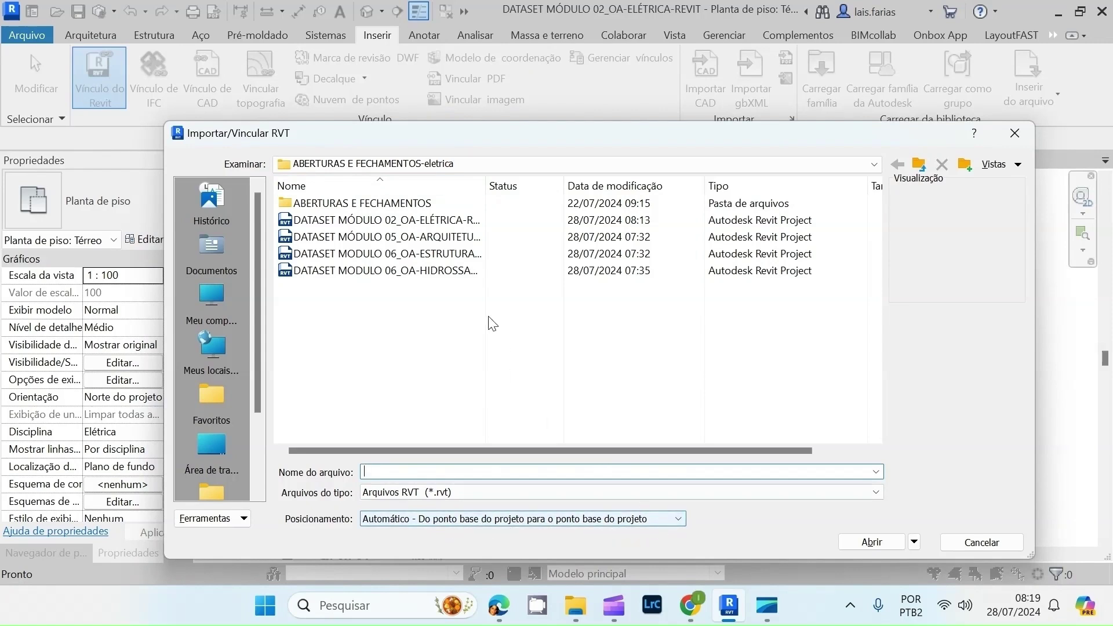
# - Link the DATASET MÓDULO 05_OA-ARQUITETURA-REVIT model, positioned automatically from project base point to project base point, and select the link
pyautogui.moveTo(485, 185); pyautogui.dragTo(592, 190)
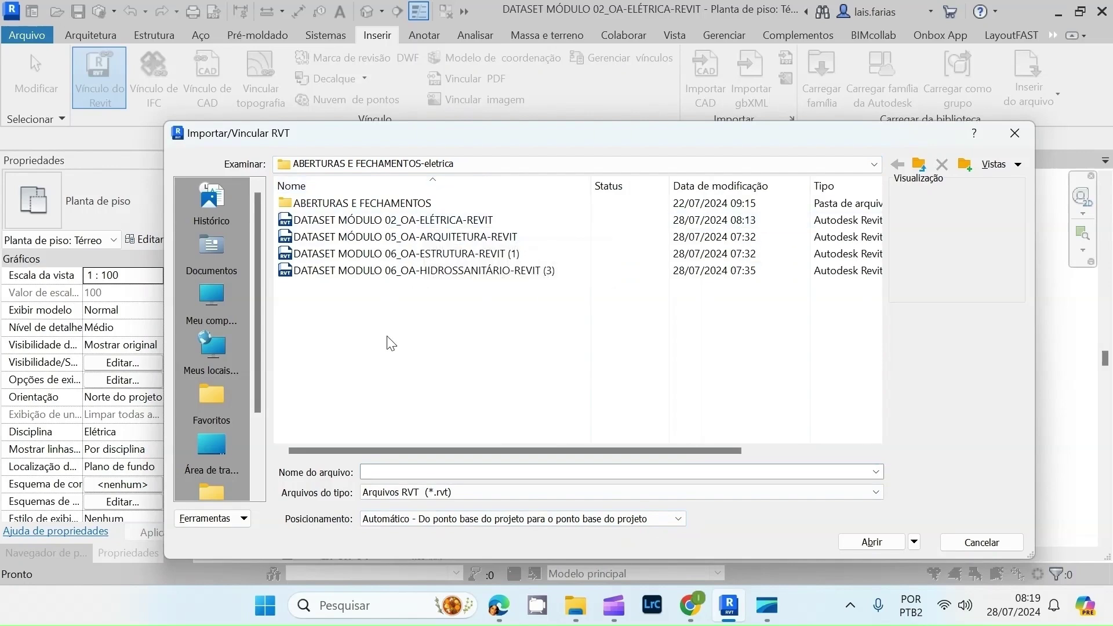
pyautogui.click(322, 239)
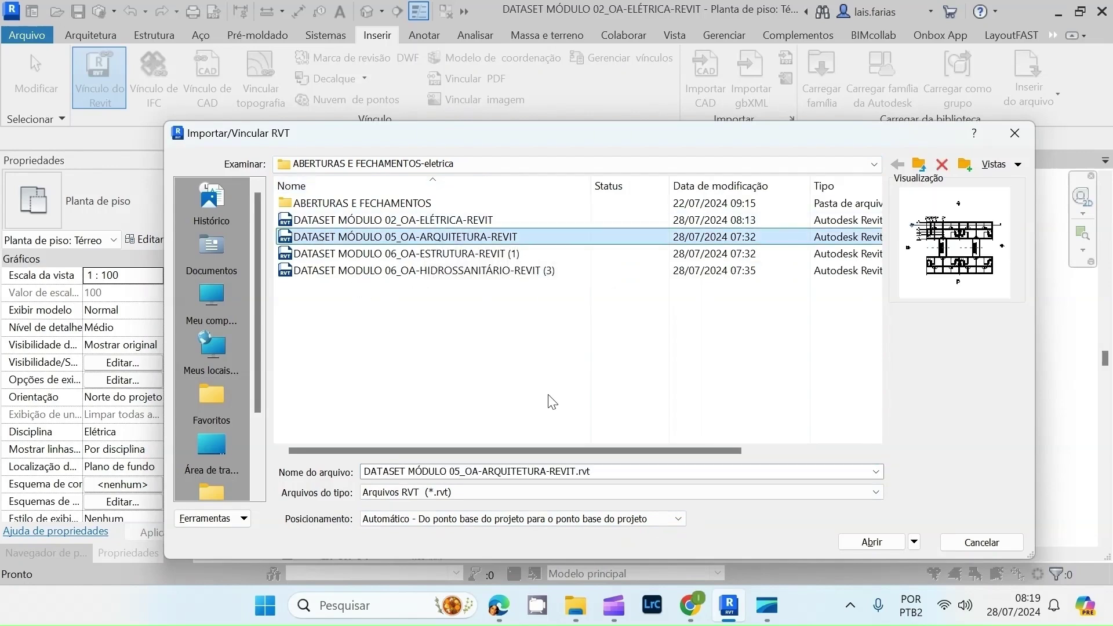
pyautogui.click(867, 541)
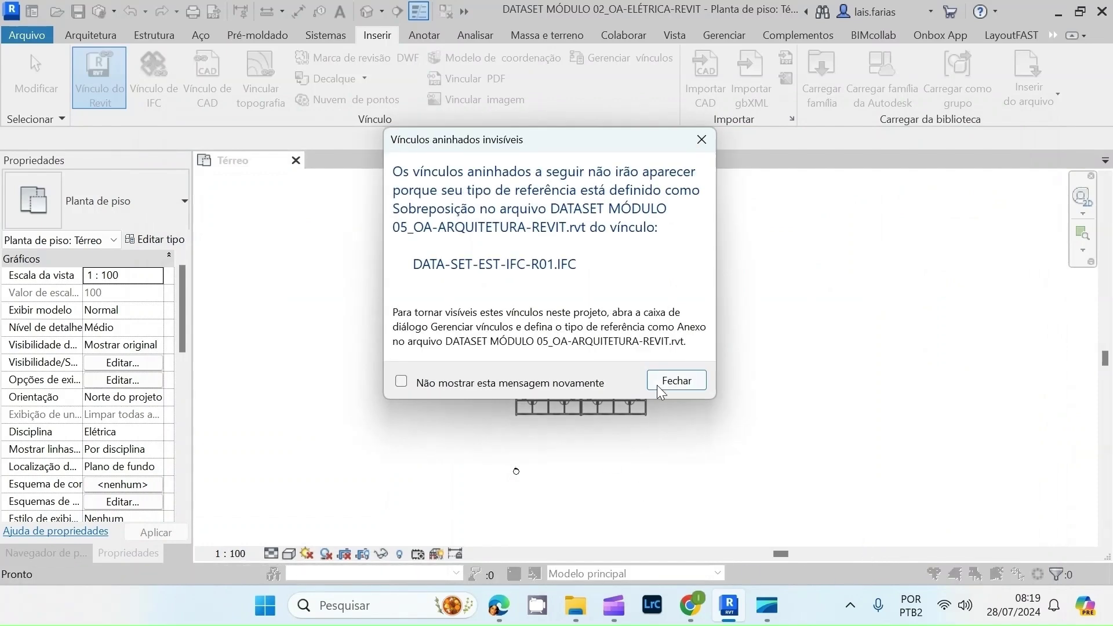
pyautogui.click(657, 382)
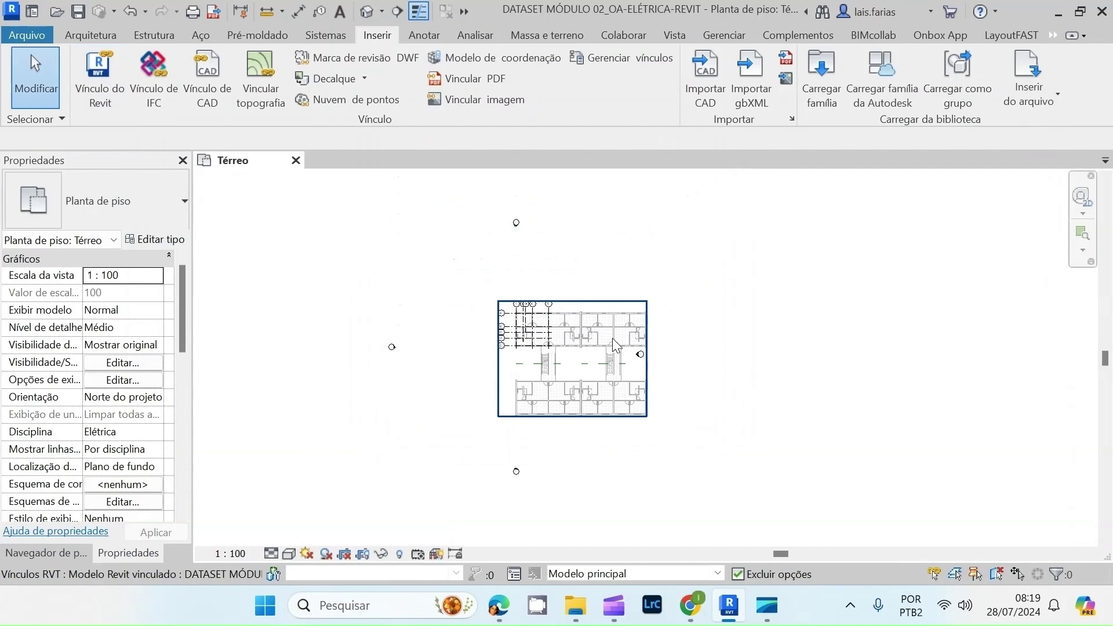
pyautogui.click(612, 338)
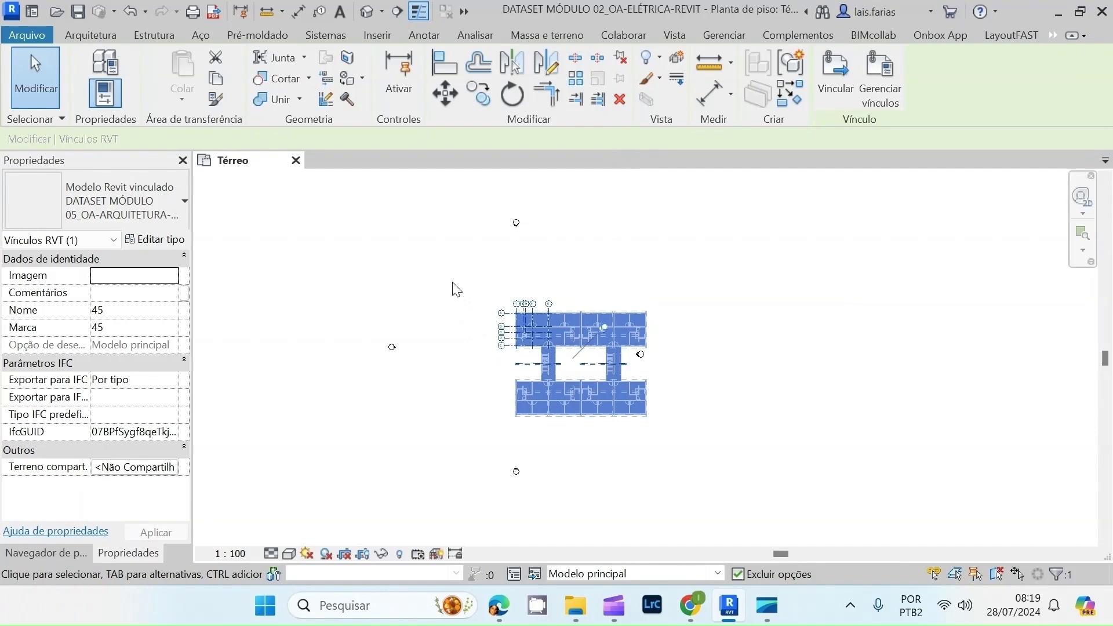
# - Link the DATASET MODULO 06_OA-ESTRUTURA-REVIT (1) model by project base point and check its placement in the Térreo plan
pyautogui.click(379, 35)
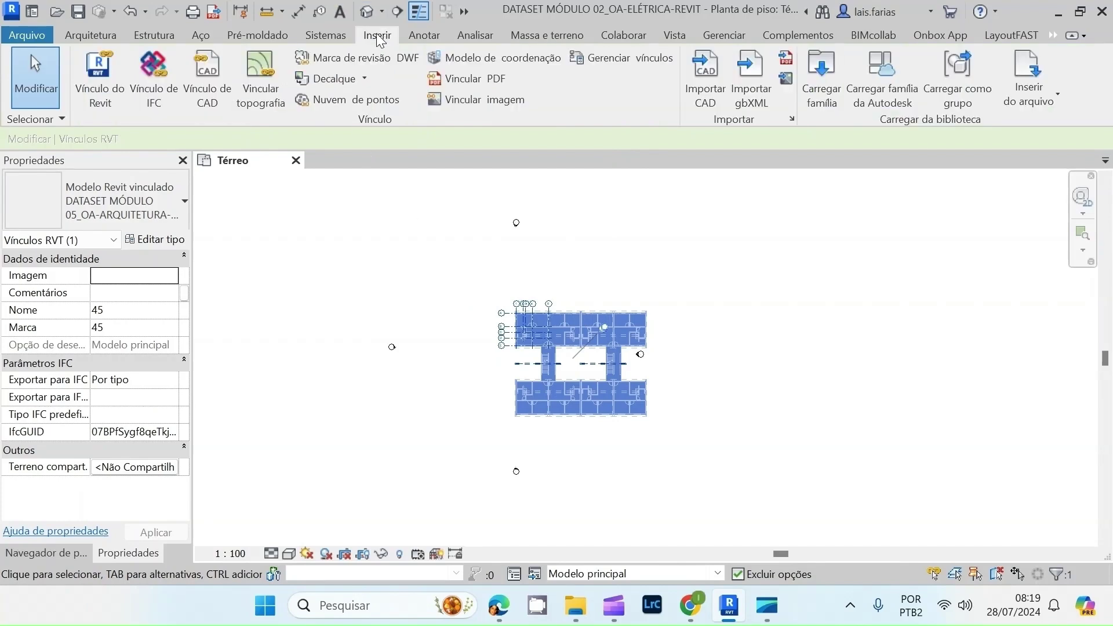
pyautogui.click(106, 78)
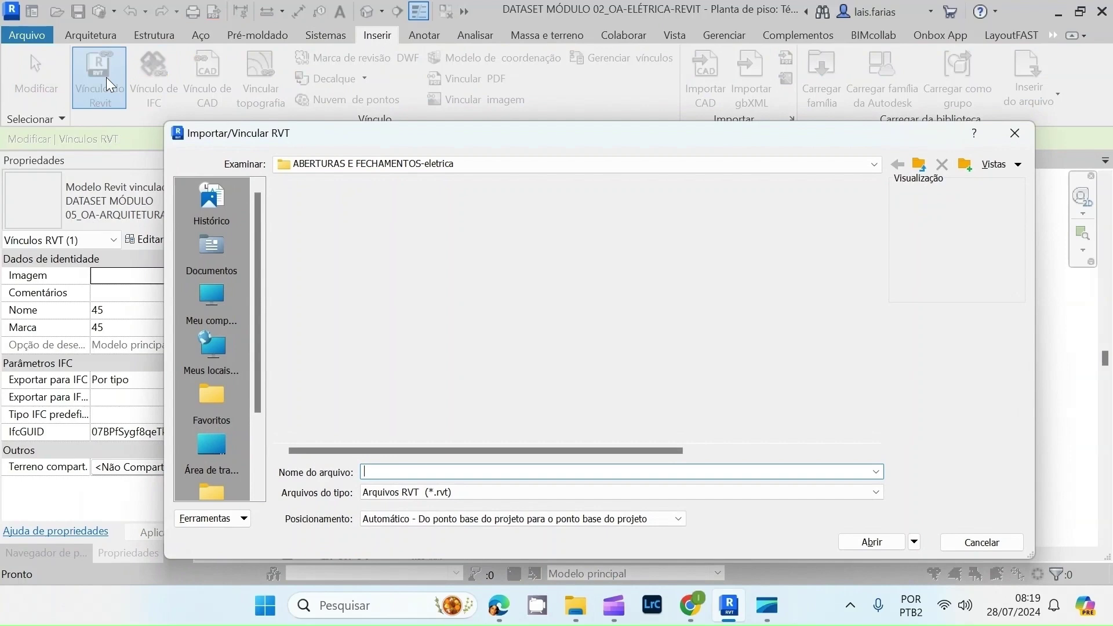
pyautogui.click(428, 255)
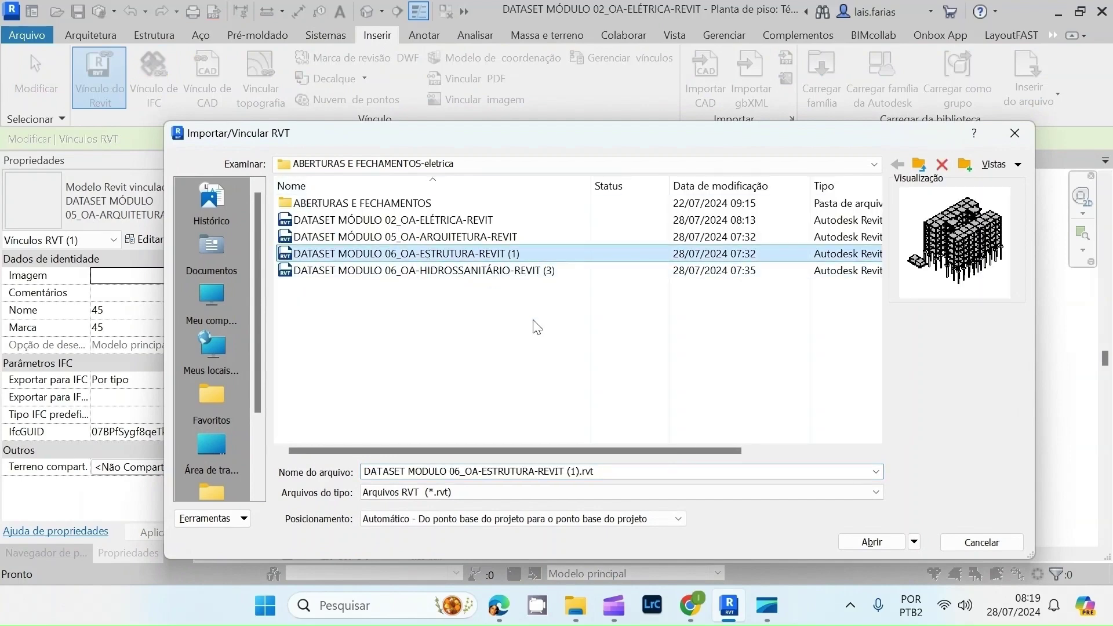
pyautogui.click(871, 542)
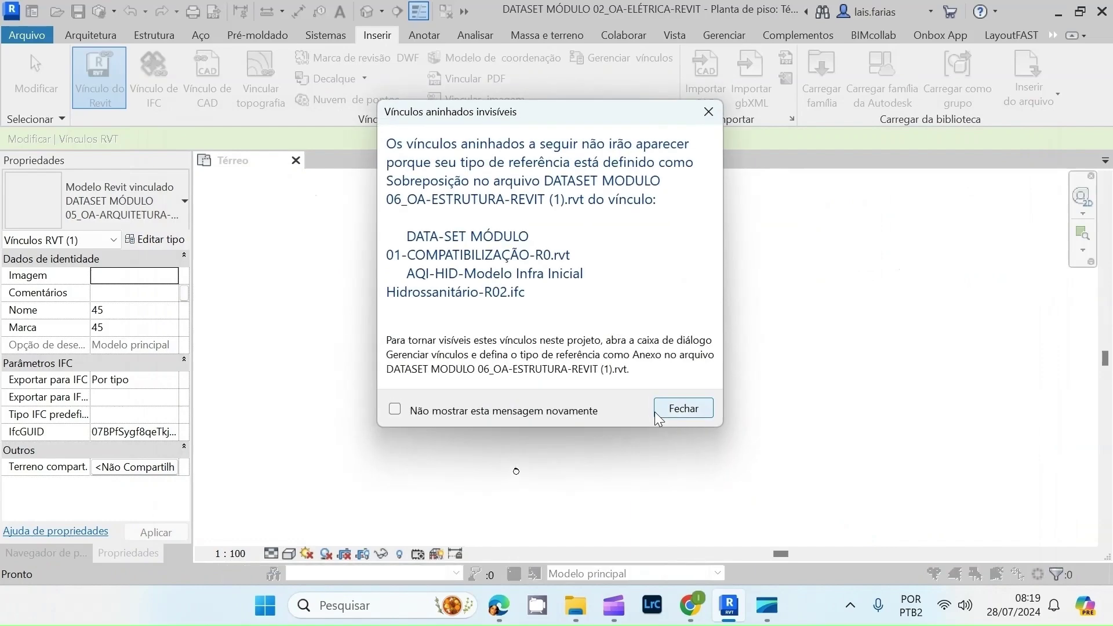
pyautogui.click(681, 407)
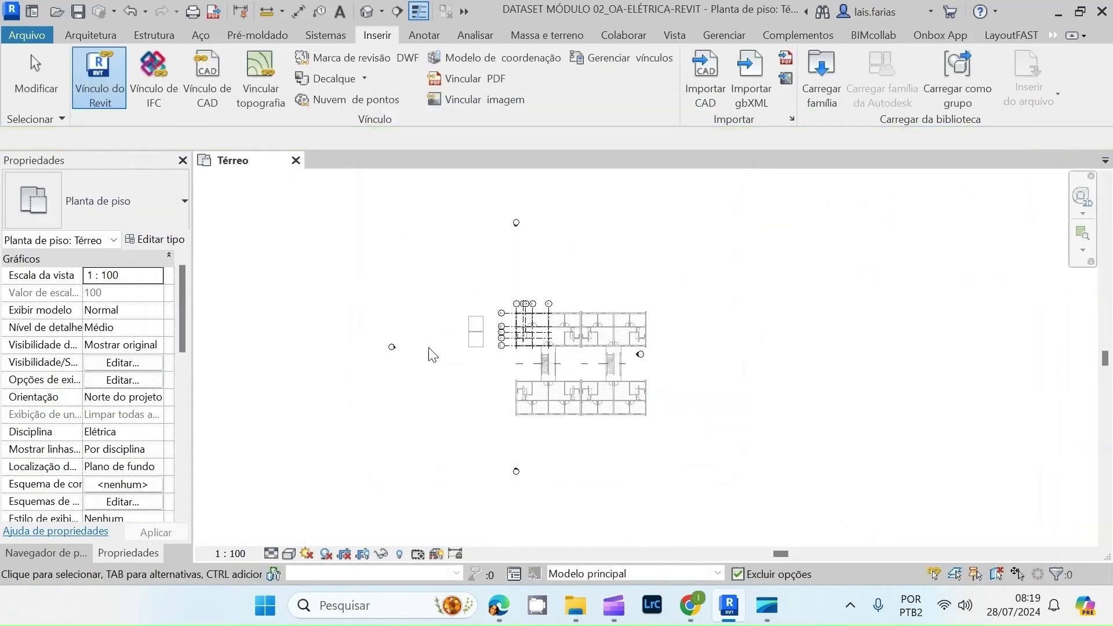
pyautogui.click(471, 331)
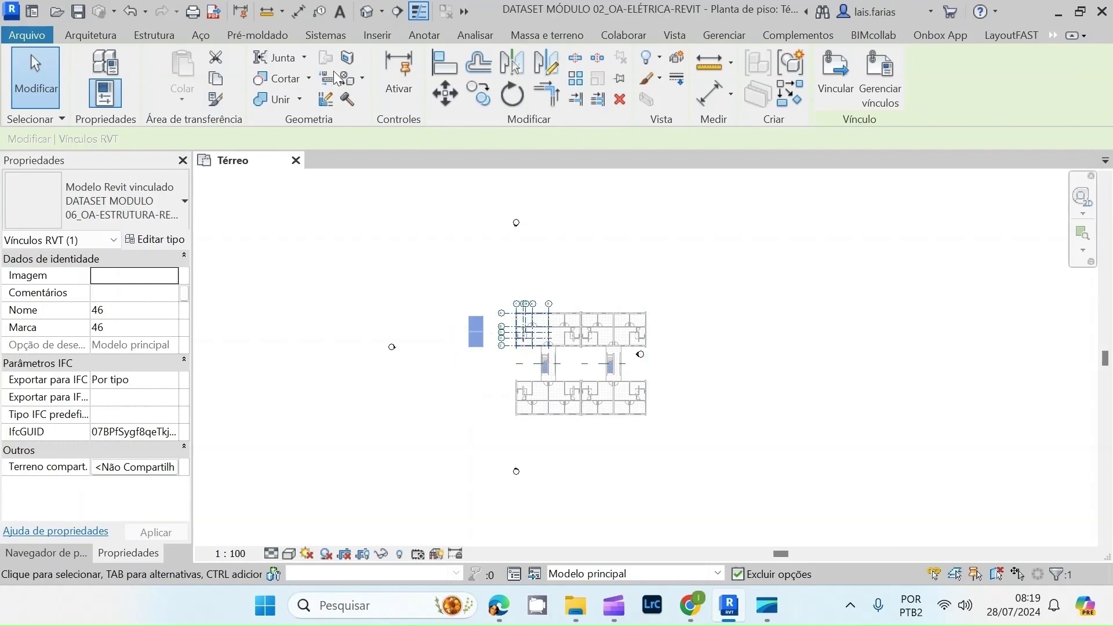
pyautogui.click(708, 371)
# - Draw a horizontal section through the upper apartment block between grids D and E, extend its view depth past grid A, and open the section view
pyautogui.scroll(3, 708, 371)
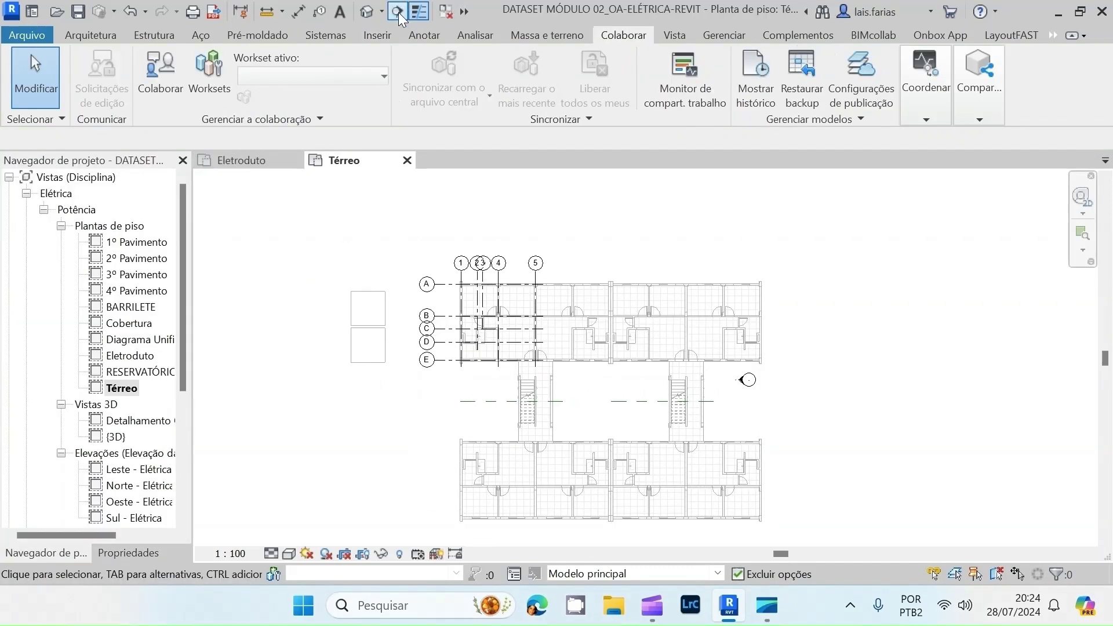
pyautogui.click(398, 13)
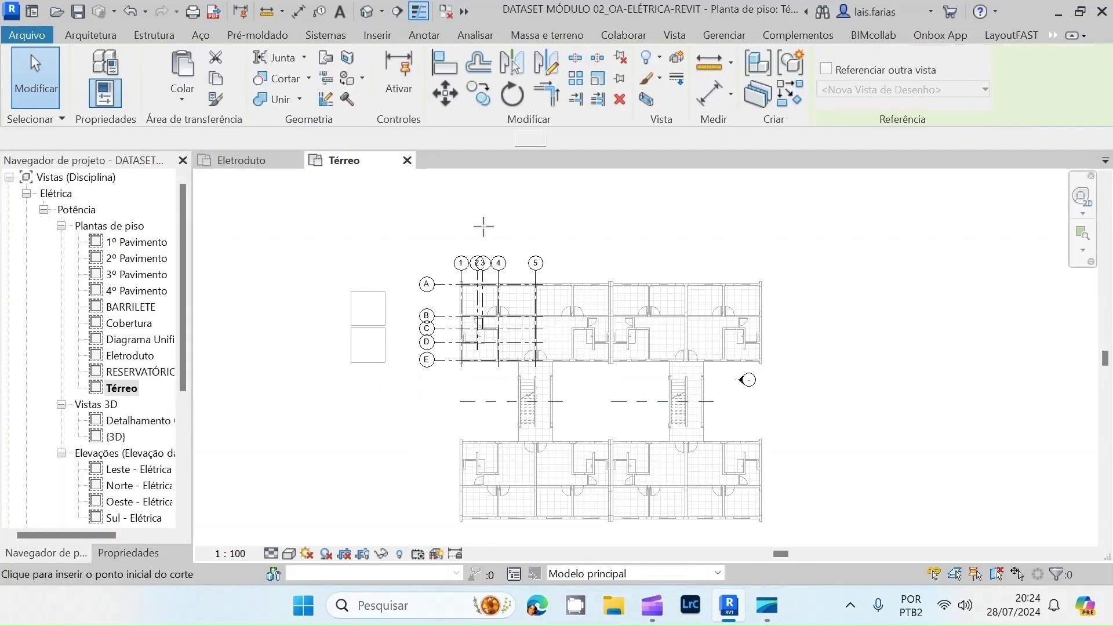
pyautogui.click(389, 348)
pyautogui.click(806, 348)
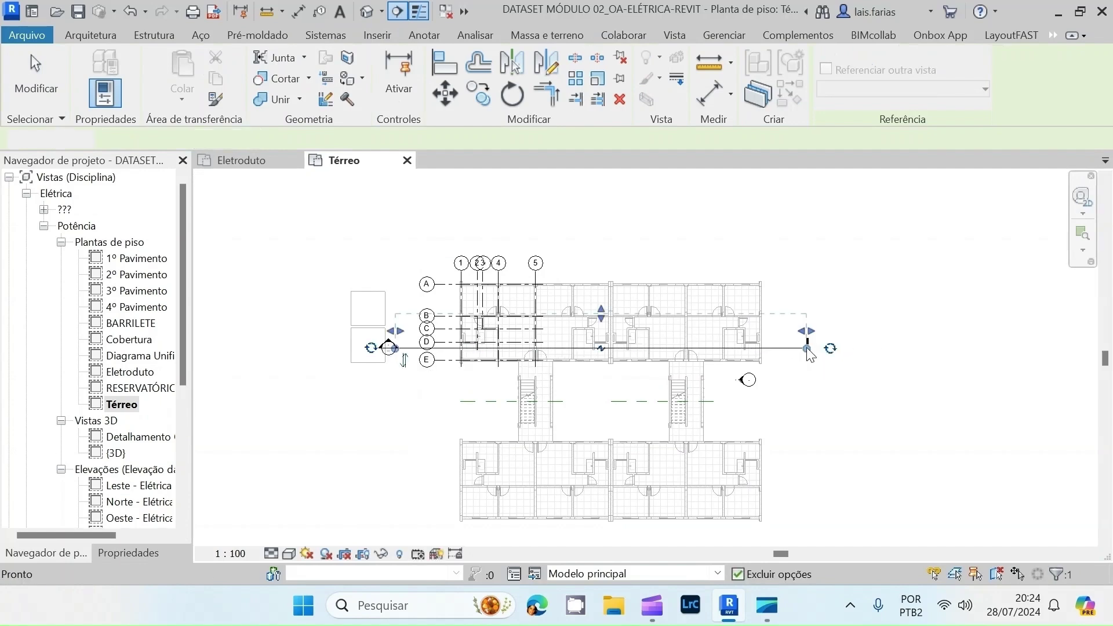
pyautogui.press('Escape')
pyautogui.moveTo(601, 317); pyautogui.dragTo(601, 246)
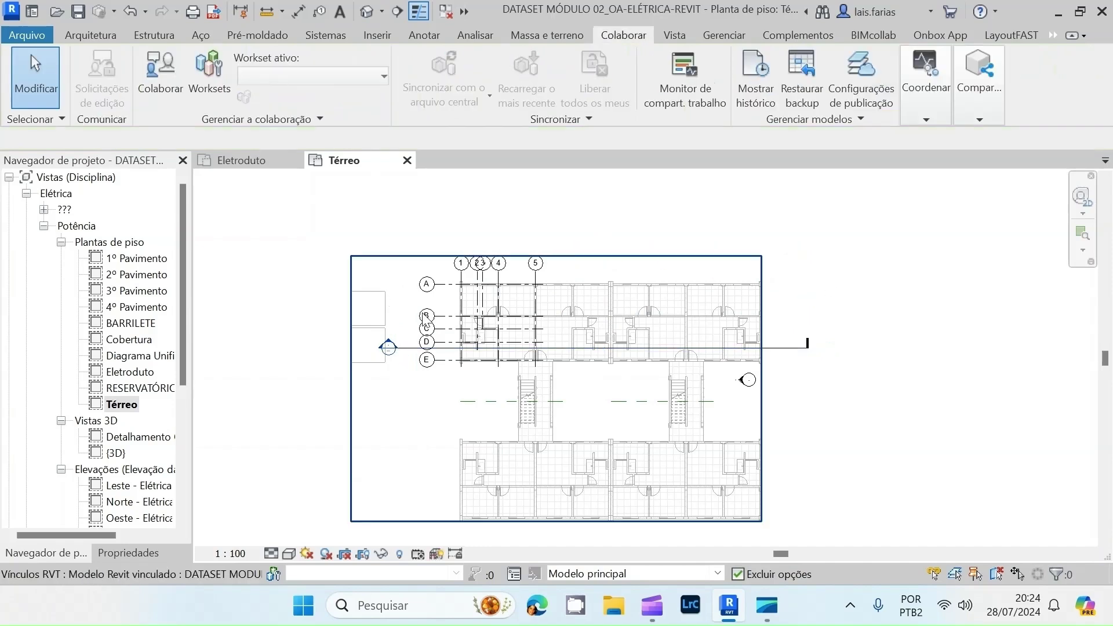
pyautogui.doubleClick(388, 348)
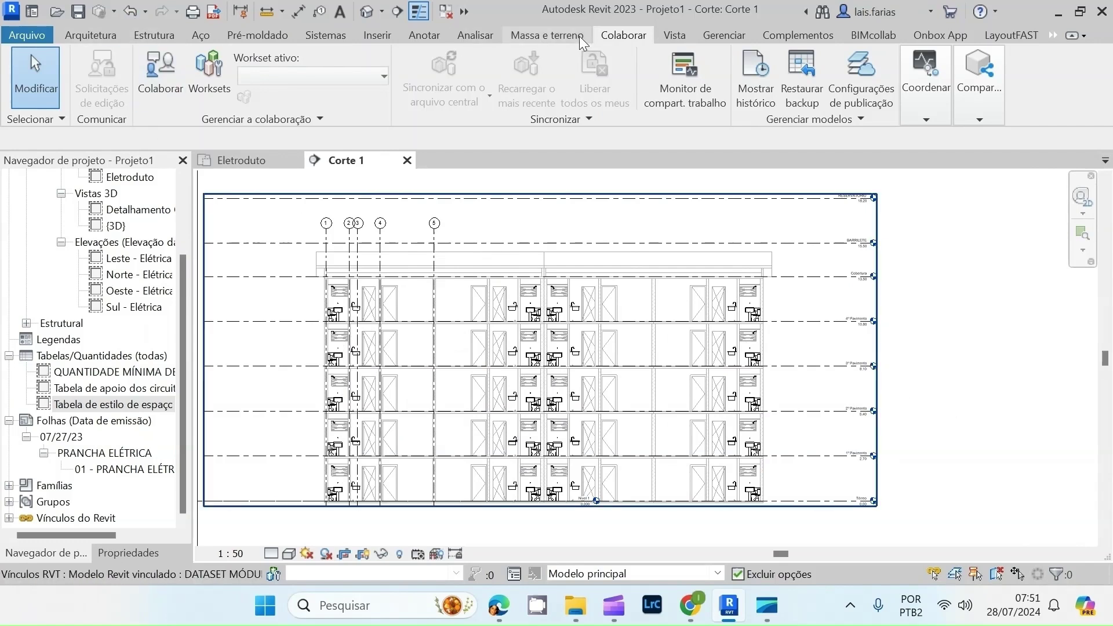
# - Start Copy/Monitor on the linked architecture model and set its Copy tool to multiple elements
pyautogui.click(920, 116)
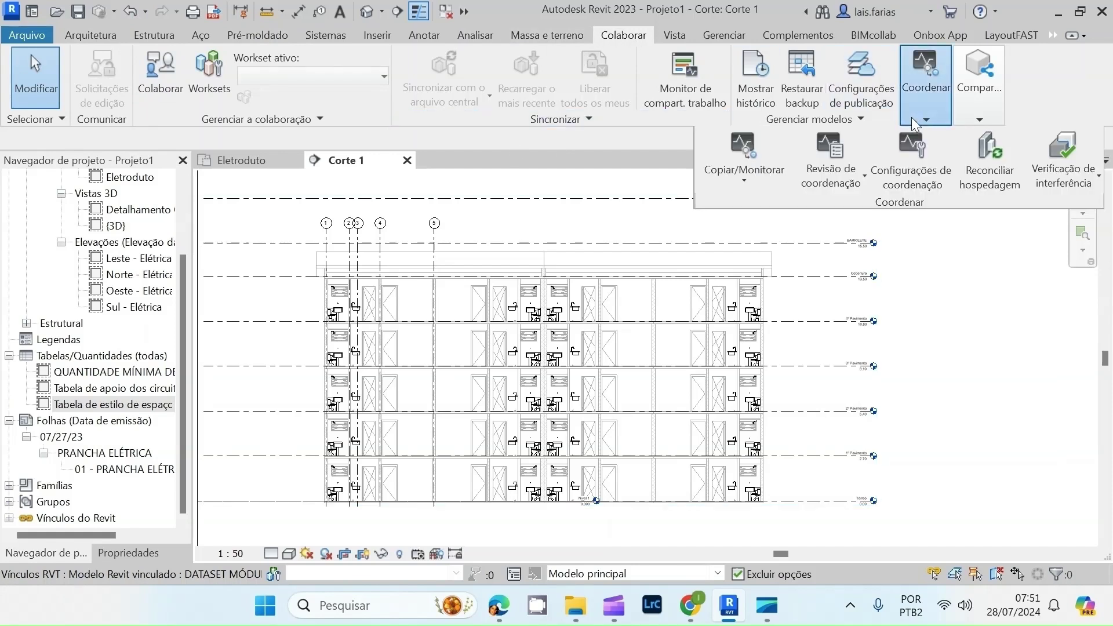
pyautogui.click(745, 182)
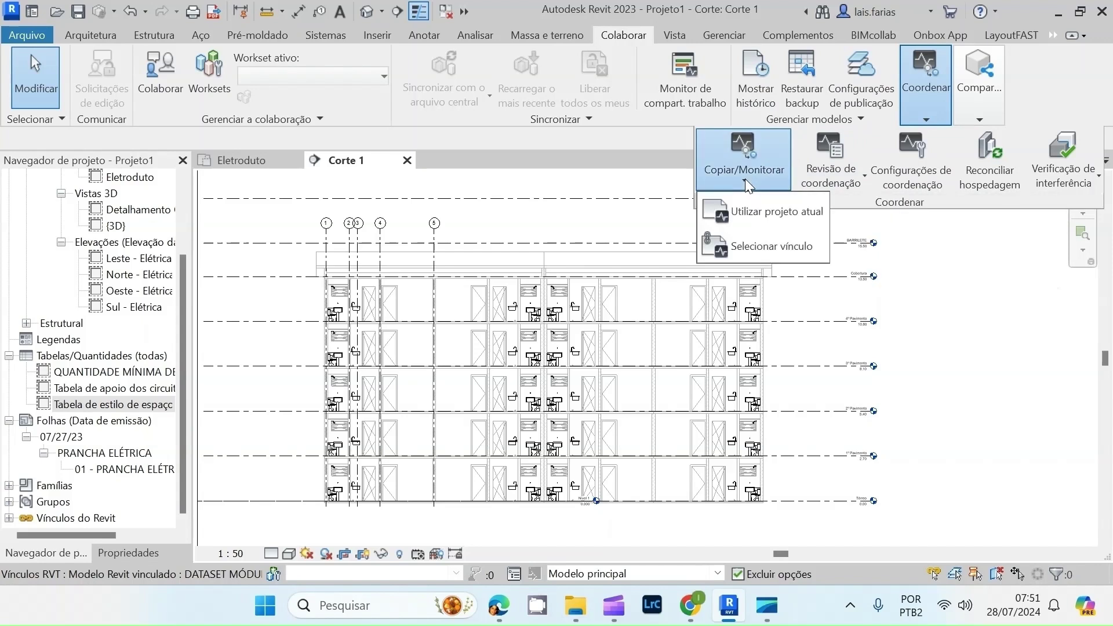
pyautogui.click(770, 251)
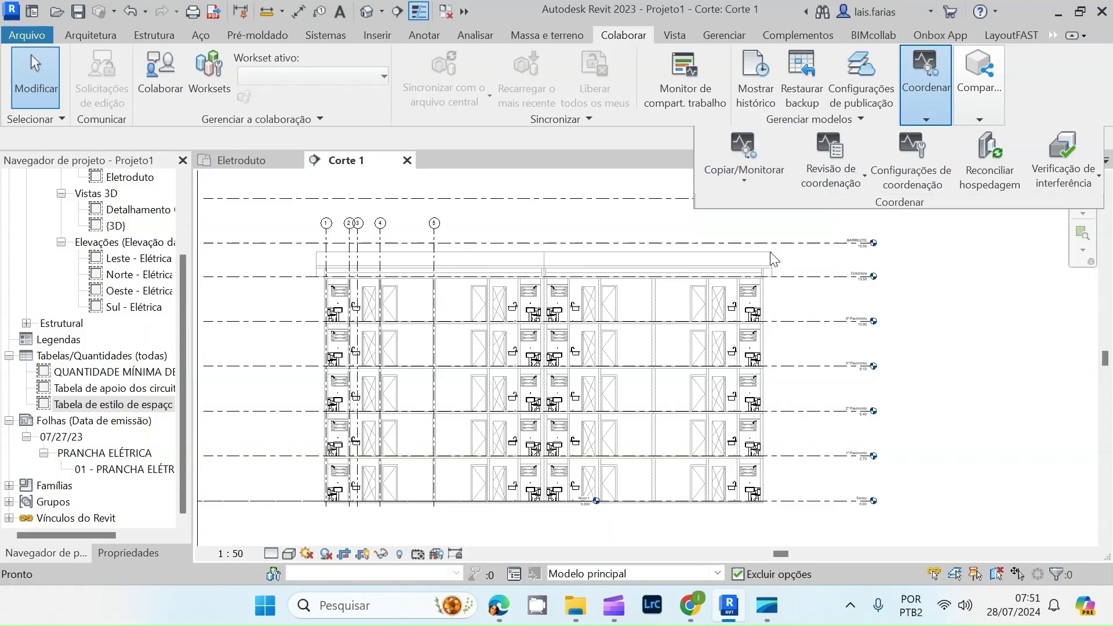
pyautogui.click(665, 277)
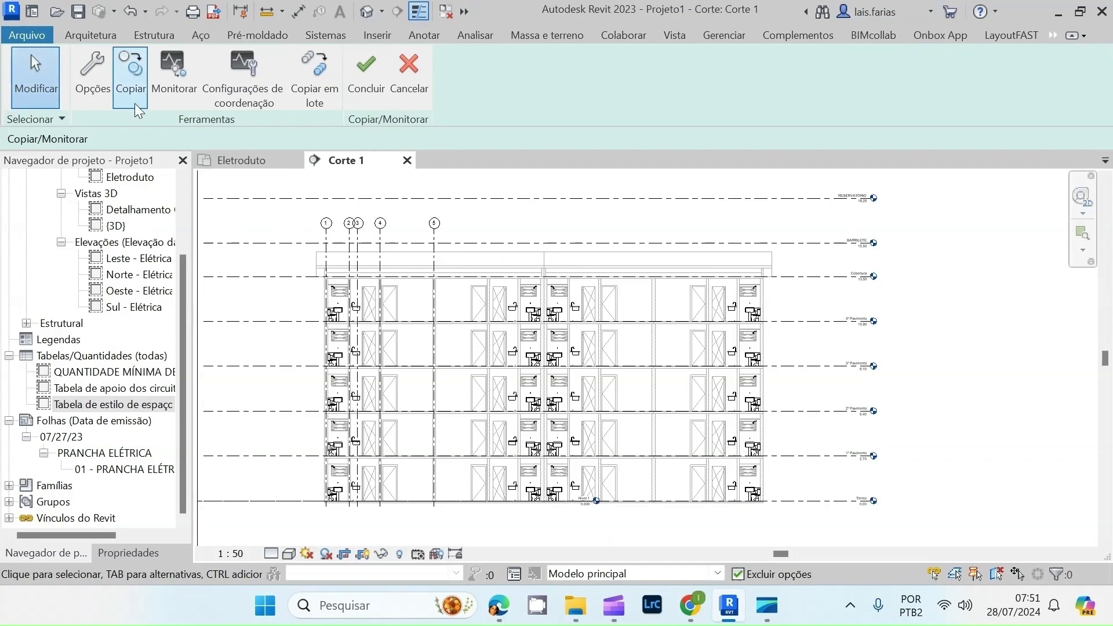
pyautogui.click(132, 73)
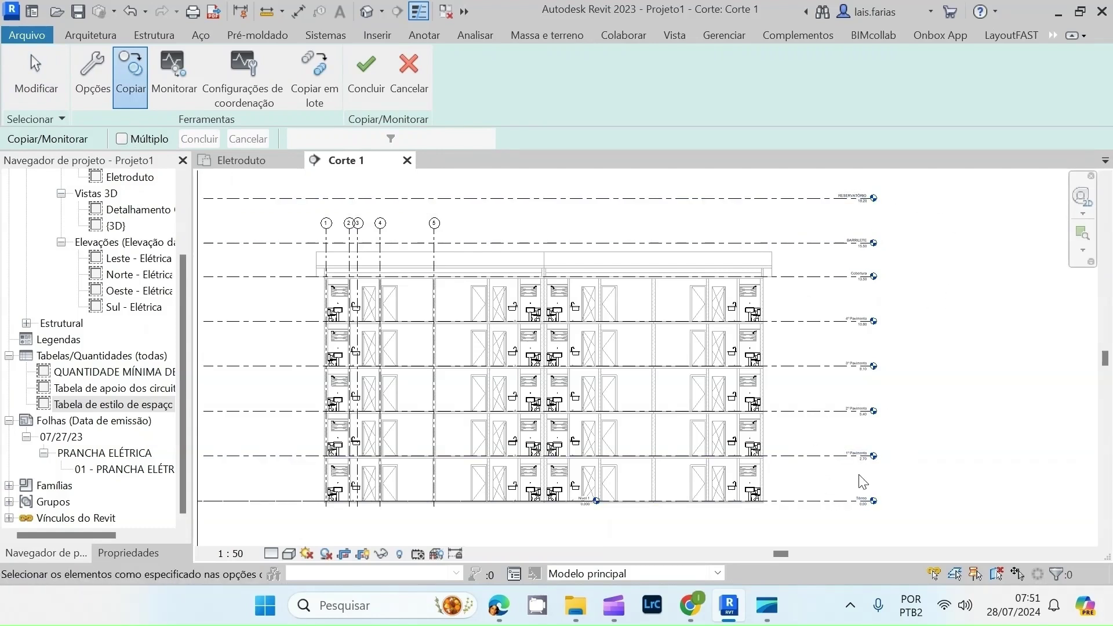
pyautogui.click(122, 138)
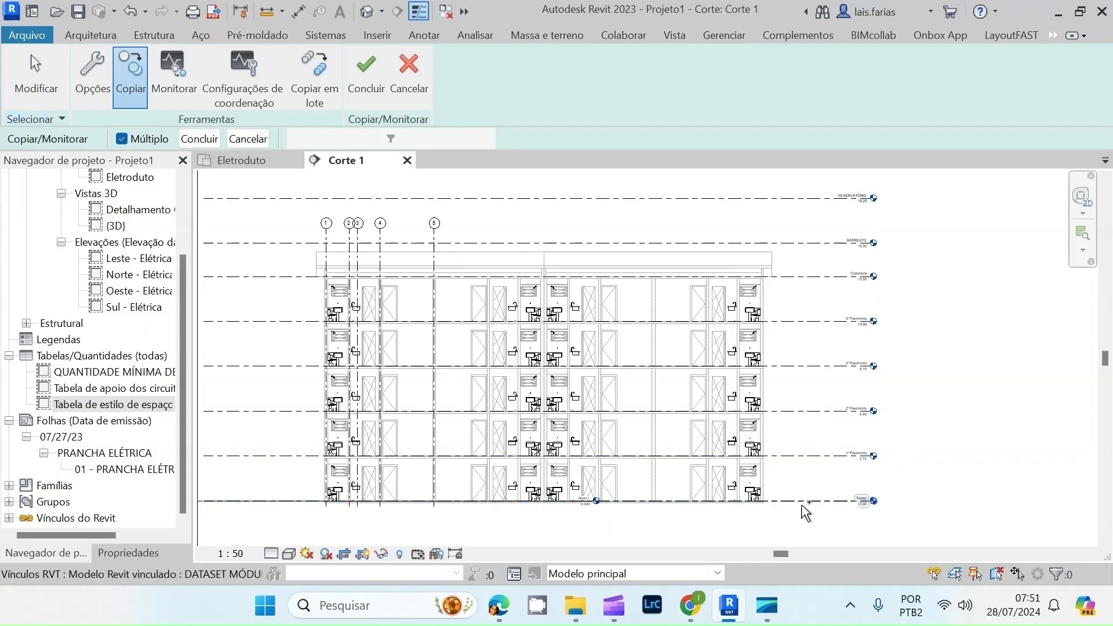
# - Copy the linked levels from Térreo through the four Pavimentos, Cobertura, BARRILETE and RESERVATÓRIO into the project, and finish Copy/Monitor
pyautogui.click(812, 456)
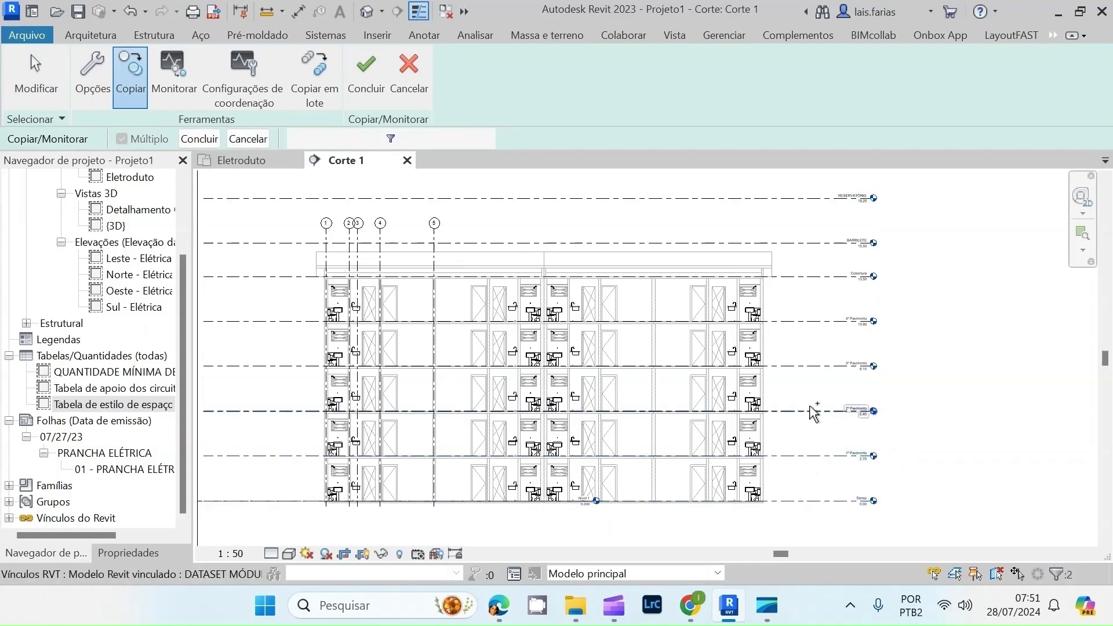
pyautogui.click(825, 322)
pyautogui.click(824, 323)
pyautogui.click(824, 277)
pyautogui.click(824, 245)
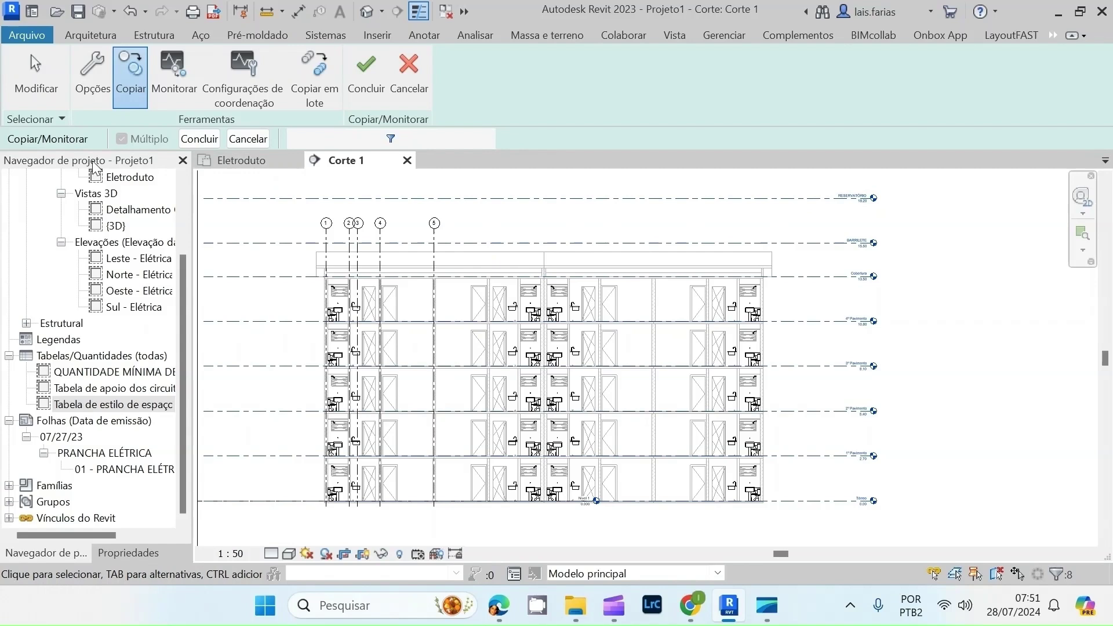
pyautogui.click(199, 139)
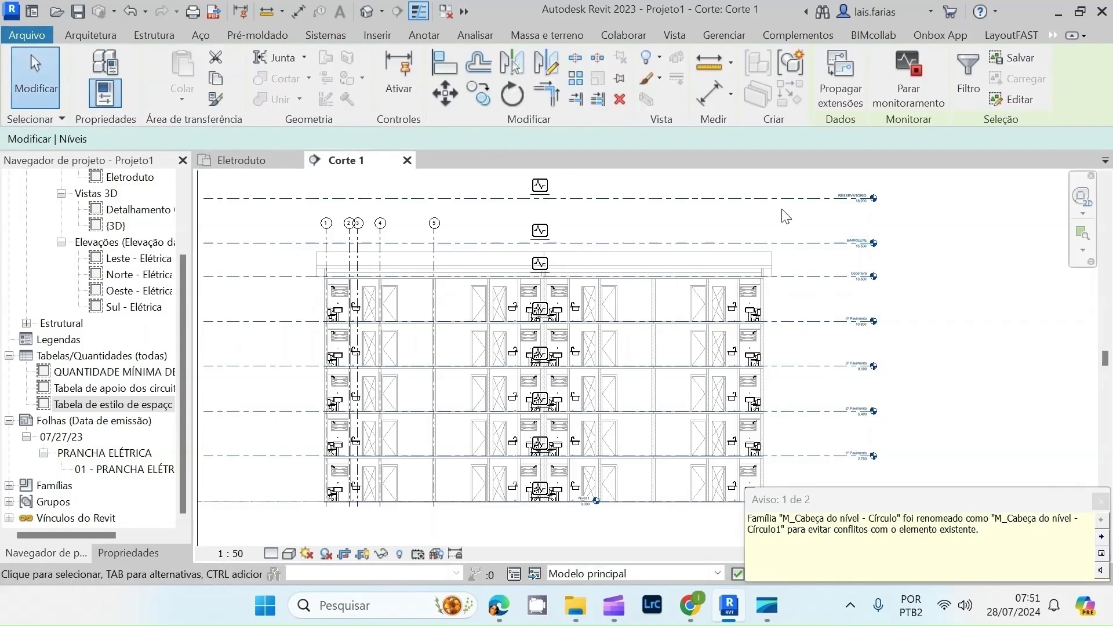
pyautogui.click(1052, 34)
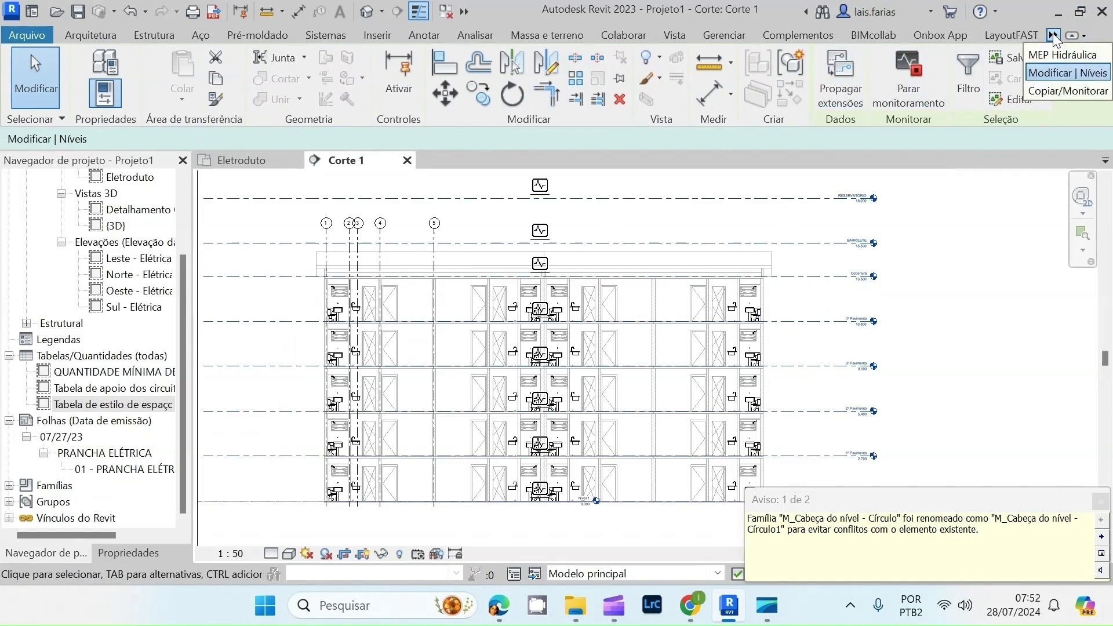
pyautogui.click(1056, 91)
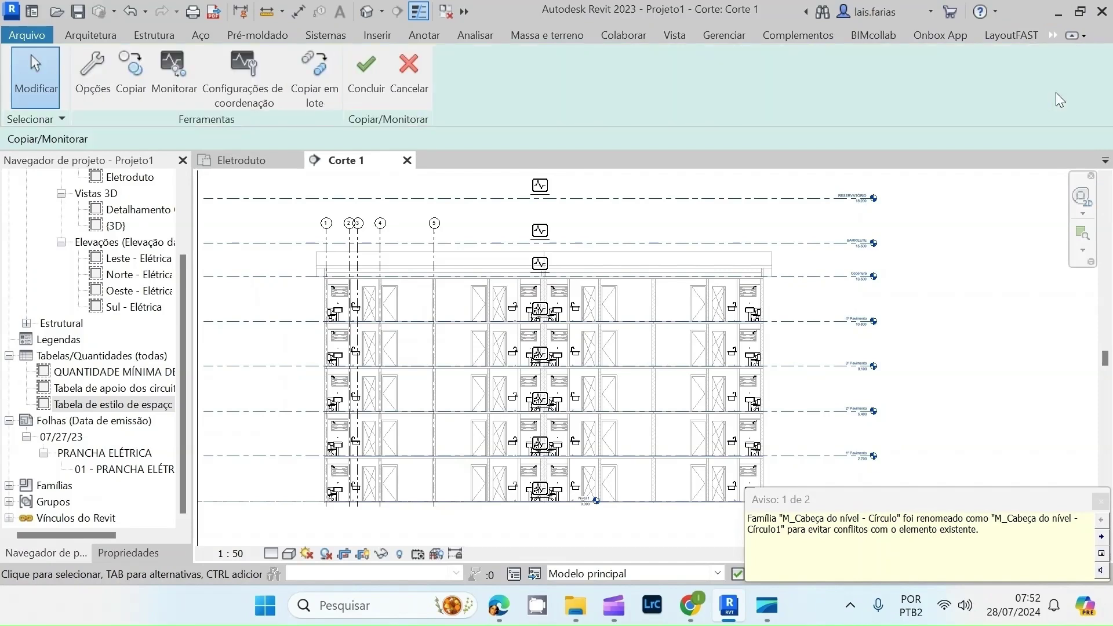
pyautogui.click(371, 69)
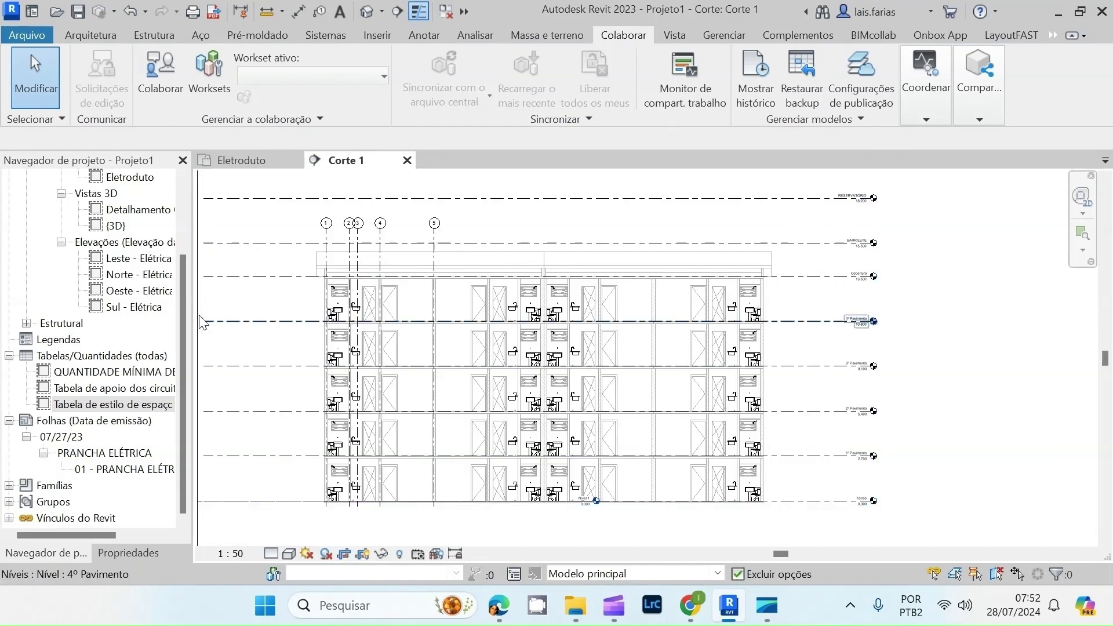
# - Create floor plan views for all levels: Térreo, 1º to 4º Pavimento, Cobertura, BARRILETE and RESERVATÓRIO
pyautogui.scroll(2, 119, 283)
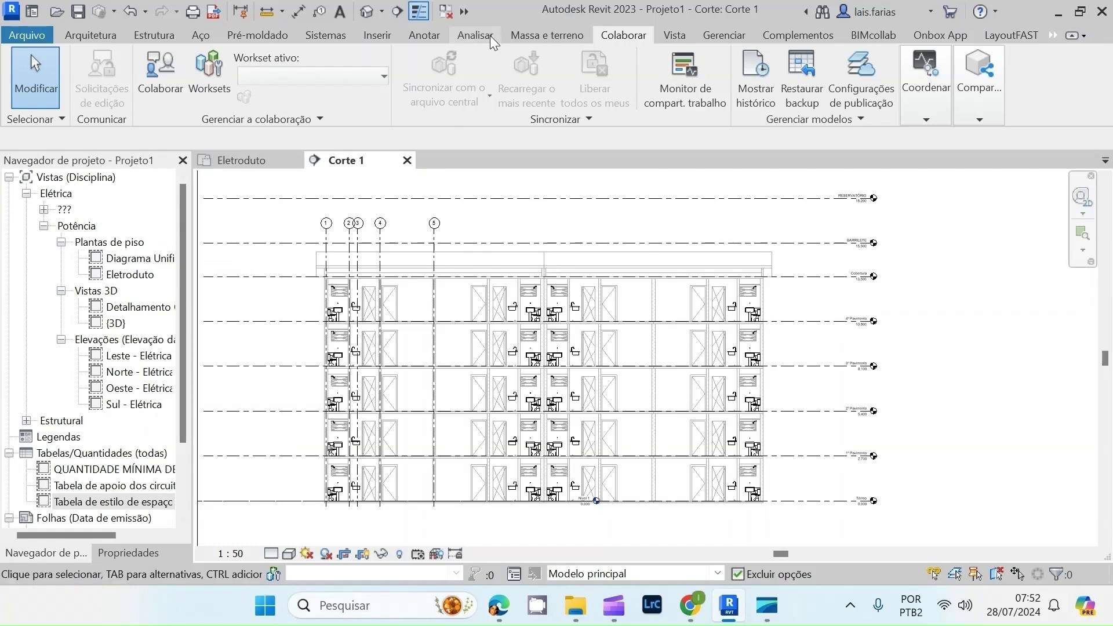
pyautogui.click(663, 36)
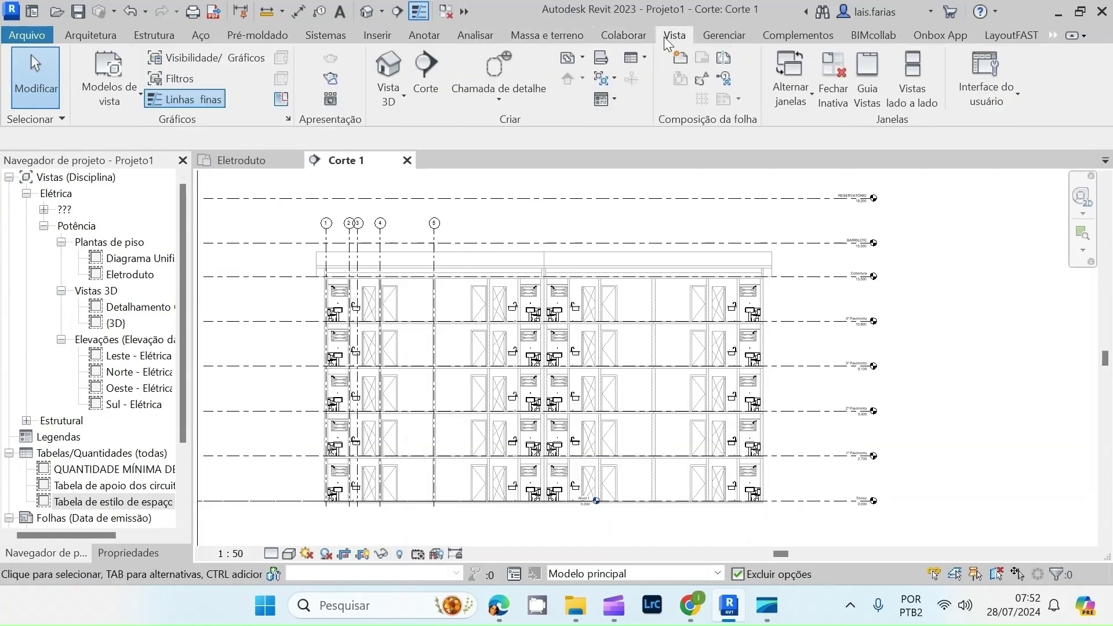
pyautogui.click(578, 59)
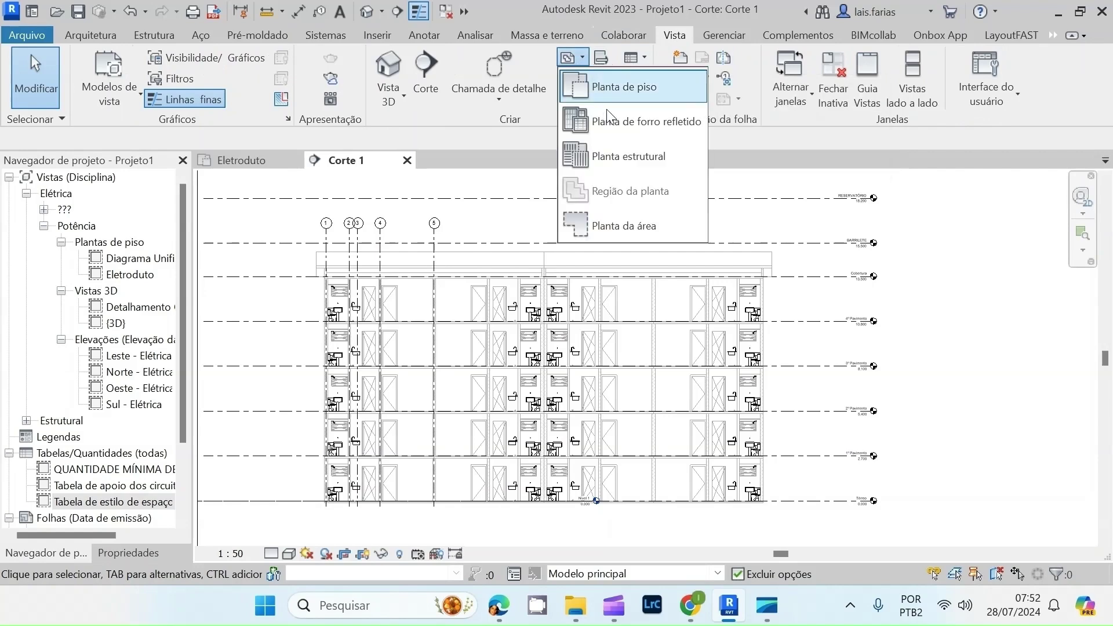
pyautogui.click(628, 82)
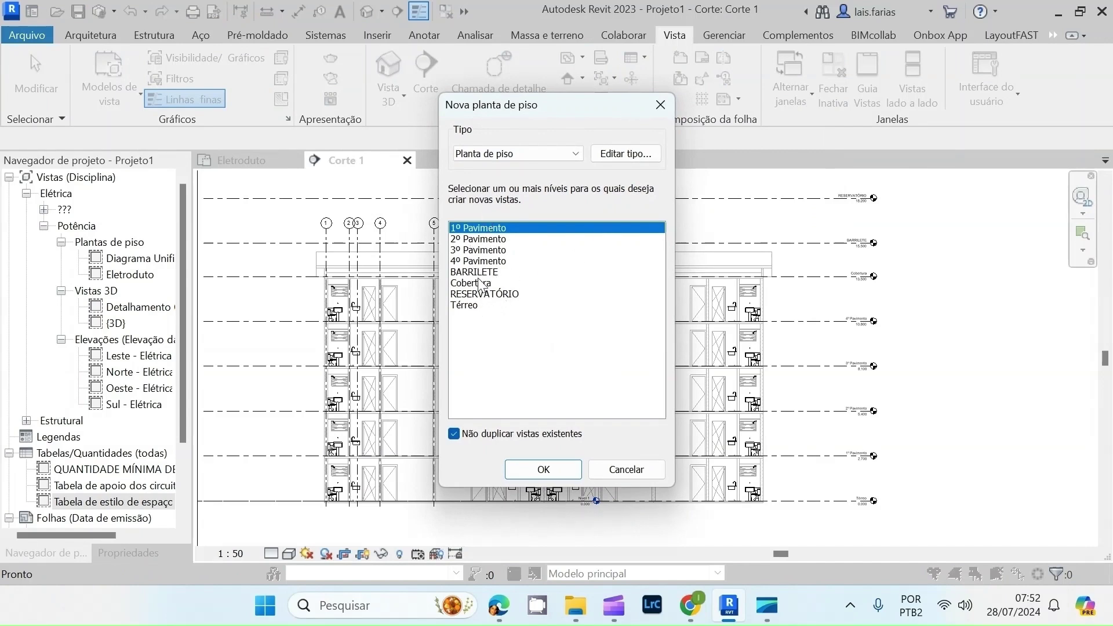
pyautogui.keyDown('shift'); pyautogui.click(464, 305); pyautogui.keyUp('shift')
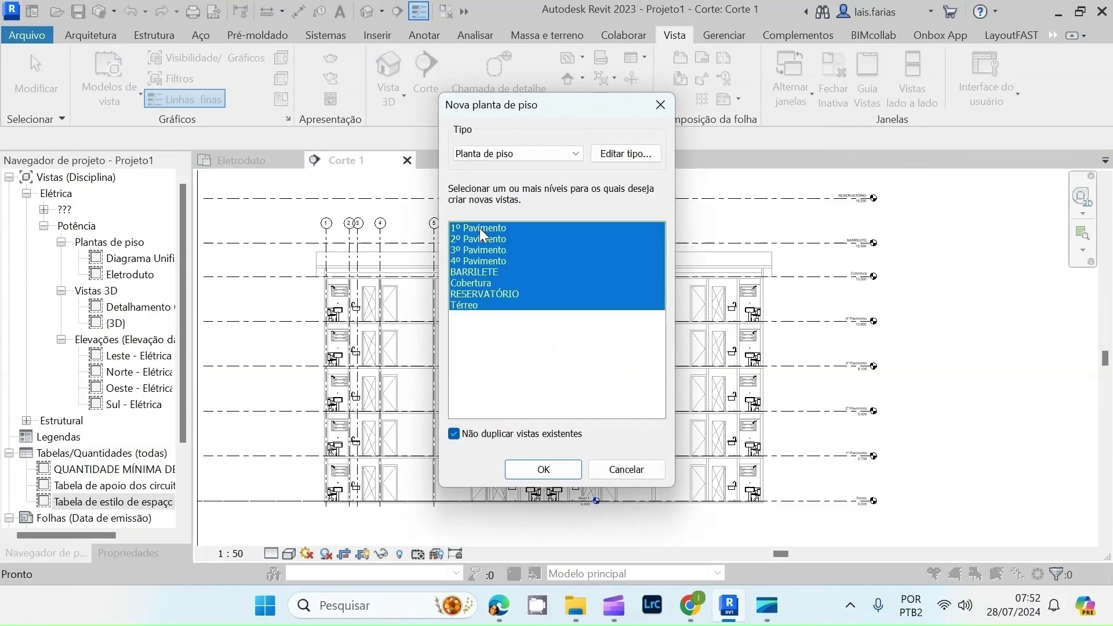
pyautogui.click(562, 462)
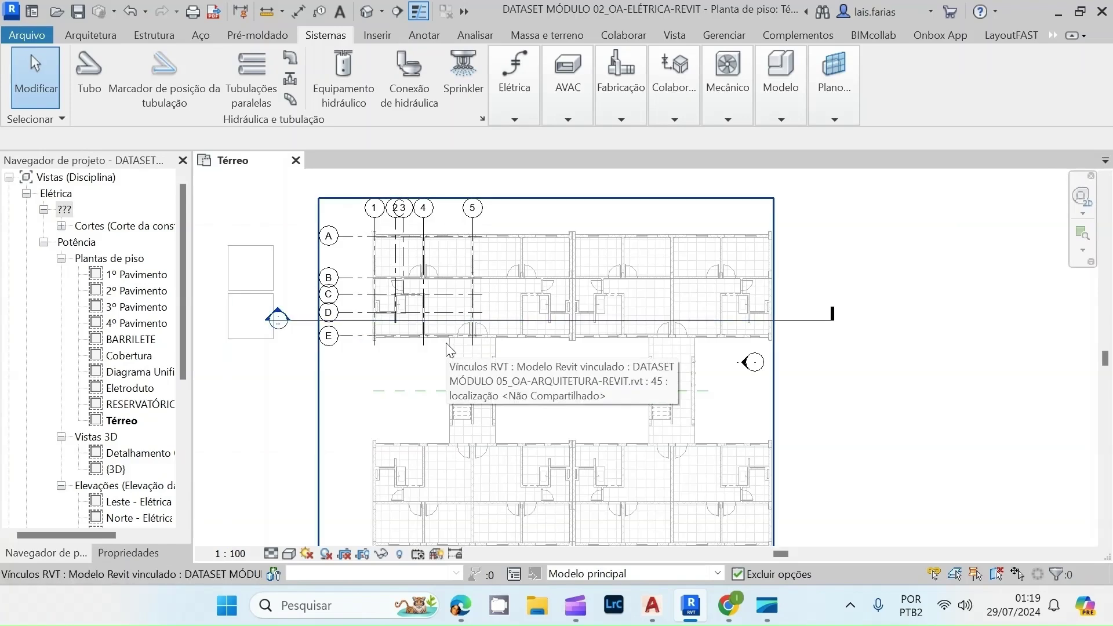
pyautogui.scroll(4, 400, 249)
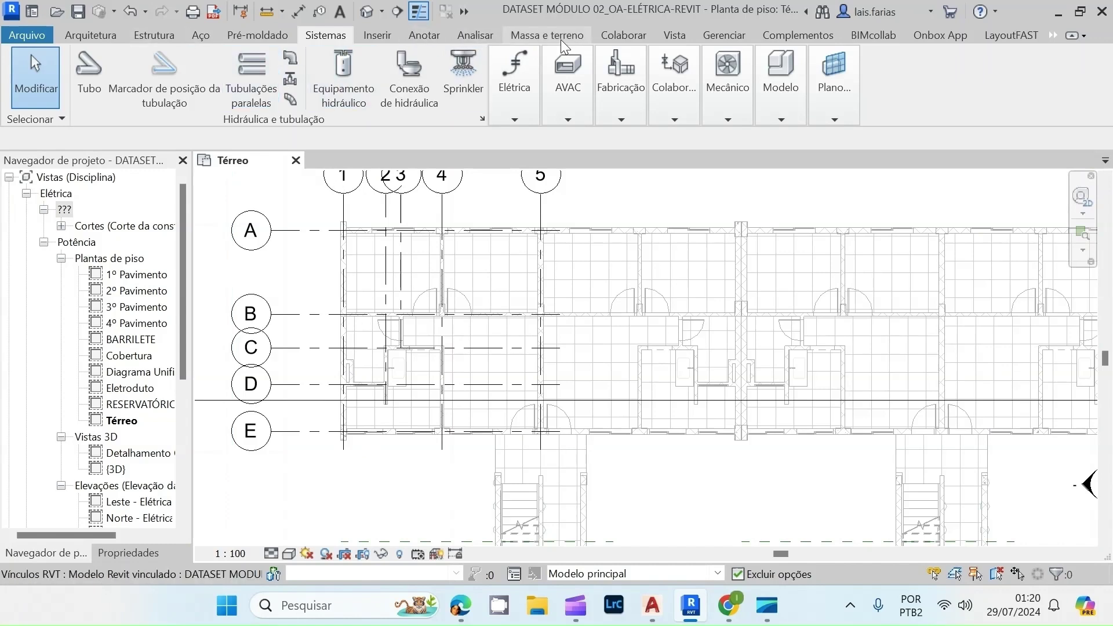
# - Create a reflected ceiling plan view for the Térreo level only
pyautogui.click(678, 35)
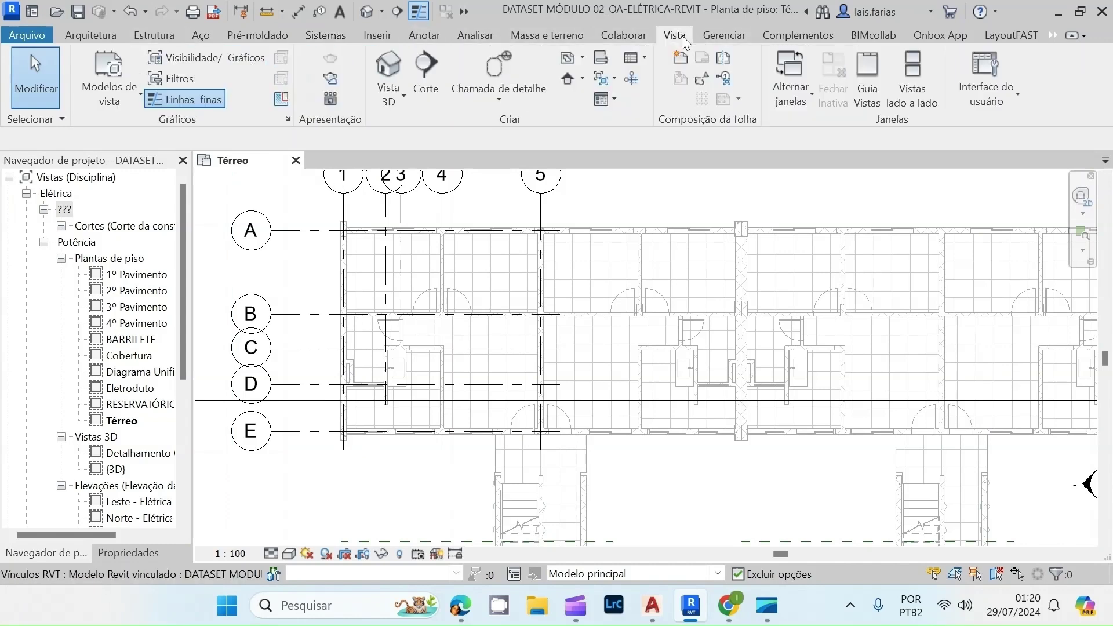
pyautogui.click(581, 58)
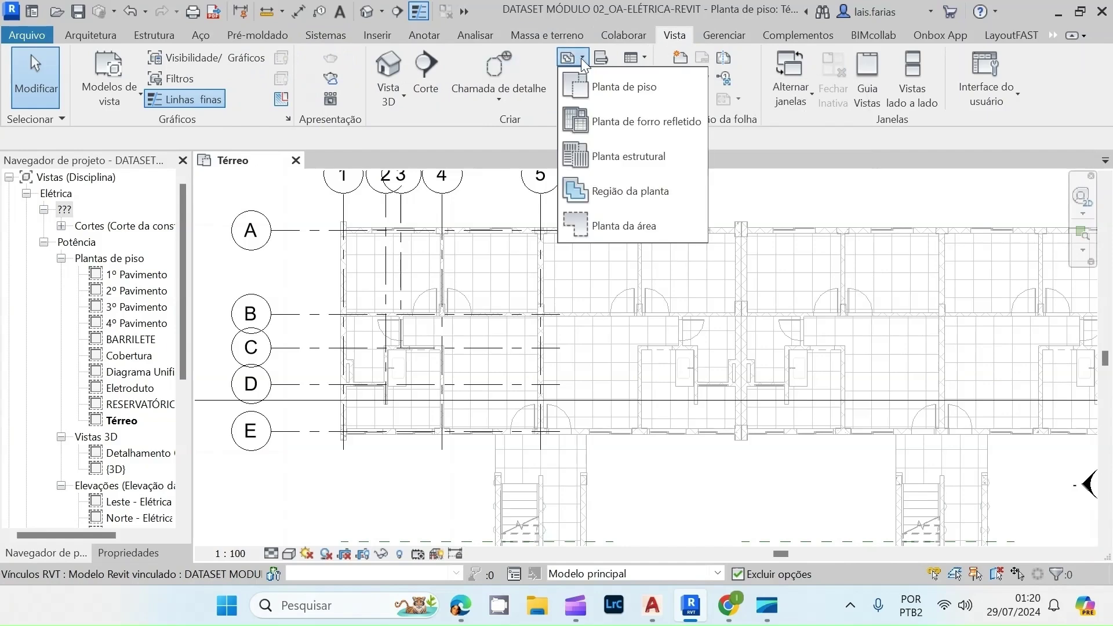
pyautogui.click(618, 118)
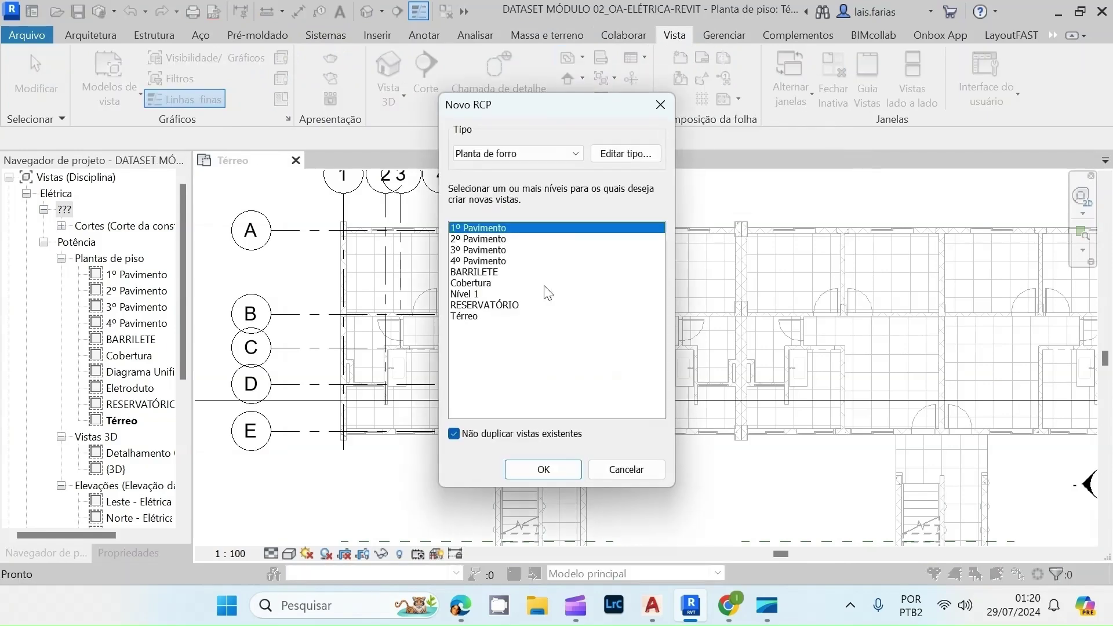
pyautogui.click(461, 319)
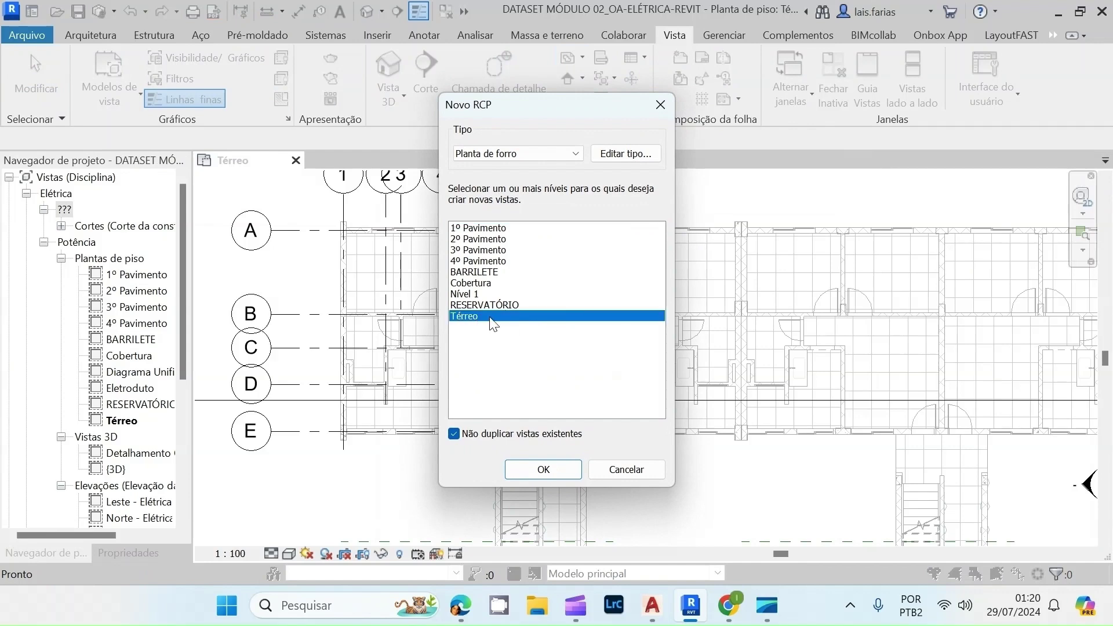
pyautogui.click(543, 471)
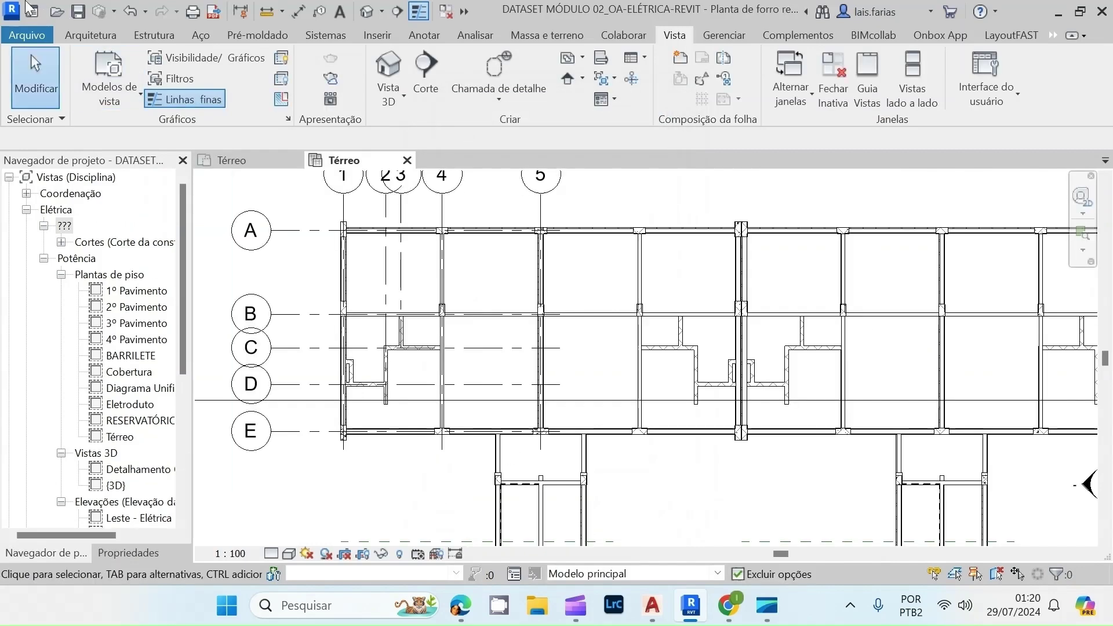
# - Expand the Coordenação views down to Plantas de forro and open the Térreo ceiling plan
pyautogui.click(27, 194)
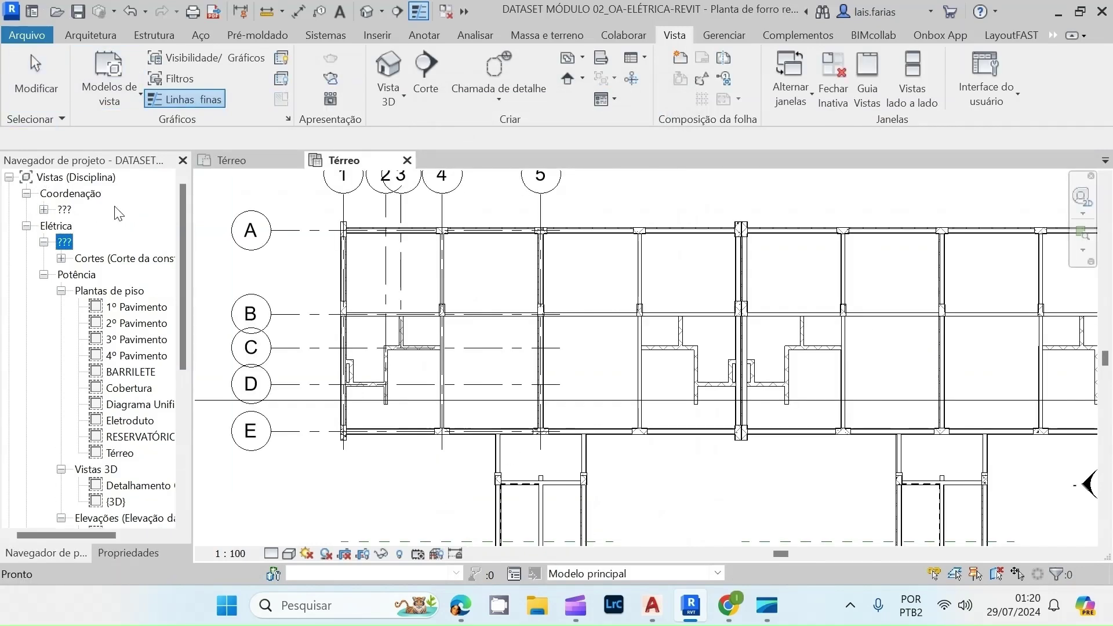
pyautogui.click(44, 210)
pyautogui.click(84, 230)
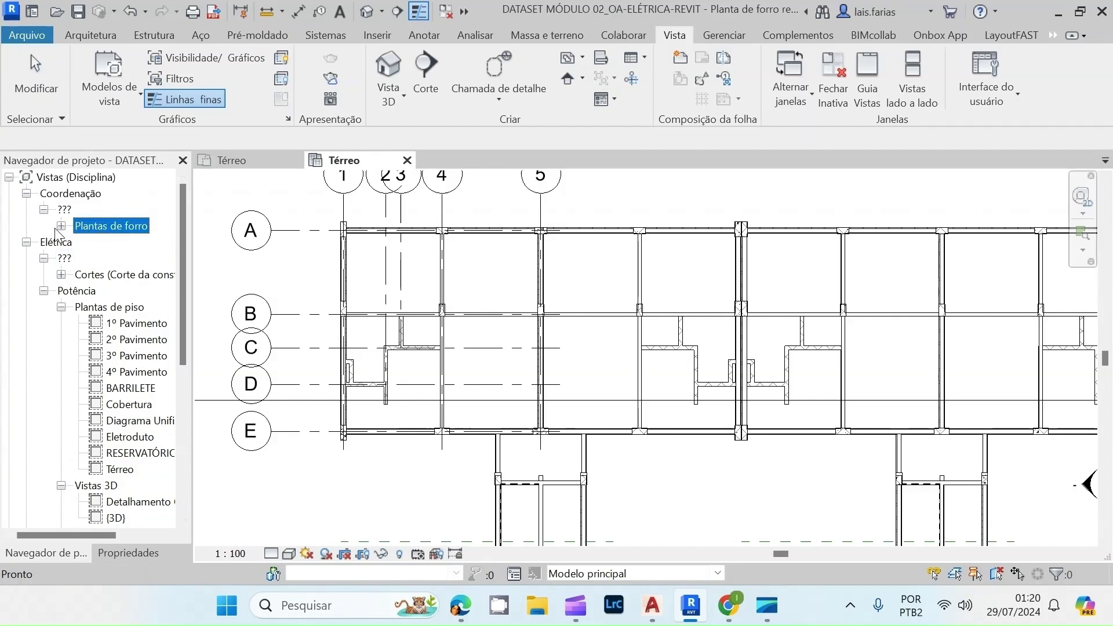
pyautogui.click(61, 226)
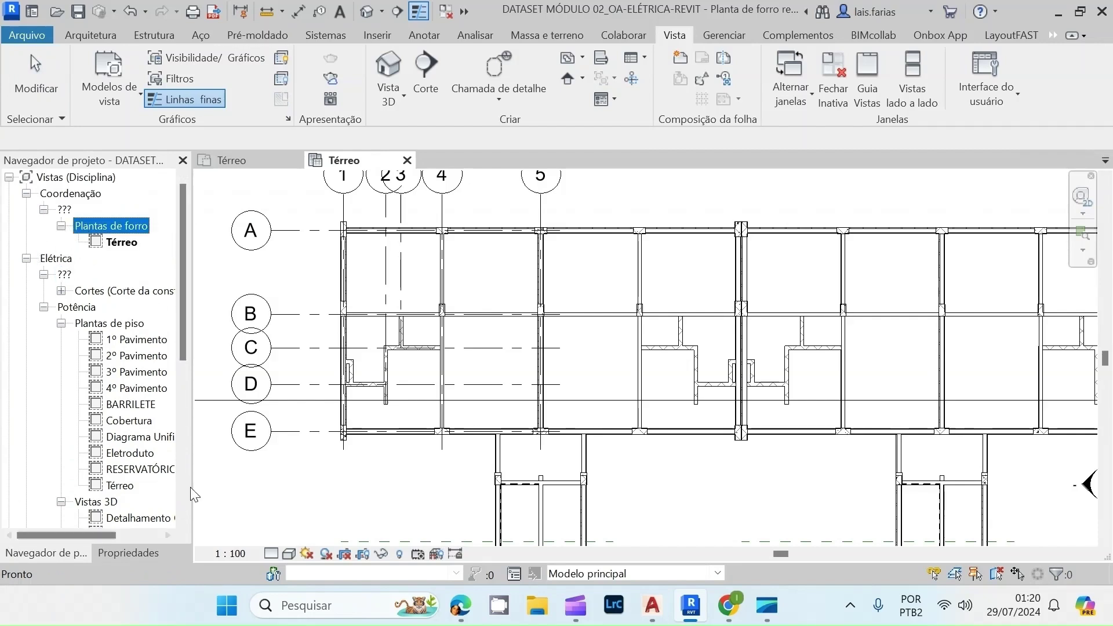
pyautogui.doubleClick(120, 244)
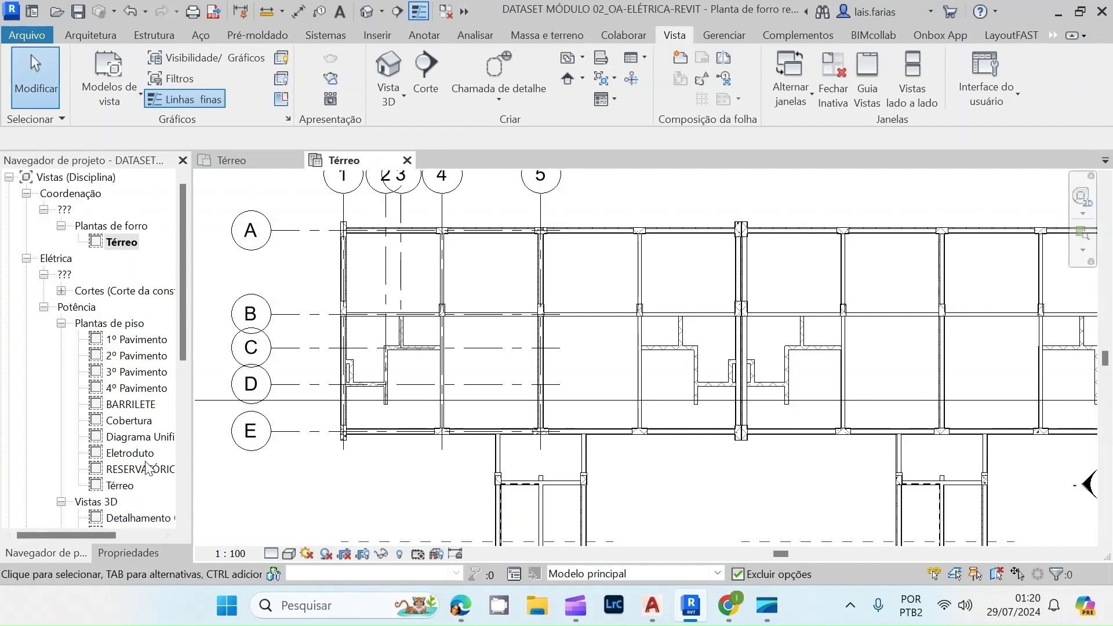
# - Change the Térreo ceiling plan's discipline to Elétrica and return to the project browser
pyautogui.click(129, 554)
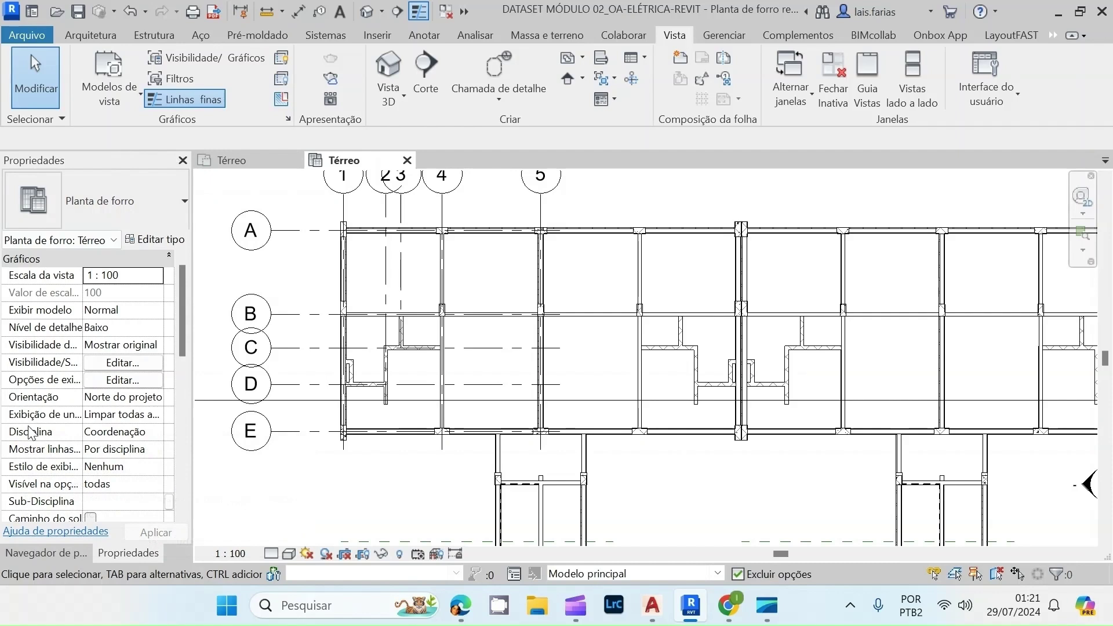
pyautogui.click(151, 433)
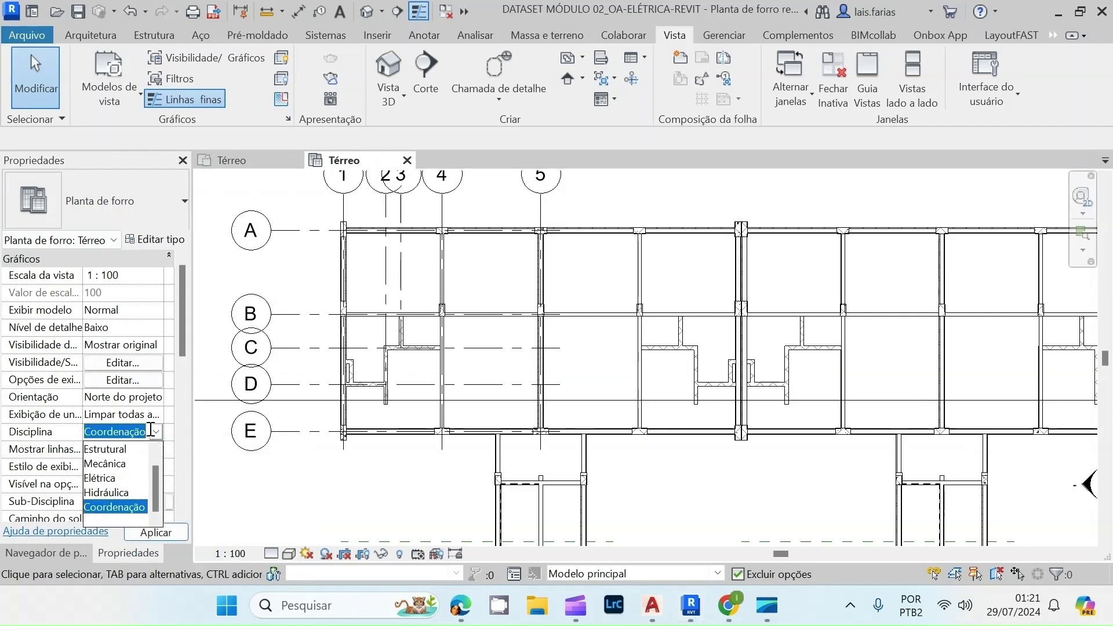
pyautogui.click(103, 478)
pyautogui.click(160, 531)
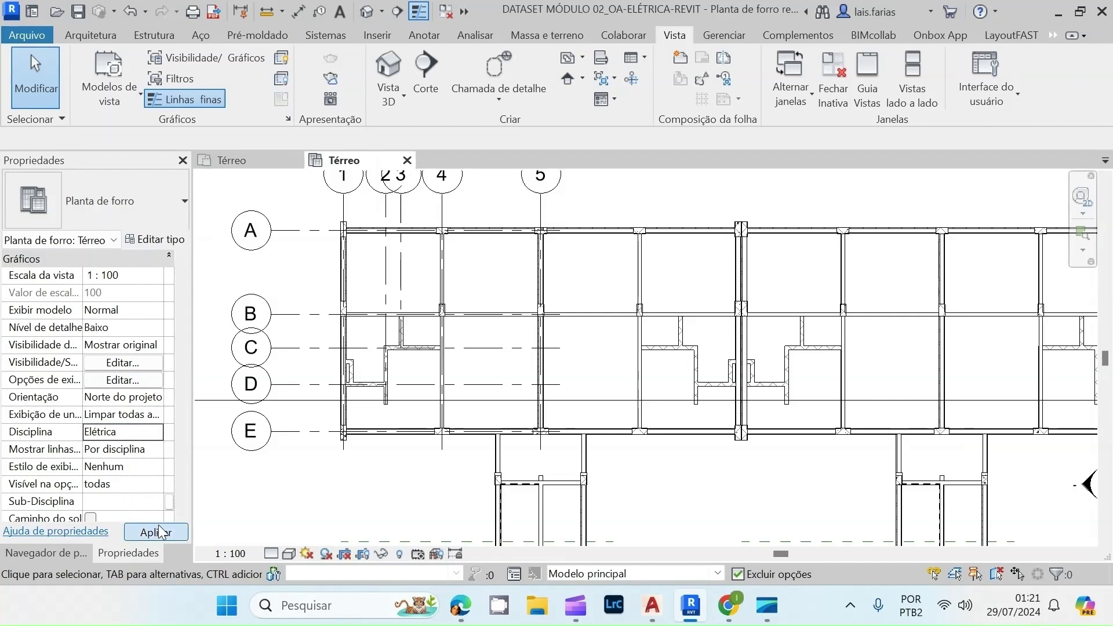
pyautogui.click(68, 551)
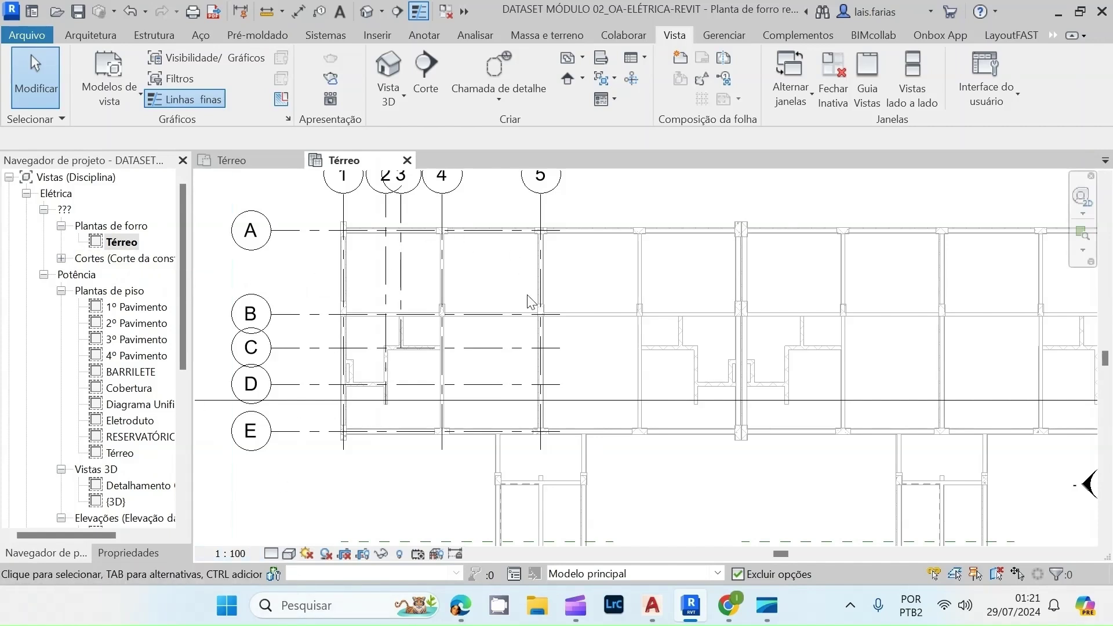
# - Set the ceiling plan's detail level to Alto and its visual style to Estrutura de arame
pyautogui.click(270, 554)
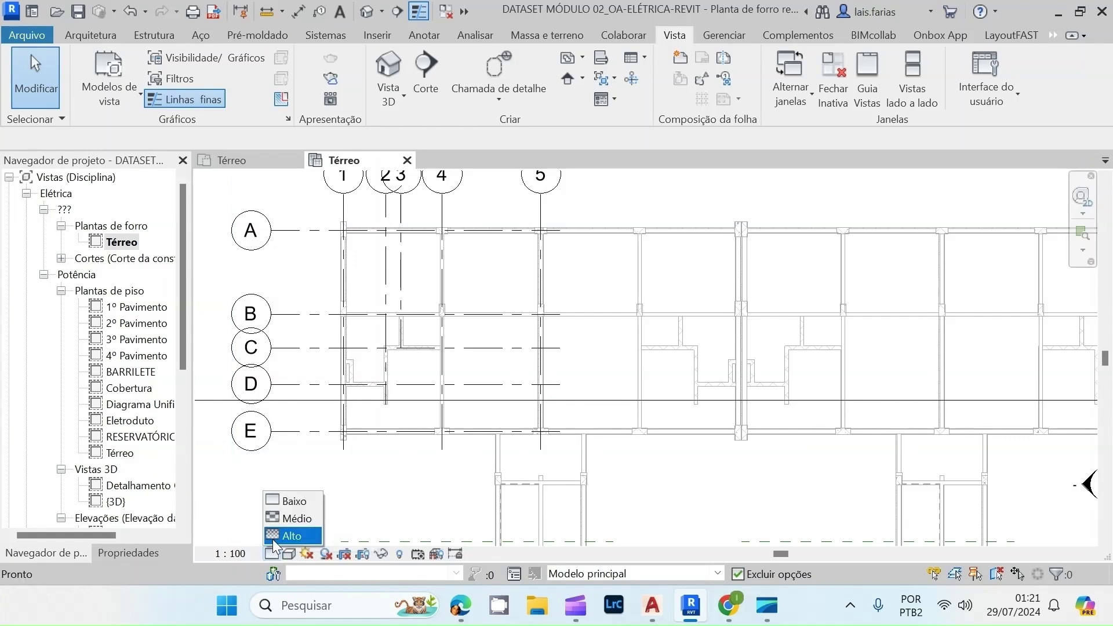
pyautogui.click(273, 534)
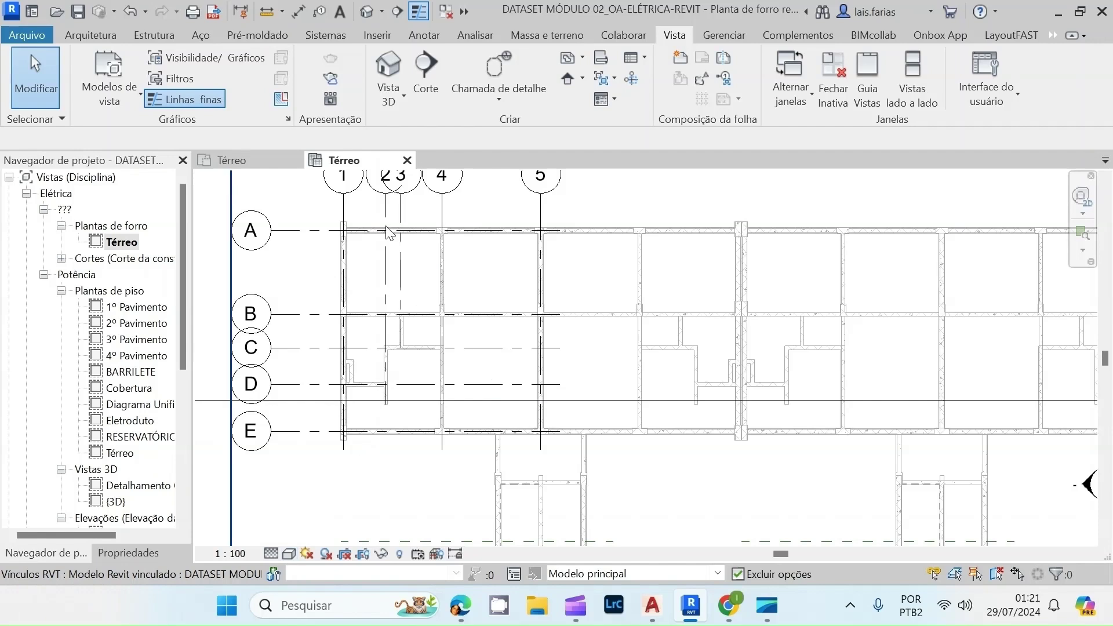
pyautogui.scroll(3, 385, 226)
pyautogui.click(288, 553)
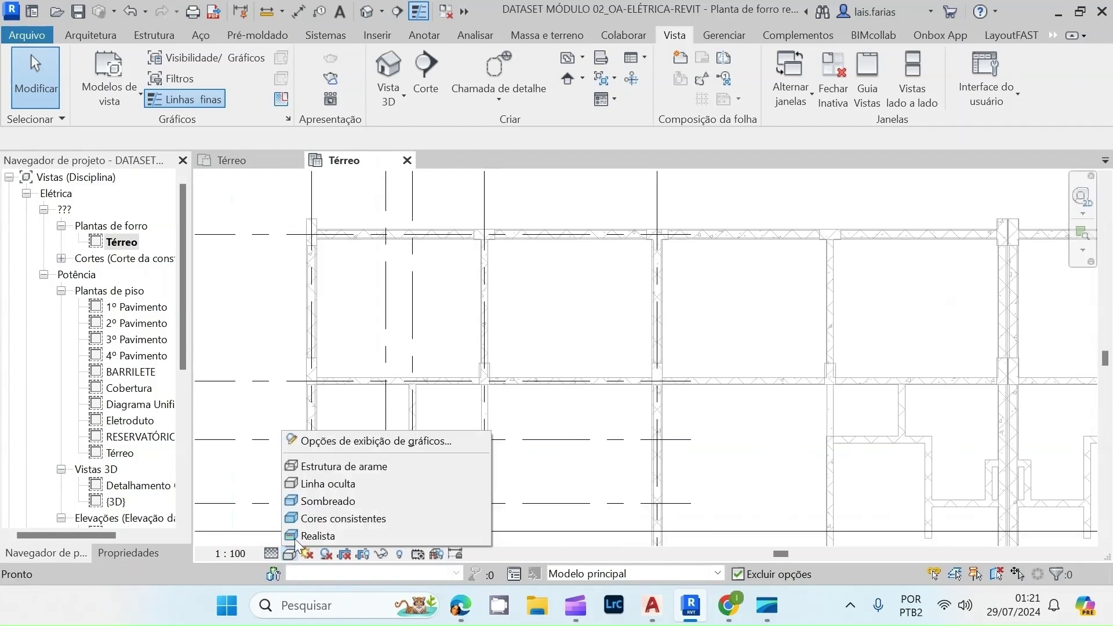
pyautogui.click(328, 467)
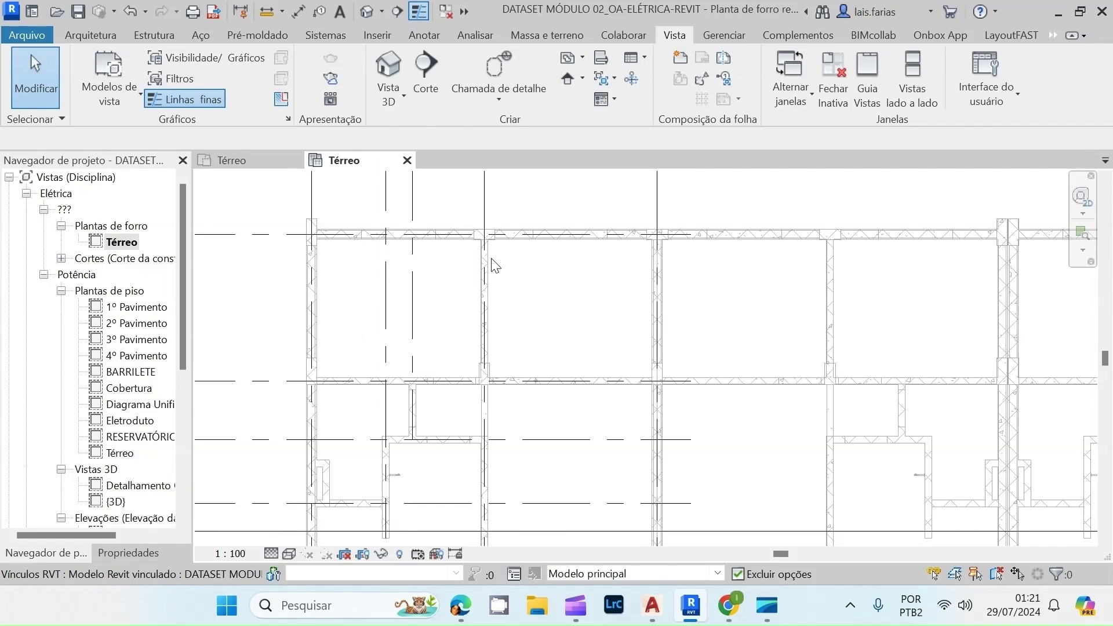
# - Draw a corner-to-corner diagonal detail line across the room between grids 1 and 4, A and B
pyautogui.click(113, 553)
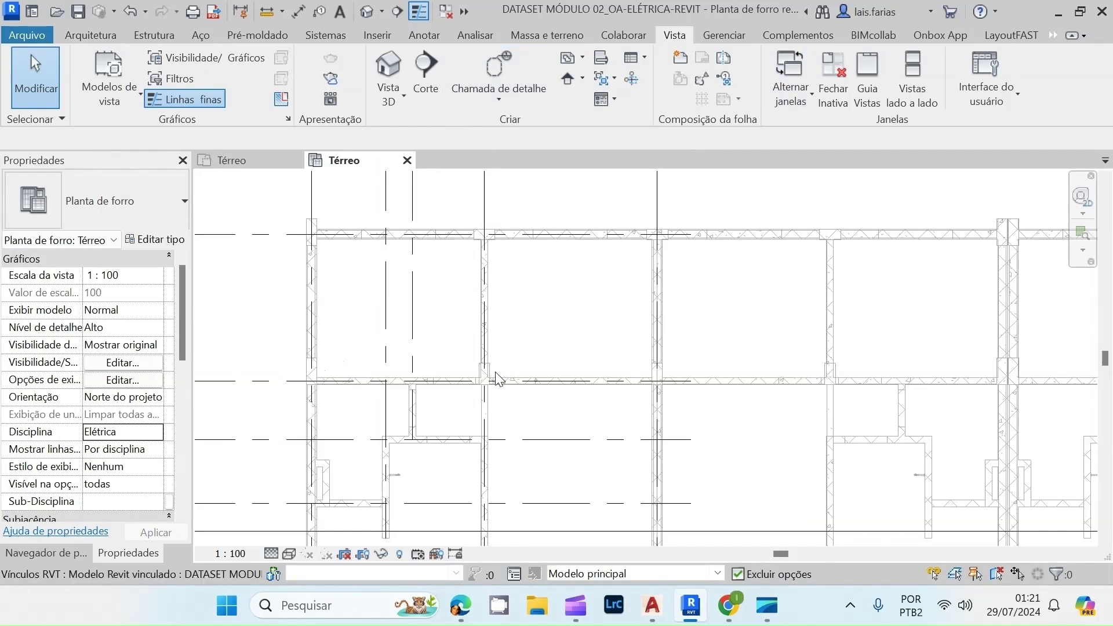
pyautogui.scroll(-2, 528, 353)
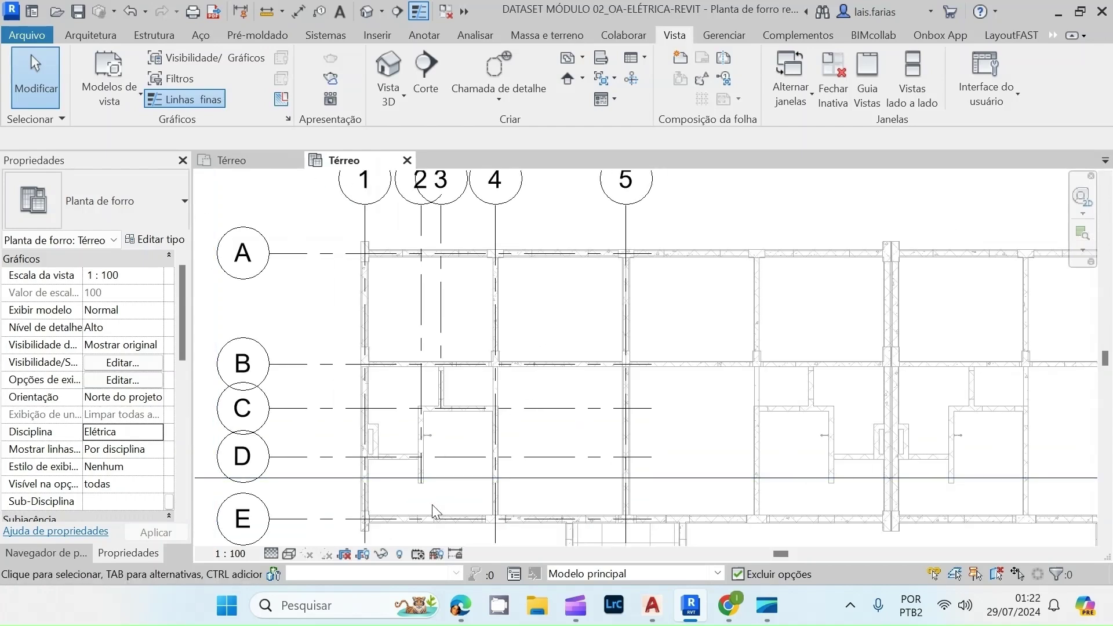
pyautogui.click(433, 33)
pyautogui.click(474, 58)
pyautogui.scroll(1, 383, 342)
pyautogui.scroll(4, 399, 332)
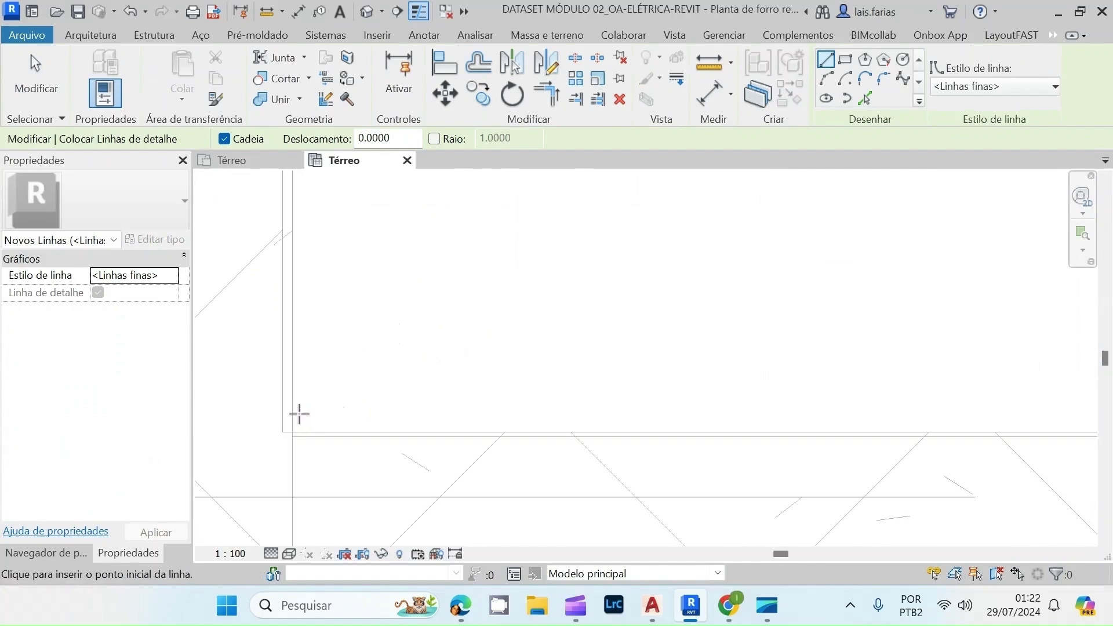
pyautogui.click(283, 429)
pyautogui.scroll(-5, 411, 398)
pyautogui.scroll(6, 586, 293)
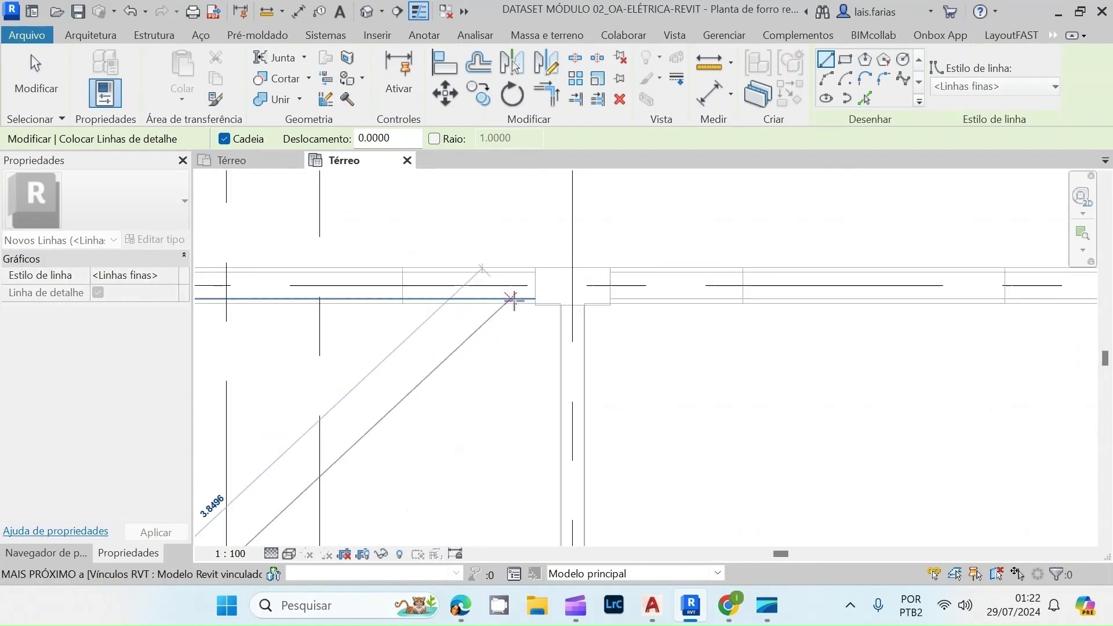
pyautogui.scroll(-6, 499, 250)
pyautogui.press('Escape')
# - Draw a diagonal detail line across the room between grids 4 and 5, A and B
pyautogui.scroll(6, 524, 388)
pyautogui.scroll(2, 480, 410)
pyautogui.click(479, 412)
pyautogui.scroll(-6, 401, 445)
pyautogui.scroll(-4, 419, 439)
pyautogui.scroll(10, 601, 262)
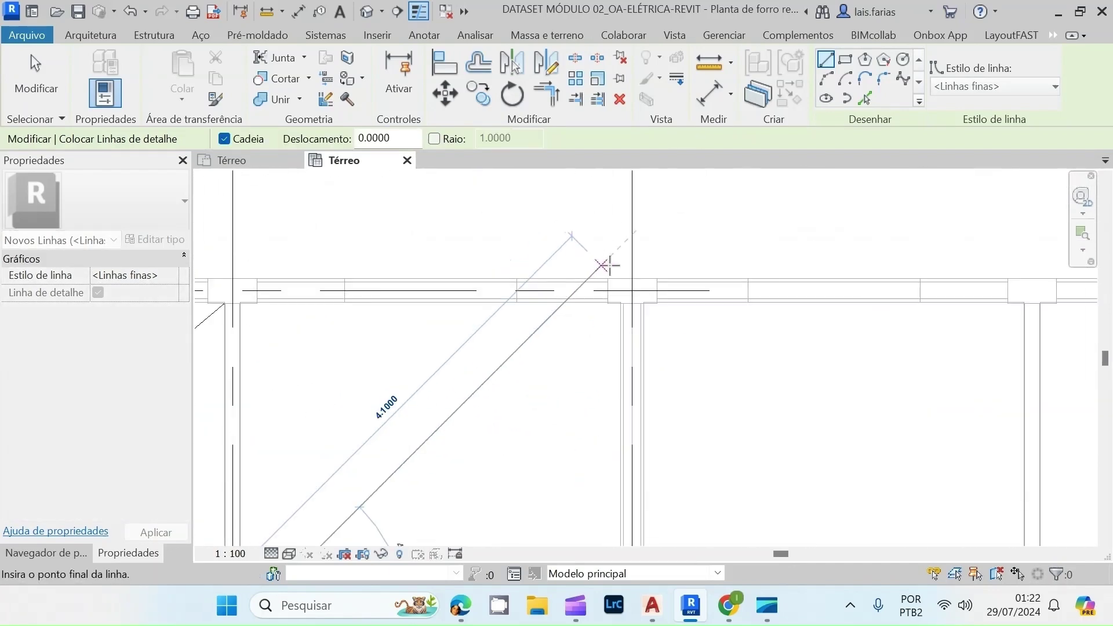
pyautogui.click(629, 334)
pyautogui.scroll(-4, 658, 290)
pyautogui.scroll(-5, 658, 289)
# - Draw a diagonal detail line across the small room between grids 3 and 4, B and C
pyautogui.scroll(6, 539, 367)
pyautogui.click(481, 445)
pyautogui.click(710, 265)
pyautogui.scroll(-5, 713, 259)
pyautogui.press('Escape')
# - Draw a diagonal detail line across the room between grids 1 and 2, B and D
pyautogui.scroll(2, 616, 314)
pyautogui.scroll(5, 642, 450)
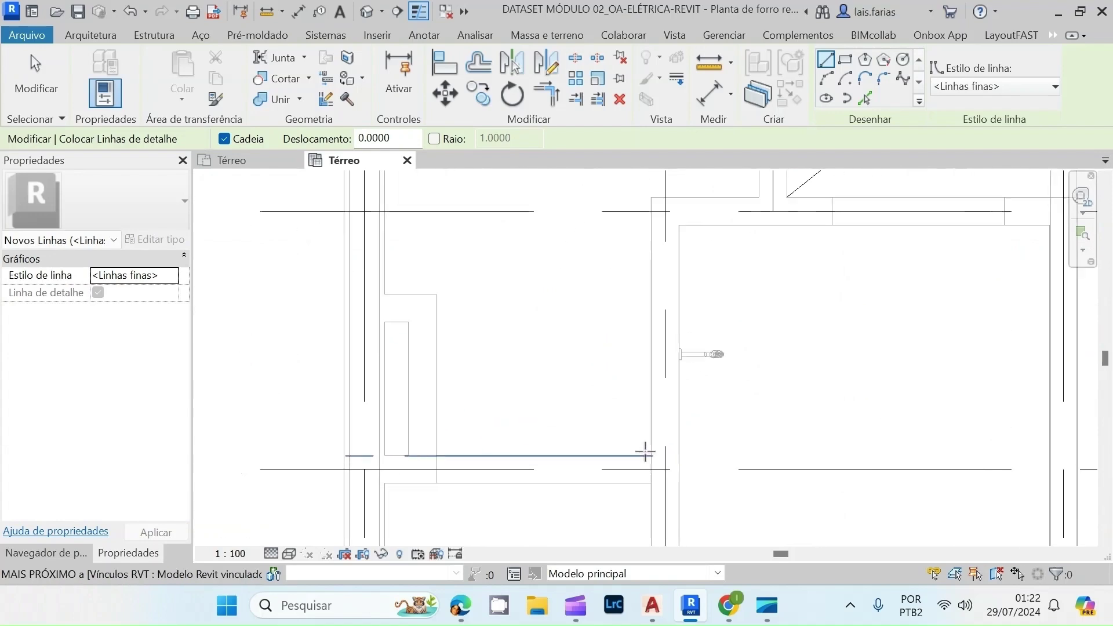
pyautogui.scroll(-6, 558, 342)
pyautogui.scroll(1, 580, 339)
pyautogui.scroll(3, 580, 339)
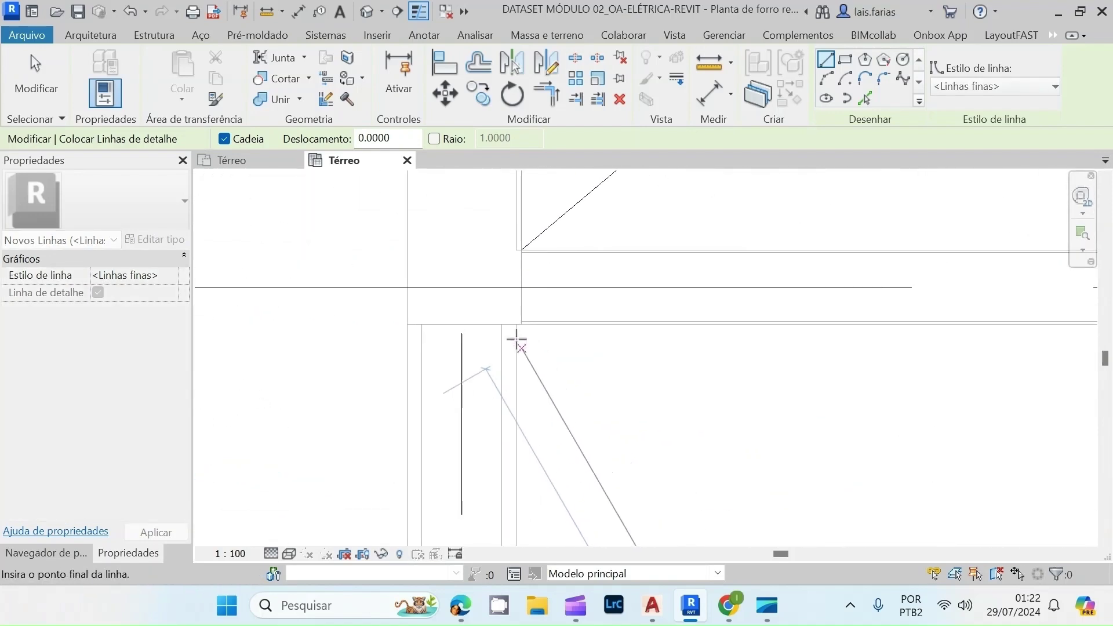
pyautogui.click(509, 331)
pyautogui.scroll(-4, 469, 241)
# - Draw a diagonal detail line across the area between grids 1 and 2, D and E
pyautogui.scroll(5, 365, 468)
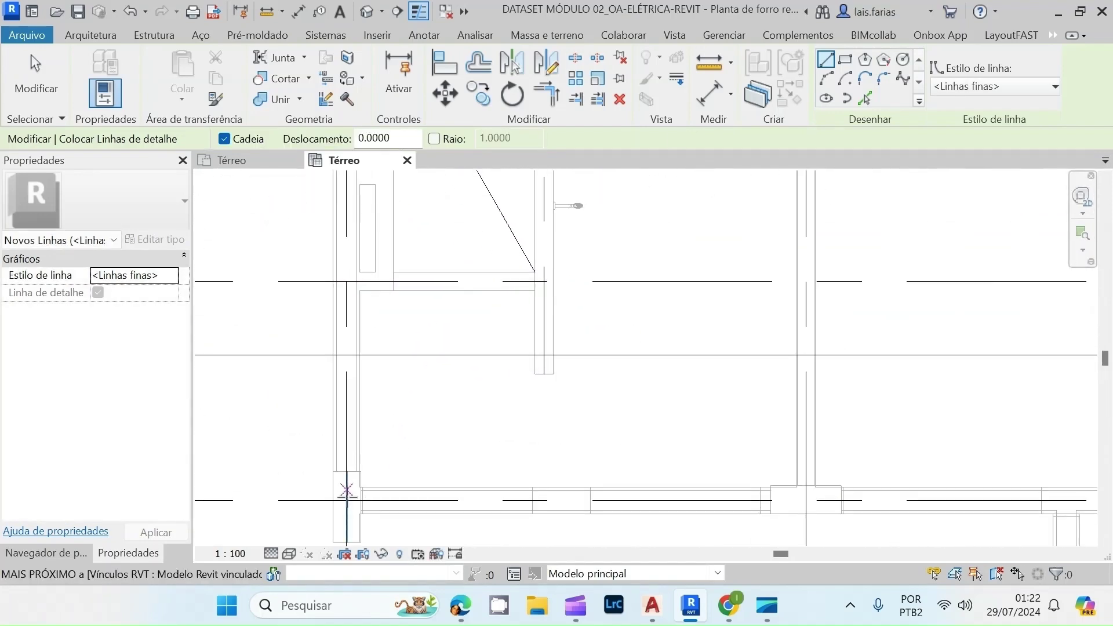
pyautogui.click(364, 468)
pyautogui.scroll(-5, 366, 479)
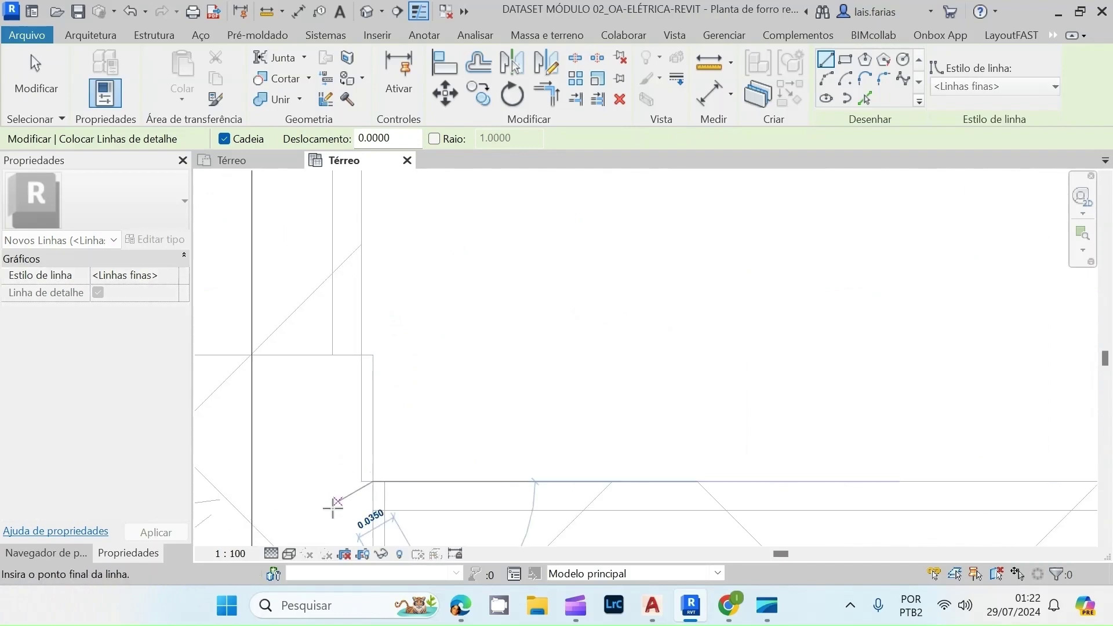
pyautogui.scroll(4, 517, 355)
pyautogui.click(505, 333)
pyautogui.scroll(-3, 472, 378)
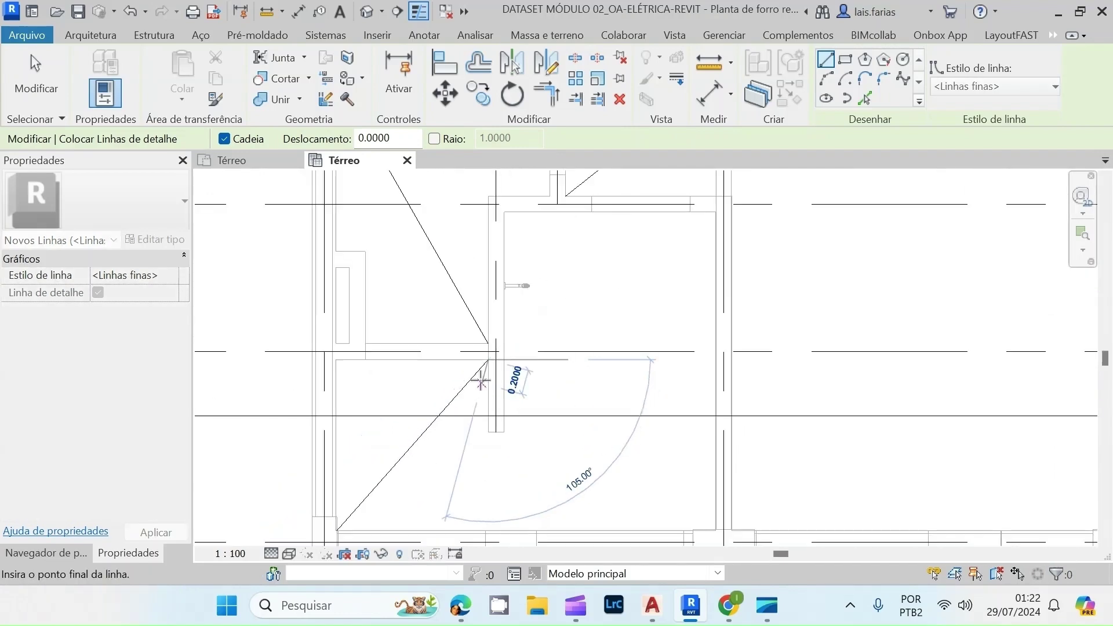
# - Draw a diagonal detail line across the area between grids 2 and 4, C and E
pyautogui.scroll(3, 510, 342)
pyautogui.scroll(-3, 604, 435)
pyautogui.scroll(5, 583, 371)
pyautogui.scroll(-2, 582, 371)
pyautogui.scroll(-2, 572, 461)
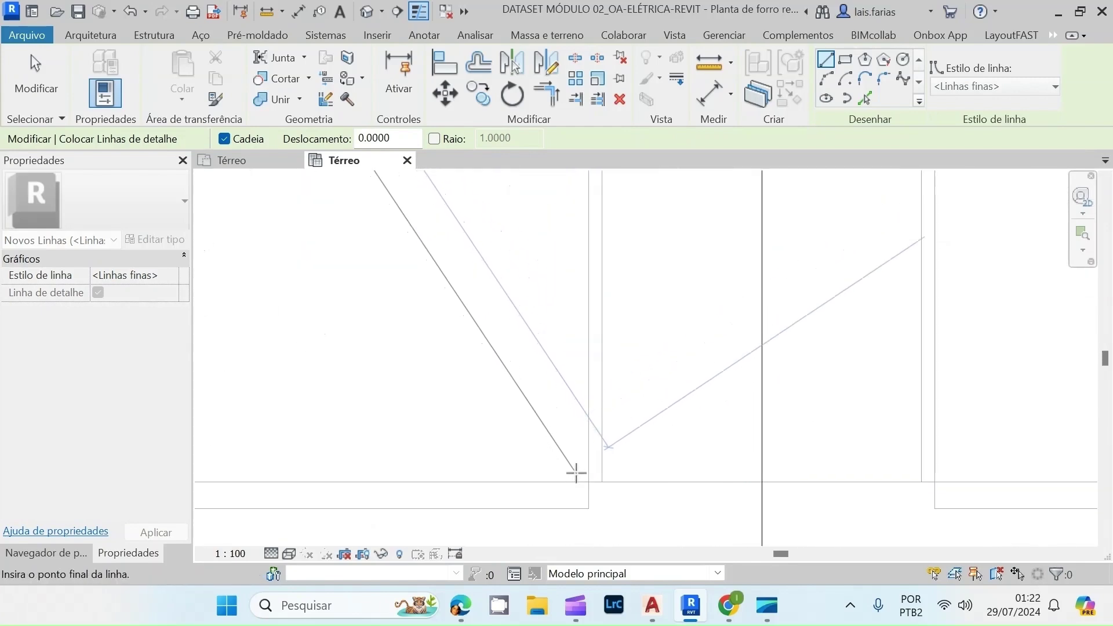
pyautogui.press('Escape')
pyautogui.scroll(-10, 504, 466)
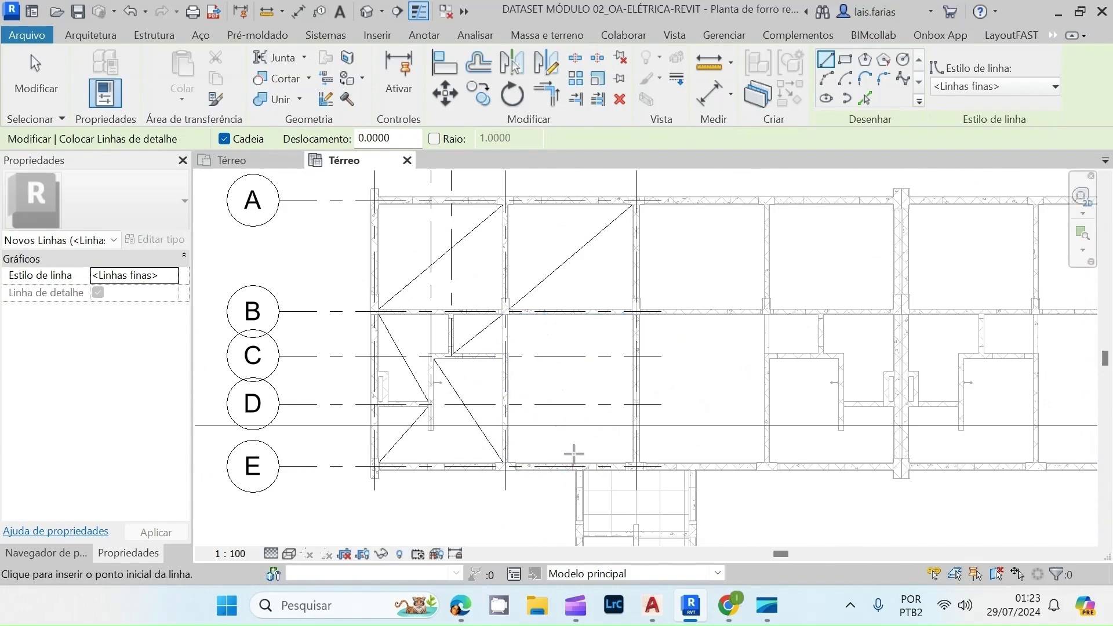
# - Draw a vertical detail line about 3.70 m long from the upper wall's midpoint to the lower wall, between grids 4 and 5, B and E
pyautogui.scroll(8, 571, 321)
pyautogui.scroll(-5, 571, 317)
pyautogui.click(571, 309)
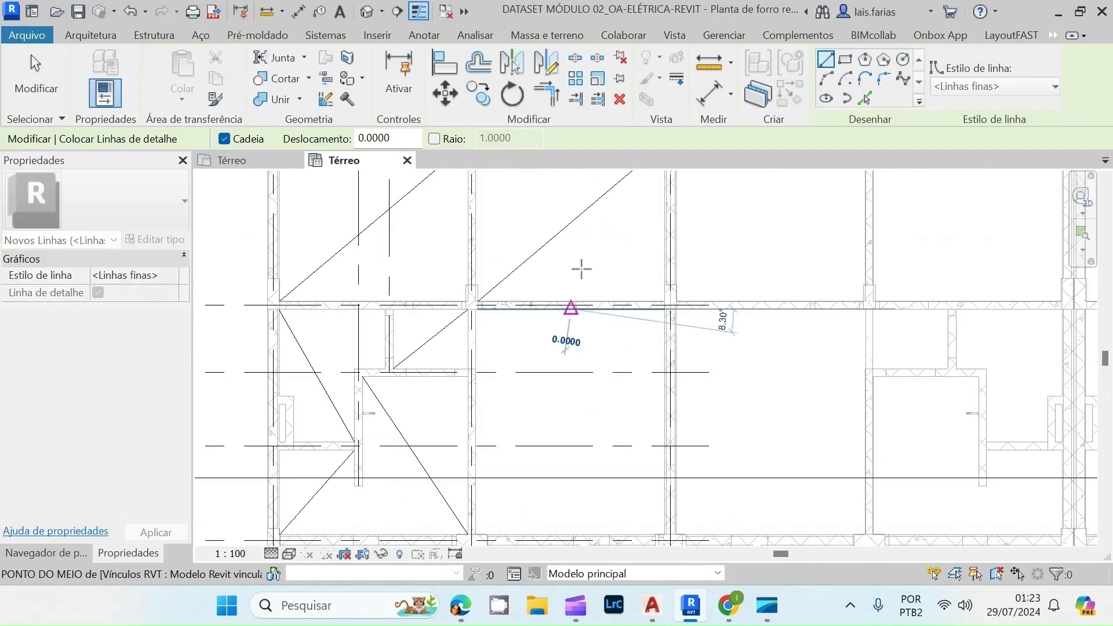
pyautogui.scroll(-3, 577, 348)
pyautogui.scroll(4, 577, 427)
pyautogui.scroll(4, 577, 428)
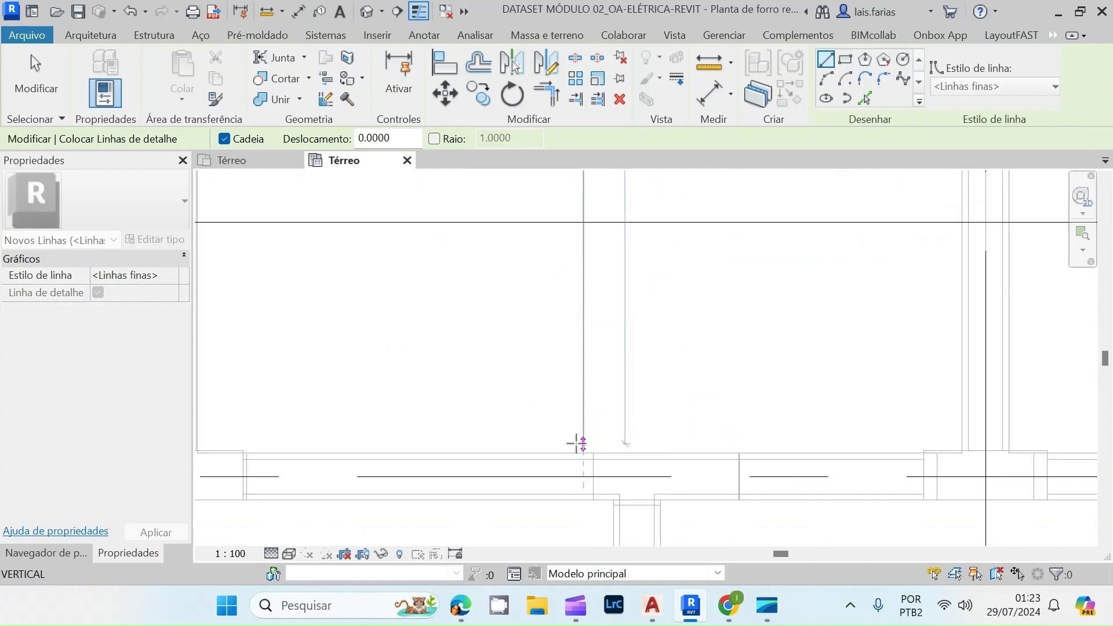
pyautogui.click(583, 452)
pyautogui.scroll(-6, 582, 452)
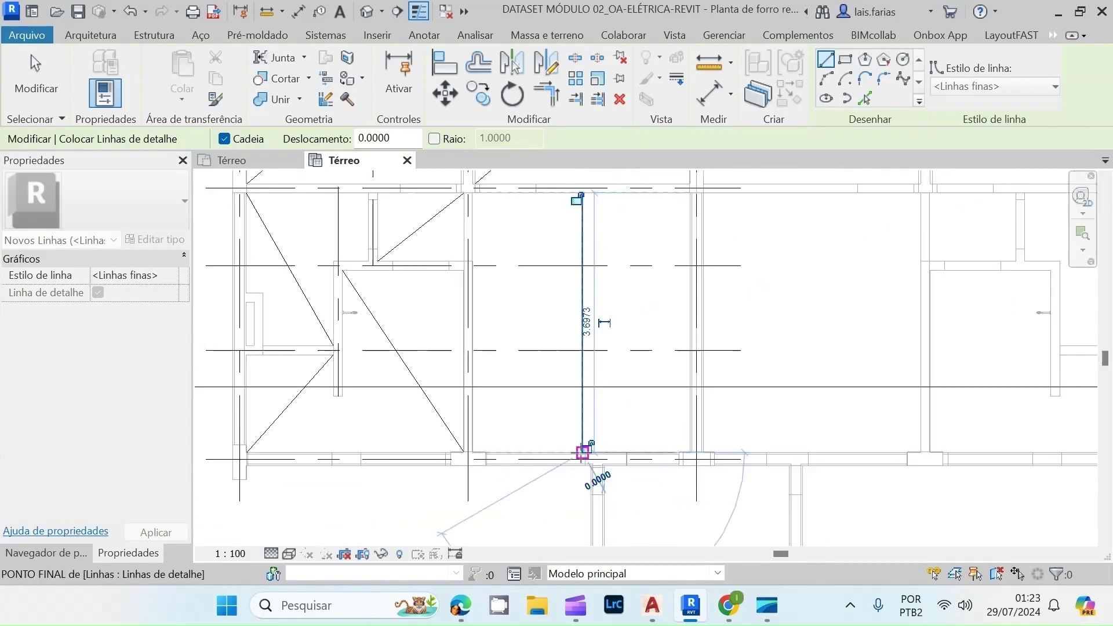
pyautogui.press('Escape')
pyautogui.press('Escape')
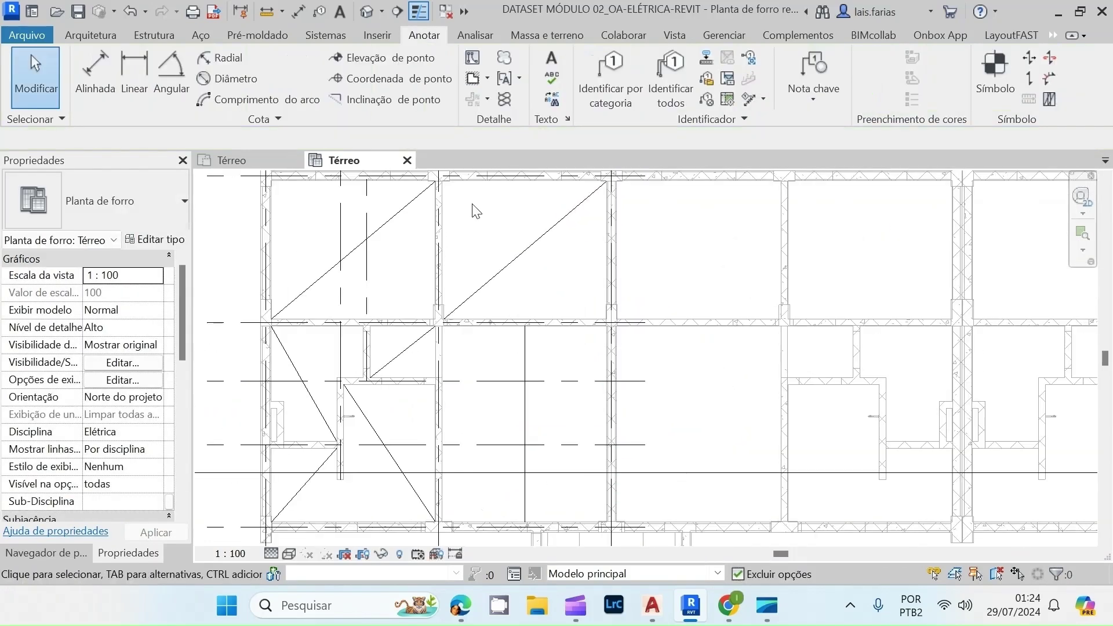
# - Draw a horizontal detail line about 1.30 m long from the vertical detail line's midpoint towards grid 5
pyautogui.press('d')
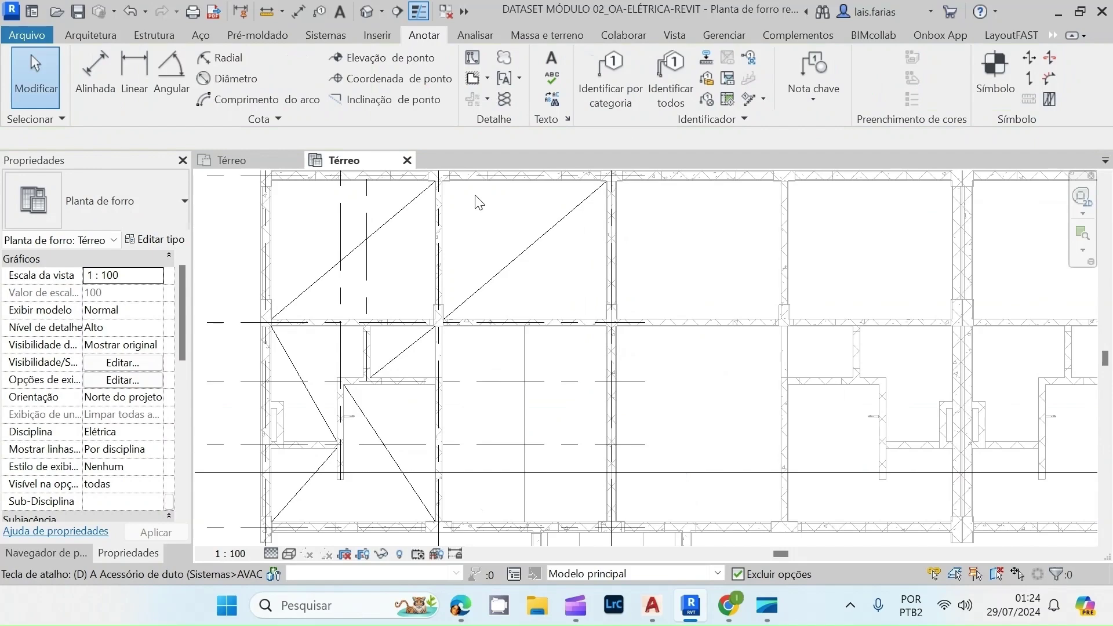
pyautogui.press('l')
pyautogui.click(525, 424)
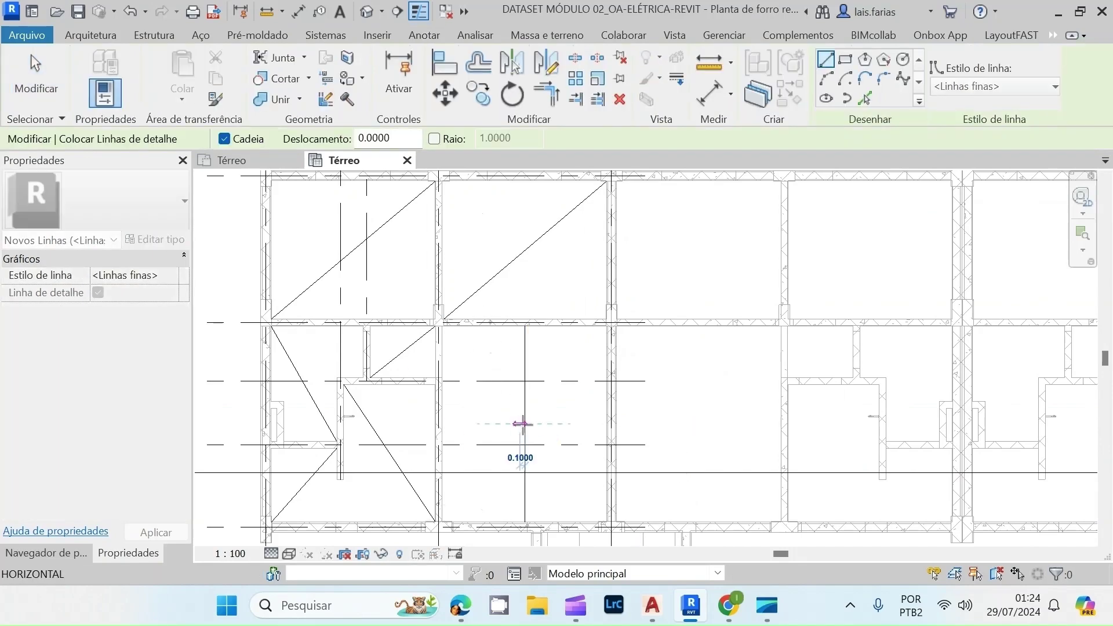
pyautogui.click(594, 424)
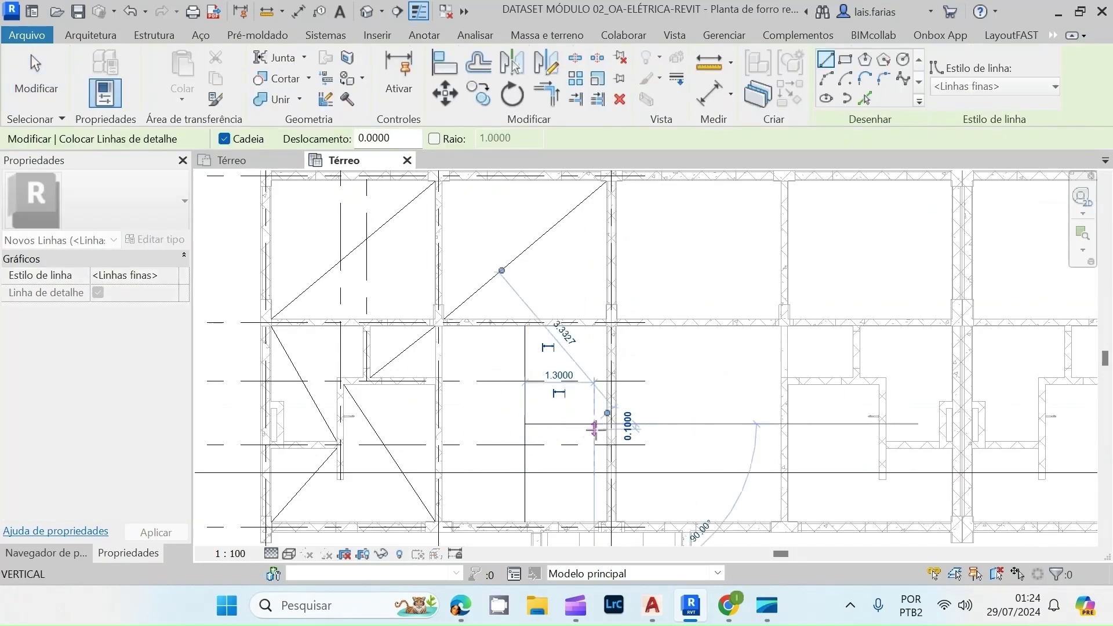
pyautogui.press('Escape')
pyautogui.press('Escape')
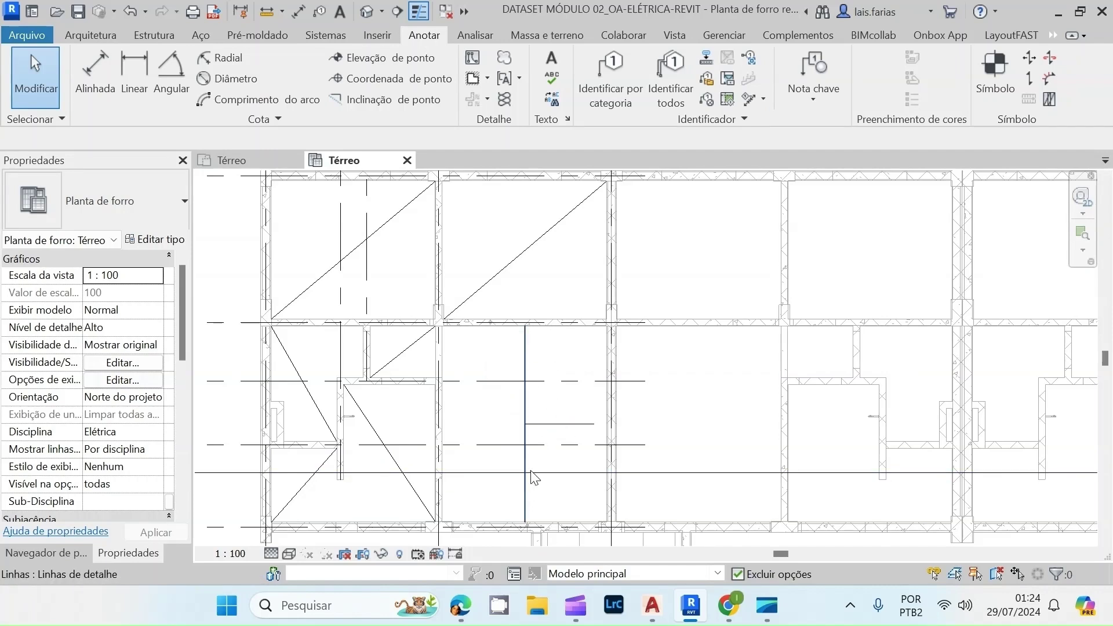
# - Trim the vertical detail line between grids 4 and 5 to a corner with the horizontal line, keeping its upper half
pyautogui.moveTo(499, 548); pyautogui.dragTo(519, 471, button='middle')
pyautogui.click(545, 440)
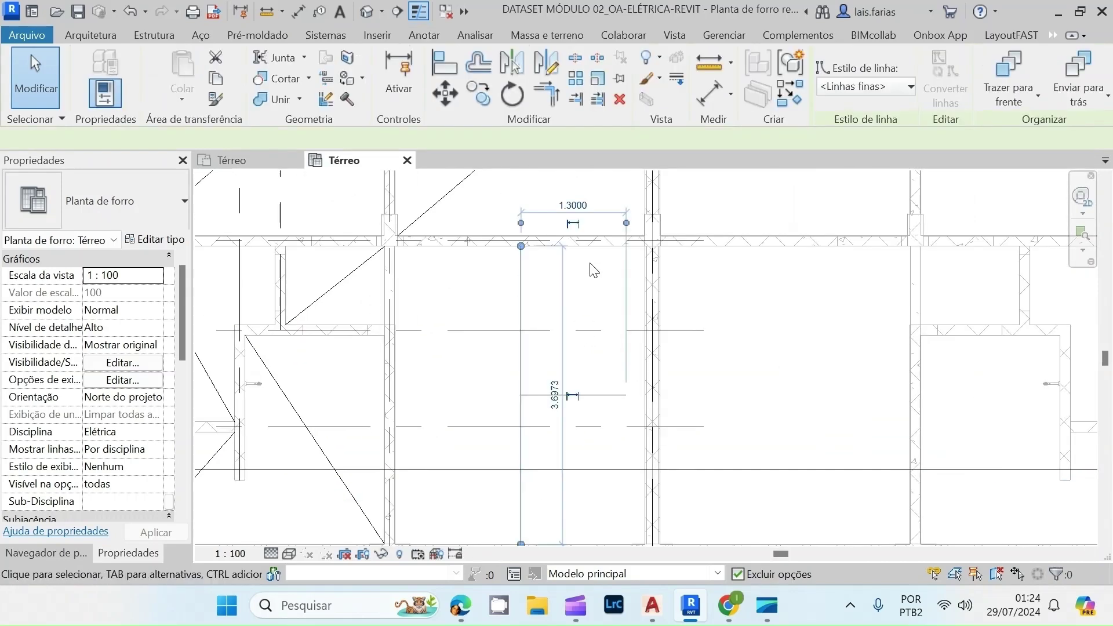
pyautogui.moveTo(546, 448); pyautogui.dragTo(546, 351)
pyautogui.scroll(7, 549, 348)
pyautogui.moveTo(517, 388); pyautogui.dragTo(515, 369)
pyautogui.click(562, 419)
pyautogui.press('t')
pyautogui.press('r')
pyautogui.click(548, 370)
pyautogui.click(517, 304)
pyautogui.scroll(-5, 491, 458)
pyautogui.press('Escape')
pyautogui.scroll(-3, 514, 278)
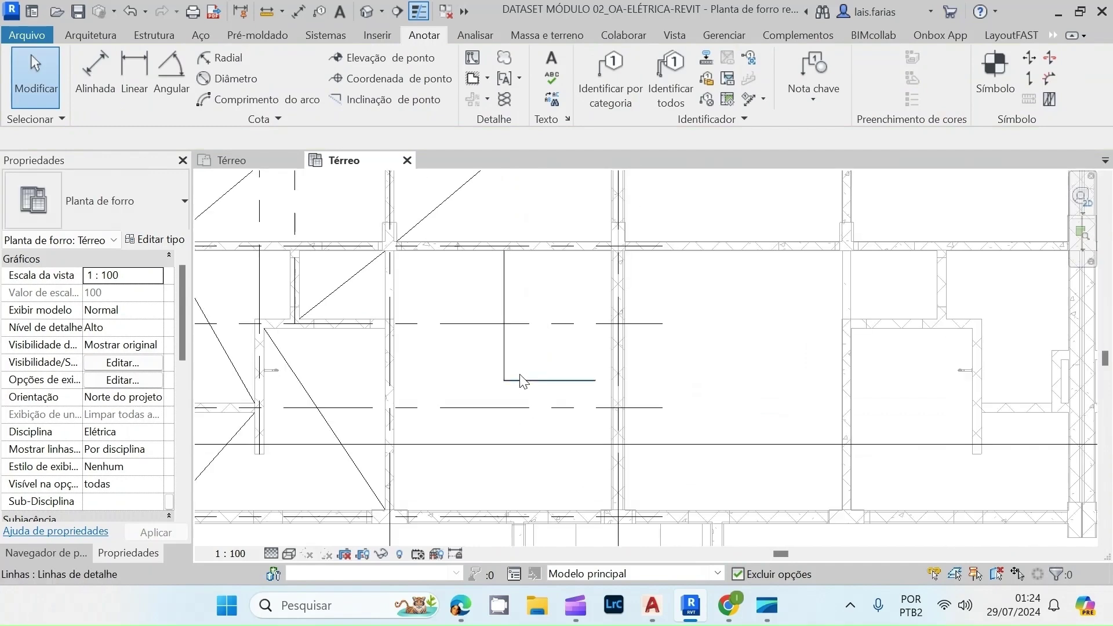
# - Draw a vertical detail line from the corner of the two detail lines down to the lower wall near grid E
pyautogui.press('d')
pyautogui.press('l')
pyautogui.click(503, 381)
pyautogui.click(504, 510)
pyautogui.press('Escape')
pyautogui.press('Escape')
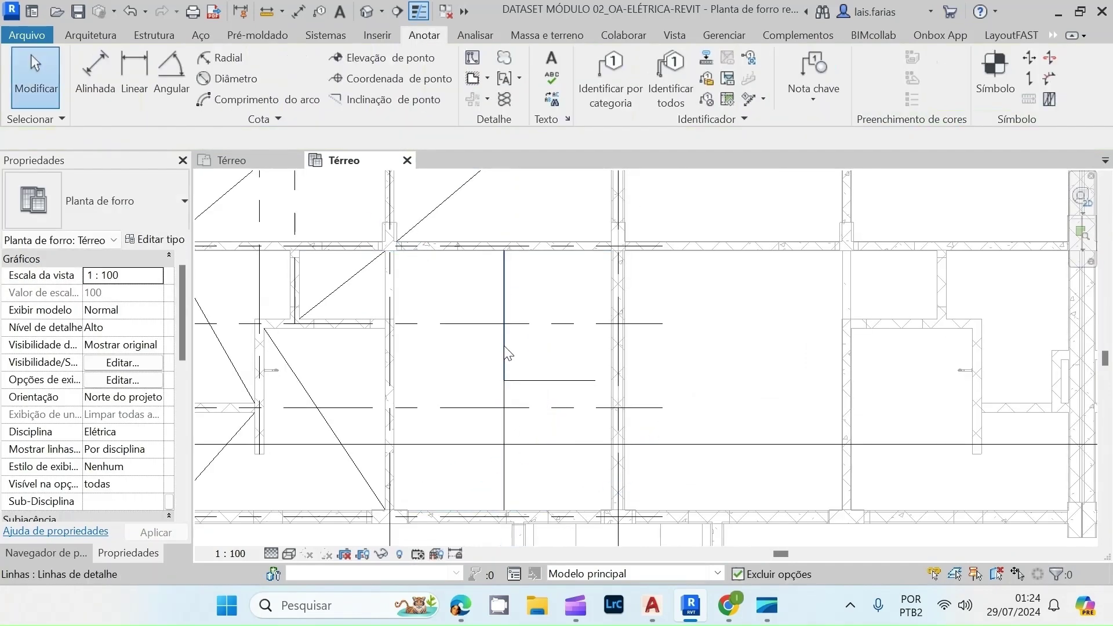
# - Create a section through the room between grids A and B, from outside grid 1 to just past grid 4, and open its view
pyautogui.scroll(-2, 509, 355)
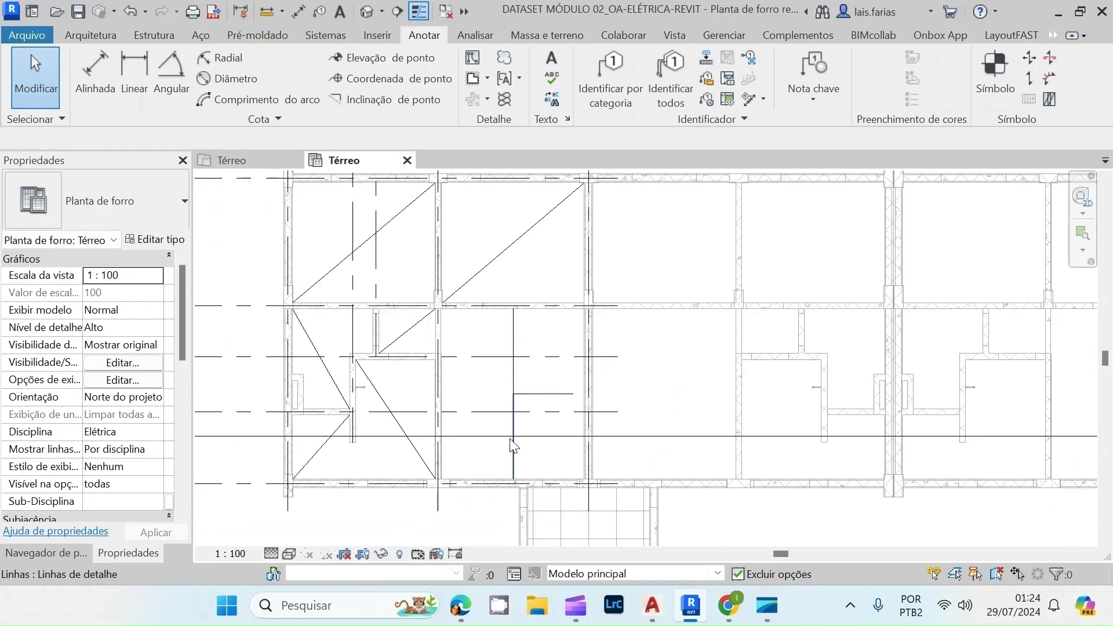
pyautogui.scroll(-2, 492, 482)
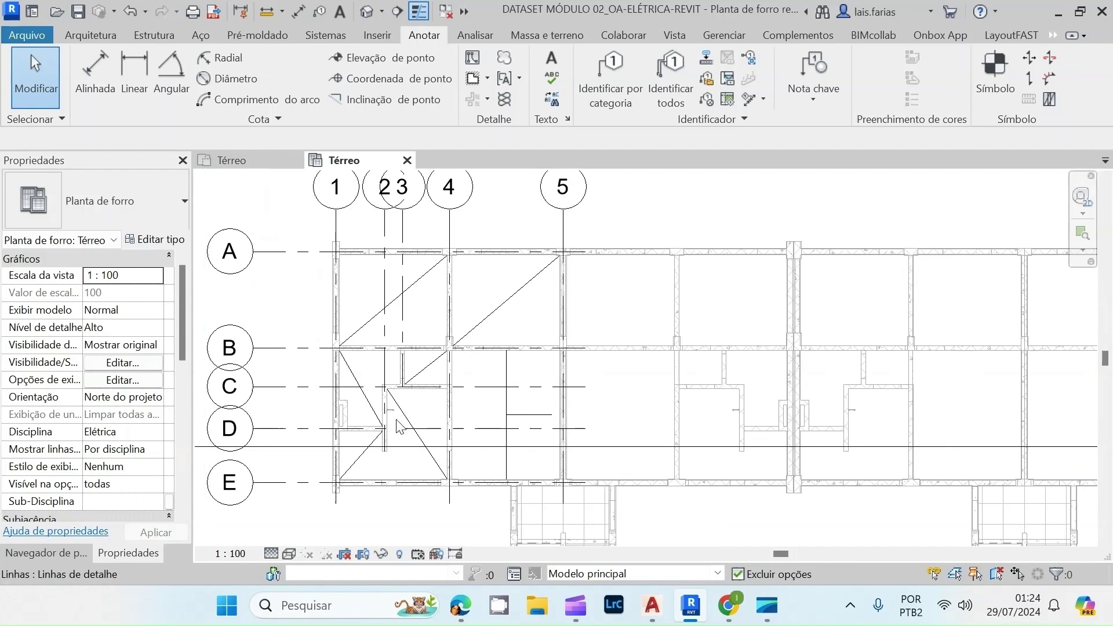
pyautogui.scroll(-1, 510, 362)
pyautogui.scroll(2, 380, 319)
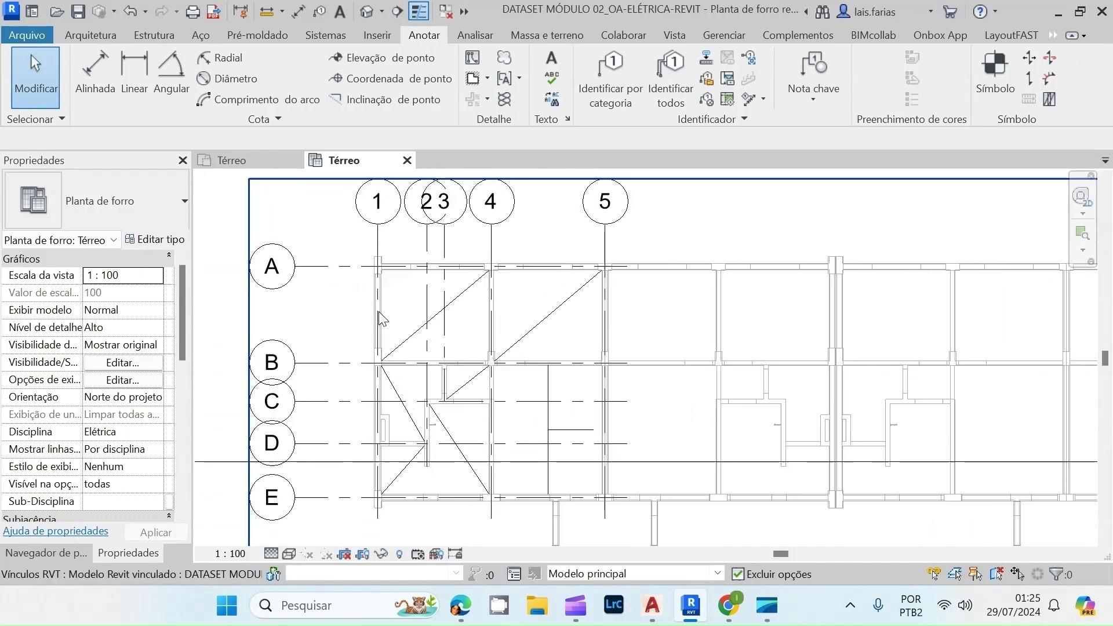
pyautogui.scroll(1, 391, 307)
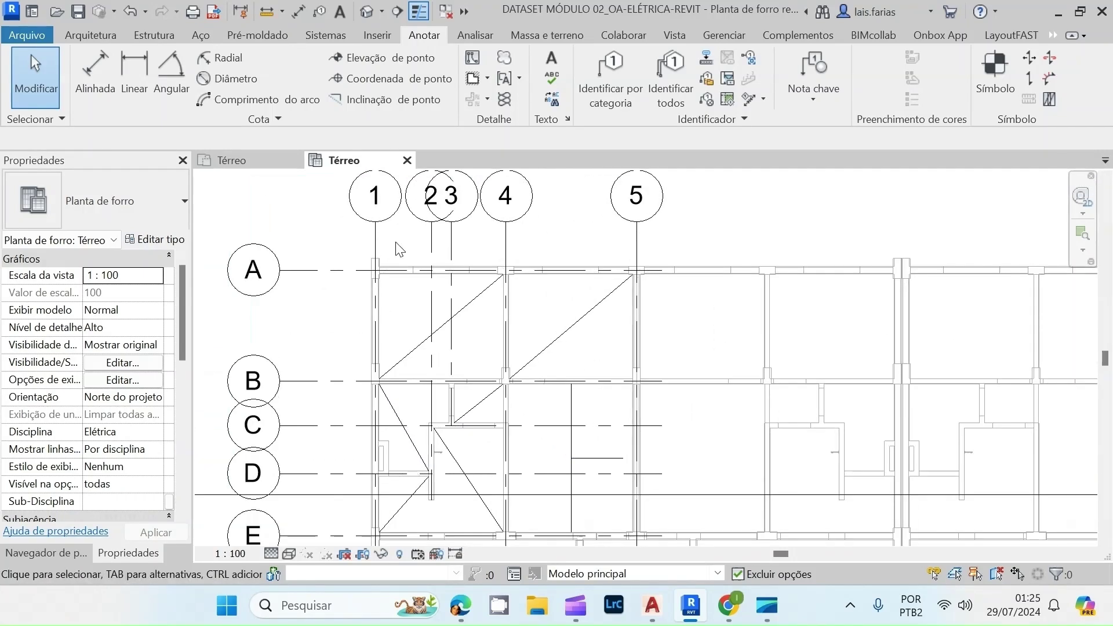
pyautogui.click(399, 12)
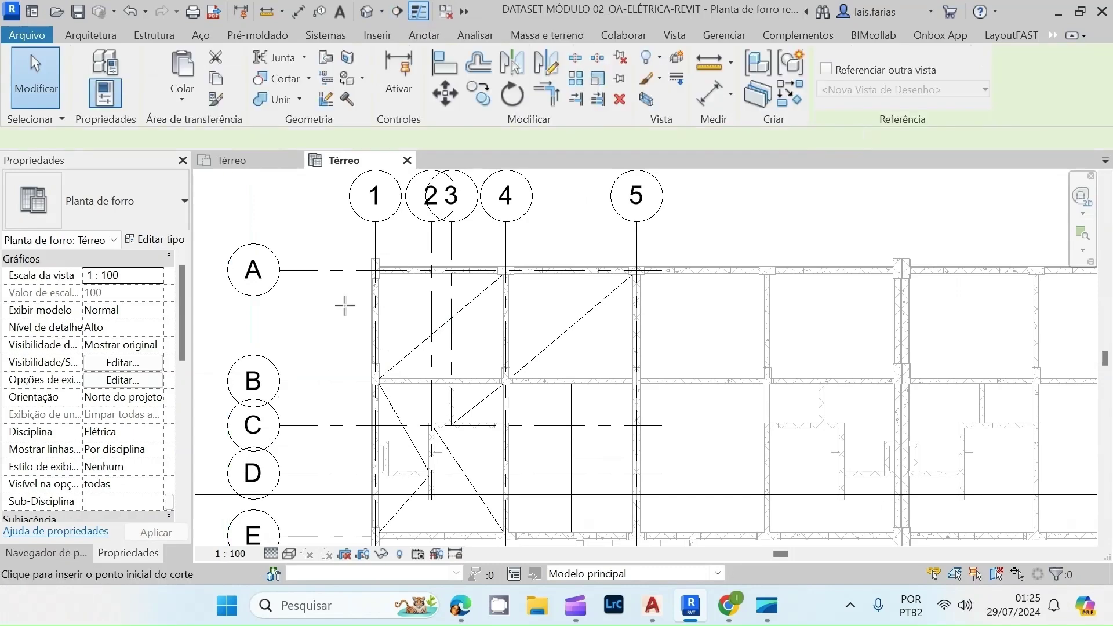
pyautogui.click(316, 339)
pyautogui.click(531, 338)
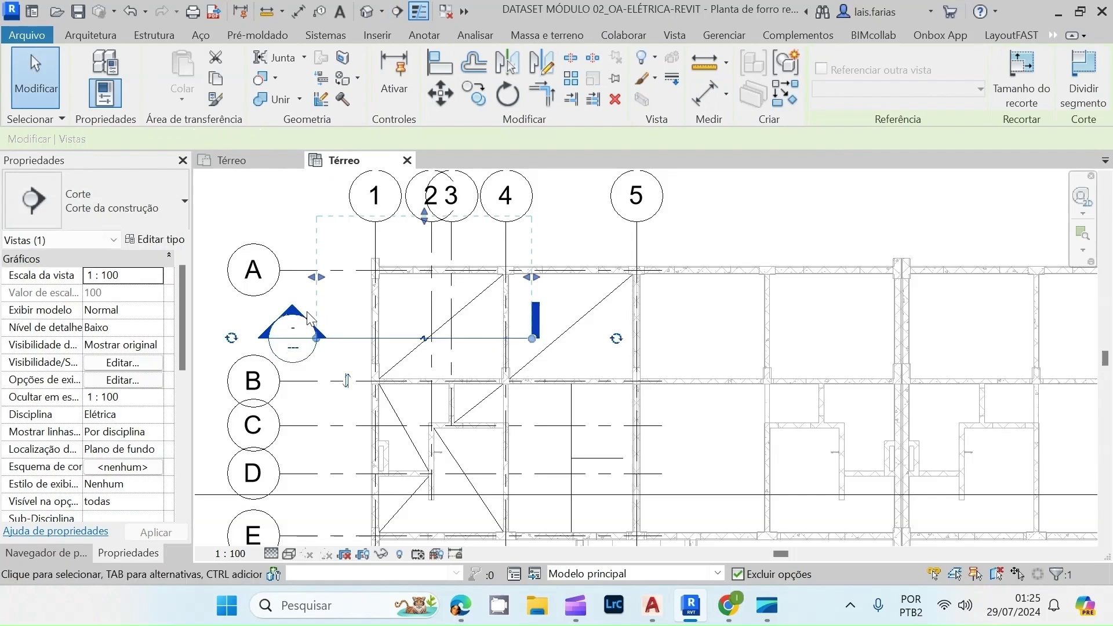
pyautogui.press('Escape')
pyautogui.press('Escape')
pyautogui.doubleClick(294, 317)
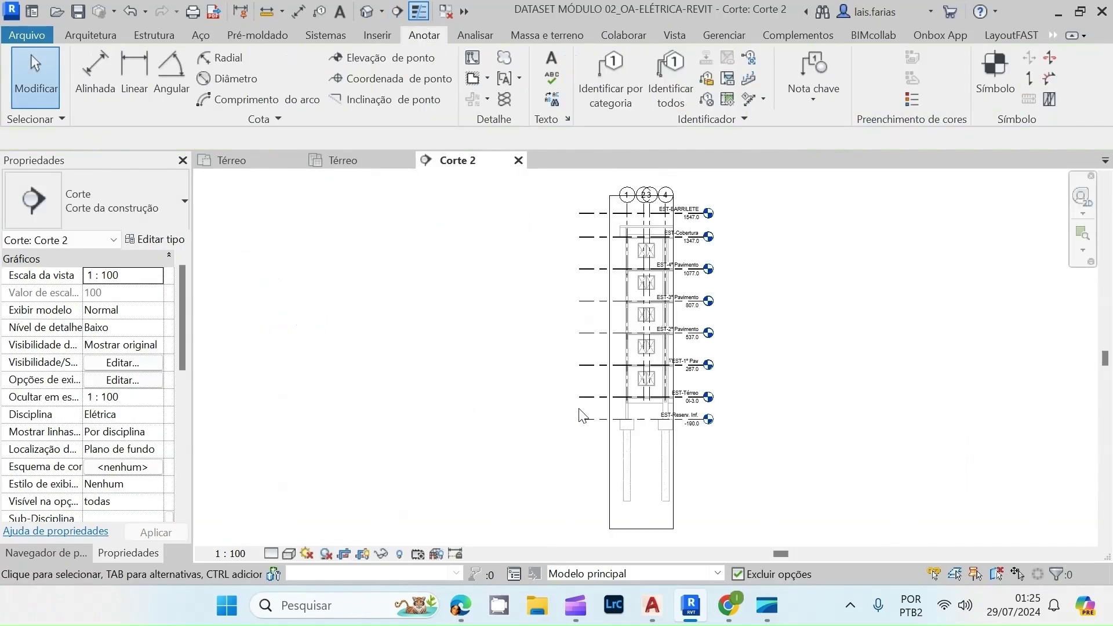
# - Measure the height from the 1º Pavimento slab's underside to the Térreo level with an aligned dimension, and return to the Térreo ceiling plan
pyautogui.scroll(6, 657, 378)
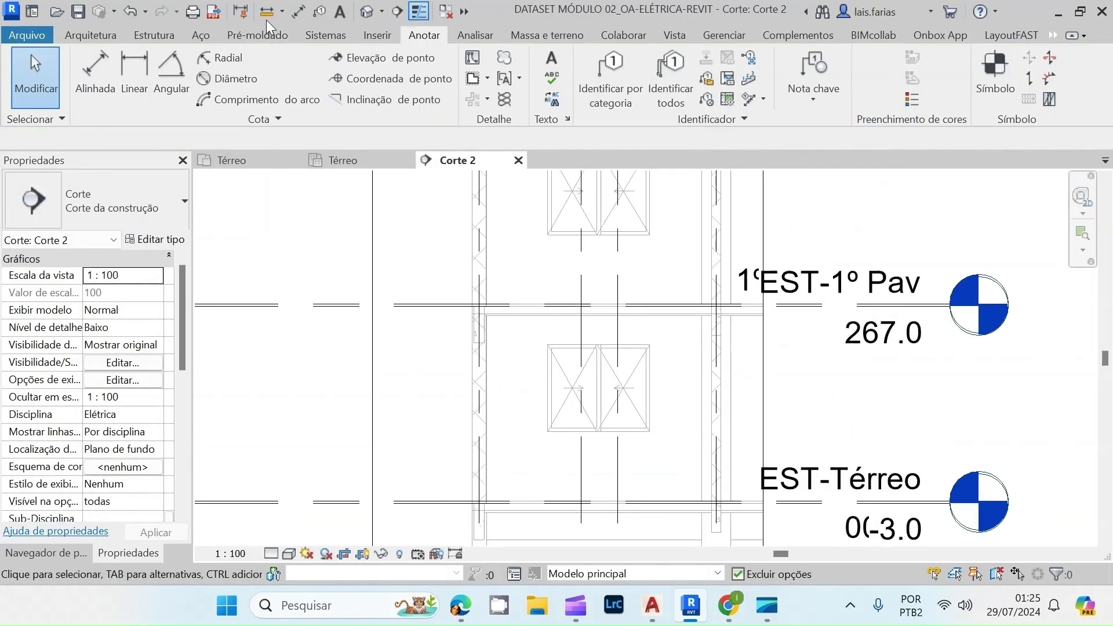
pyautogui.click(297, 11)
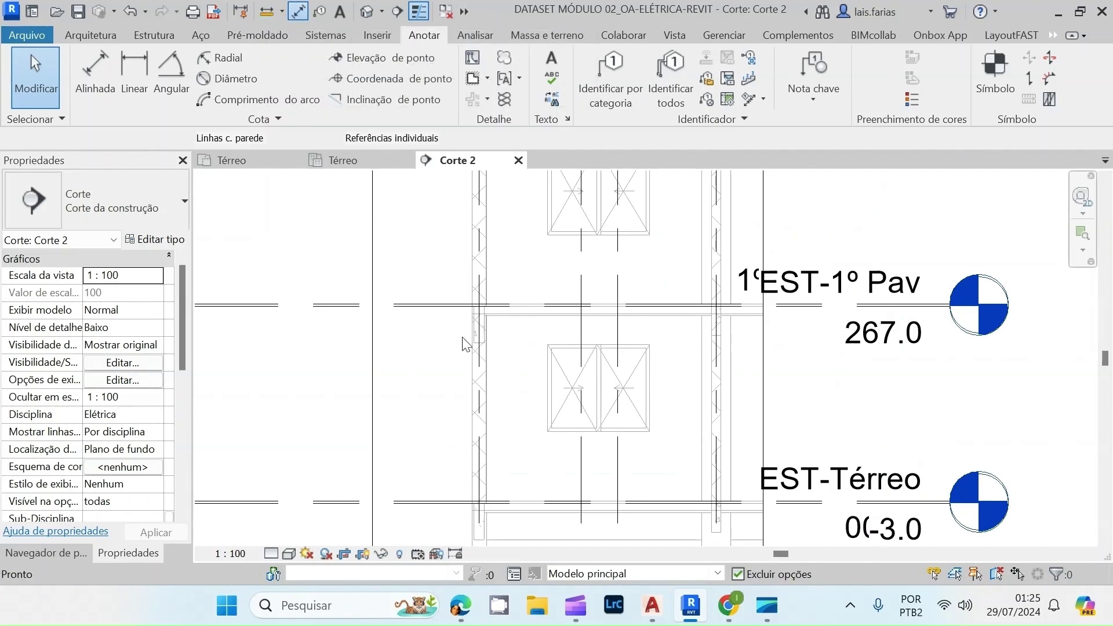
pyautogui.scroll(1, 506, 320)
pyautogui.scroll(2, 508, 327)
pyautogui.click(546, 264)
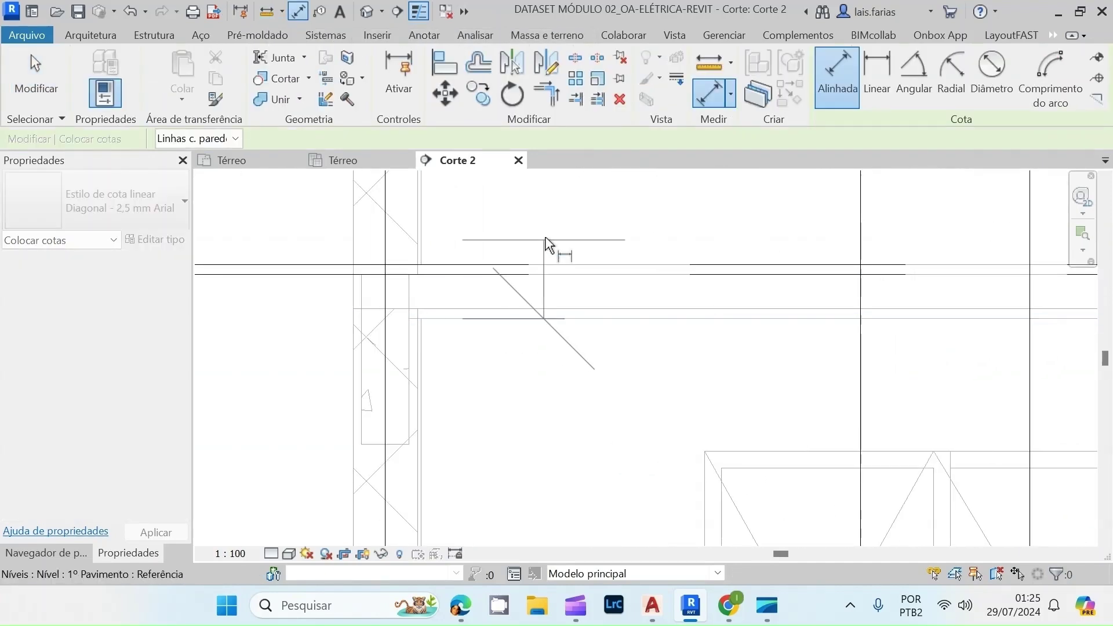
pyautogui.scroll(-2, 549, 249)
pyautogui.scroll(2, 539, 504)
pyautogui.click(539, 498)
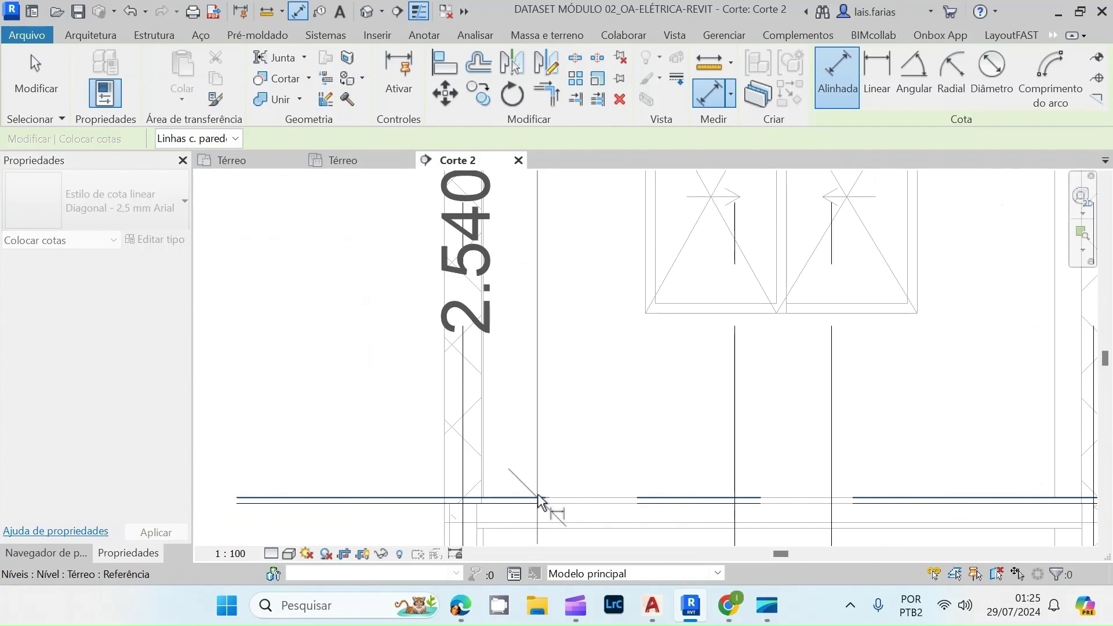
pyautogui.scroll(-2, 540, 497)
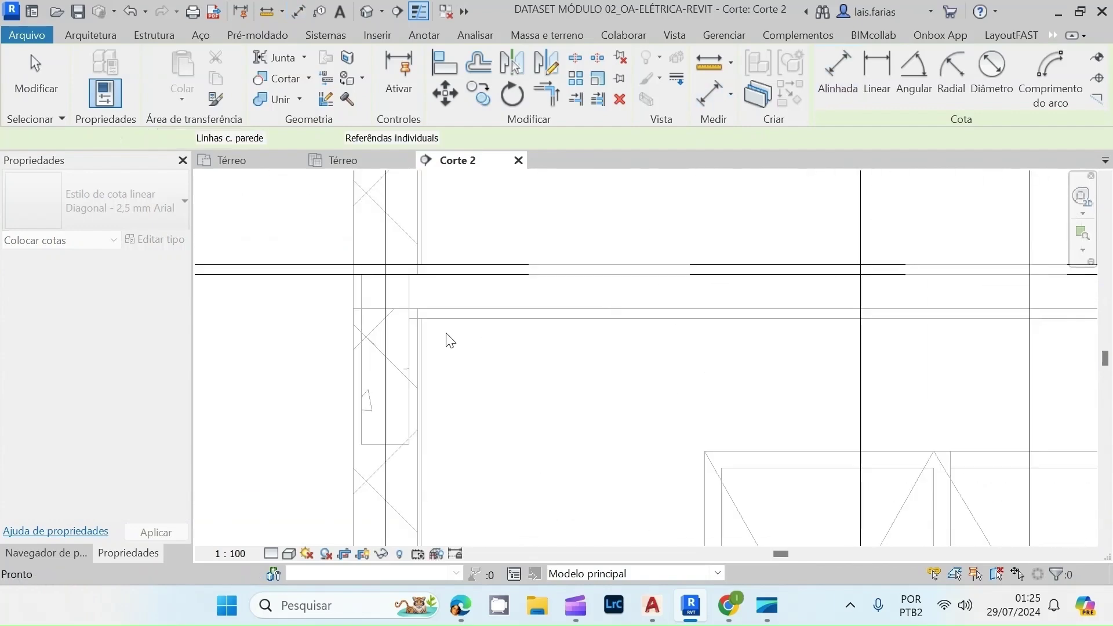
pyautogui.click(338, 162)
pyautogui.scroll(-3, 400, 325)
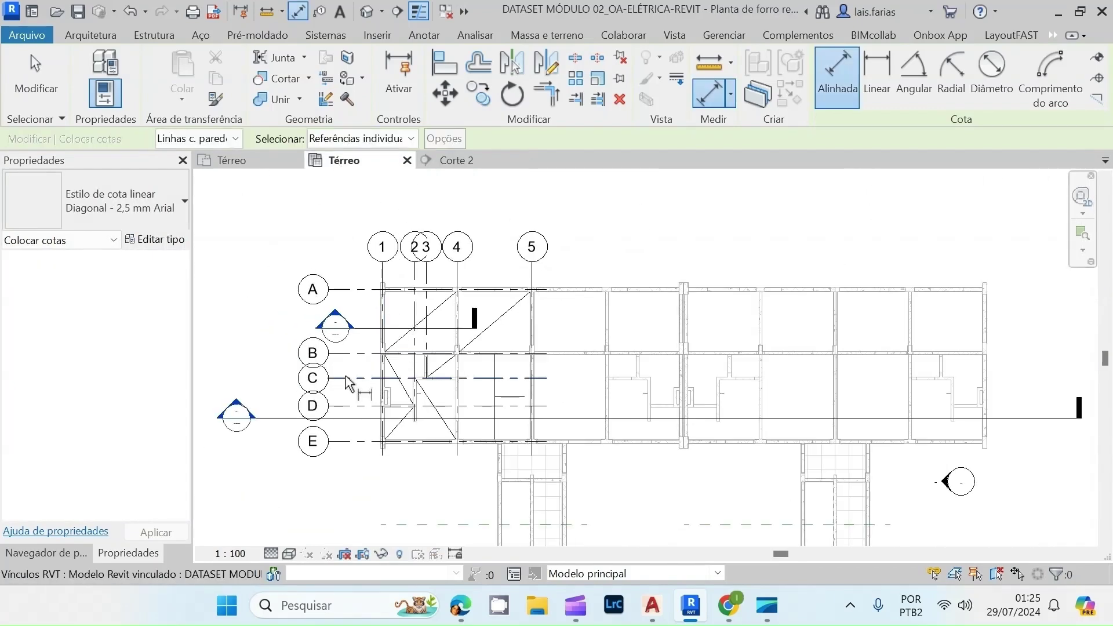
pyautogui.press('Escape')
pyautogui.press('Escape')
pyautogui.scroll(2, 420, 342)
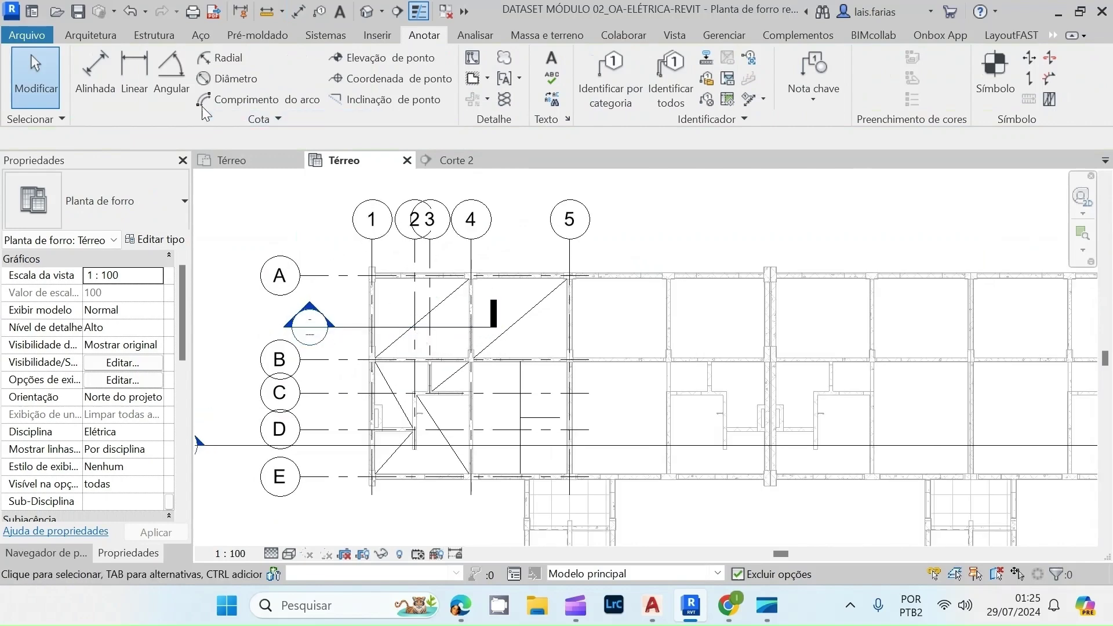
# - Move the Elétrica tool group to the front of the Sistemas tools, ahead of the plumbing group
pyautogui.click(326, 36)
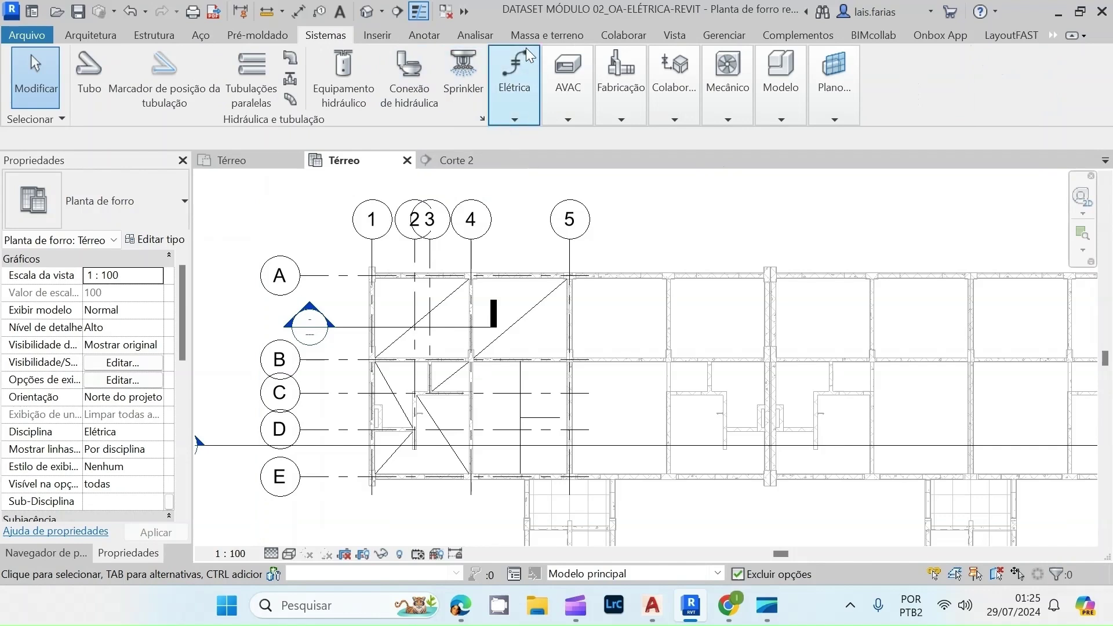
pyautogui.moveTo(512, 116); pyautogui.dragTo(656, 256)
pyautogui.moveTo(656, 256)
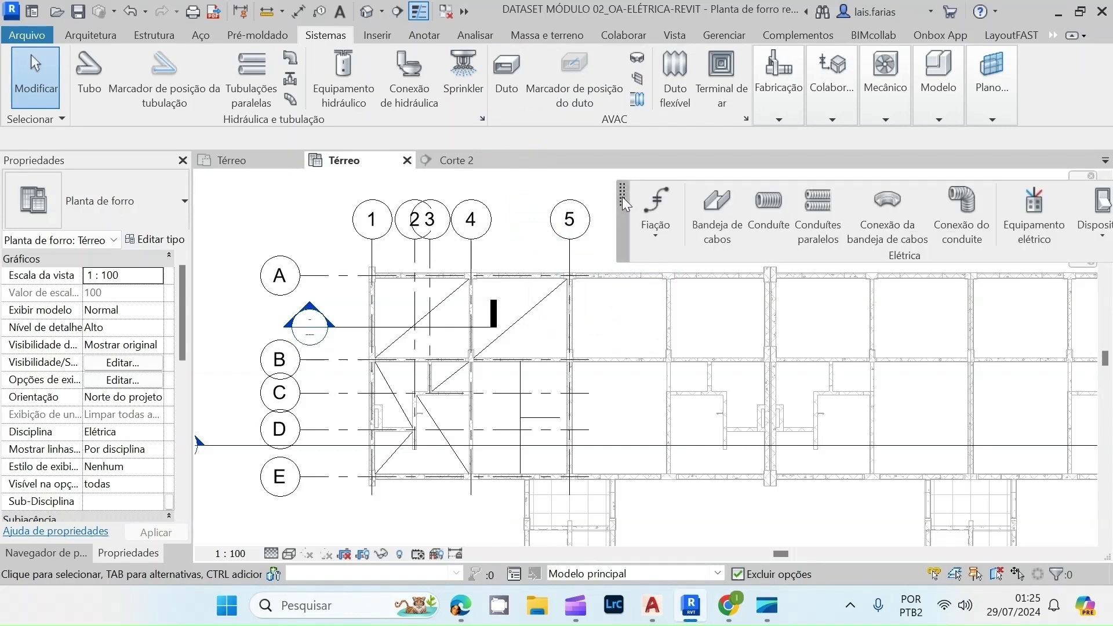
pyautogui.moveTo(619, 204); pyautogui.dragTo(79, 62)
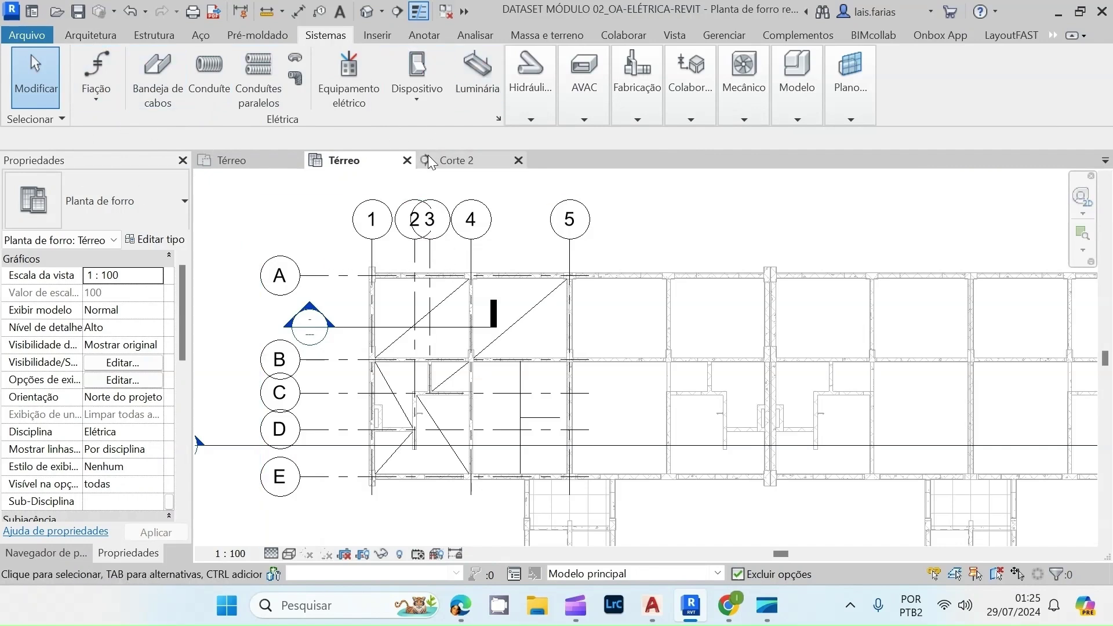
# - Start placing a light fixture of type Caixa Octogonal Var. and set its elevation from the Térreo level to 2.54 m
pyautogui.click(471, 71)
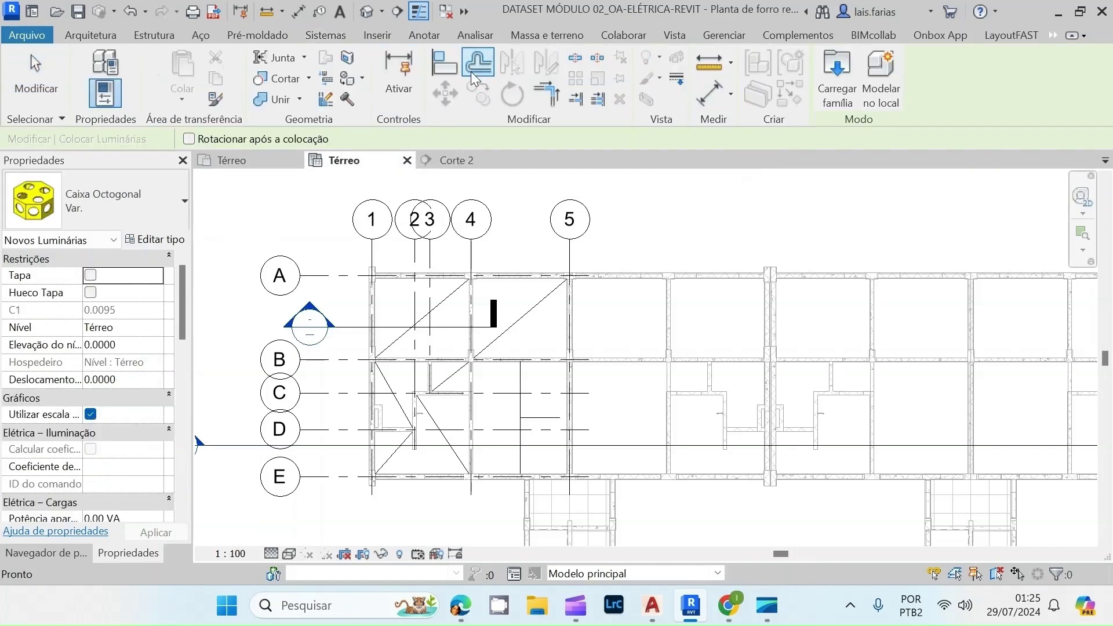
pyautogui.click(122, 211)
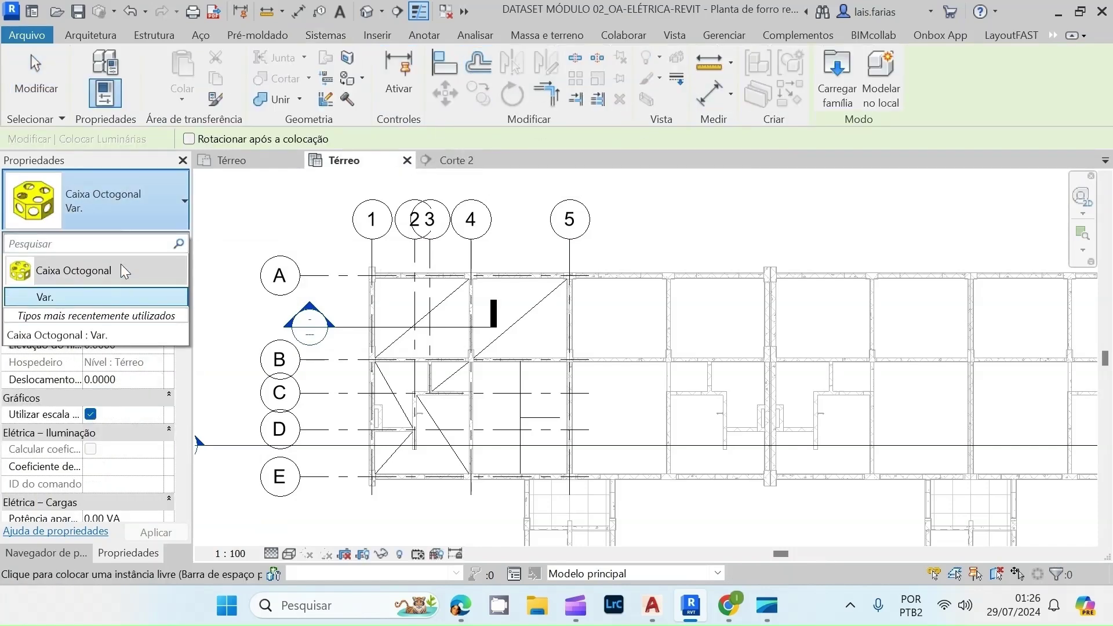
pyautogui.click(106, 295)
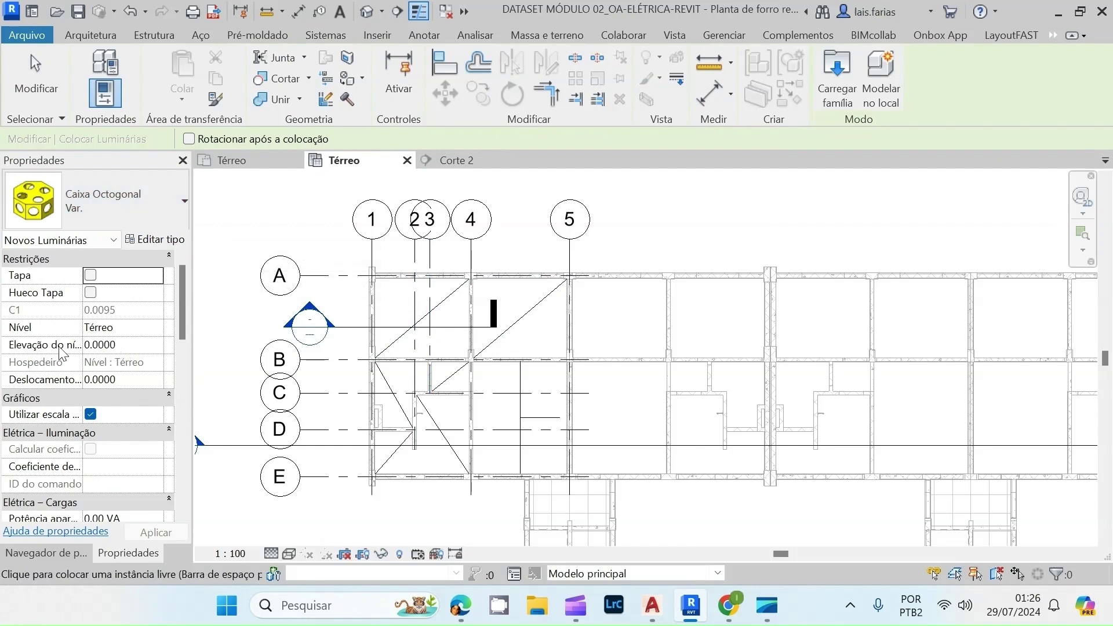
pyautogui.click(124, 346)
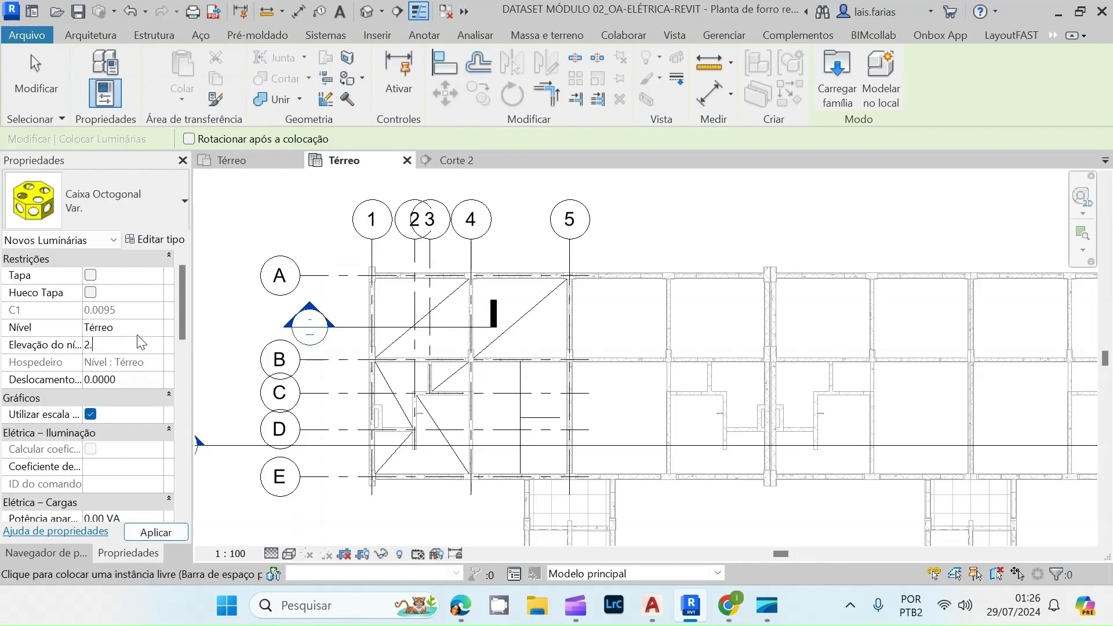
pyautogui.write('2.54')
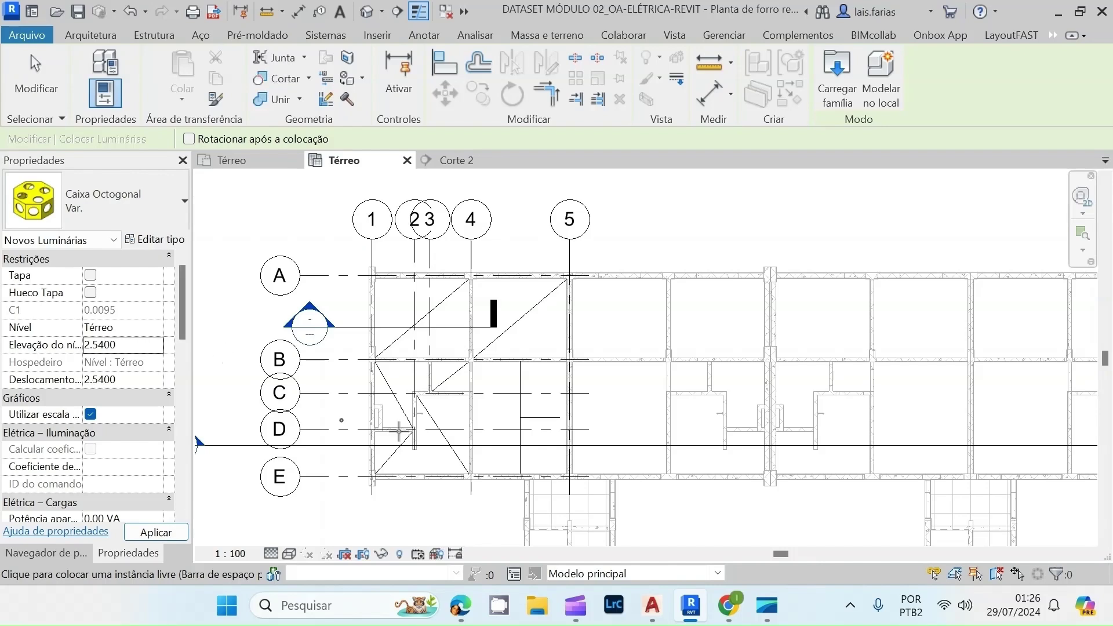
# - Place octagonal boxes at the midpoints of the diagonal lines in the two rooms between grids A and B
pyautogui.scroll(5, 425, 308)
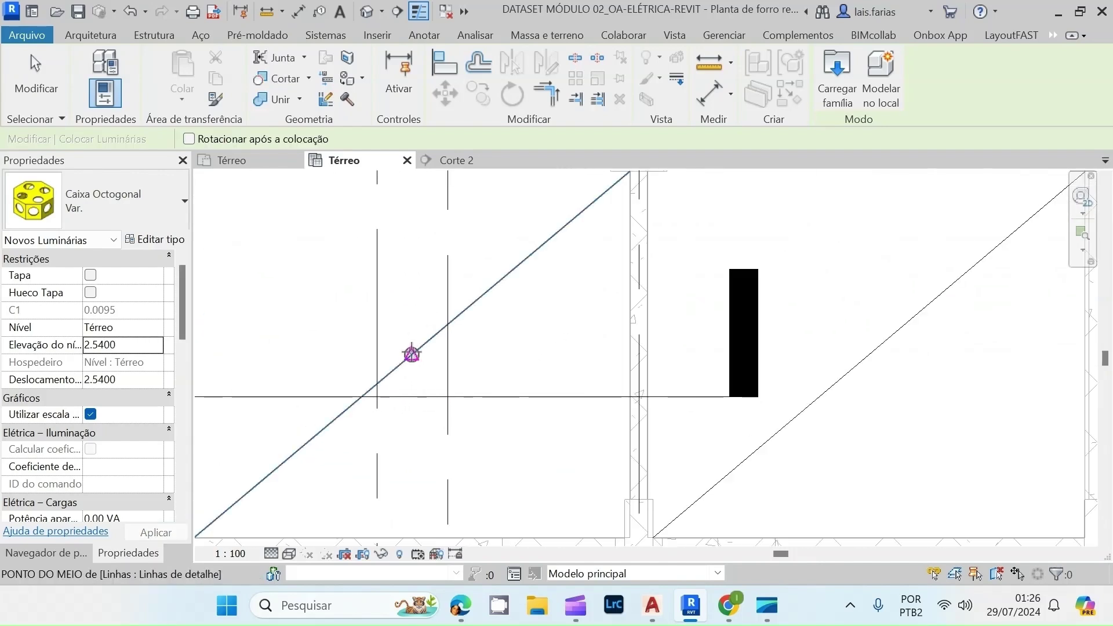
pyautogui.click(412, 355)
pyautogui.scroll(-3, 409, 324)
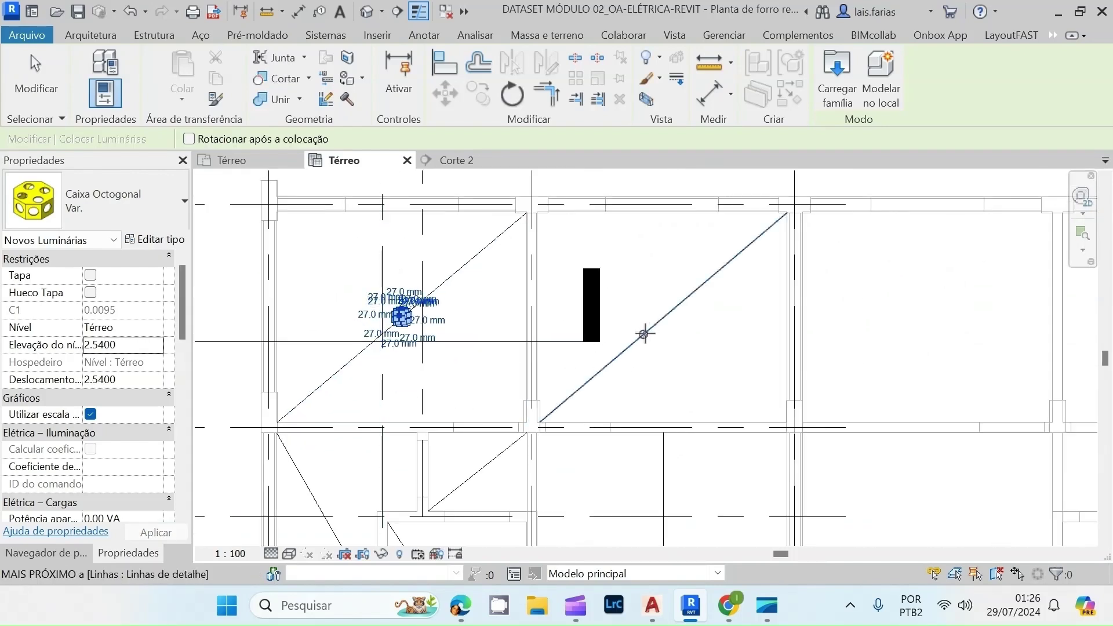
pyautogui.click(664, 318)
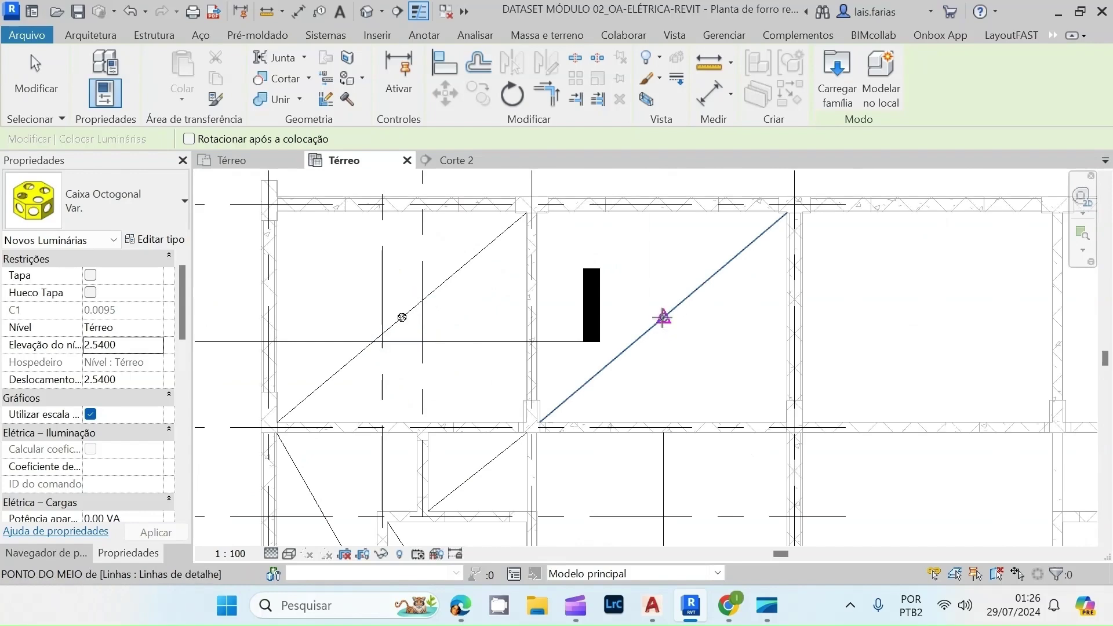
# - Place octagonal boxes at the midpoints of the upper and lower vertical detail lines between grids 4 and 5
pyautogui.scroll(-3, 661, 308)
pyautogui.scroll(4, 655, 452)
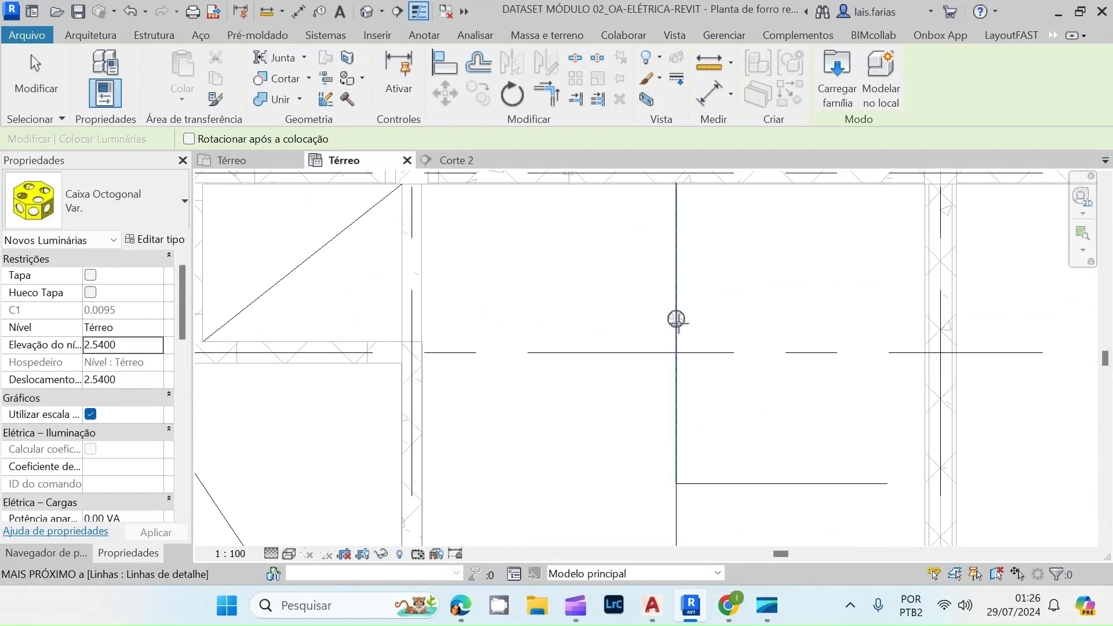
pyautogui.click(676, 333)
pyautogui.scroll(-4, 672, 324)
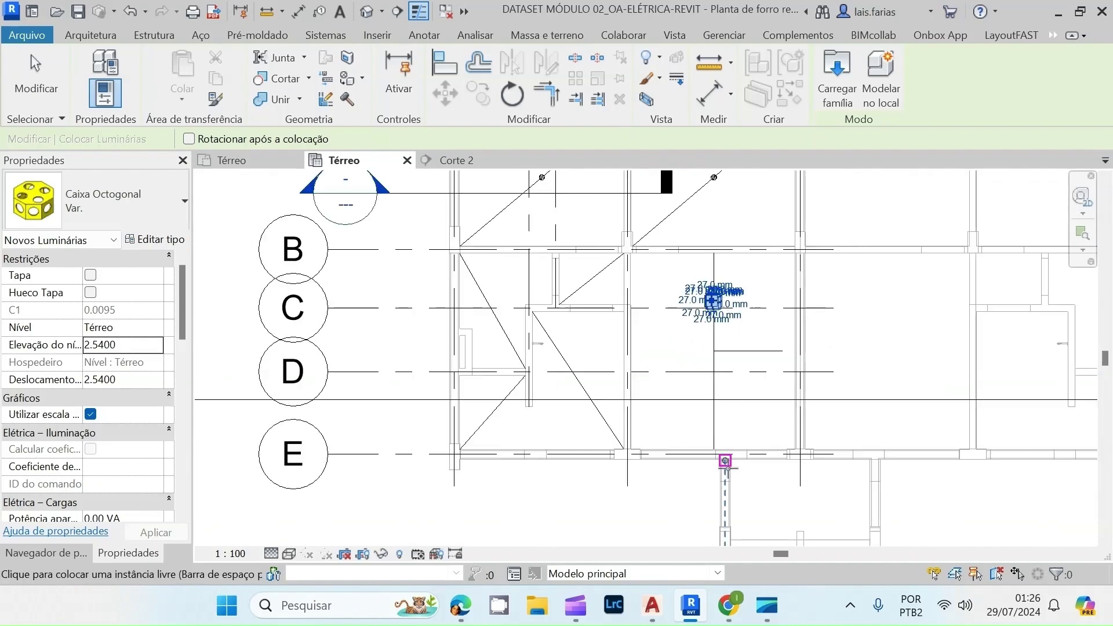
pyautogui.scroll(3, 718, 458)
pyautogui.click(713, 383)
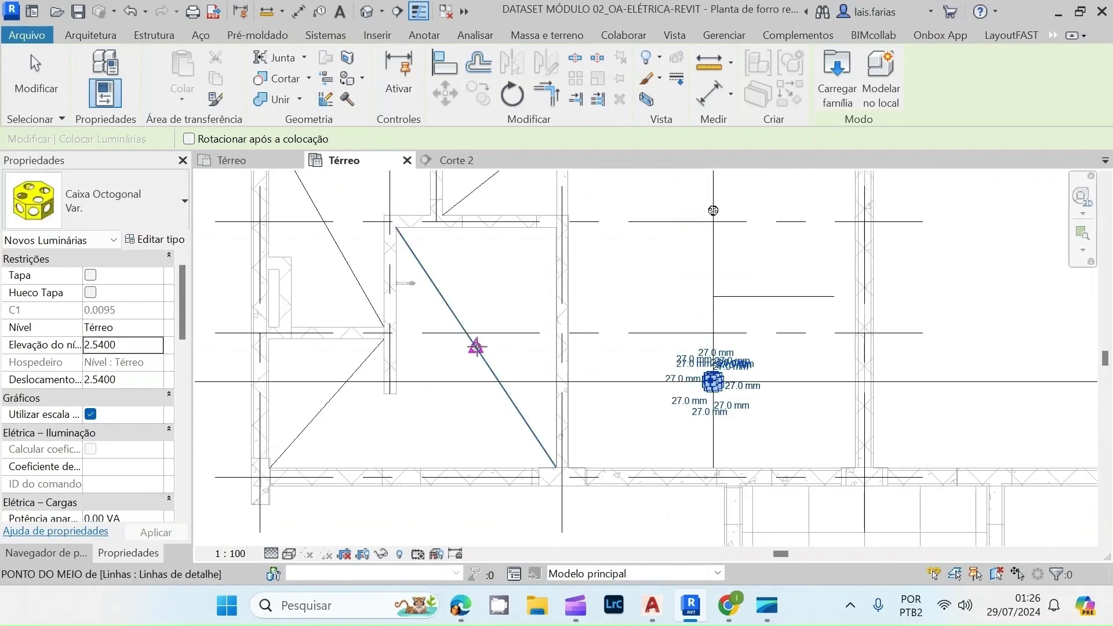
# - Place octagonal boxes at the midpoints of the four diagonal detail lines between grids 1 and 4 below grid B
pyautogui.click(476, 347)
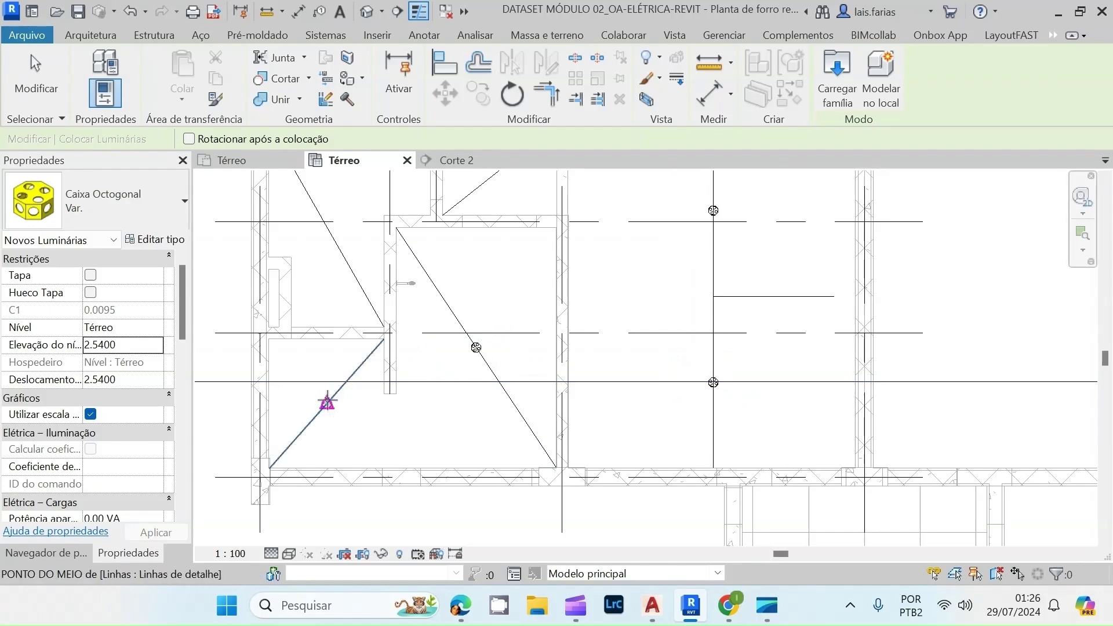
pyautogui.click(328, 402)
pyautogui.scroll(-3, 365, 484)
pyautogui.scroll(2, 337, 298)
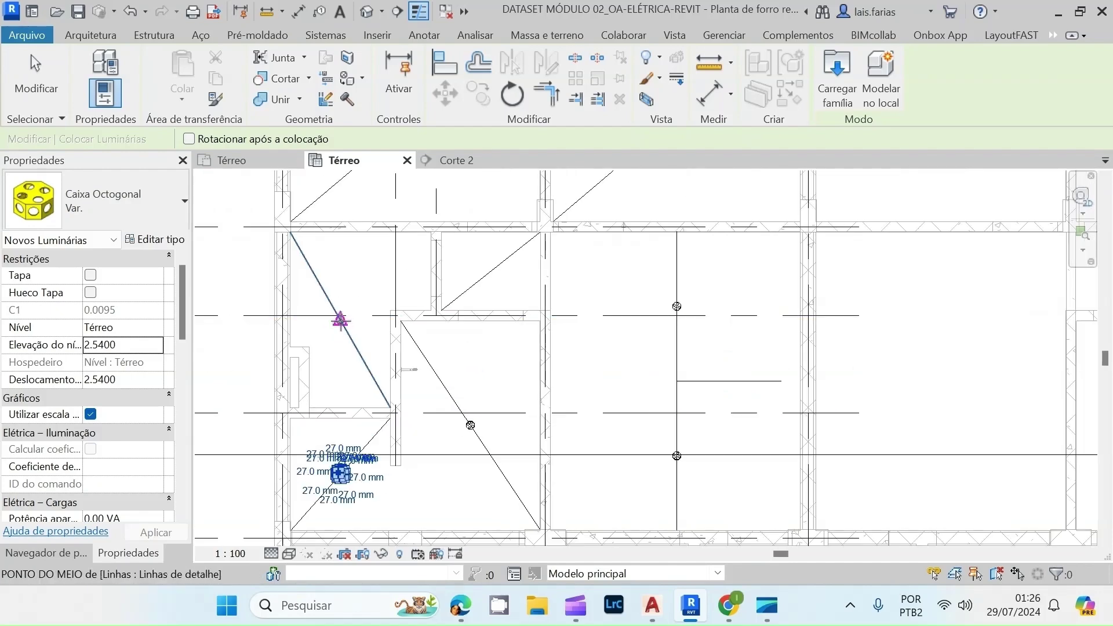
pyautogui.click(340, 321)
pyautogui.click(490, 272)
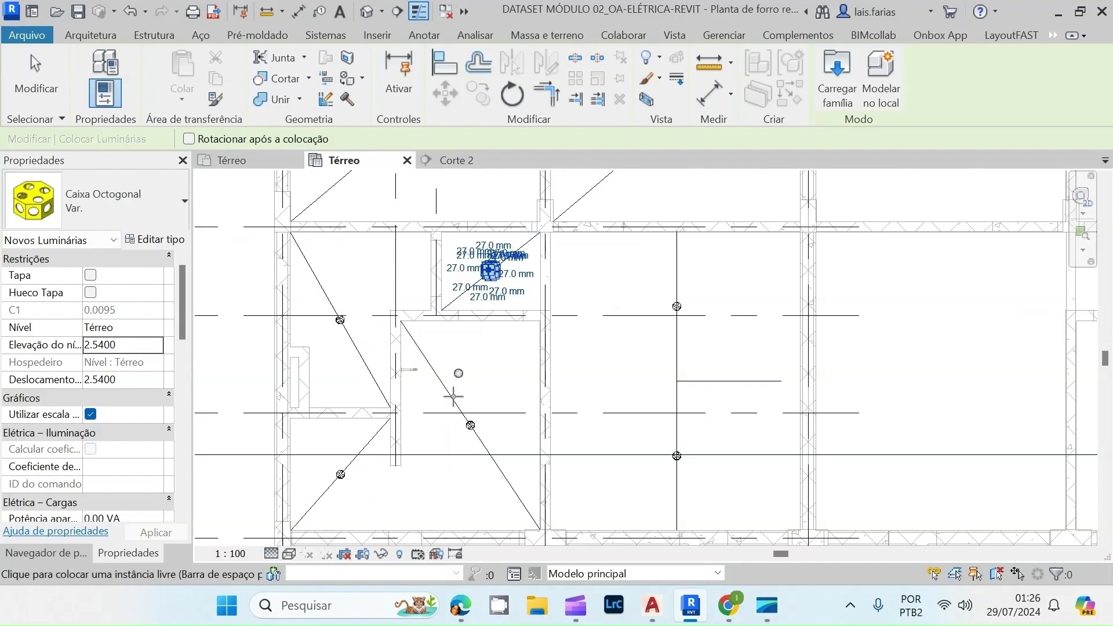
pyautogui.scroll(-4, 456, 383)
pyautogui.press('Escape')
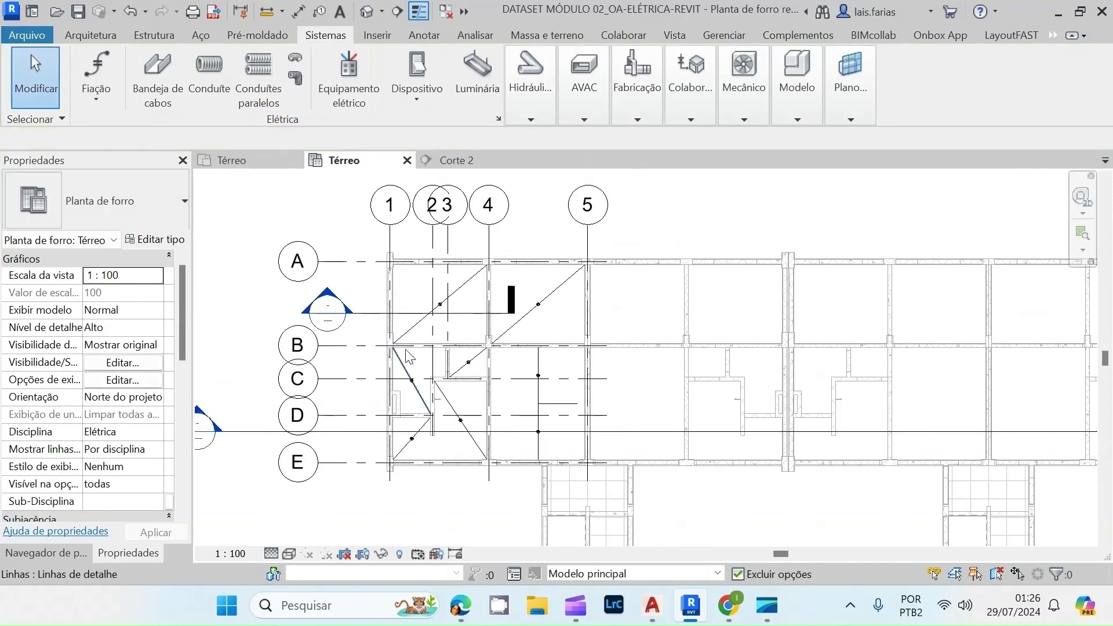
# - Delete all the thin detail lines that mark the room centres in the Térreo ceiling plan
pyautogui.scroll(2, 403, 360)
pyautogui.click(399, 372)
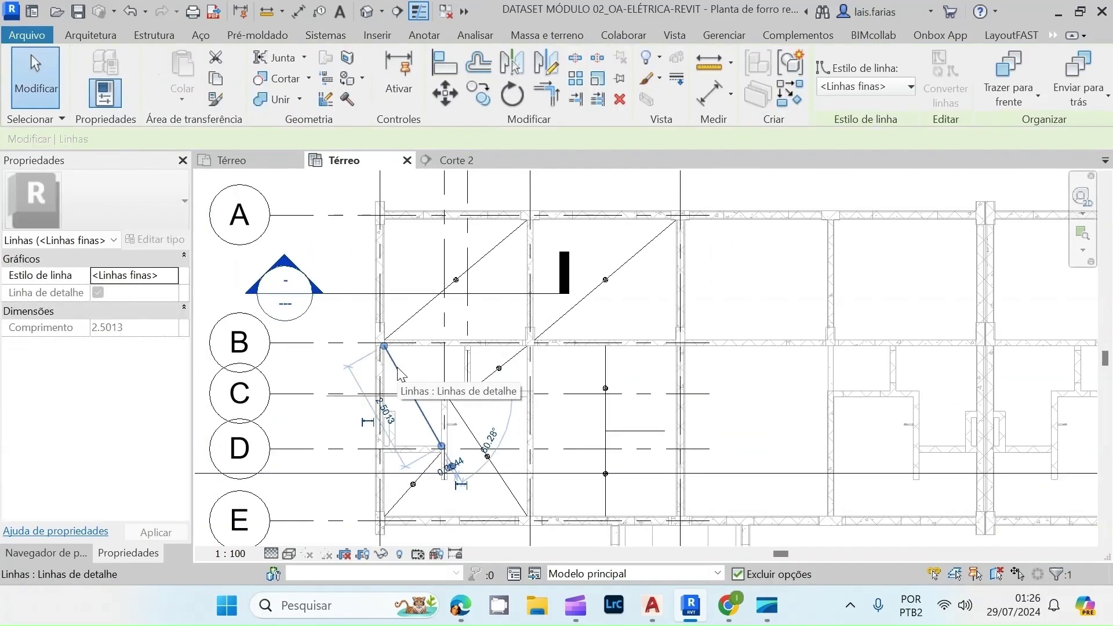
pyautogui.rightClick(400, 374)
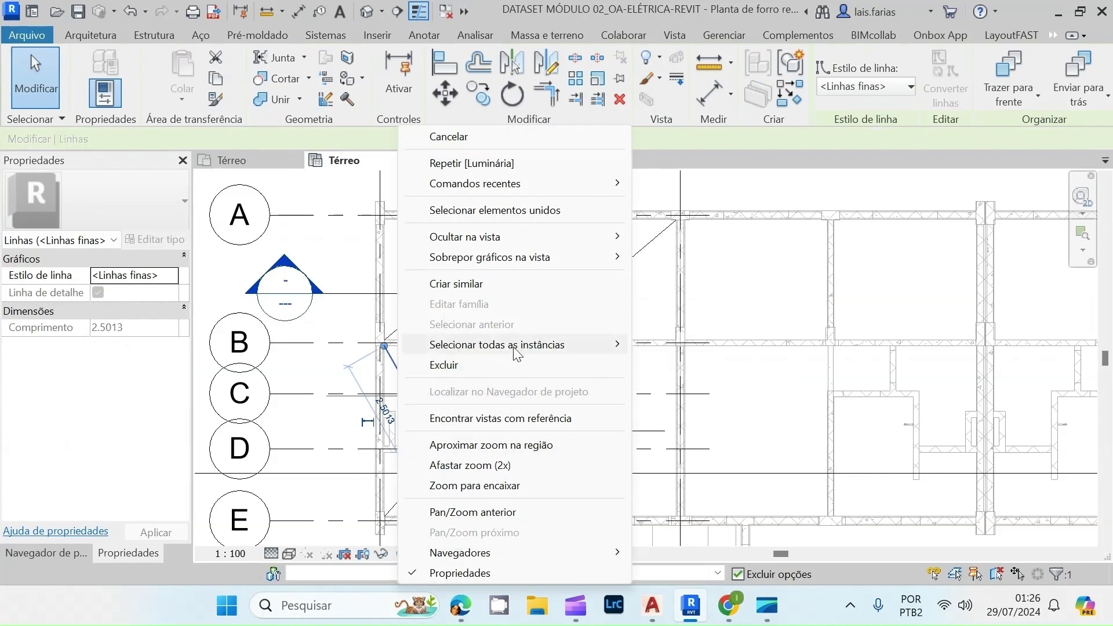
pyautogui.moveTo(518, 344)
pyautogui.click(680, 347)
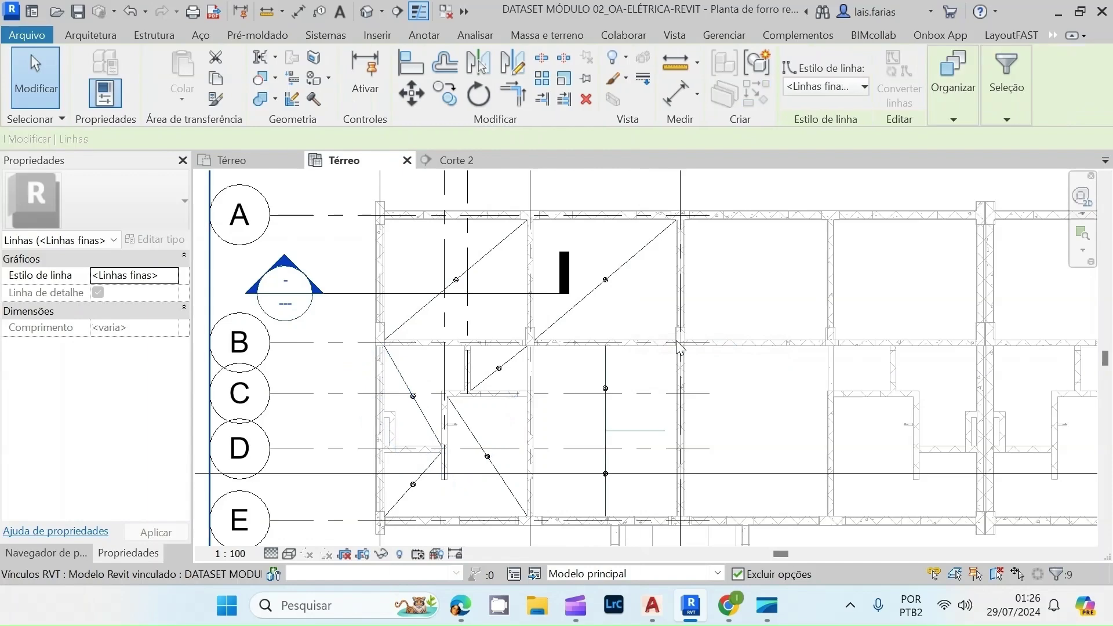
pyautogui.scroll(-3, 472, 355)
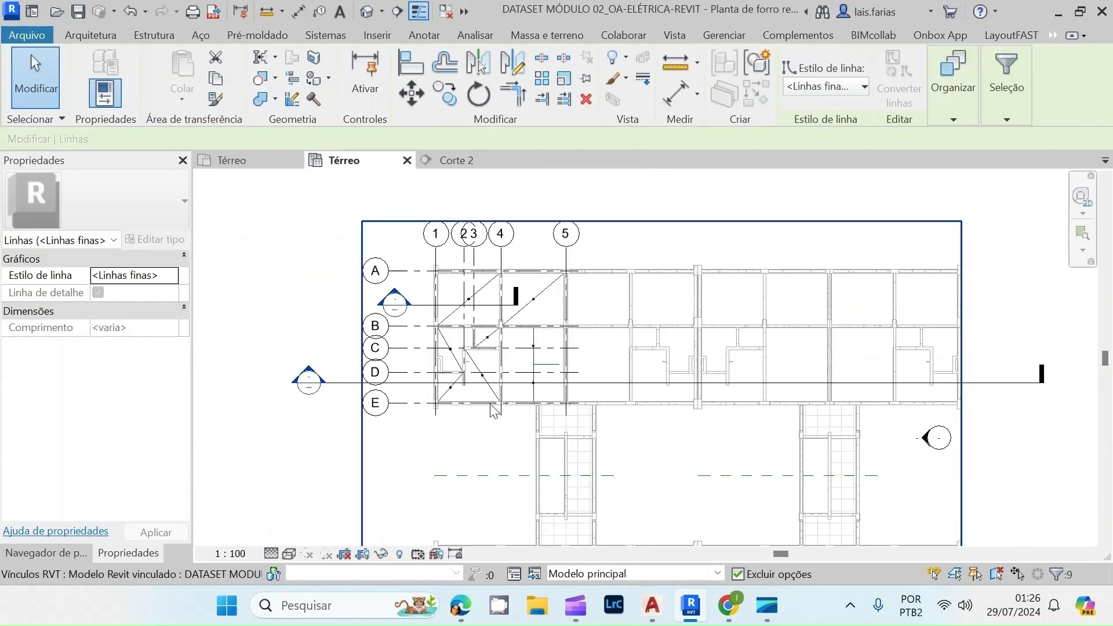
pyautogui.press('Delete')
pyautogui.scroll(2, 483, 294)
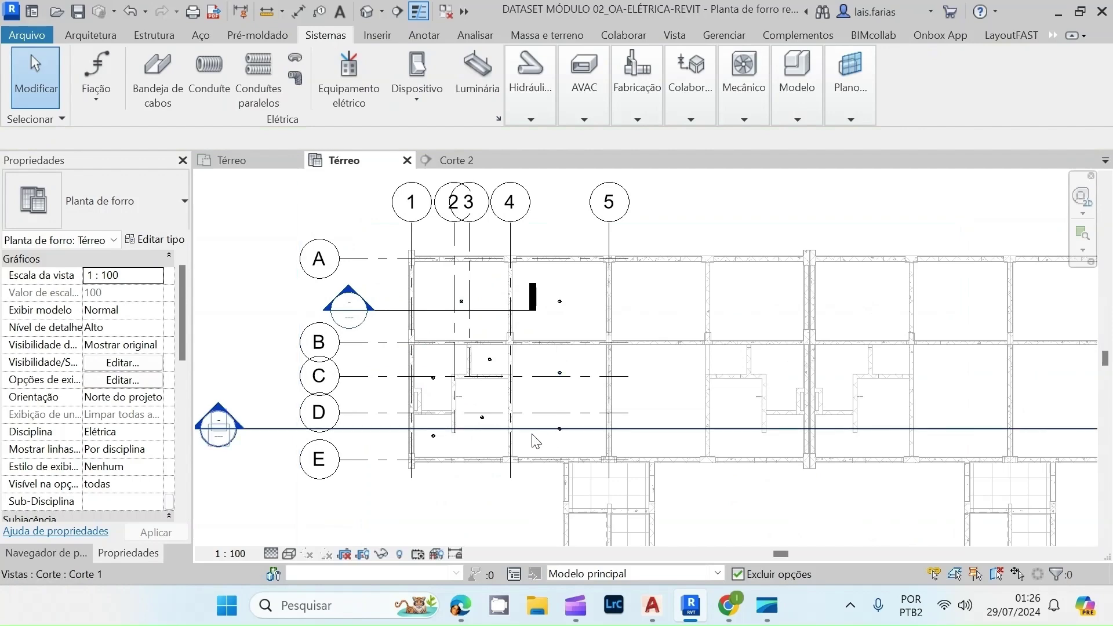
# - Open the Térreo floor plan from the Potência views and bring the apartment between grids 1 and 5 into view
pyautogui.scroll(3, 449, 405)
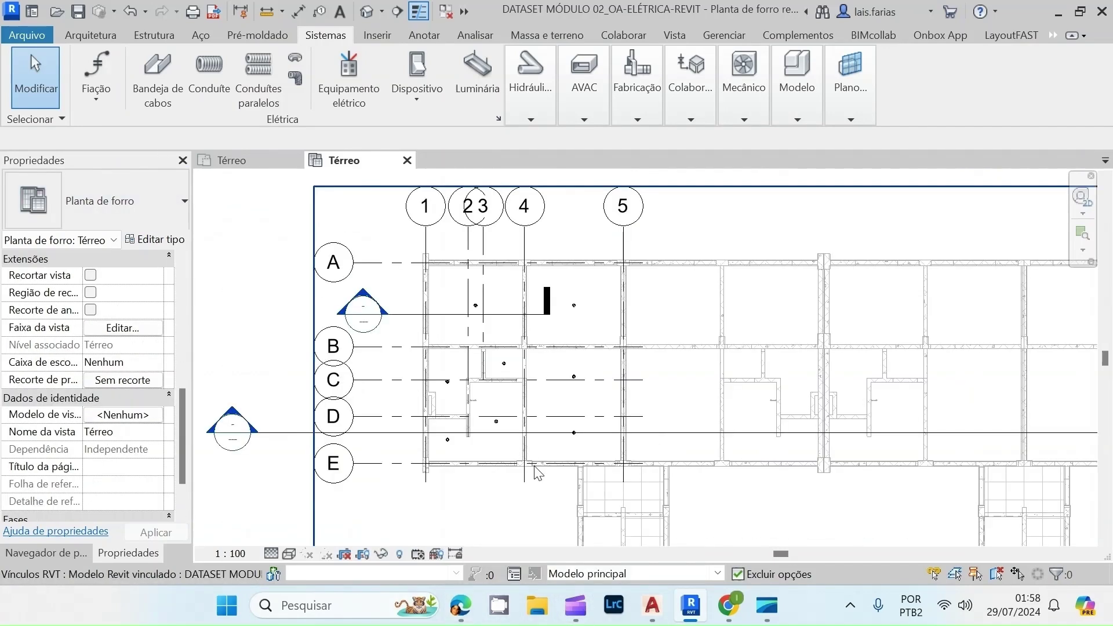
pyautogui.click(65, 553)
pyautogui.doubleClick(119, 454)
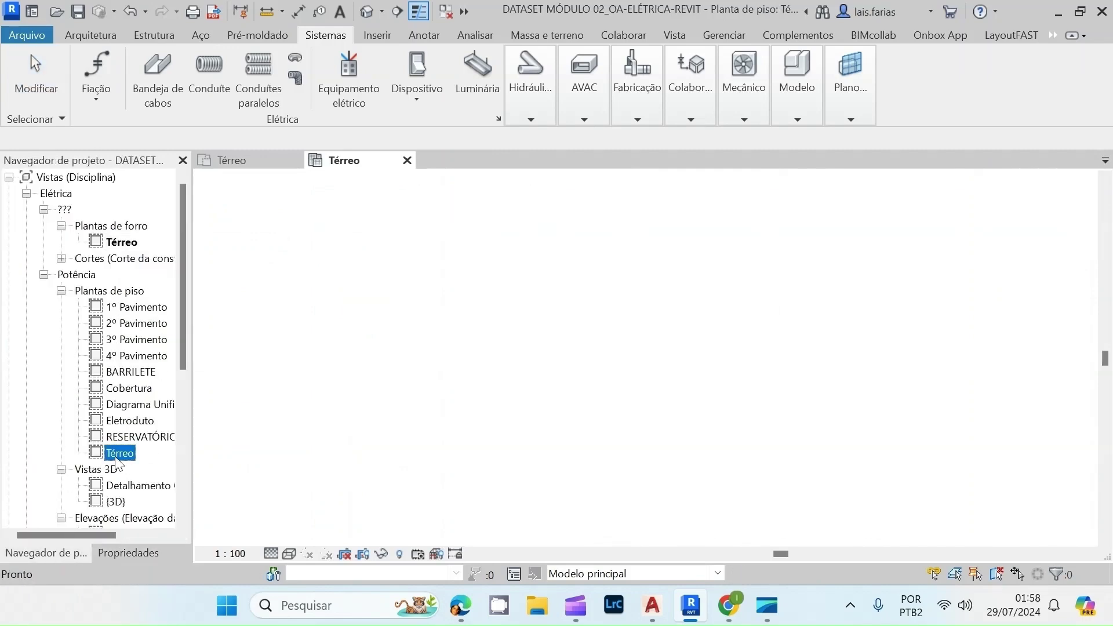
pyautogui.scroll(3, 394, 290)
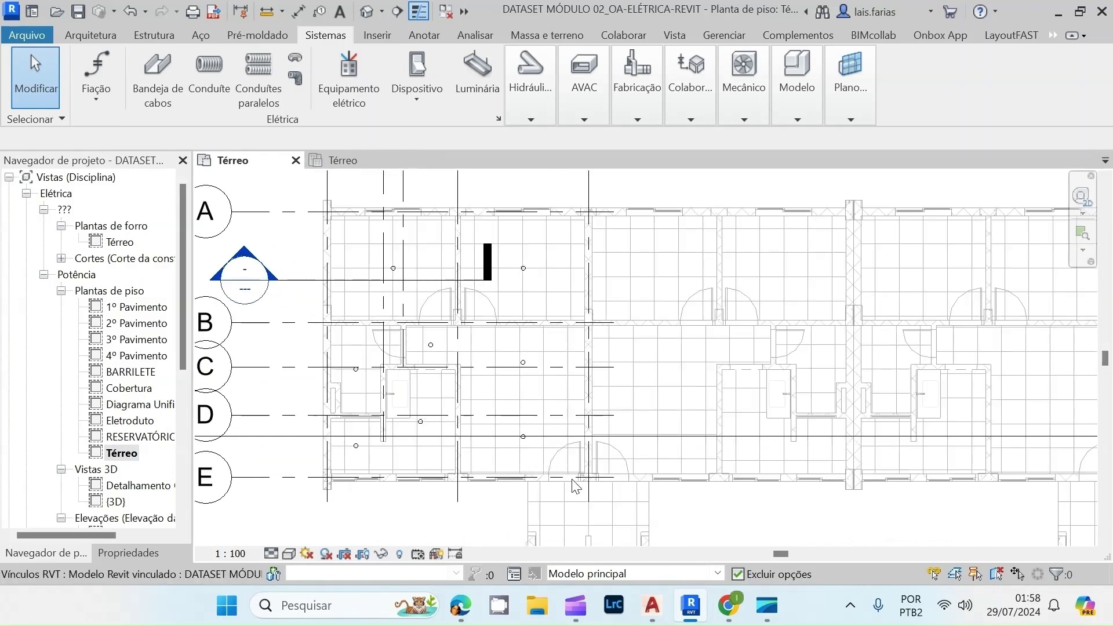
pyautogui.scroll(2, 575, 485)
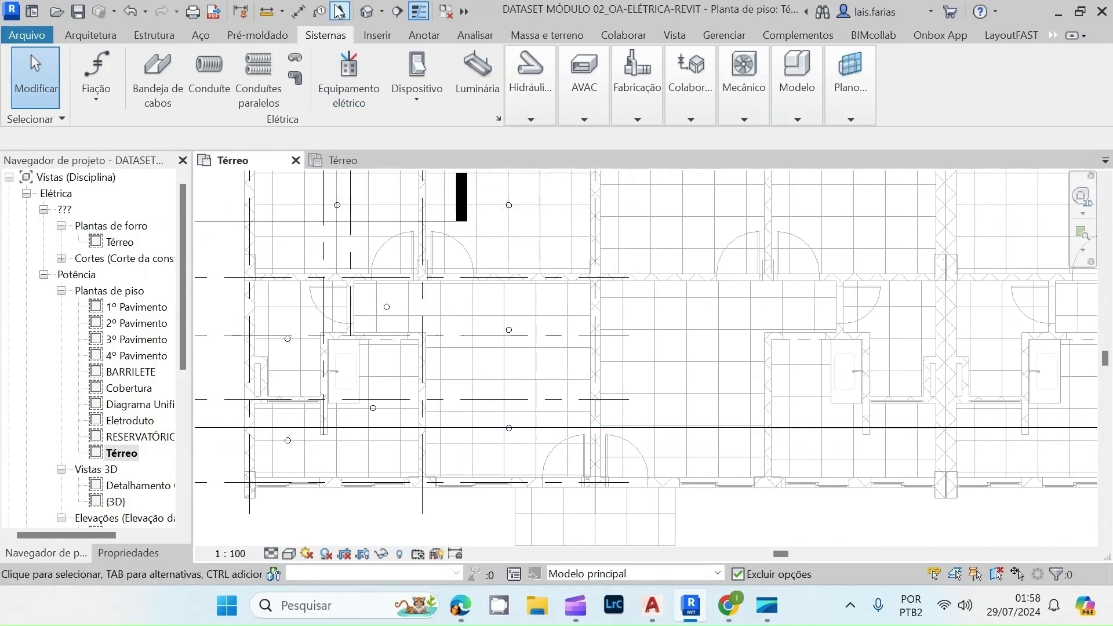
# - Start placing a lighting device of type ponto de interruptor 1un
pyautogui.click(417, 100)
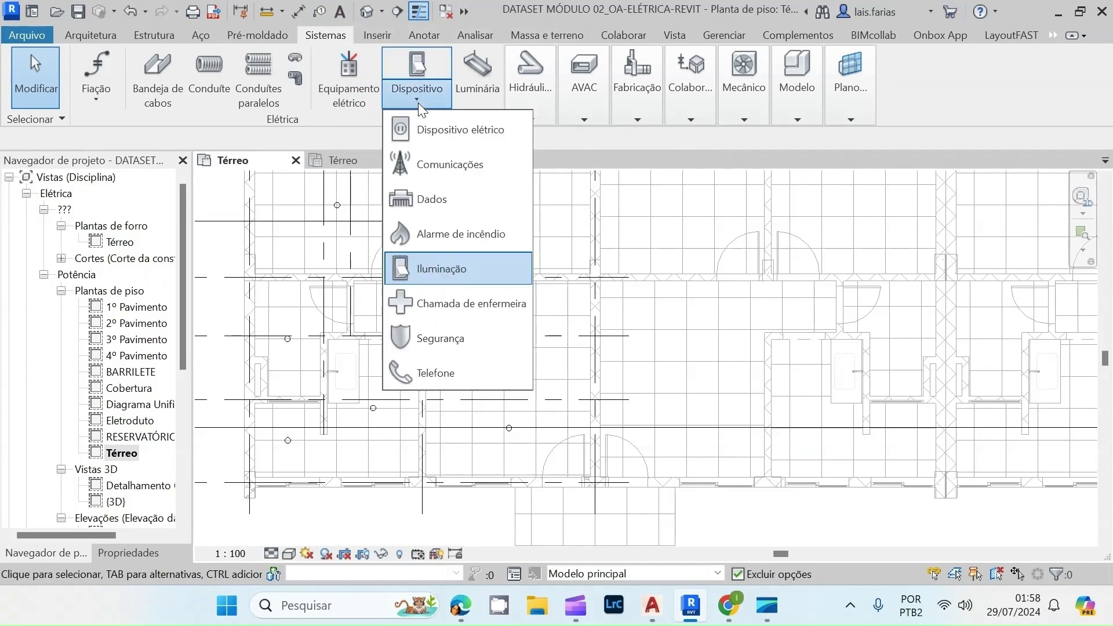
pyautogui.click(430, 270)
pyautogui.click(114, 554)
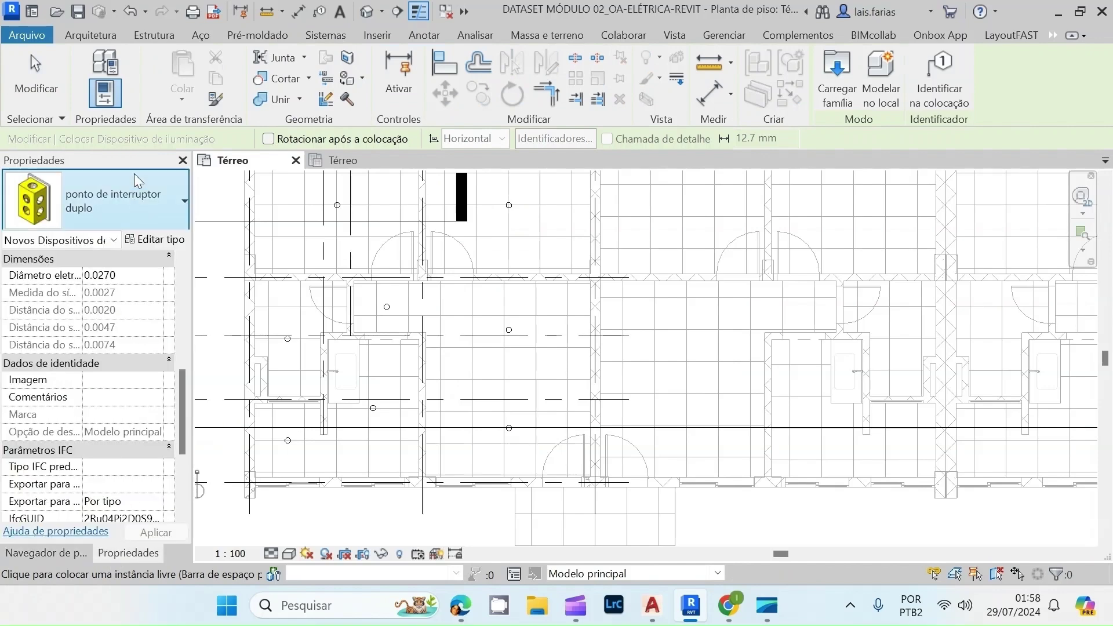
pyautogui.click(141, 203)
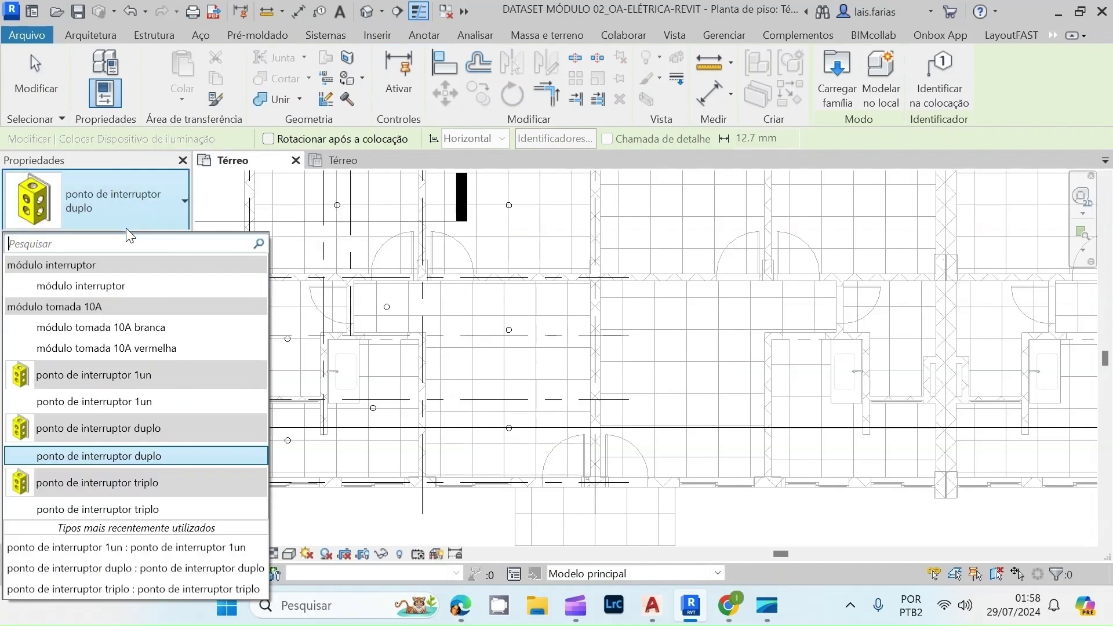
pyautogui.click(109, 406)
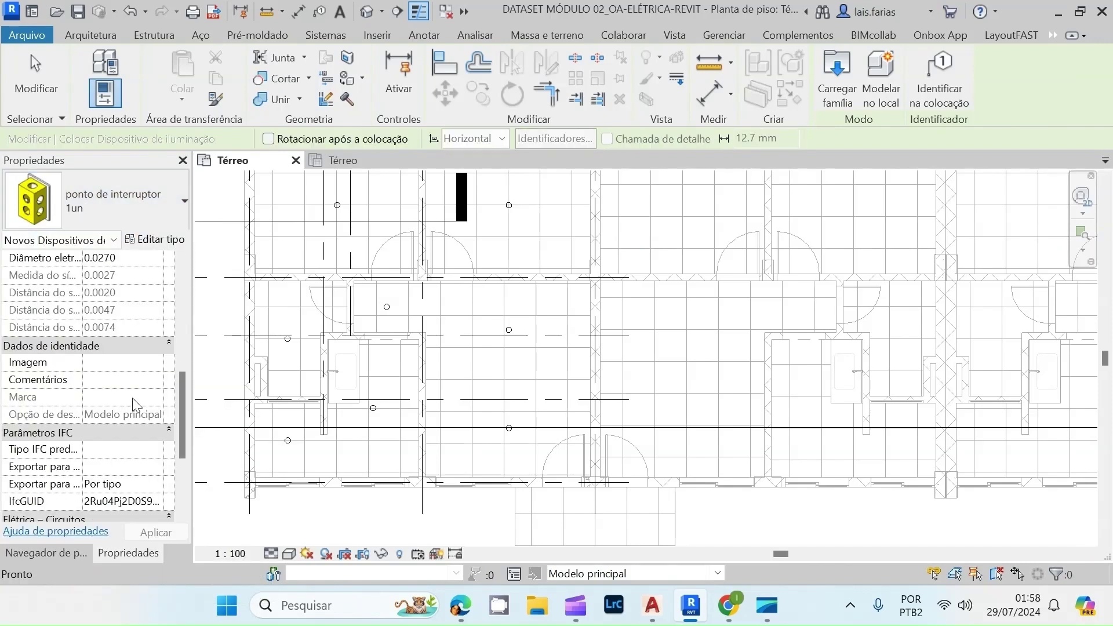
# - Set the switch's installation height to 1.10 m
pyautogui.scroll(3, 95, 255)
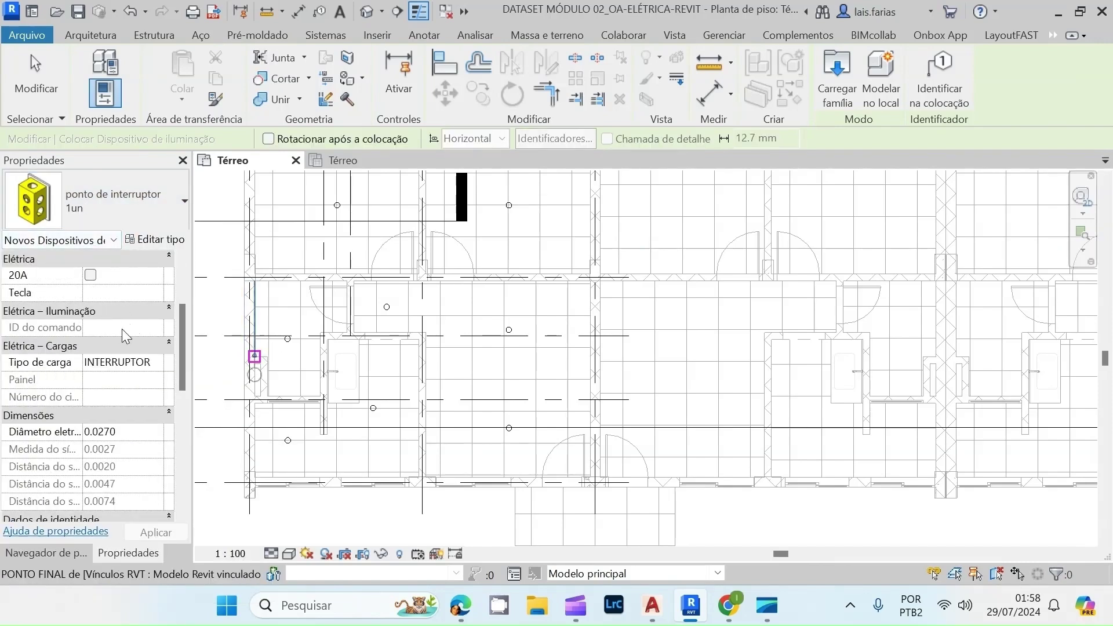
pyautogui.scroll(2, 121, 328)
pyautogui.click(130, 276)
pyautogui.doubleClick(131, 276)
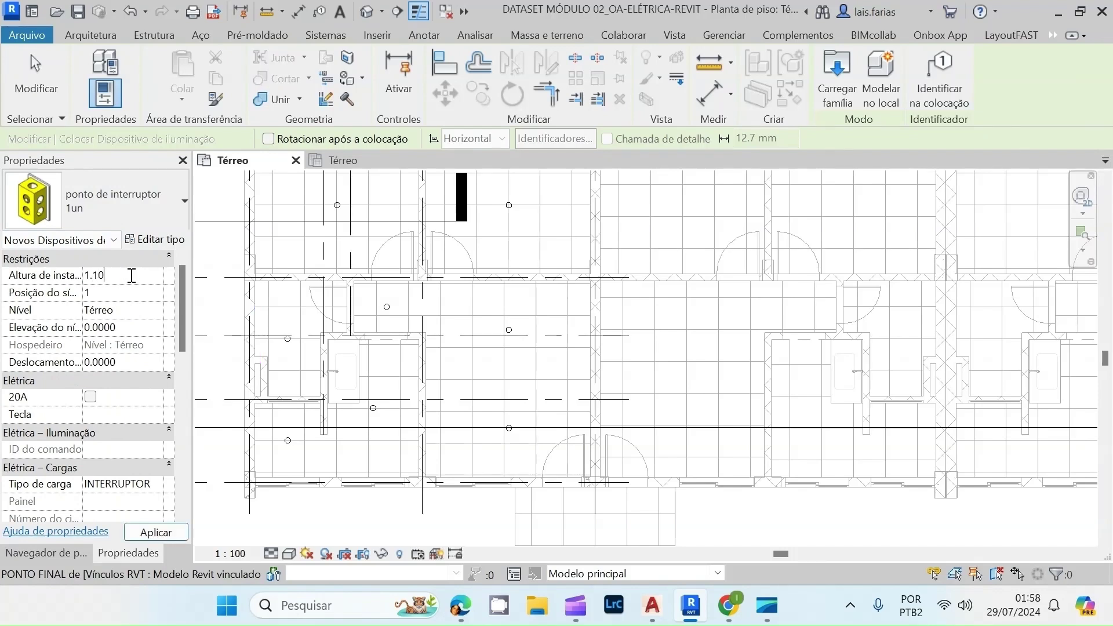
pyautogui.press('Return')
# - Rotate the single switch to face the room and place it on the grid E wall beside the entrance door between grids 4 and 5
pyautogui.scroll(-1, 504, 310)
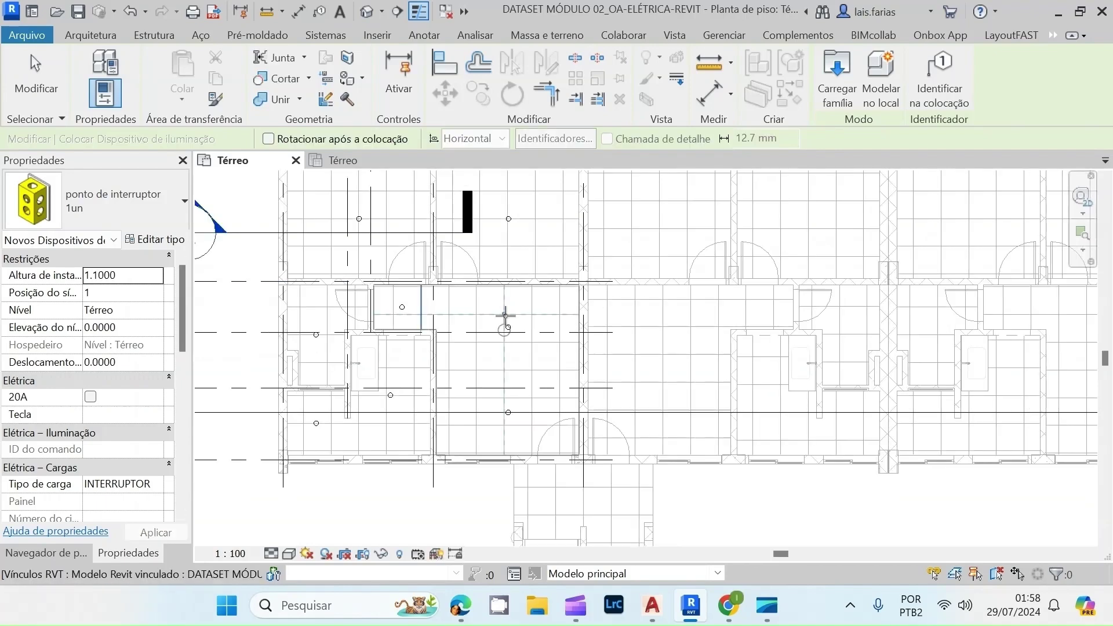
pyautogui.scroll(4, 527, 457)
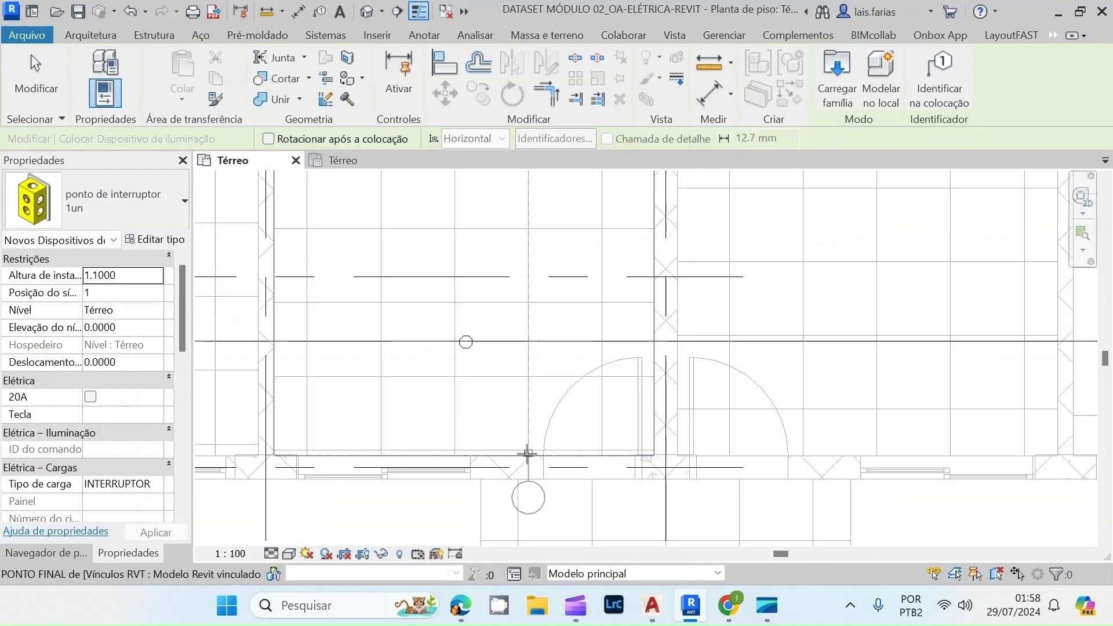
pyautogui.scroll(1, 526, 457)
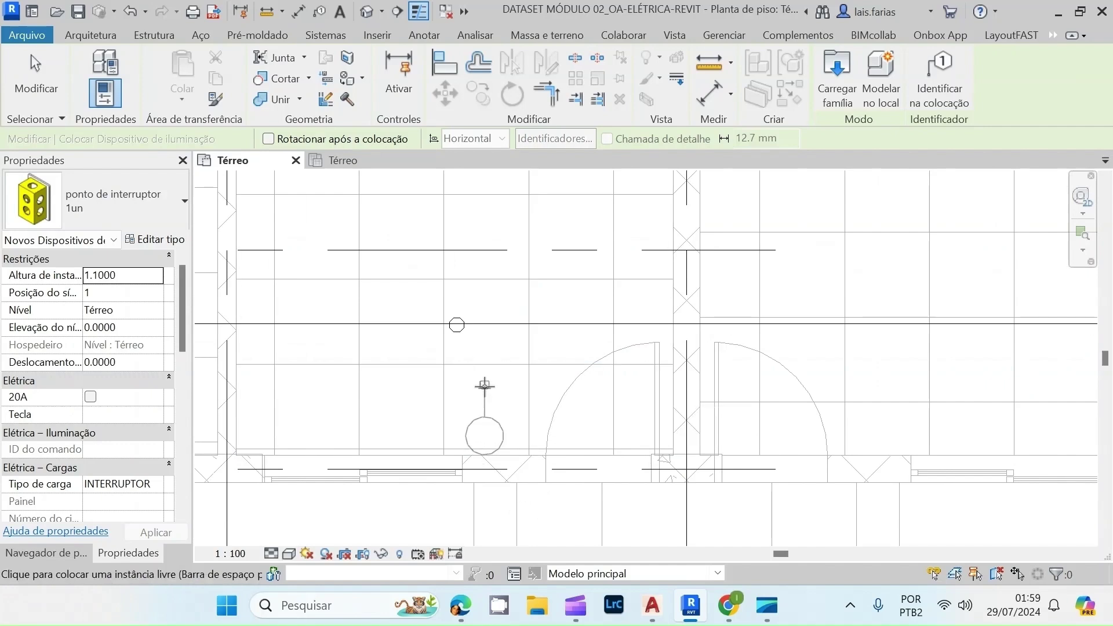
pyautogui.scroll(1, 485, 394)
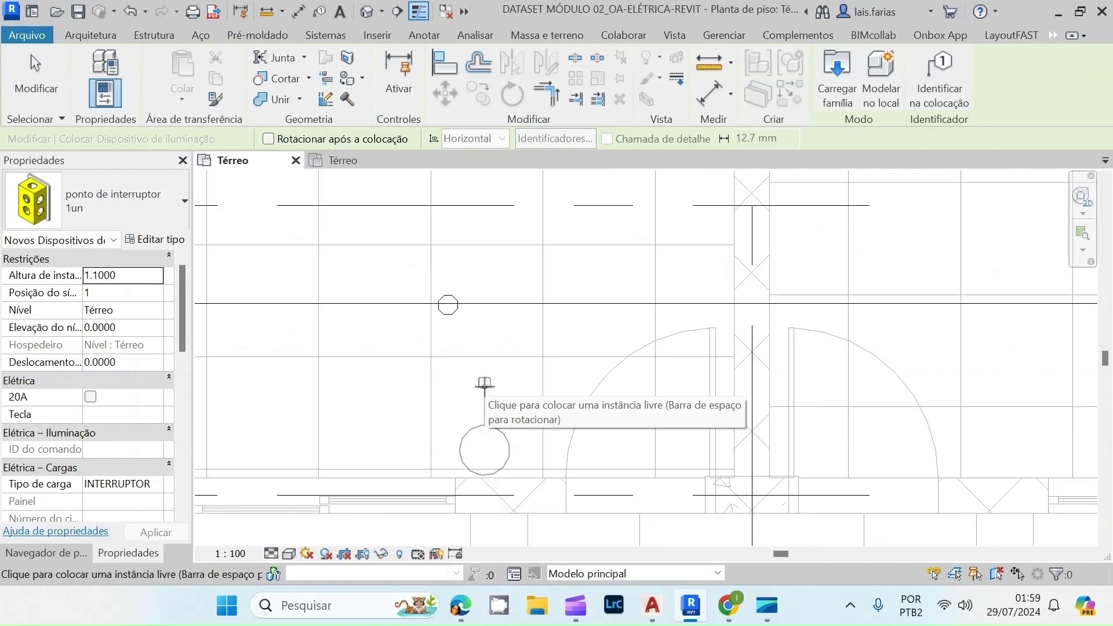
pyautogui.press('space')
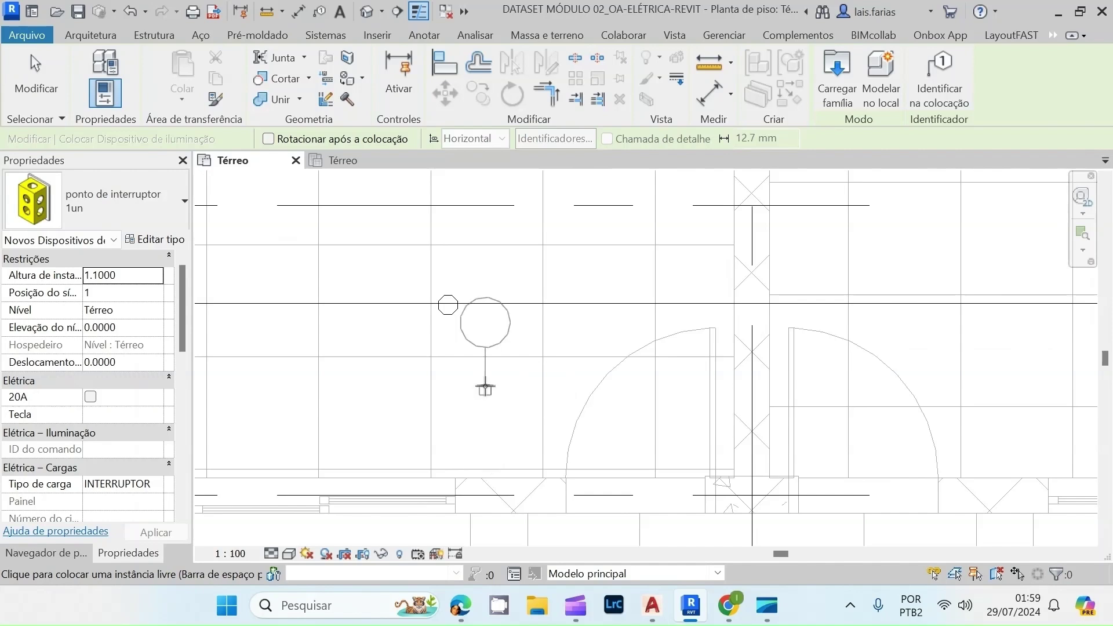
pyautogui.scroll(1, 532, 482)
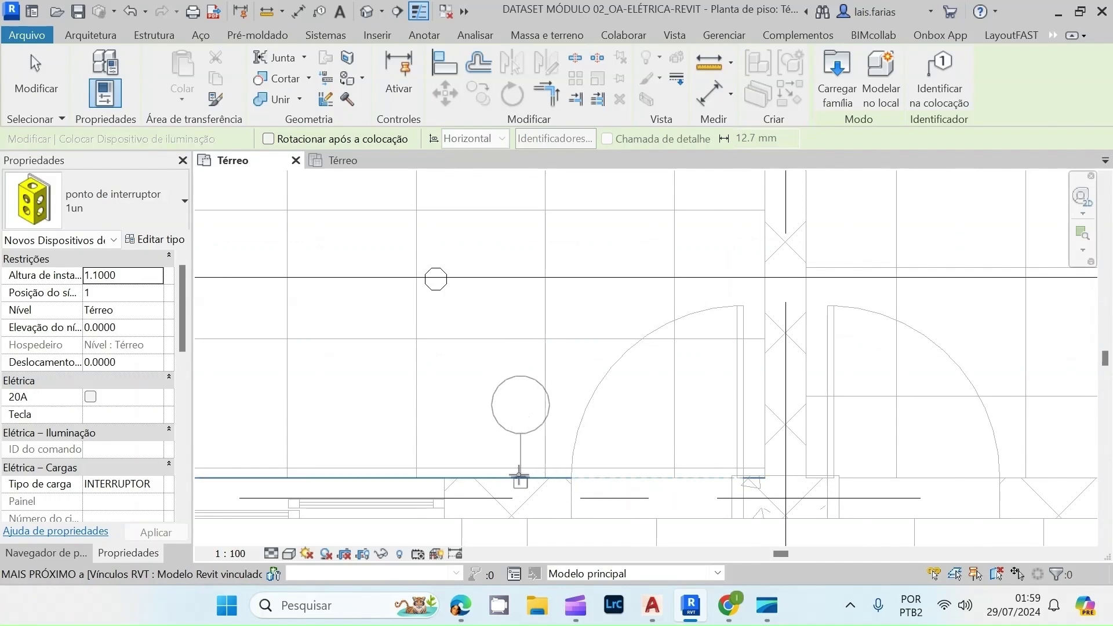
pyautogui.scroll(-5, 519, 479)
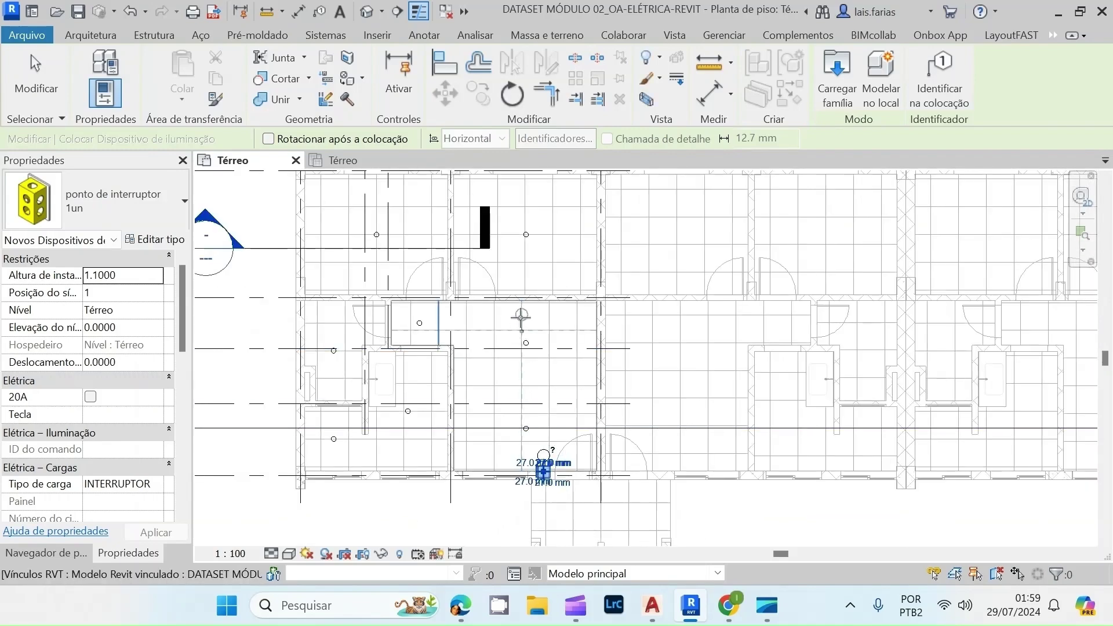
# - Place single switches on the grid B wall beside the doors of the two upper rooms, on either side of grid 4
pyautogui.scroll(8, 496, 294)
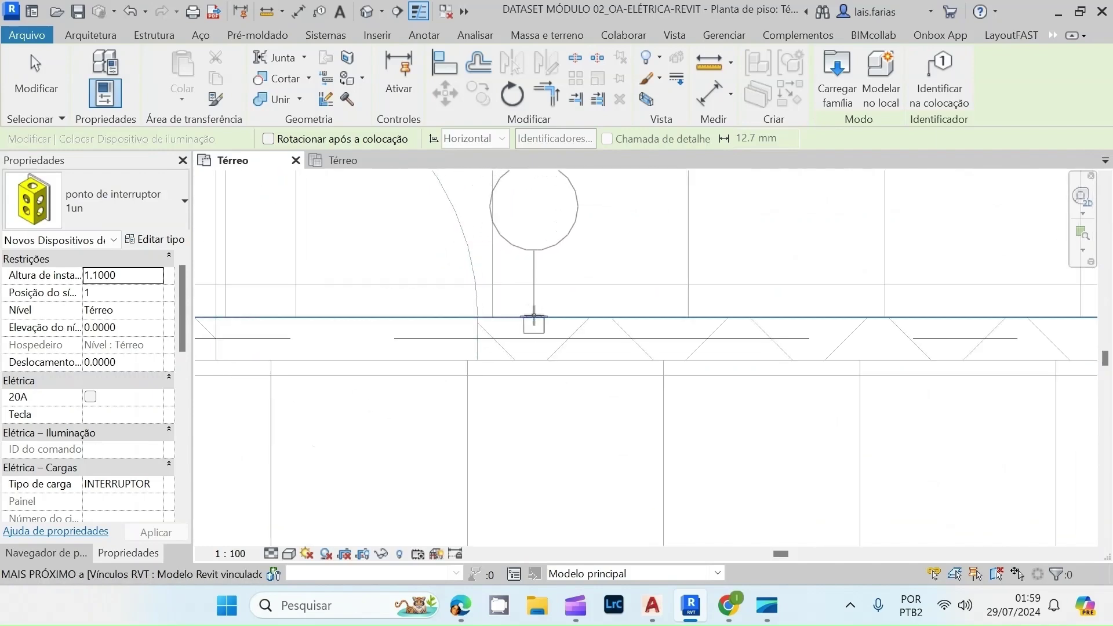
pyautogui.click(534, 317)
pyautogui.scroll(-5, 608, 315)
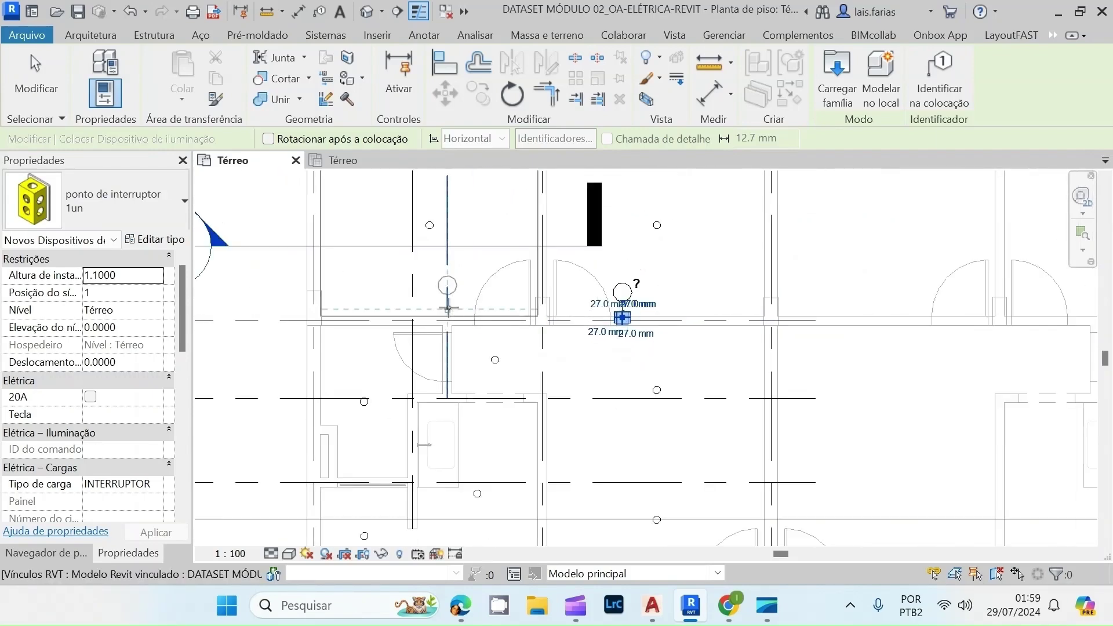
pyautogui.scroll(4, 459, 317)
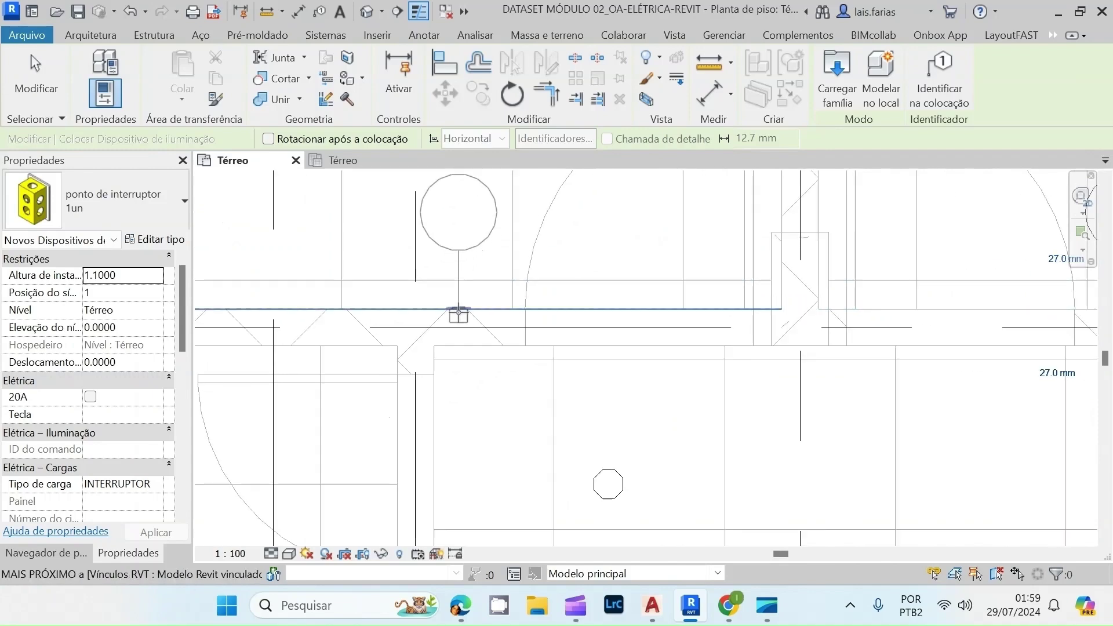
pyautogui.scroll(-6, 459, 317)
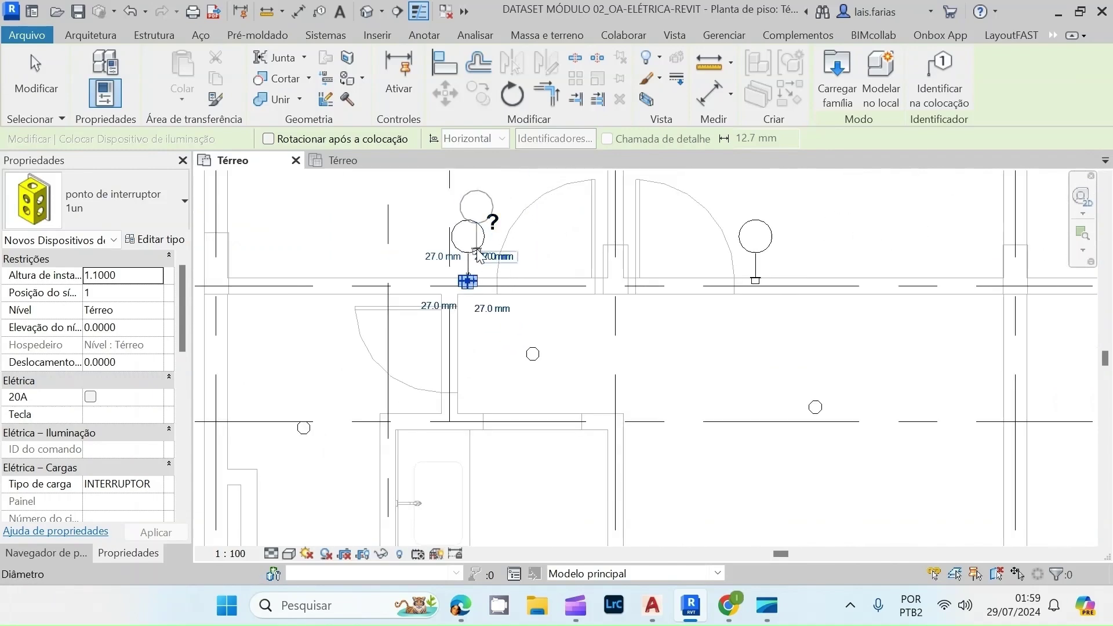
# - Place a single switch on the upper face of the grid C wall, beside grid 4
pyautogui.scroll(6, 570, 356)
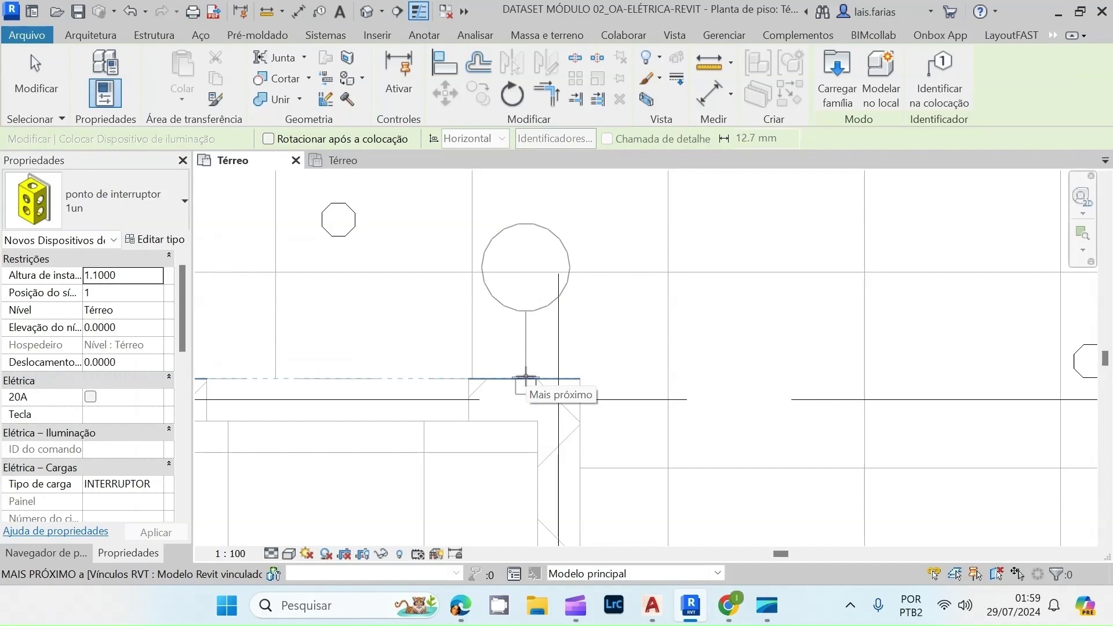
pyautogui.scroll(-5, 528, 377)
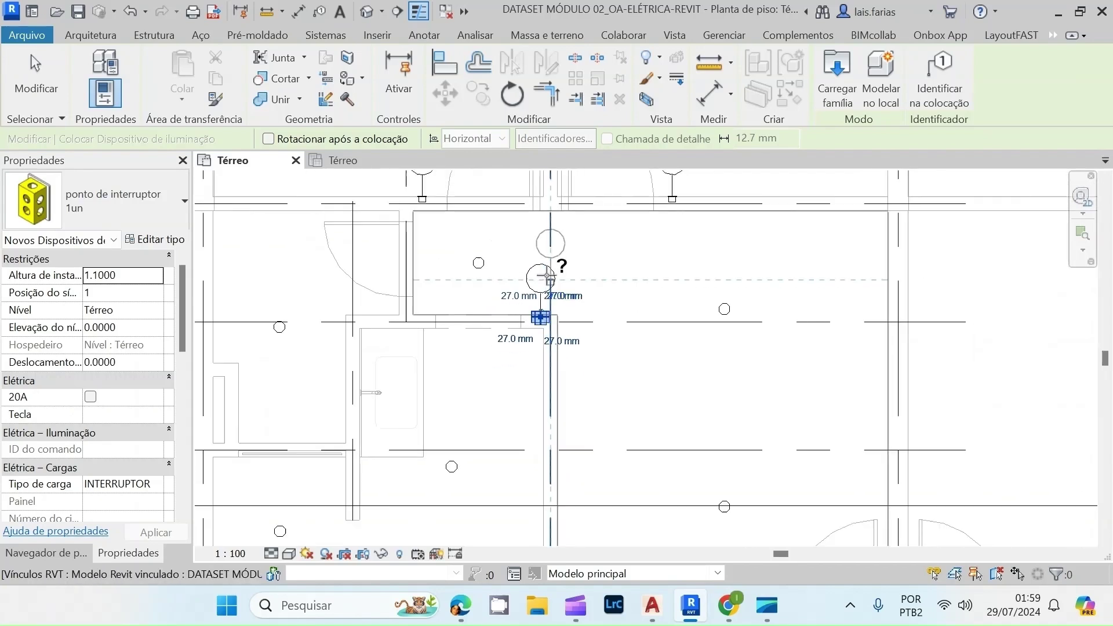
pyautogui.scroll(-3, 525, 308)
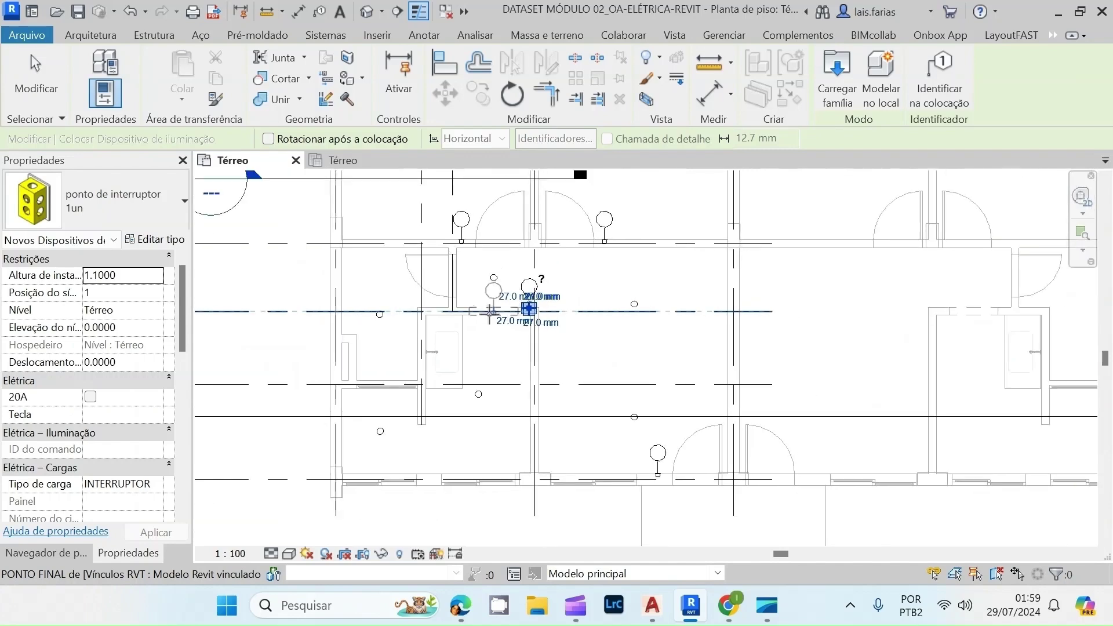
# - Place a single switch on the inner face of the grid E wall, on the wall segment between the service area's windows
pyautogui.scroll(5, 440, 452)
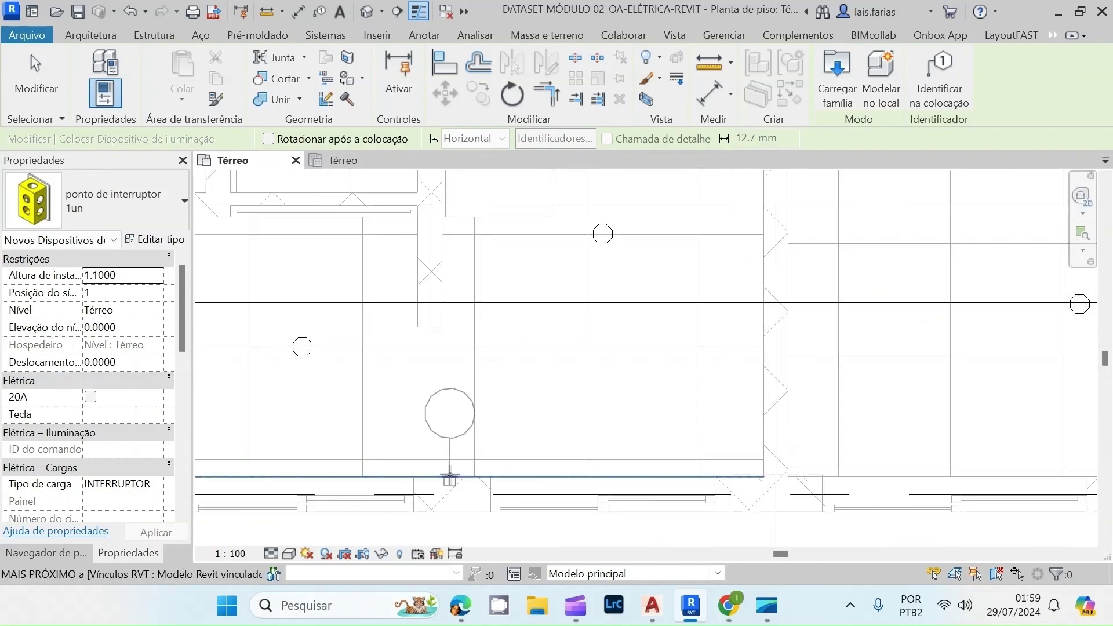
pyautogui.scroll(3, 447, 479)
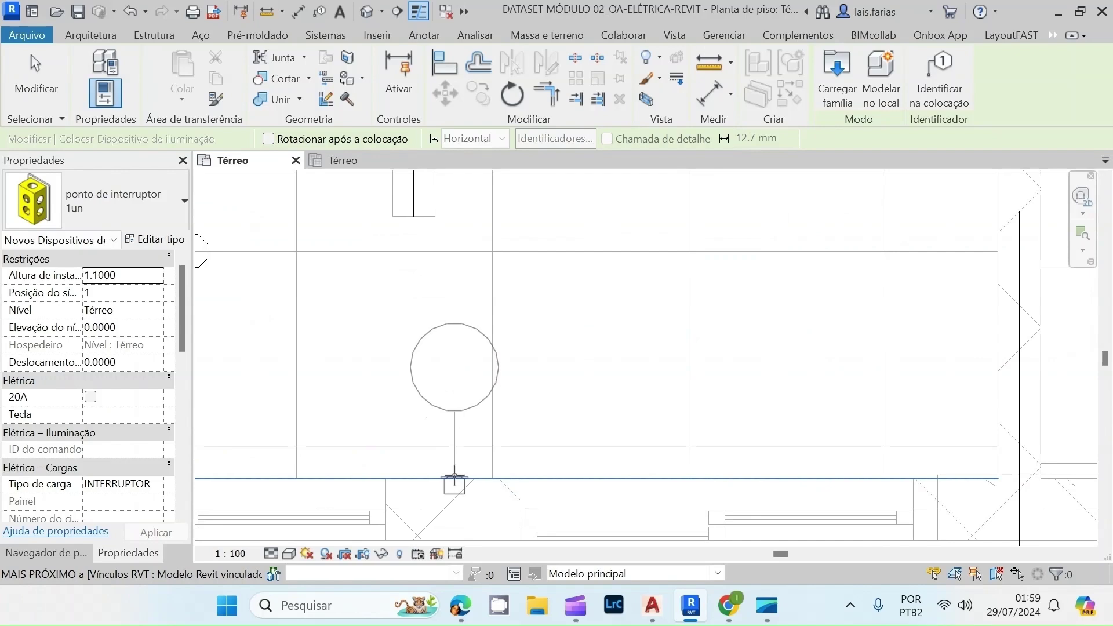
pyautogui.scroll(-4, 450, 479)
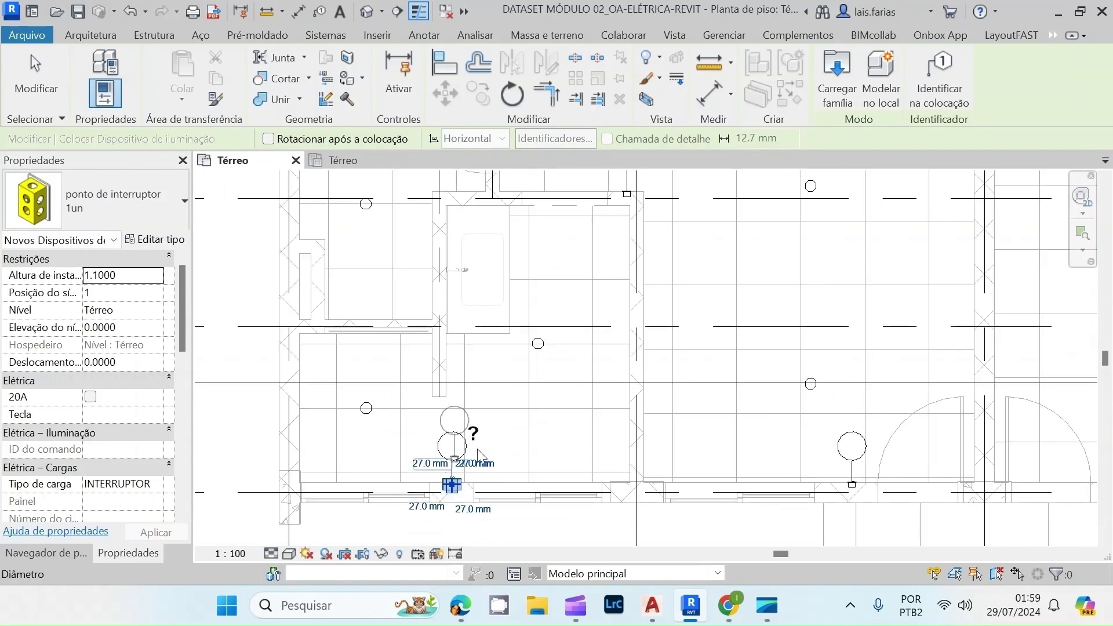
pyautogui.scroll(-3, 450, 481)
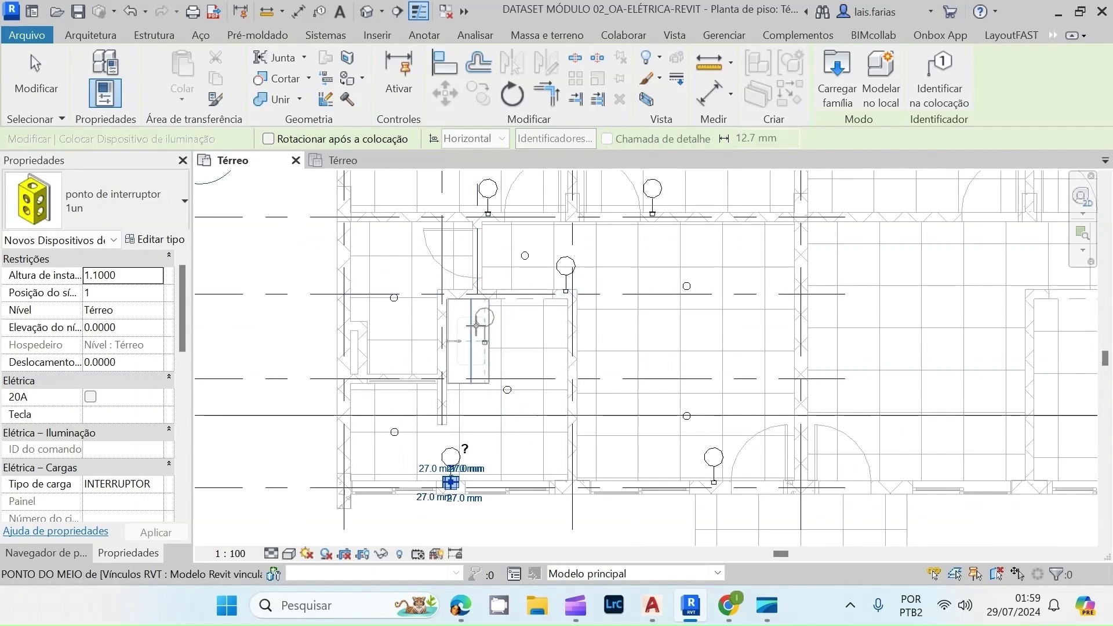
pyautogui.scroll(2, 476, 302)
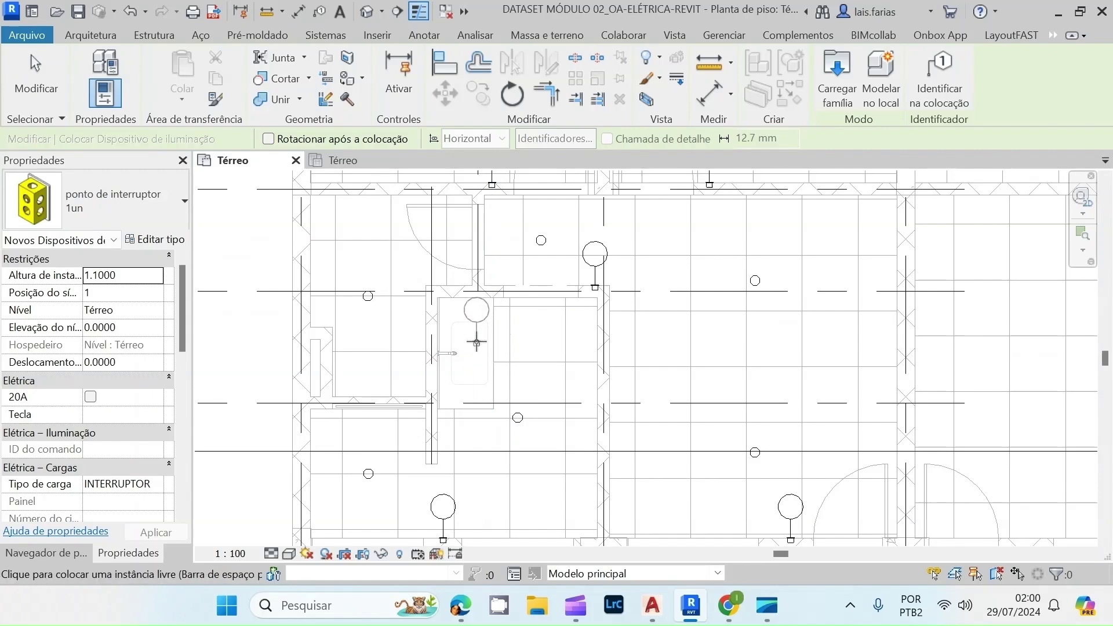
pyautogui.click(169, 207)
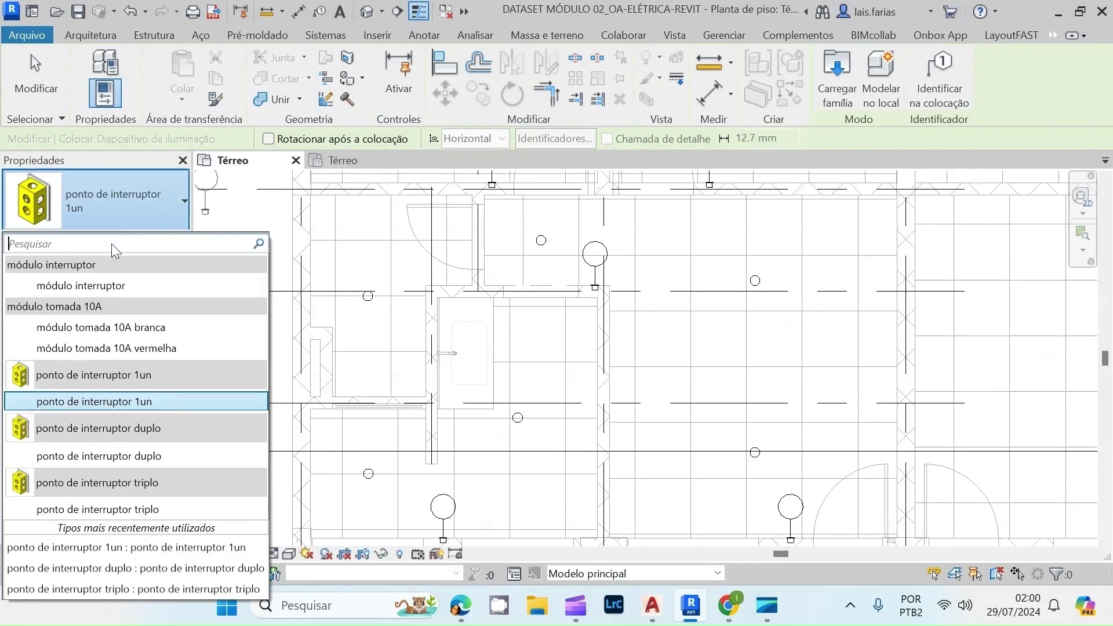
pyautogui.click(124, 401)
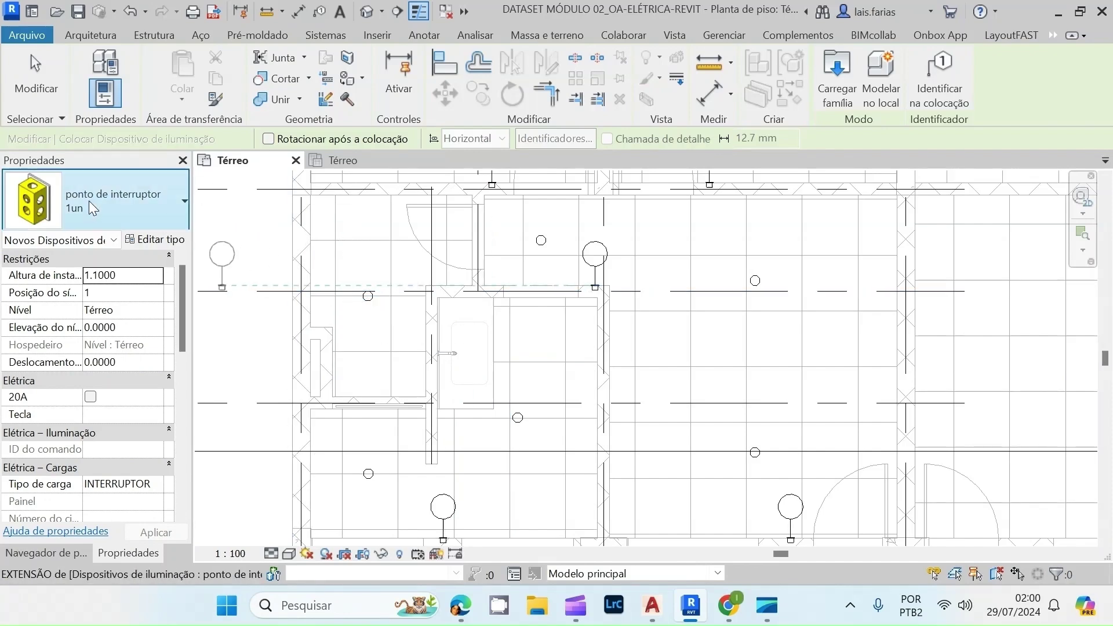
pyautogui.click(123, 200)
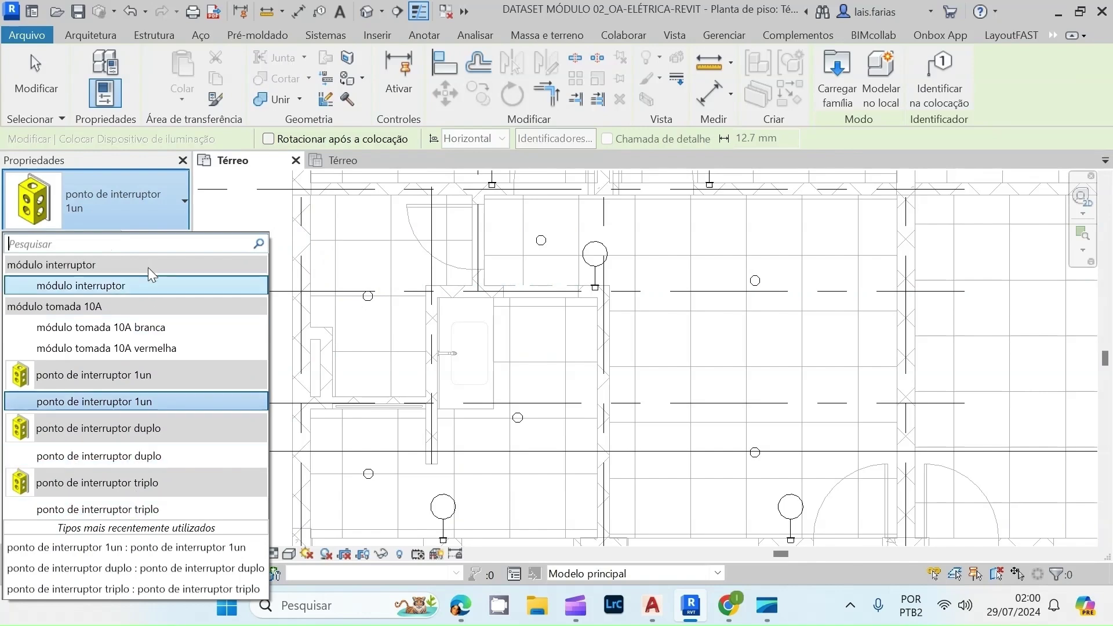
pyautogui.click(147, 211)
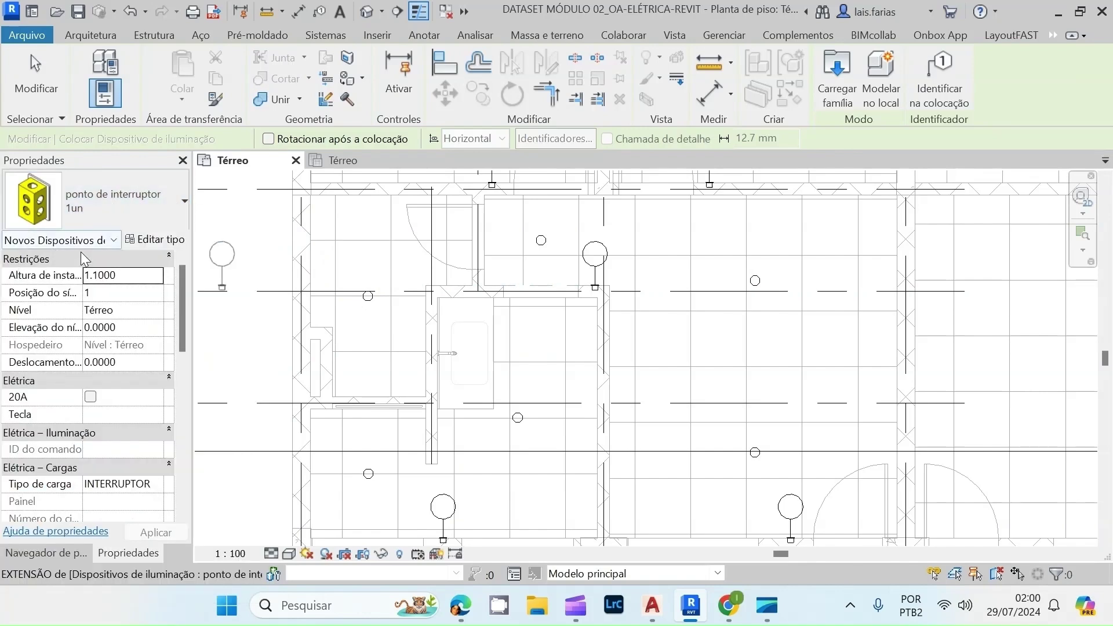
pyautogui.press('Escape')
pyautogui.press('Escape')
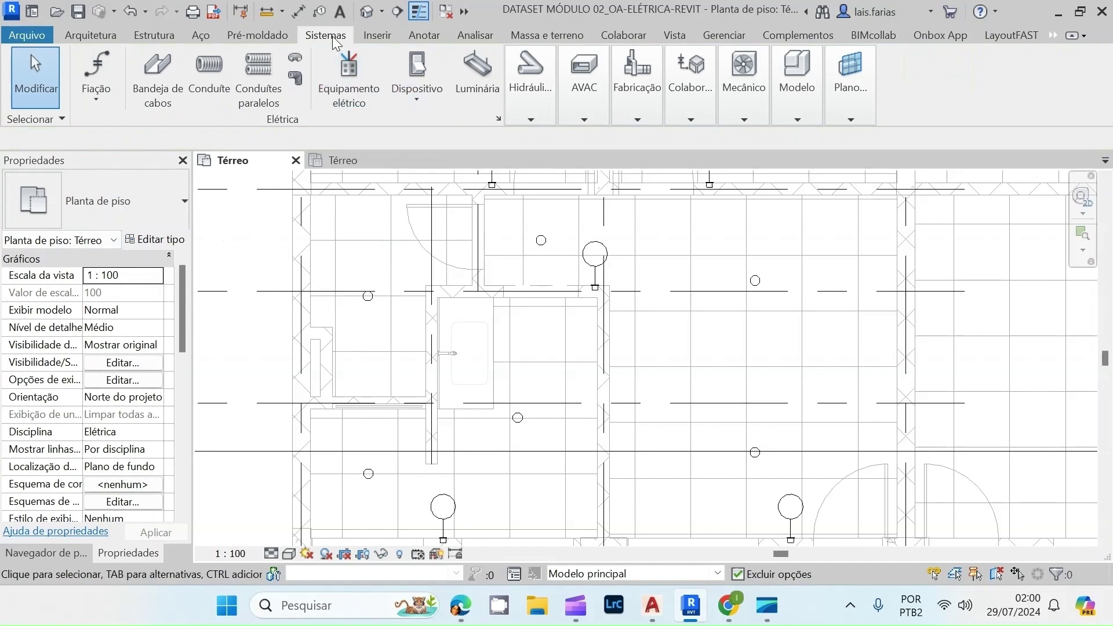
# - Start placing an electrical device of type ponto de tomada 10A 1un e interruptor 1un
pyautogui.click(418, 97)
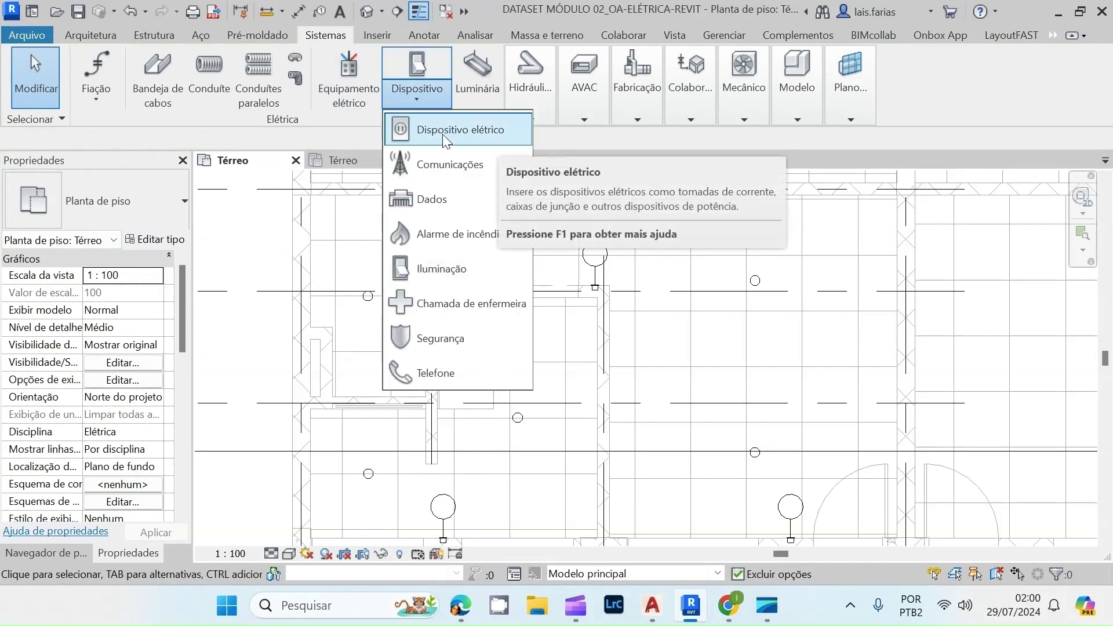
pyautogui.click(443, 134)
pyautogui.click(133, 212)
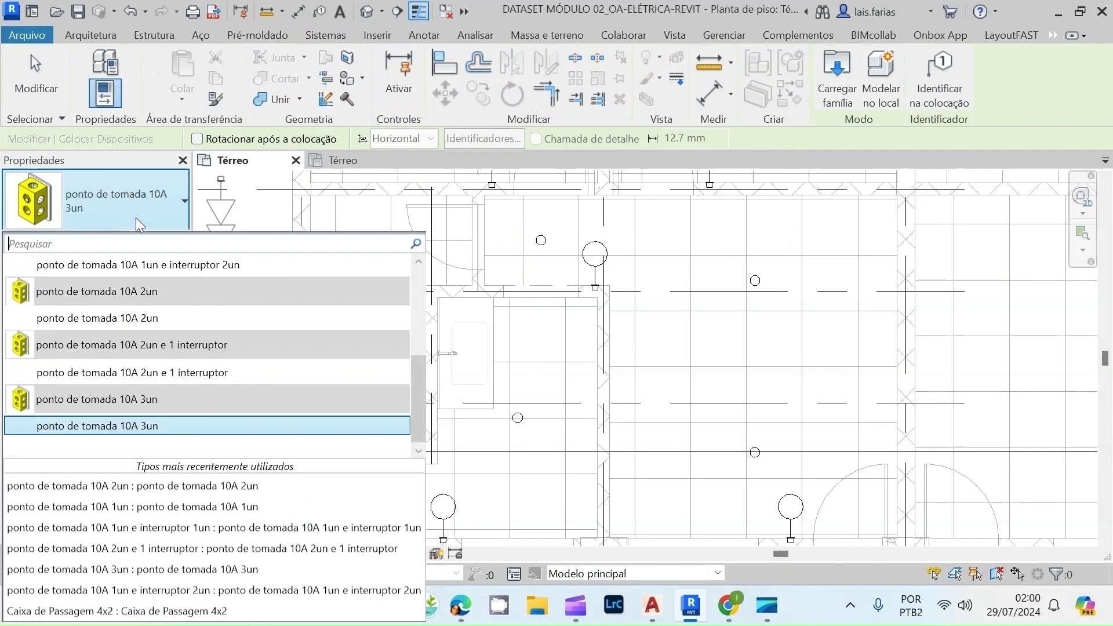
pyautogui.scroll(3, 189, 325)
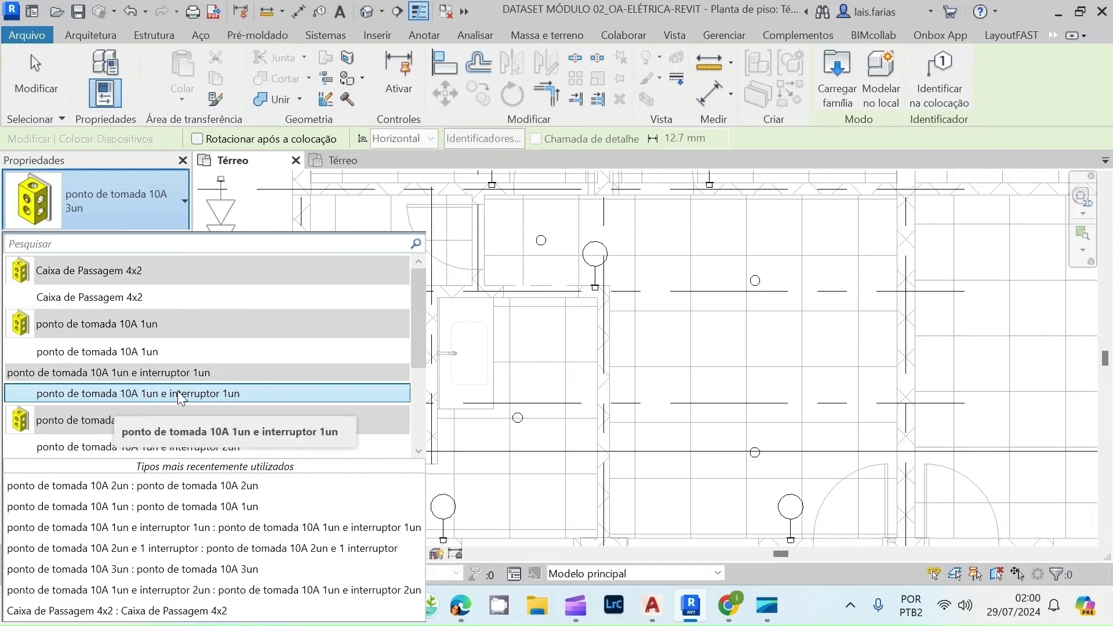
pyautogui.scroll(-1, 178, 391)
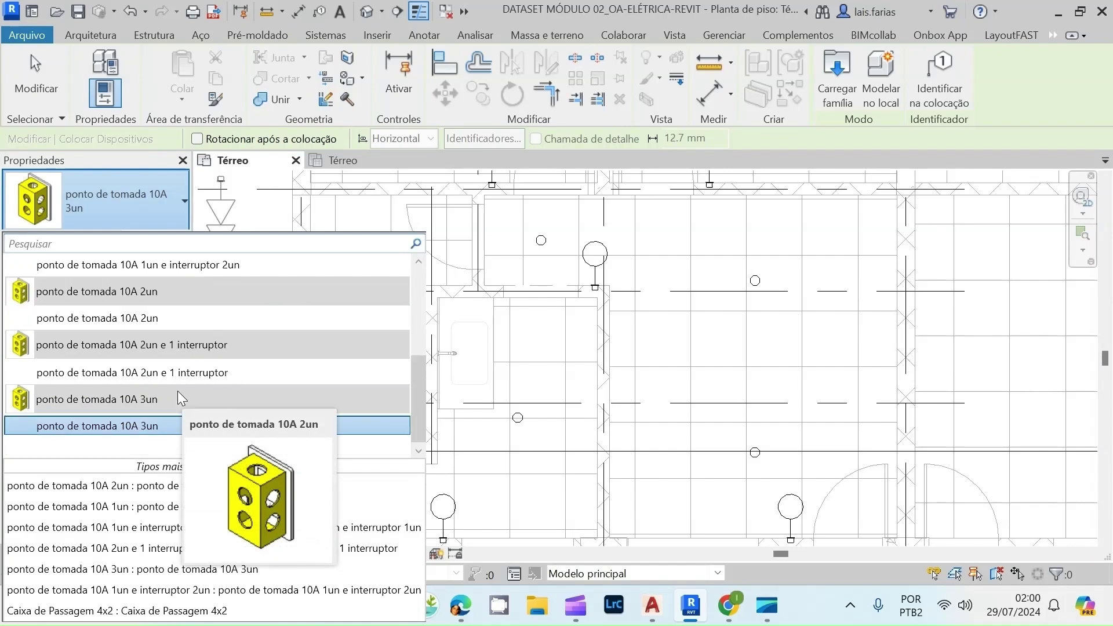
pyautogui.scroll(2, 177, 390)
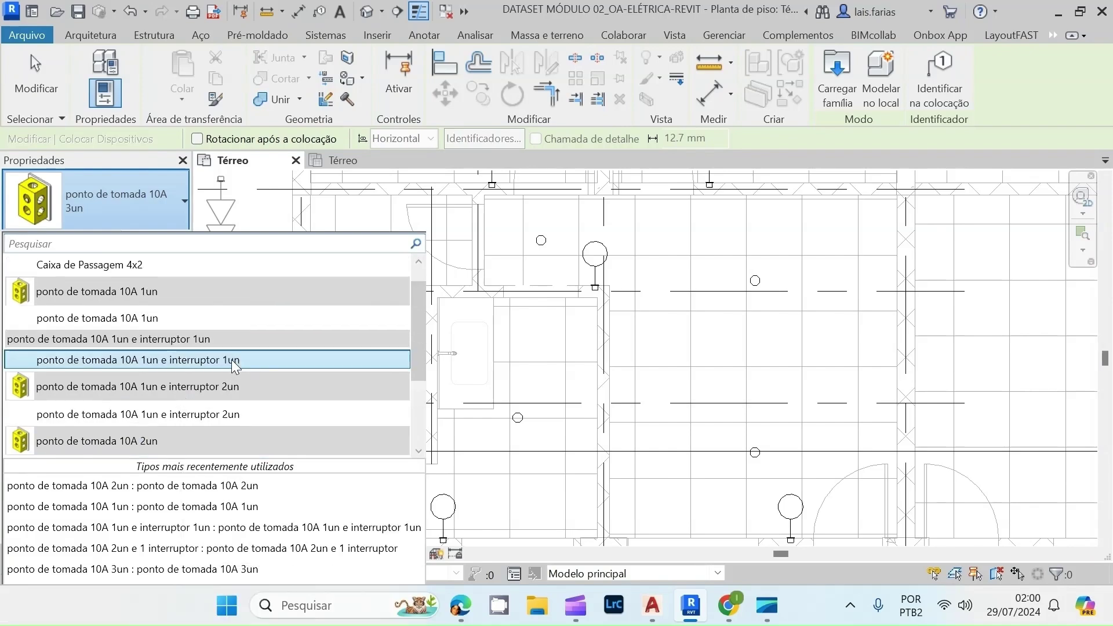
pyautogui.click(231, 359)
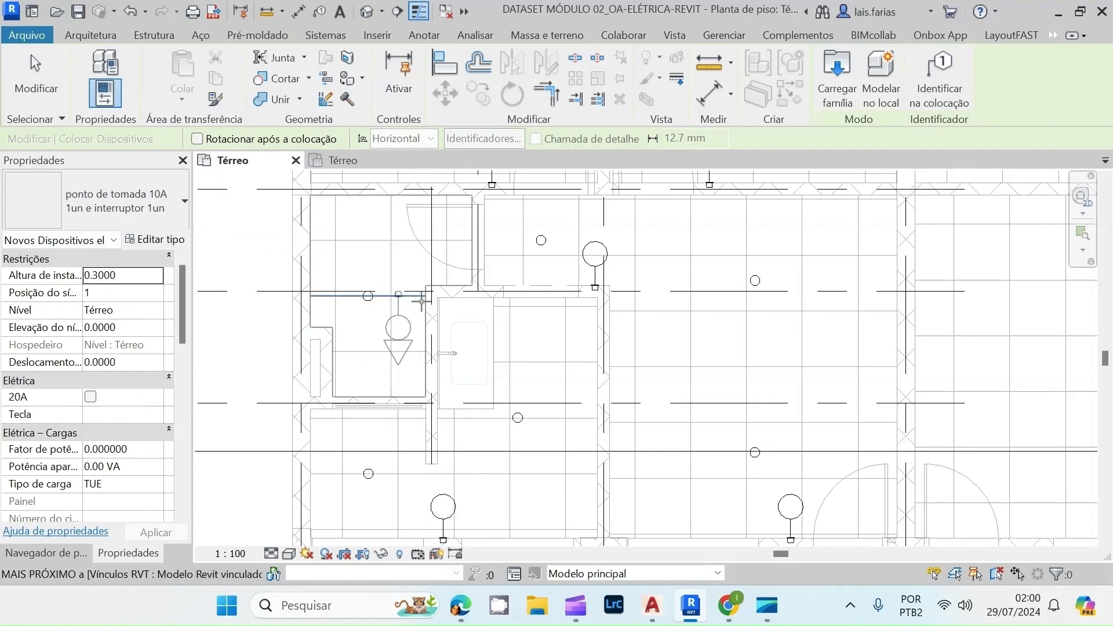
# - Place the socket-and-switch point on the lower face of the grid C wall at the sink counter, and shift it left along the wall
pyautogui.scroll(3, 455, 299)
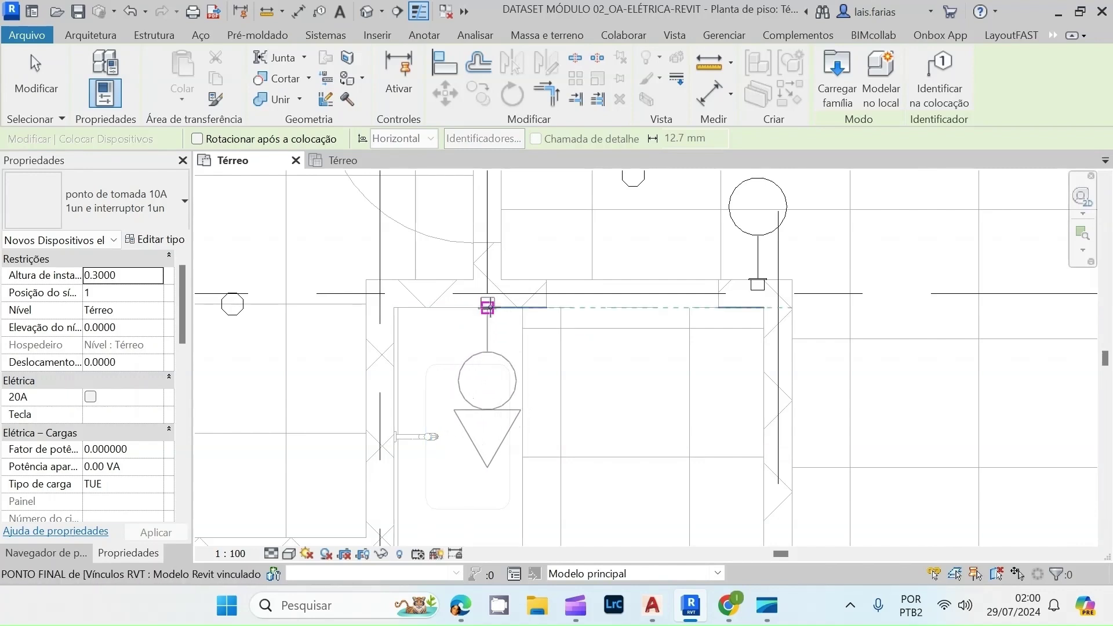
pyautogui.click(487, 307)
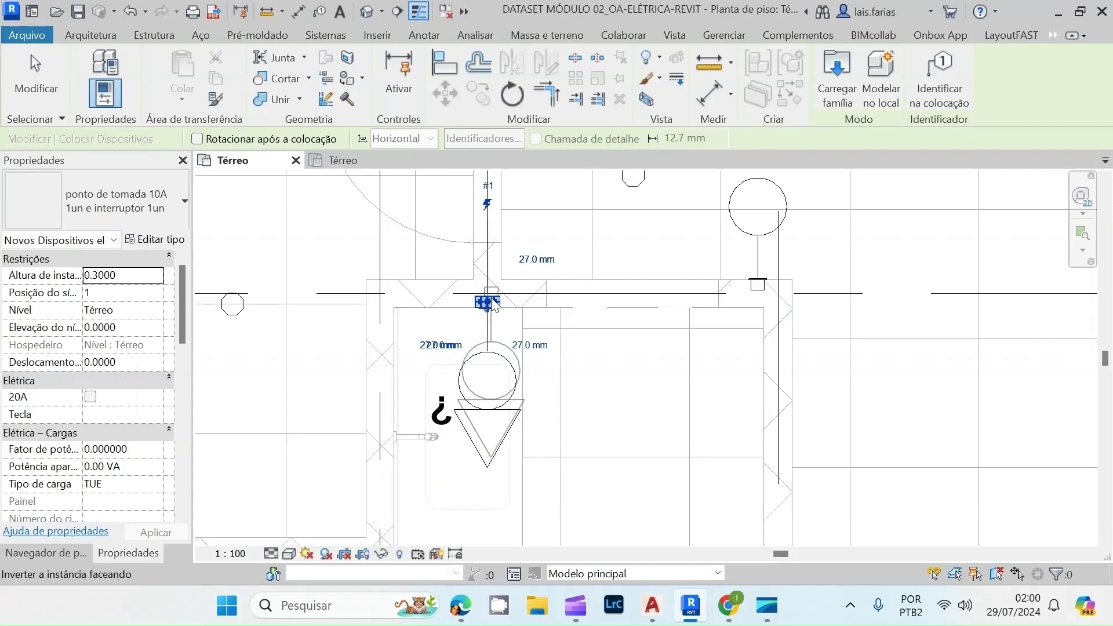
pyautogui.scroll(2, 490, 339)
pyautogui.press('Escape')
pyautogui.press('Escape')
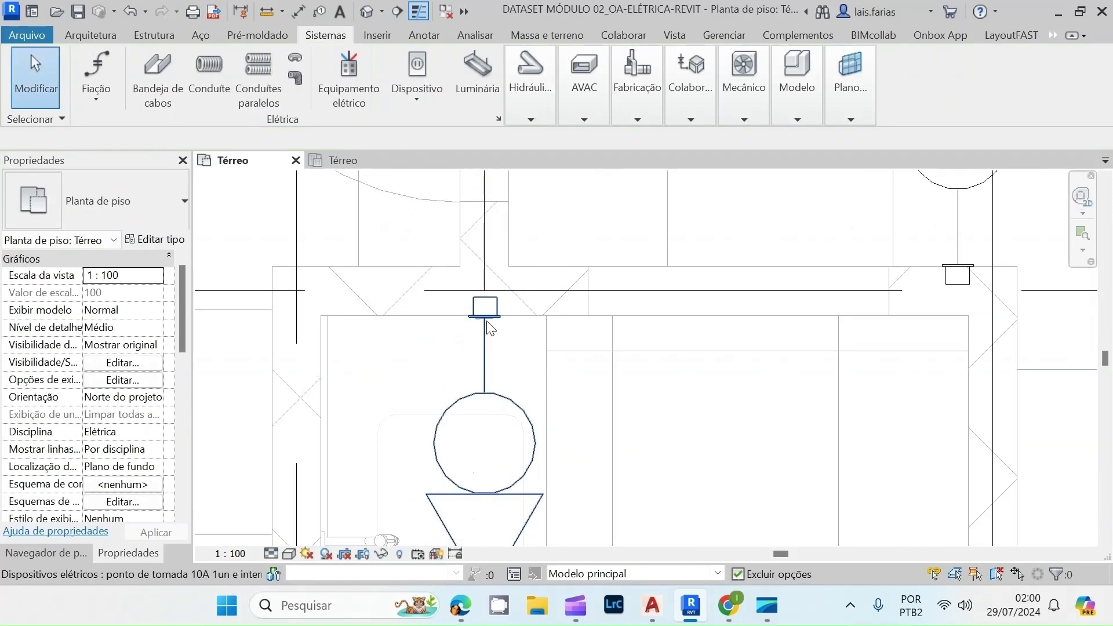
pyautogui.click(490, 325)
pyautogui.moveTo(486, 323); pyautogui.dragTo(412, 333)
pyautogui.press('Escape')
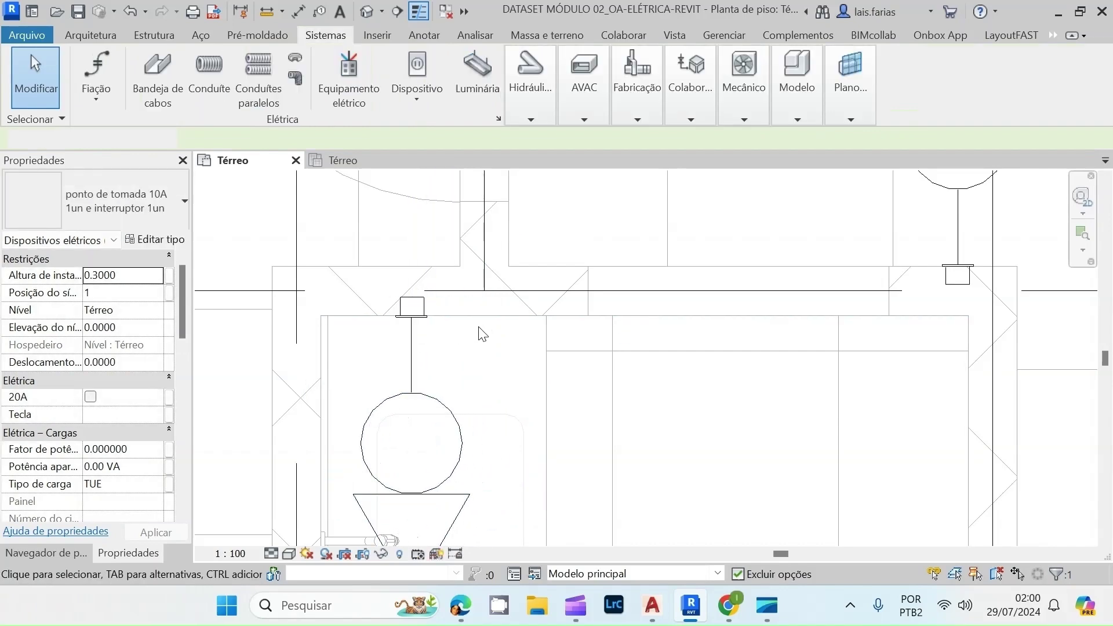
# - Place a second socket-and-switch point on the opposite face of the grid C wall, rotated to face the room with the door
pyautogui.scroll(-5, 505, 336)
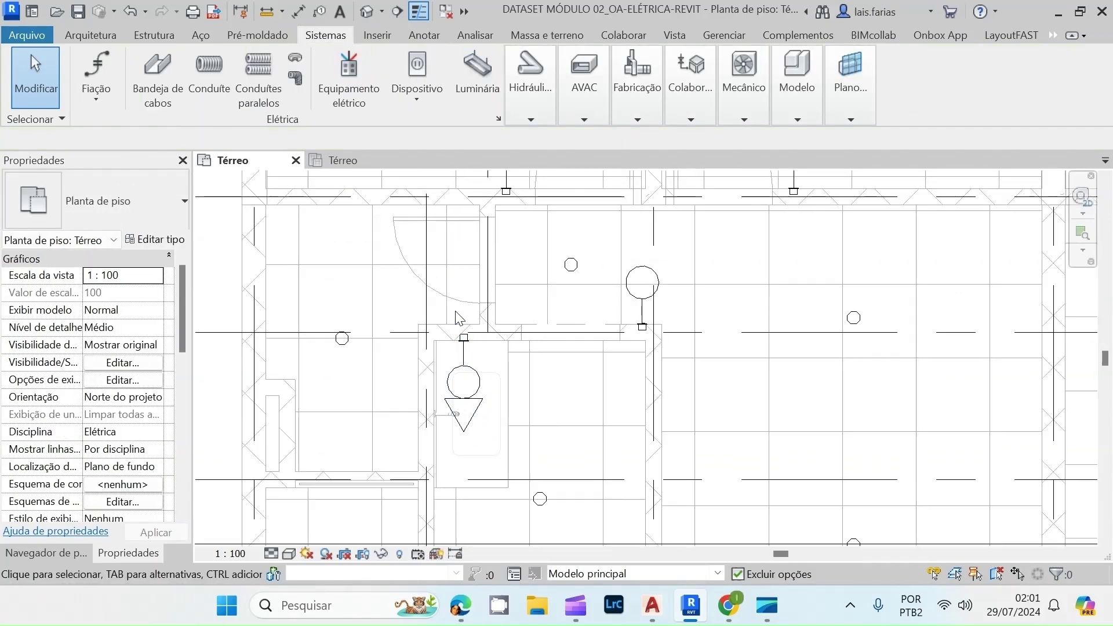
pyautogui.scroll(2, 458, 318)
pyautogui.scroll(2, 455, 312)
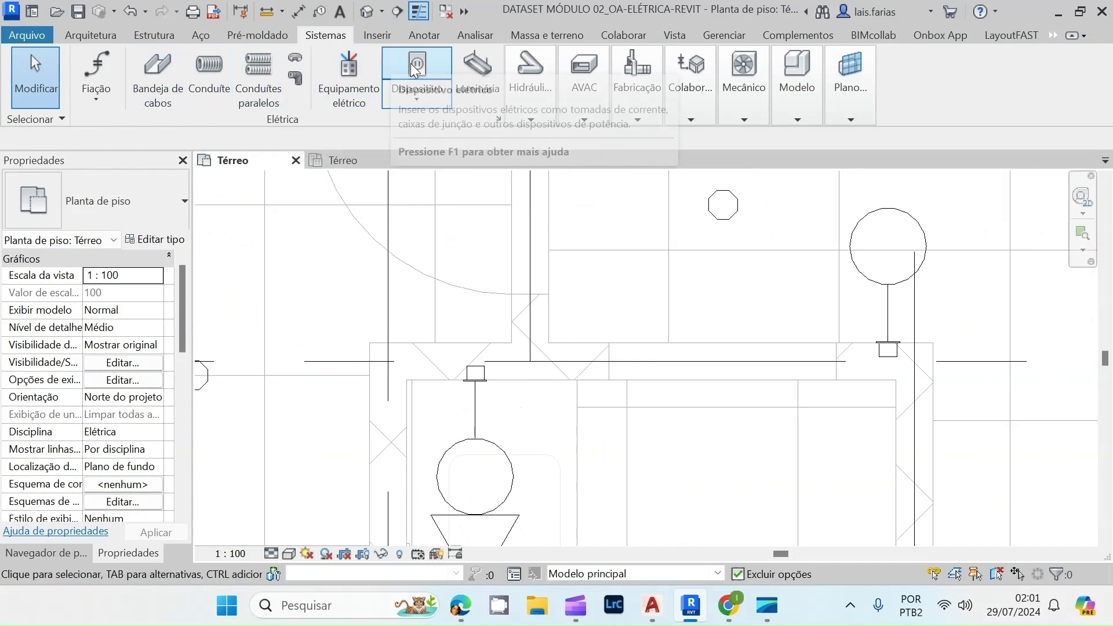
pyautogui.click(416, 99)
pyautogui.click(421, 127)
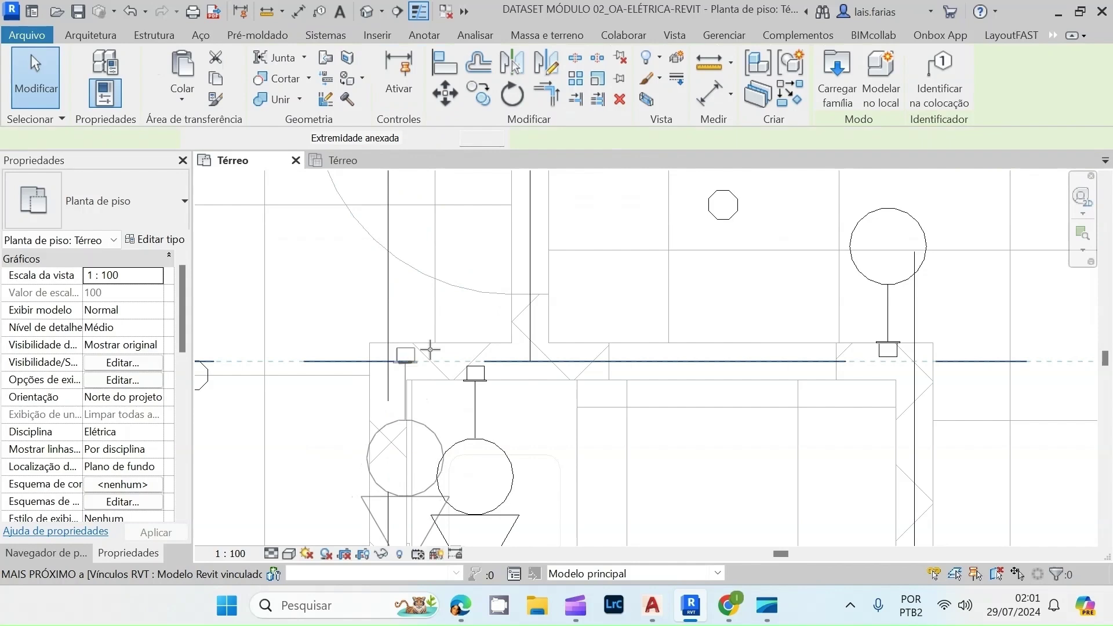
pyautogui.press('space')
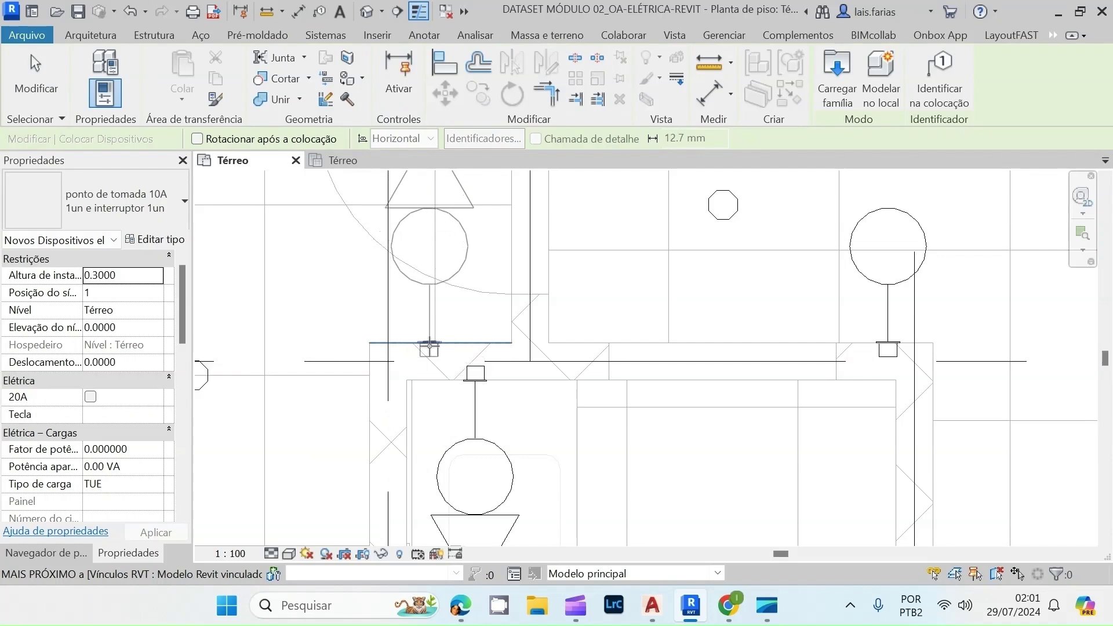
pyautogui.click(430, 346)
pyautogui.scroll(-2, 450, 386)
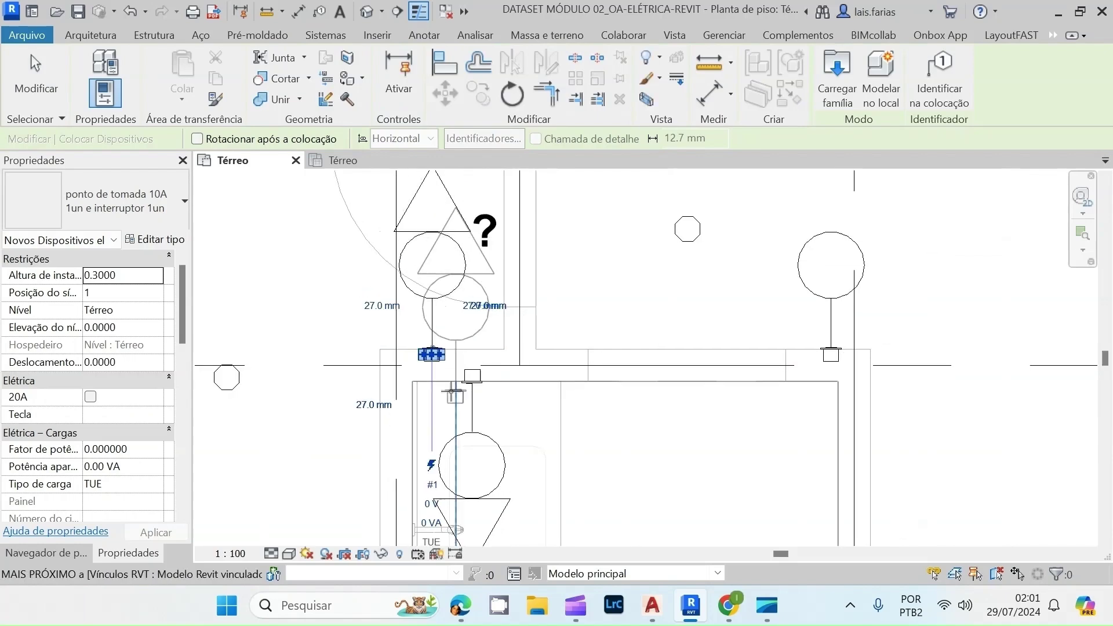
pyautogui.press('Escape')
pyautogui.press('Escape')
pyautogui.scroll(3, 442, 393)
pyautogui.scroll(3, 458, 354)
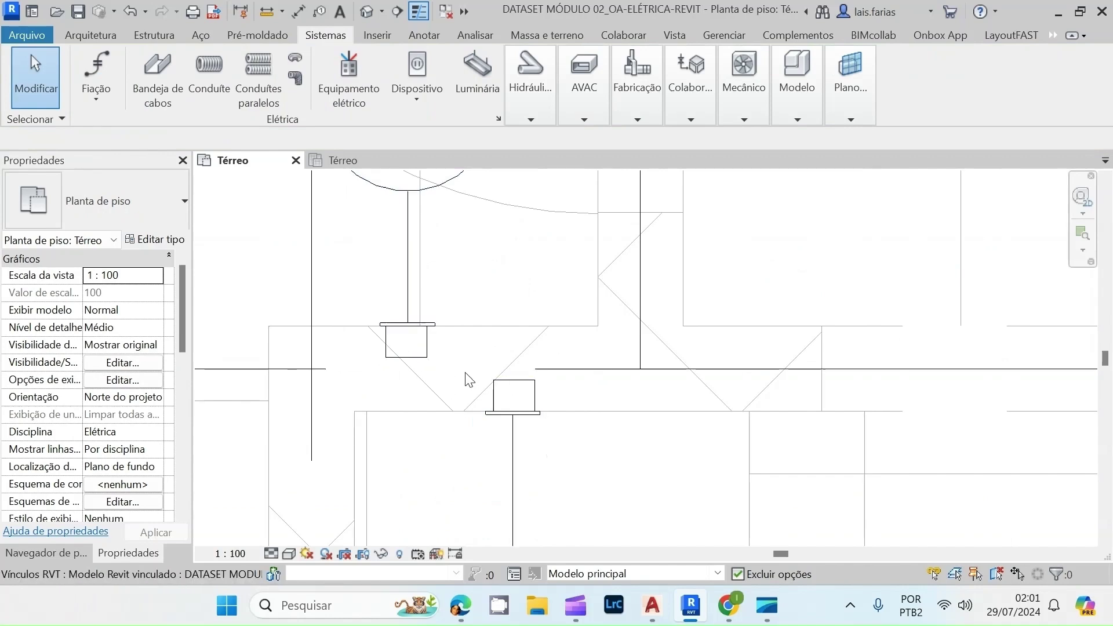
# - Set the elevation from level of both socket-and-switch points on the grid C wall to 1.1 m
pyautogui.scroll(-6, 574, 358)
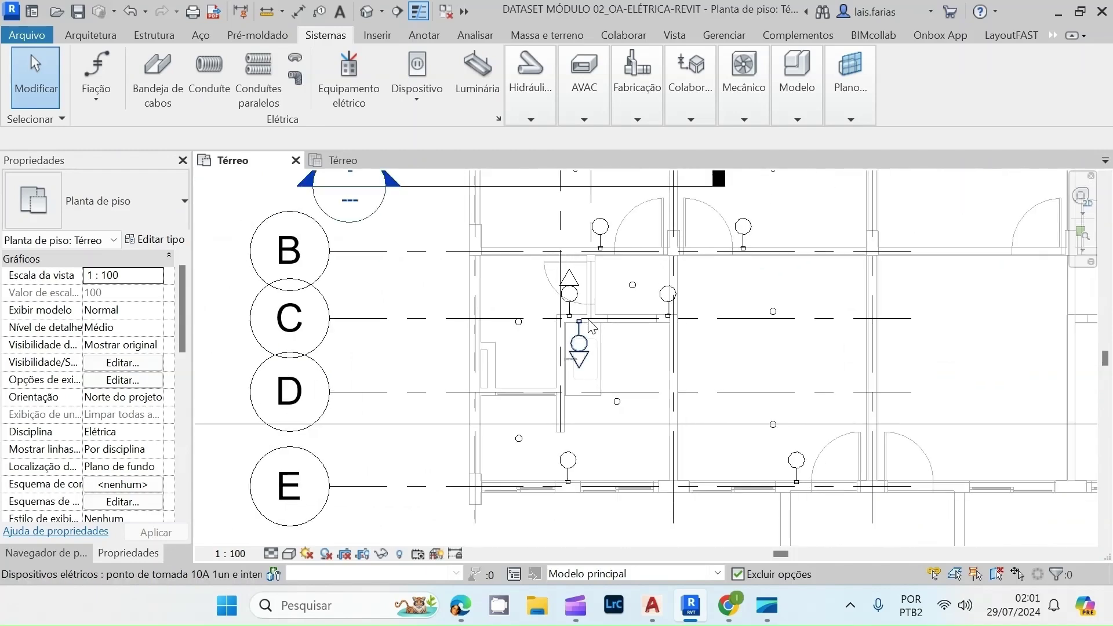
pyautogui.scroll(-1, 592, 323)
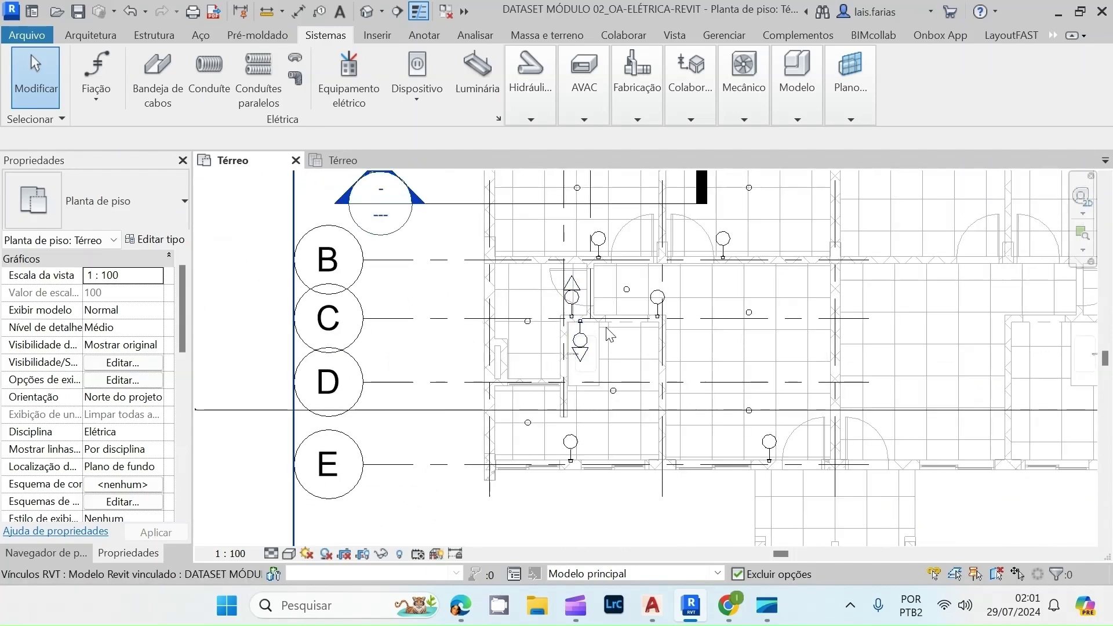
pyautogui.scroll(2, 581, 298)
pyautogui.click(581, 299)
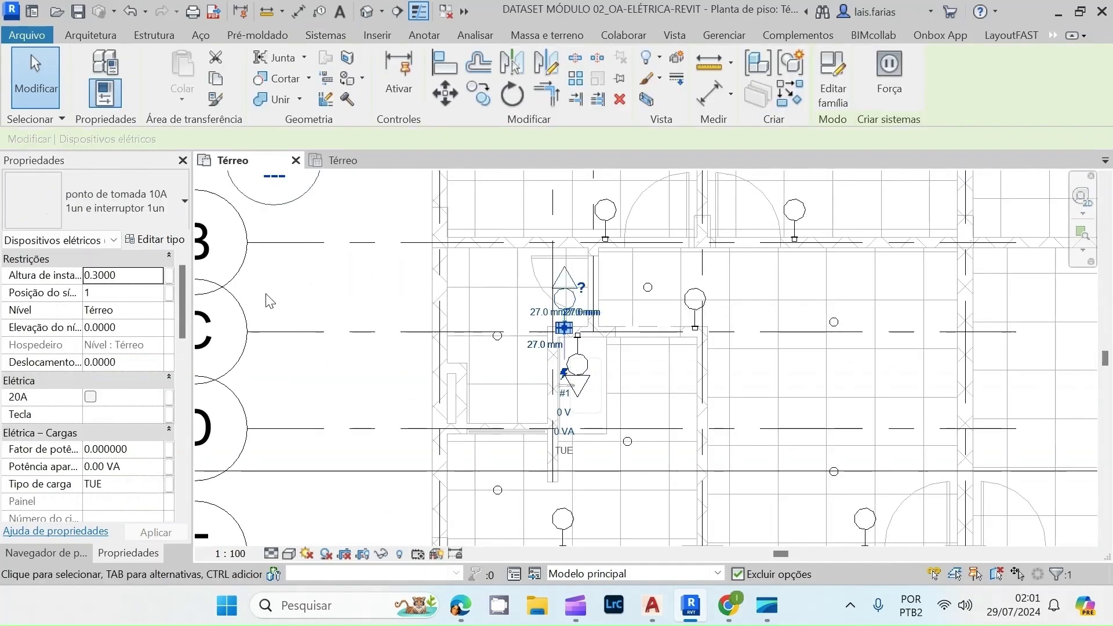
pyautogui.click(127, 328)
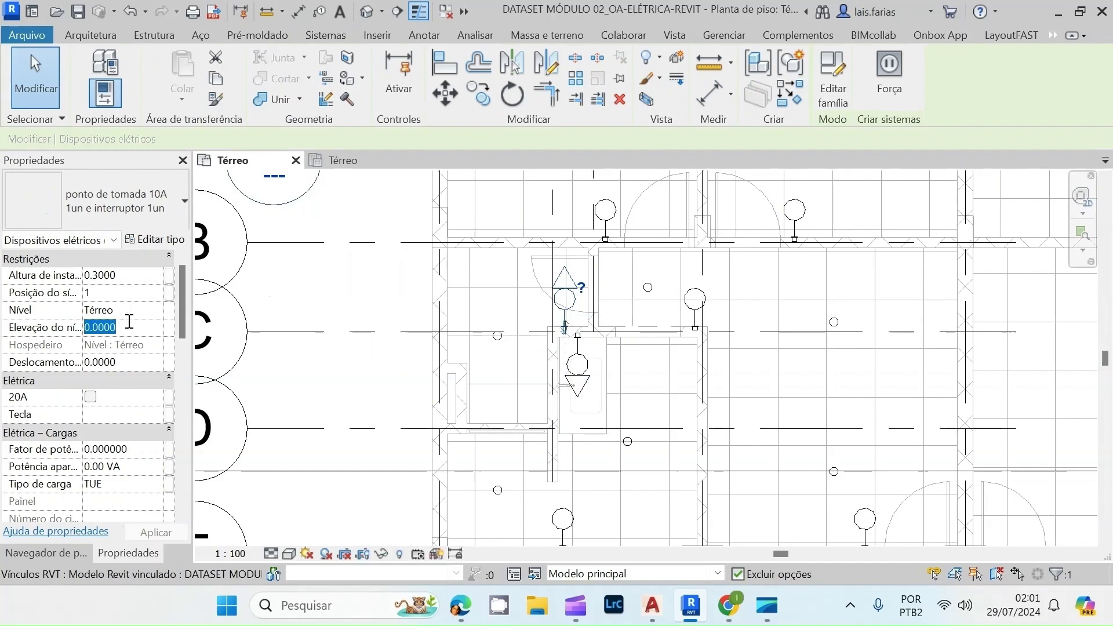
pyautogui.write('1.')
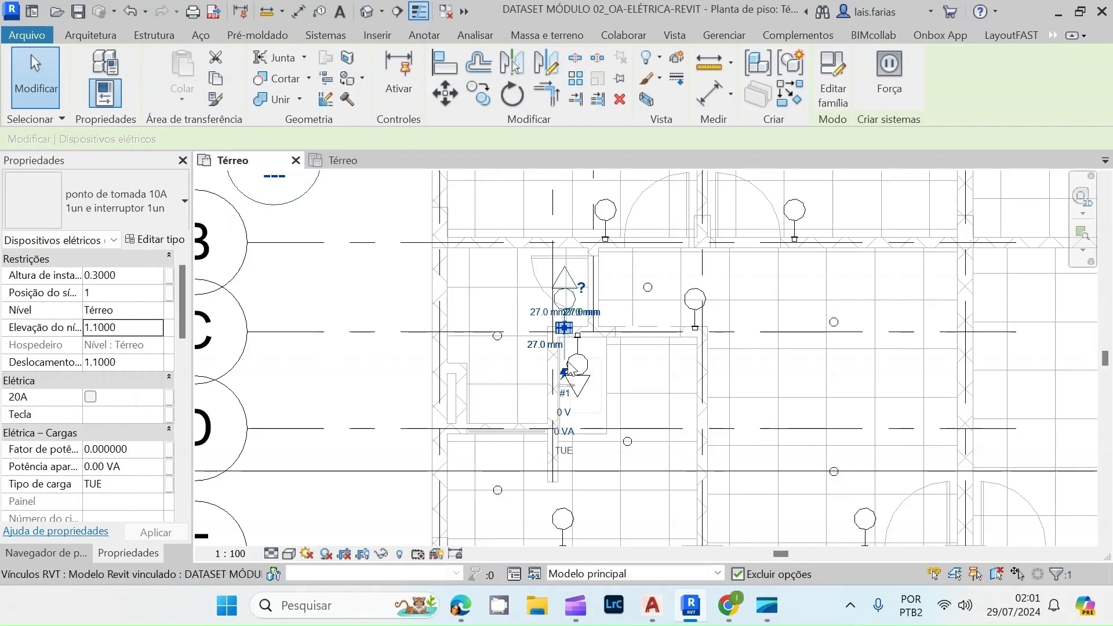
pyautogui.hotkey('ctrl', 'z')
pyautogui.click(127, 328)
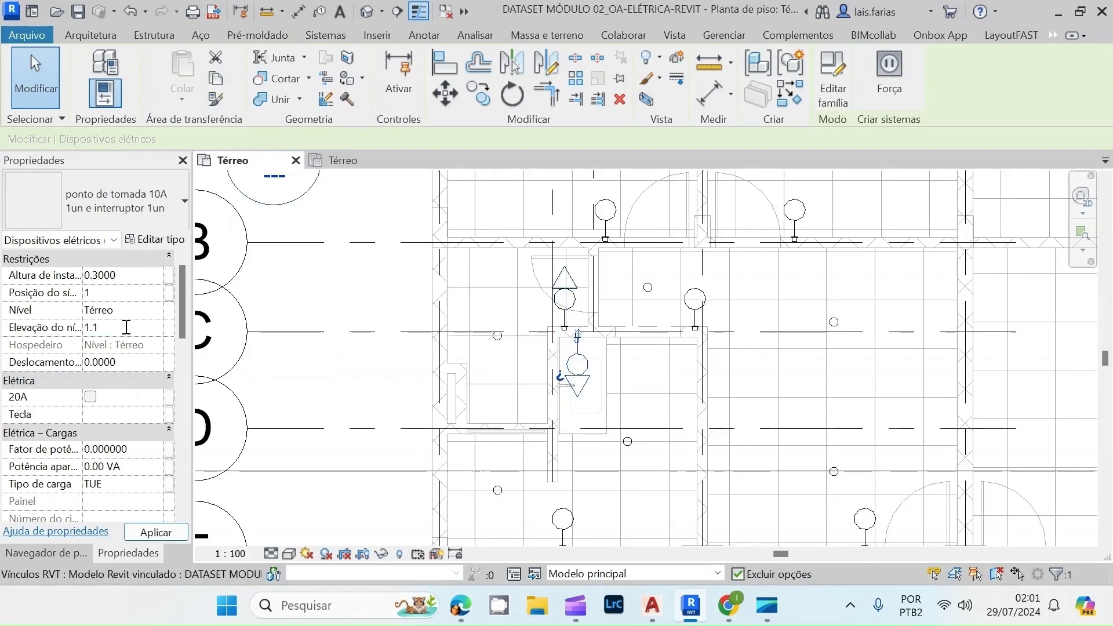
pyautogui.write('1.1')
pyautogui.click(380, 312)
# - Set the apparent power of the octagonal ceiling box in the room between grids A–B and 1–4 to 35 VA
pyautogui.scroll(-2, 479, 305)
pyautogui.scroll(-1, 516, 419)
pyautogui.scroll(4, 631, 277)
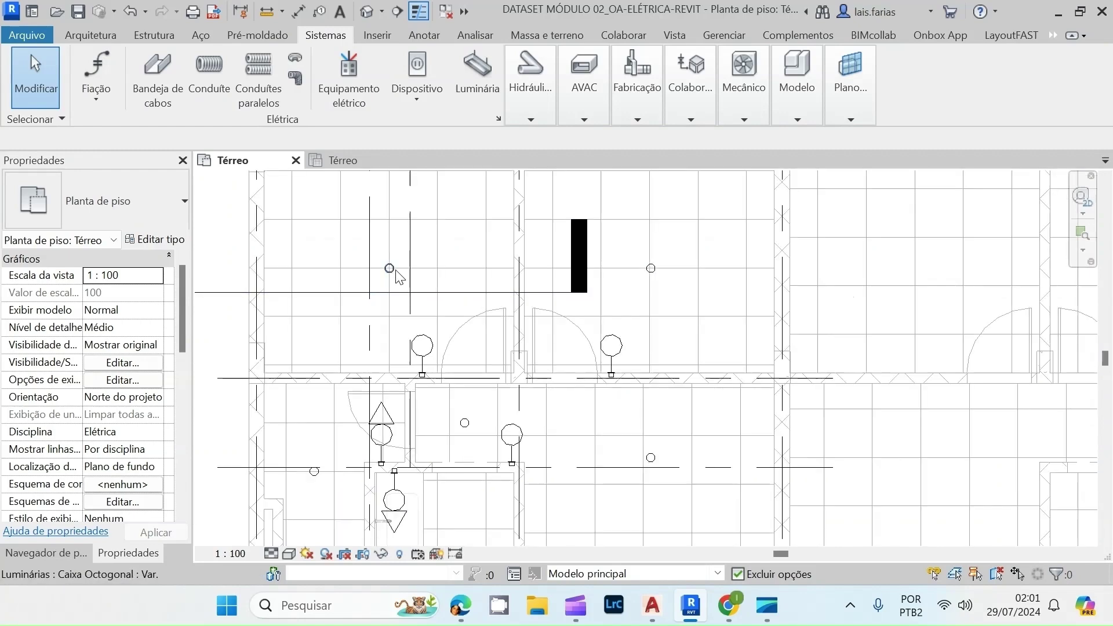
pyautogui.scroll(2, 388, 267)
pyautogui.scroll(-5, 724, 266)
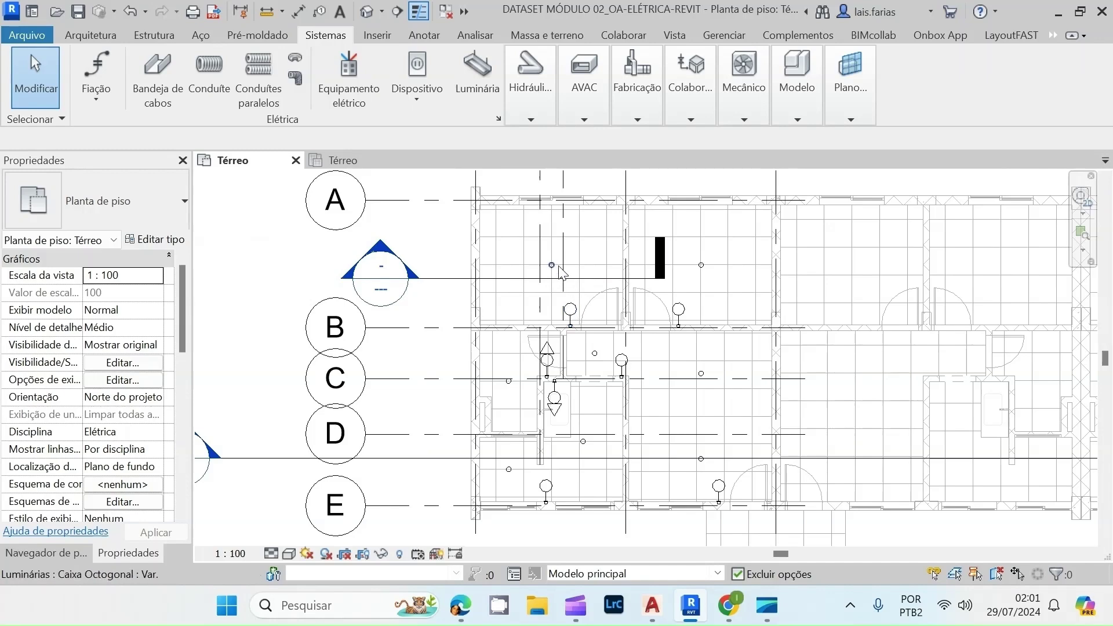
pyautogui.scroll(2, 562, 264)
pyautogui.scroll(1, 574, 270)
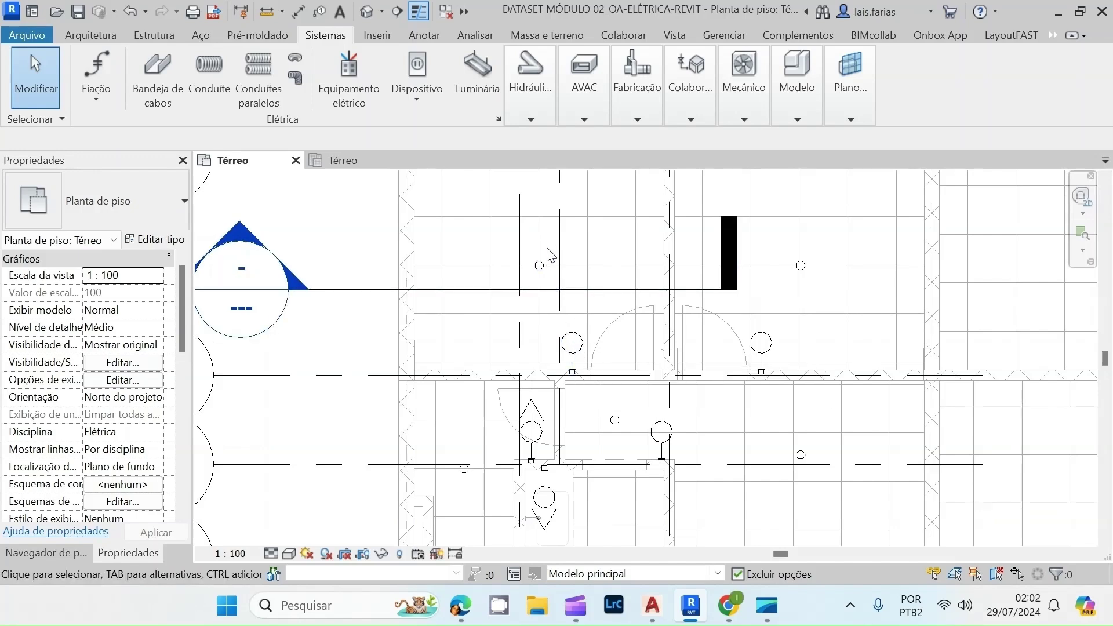
pyautogui.scroll(-3, 565, 347)
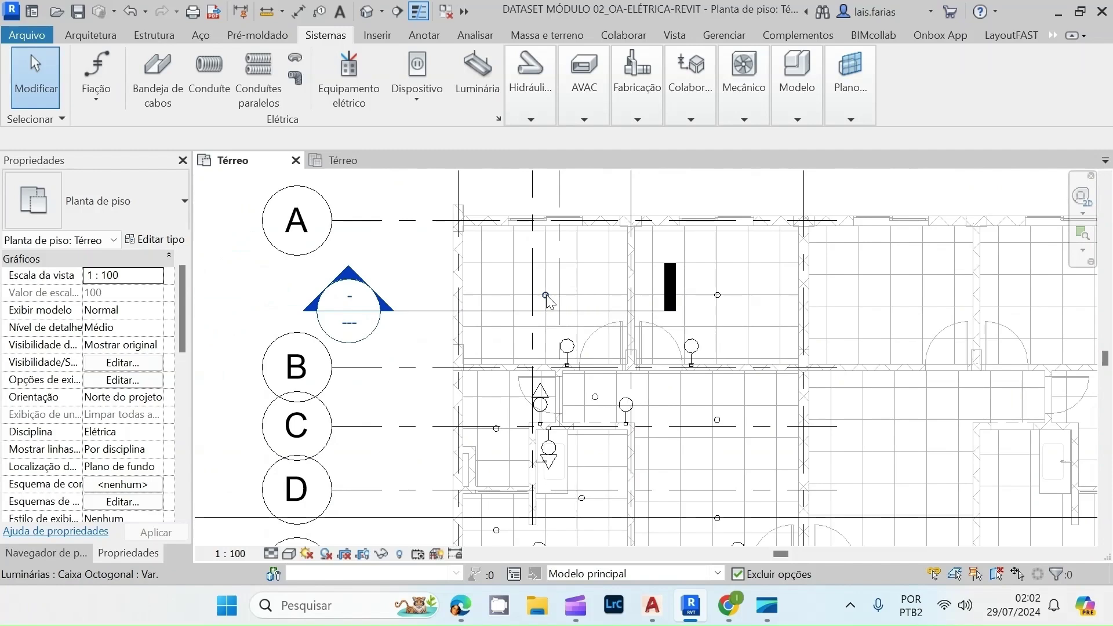
pyautogui.click(545, 296)
pyautogui.scroll(-5, 111, 392)
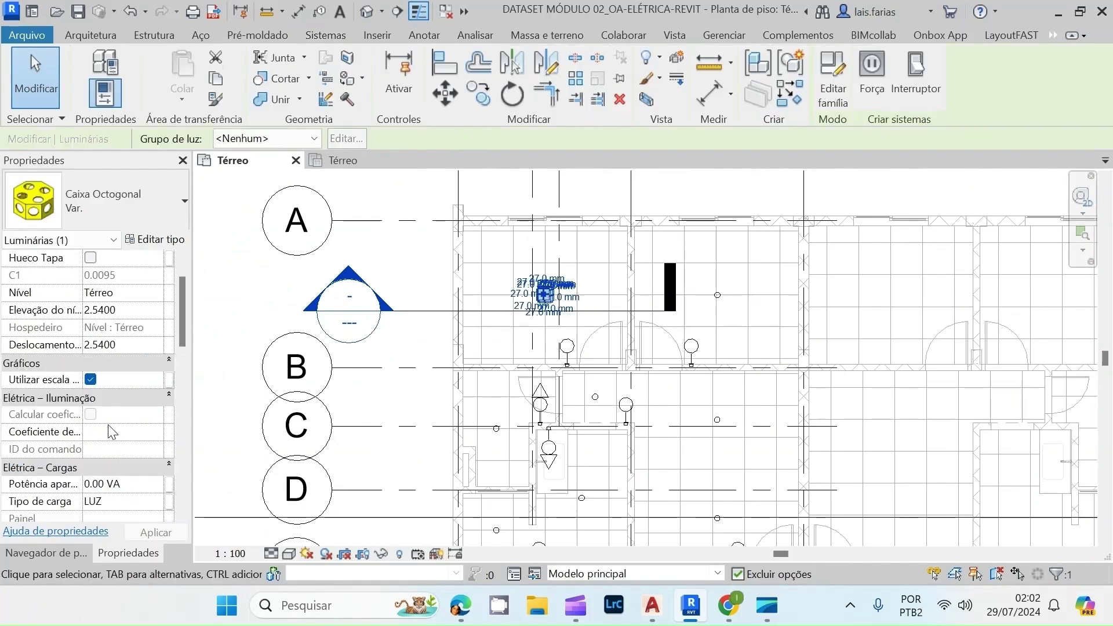
pyautogui.click(100, 432)
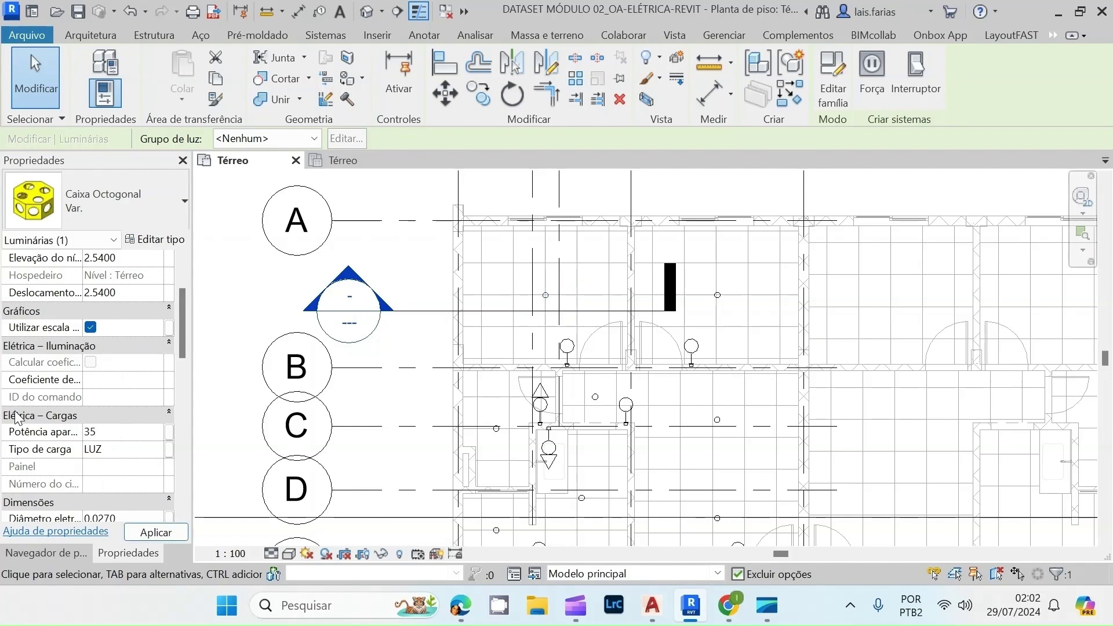
pyautogui.click(712, 298)
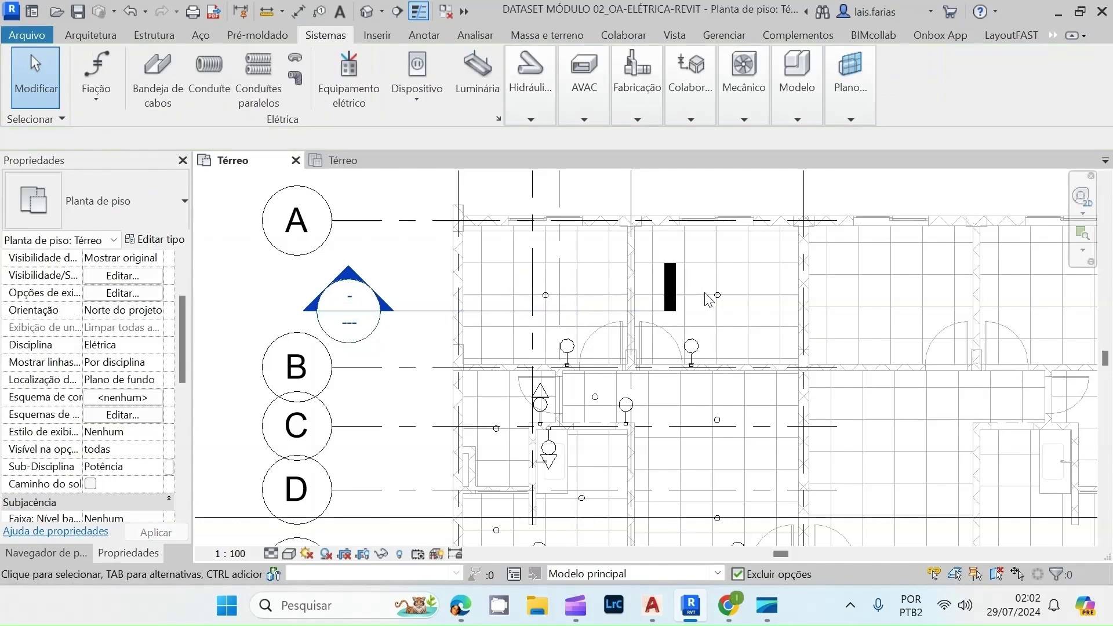
# - Select the six other octagonal ceiling boxes, excluding the one near grid D in the sink room, and set their apparent power to 35 VA
pyautogui.click(718, 296)
pyautogui.scroll(-3, 719, 307)
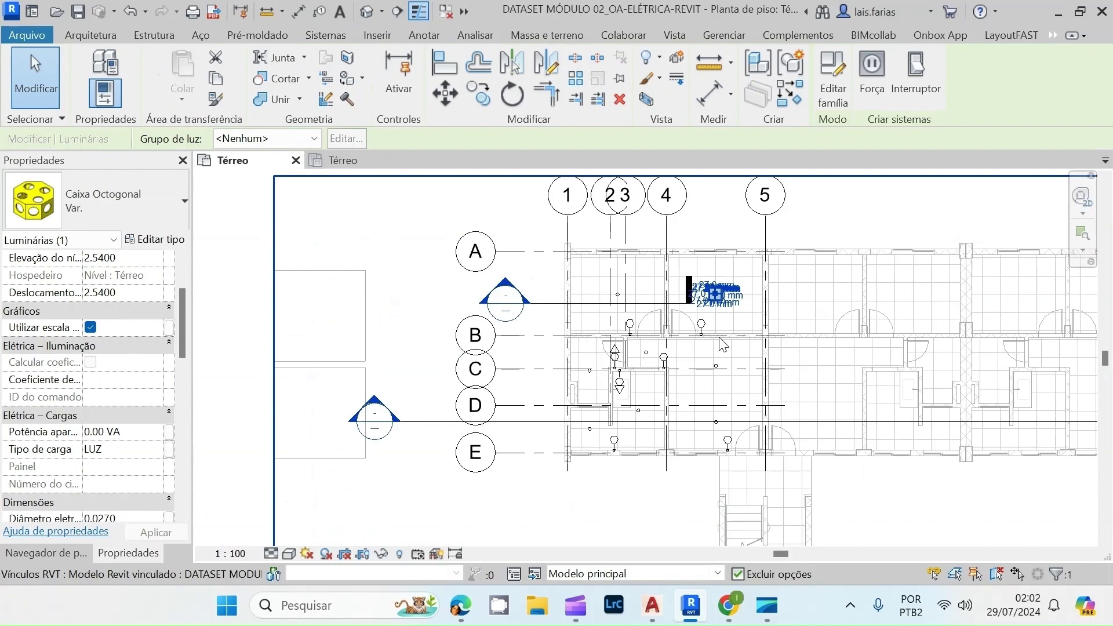
pyautogui.keyDown('ctrl'); pyautogui.click(716, 367); pyautogui.keyUp('ctrl')
pyautogui.keyDown('ctrl'); pyautogui.click(721, 435); pyautogui.keyUp('ctrl')
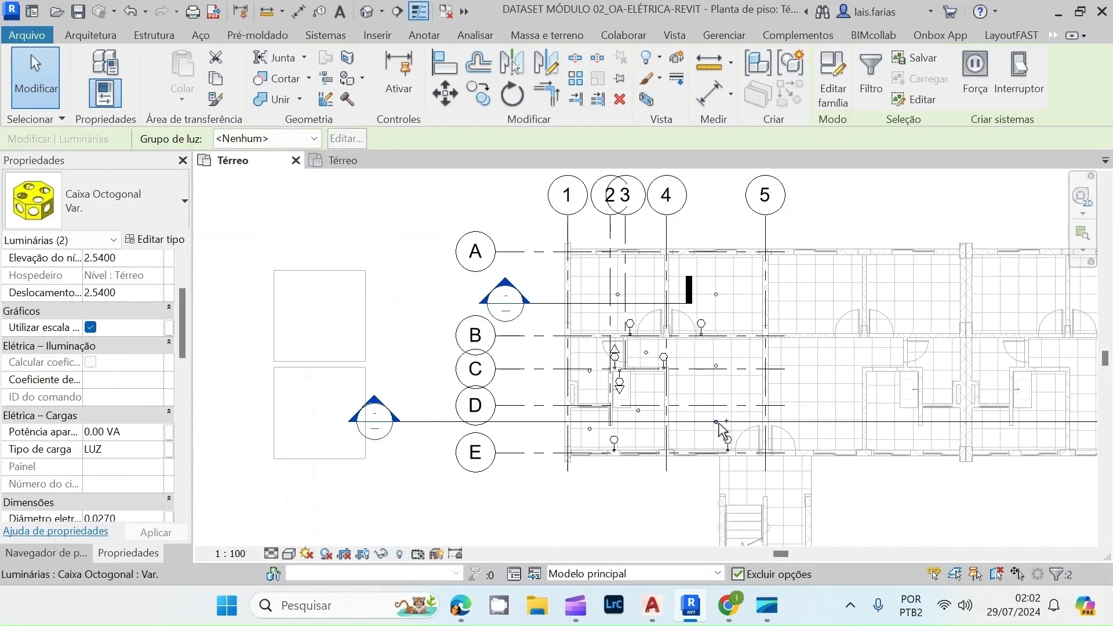
pyautogui.keyDown('ctrl'); pyautogui.click(646, 354); pyautogui.keyUp('ctrl')
pyautogui.keyDown('ctrl'); pyautogui.click(591, 372); pyautogui.keyUp('ctrl')
pyautogui.keyDown('ctrl'); pyautogui.click(594, 430); pyautogui.keyUp('ctrl')
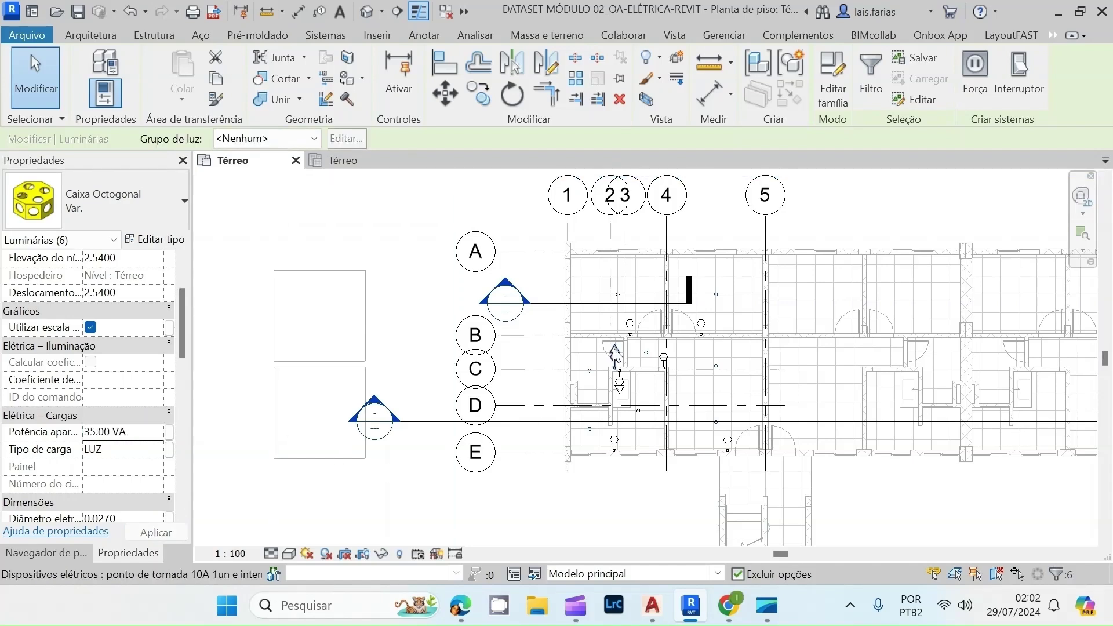
# - Set the apparent power of the octagonal ceiling box near grid D in the sink counter room to 80 VA
pyautogui.scroll(4, 640, 434)
pyautogui.click(631, 422)
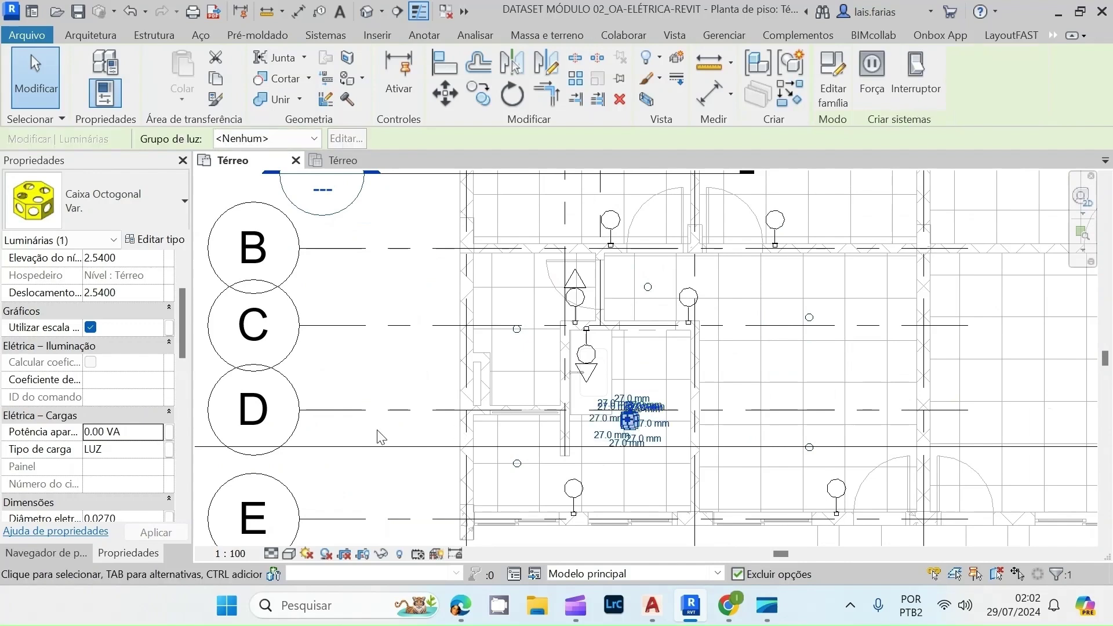
pyautogui.scroll(-5, 133, 433)
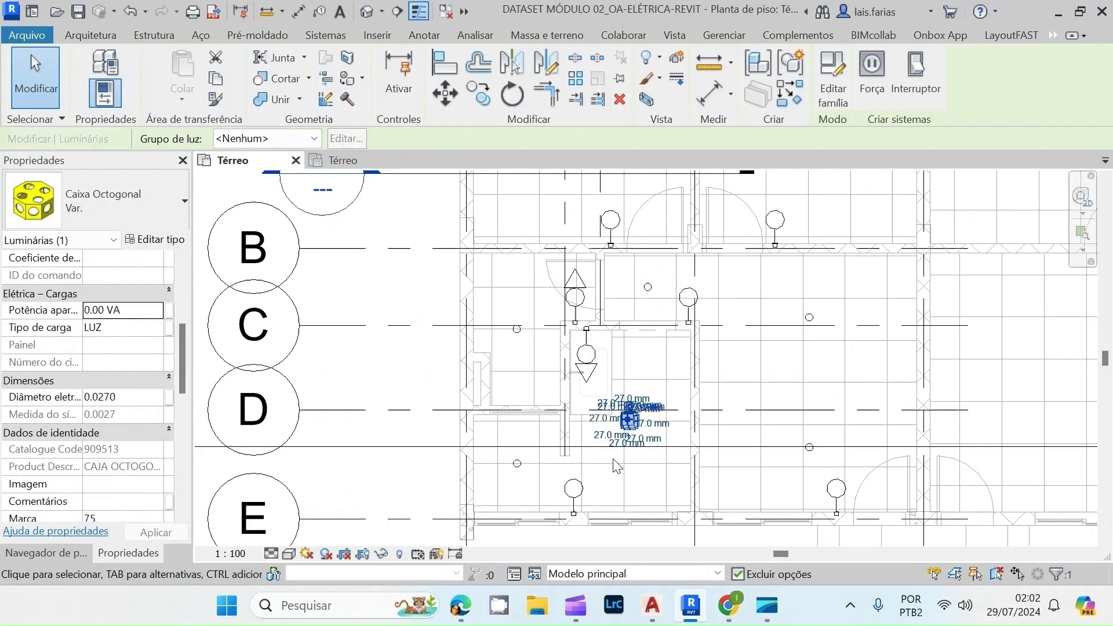
pyautogui.scroll(2, 612, 456)
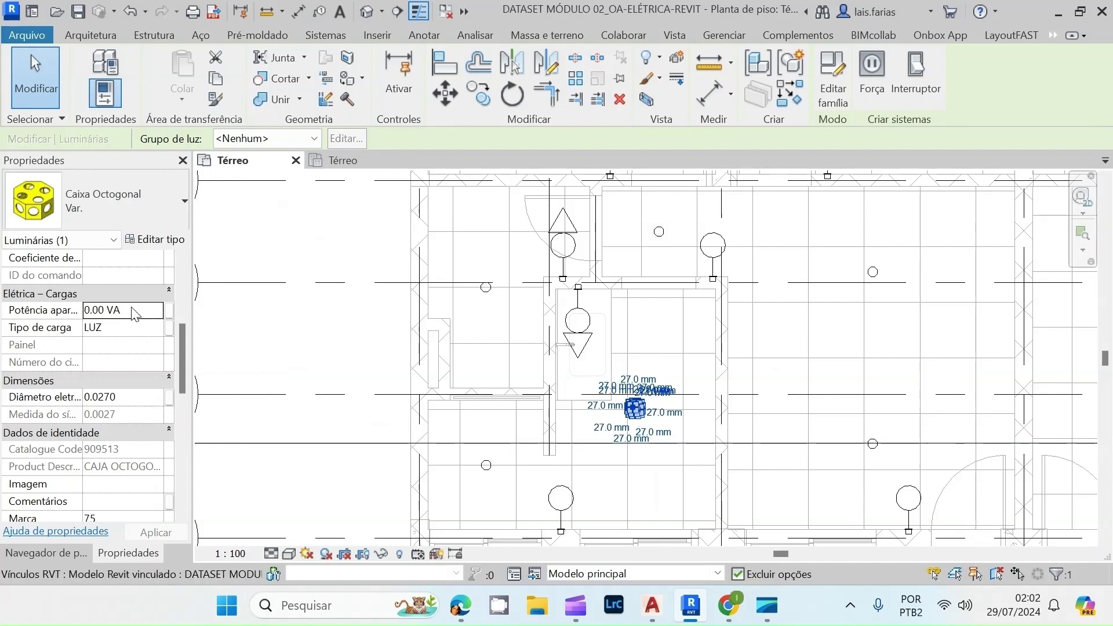
pyautogui.scroll(-6, 75, 472)
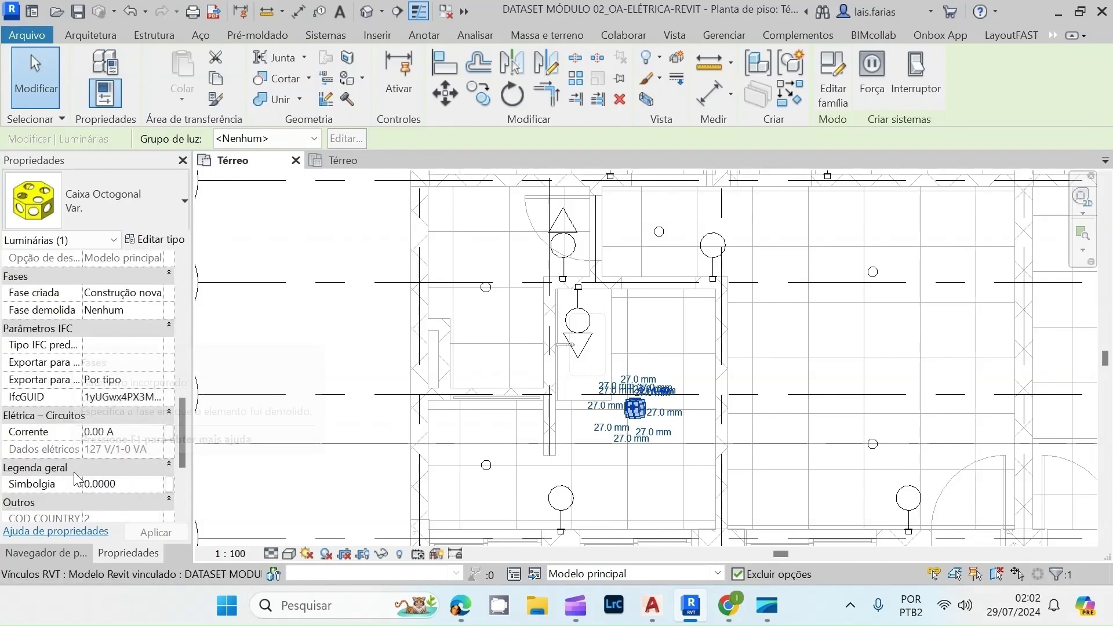
pyautogui.scroll(1, 75, 477)
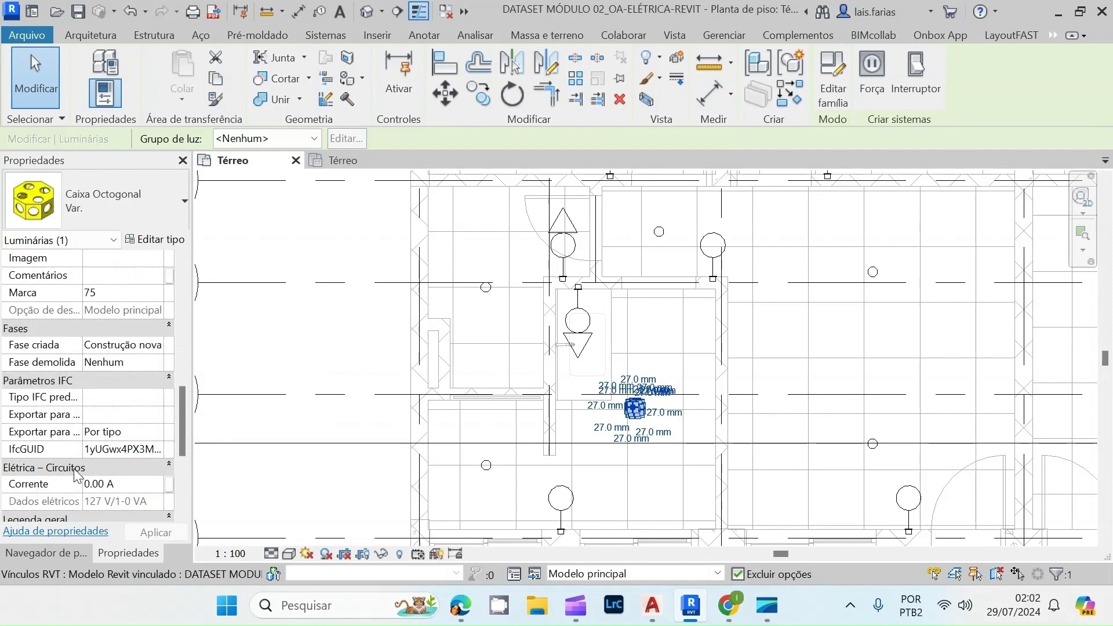
pyautogui.scroll(5, 75, 472)
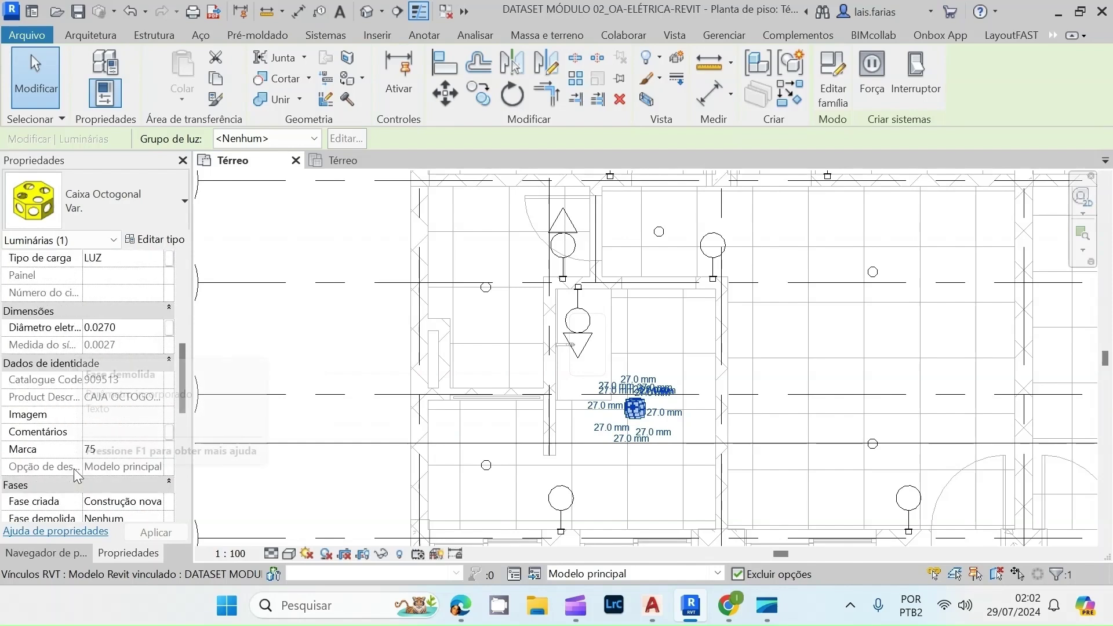
pyautogui.click(132, 364)
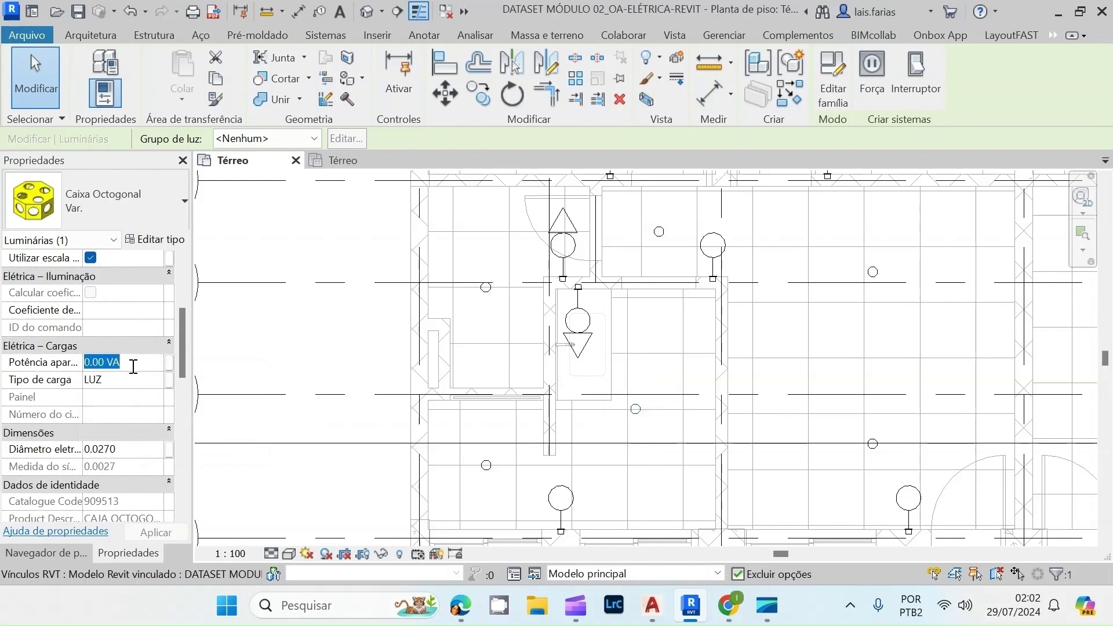
pyautogui.write('80')
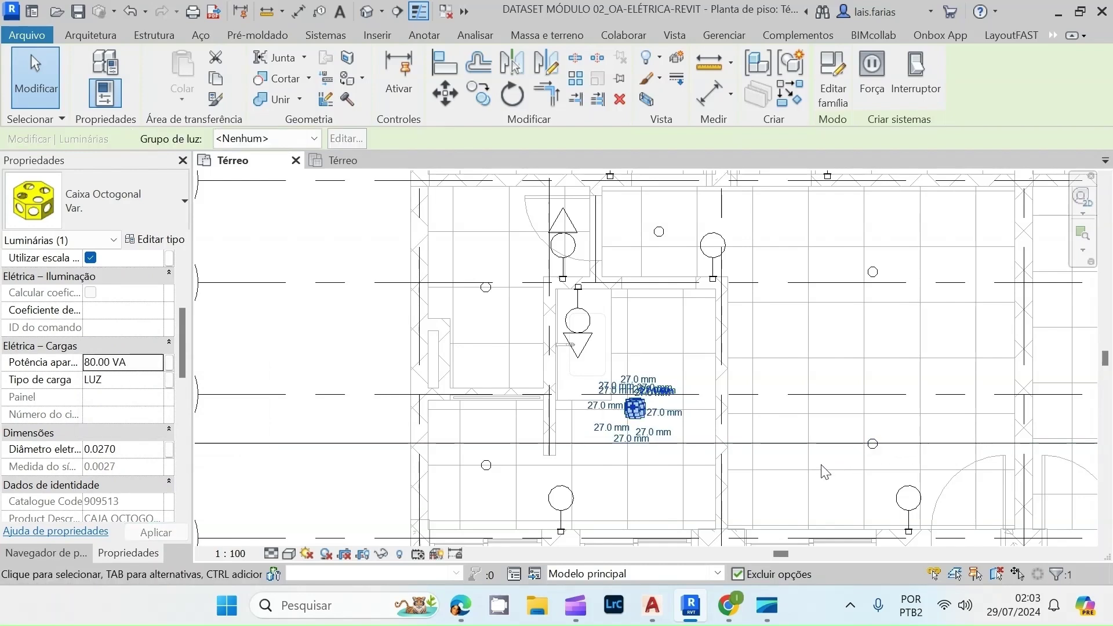
pyautogui.click(664, 523)
# - Set the Tecla of the single switch on the grid B wall, in the room between grids 1 and 4, to a
pyautogui.scroll(-5, 504, 357)
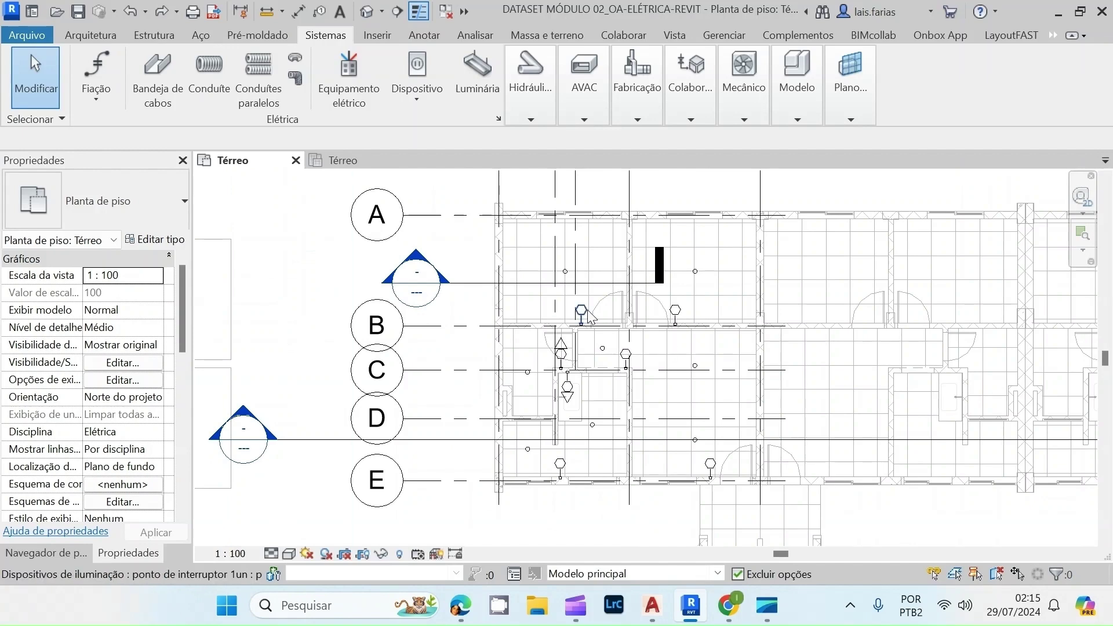
pyautogui.scroll(1, 674, 310)
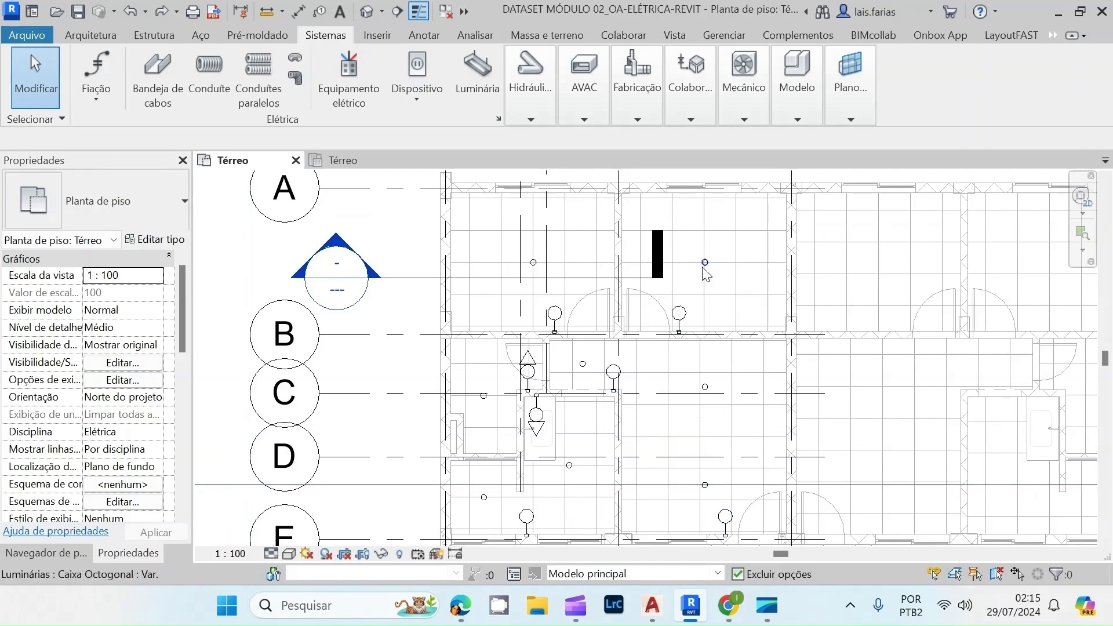
pyautogui.scroll(4, 565, 287)
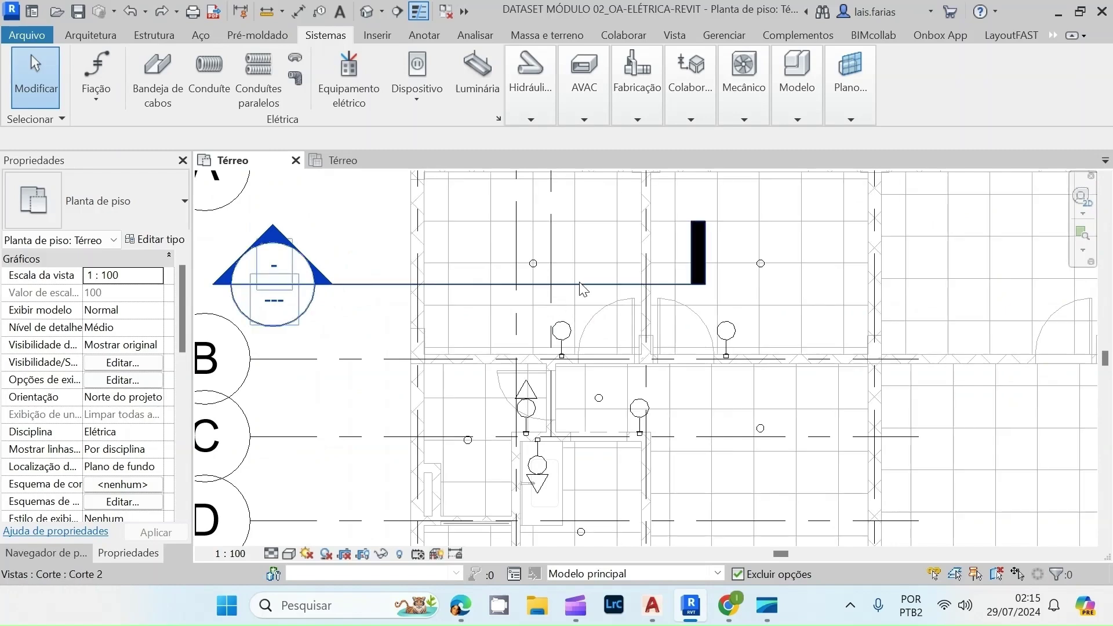
pyautogui.click(556, 364)
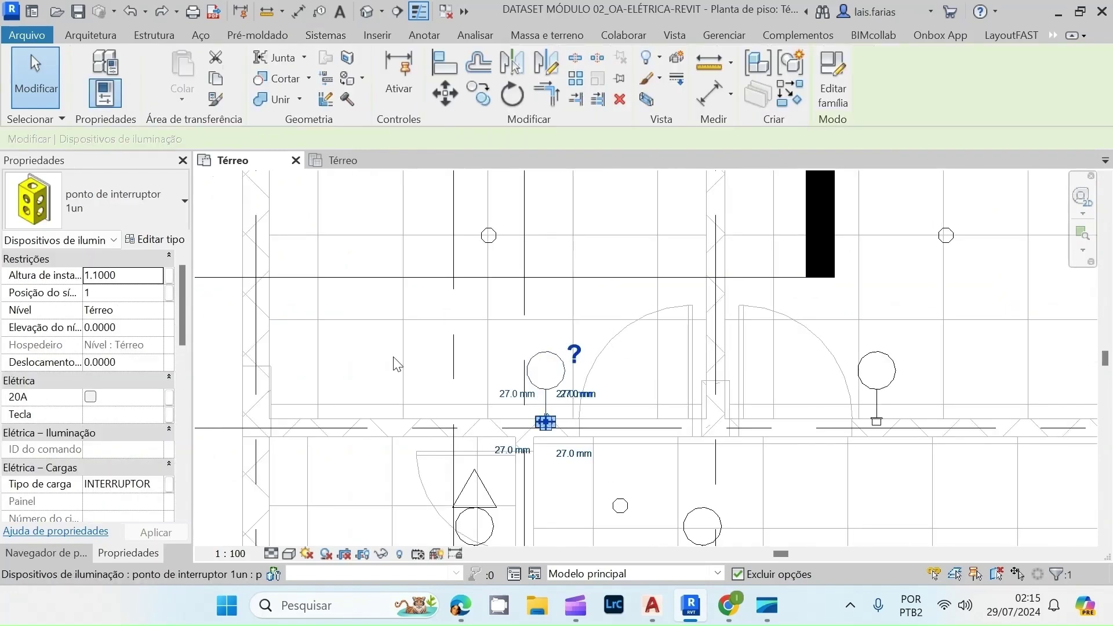
pyautogui.click(111, 414)
pyautogui.write('A')
pyautogui.press('BackSpace')
pyautogui.press('capslock')
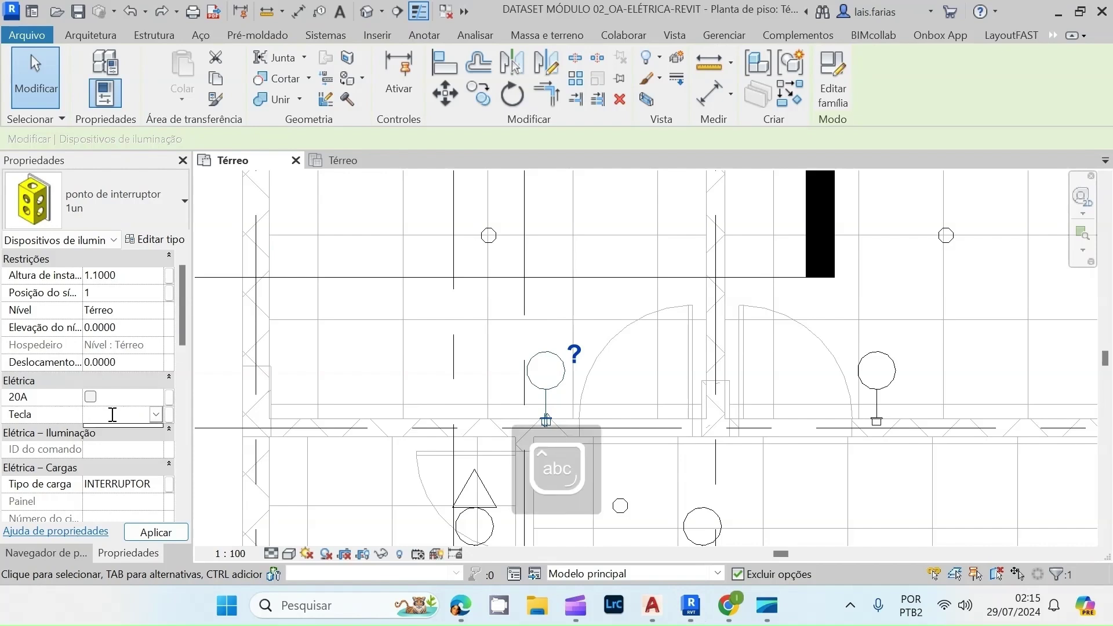
pyautogui.write('a')
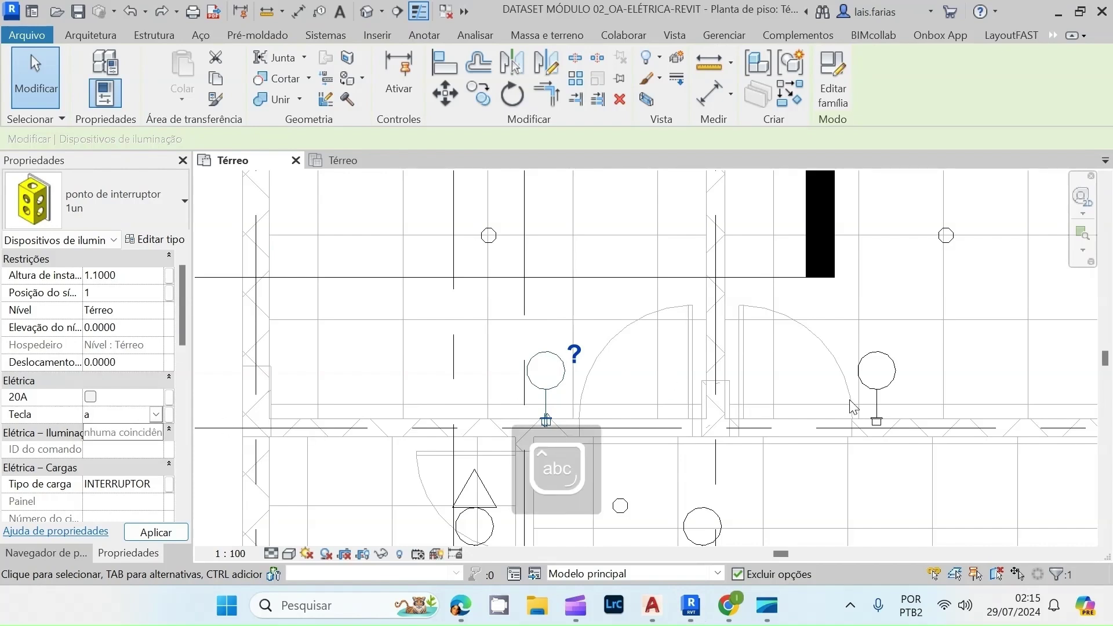
# - Set the Tecla of the single switch on the grid B wall, in the room between grids 4 and 5, to b
pyautogui.click(868, 397)
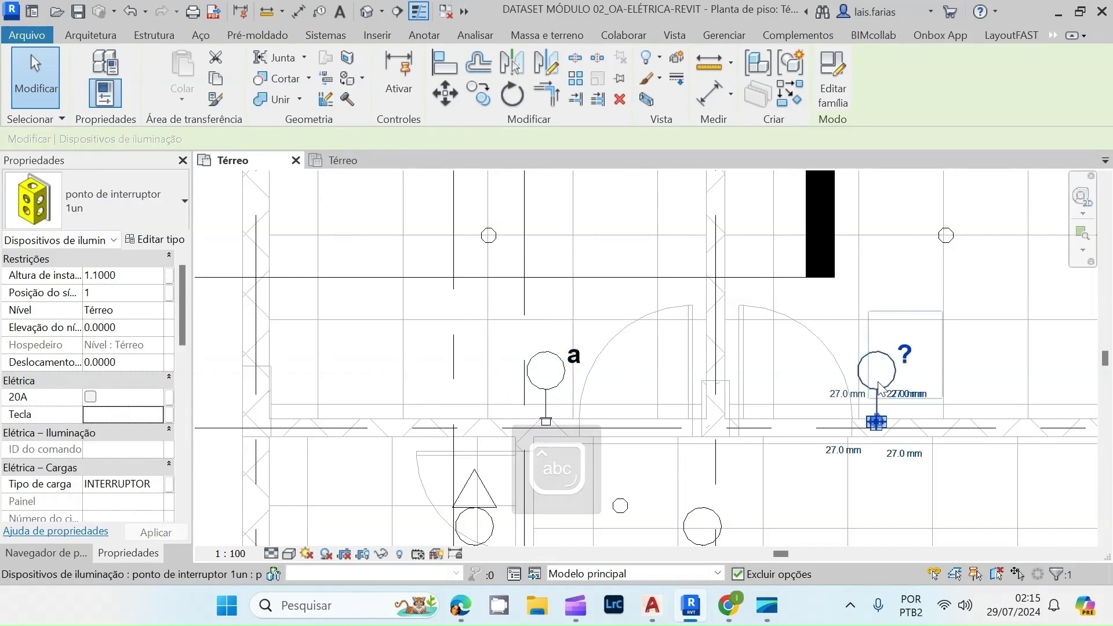
pyautogui.click(89, 415)
pyautogui.write('b')
# - Set the Tecla of the single switch beside the entrance door on the grid E wall to c
pyautogui.scroll(-5, 420, 378)
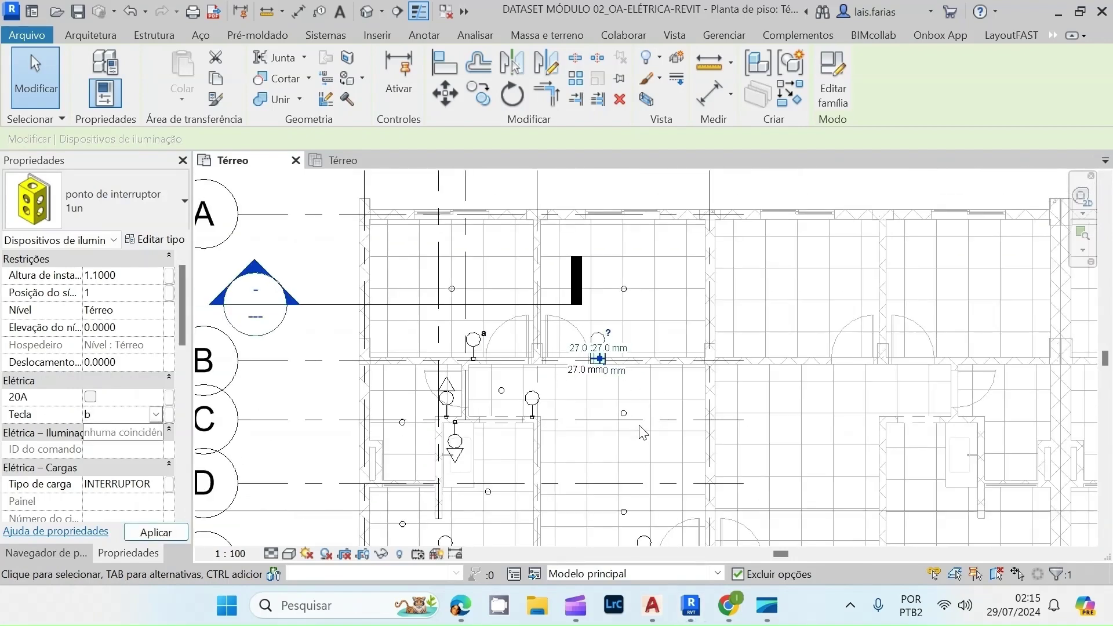
pyautogui.scroll(2, 635, 431)
pyautogui.click(619, 408)
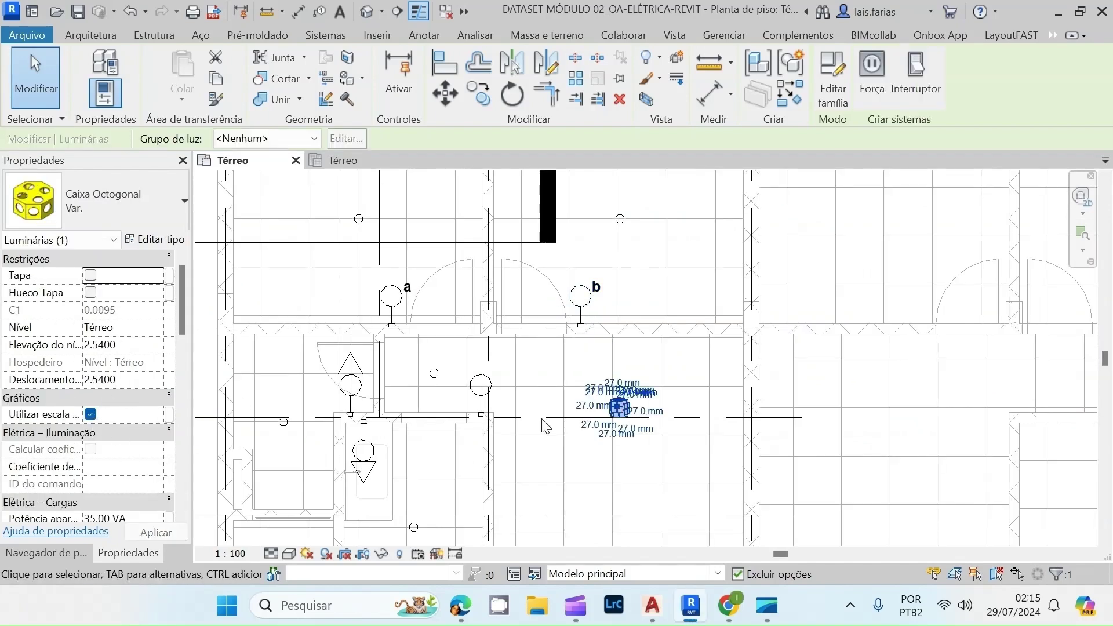
pyautogui.scroll(-3, 551, 371)
pyautogui.scroll(3, 591, 446)
pyautogui.click(580, 464)
pyautogui.click(105, 414)
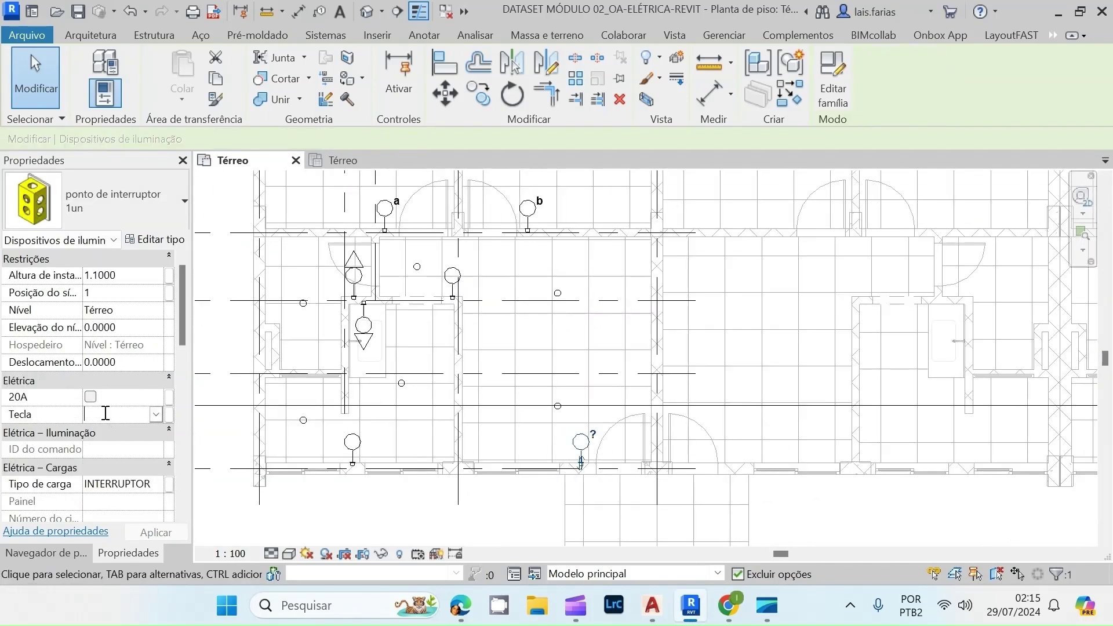
pyautogui.scroll(2, 378, 213)
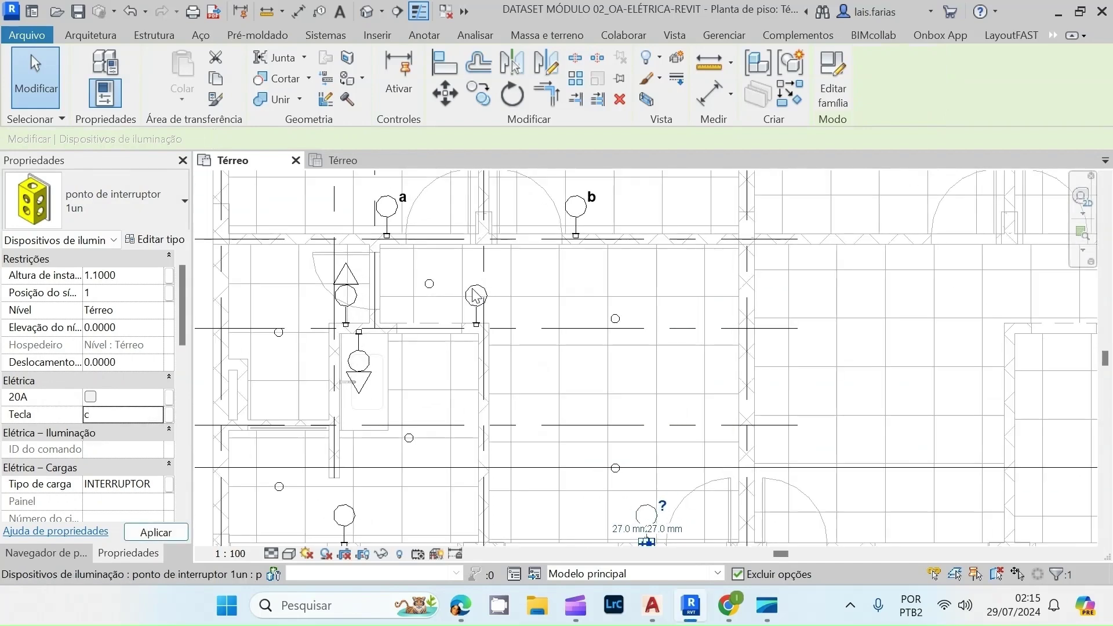
# - Set the Tecla of the single switch on the grid C wall beside grid 4 to d
pyautogui.click(476, 295)
pyautogui.click(95, 415)
pyautogui.write('d')
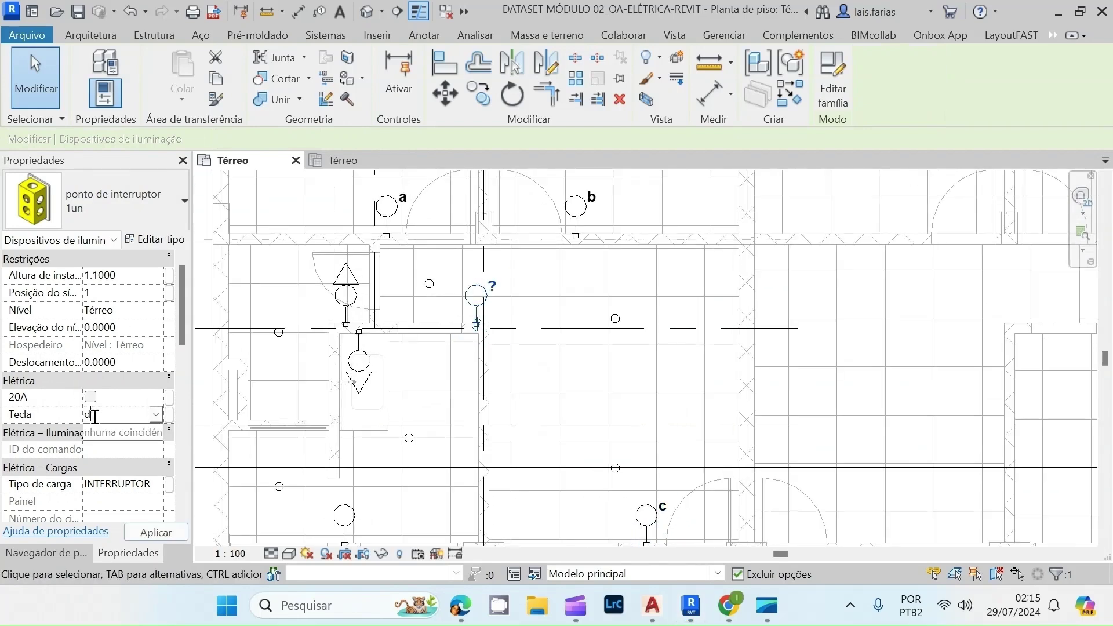
pyautogui.scroll(2, 410, 455)
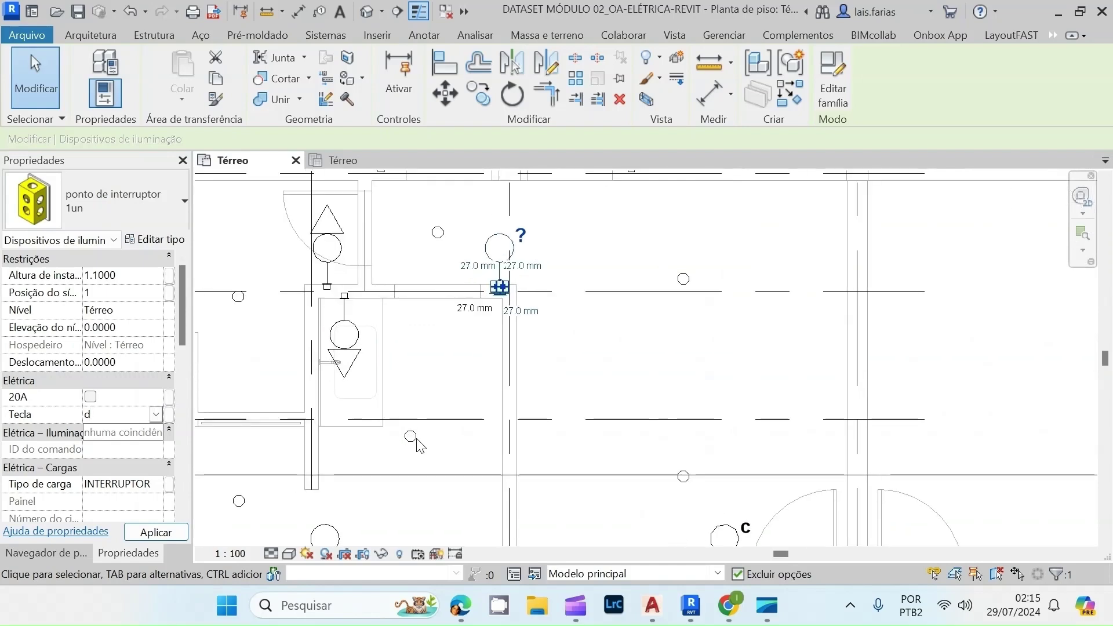
# - Set the Tecla of the combined socket and switch below grid C, above the sink counter, to e
pyautogui.click(409, 458)
pyautogui.click(344, 337)
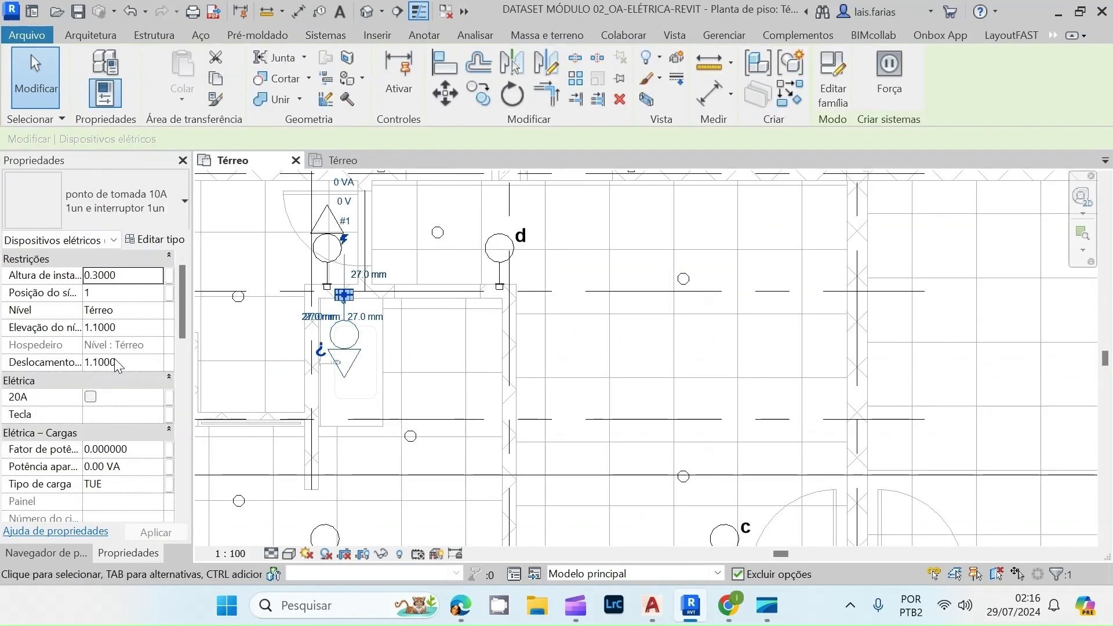
pyautogui.click(97, 414)
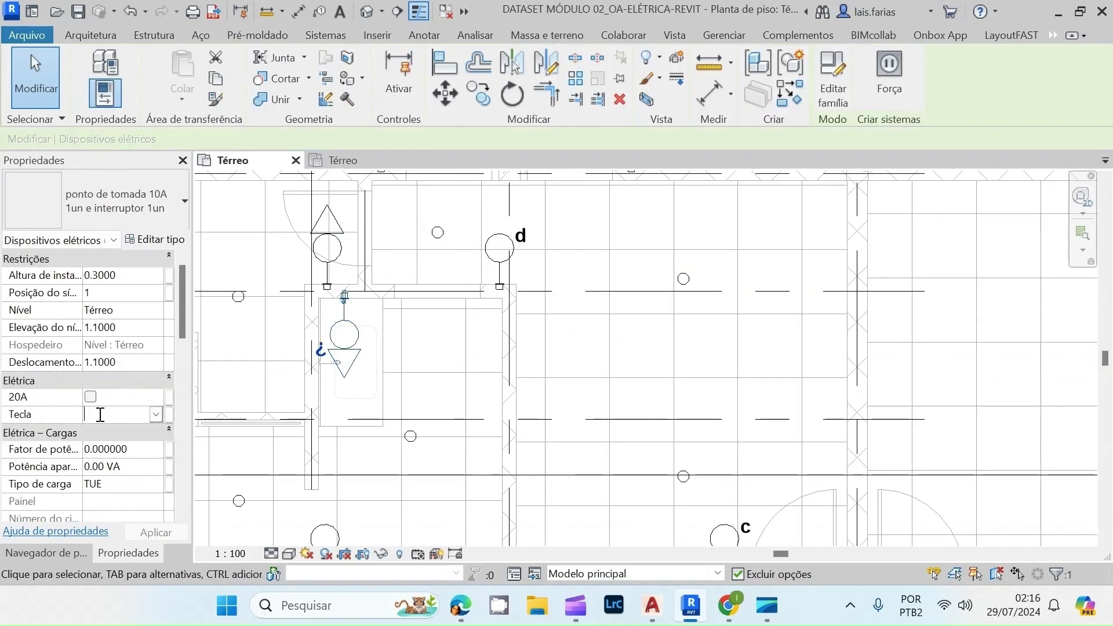
pyautogui.write('e')
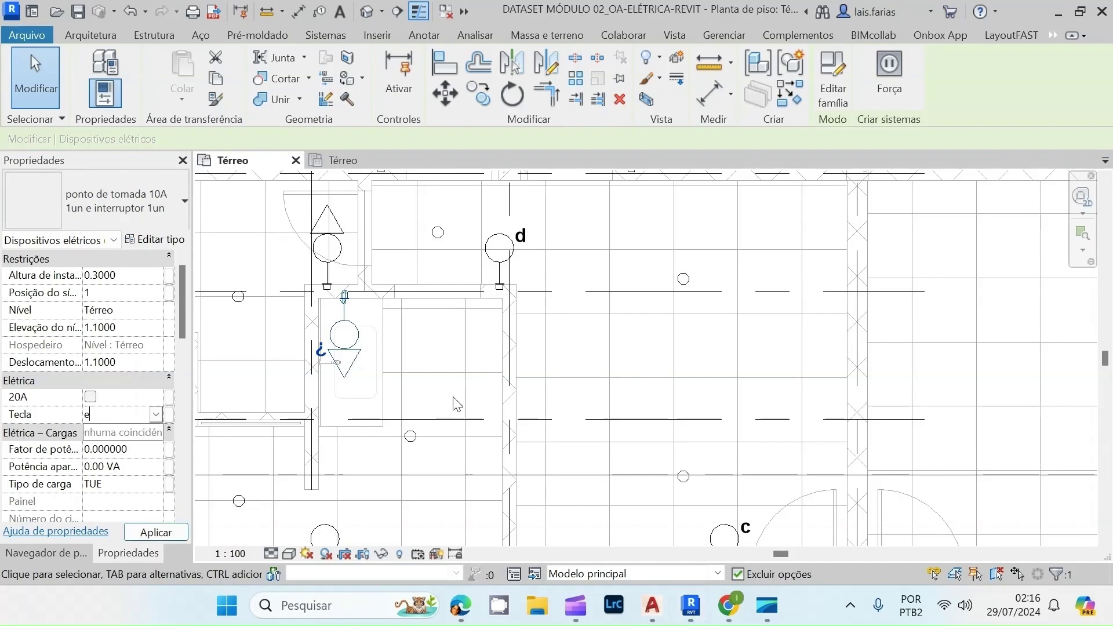
# - Set the Tecla of the combined socket and switch above grid C, between grids 2 and 3, to f
pyautogui.scroll(-2, 446, 403)
pyautogui.scroll(2, 355, 272)
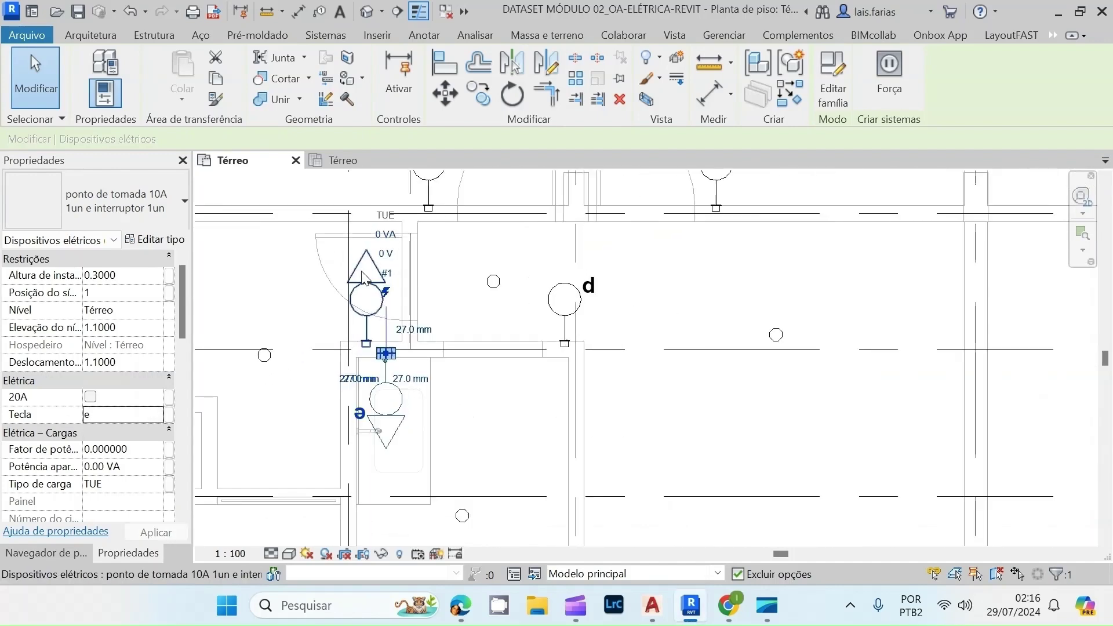
pyautogui.click(110, 415)
pyautogui.write('f')
# - Set the Tecla of the single switch on the grid E wall, between grids 1 and 4, to g
pyautogui.scroll(-3, 324, 452)
pyautogui.scroll(2, 326, 480)
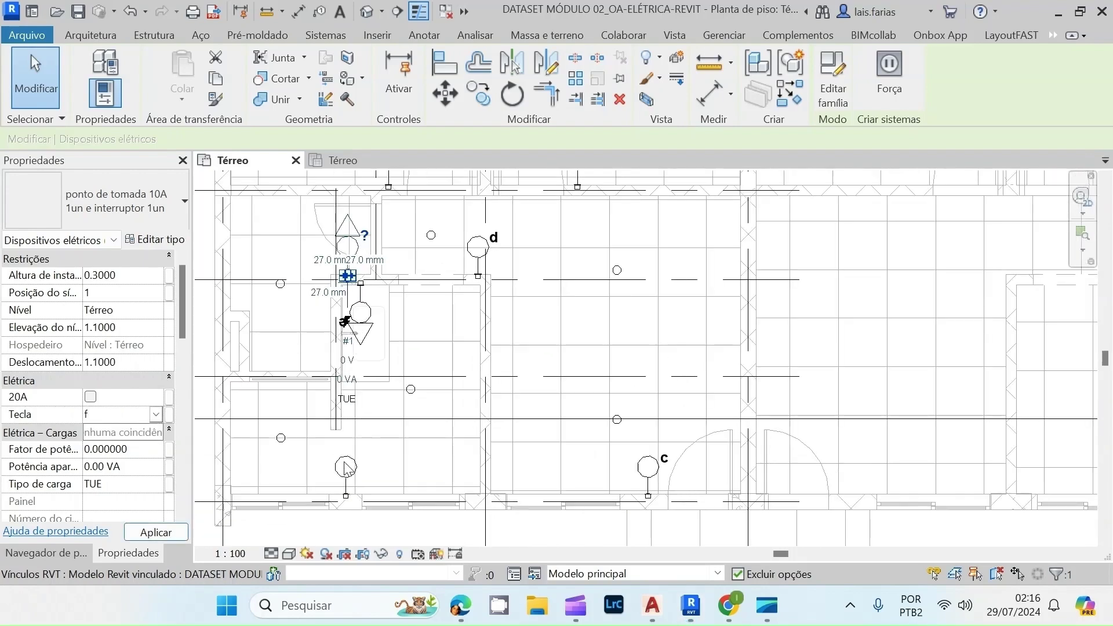
pyautogui.click(330, 484)
pyautogui.click(346, 467)
pyautogui.click(110, 416)
pyautogui.write('g')
pyautogui.scroll(-2, 407, 471)
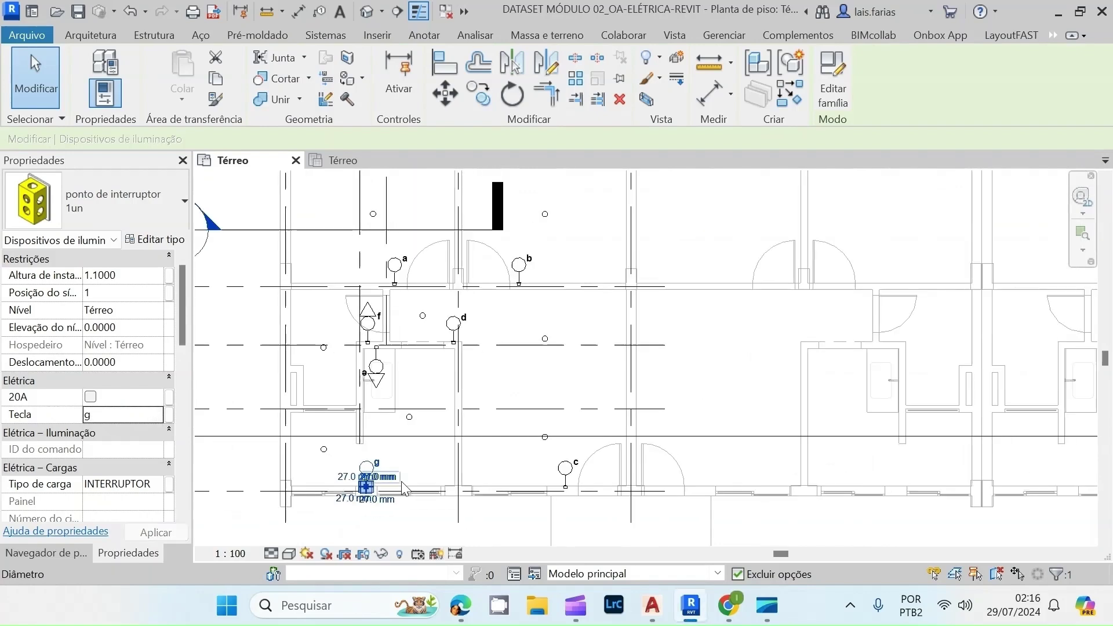
pyautogui.click(408, 465)
# - Create a switch system for the octagonal ceiling box in the room above grid B, between grids 1 and 4, controlled by switch a
pyautogui.scroll(1, 434, 306)
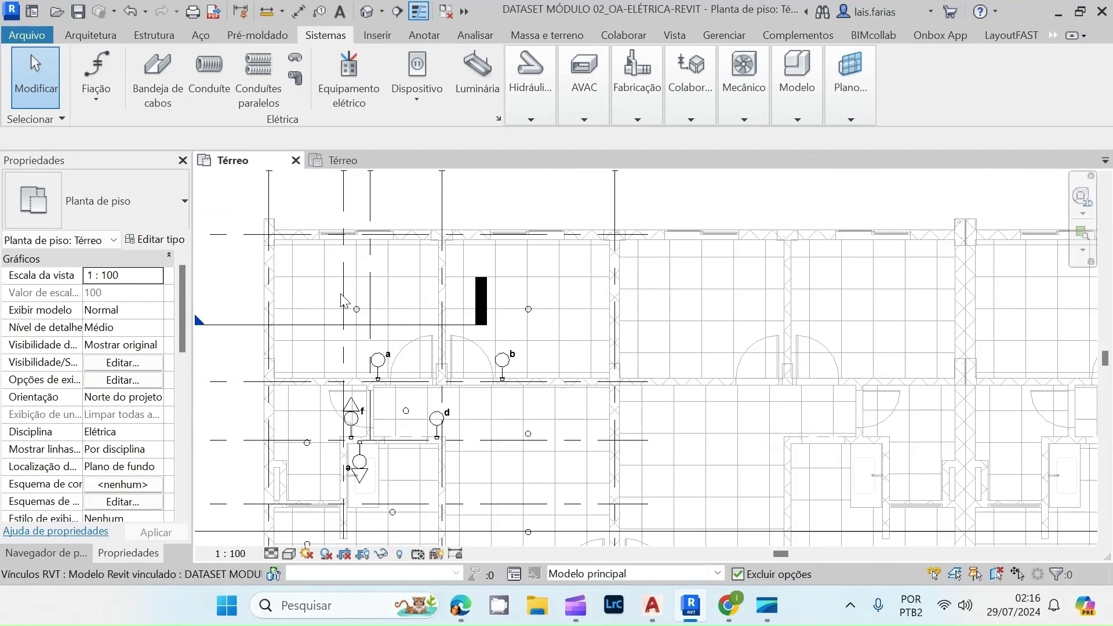
pyautogui.scroll(2, 355, 311)
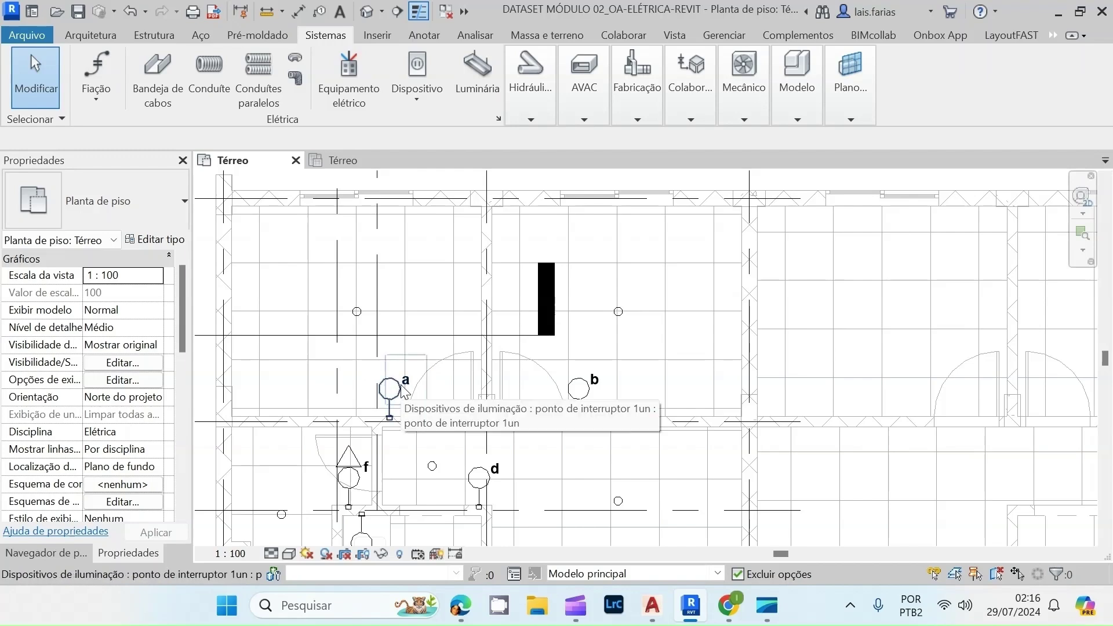
pyautogui.click(358, 320)
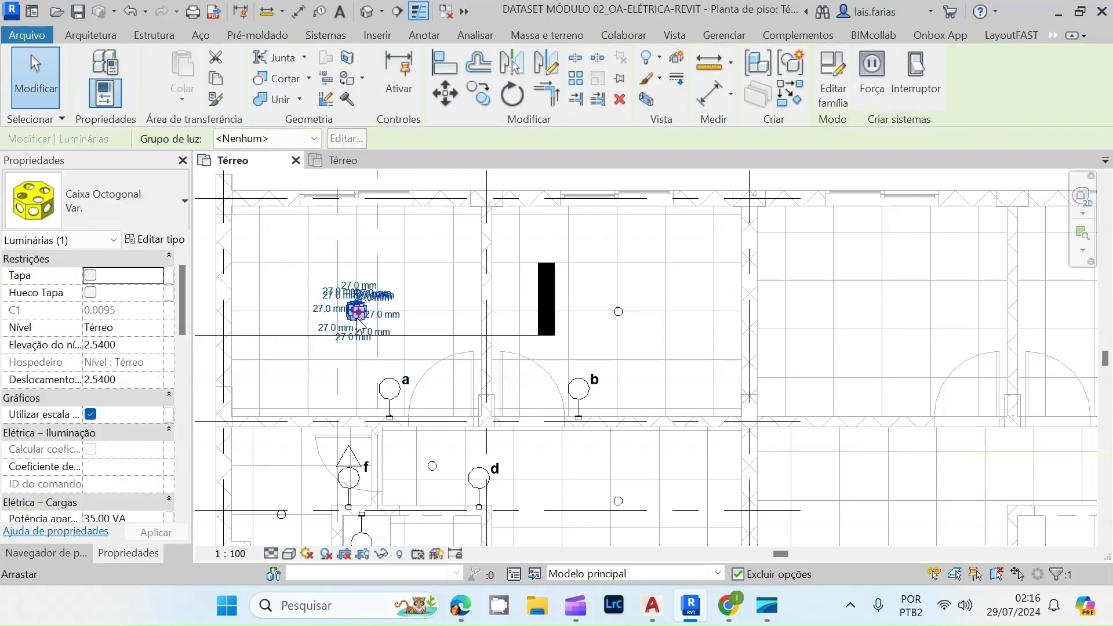
pyautogui.click(918, 72)
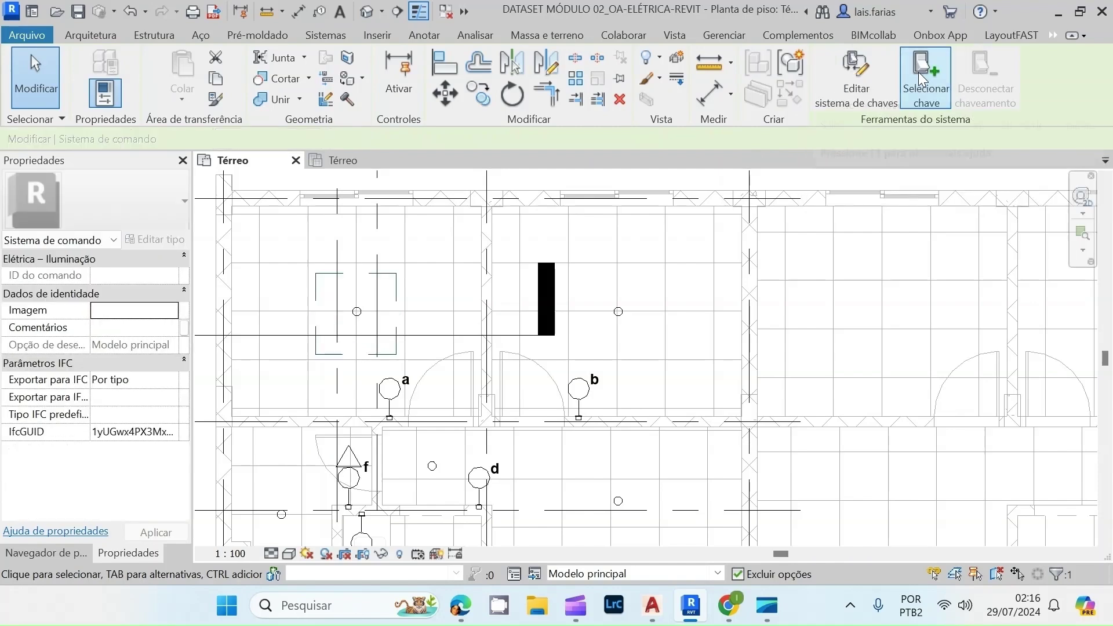
pyautogui.click(919, 73)
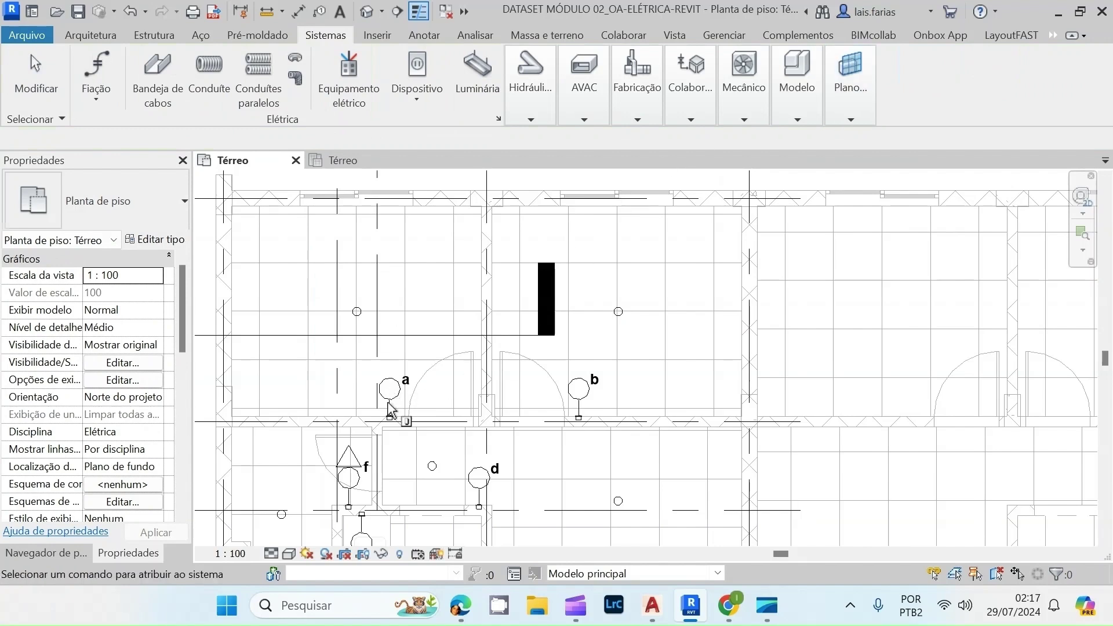
pyautogui.scroll(3, 388, 407)
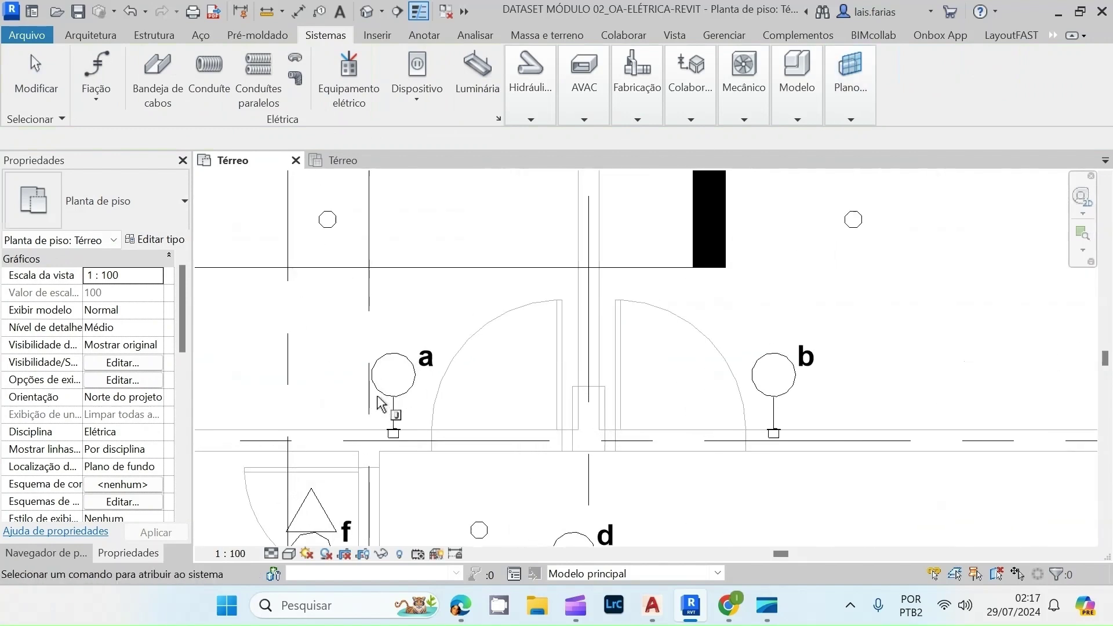
pyautogui.scroll(2, 380, 397)
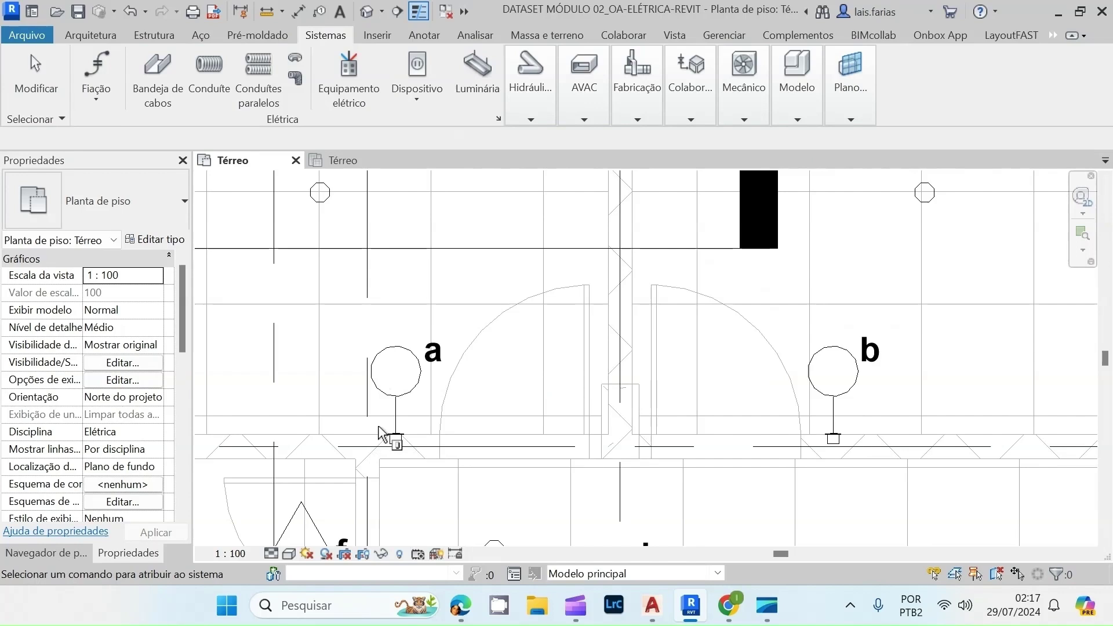
pyautogui.scroll(4, 400, 442)
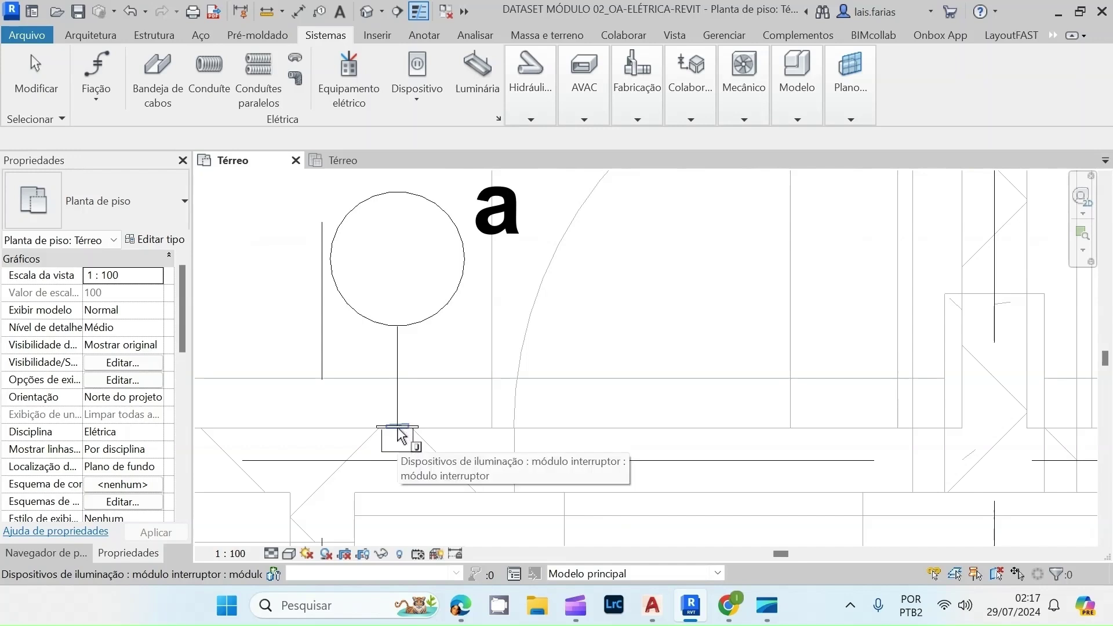
pyautogui.scroll(4, 400, 436)
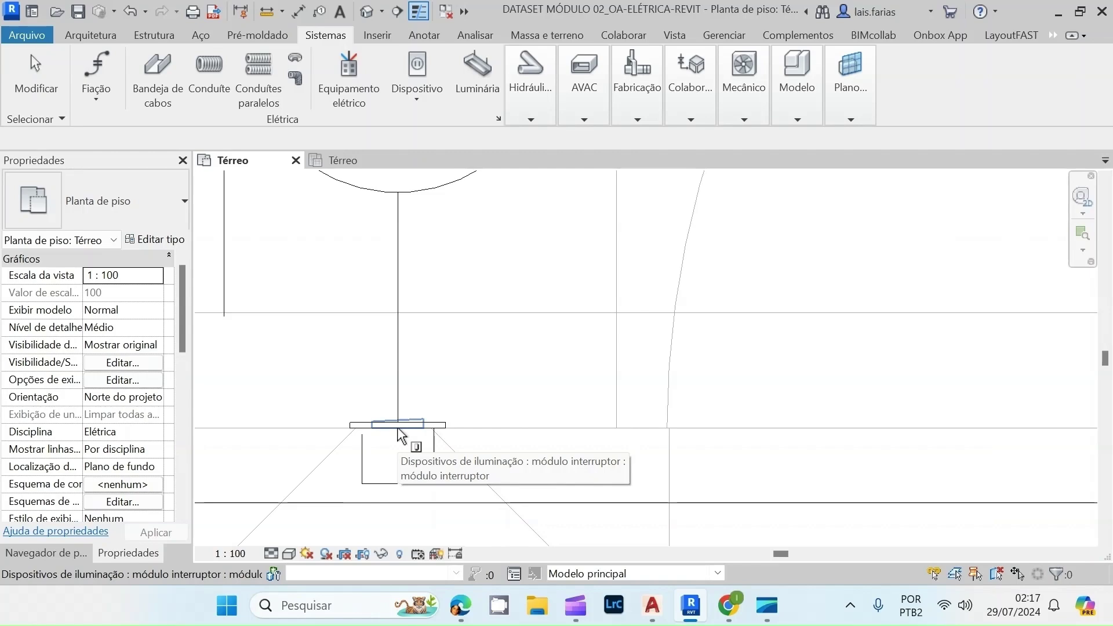
pyautogui.click(400, 436)
# - Create a switch system for the octagonal ceiling box in the room above grid B, between grids 4 and 5, controlled by switch b
pyautogui.scroll(-5, 371, 406)
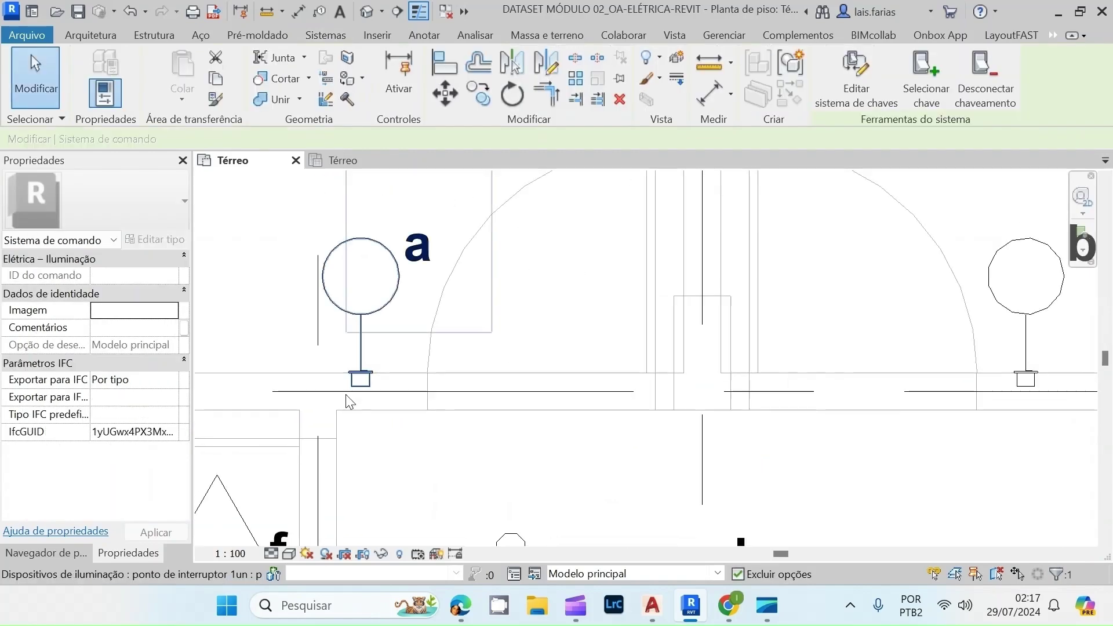
pyautogui.scroll(-3, 347, 399)
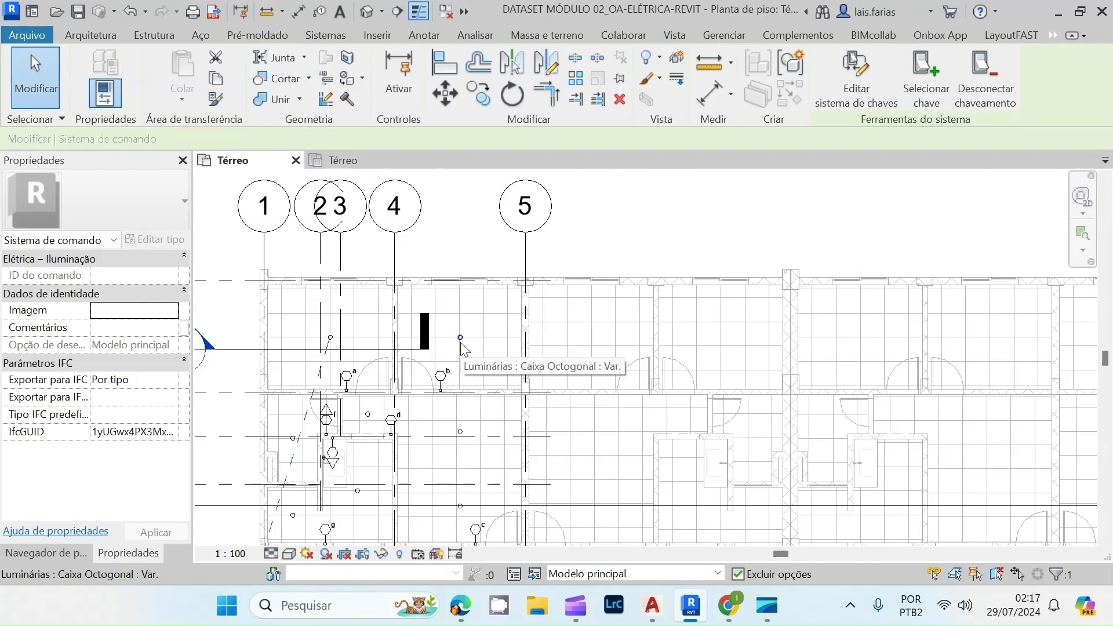
pyautogui.click(461, 344)
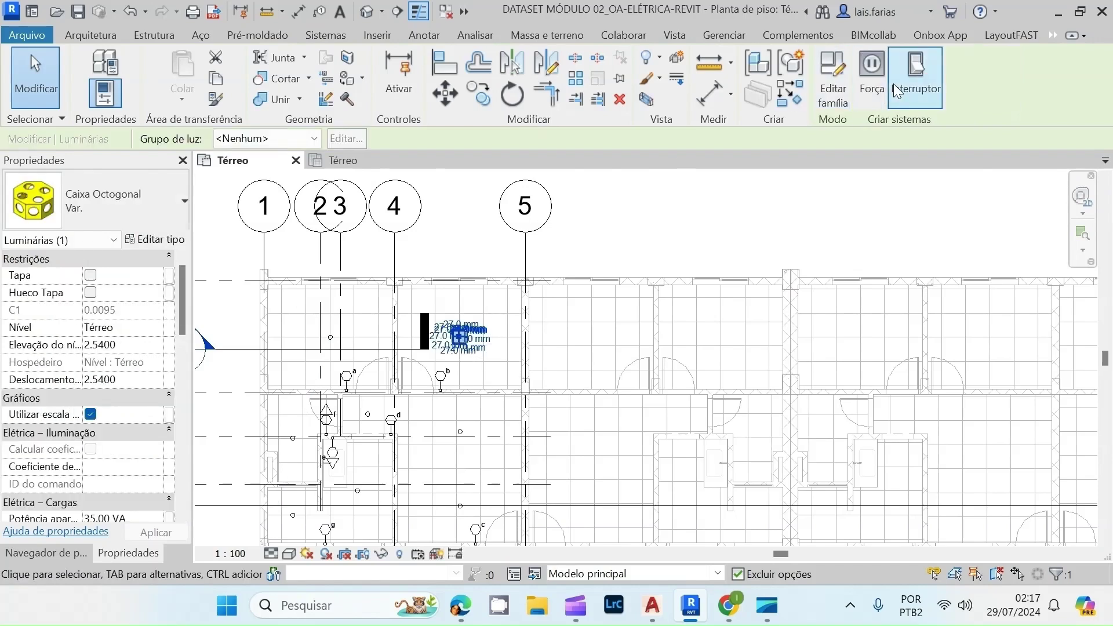
pyautogui.click(918, 72)
pyautogui.click(926, 68)
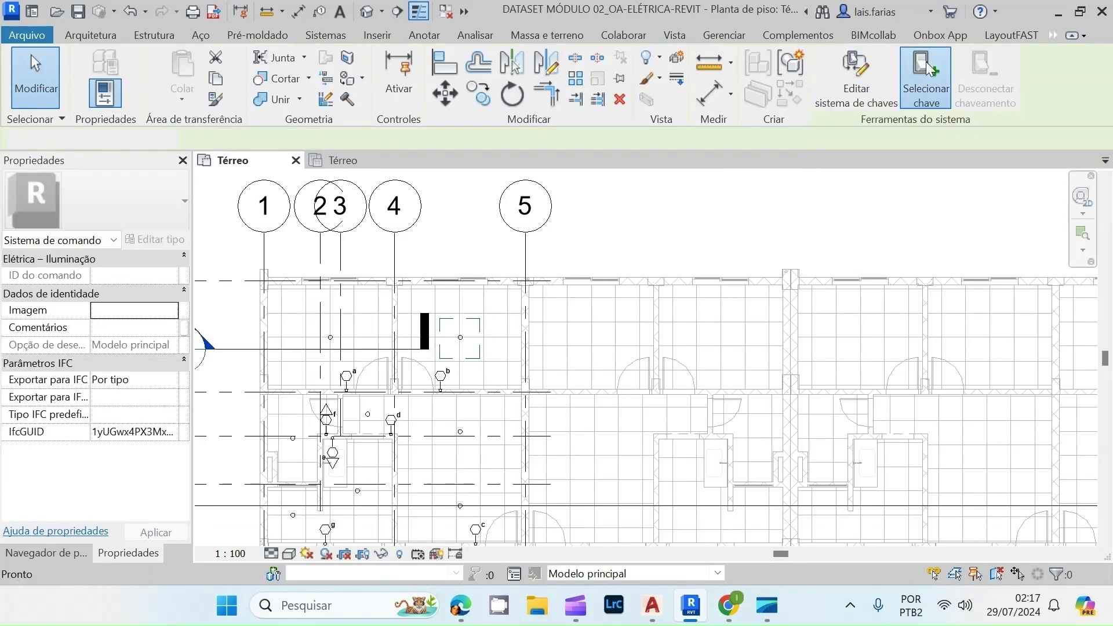
pyautogui.scroll(5, 442, 398)
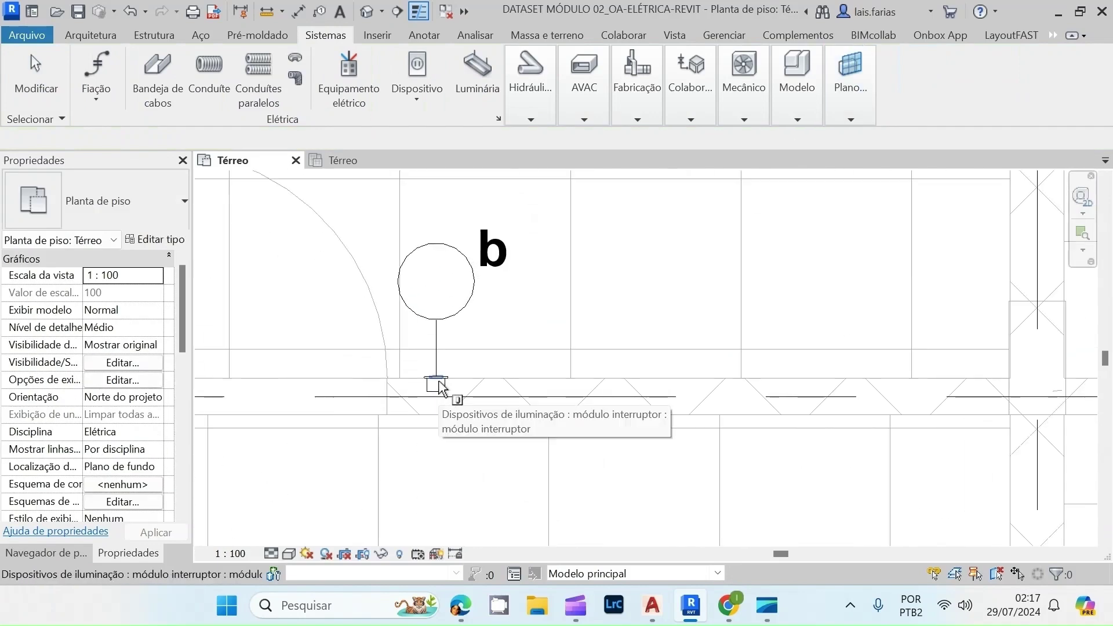
pyautogui.click(442, 387)
pyautogui.scroll(-4, 545, 261)
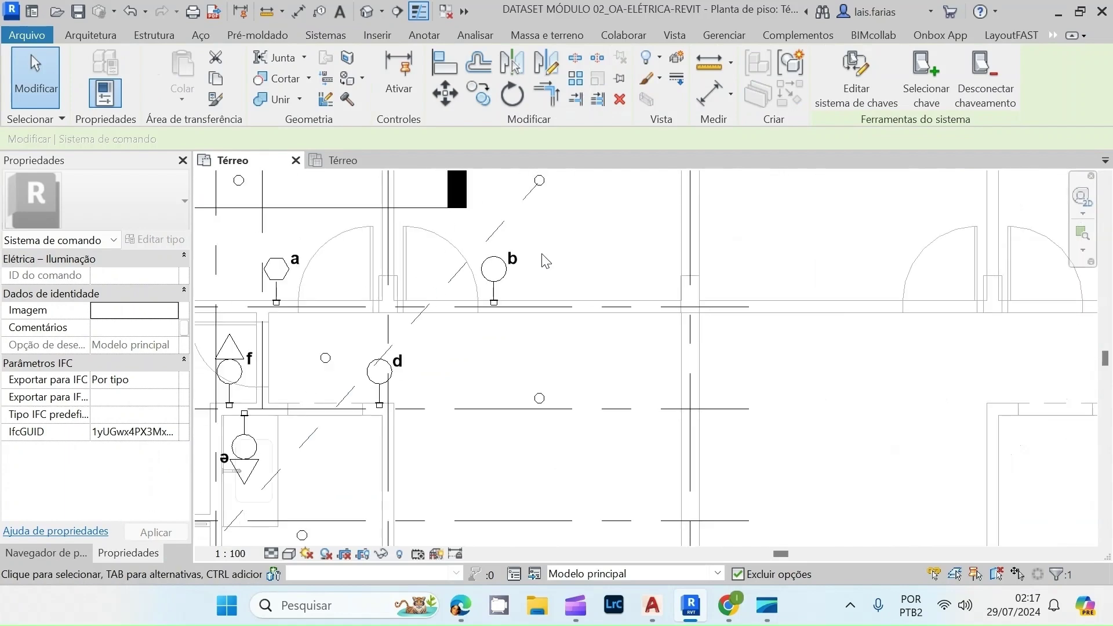
pyautogui.scroll(-3, 546, 261)
pyautogui.scroll(3, 559, 404)
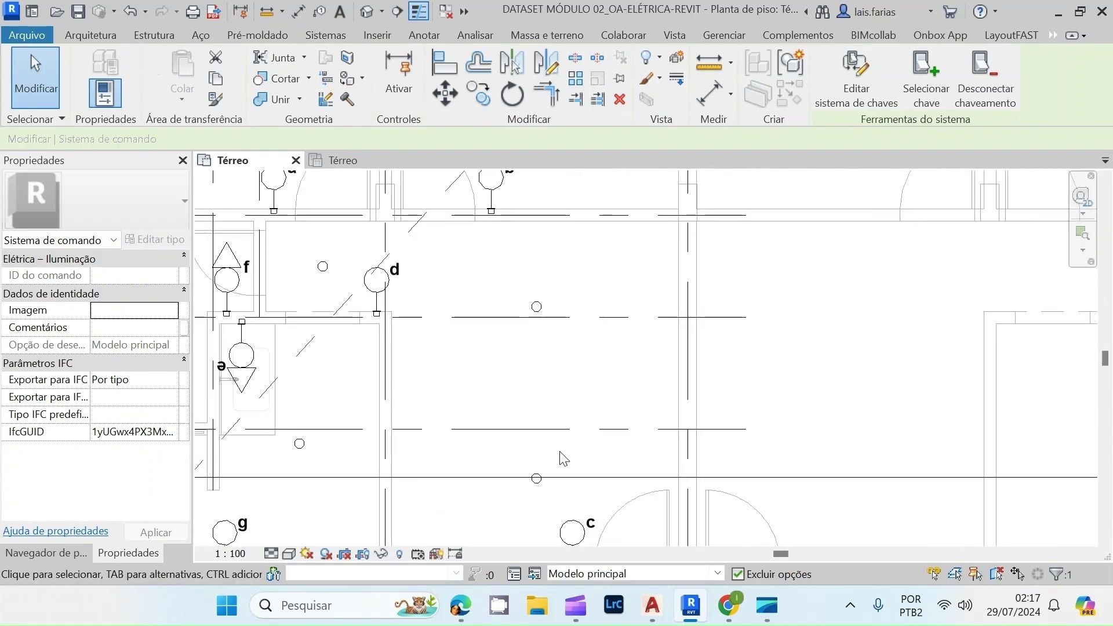
pyautogui.press('Escape')
# - Create a switch system for the octagonal ceiling box near grid C, between grids 4 and 5, and assign switch c to it
pyautogui.scroll(-2, 526, 272)
pyautogui.click(532, 295)
pyautogui.press('Escape')
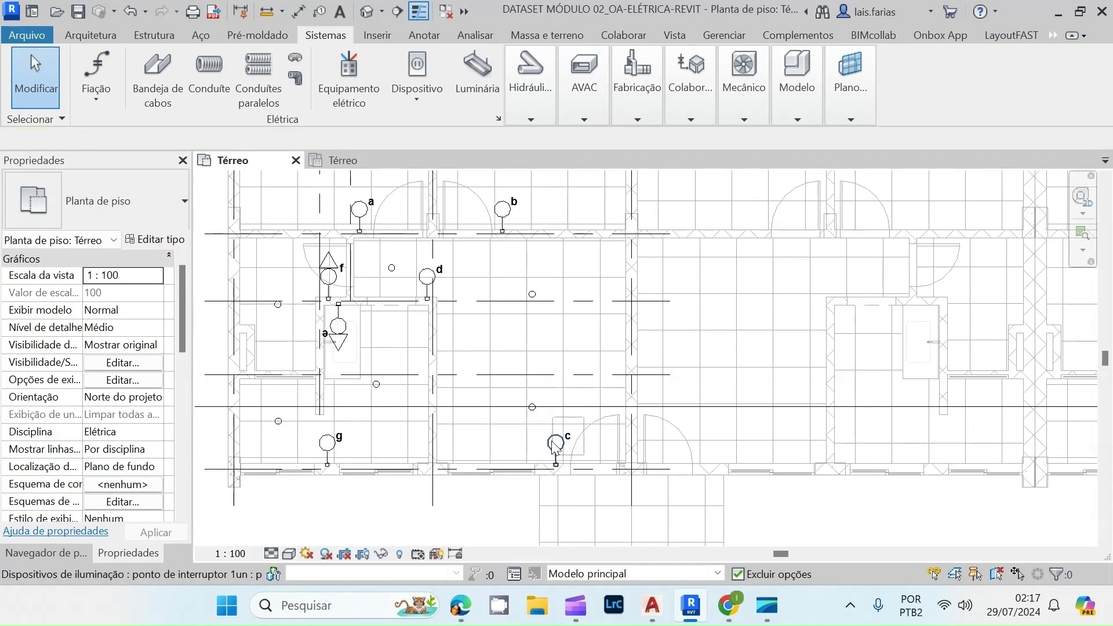
pyautogui.click(537, 295)
pyautogui.click(909, 81)
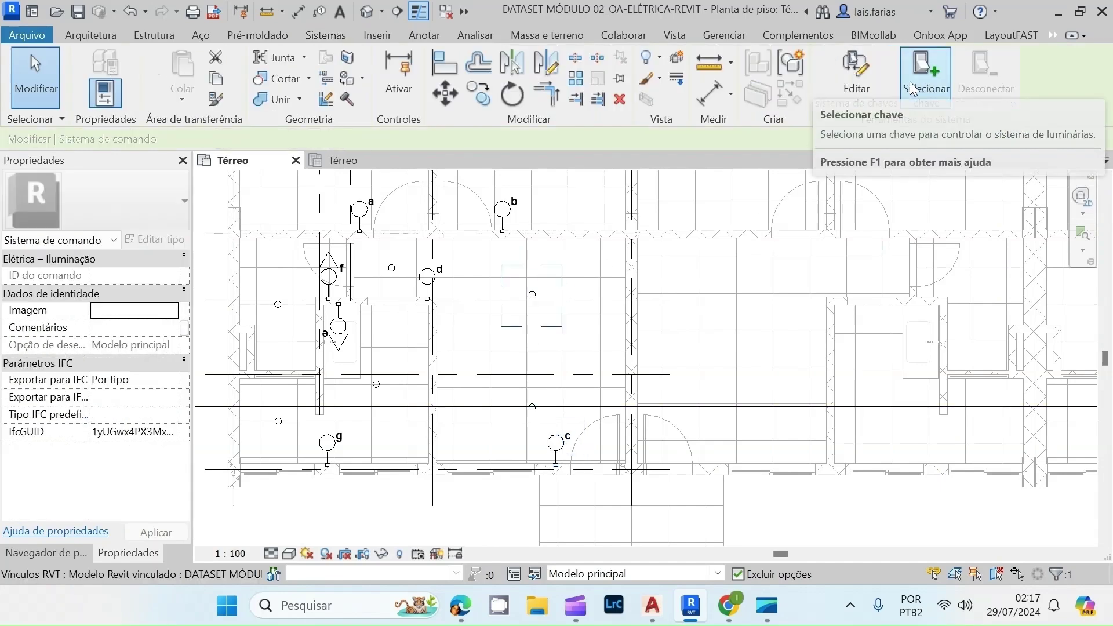
pyautogui.click(909, 83)
pyautogui.scroll(5, 560, 464)
pyautogui.click(552, 470)
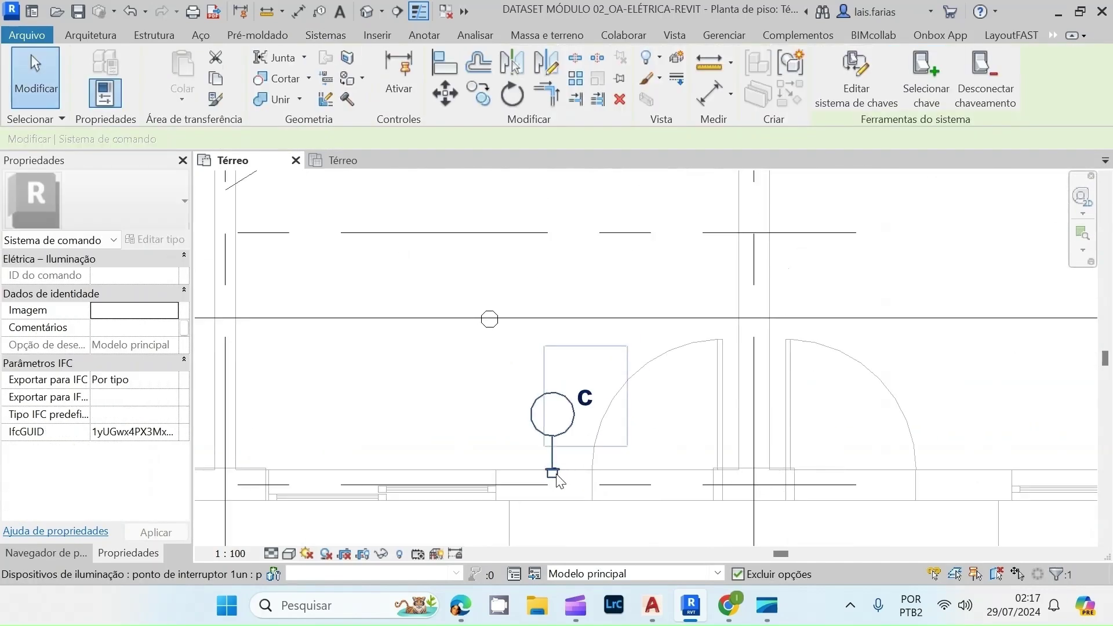
# - Create a switch system for the octagonal ceiling box between grids D and E, in the entrance room, and pick switch c for it
pyautogui.scroll(-5, 539, 406)
pyautogui.click(534, 410)
pyautogui.click(906, 75)
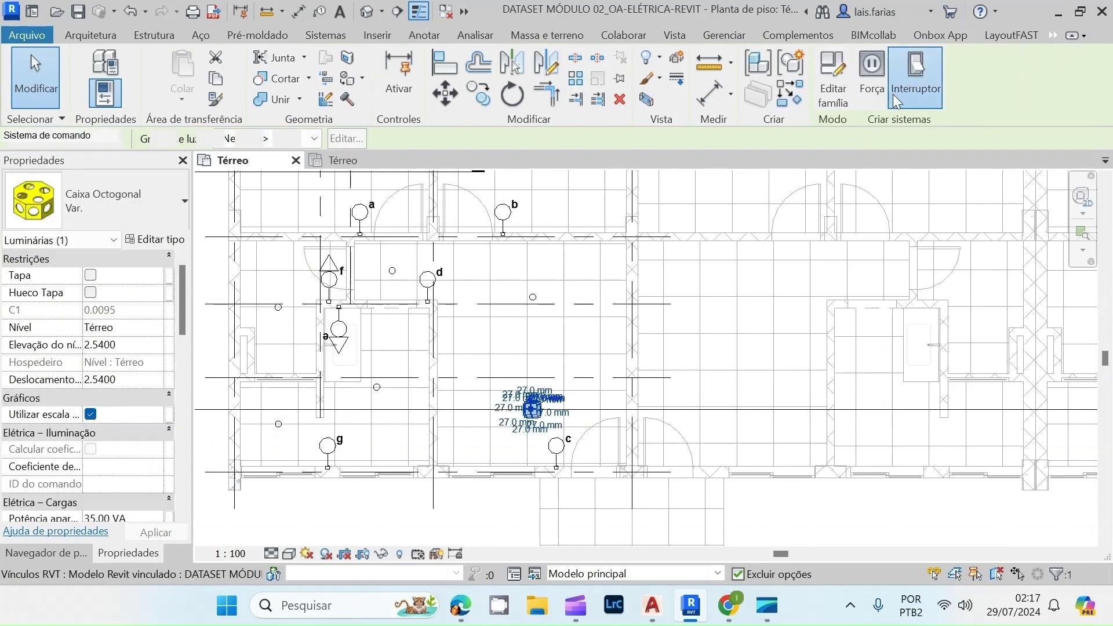
pyautogui.scroll(5, 521, 469)
pyautogui.click(521, 470)
# - Create a switch system for the octagonal ceiling box between grids B and C, beside grid 4, controlled by switch d
pyautogui.scroll(-6, 580, 458)
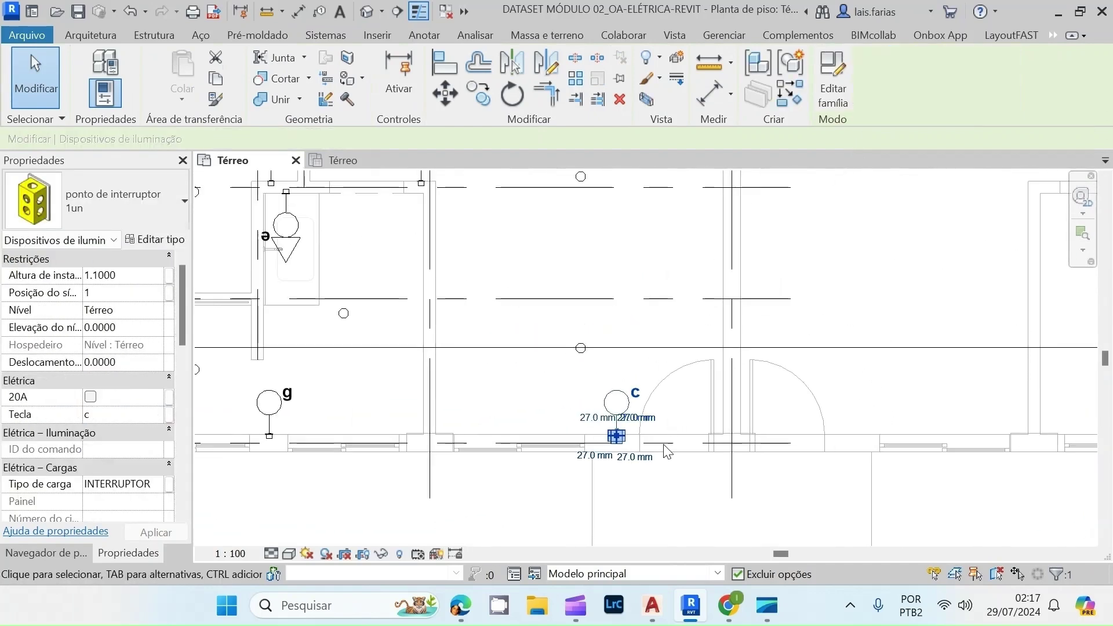
pyautogui.scroll(3, 635, 355)
pyautogui.scroll(4, 635, 356)
pyautogui.click(495, 329)
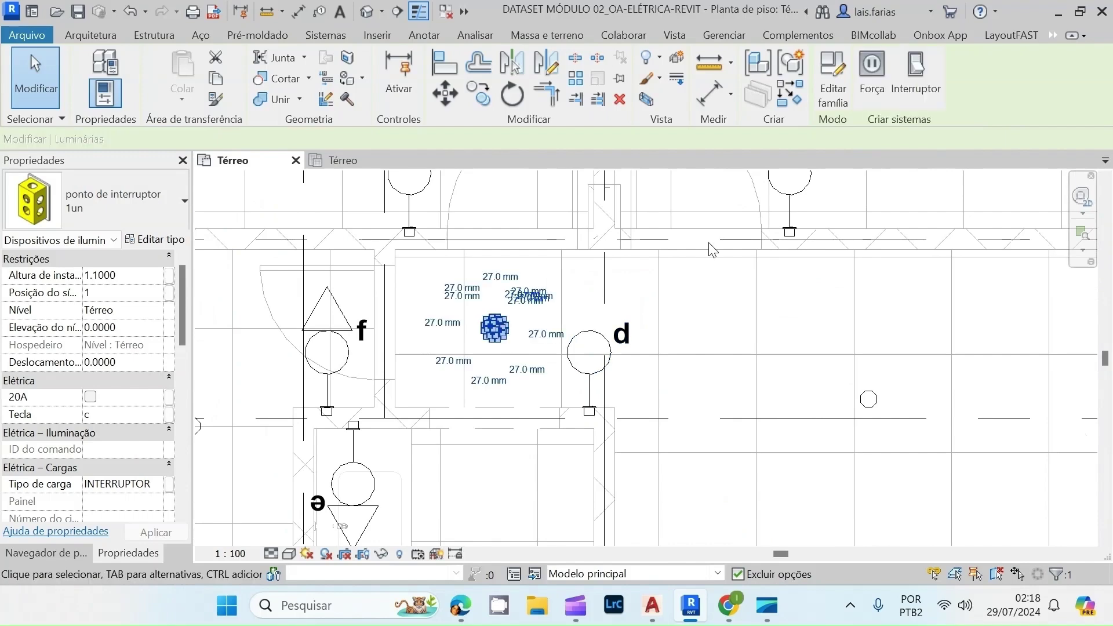
pyautogui.click(915, 79)
pyautogui.click(914, 88)
pyautogui.click(589, 352)
pyautogui.scroll(-4, 603, 400)
pyautogui.scroll(3, 603, 403)
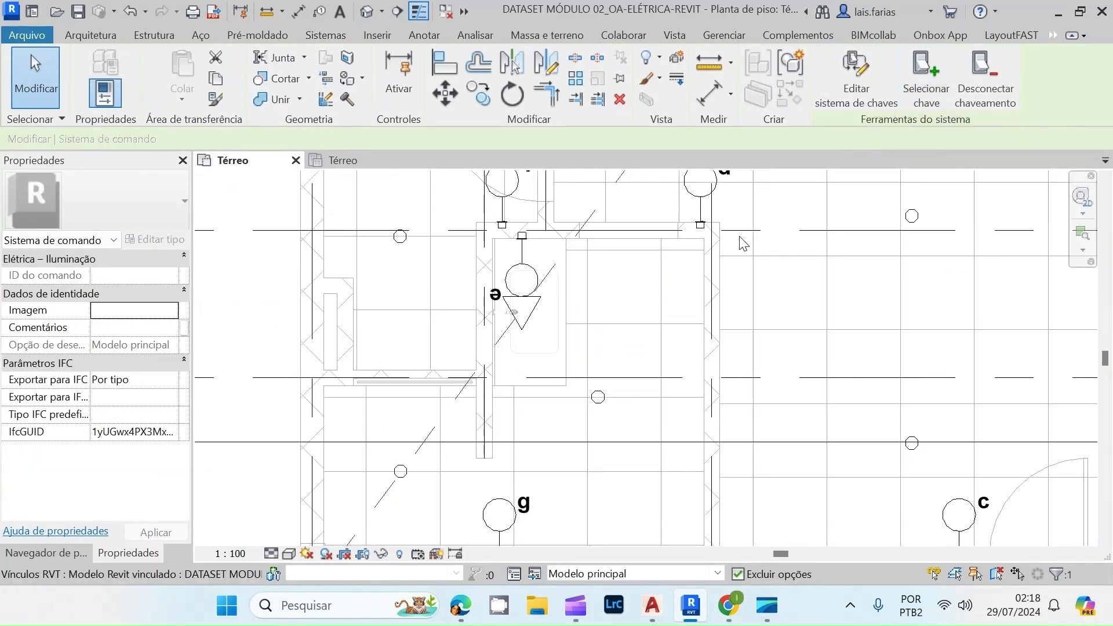
pyautogui.press('Escape')
# - Create a switch system for the octagonal ceiling box near grid D in the sink counter room, controlled by the combined socket and switch e
pyautogui.click(599, 398)
pyautogui.click(916, 61)
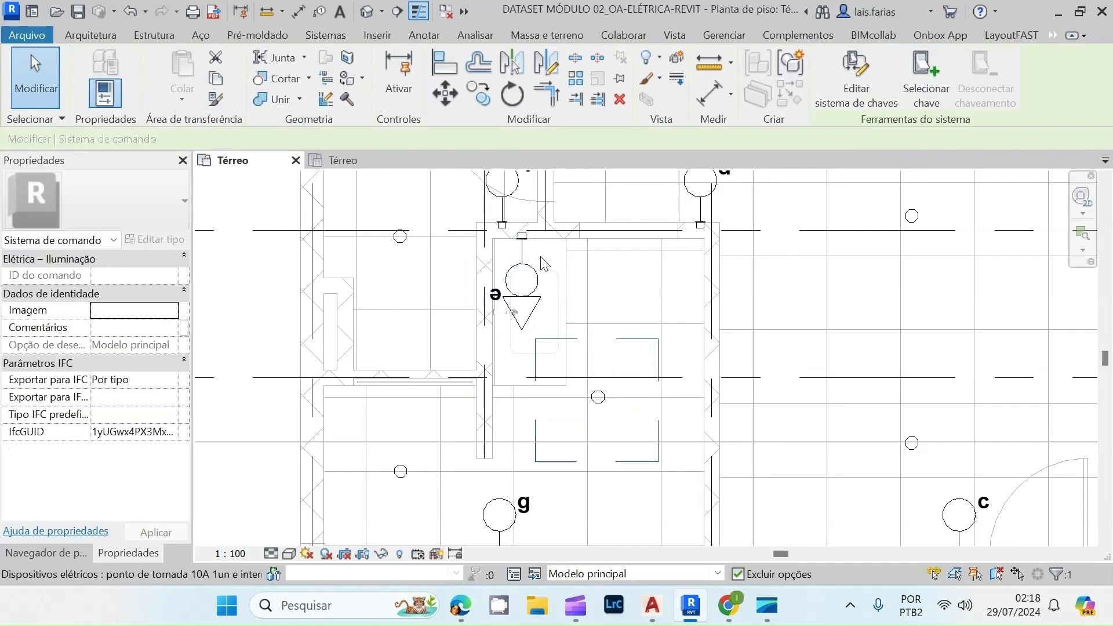
pyautogui.click(925, 75)
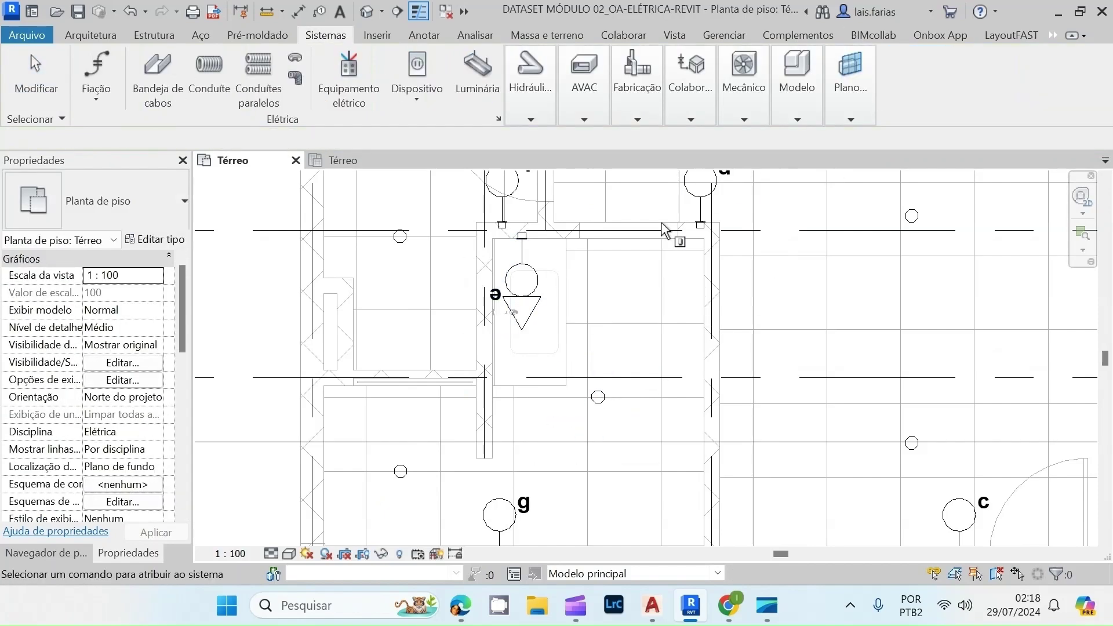
pyautogui.click(522, 253)
pyautogui.scroll(-4, 550, 362)
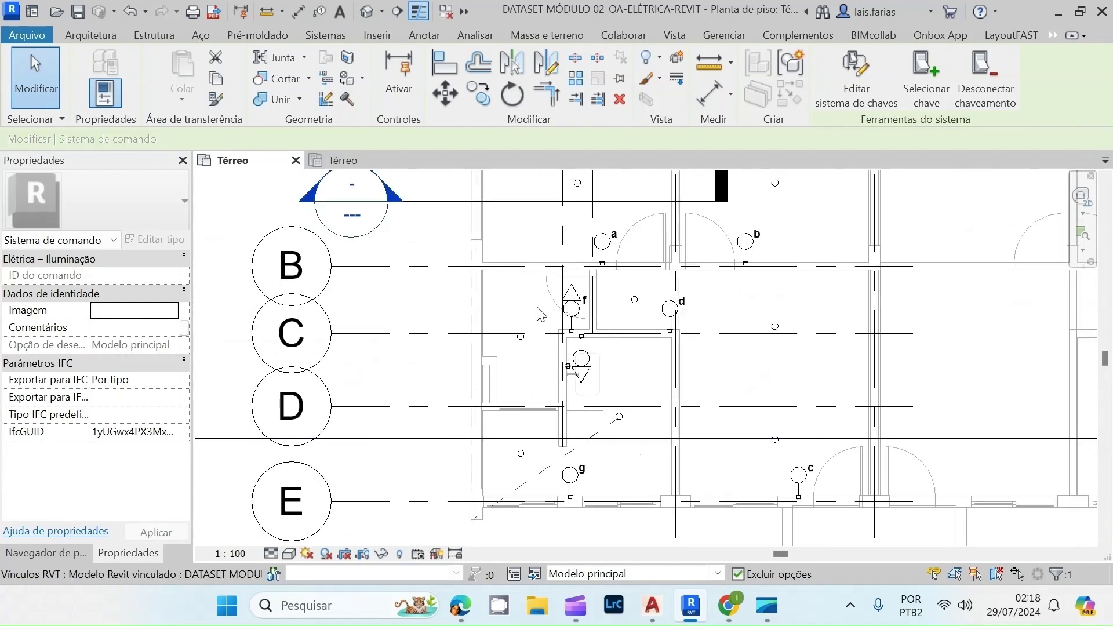
pyautogui.press('Escape')
# - Create a switch system for the octagonal ceiling box near grid C, between grids 1 and 2, controlled by the combined socket and switch f
pyautogui.scroll(3, 550, 362)
pyautogui.click(512, 381)
pyautogui.click(924, 87)
pyautogui.click(924, 88)
pyautogui.scroll(3, 597, 374)
pyautogui.click(598, 371)
pyautogui.scroll(-4, 579, 348)
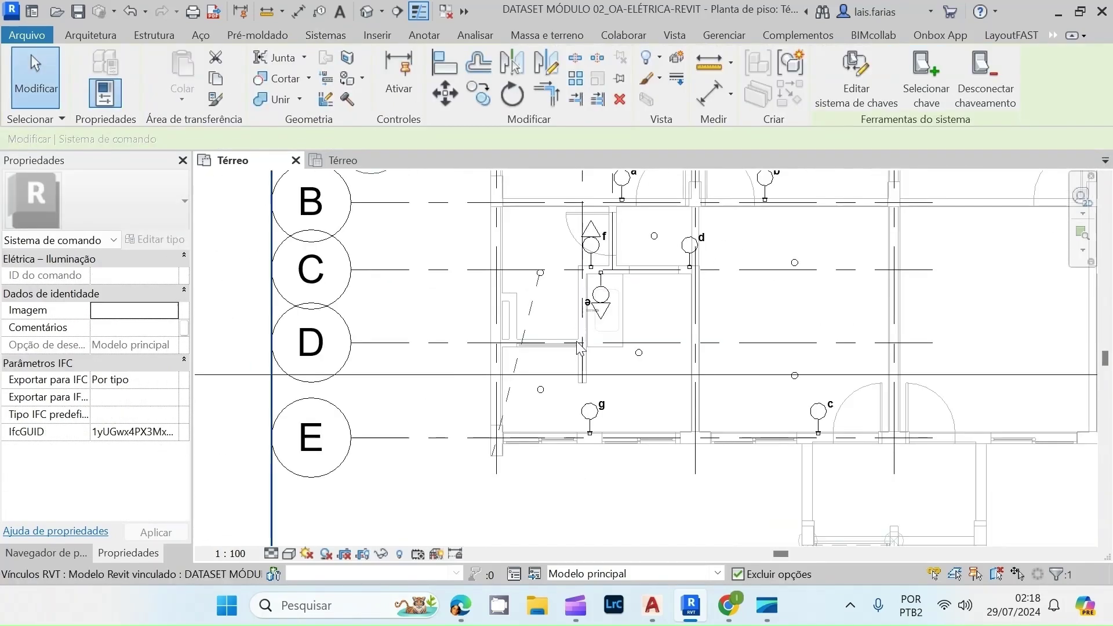
# - Assign switch g to the switch system of the octagonal ceiling box between grids D and E, beside grid 1
pyautogui.scroll(2, 556, 383)
pyautogui.press('Escape')
pyautogui.click(522, 365)
pyautogui.click(922, 87)
pyautogui.click(922, 88)
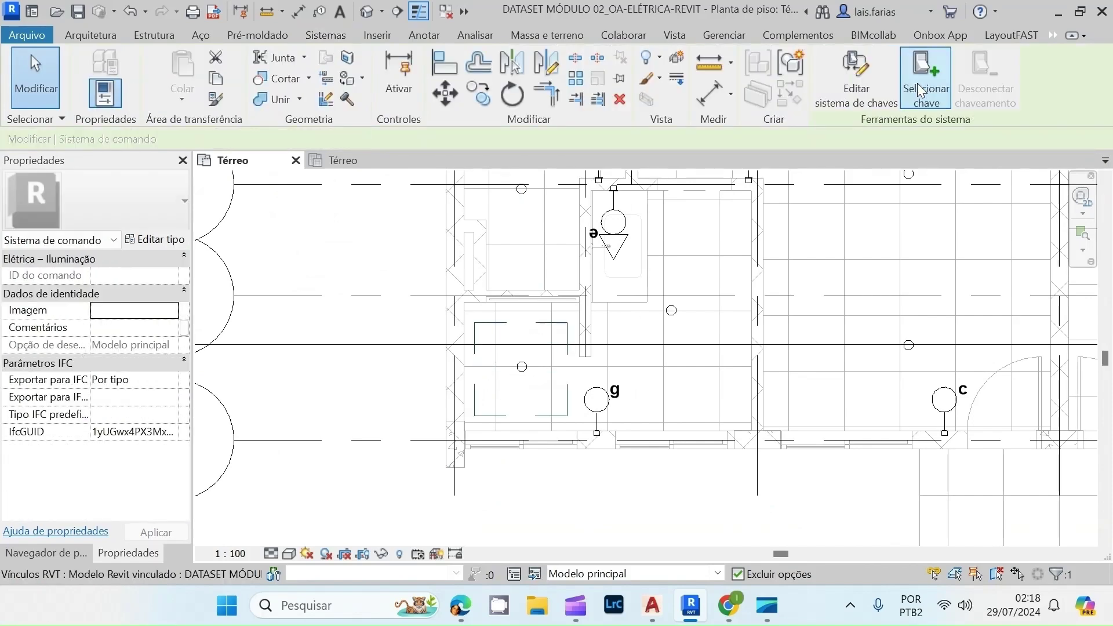
pyautogui.scroll(4, 580, 464)
pyautogui.click(630, 410)
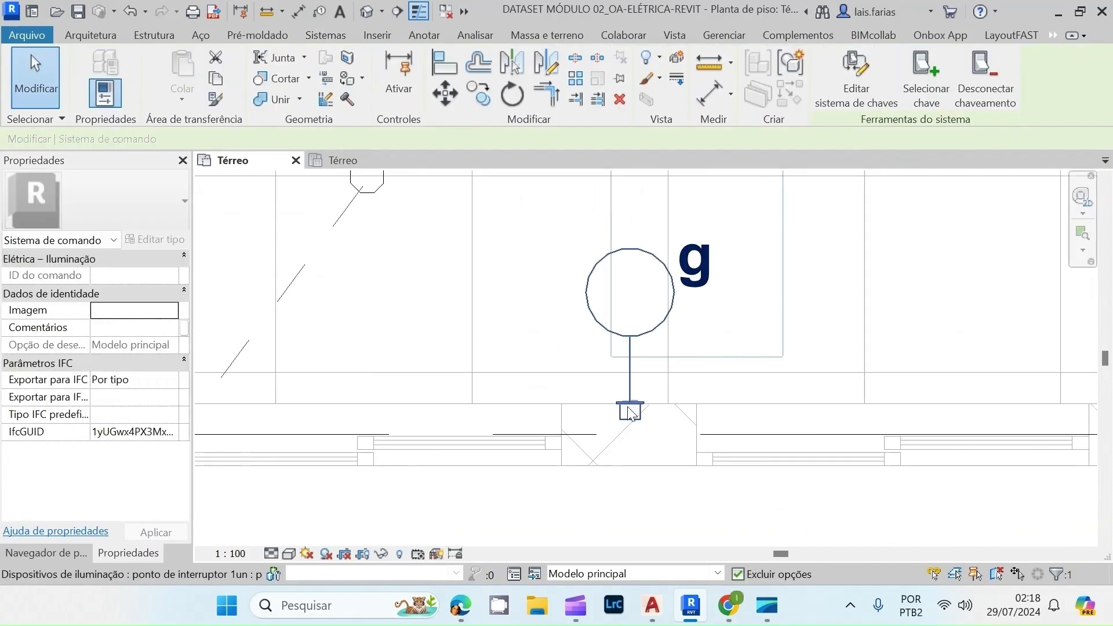
pyautogui.scroll(-5, 630, 411)
pyautogui.press('Escape')
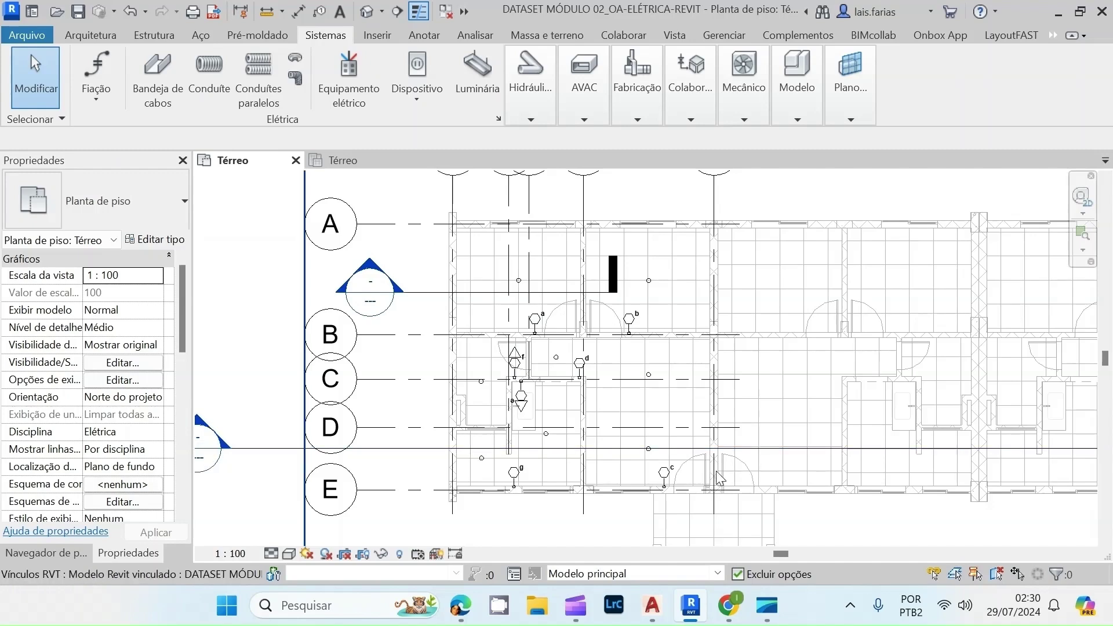
# - Place a flush distribution board for 12 - 24 disjuntores at offset 1.5000 on the entrance room wall, beside the entrance door on grid 5
pyautogui.scroll(2, 697, 471)
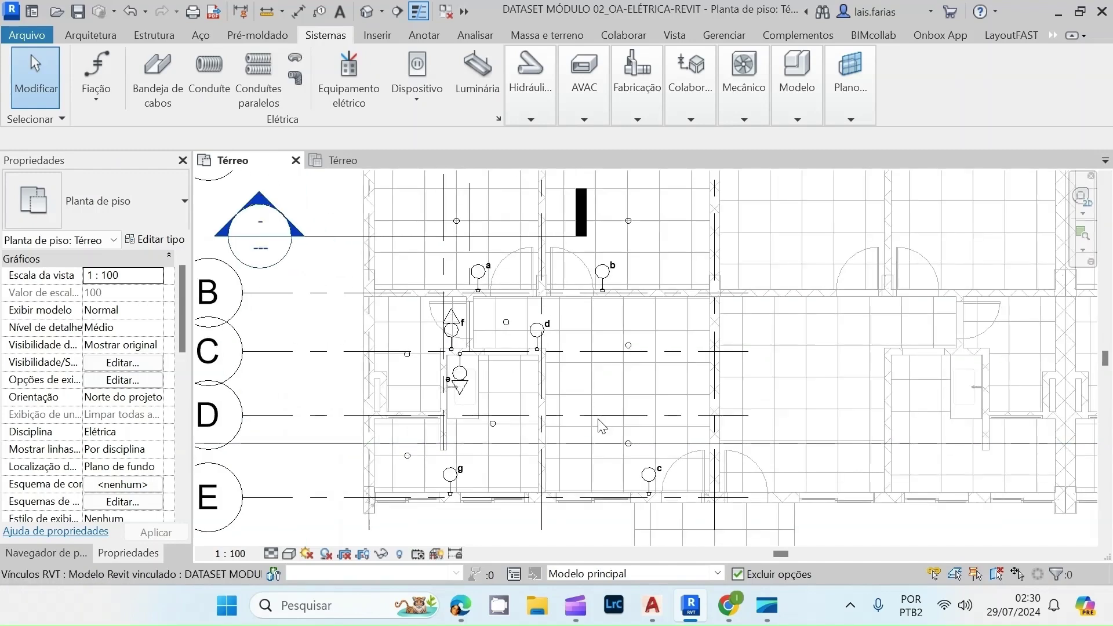
pyautogui.scroll(-2, 707, 475)
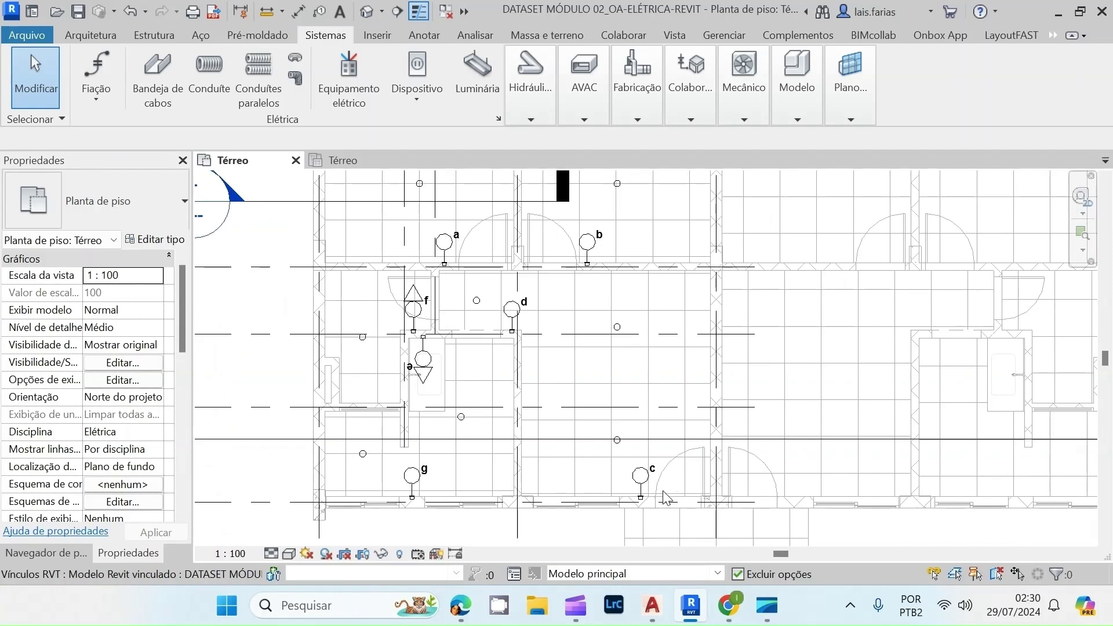
pyautogui.scroll(2, 696, 464)
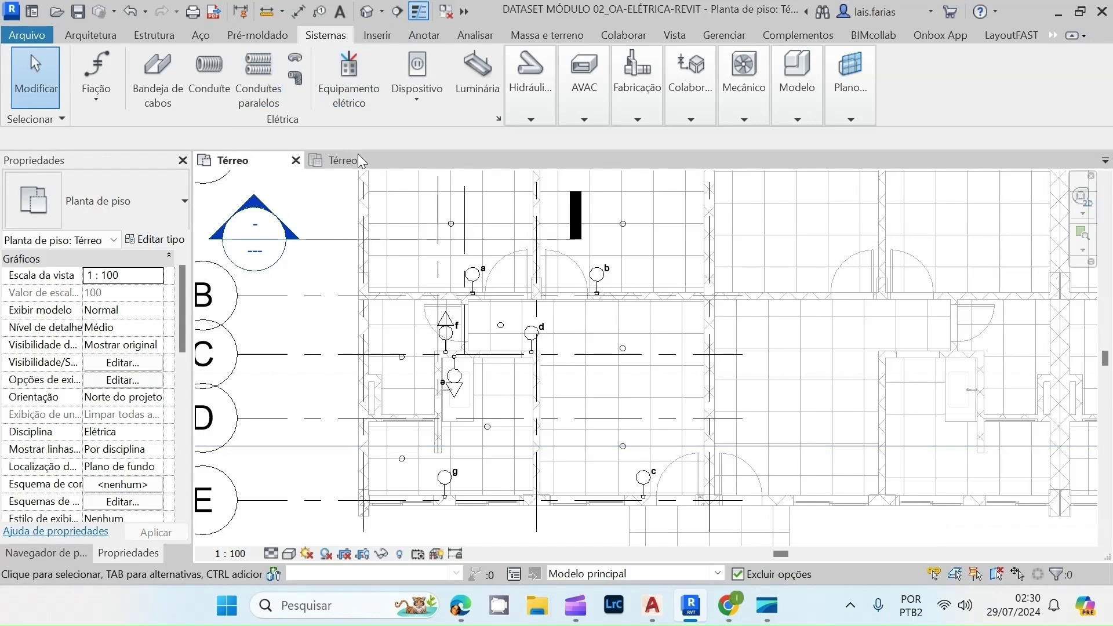
pyautogui.click(348, 73)
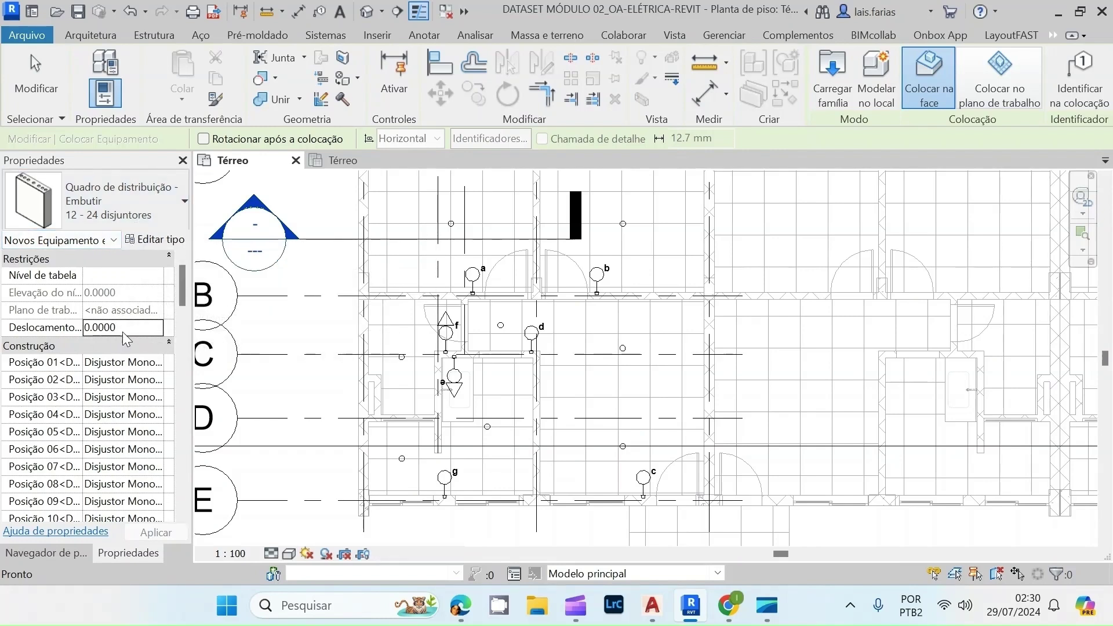
pyautogui.moveTo(123, 331); pyautogui.dragTo(87, 335)
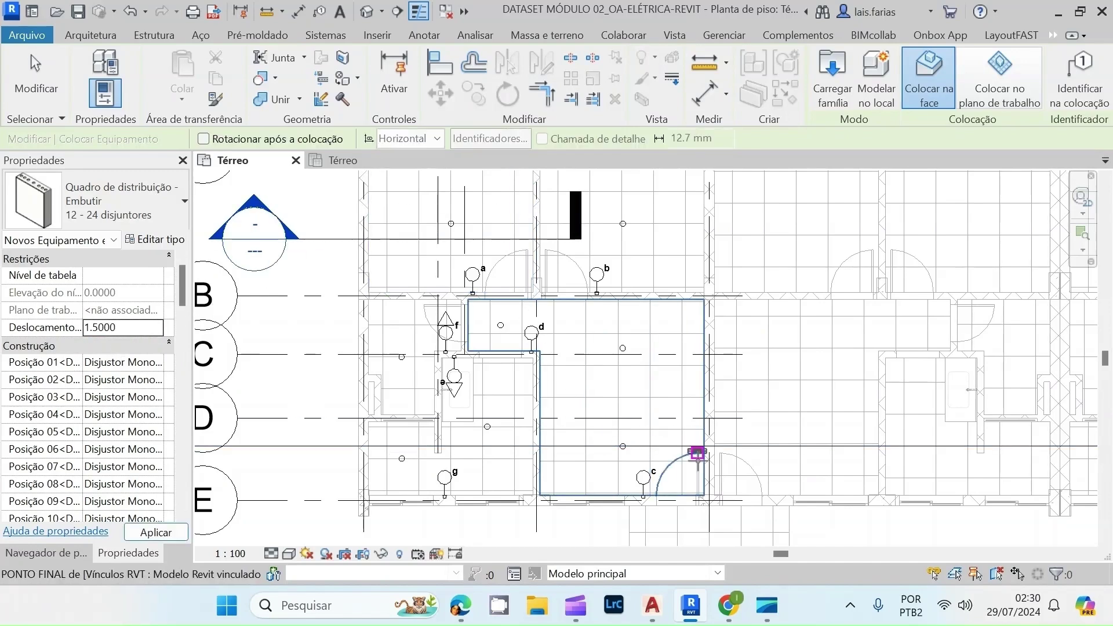
pyautogui.scroll(1, 700, 473)
pyautogui.scroll(3, 658, 433)
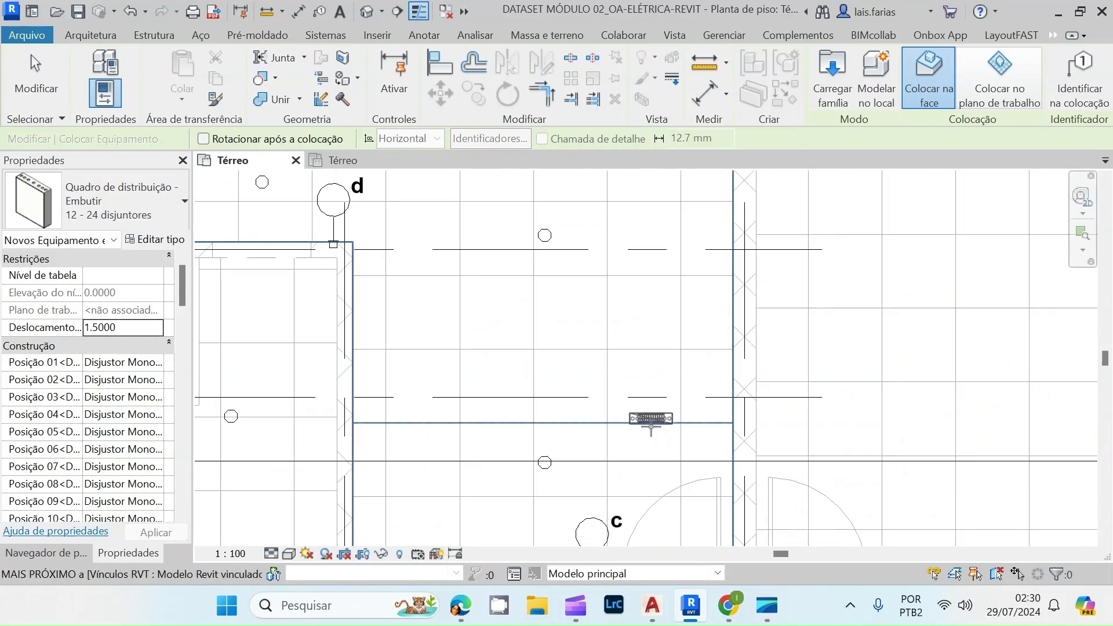
pyautogui.scroll(1, 651, 428)
pyautogui.scroll(3, 643, 432)
pyautogui.click(633, 436)
pyautogui.scroll(-6, 601, 323)
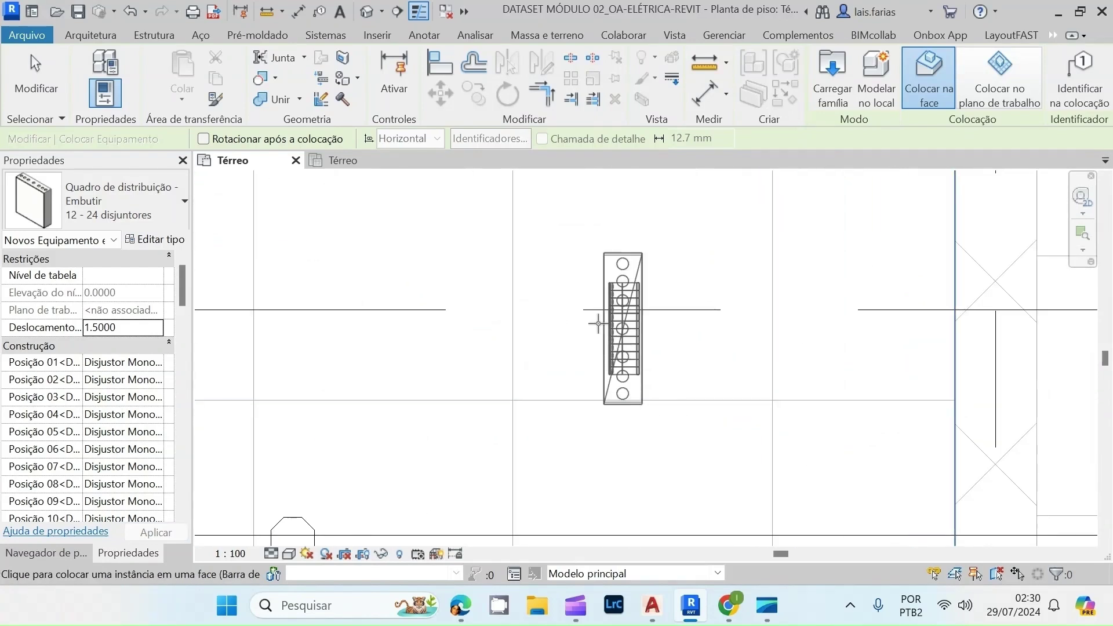
pyautogui.scroll(5, 691, 398)
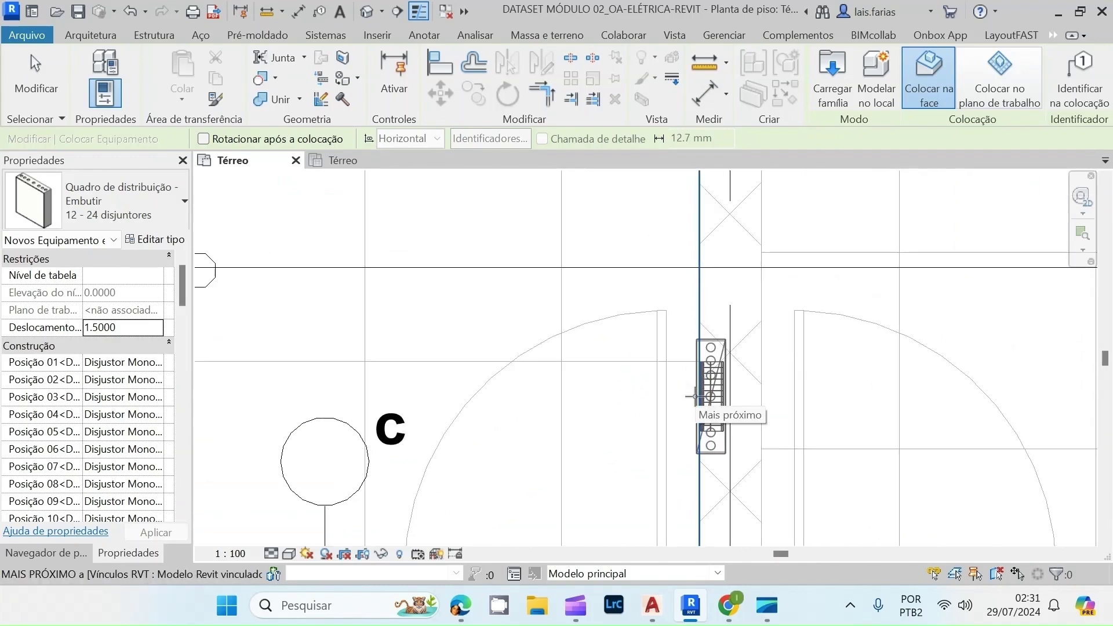
pyautogui.scroll(-1, 694, 396)
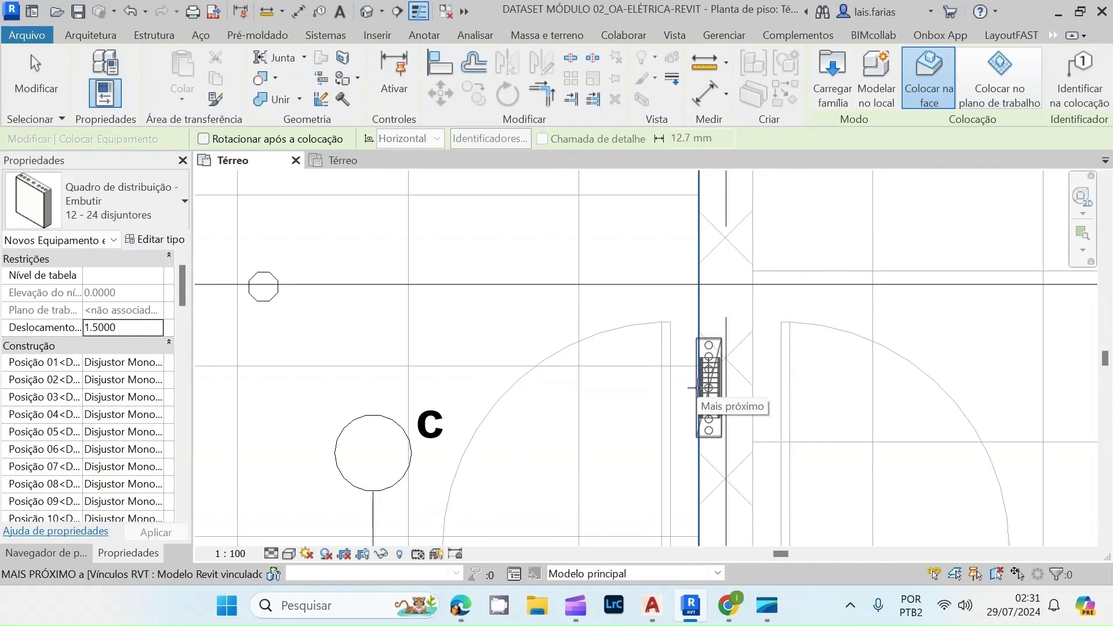
pyautogui.click(694, 388)
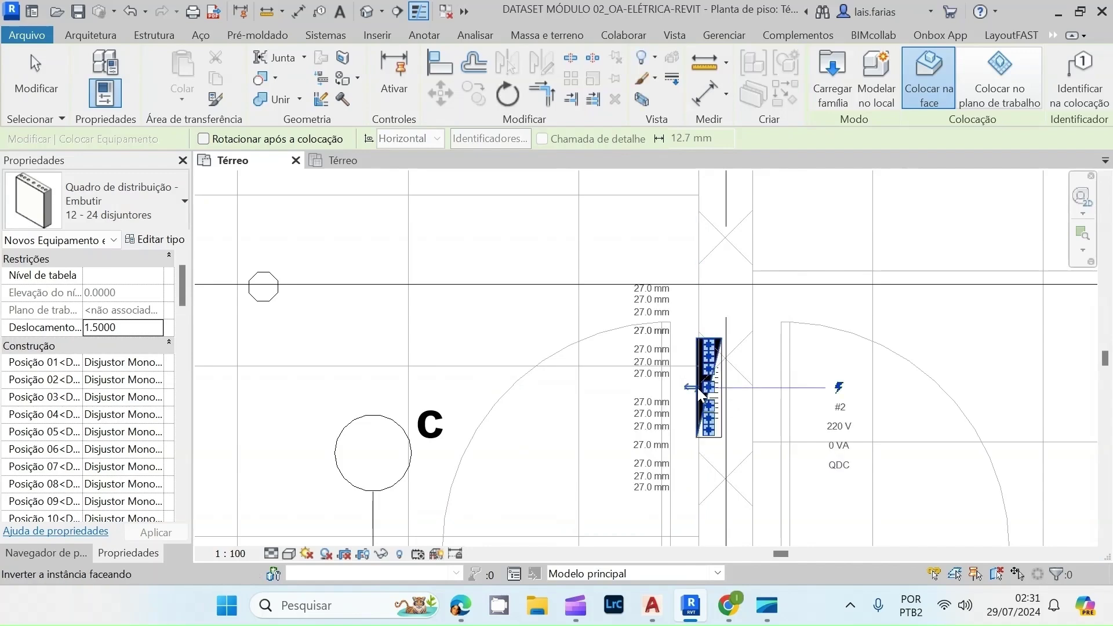
pyautogui.press('Escape')
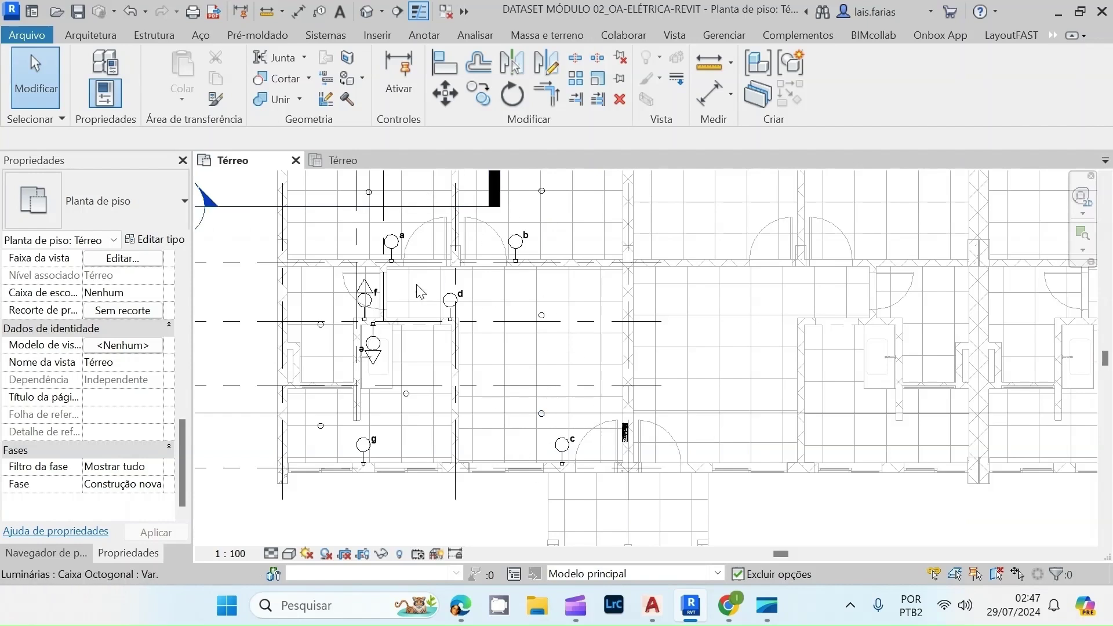
# - Connect the circuit of the octagonal ceiling box in switch a's room to the distribution board beside the entrance door
pyautogui.click(372, 191)
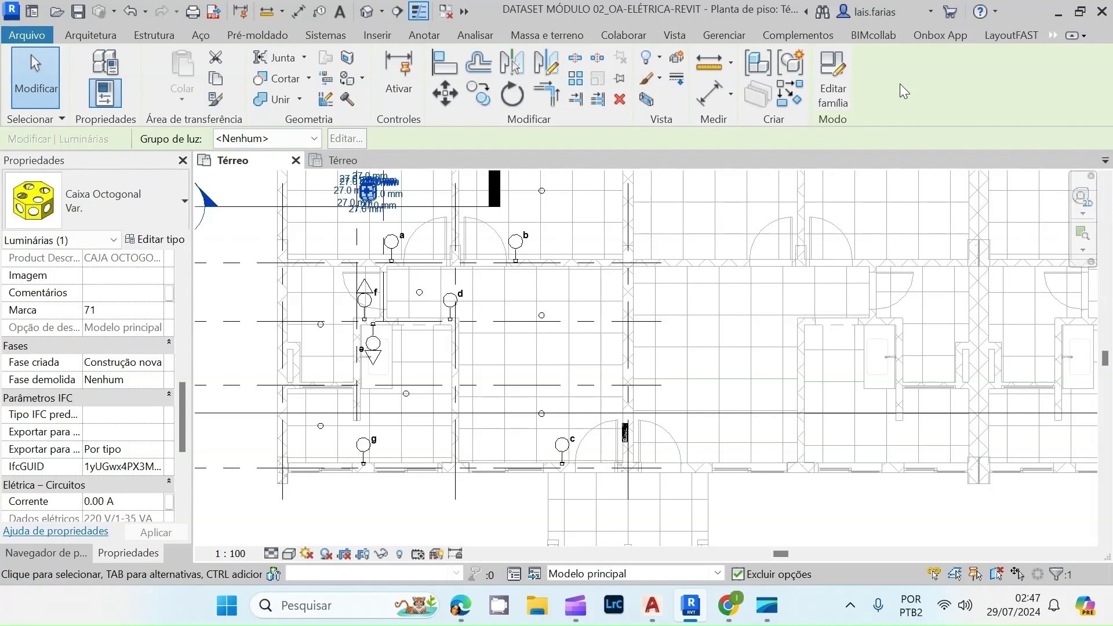
pyautogui.click(1052, 35)
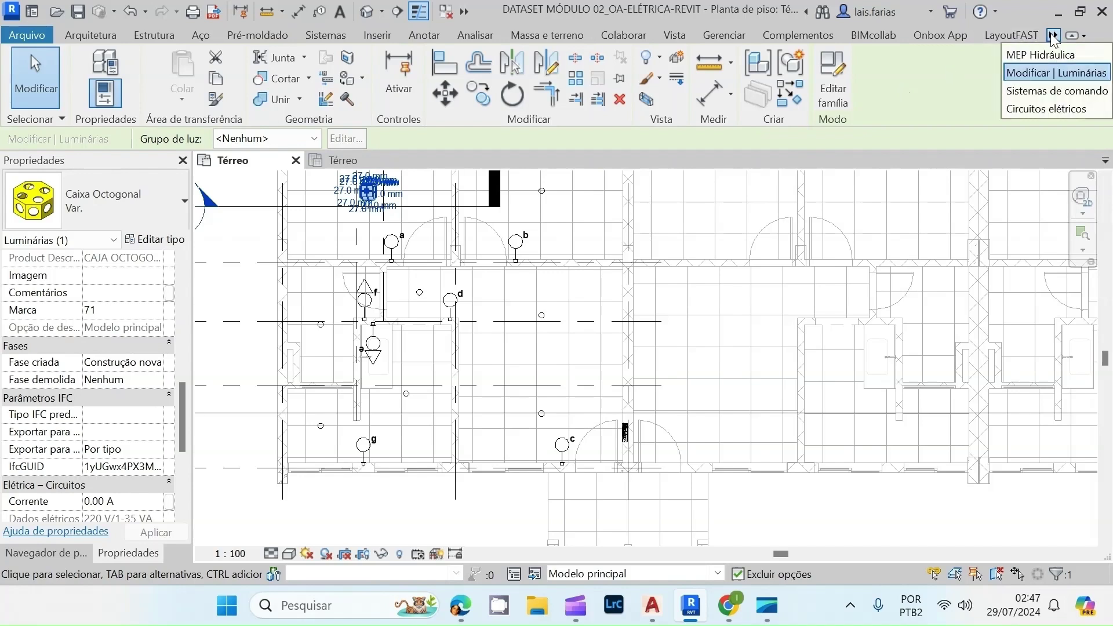
pyautogui.click(1051, 108)
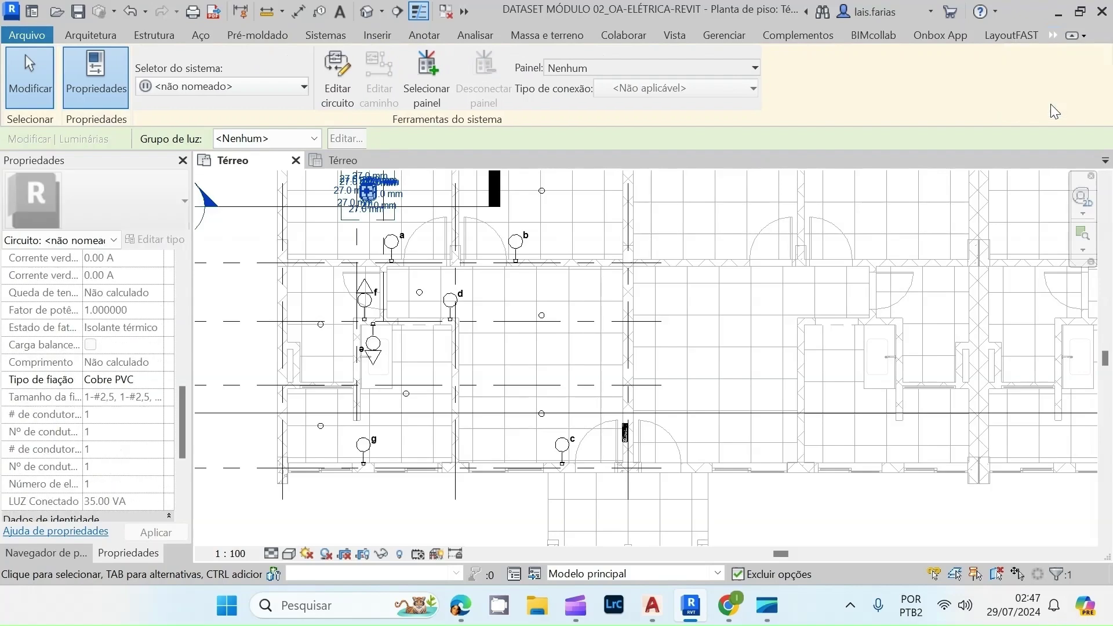
pyautogui.click(425, 91)
pyautogui.click(625, 433)
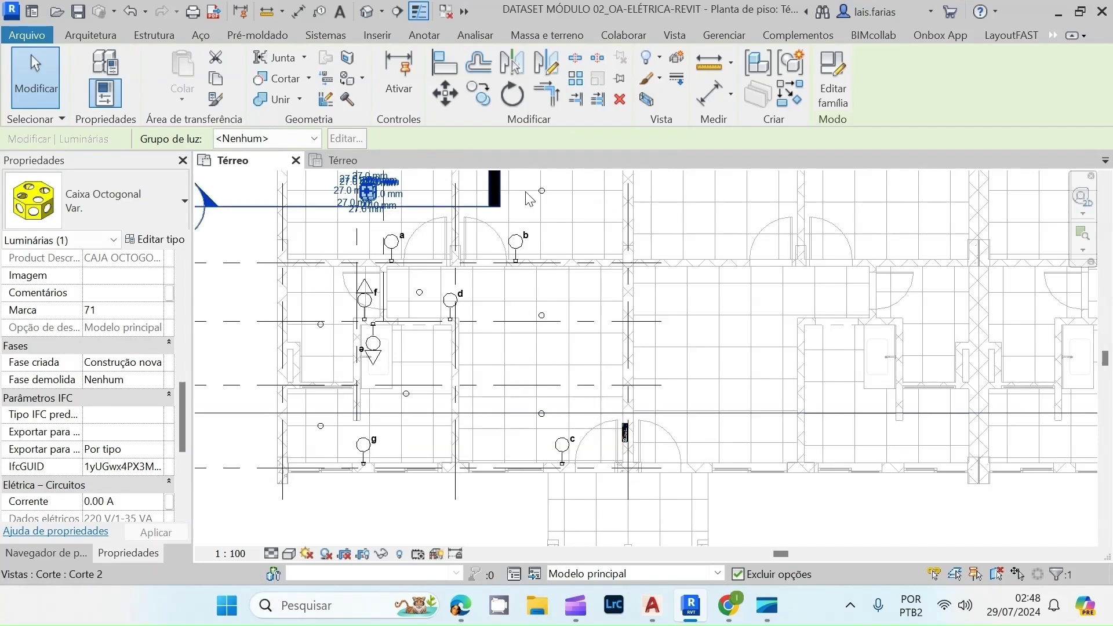
# - Edit that light's circuit and add the octagonal ceiling boxes in switch b's room, beside switch d, and in the entrance room
pyautogui.click(1053, 36)
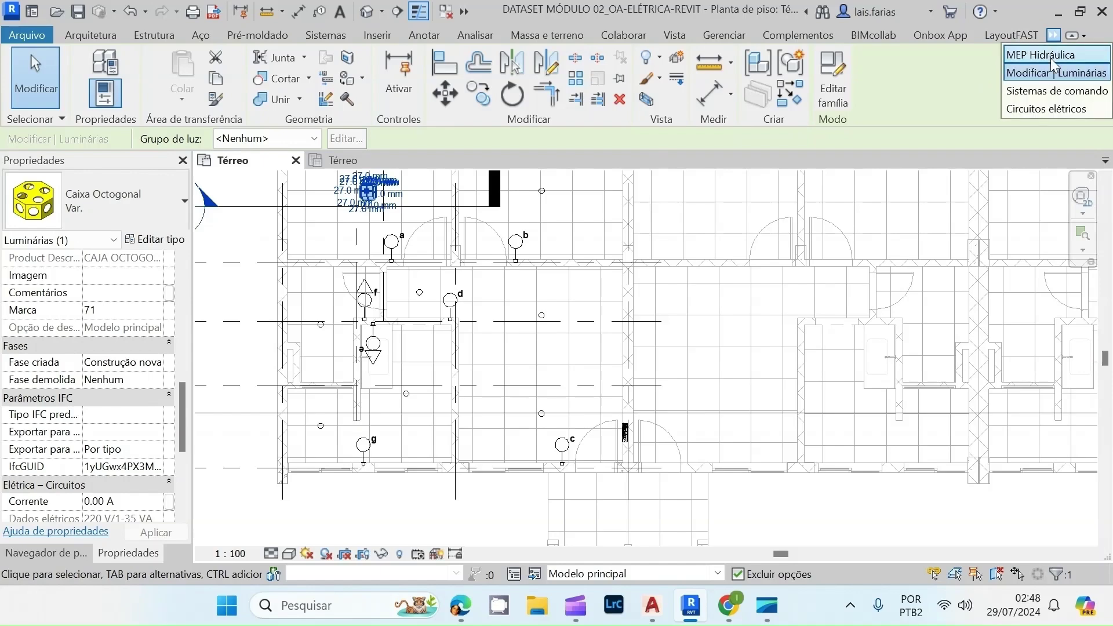
pyautogui.click(1051, 108)
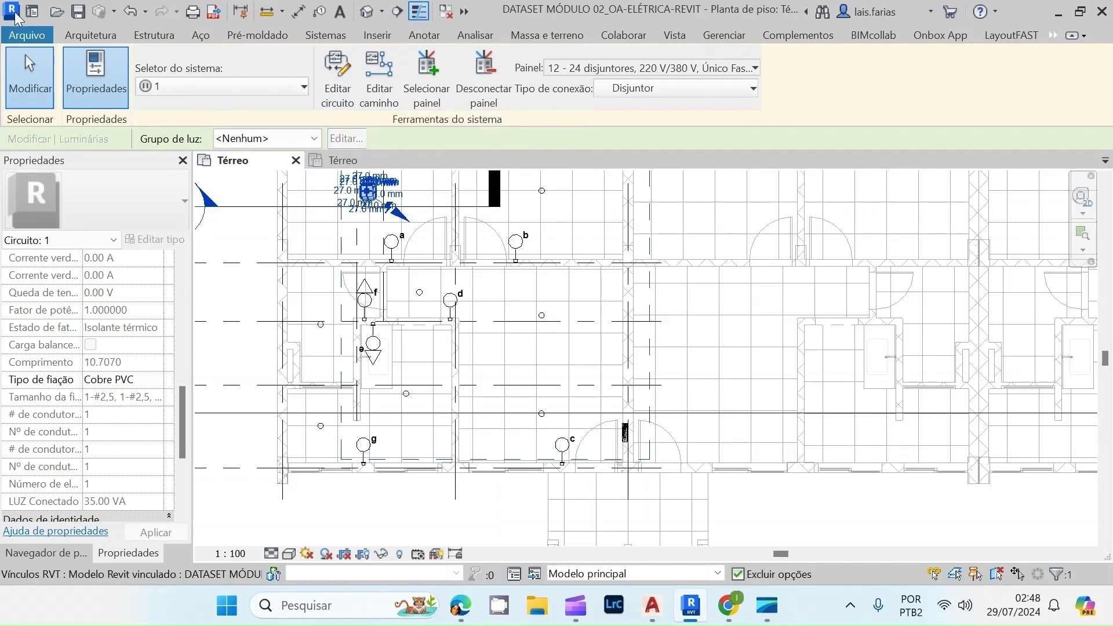
pyautogui.click(335, 76)
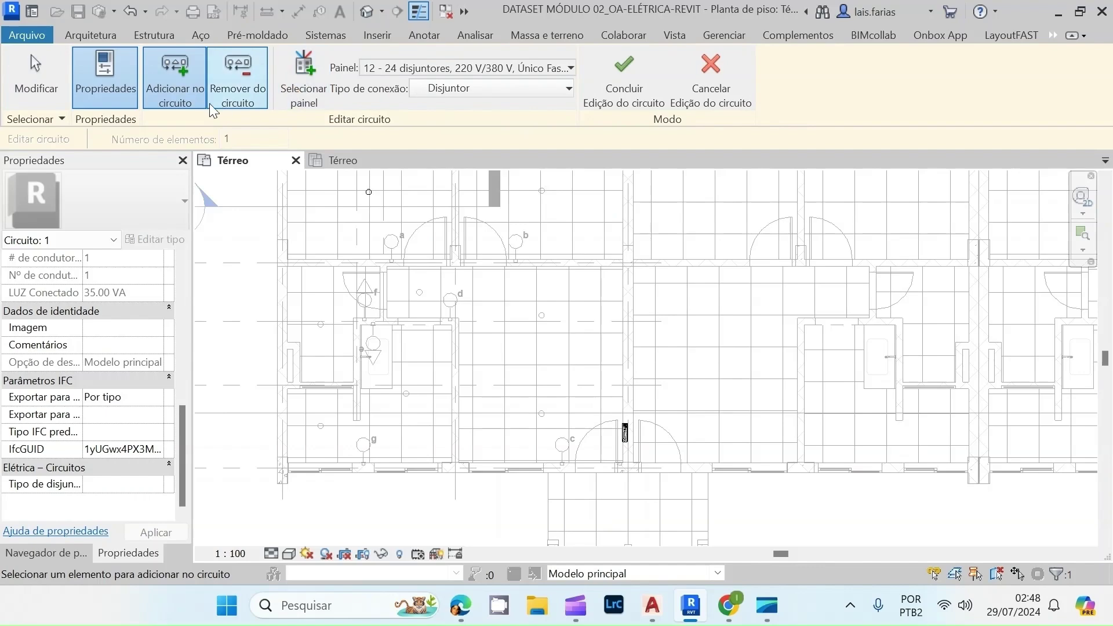
pyautogui.click(169, 65)
pyautogui.scroll(-3, 380, 292)
pyautogui.scroll(4, 385, 253)
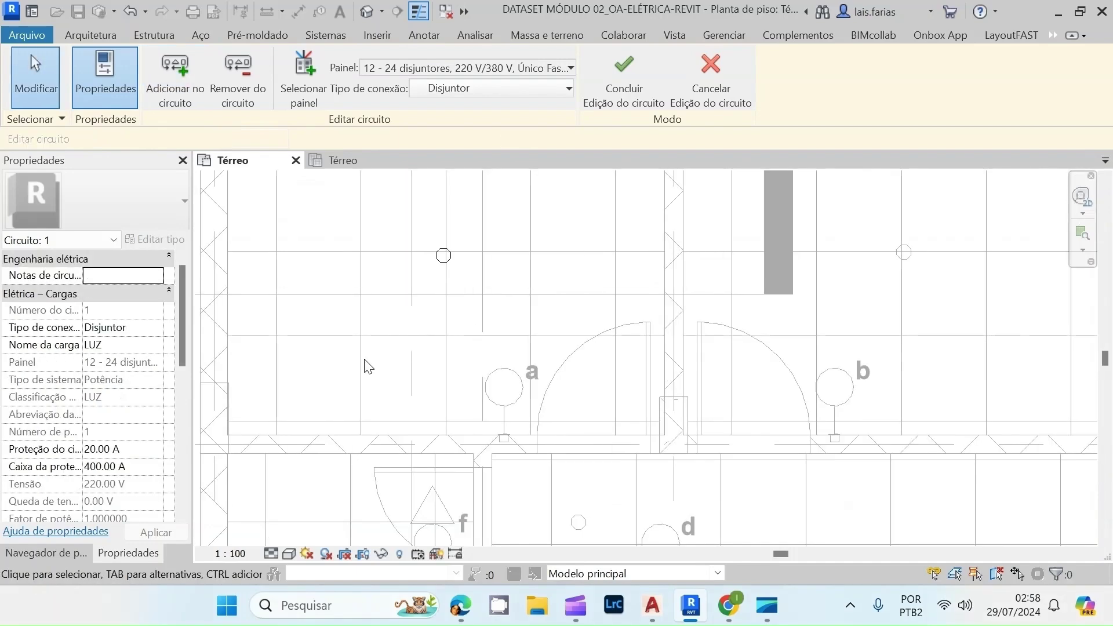
pyautogui.scroll(-2, 373, 354)
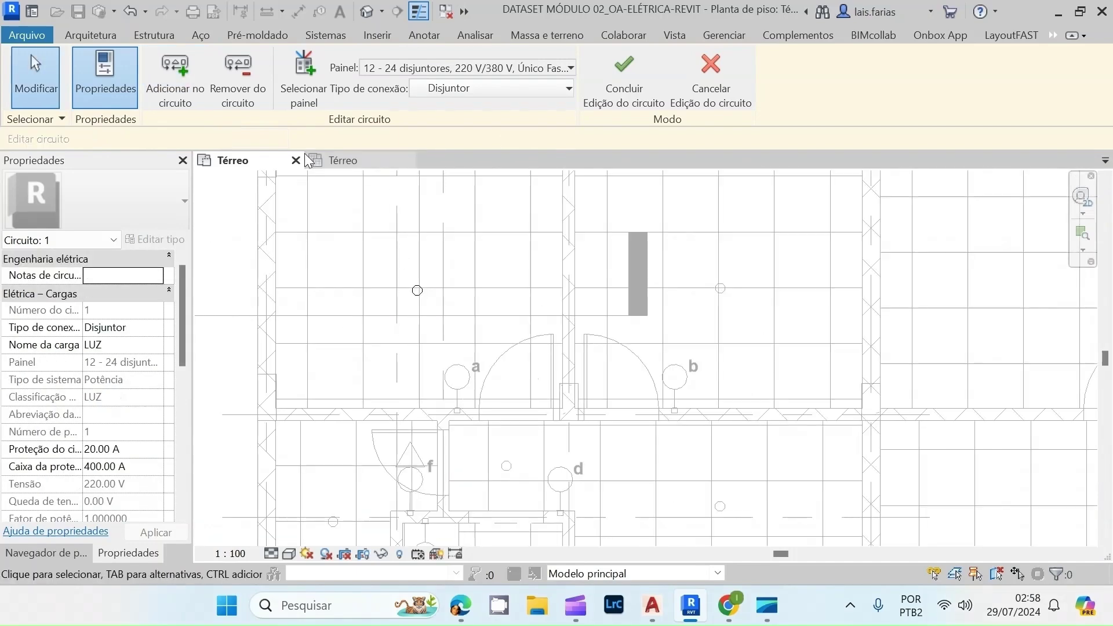
pyautogui.click(186, 93)
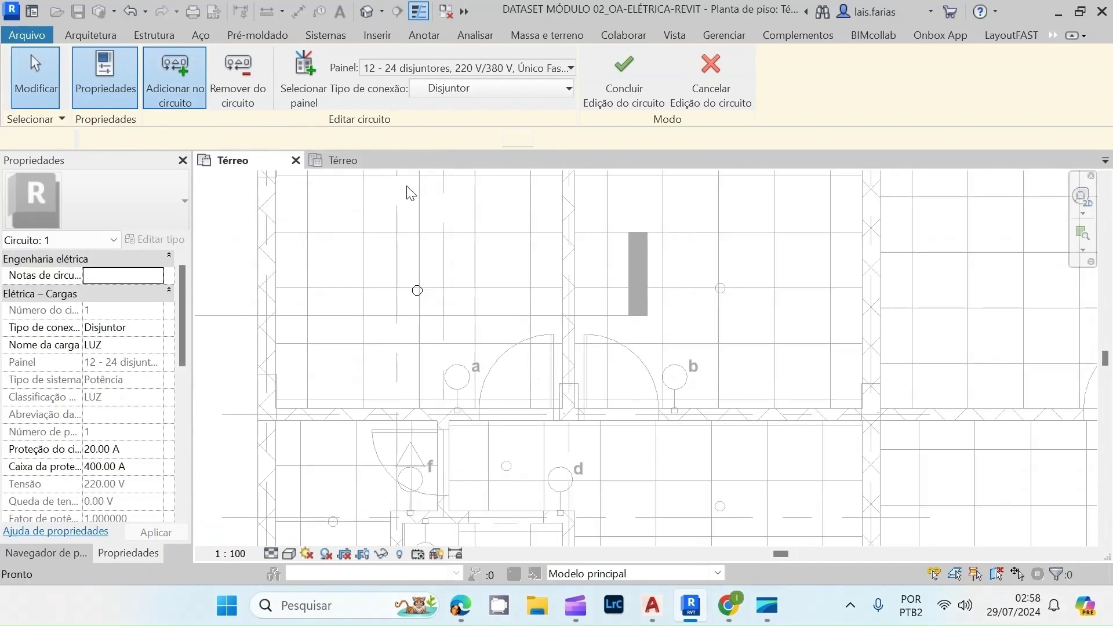
pyautogui.click(721, 290)
pyautogui.scroll(-2, 638, 261)
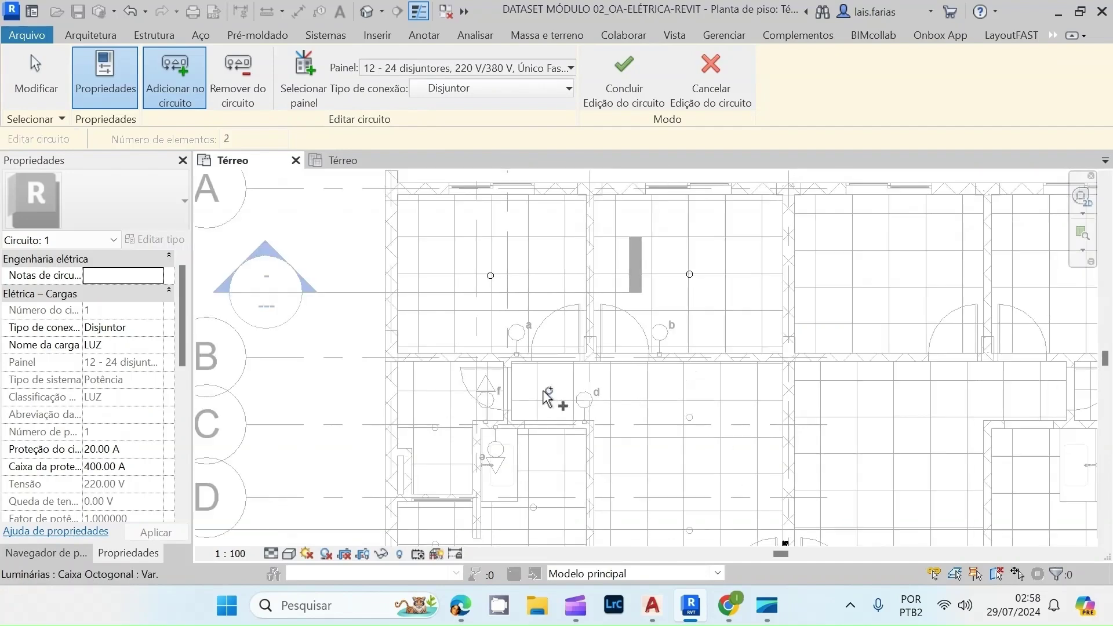
pyautogui.click(692, 416)
pyautogui.scroll(-2, 701, 361)
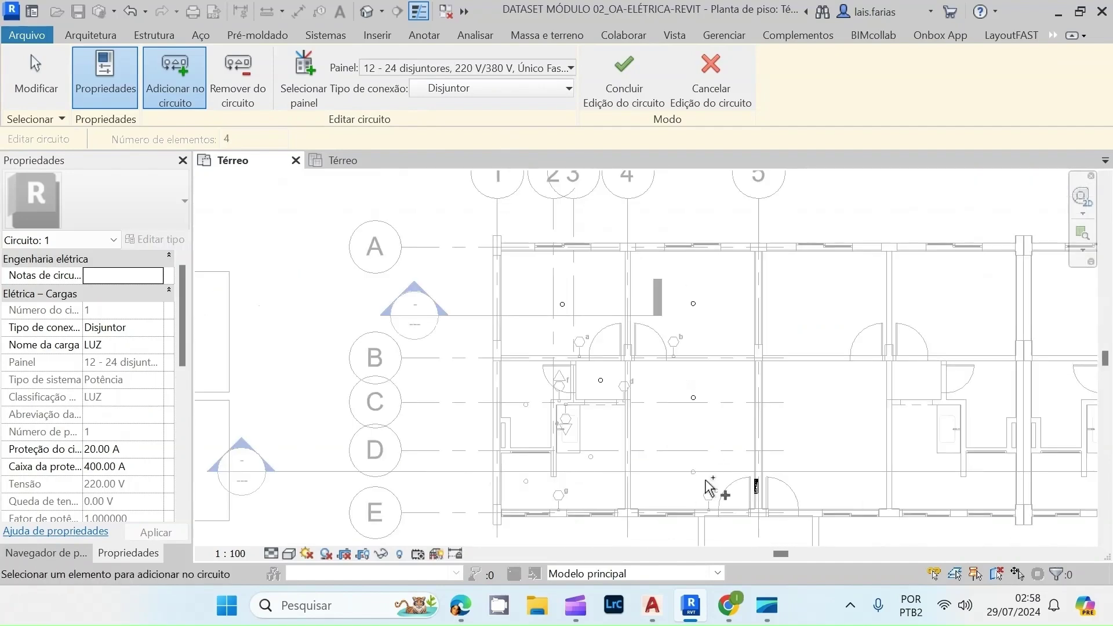
# - Add switches c, d, b and a to the lighting circuit and finish editing it
pyautogui.scroll(5, 725, 516)
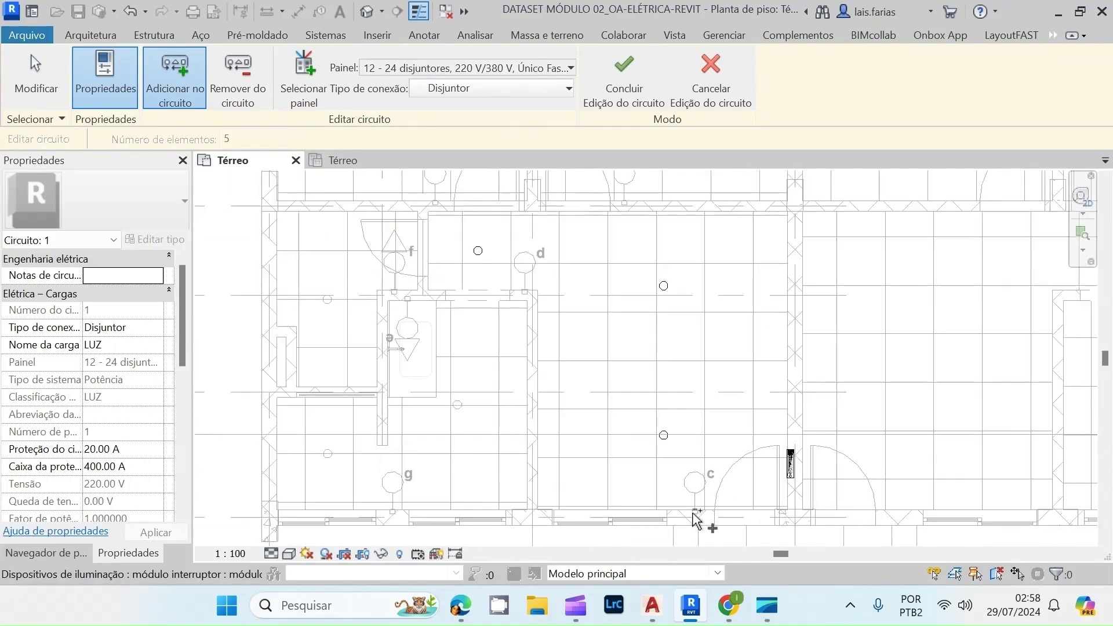
pyautogui.click(702, 513)
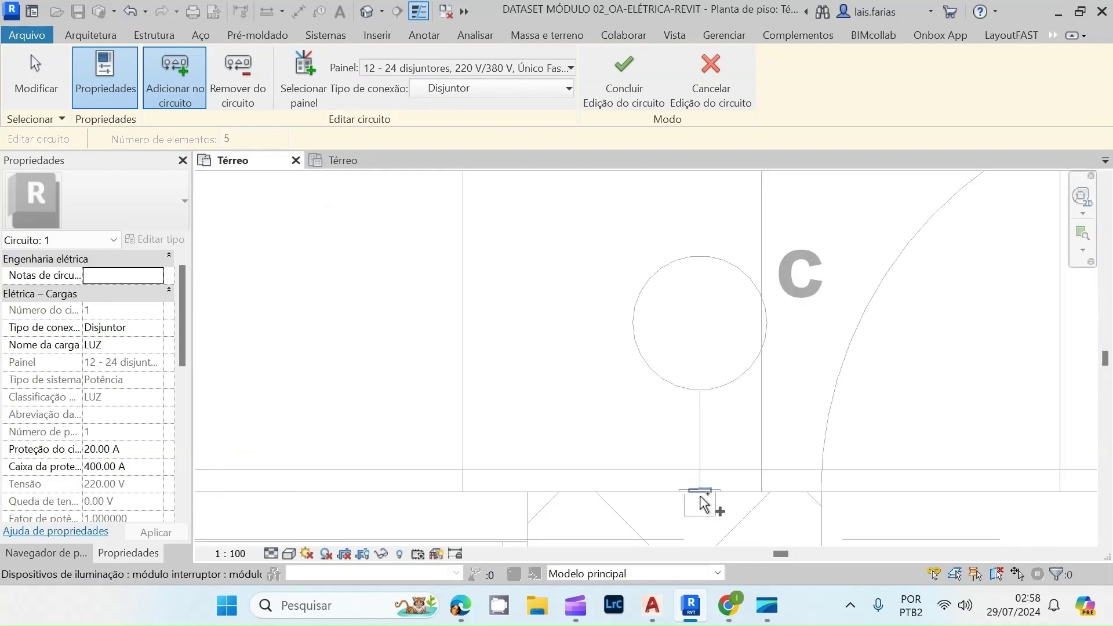
pyautogui.click(701, 497)
pyautogui.scroll(-5, 701, 510)
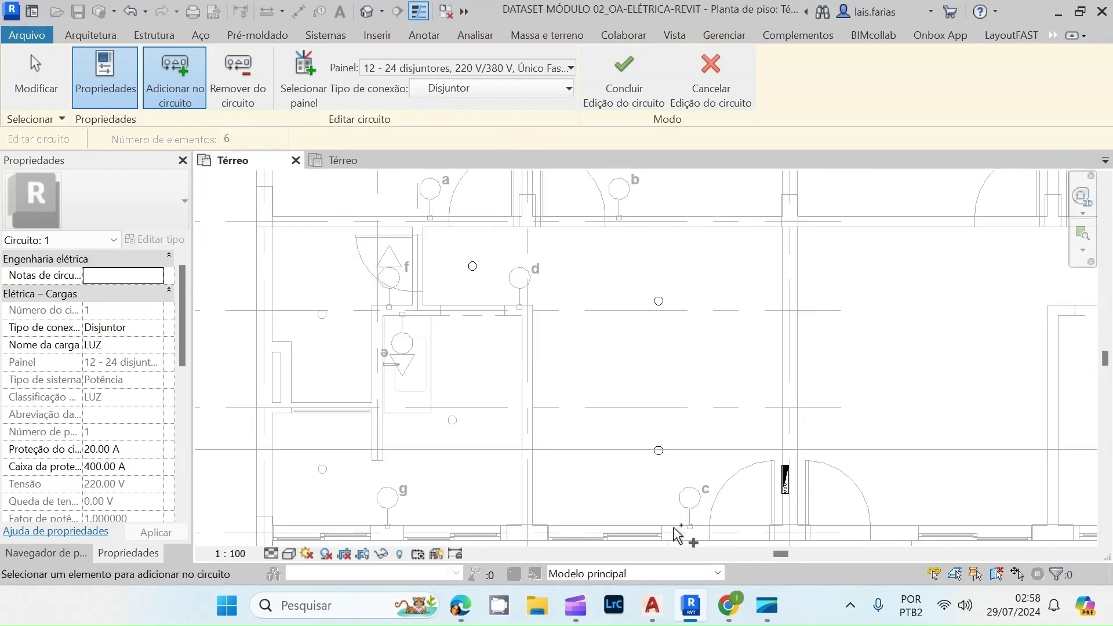
pyautogui.scroll(8, 613, 392)
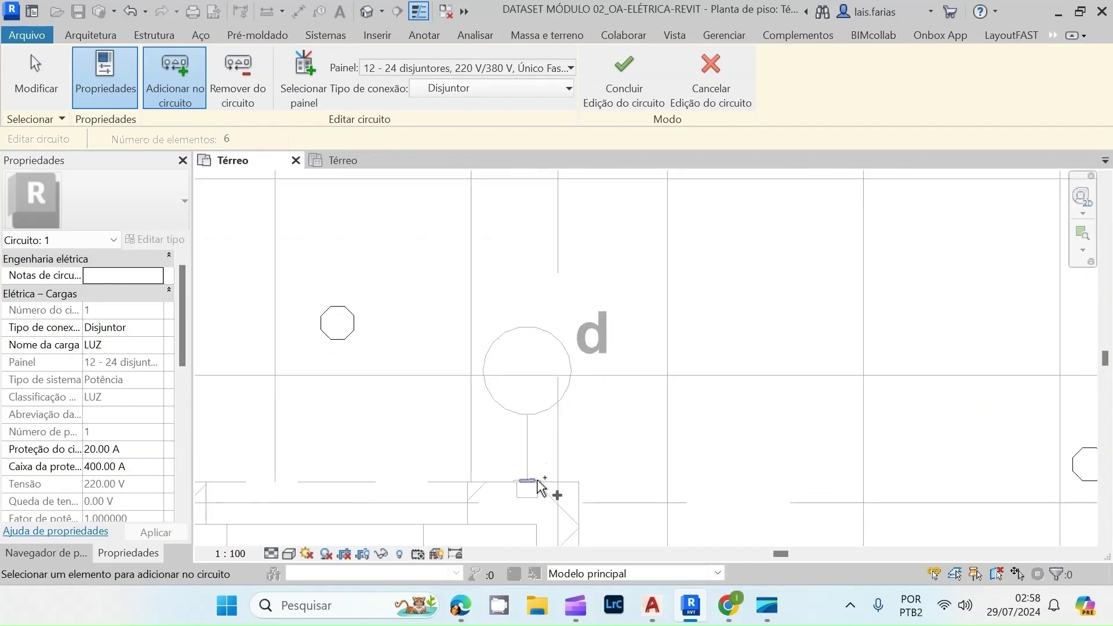
pyautogui.click(530, 489)
pyautogui.scroll(-5, 589, 472)
pyautogui.scroll(3, 676, 406)
pyautogui.scroll(2, 679, 391)
pyautogui.click(691, 372)
pyautogui.scroll(-3, 455, 390)
pyautogui.scroll(4, 435, 380)
pyautogui.click(443, 394)
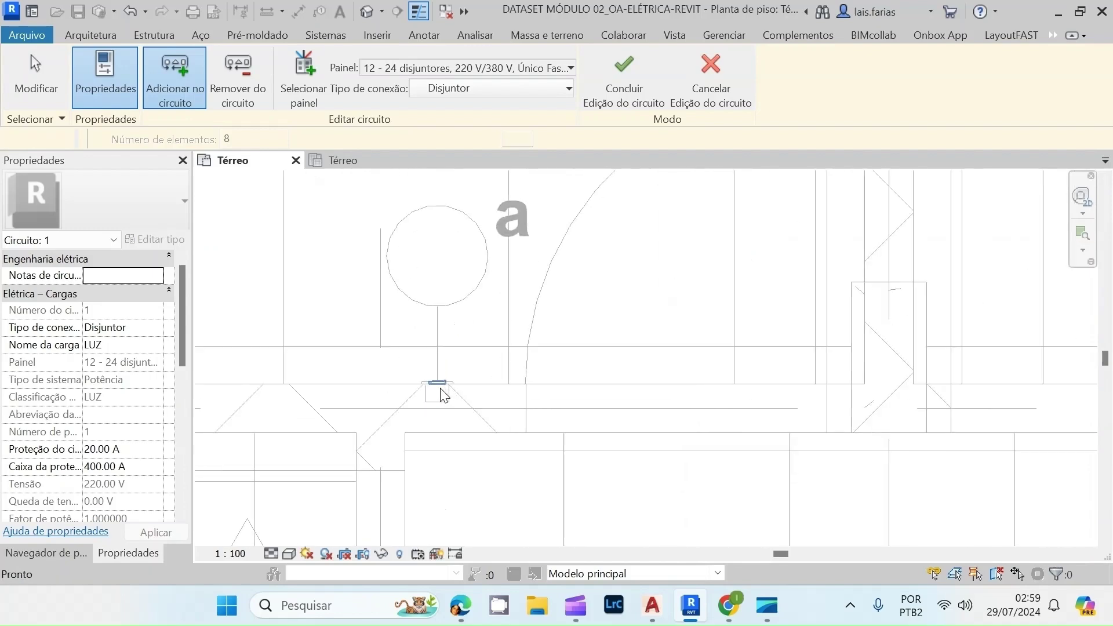
pyautogui.scroll(-5, 468, 343)
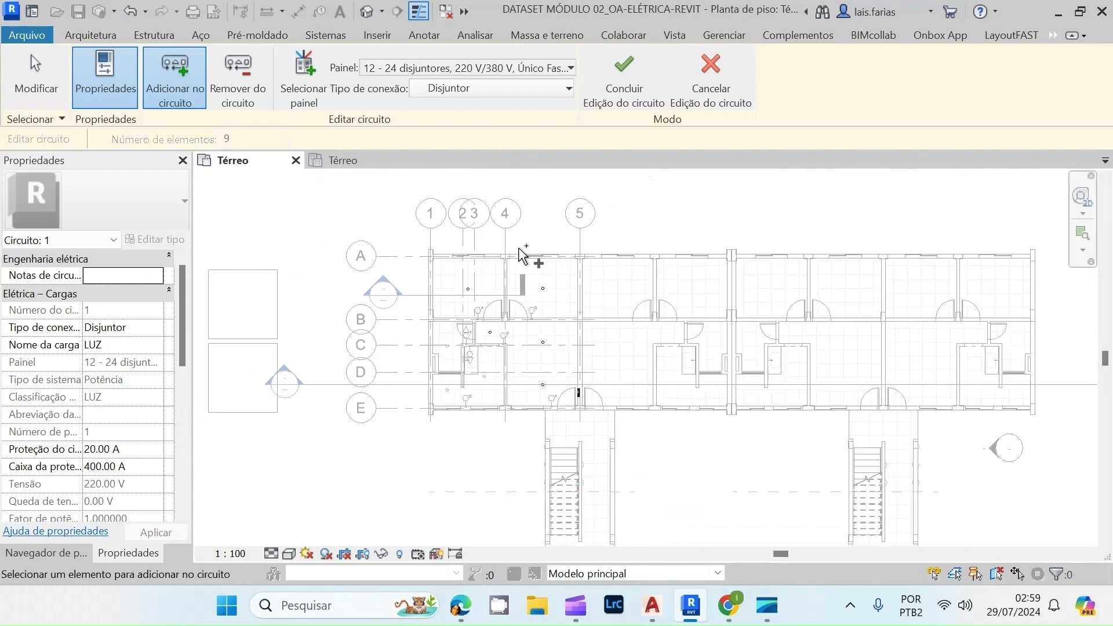
pyautogui.click(607, 74)
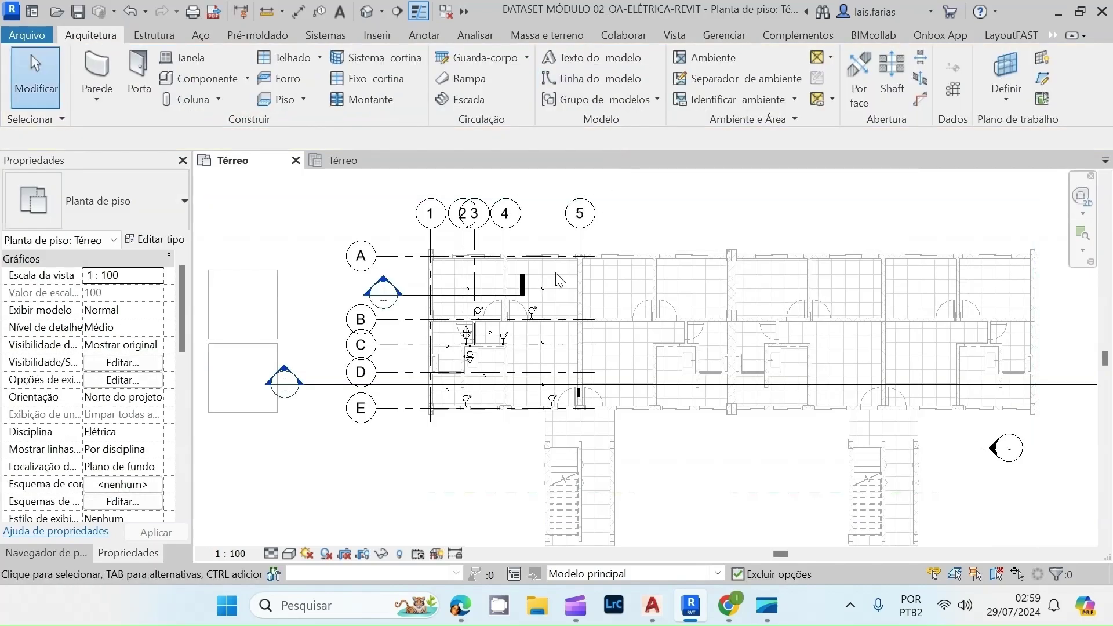
# - Create a power circuit for the octagonal ceiling box in switch f's room and open the circuit for editing
pyautogui.scroll(3, 525, 304)
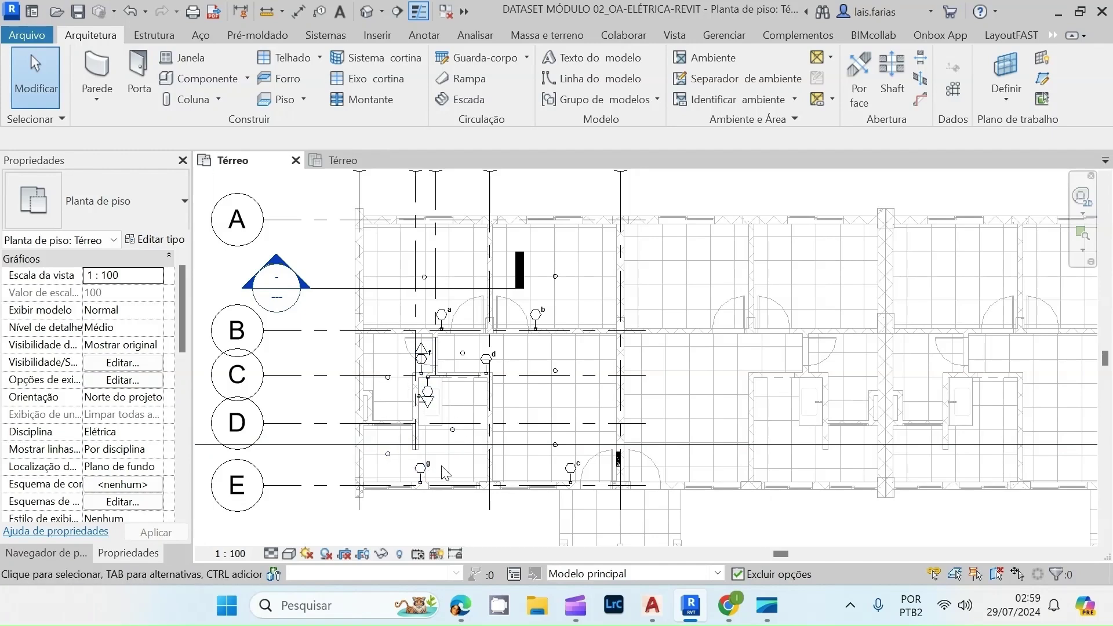
pyautogui.click(388, 379)
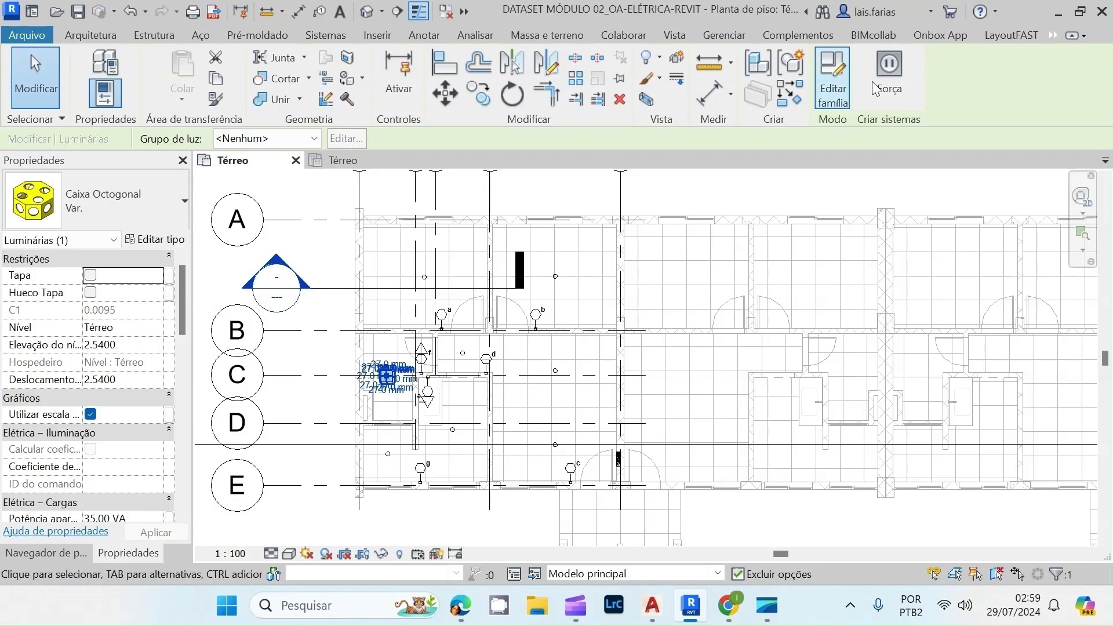
pyautogui.click(896, 71)
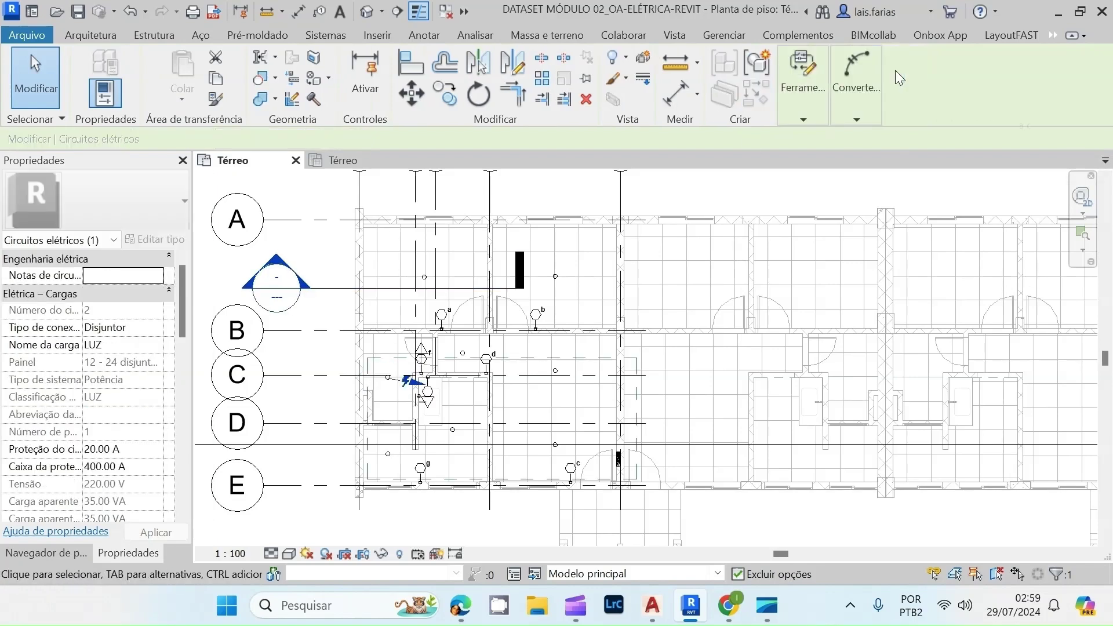
pyautogui.click(1054, 37)
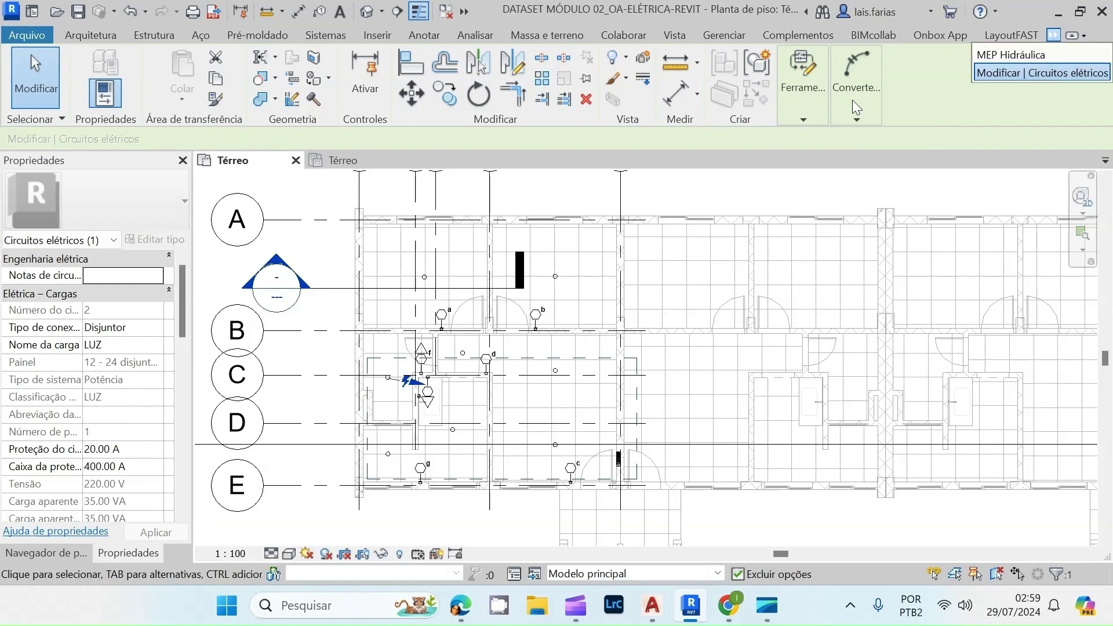
pyautogui.click(805, 120)
pyautogui.moveTo(798, 118)
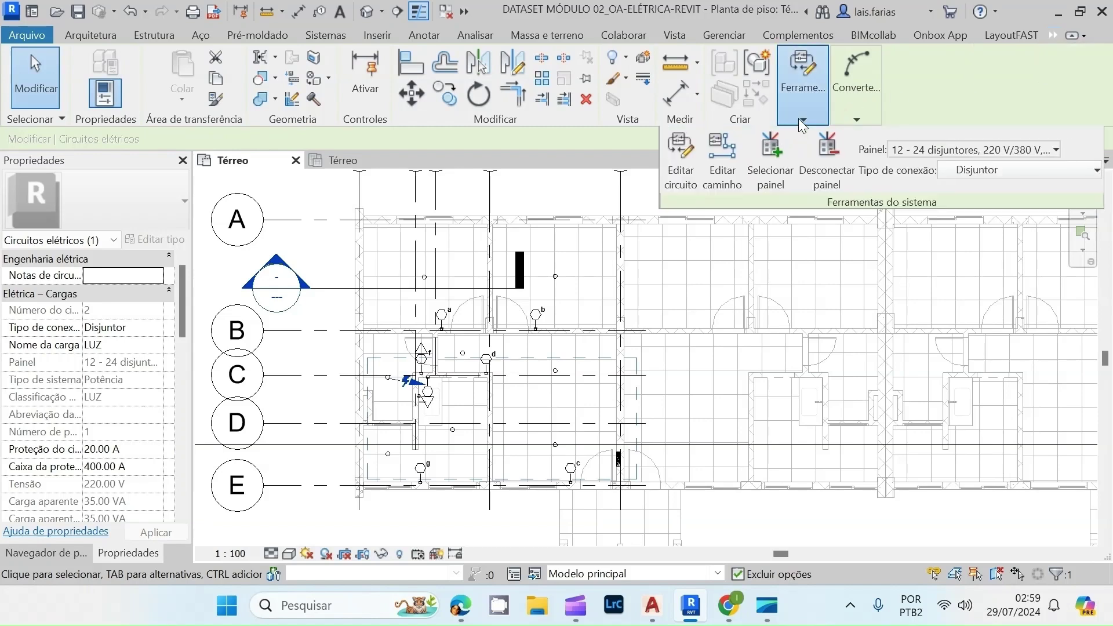
pyautogui.click(681, 155)
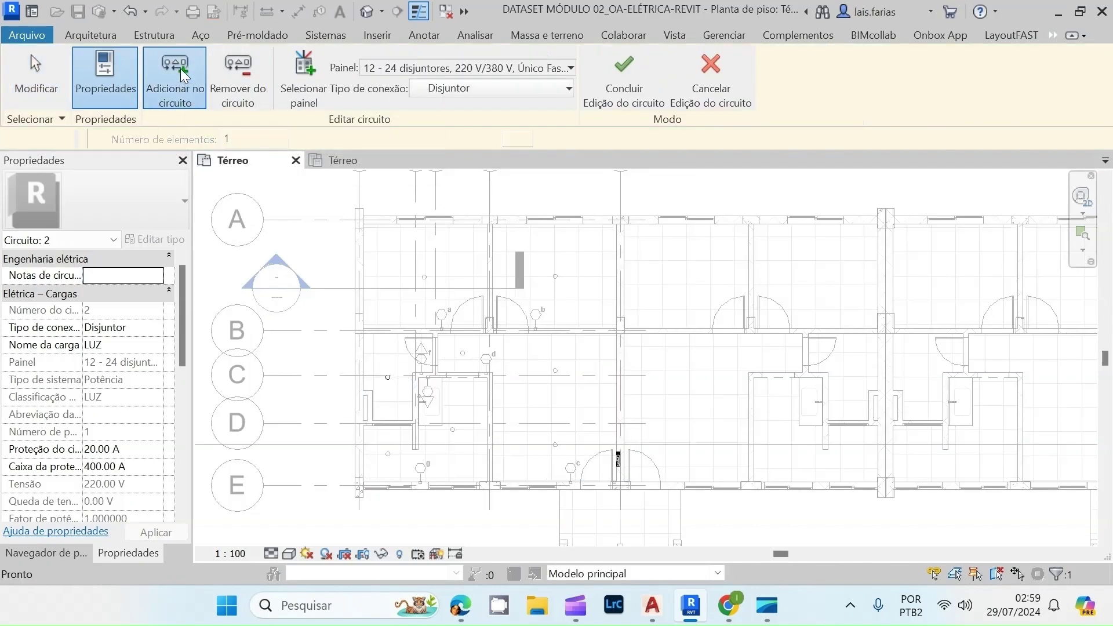
# - Add the two octagonal ceiling boxes in the area of switch g to the circuit
pyautogui.scroll(2, 423, 394)
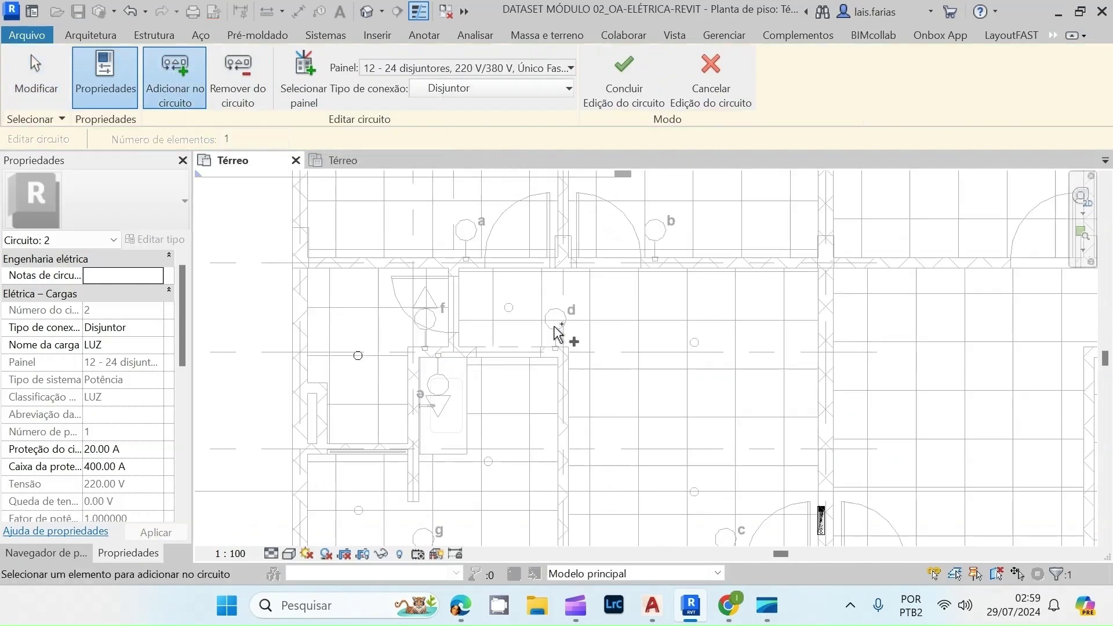
pyautogui.scroll(-3, 436, 317)
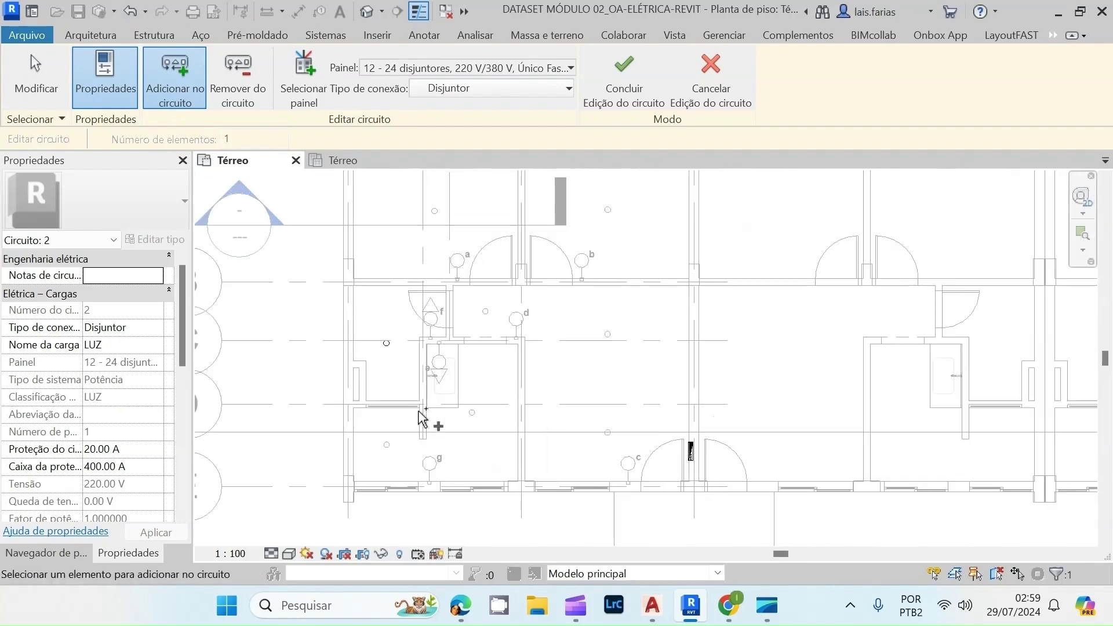
pyautogui.scroll(4, 405, 427)
pyautogui.click(373, 459)
pyautogui.click(520, 402)
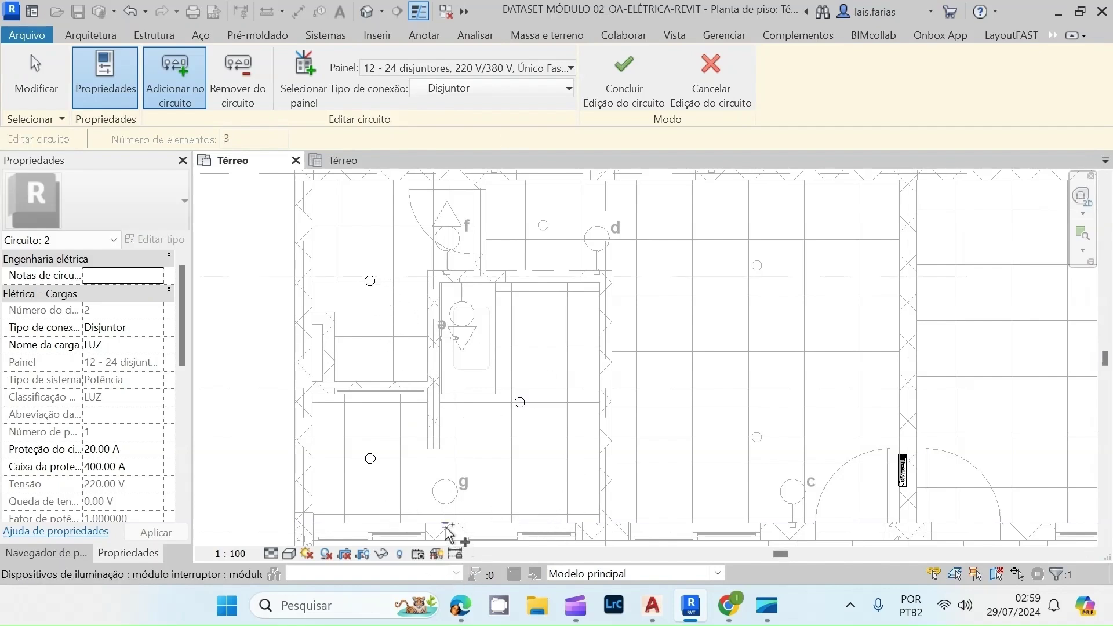
# - Add the switch modules of points g, e and f to the circuit and finish editing it
pyautogui.click(462, 282)
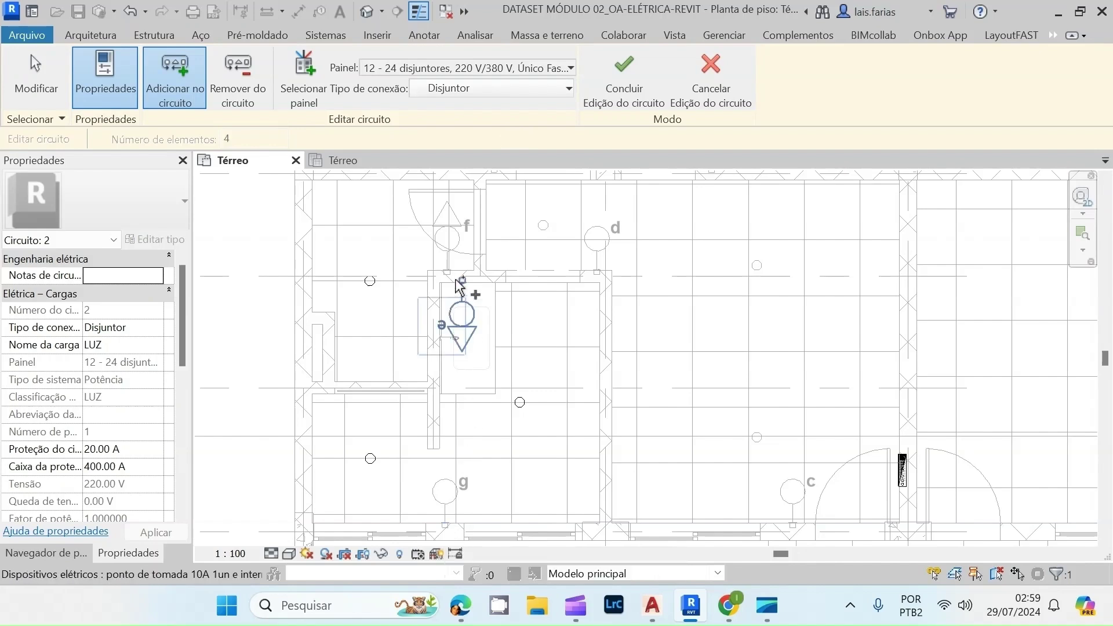
pyautogui.scroll(5, 462, 284)
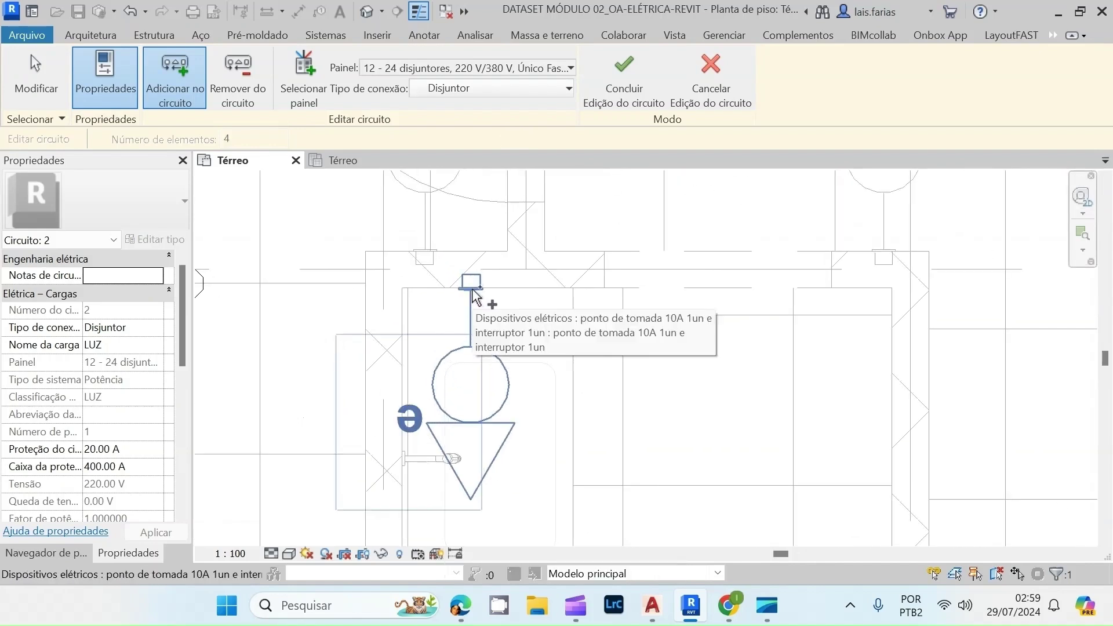
pyautogui.scroll(3, 475, 296)
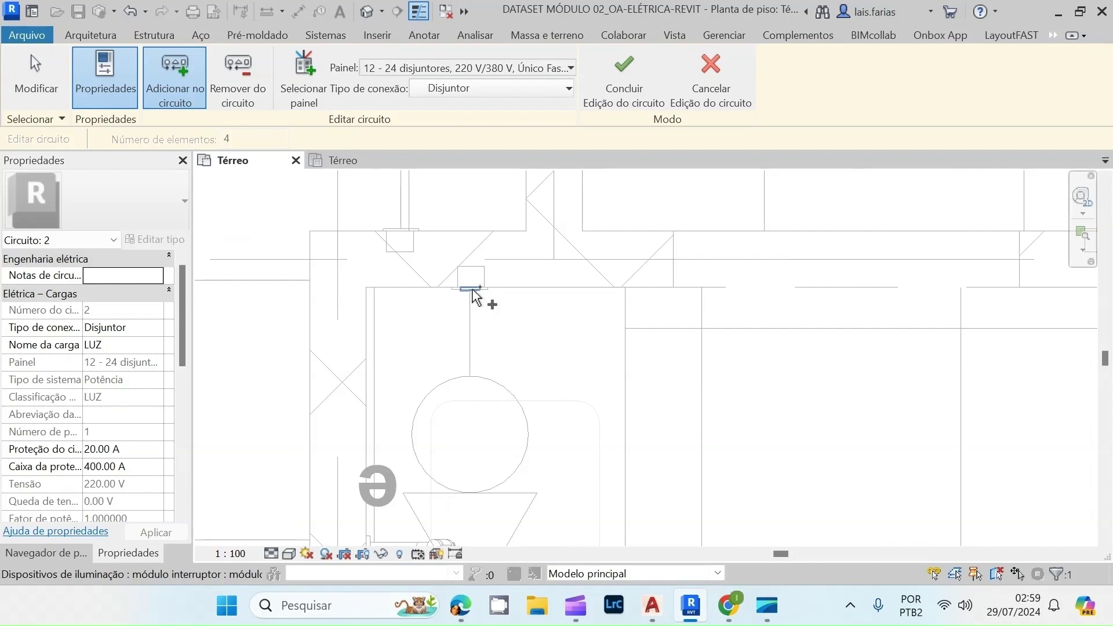
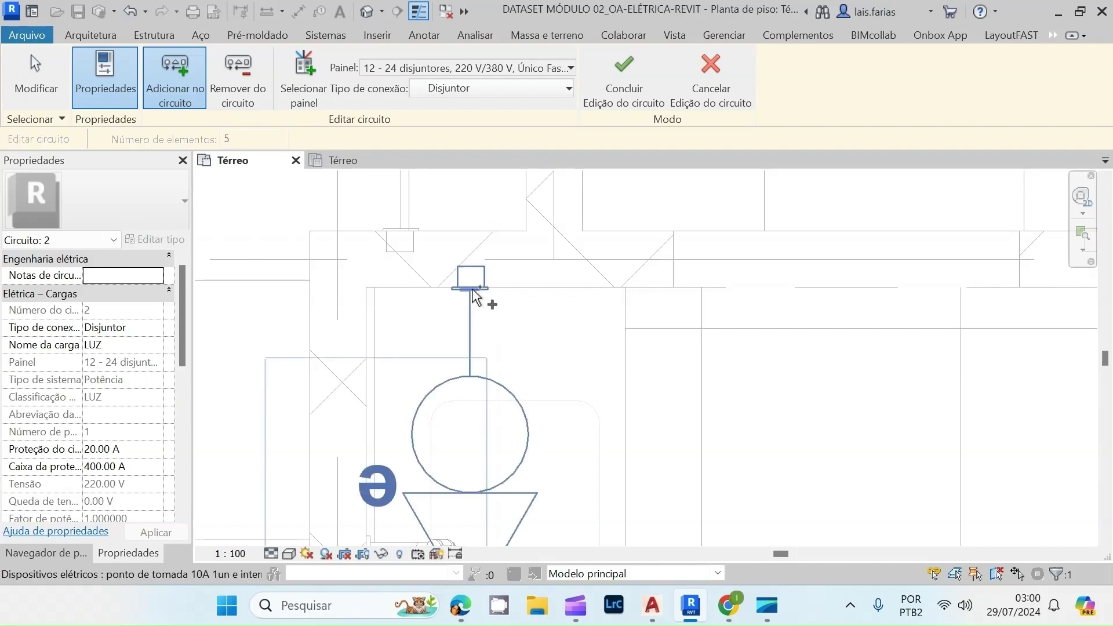
pyautogui.scroll(-4, 458, 416)
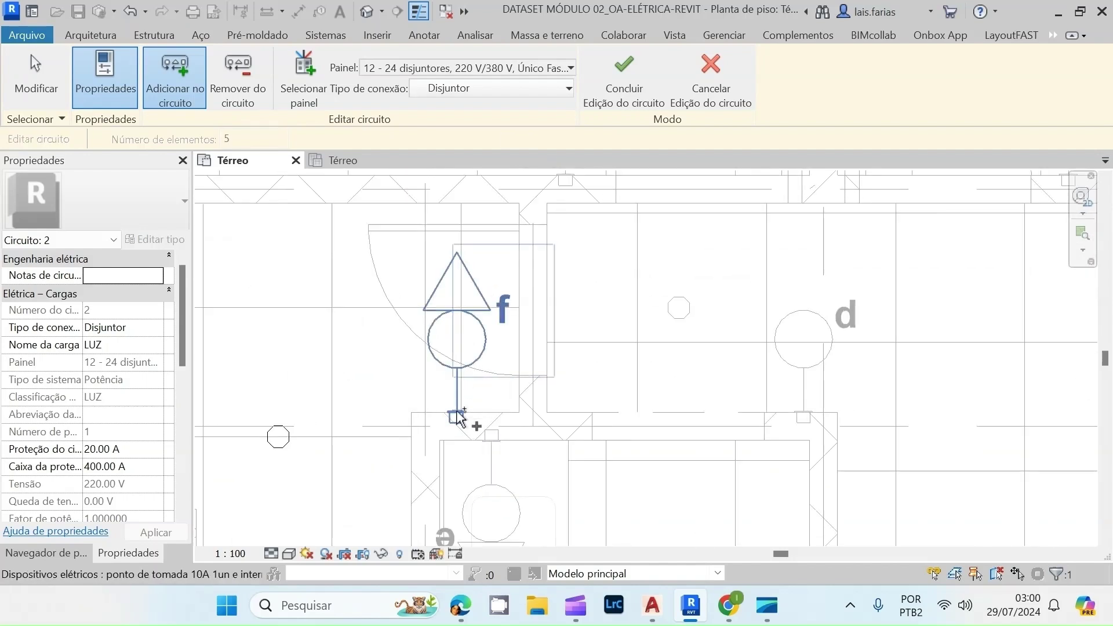
pyautogui.scroll(2, 458, 416)
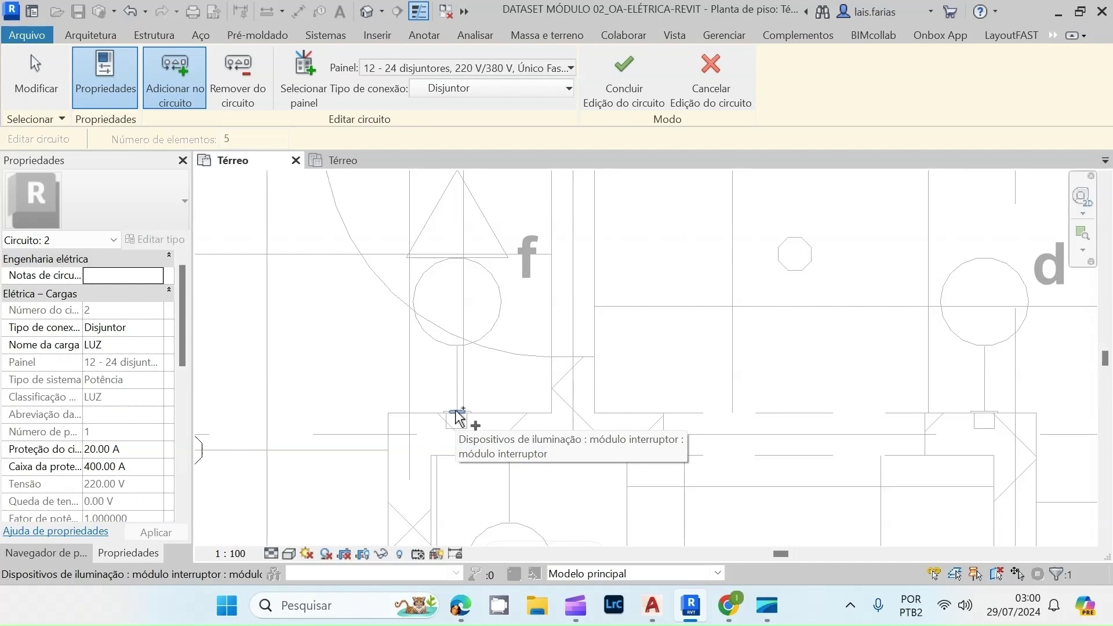
pyautogui.click(458, 416)
pyautogui.scroll(-2, 446, 301)
pyautogui.scroll(-5, 446, 301)
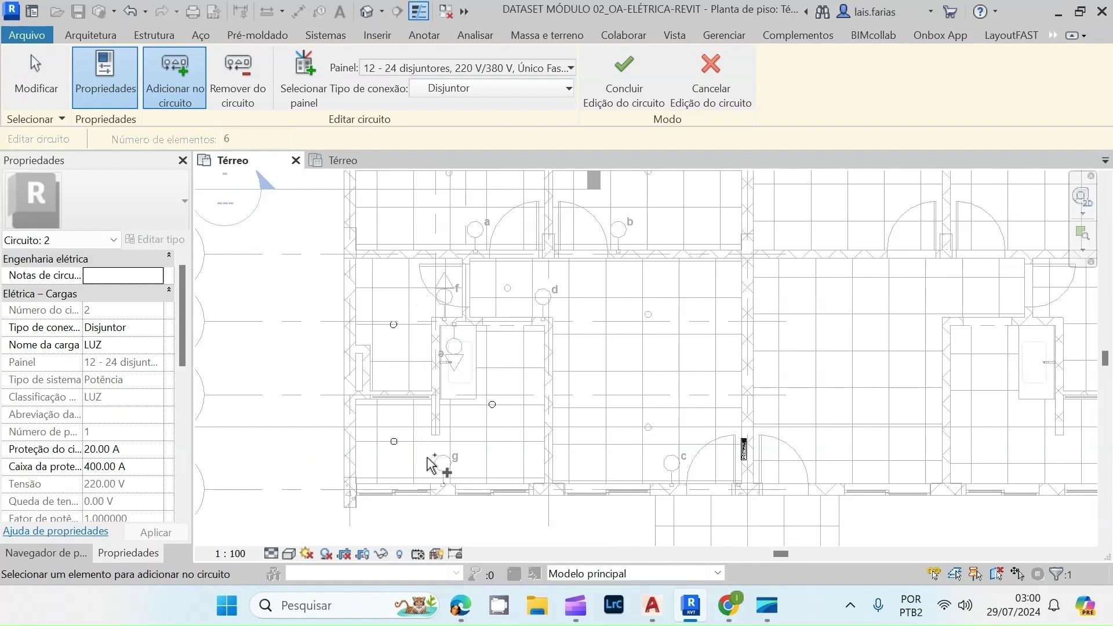
pyautogui.click(627, 73)
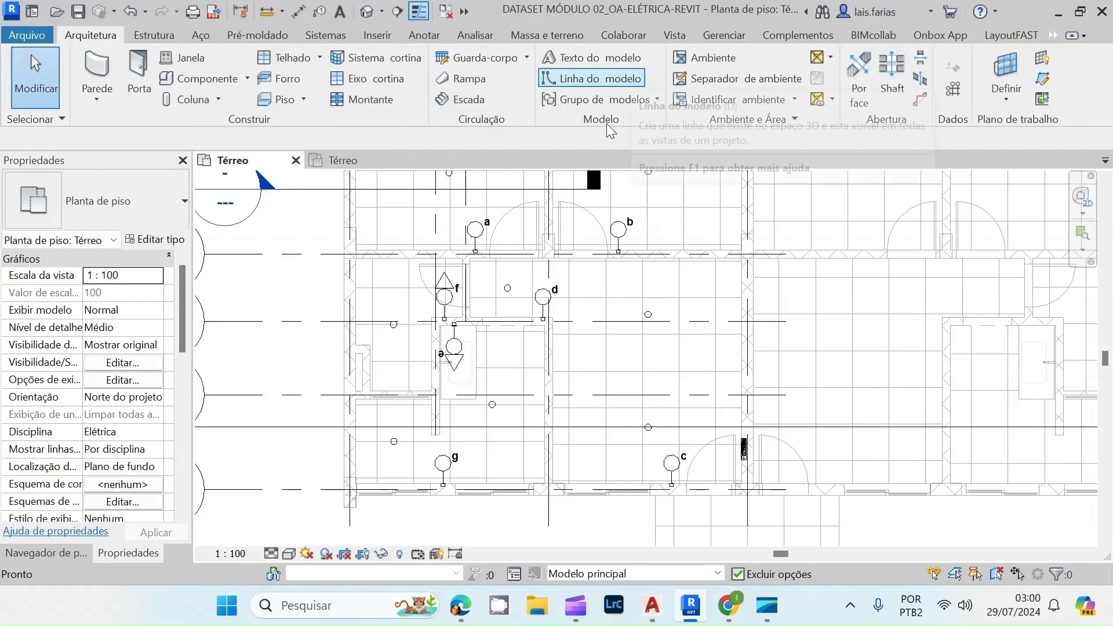
pyautogui.scroll(-1, 392, 439)
pyautogui.scroll(-2, 391, 432)
pyautogui.scroll(3, 586, 282)
pyautogui.scroll(-2, 588, 284)
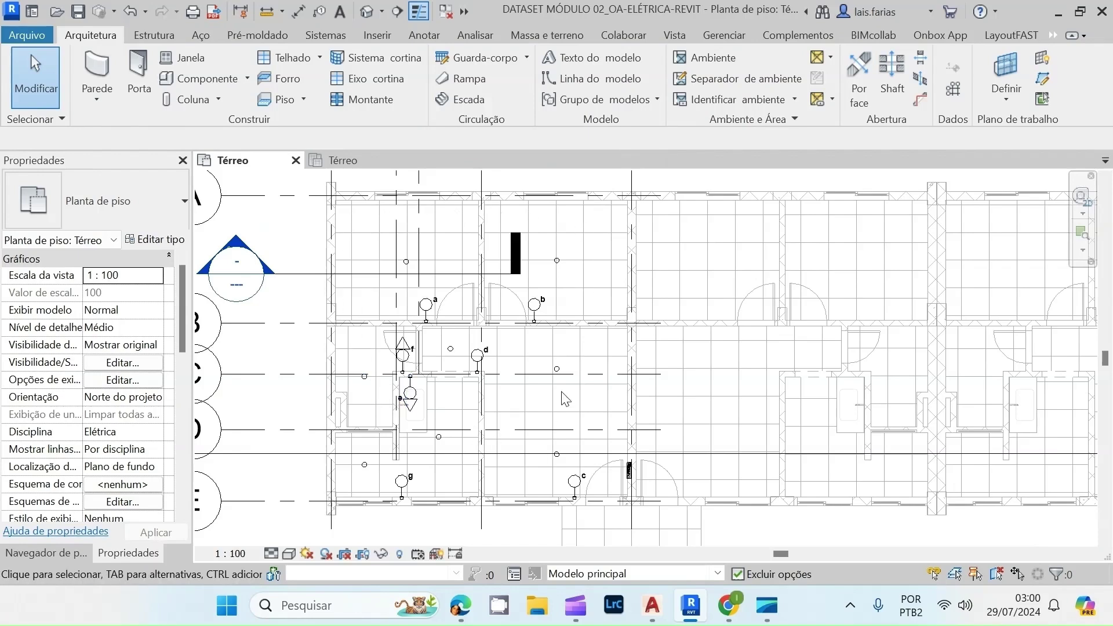
pyautogui.scroll(-1, 562, 434)
# - Set the elevation from level of switch points a, b, d, f, e, g and c to 1.2
pyautogui.scroll(2, 432, 299)
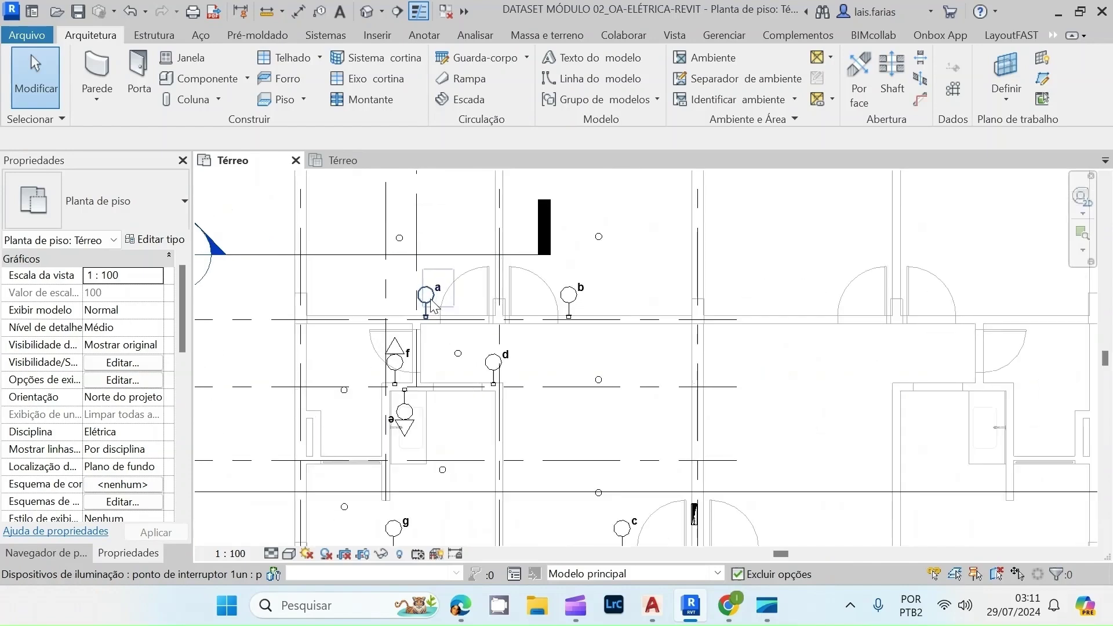
pyautogui.click(426, 297)
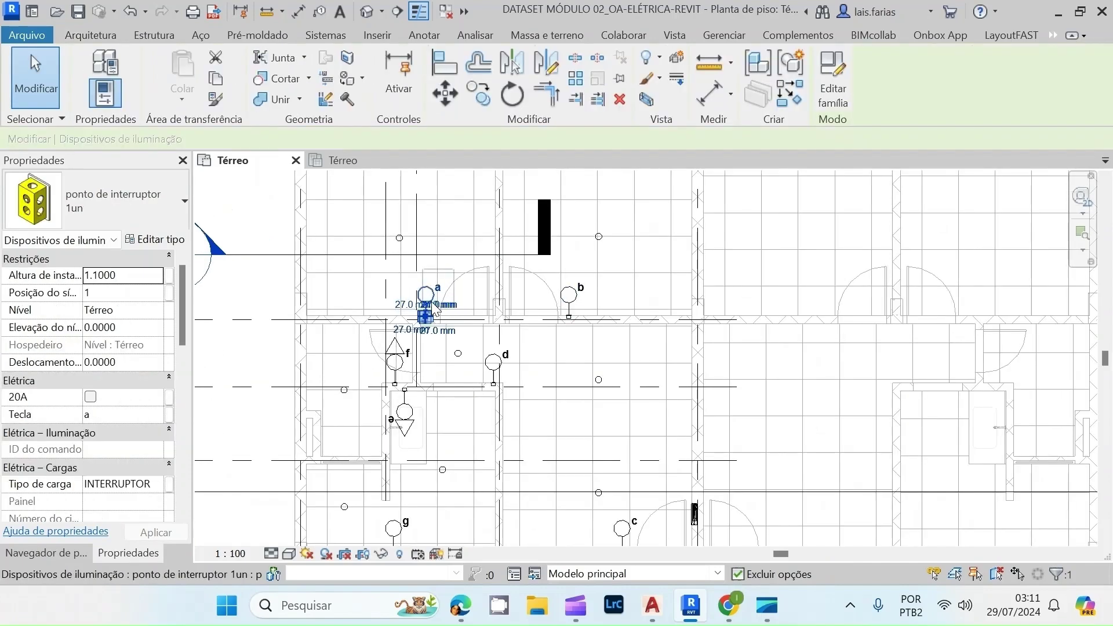
pyautogui.keyDown('ctrl'); pyautogui.click(569, 295); pyautogui.keyUp('ctrl')
pyautogui.keyDown('ctrl'); pyautogui.click(494, 362); pyautogui.keyUp('ctrl')
pyautogui.keyDown('ctrl'); pyautogui.click(395, 360); pyautogui.keyUp('ctrl')
pyautogui.keyDown('ctrl'); pyautogui.click(406, 412); pyautogui.keyUp('ctrl')
pyautogui.keyDown('ctrl'); pyautogui.click(400, 529); pyautogui.keyUp('ctrl')
pyautogui.keyDown('ctrl'); pyautogui.click(622, 530); pyautogui.keyUp('ctrl')
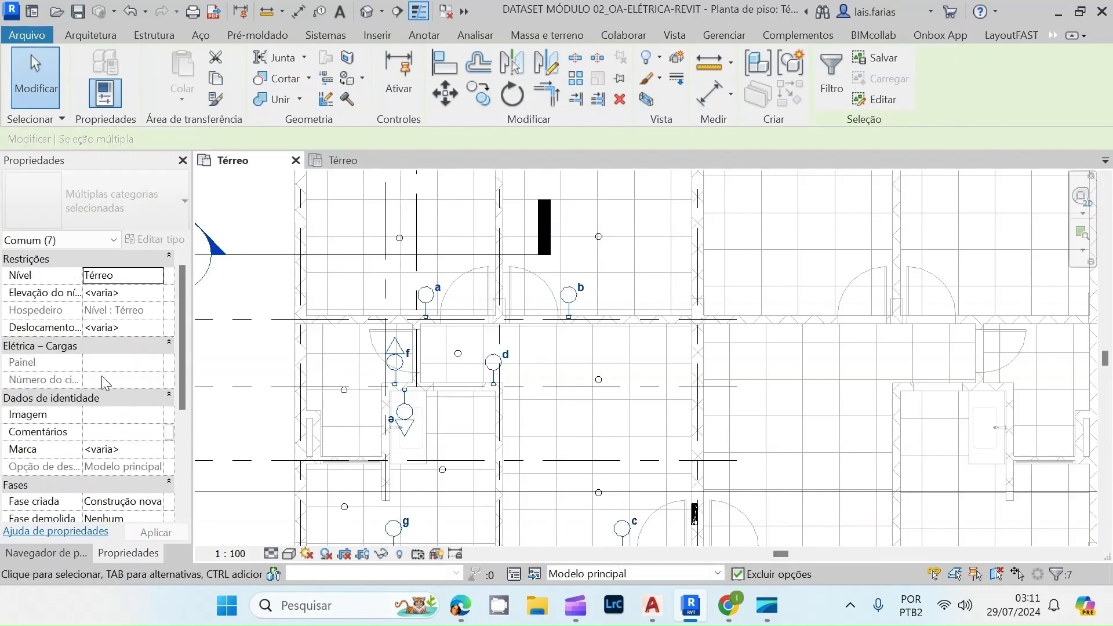
pyautogui.click(140, 292)
pyautogui.write('1.2')
pyautogui.press('Return')
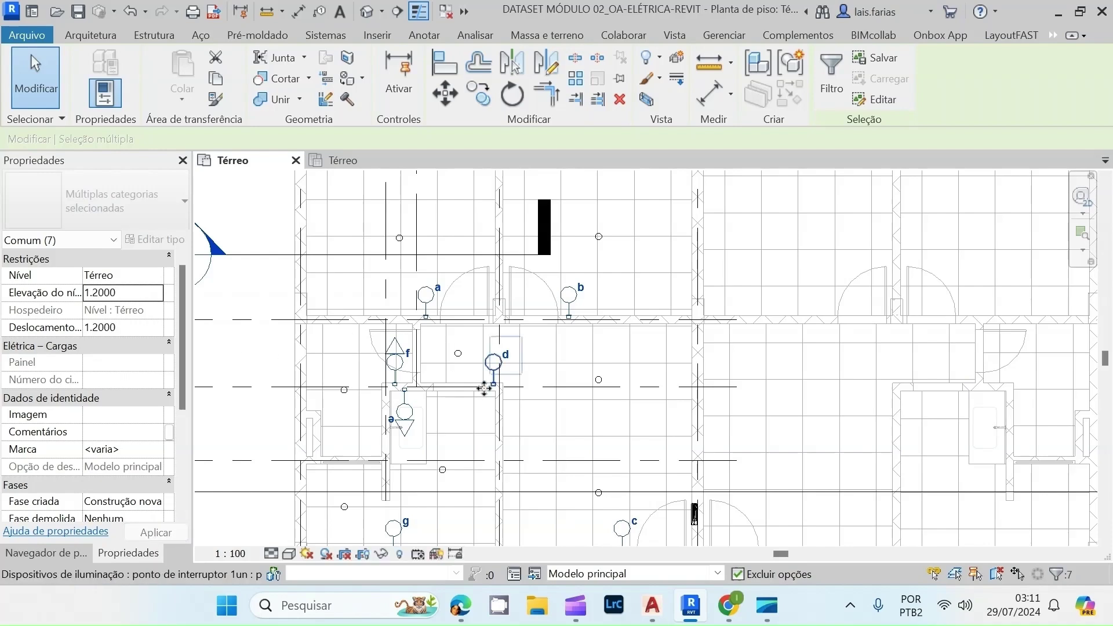
pyautogui.scroll(-3, 461, 340)
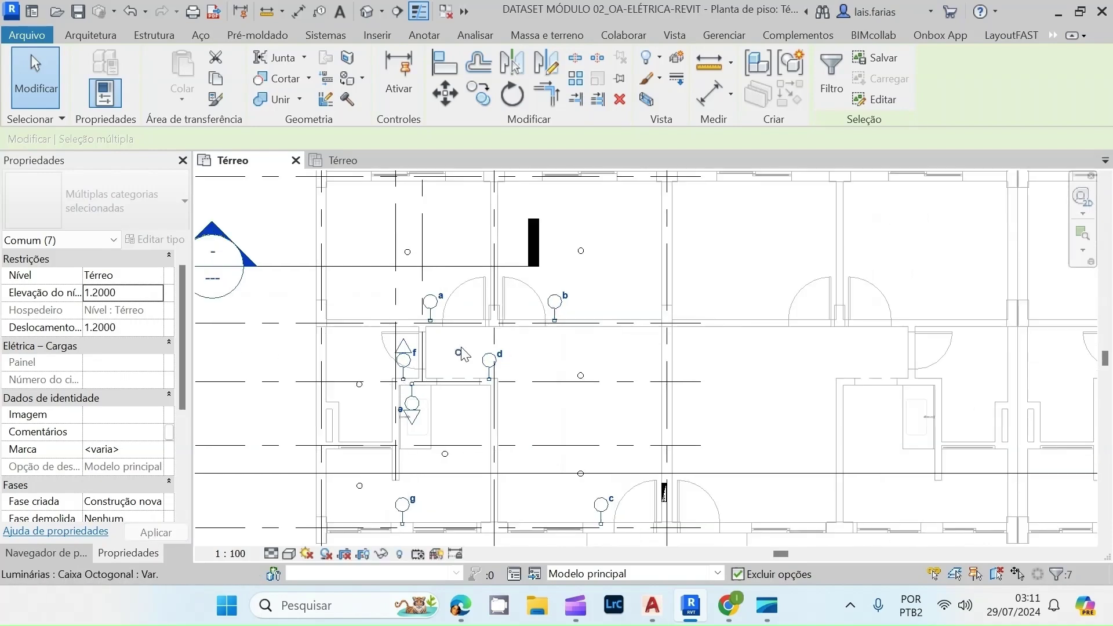
pyautogui.scroll(2, 387, 384)
pyautogui.press('Escape')
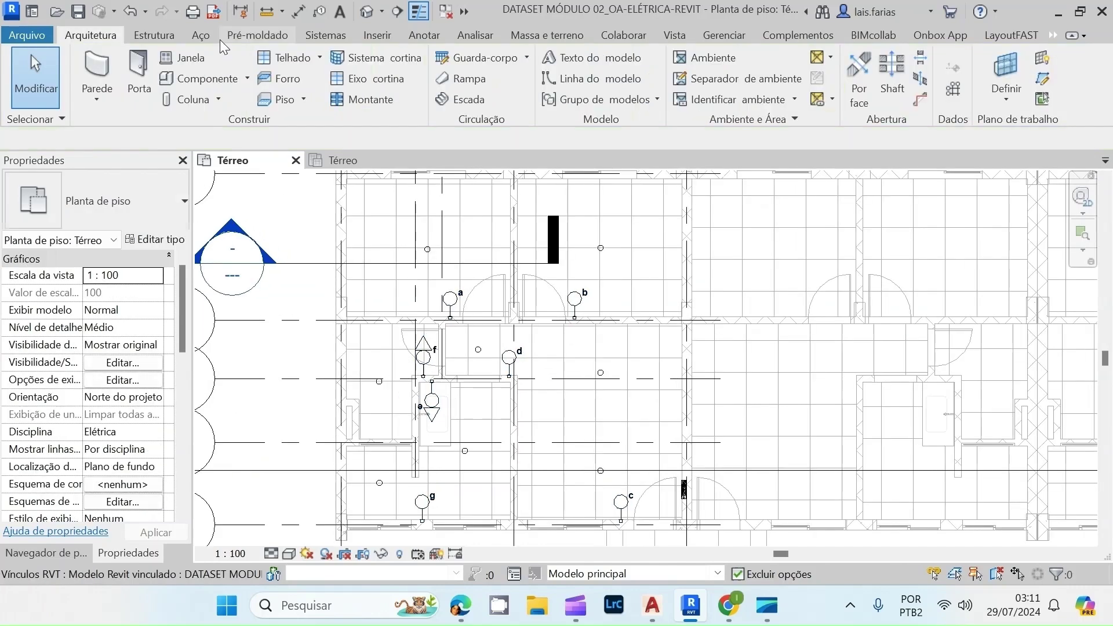
# - Start placing an electrical device on the Térreo plan with the type ponto de tomada 10A 1un
pyautogui.click(323, 37)
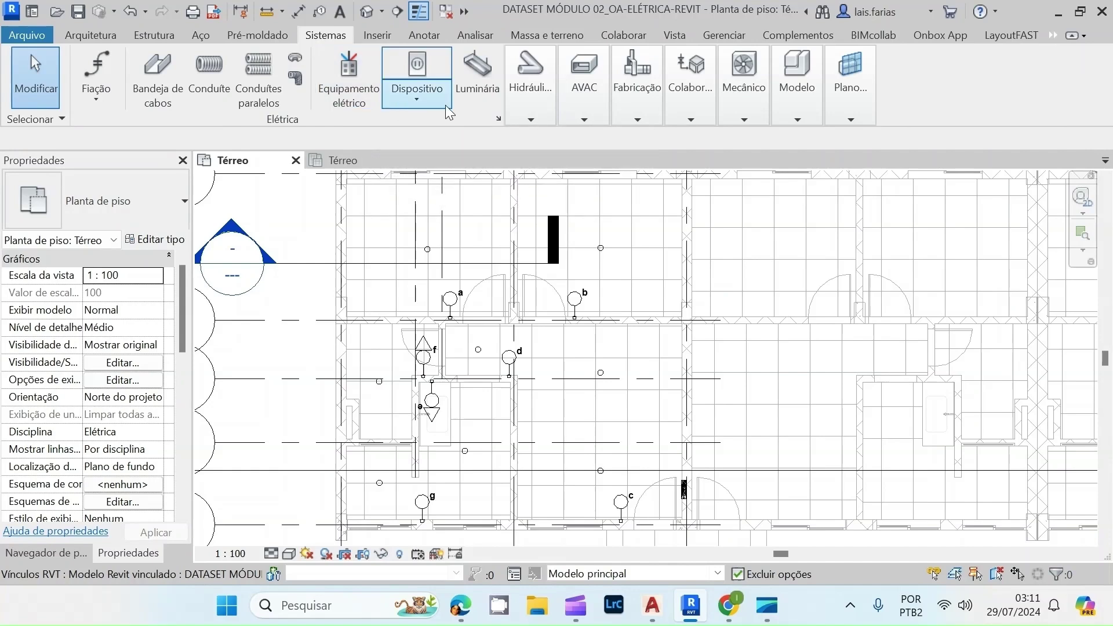
pyautogui.click(418, 98)
pyautogui.click(458, 127)
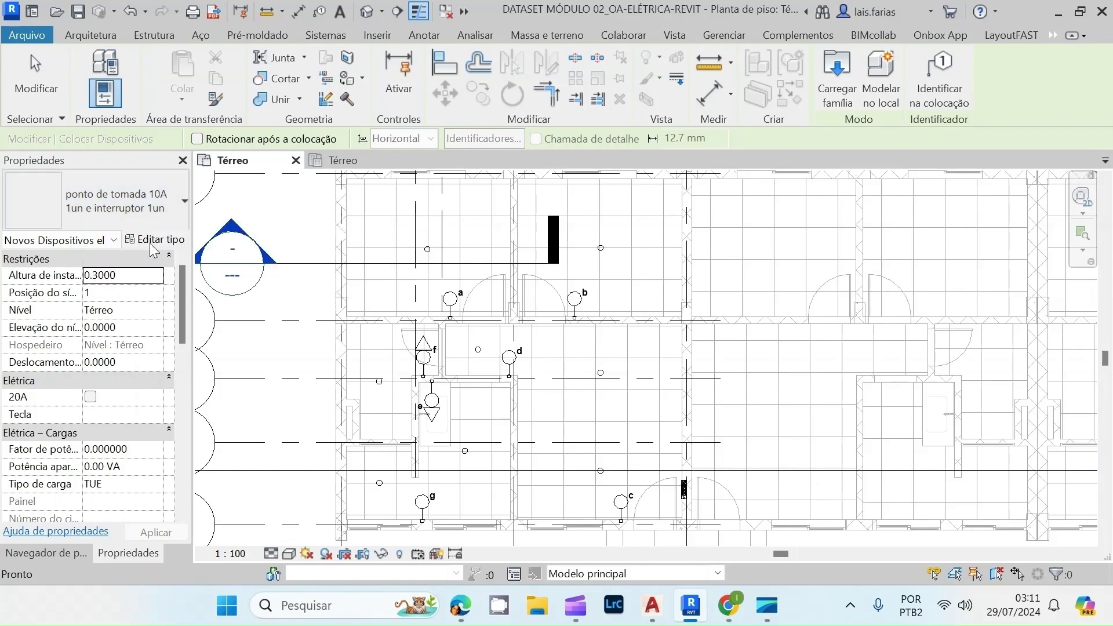
pyautogui.scroll(-2, 457, 417)
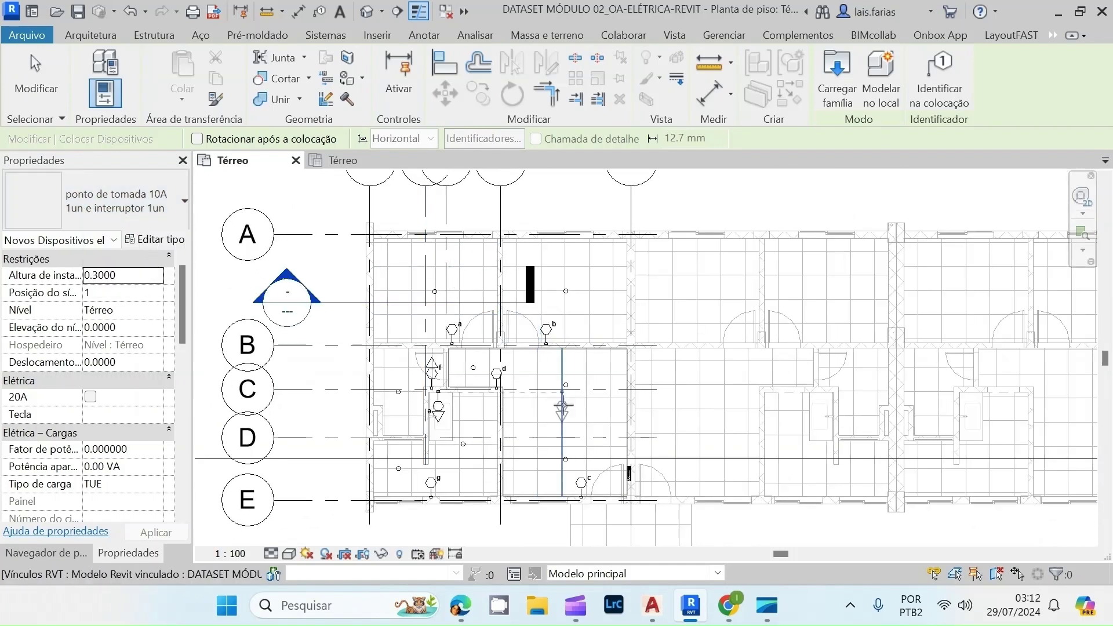
pyautogui.scroll(1, 565, 408)
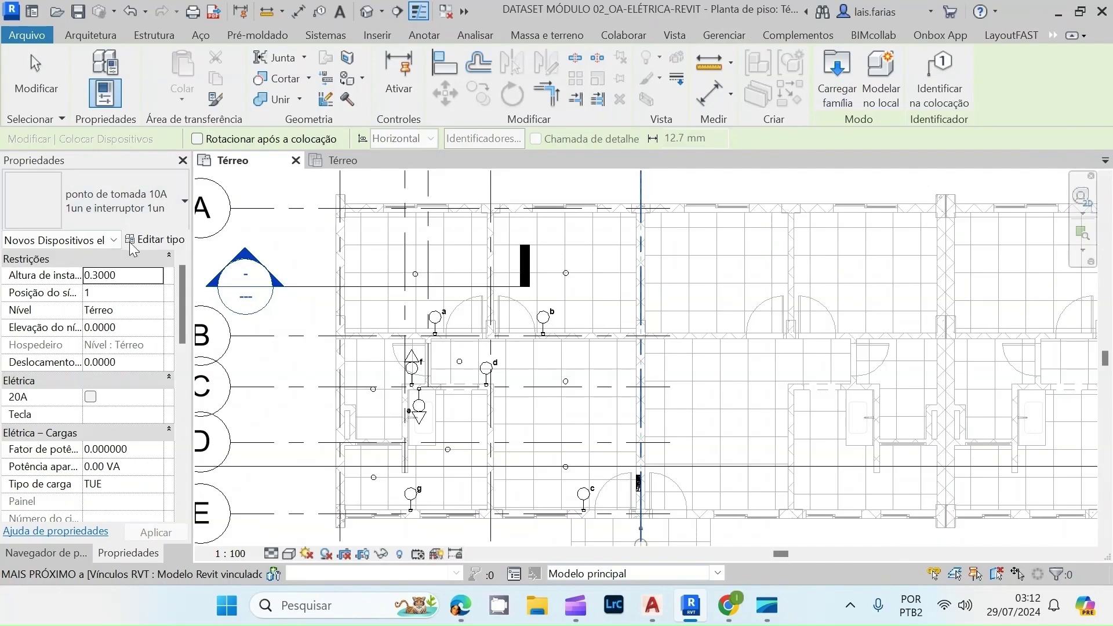
pyautogui.click(127, 217)
pyautogui.scroll(2, 75, 337)
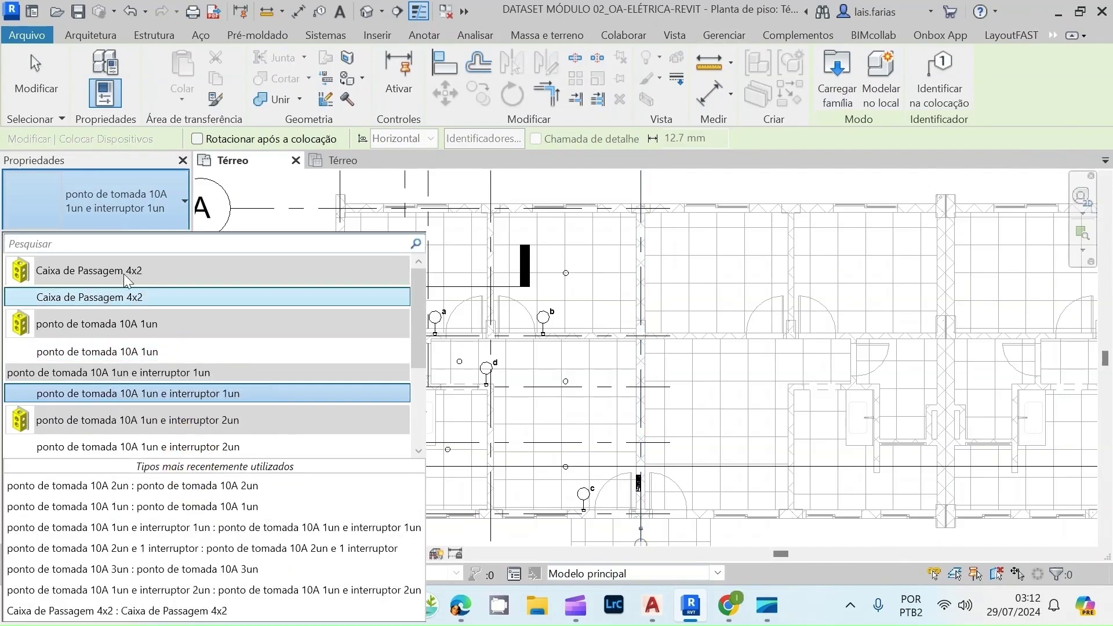
pyautogui.scroll(-2, 160, 376)
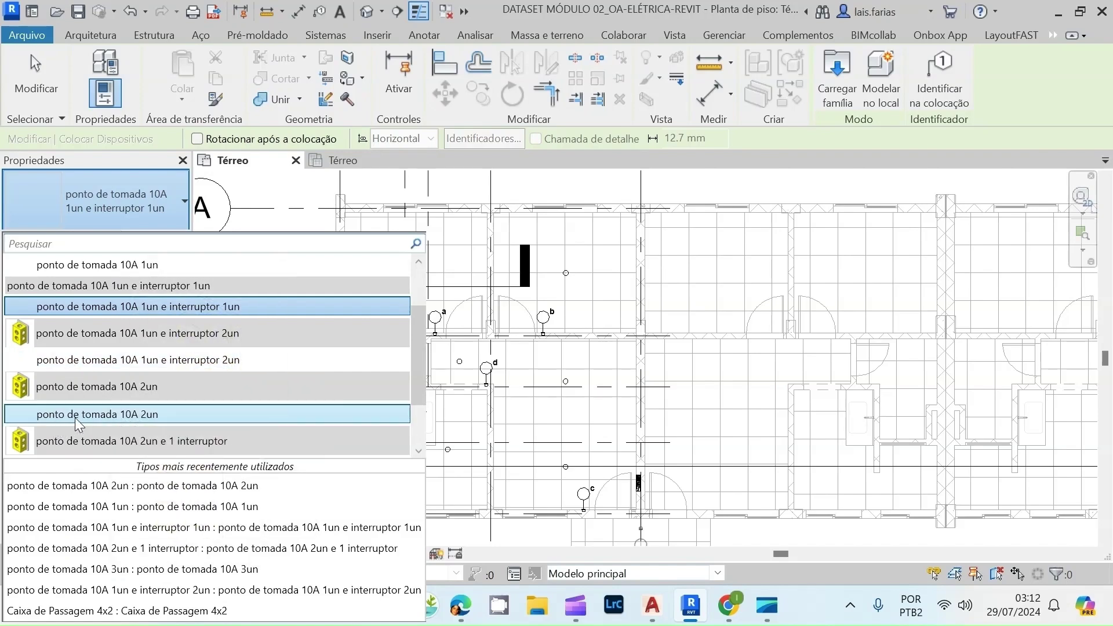
pyautogui.scroll(2, 107, 415)
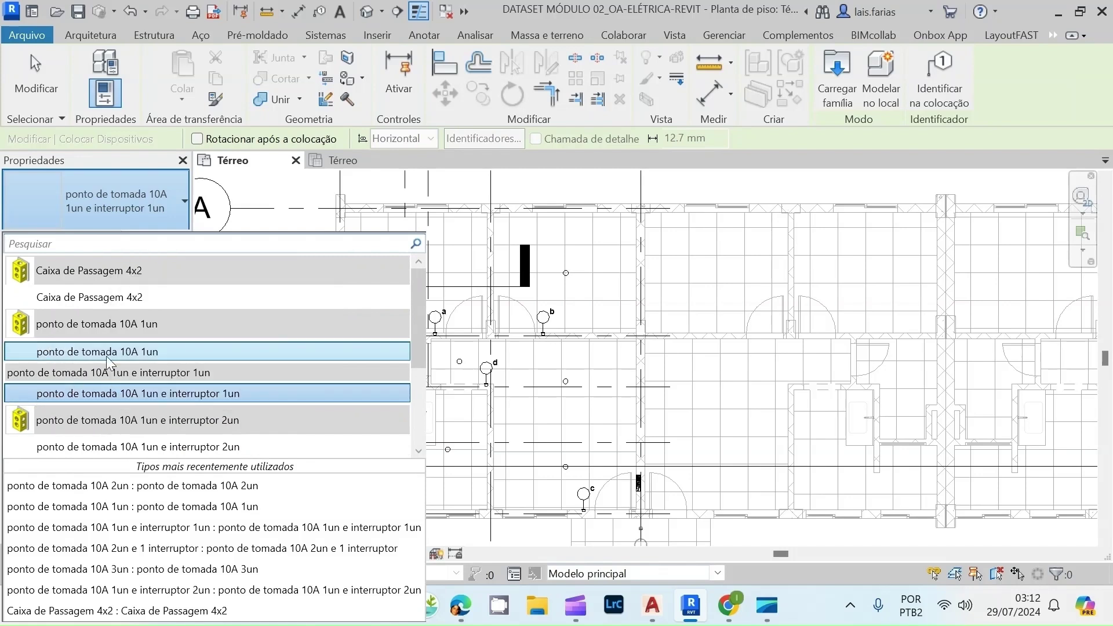
pyautogui.moveTo(81, 354)
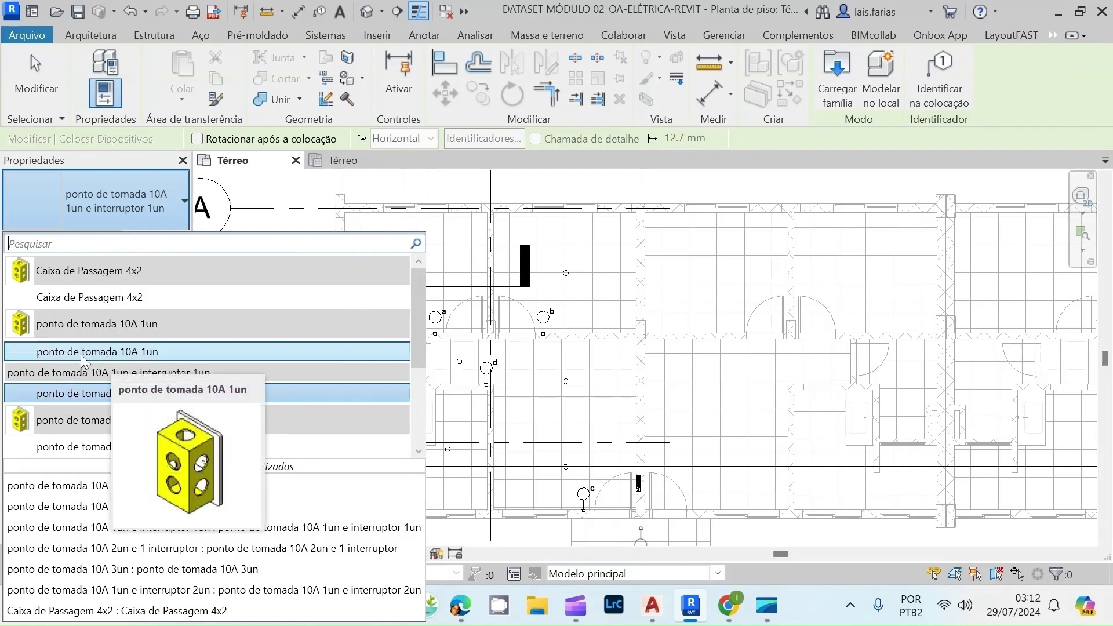
pyautogui.click(81, 351)
pyautogui.scroll(2, 454, 274)
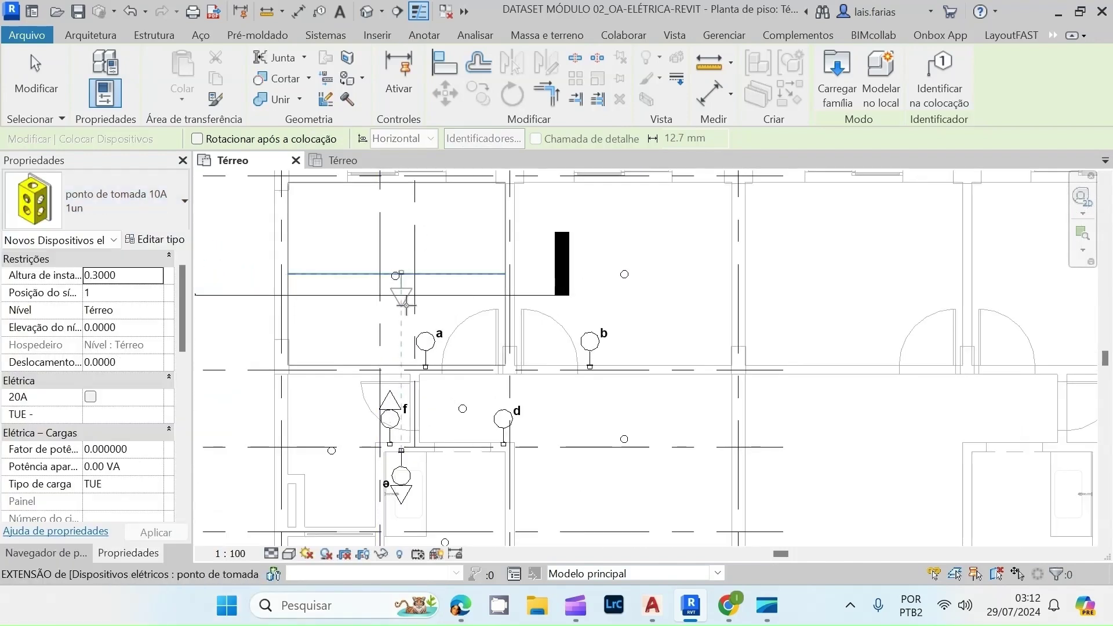
# - Place four 10A 1un outlets in the room with switch a: two on the upper wall and one on each side wall
pyautogui.scroll(-1, 406, 301)
pyautogui.scroll(4, 529, 243)
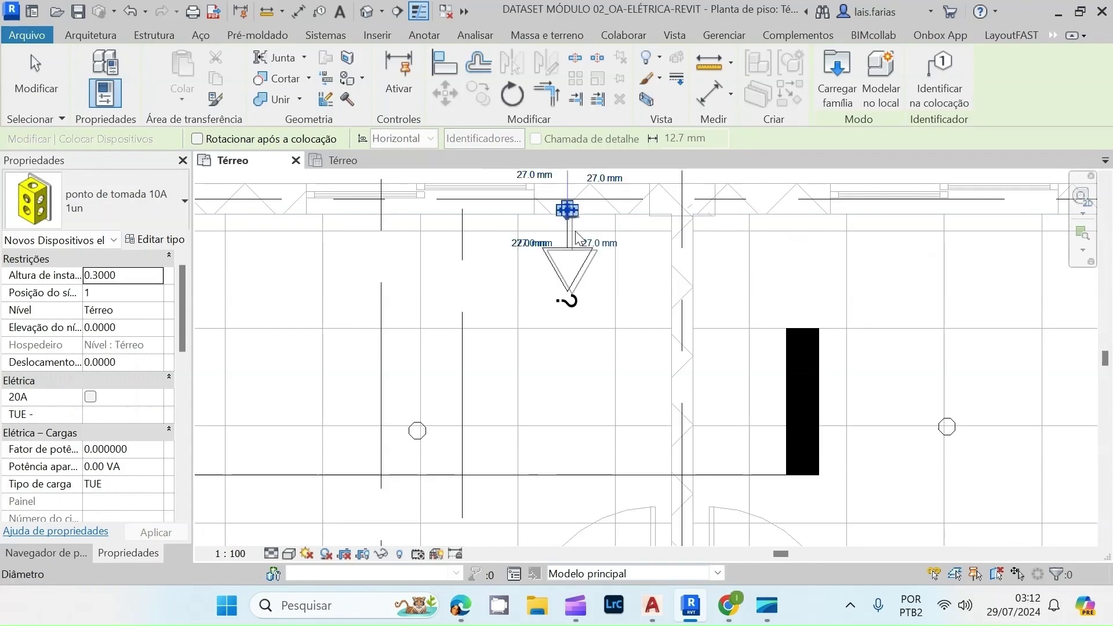
pyautogui.click(576, 235)
pyautogui.scroll(-1, 577, 234)
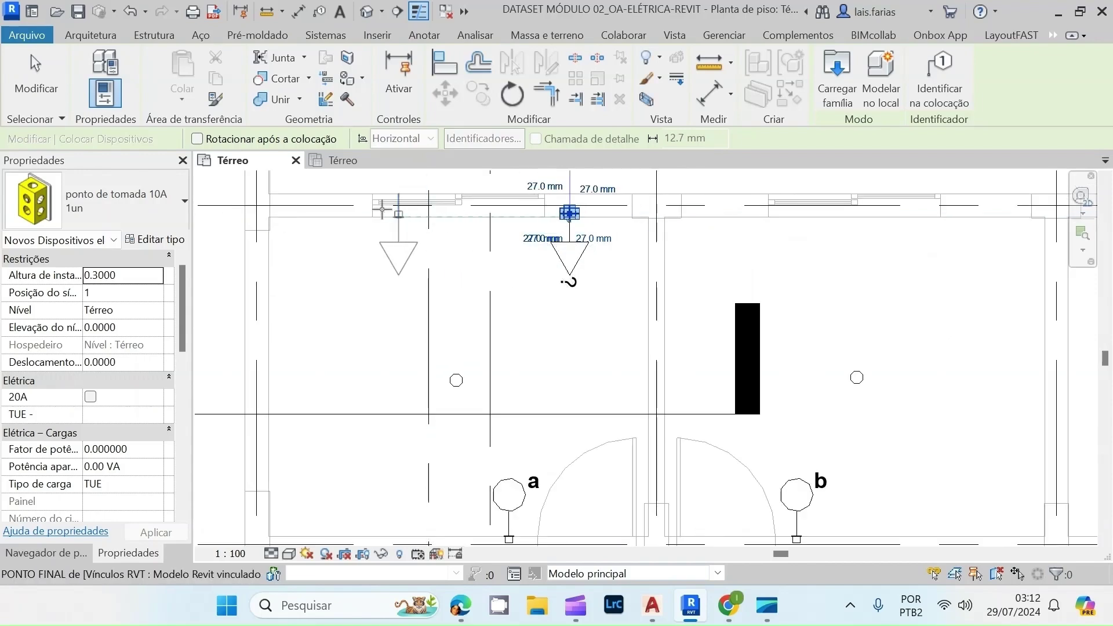
pyautogui.click(350, 213)
pyautogui.scroll(-2, 354, 214)
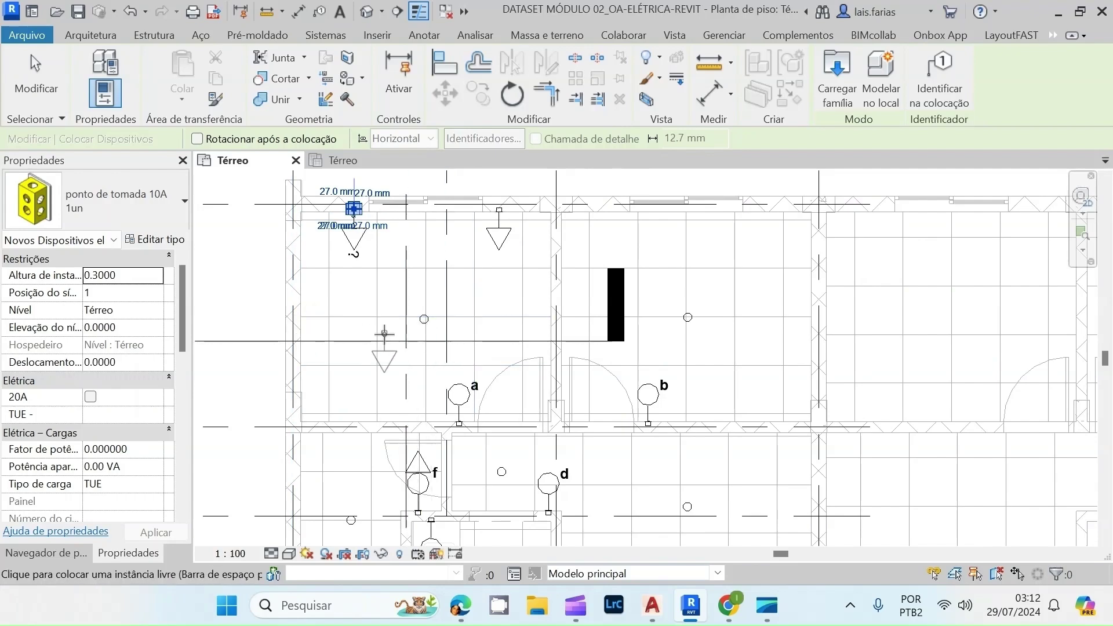
pyautogui.scroll(1, 302, 322)
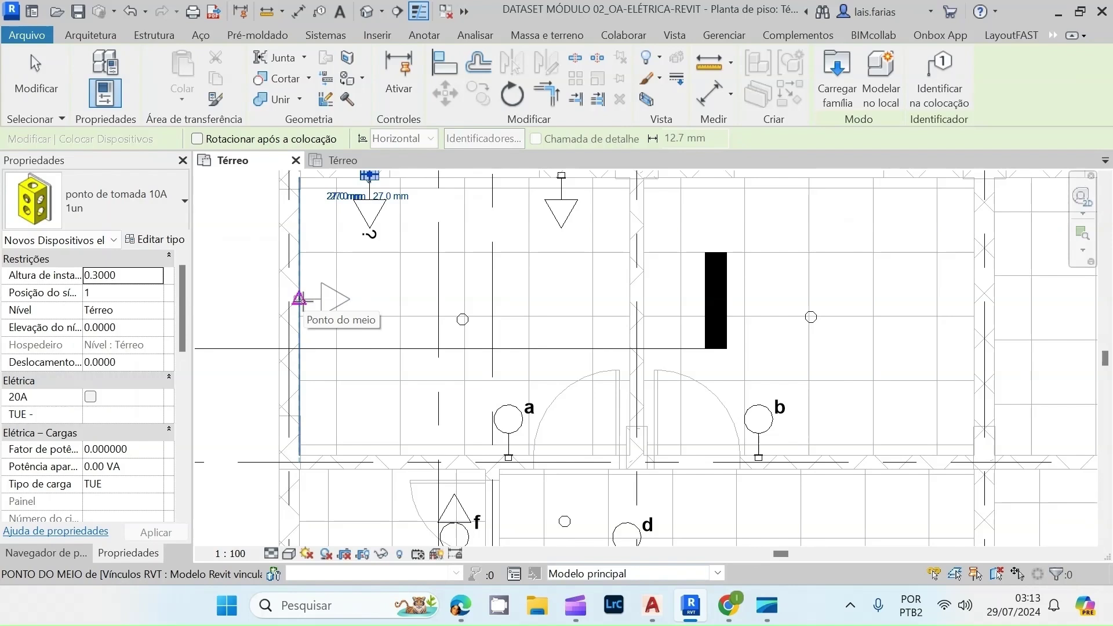
pyautogui.click(300, 299)
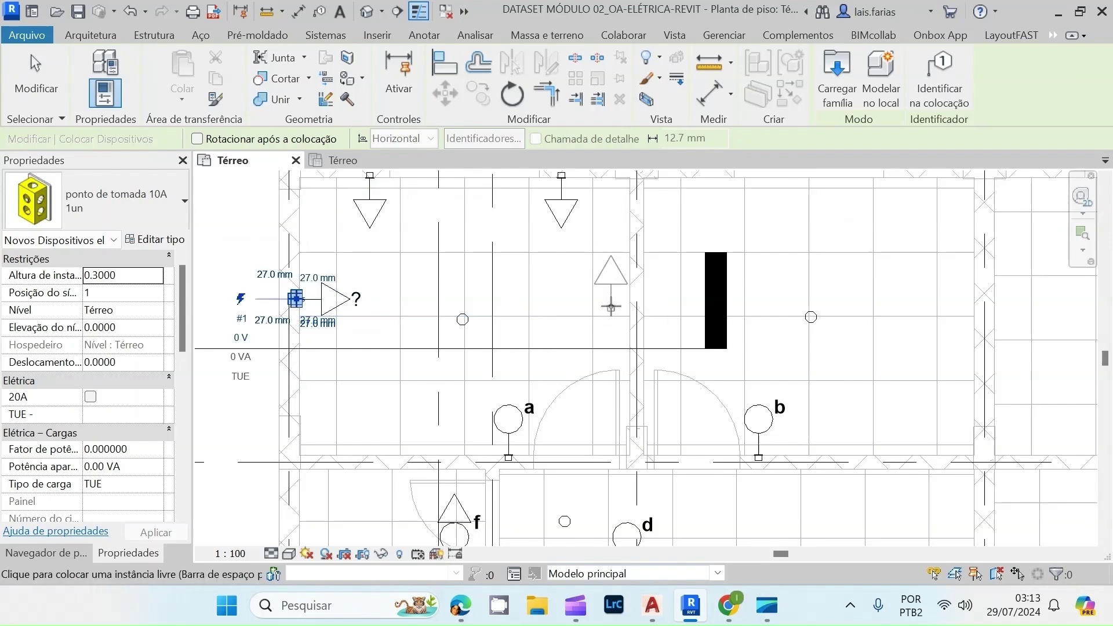
pyautogui.click(632, 303)
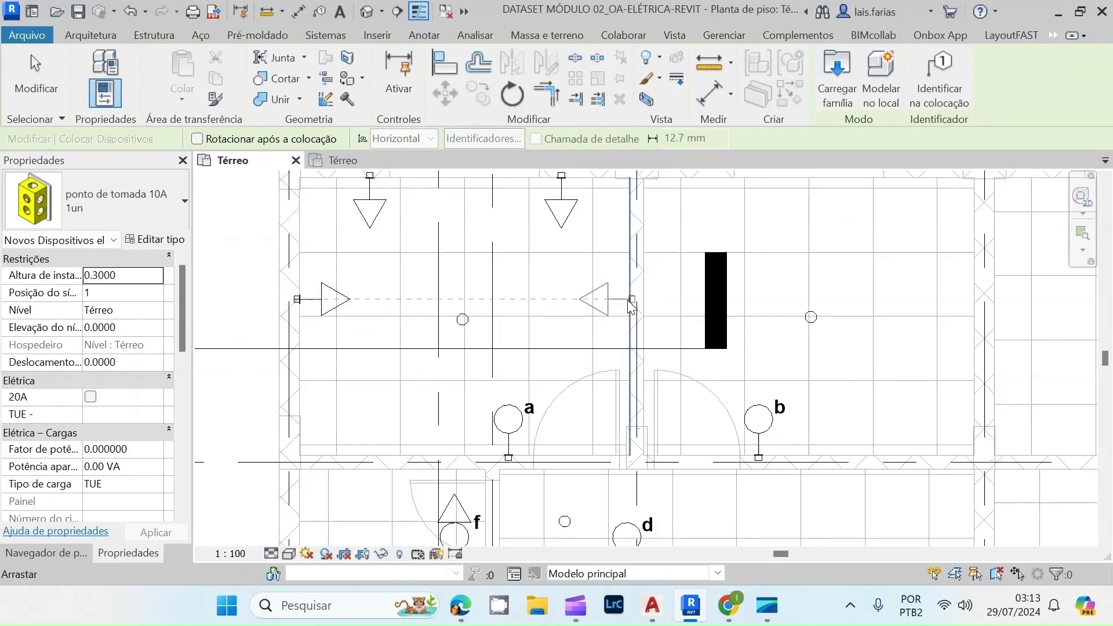
# - Place four 10A 1un outlets in the room with switch b: two on the upper wall and one on each side wall
pyautogui.scroll(-1, 631, 302)
pyautogui.moveTo(631, 303); pyautogui.dragTo(515, 328, button='middle')
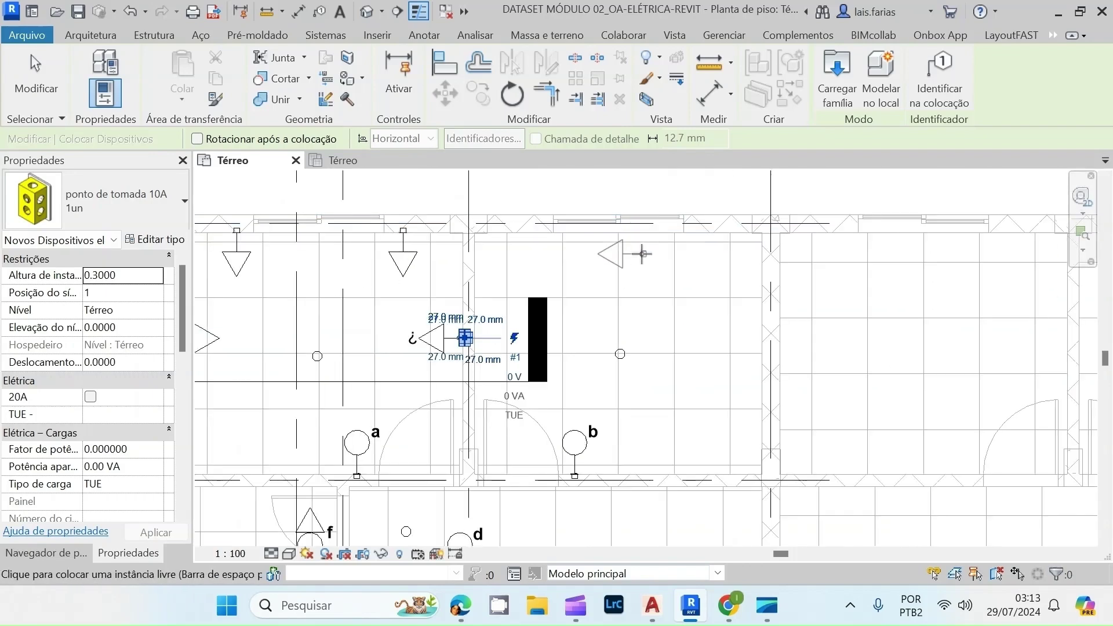
pyautogui.scroll(2, 539, 231)
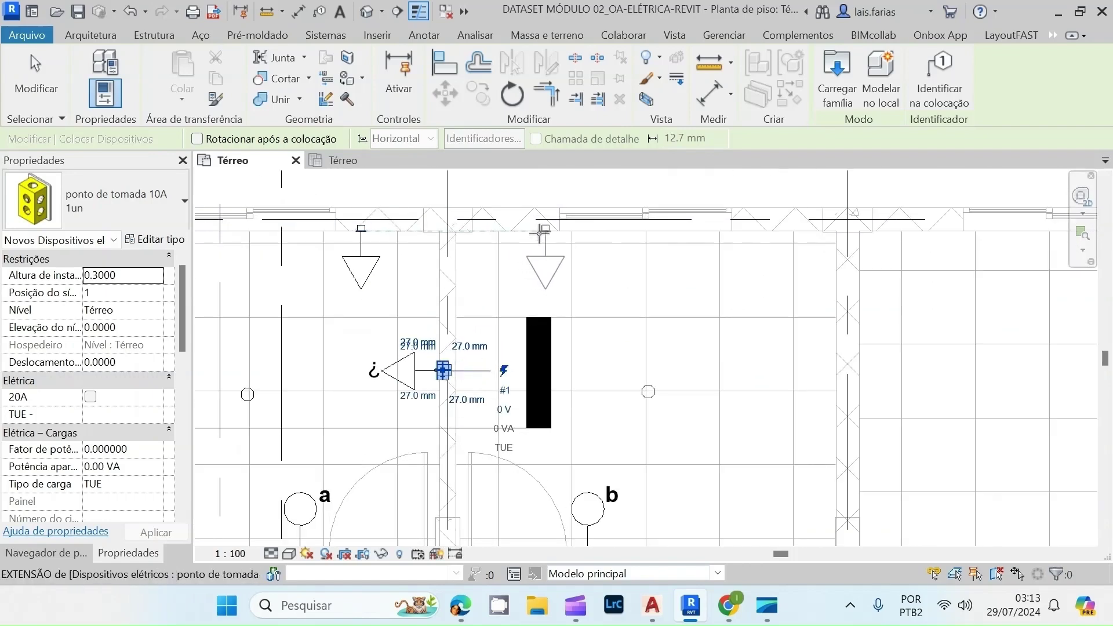
pyautogui.click(537, 230)
pyautogui.click(759, 245)
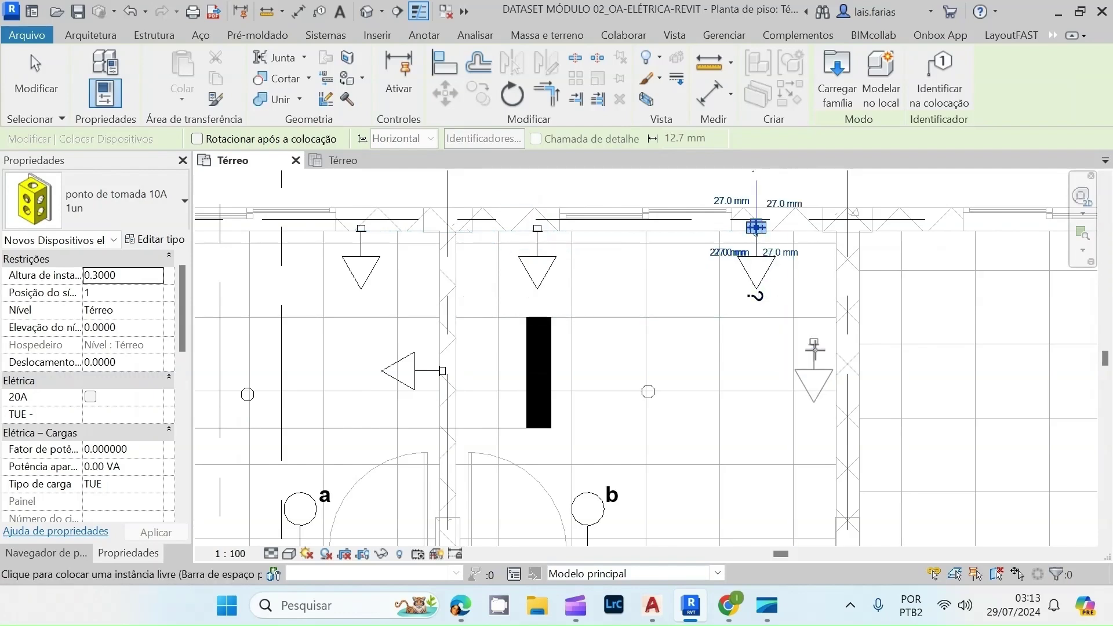
pyautogui.click(838, 371)
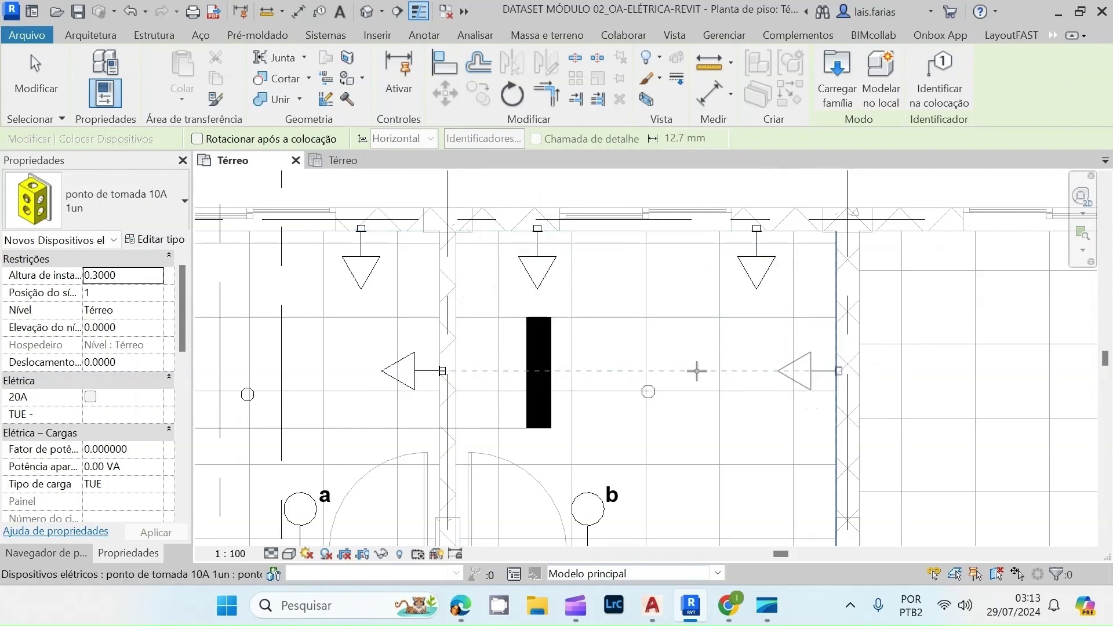
pyautogui.click(460, 371)
# - Check the outlet layout in the AutoCAD wiring plan, and place two 10A outlets in Revit on the right wall of the room with switch c
pyautogui.scroll(-4, 518, 290)
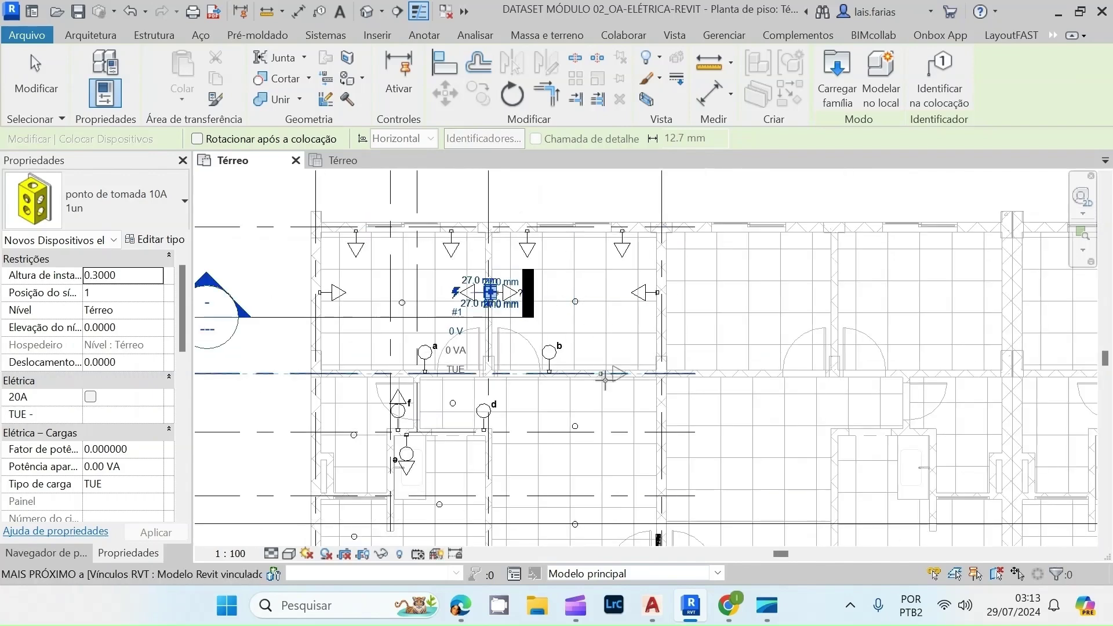
pyautogui.scroll(-3, 552, 384)
pyautogui.scroll(4, 593, 444)
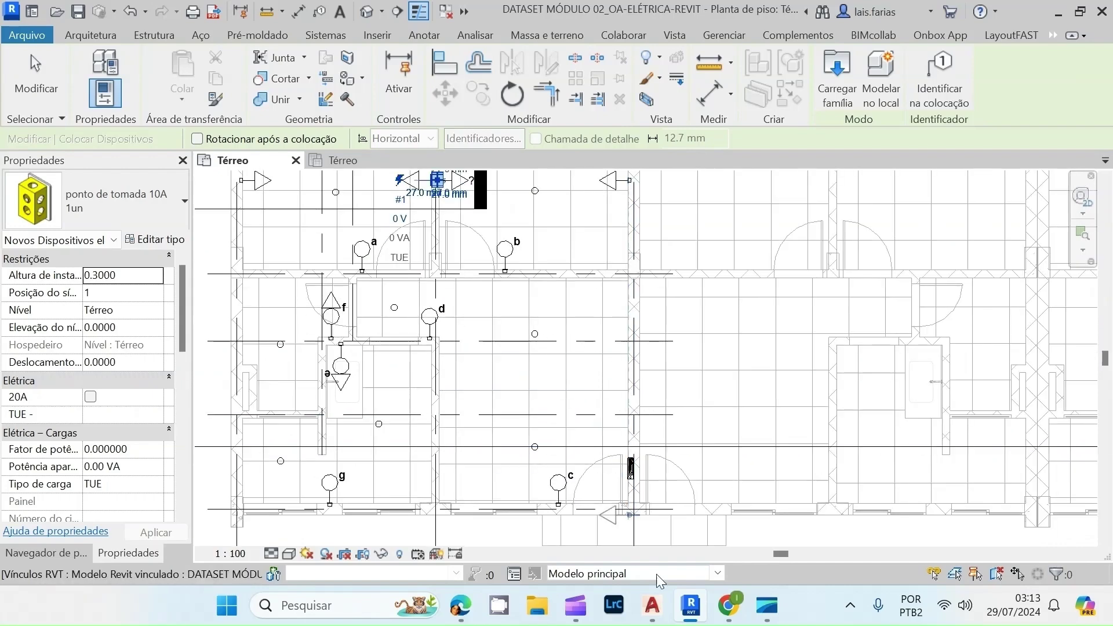
pyautogui.moveTo(658, 615)
pyautogui.click(705, 531)
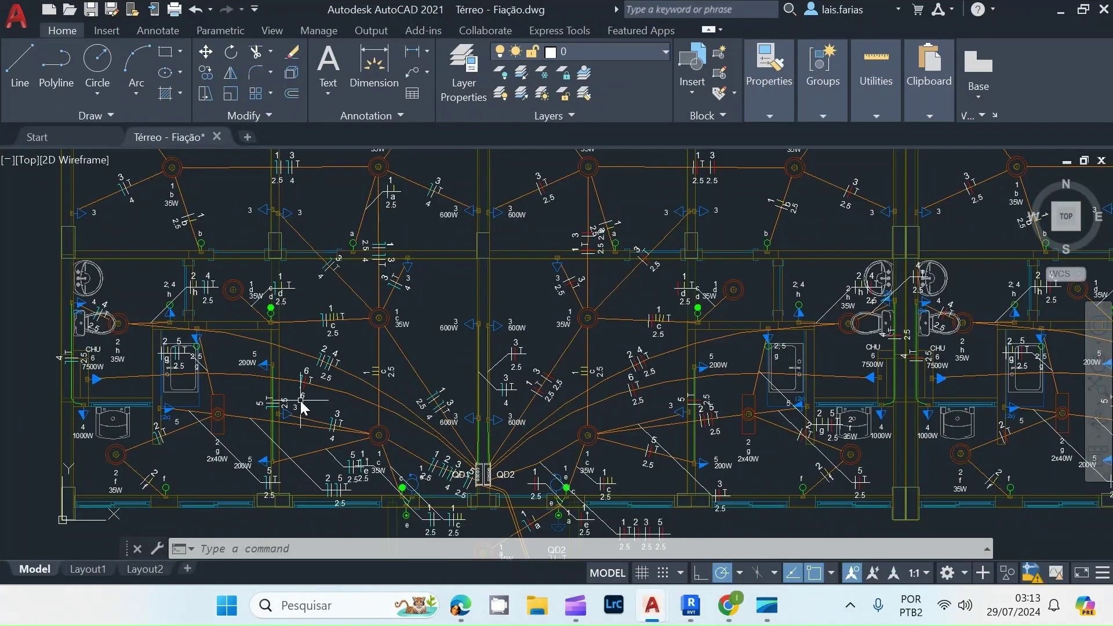
pyautogui.click(1060, 12)
pyautogui.scroll(3, 633, 428)
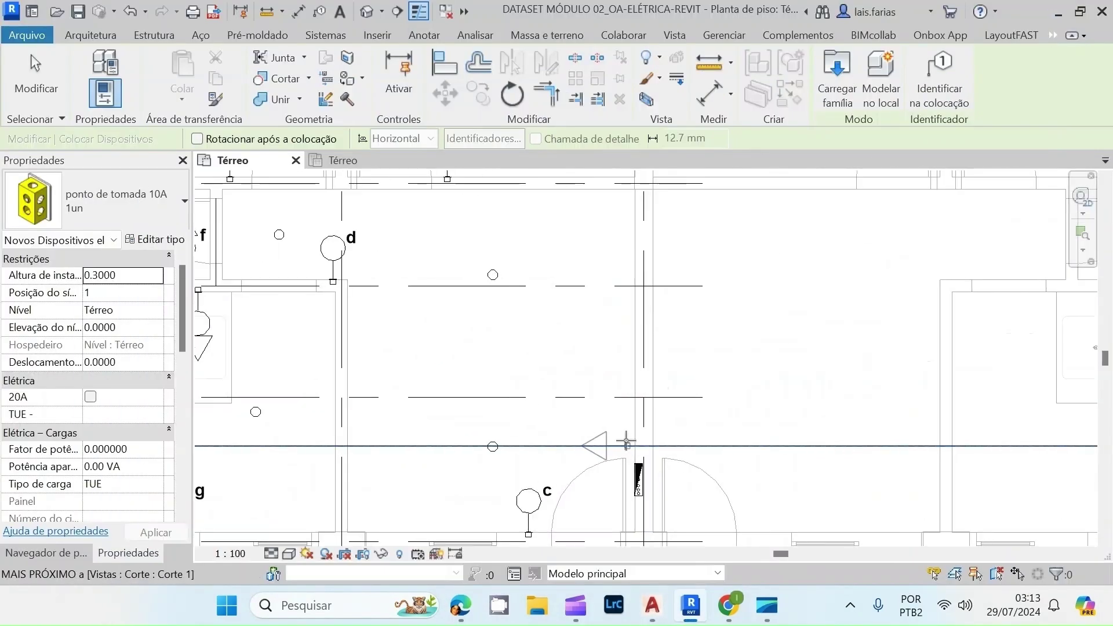
pyautogui.click(635, 413)
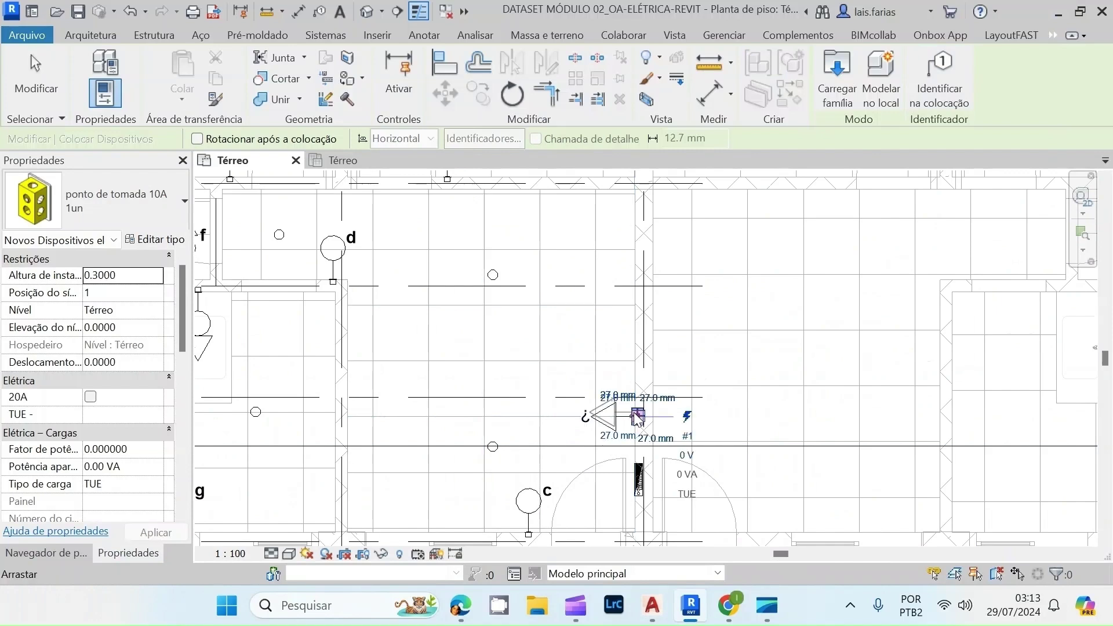
pyautogui.click(637, 276)
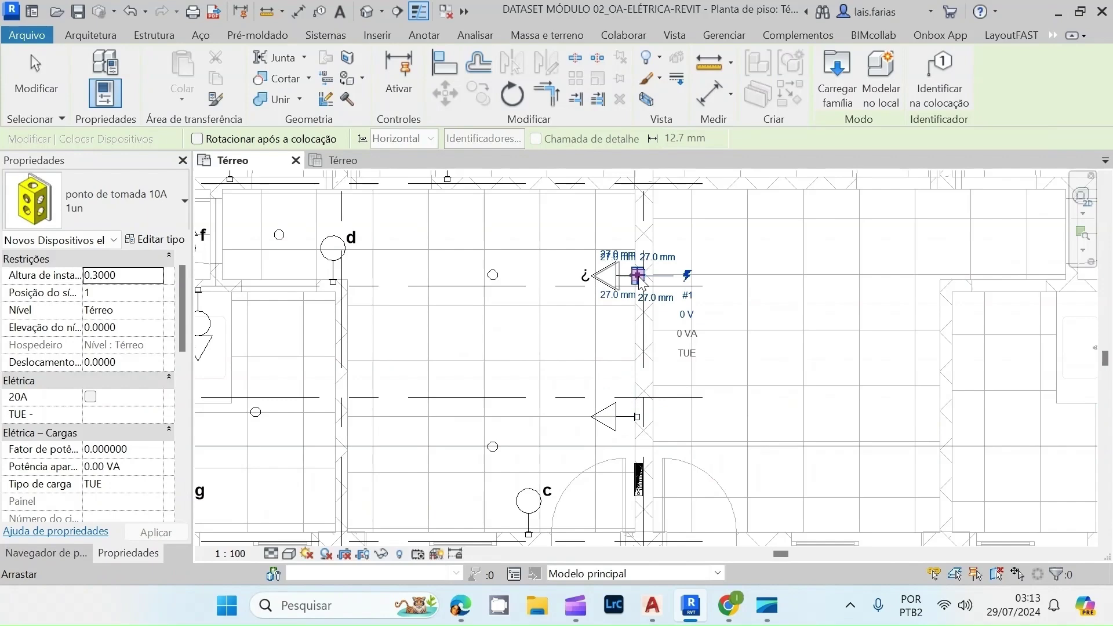
# - Place a 10A outlet on the upper wall and another on the left wall of the room with switch c
pyautogui.scroll(-2, 579, 278)
pyautogui.scroll(1, 541, 269)
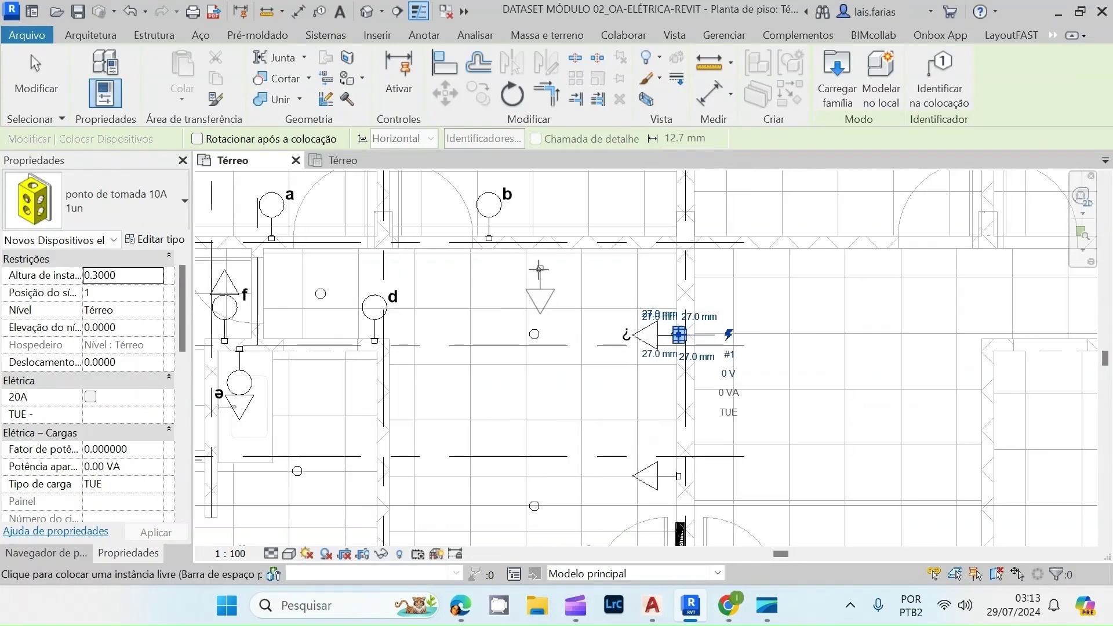
pyautogui.click(534, 248)
pyautogui.scroll(-1, 544, 264)
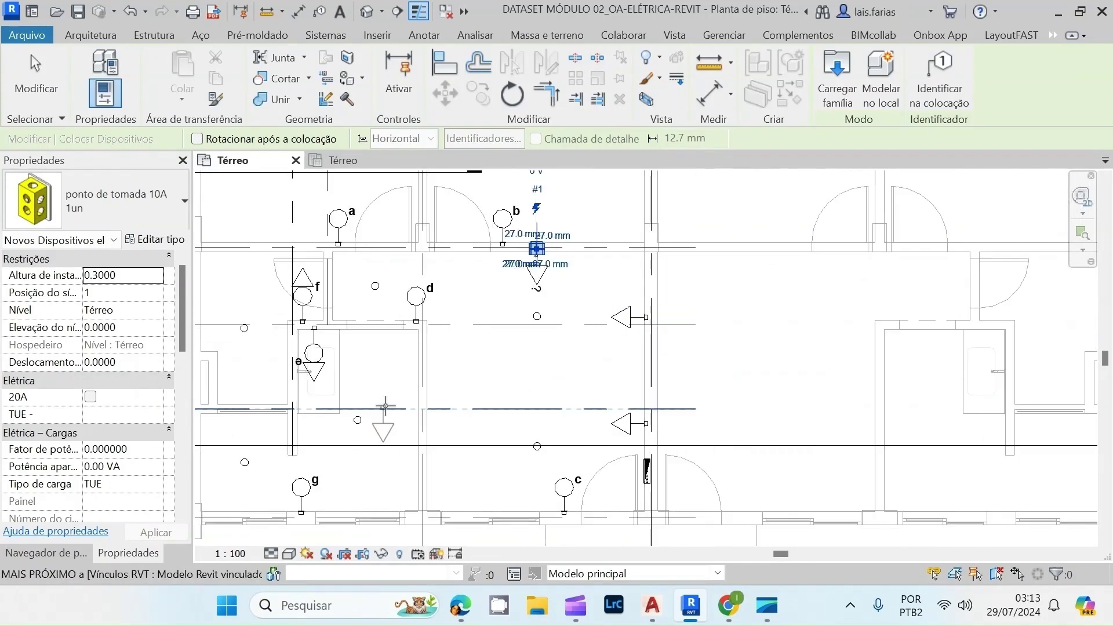
pyautogui.click(428, 367)
pyautogui.scroll(-2, 522, 379)
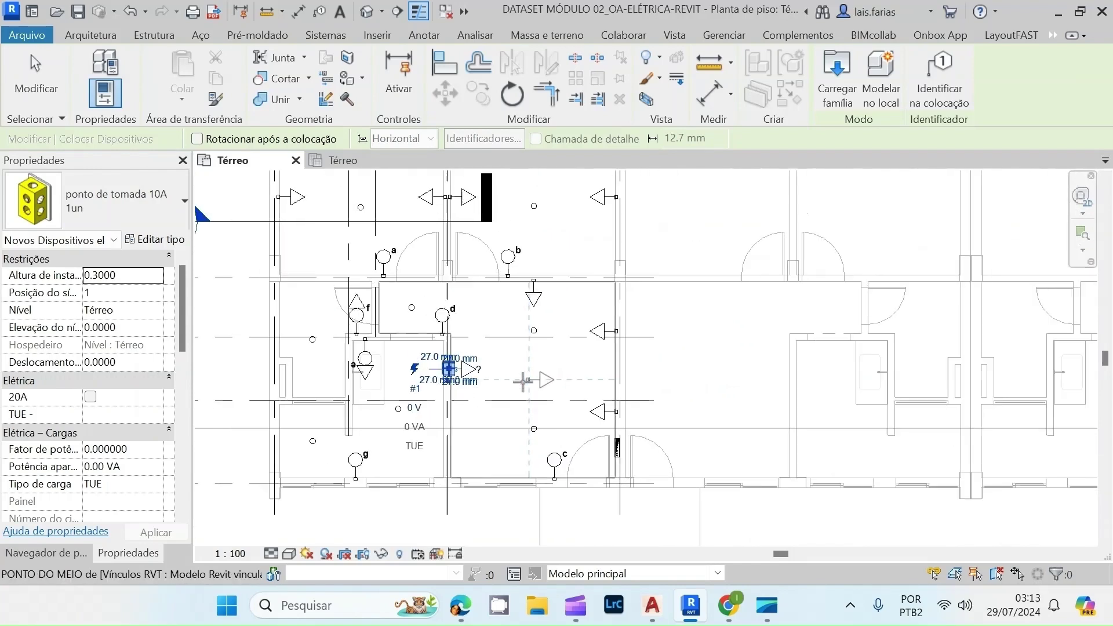
# - Set the power factor to 0.8 and the apparent power to 100 VA for all twelve newly placed 10A outlets
pyautogui.click(345, 244)
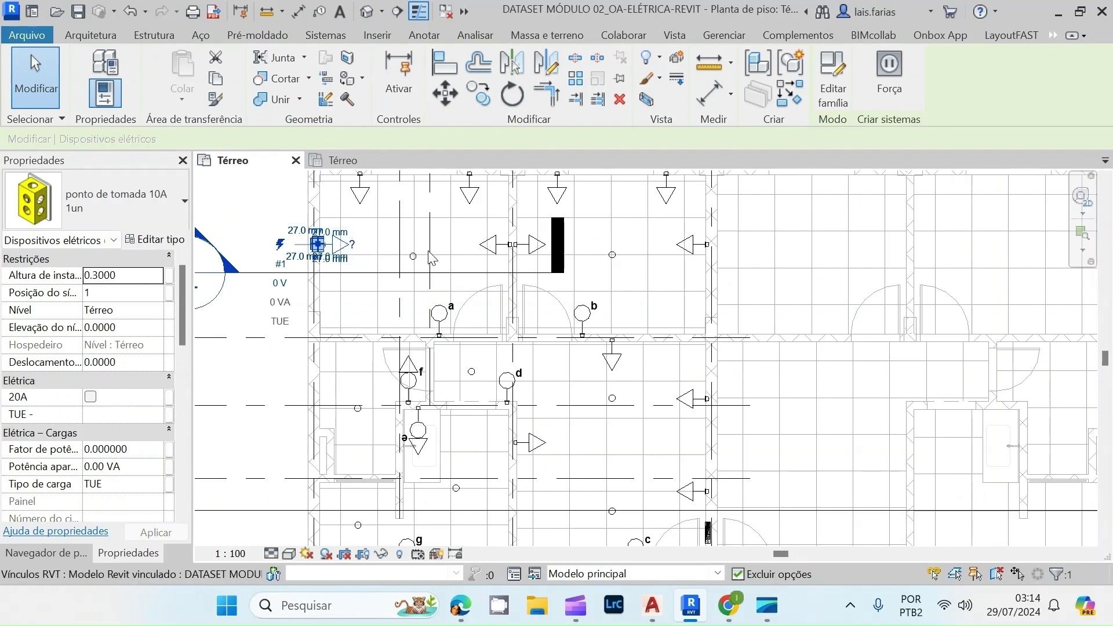
pyautogui.scroll(-1, 413, 260)
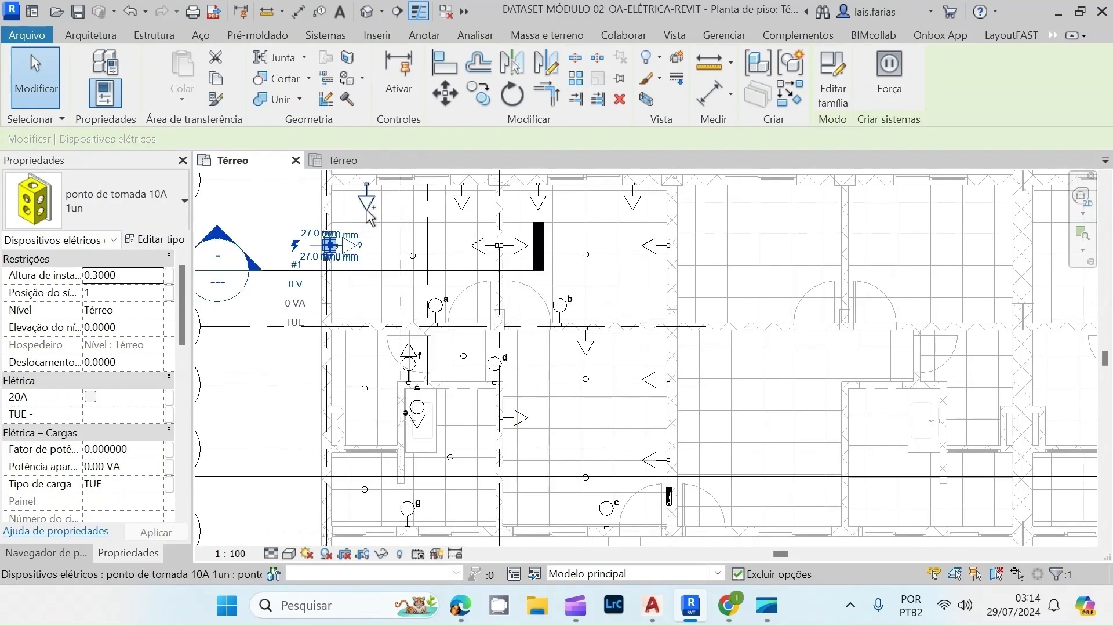
pyautogui.keyDown('ctrl'); pyautogui.click(466, 210); pyautogui.keyUp('ctrl')
pyautogui.keyDown('ctrl'); pyautogui.click(480, 247); pyautogui.keyUp('ctrl')
pyautogui.keyDown('ctrl'); pyautogui.click(537, 199); pyautogui.keyUp('ctrl')
pyautogui.keyDown('ctrl'); pyautogui.click(523, 246); pyautogui.keyUp('ctrl')
pyautogui.keyDown('ctrl'); pyautogui.click(632, 199); pyautogui.keyUp('ctrl')
pyautogui.keyDown('ctrl'); pyautogui.click(650, 246); pyautogui.keyUp('ctrl')
pyautogui.keyDown('ctrl'); pyautogui.click(585, 346); pyautogui.keyUp('ctrl')
pyautogui.keyDown('ctrl'); pyautogui.click(649, 380); pyautogui.keyUp('ctrl')
pyautogui.keyDown('ctrl'); pyautogui.click(648, 460); pyautogui.keyUp('ctrl')
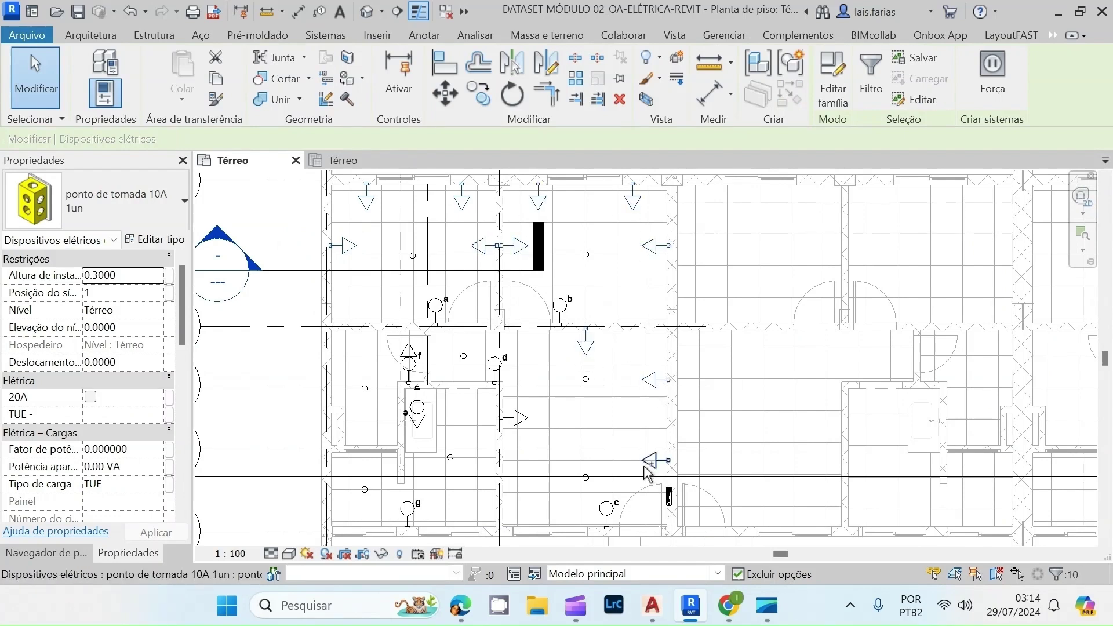
pyautogui.keyDown('ctrl'); pyautogui.click(520, 418); pyautogui.keyUp('ctrl')
pyautogui.keyDown('ctrl'); pyautogui.click(518, 423); pyautogui.keyUp('ctrl')
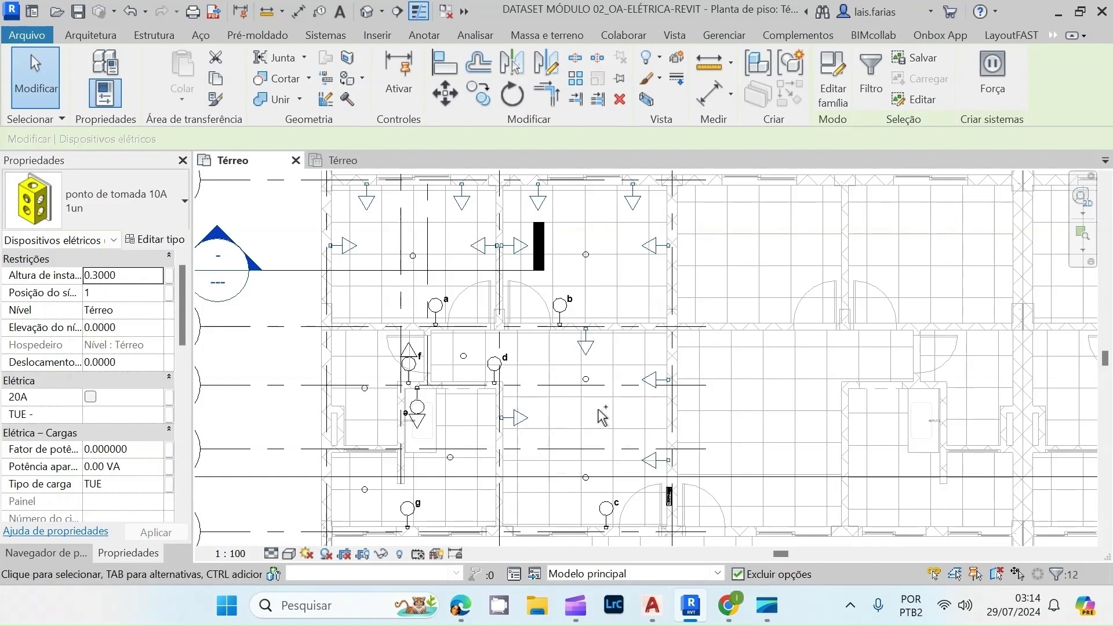
pyautogui.click(90, 448)
pyautogui.click(90, 448)
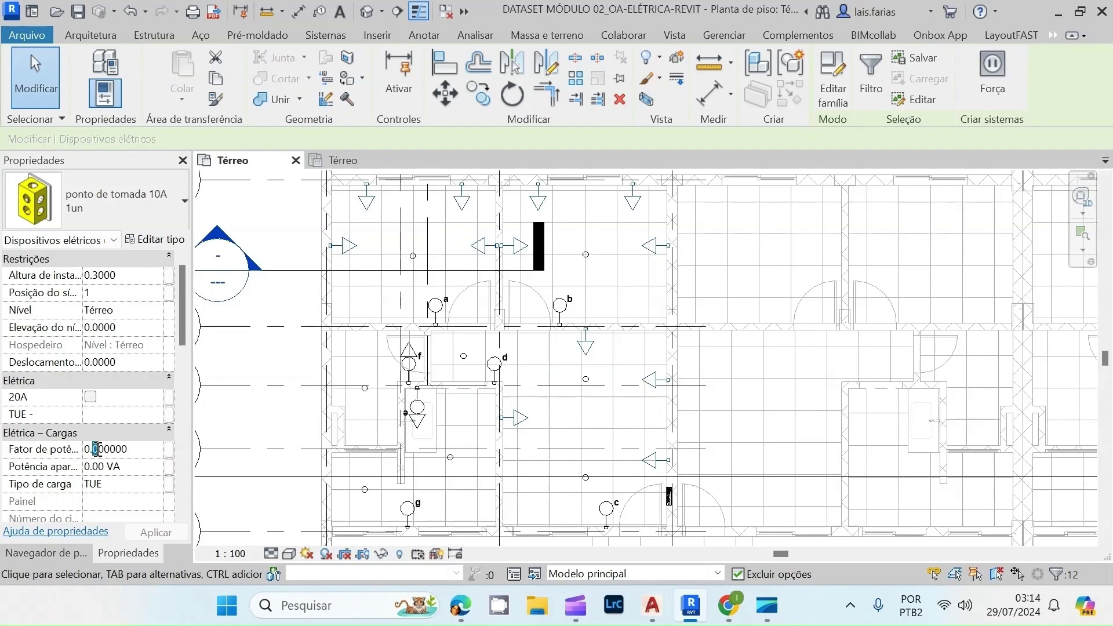
pyautogui.write('8')
pyautogui.write('100')
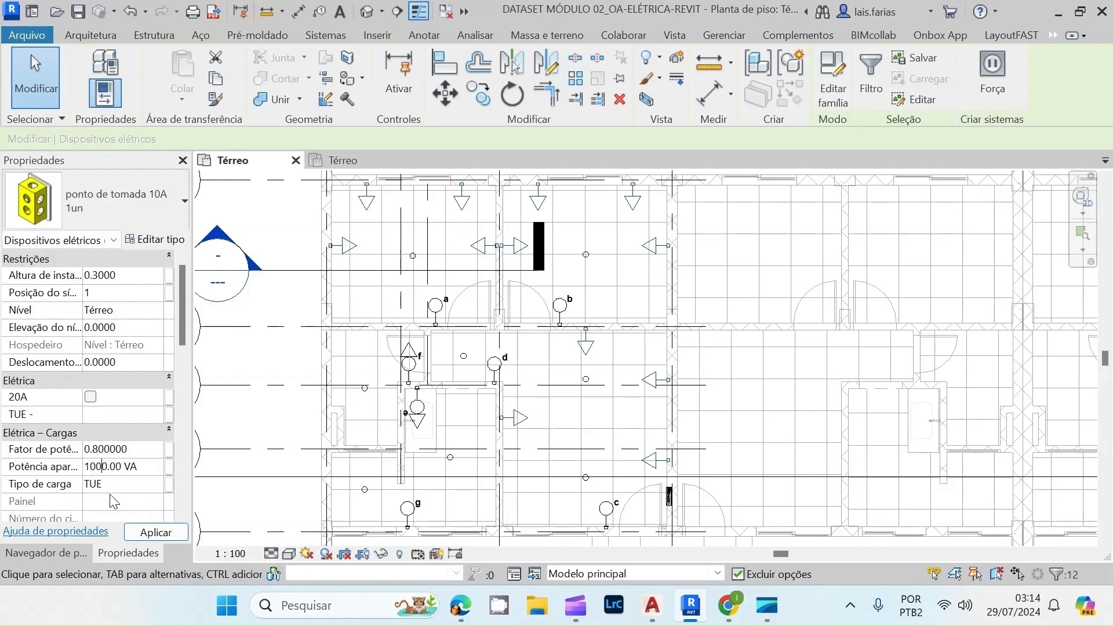
pyautogui.press('BackSpace')
# - Assign the load classification TUG (100VA) to the twelve selected outlets and clear the selection
pyautogui.click(127, 486)
pyautogui.click(157, 484)
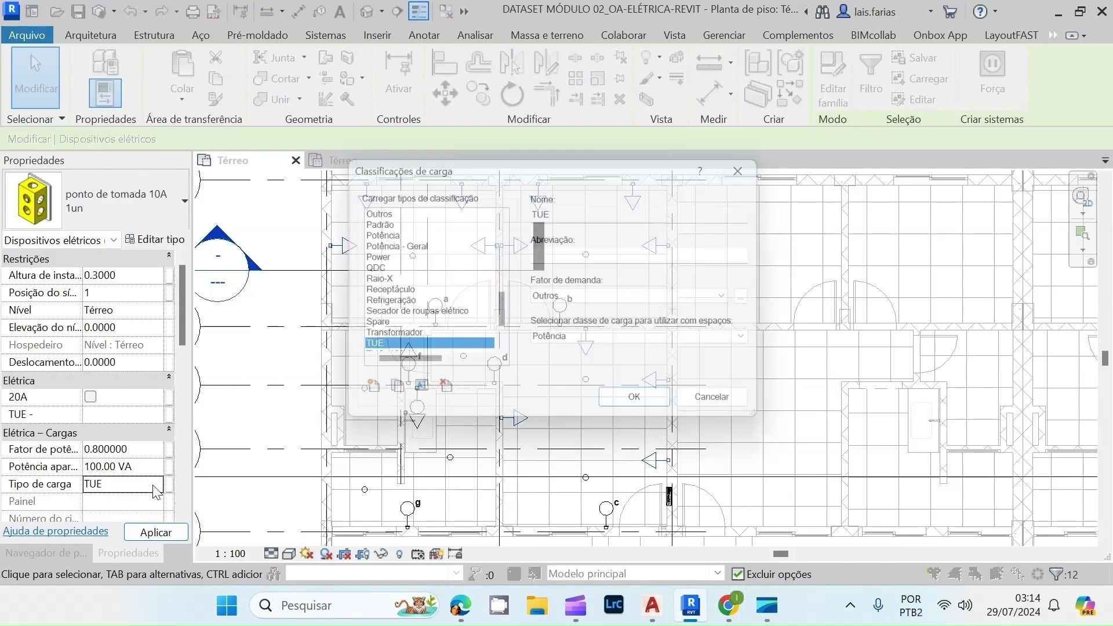
pyautogui.scroll(-2, 431, 323)
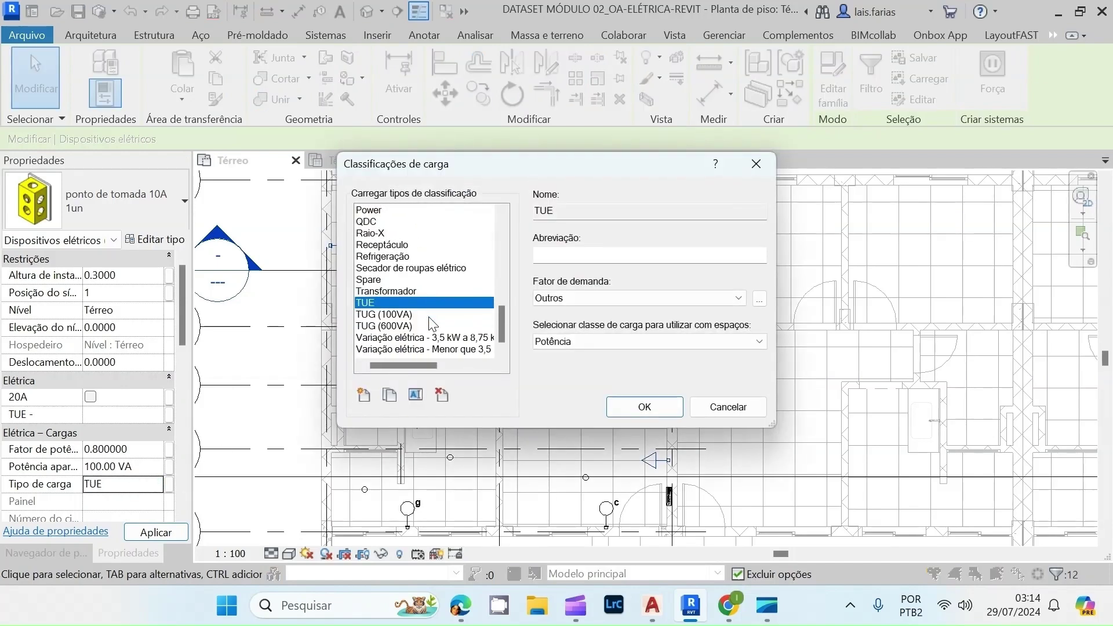
pyautogui.click(369, 315)
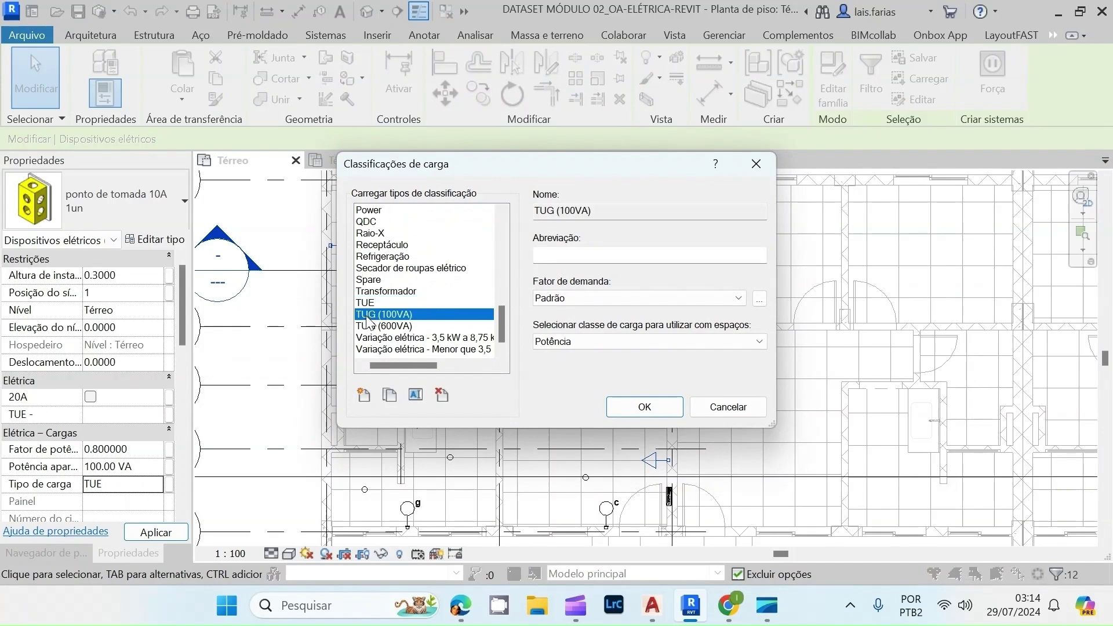
pyautogui.click(641, 408)
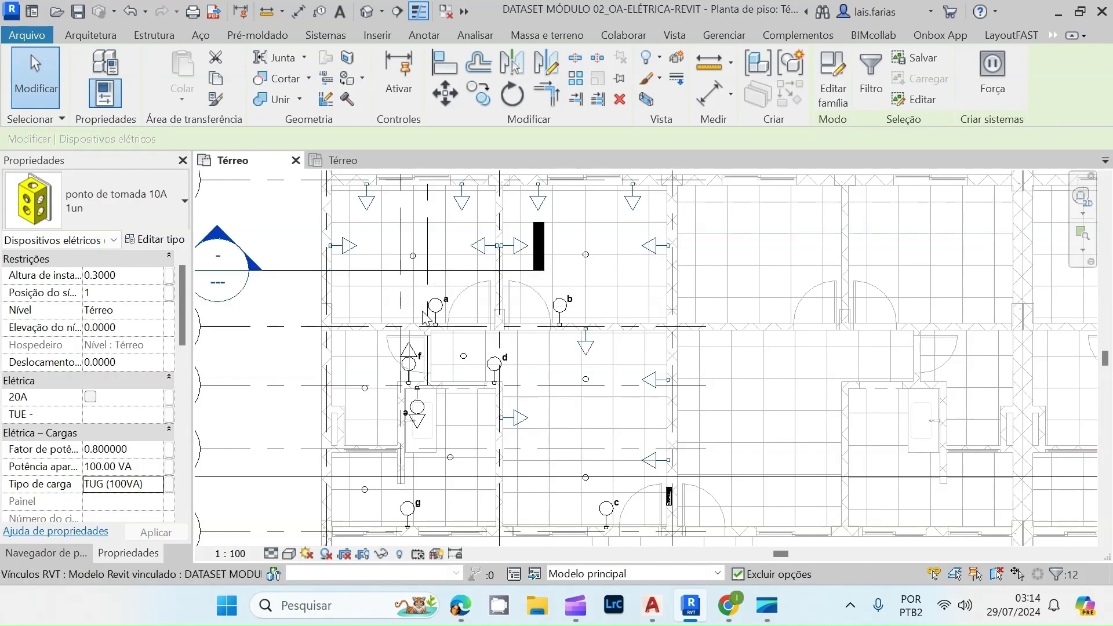
pyautogui.press('Escape')
# - Save the project and place a 10A 1un outlet on the right wall of the sink room, near the outlet on the wall's opposite side
pyautogui.scroll(-2, 425, 262)
pyautogui.scroll(2, 428, 400)
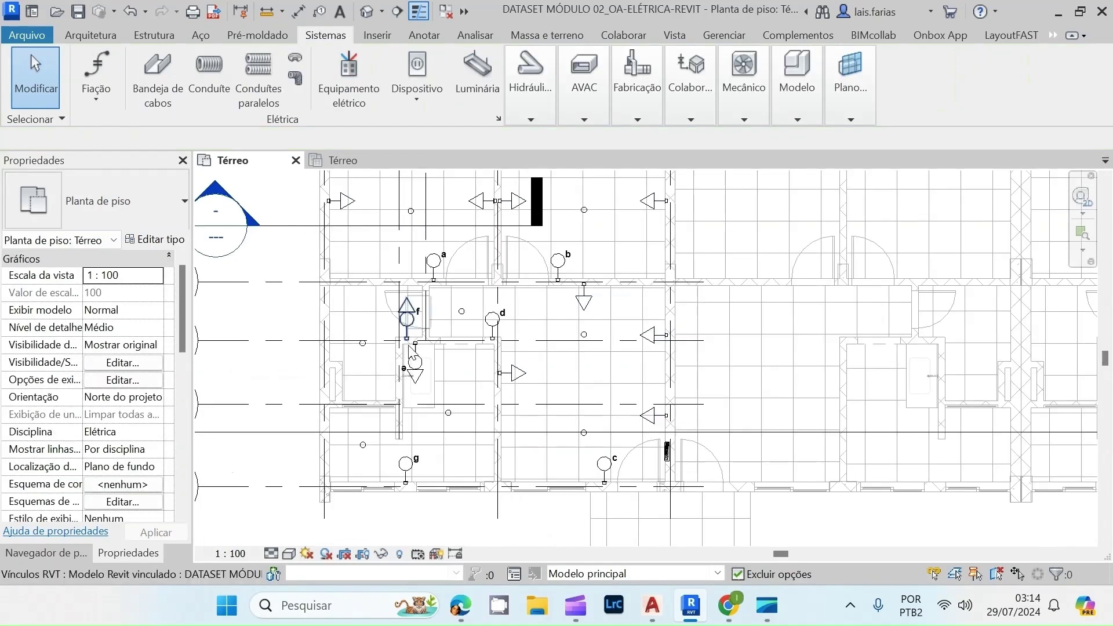
pyautogui.scroll(1, 406, 307)
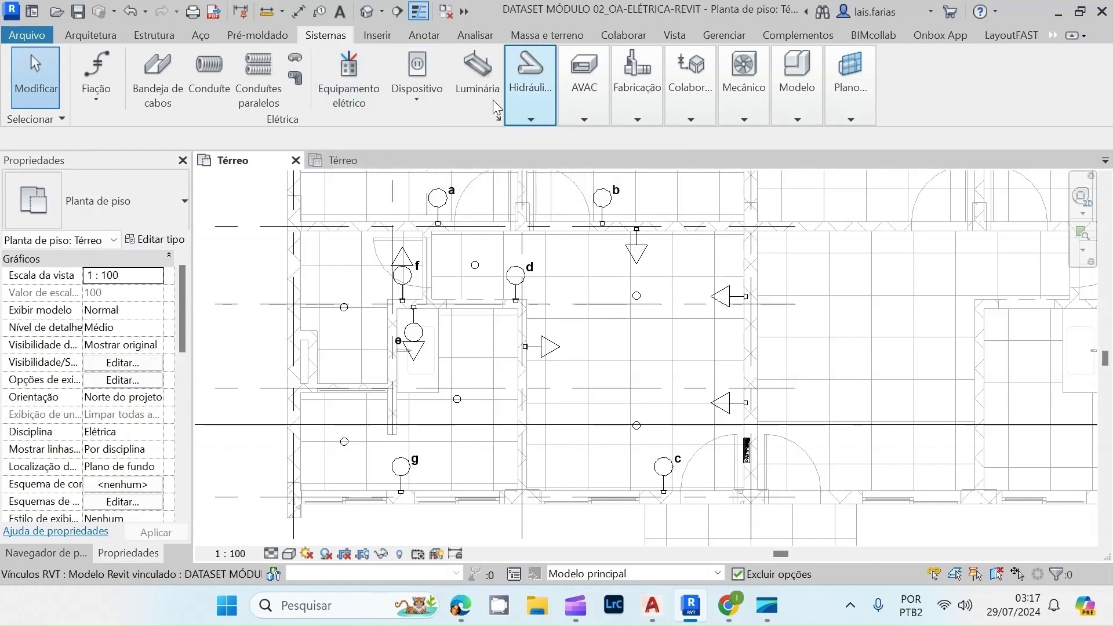
pyautogui.click(434, 104)
pyautogui.click(447, 162)
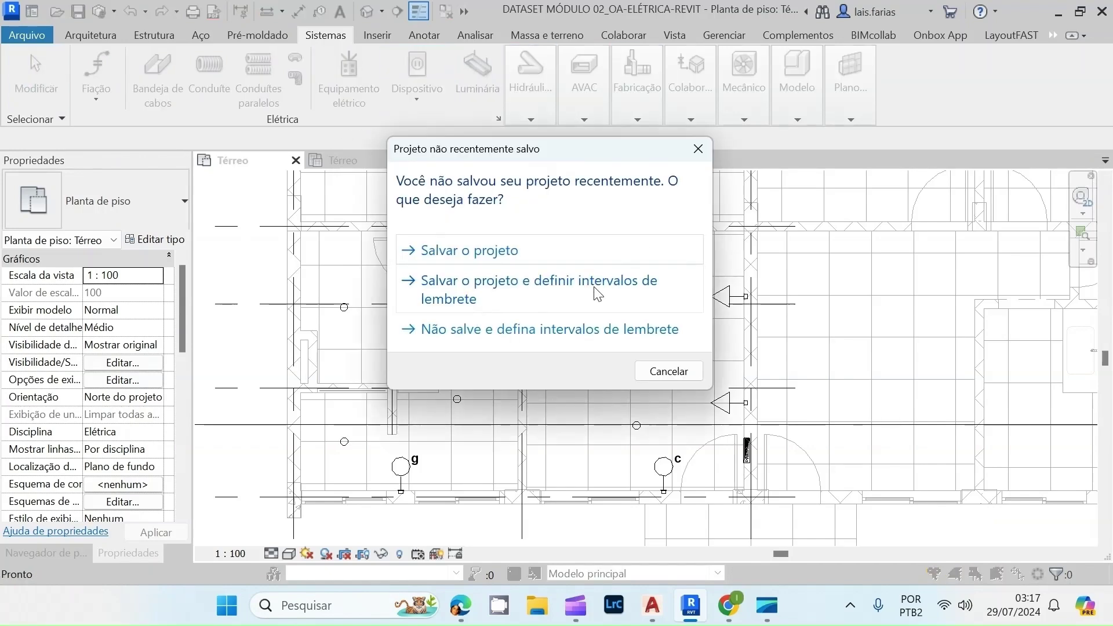
pyautogui.click(469, 250)
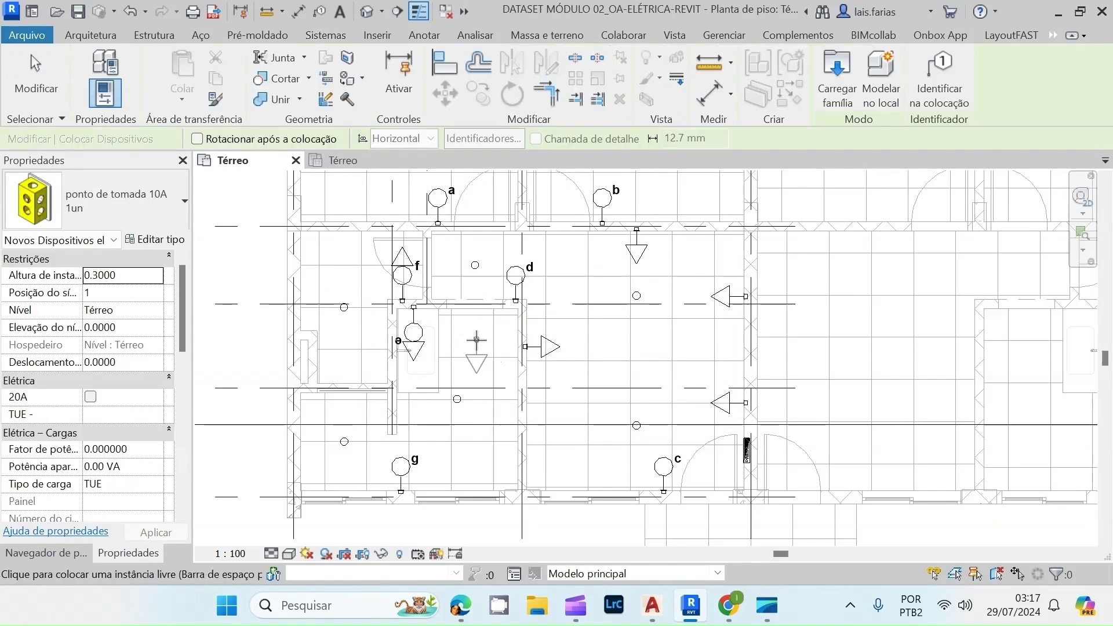
pyautogui.scroll(5, 508, 361)
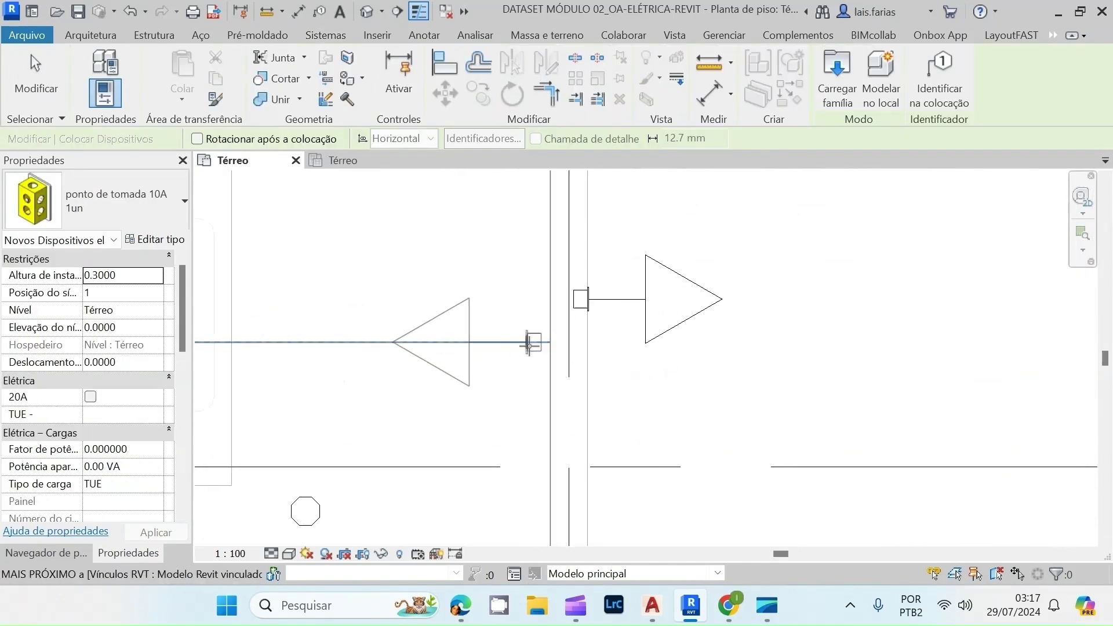
pyautogui.click(548, 329)
pyautogui.scroll(-5, 542, 255)
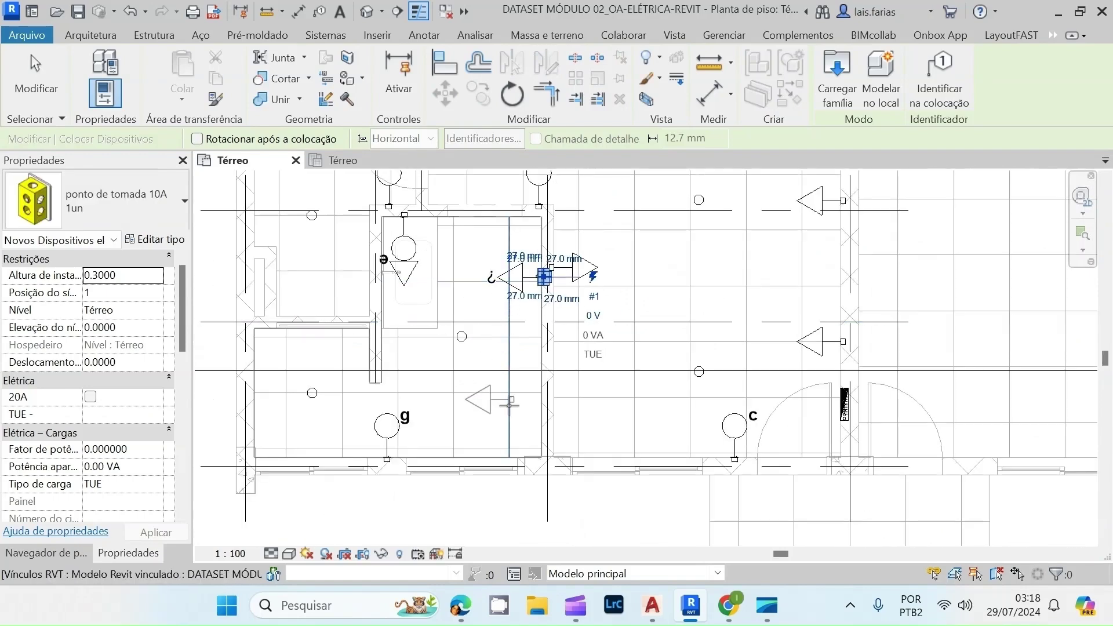
# - Place a second 10A 1un outlet on the right wall of the sink room, lower down beside the switch g area
pyautogui.click(542, 408)
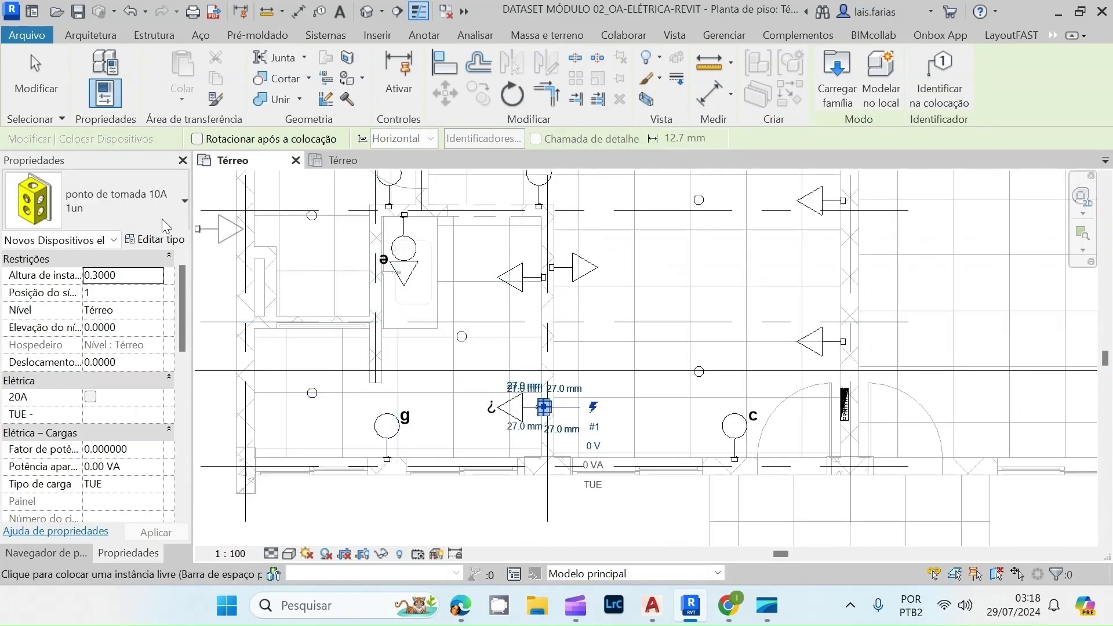
pyautogui.click(174, 209)
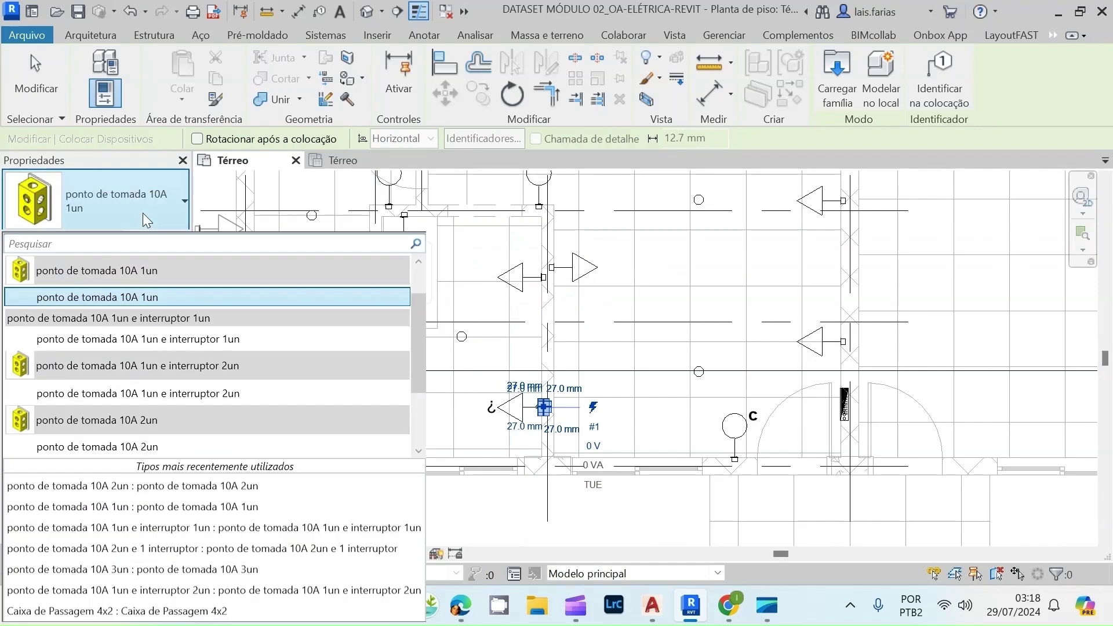
pyautogui.click(215, 402)
pyautogui.scroll(3, 373, 345)
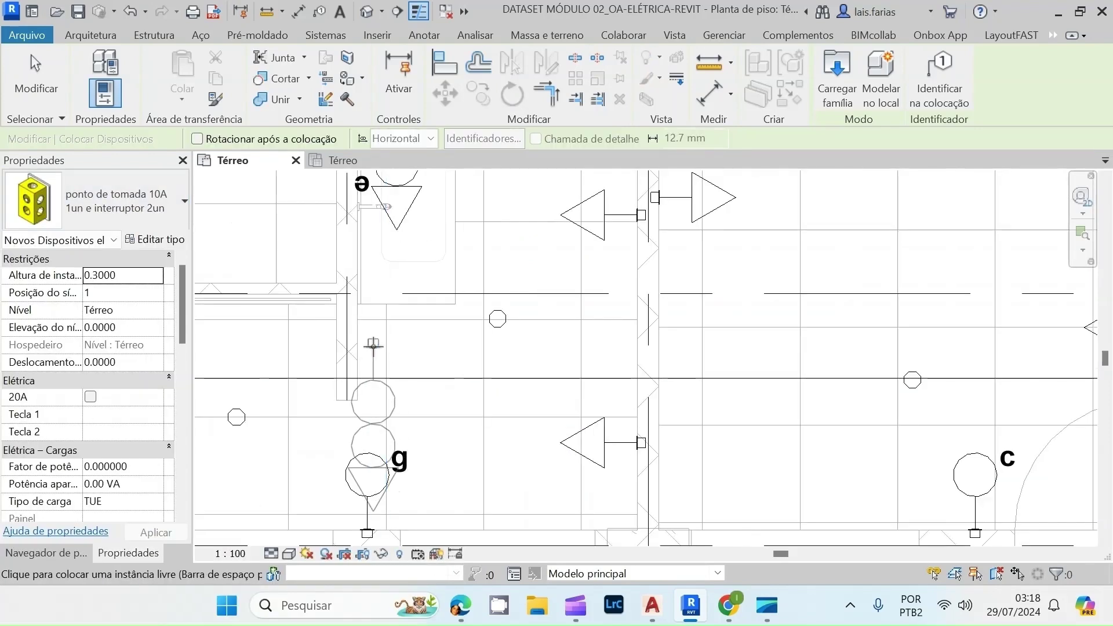
# - Place a ponto de tomada 10A 2un outlet on the short wall stub just below the sink and end the placement
pyautogui.click(144, 203)
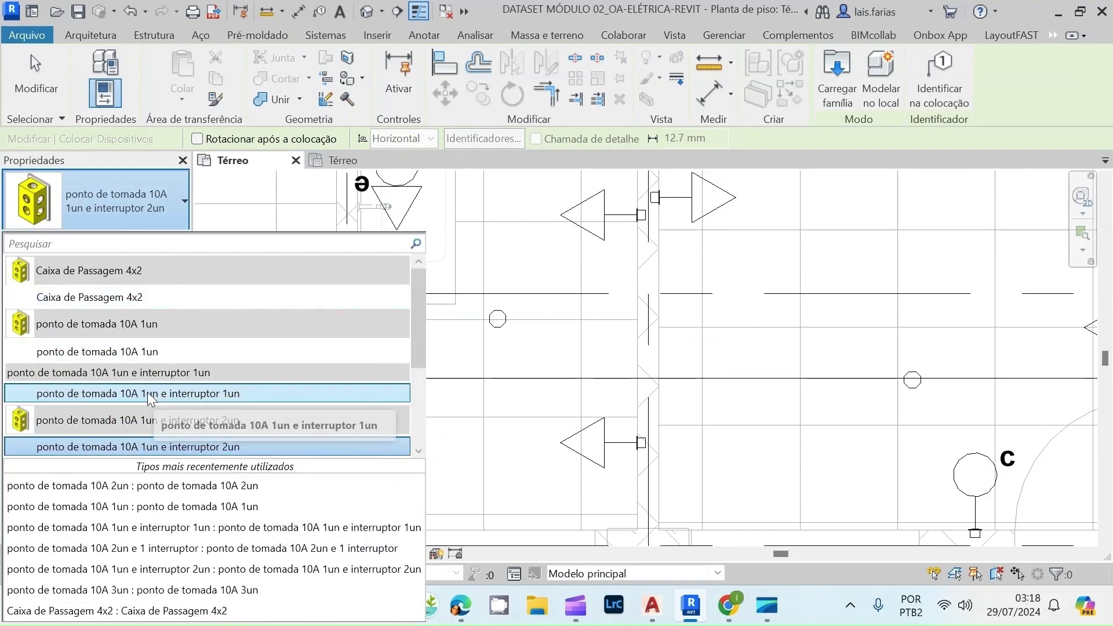
pyautogui.scroll(-2, 174, 383)
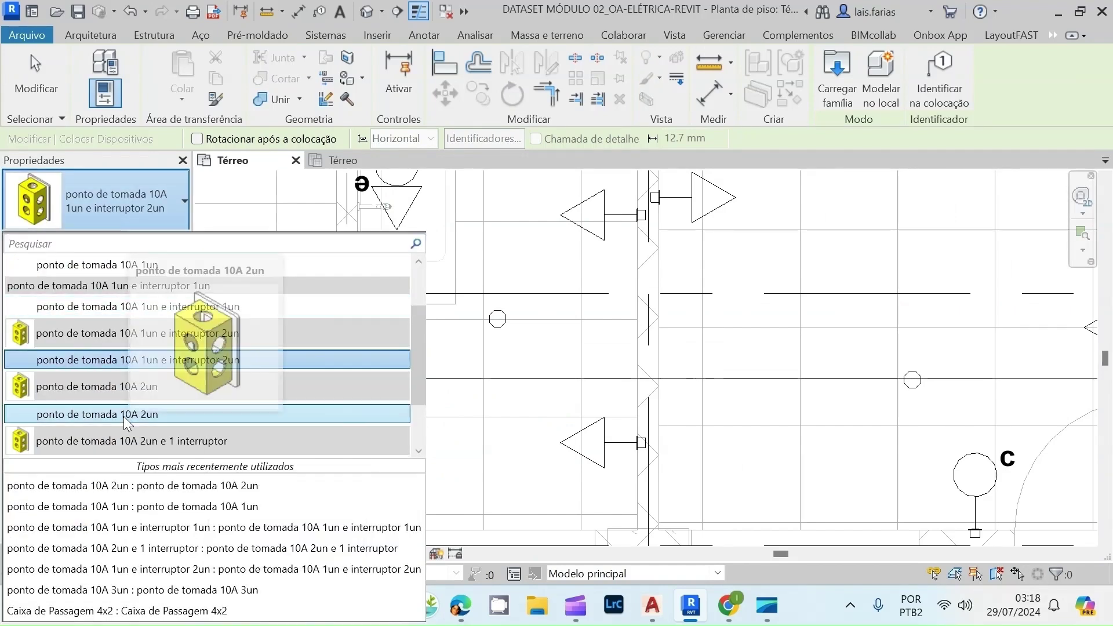
pyautogui.click(158, 415)
pyautogui.click(381, 339)
pyautogui.scroll(-3, 374, 400)
pyautogui.press('Escape')
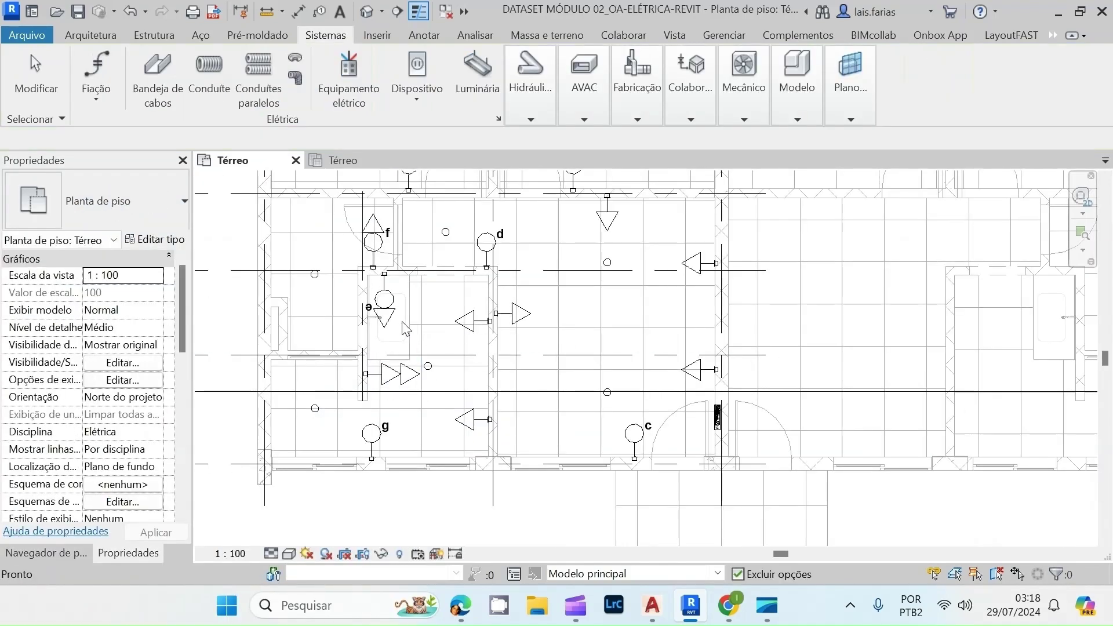
# - Assign the load classification TUG (100VA) to the 10A 2un outlet below the sink
pyautogui.click(384, 374)
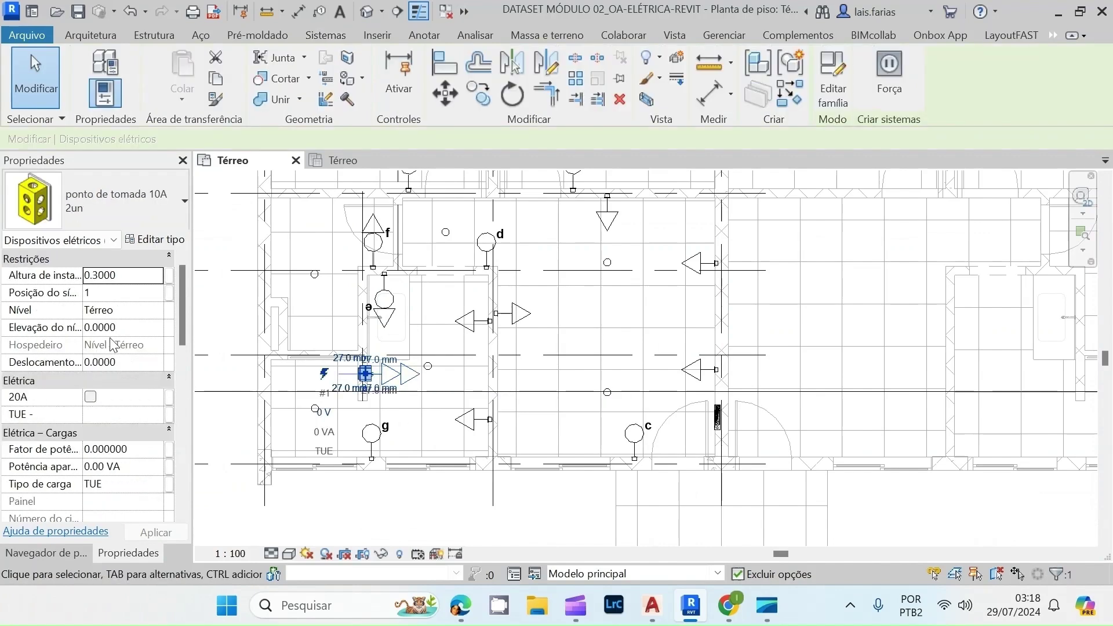
pyautogui.scroll(-1, 118, 376)
pyautogui.click(111, 453)
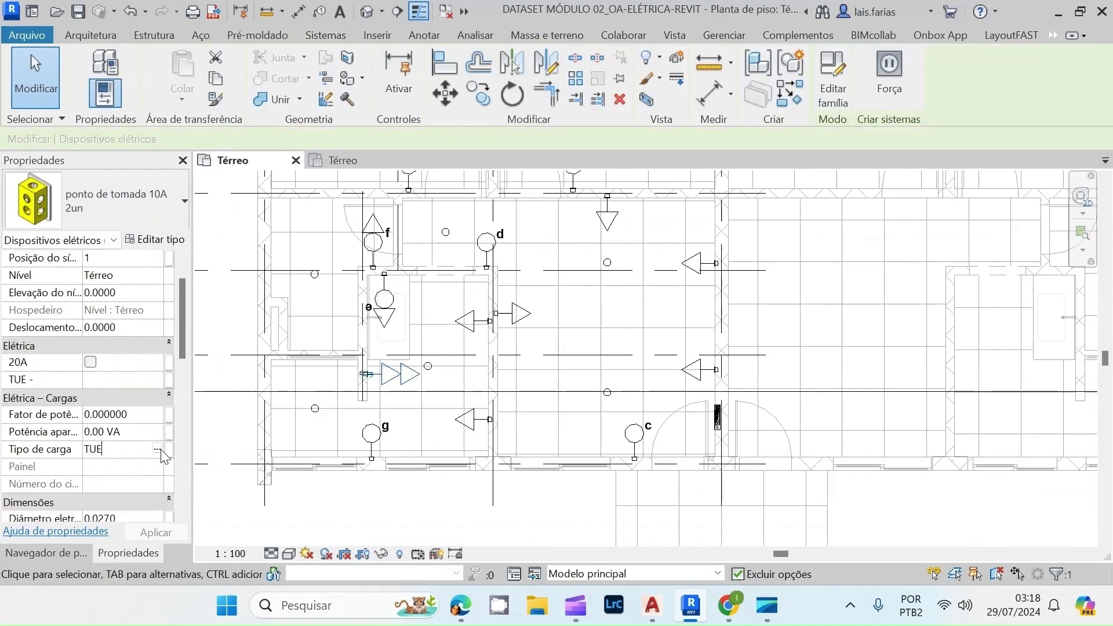
pyautogui.click(158, 450)
pyautogui.scroll(-2, 391, 333)
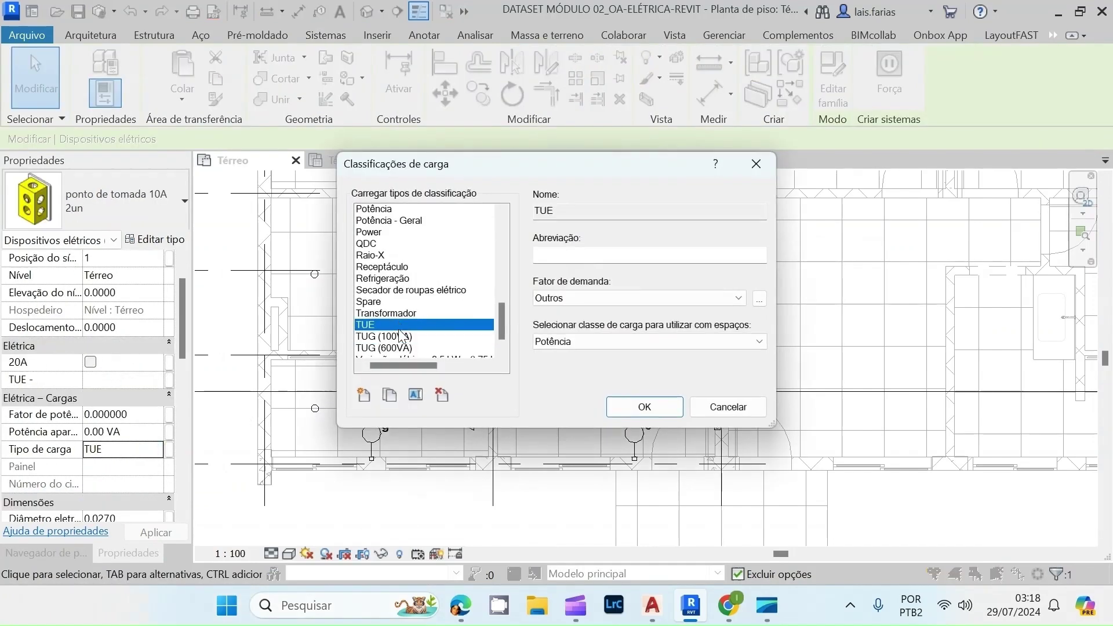
pyautogui.click(390, 328)
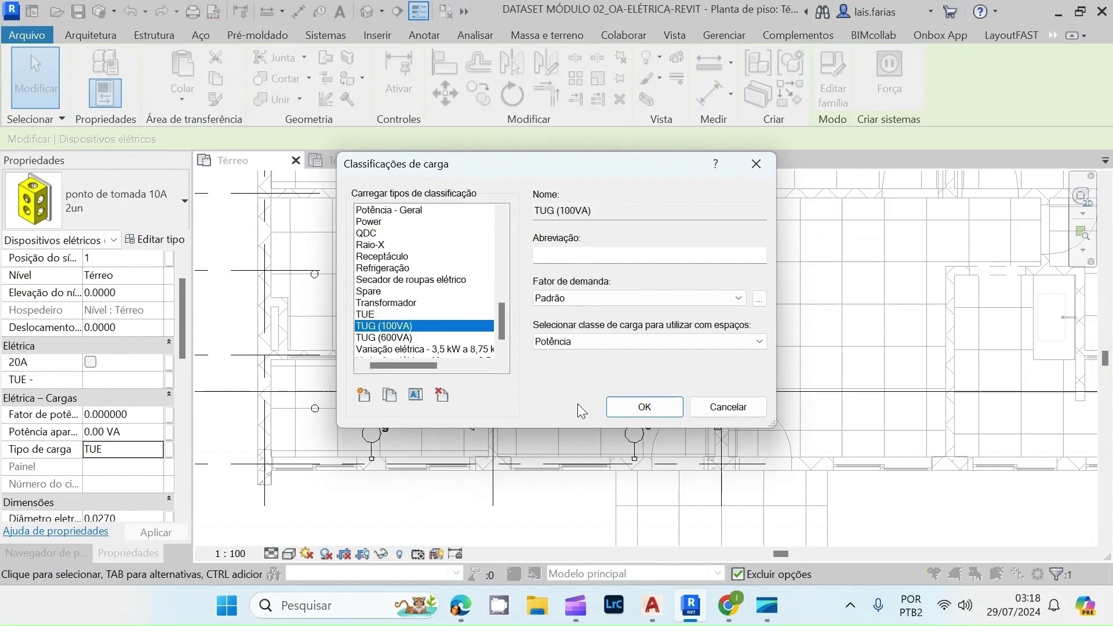
pyautogui.click(643, 407)
# - Set the 2un outlet's apparent power to 100 VA and power factor to 0.8, and clear the selection
pyautogui.click(126, 432)
pyautogui.moveTo(126, 432); pyautogui.dragTo(79, 442)
pyautogui.write('10')
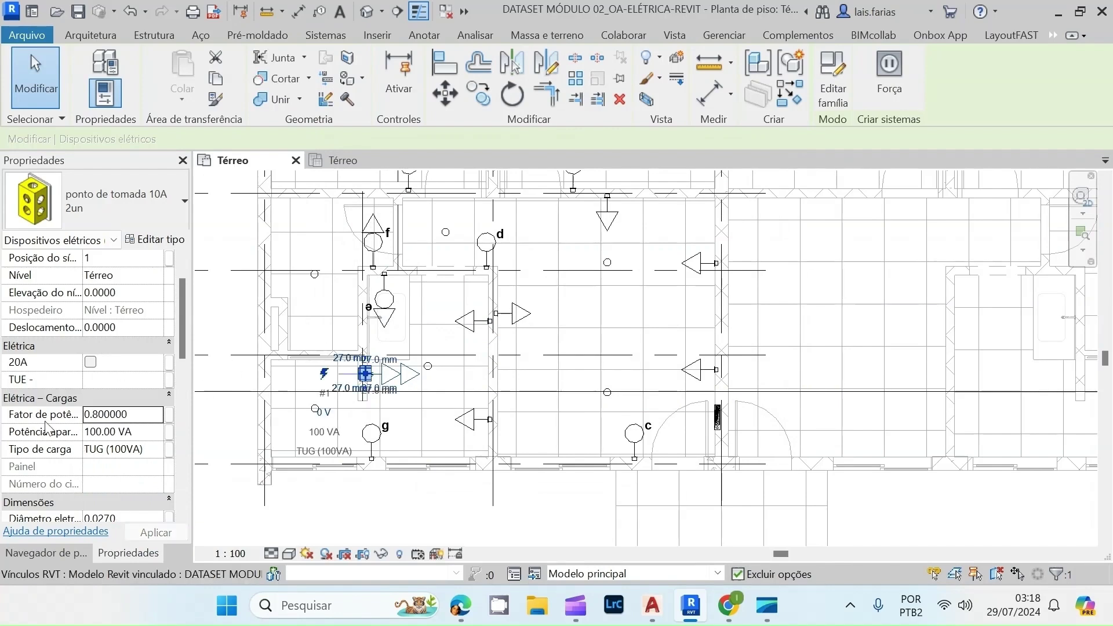
pyautogui.press('Escape')
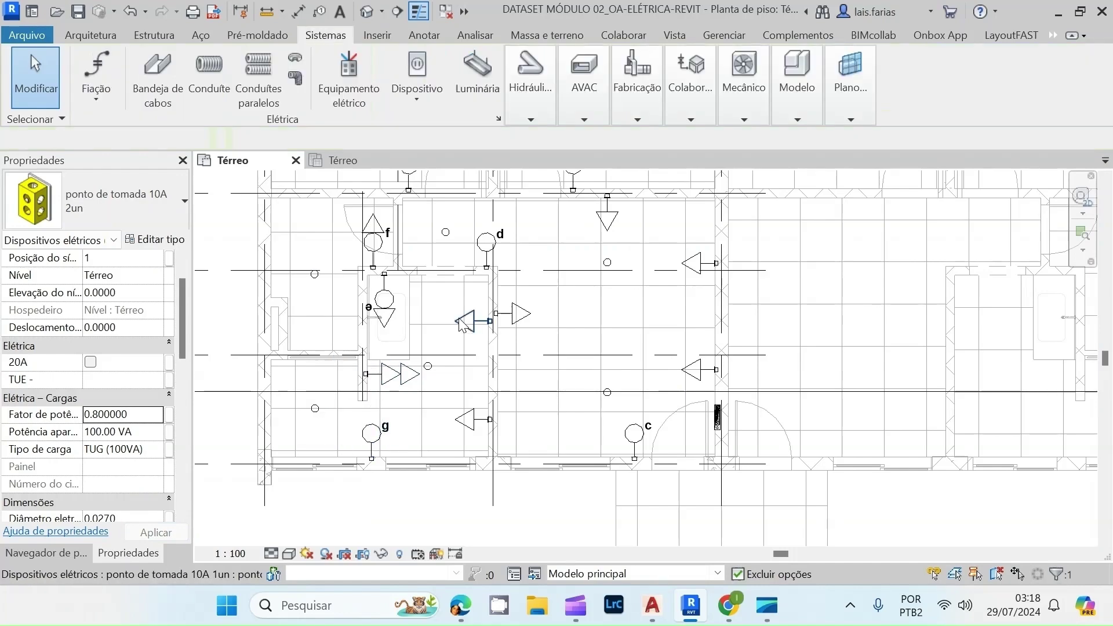
# - Assign the load classification TUG (600VA) to the combined 10A outlet and switch e above the sink
pyautogui.click(390, 315)
pyautogui.click(95, 449)
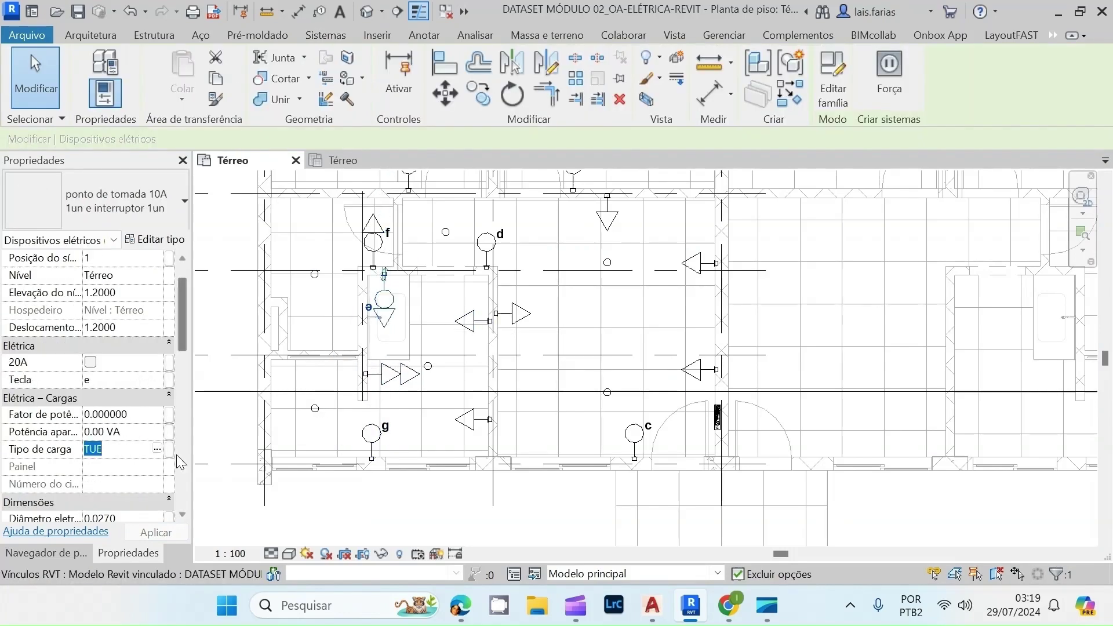
pyautogui.click(158, 449)
pyautogui.scroll(-1, 362, 350)
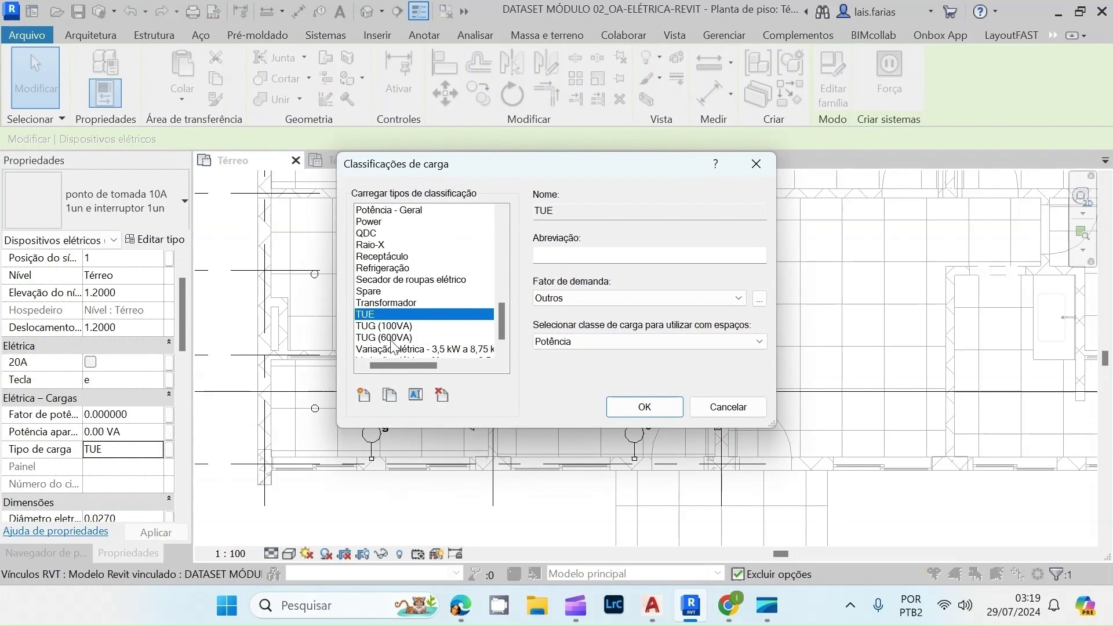
pyautogui.click(384, 338)
pyautogui.click(638, 409)
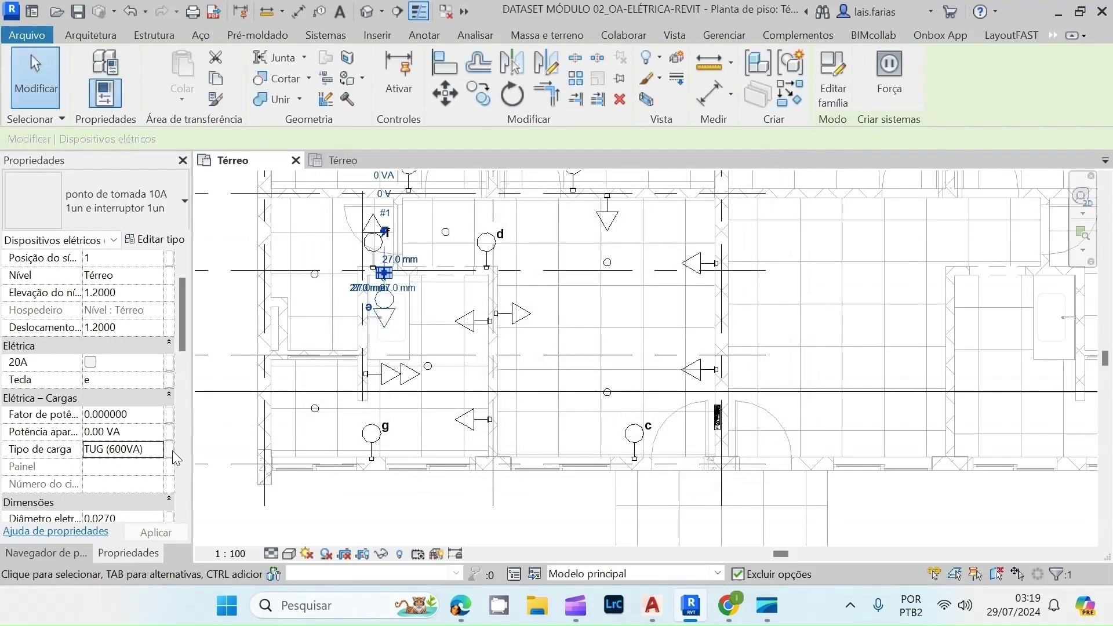
# - Set the apparent power of the combined outlet and switch e to 100 VA
pyautogui.click(139, 432)
pyautogui.write('100')
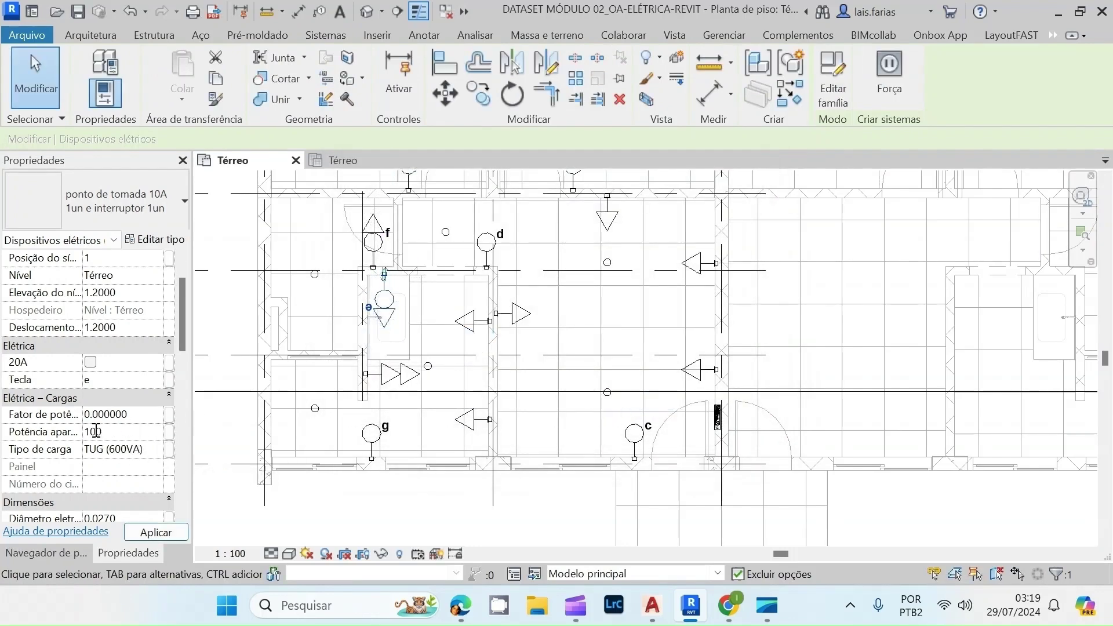
pyautogui.click(99, 414)
# - Set the power factor to 0.8 and the apparent power to 200 VA for both 1un outlets on the sink room's right wall
pyautogui.click(490, 321)
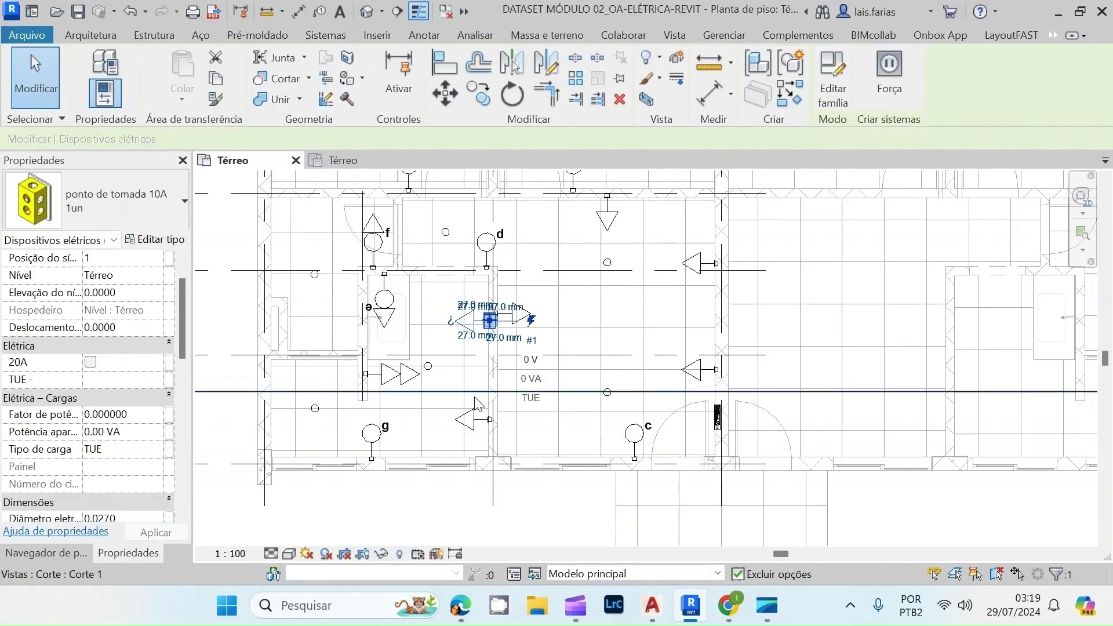
pyautogui.keyDown('ctrl'); pyautogui.click(477, 420); pyautogui.keyUp('ctrl')
pyautogui.press('BackSpace')
pyautogui.moveTo(107, 432); pyautogui.dragTo(62, 423)
pyautogui.write('200')
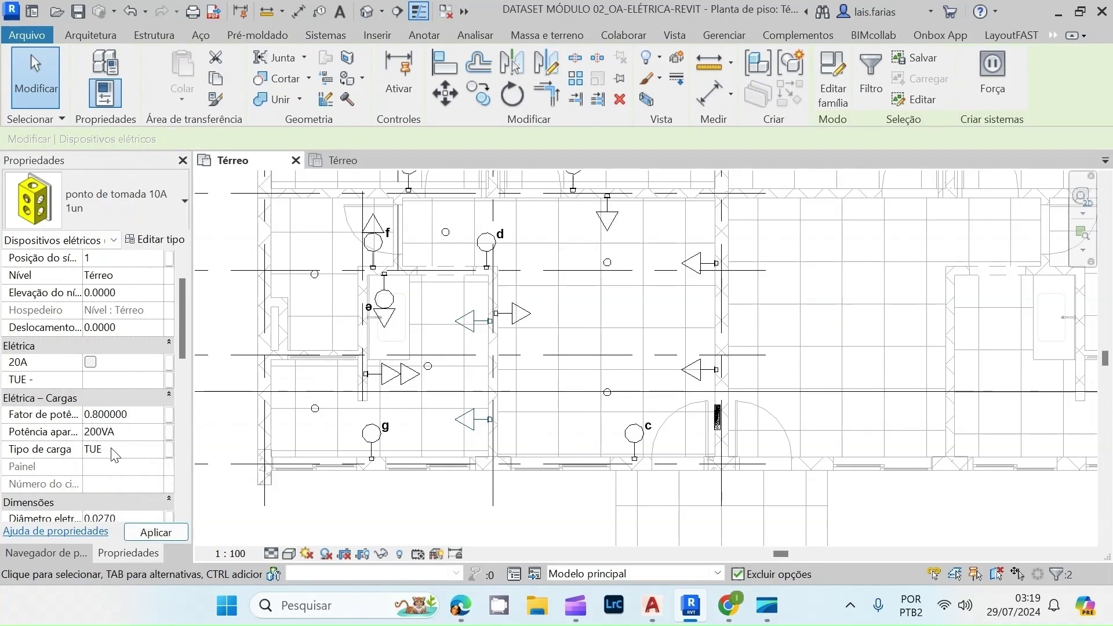
# - Keep TUE as the load classification of the two selected outlets
pyautogui.click(132, 450)
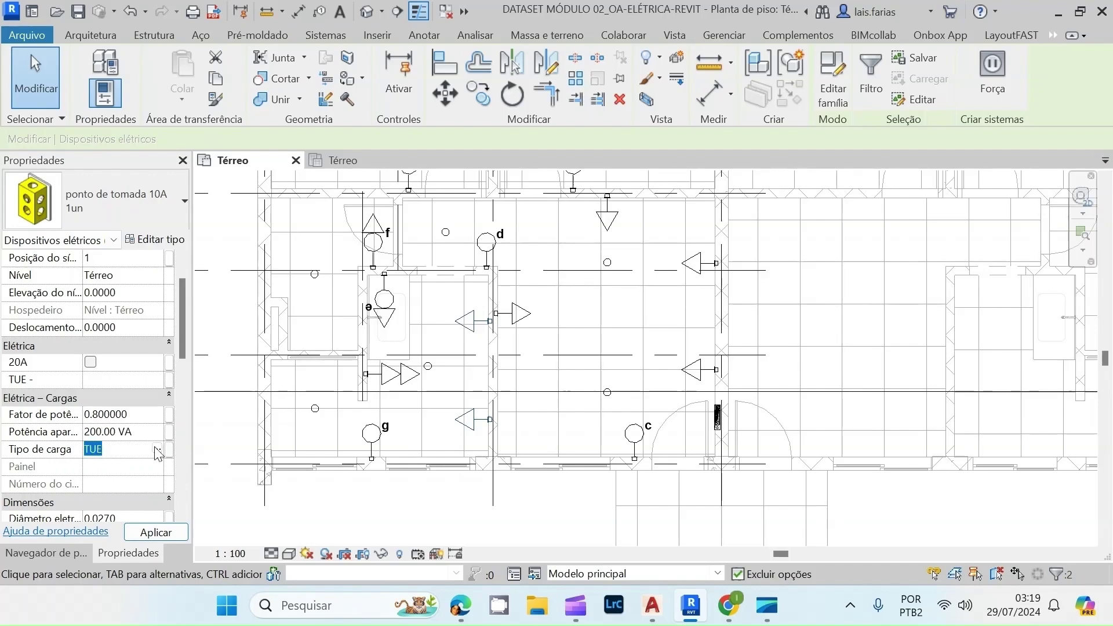
pyautogui.click(157, 449)
pyautogui.scroll(-1, 411, 339)
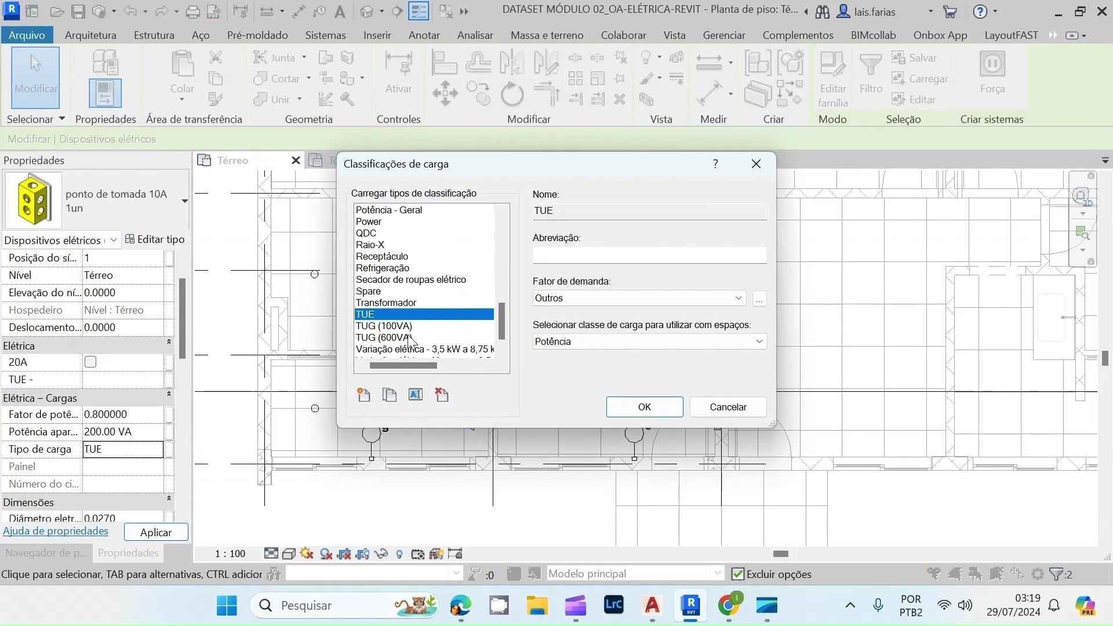
pyautogui.click(662, 407)
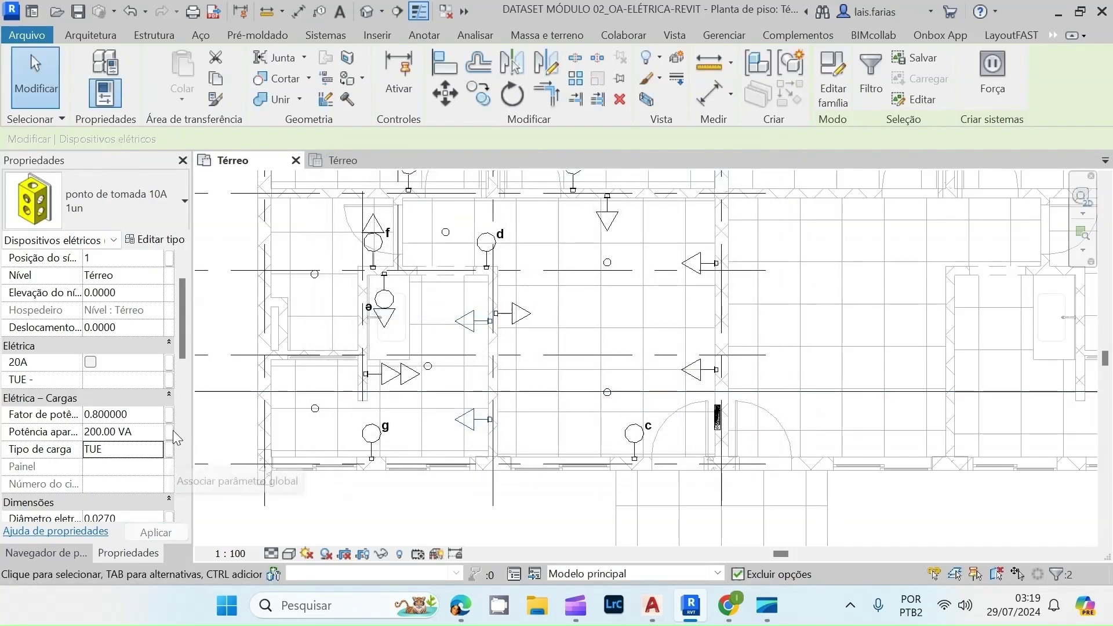
pyautogui.scroll(-2, 136, 409)
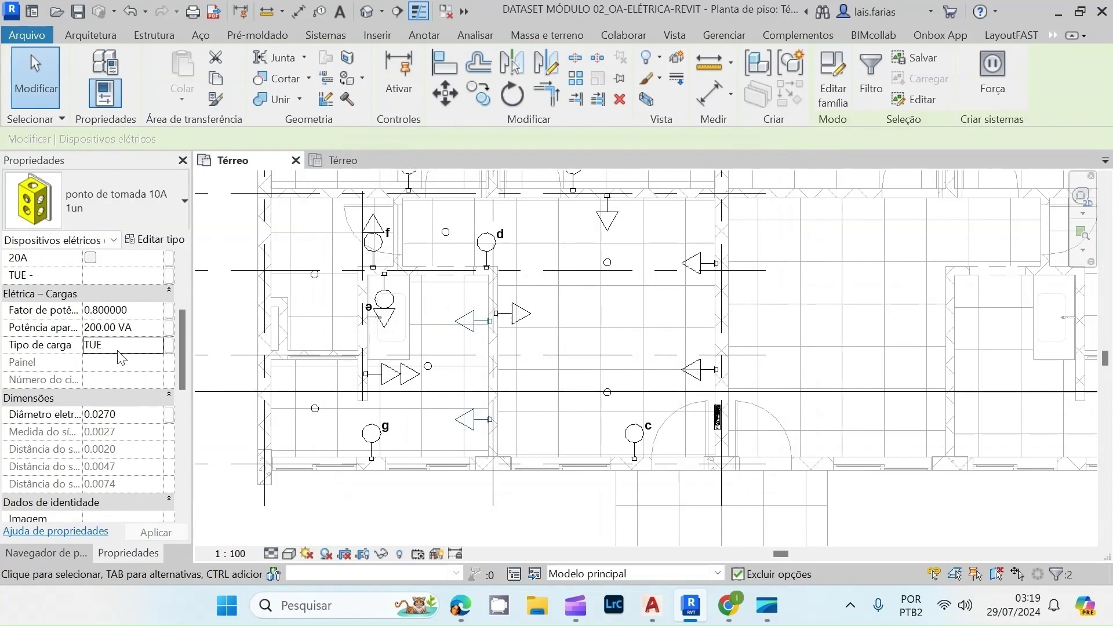
pyautogui.scroll(1, 459, 304)
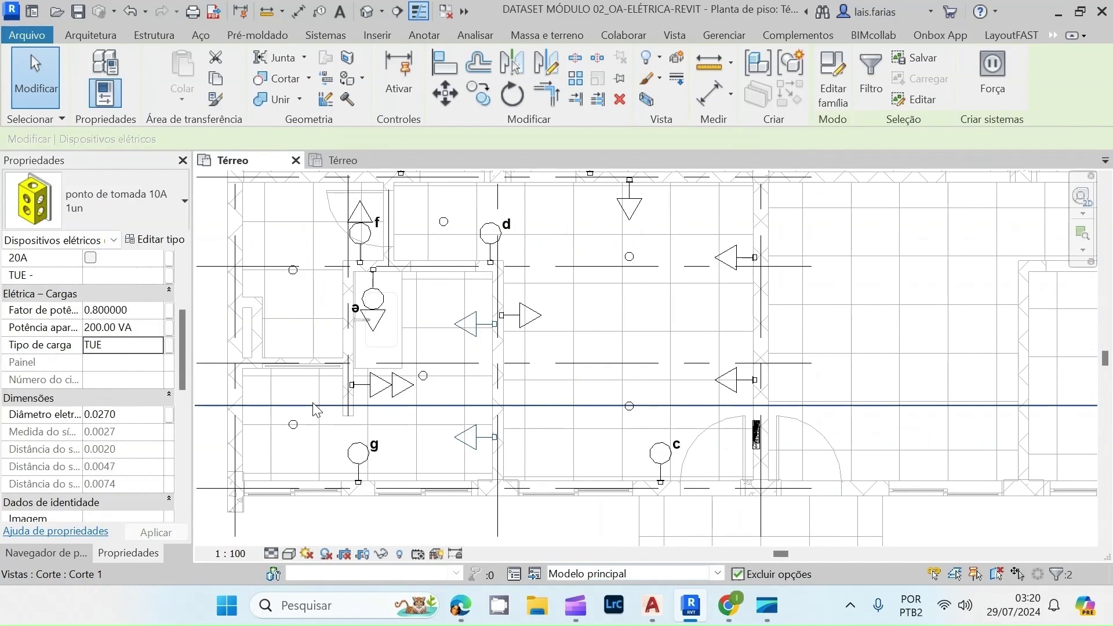
pyautogui.scroll(-2, 328, 456)
pyautogui.scroll(1, 355, 377)
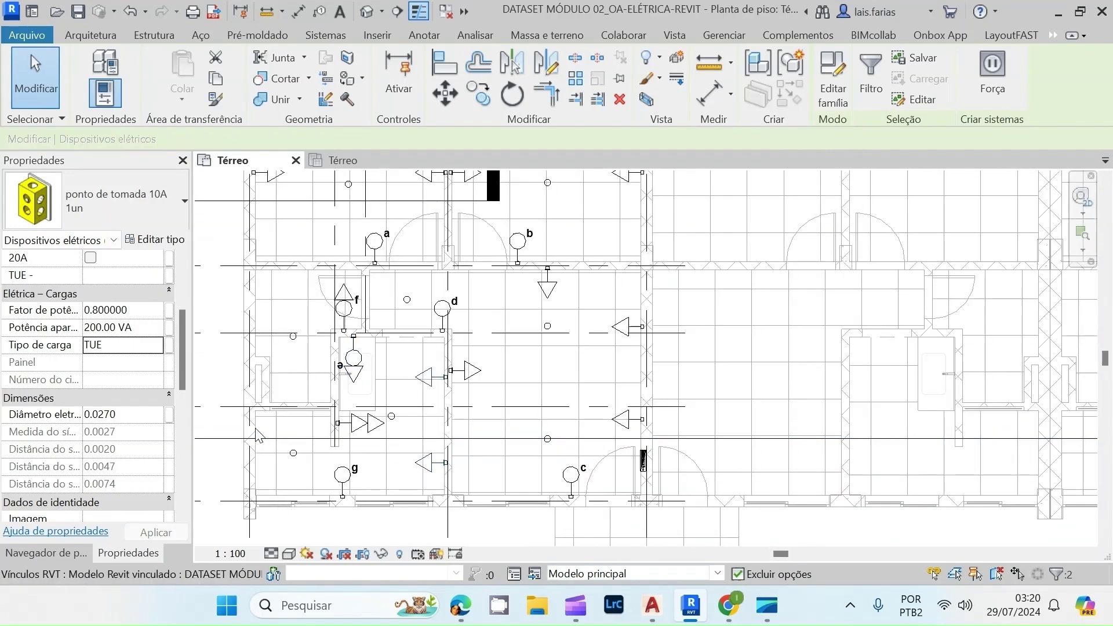
pyautogui.scroll(1, 257, 439)
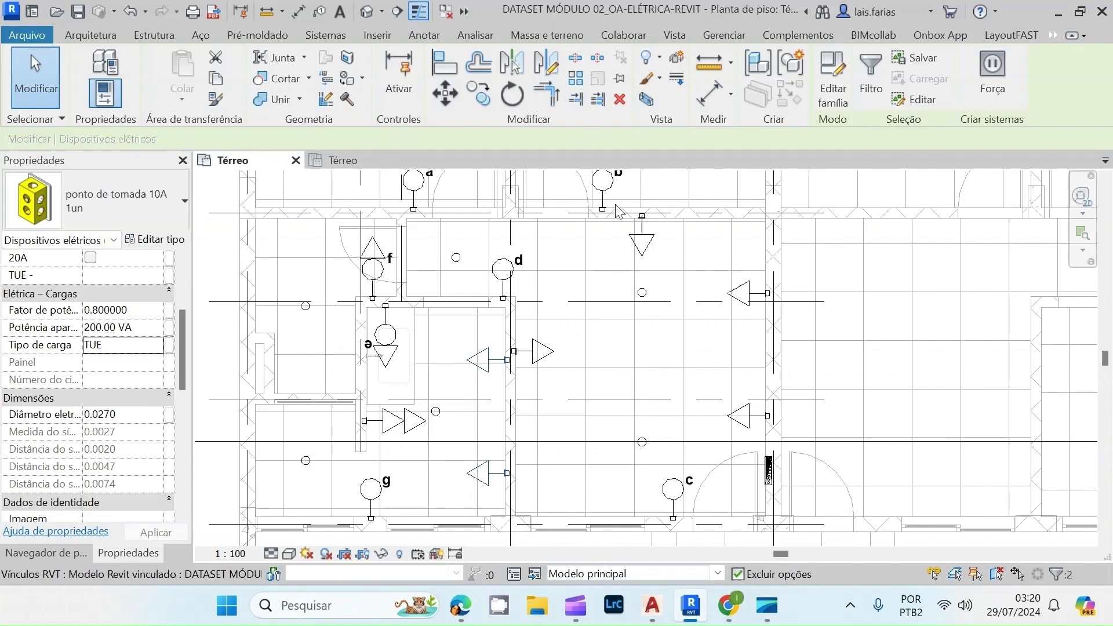
# - Place a 10A 1un outlet at the left end of the upper wall in the room below the bathroom, left of the 2un outlet
pyautogui.press('Escape')
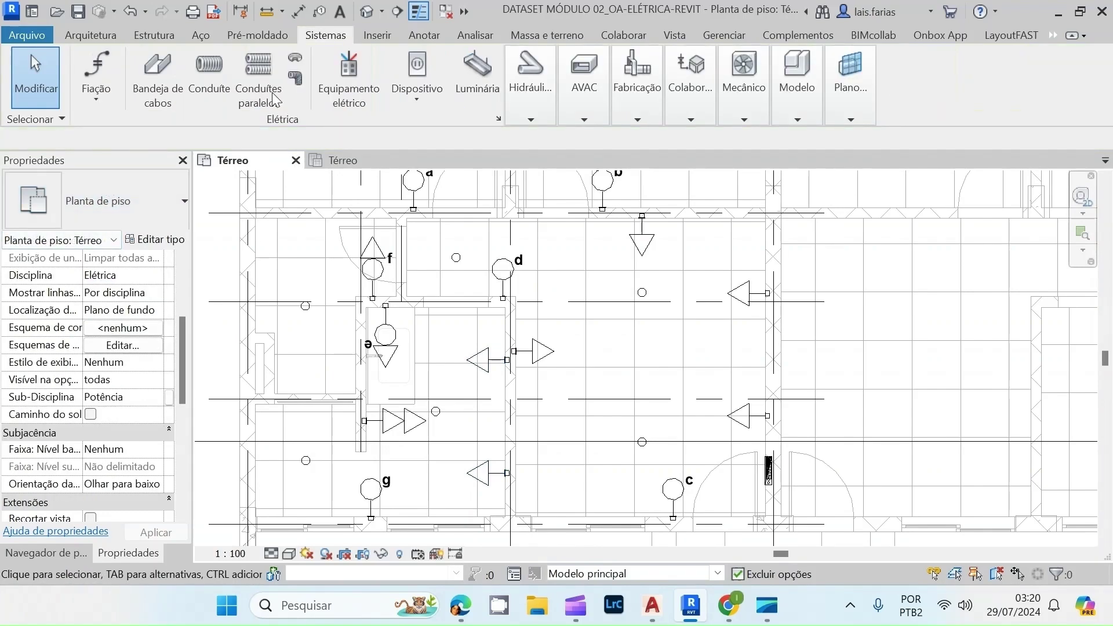
pyautogui.click(417, 98)
pyautogui.click(455, 129)
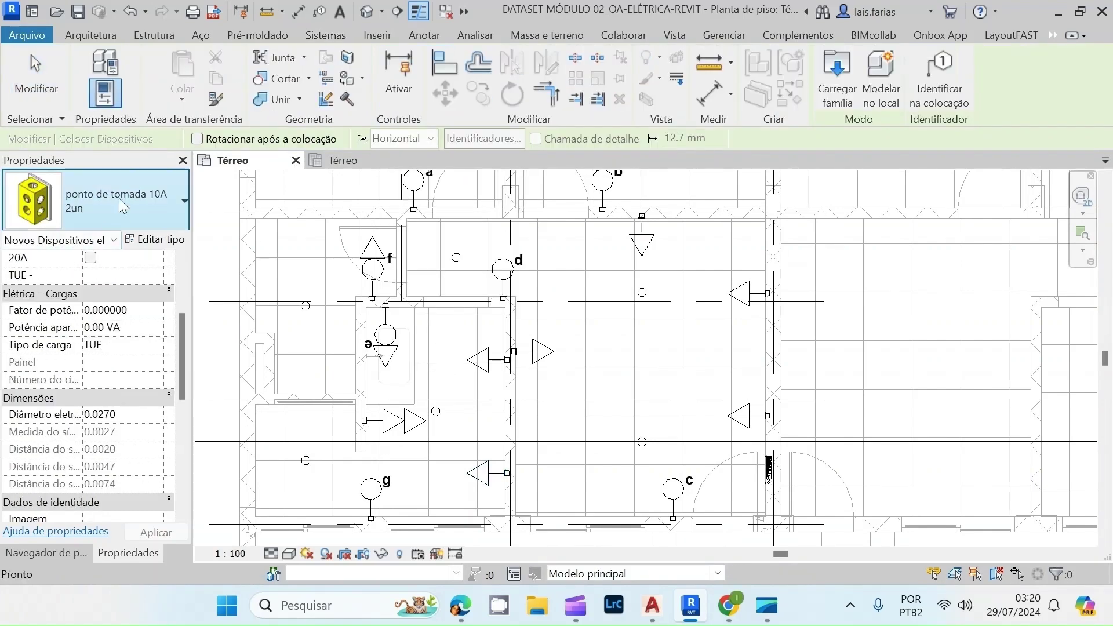
pyautogui.click(119, 198)
pyautogui.scroll(3, 103, 359)
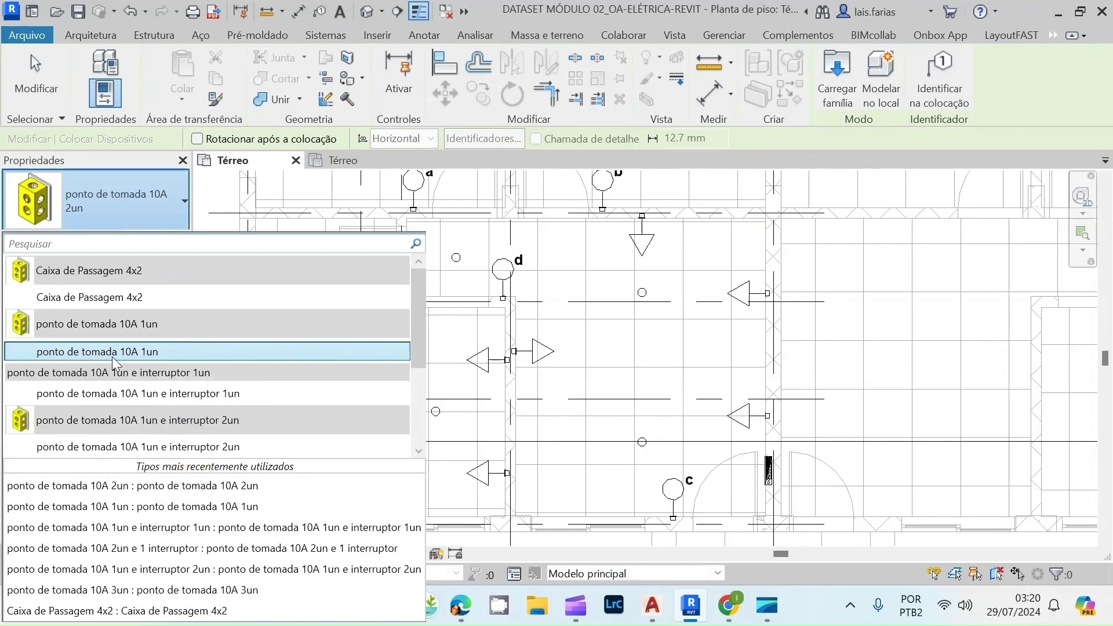
pyautogui.click(156, 351)
pyautogui.scroll(5, 272, 371)
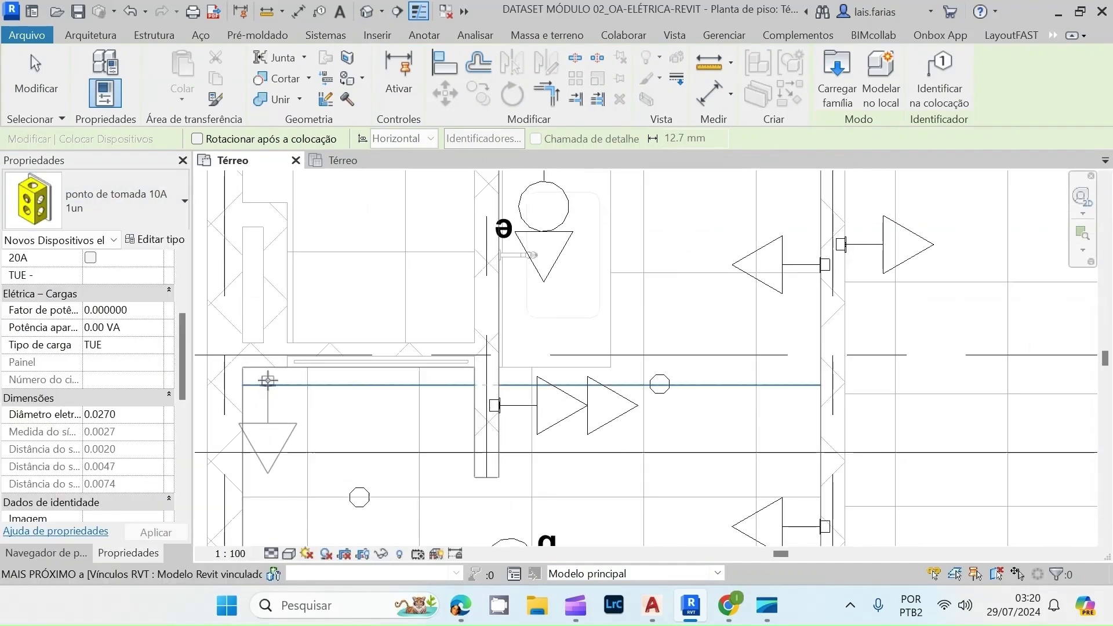
pyautogui.click(272, 371)
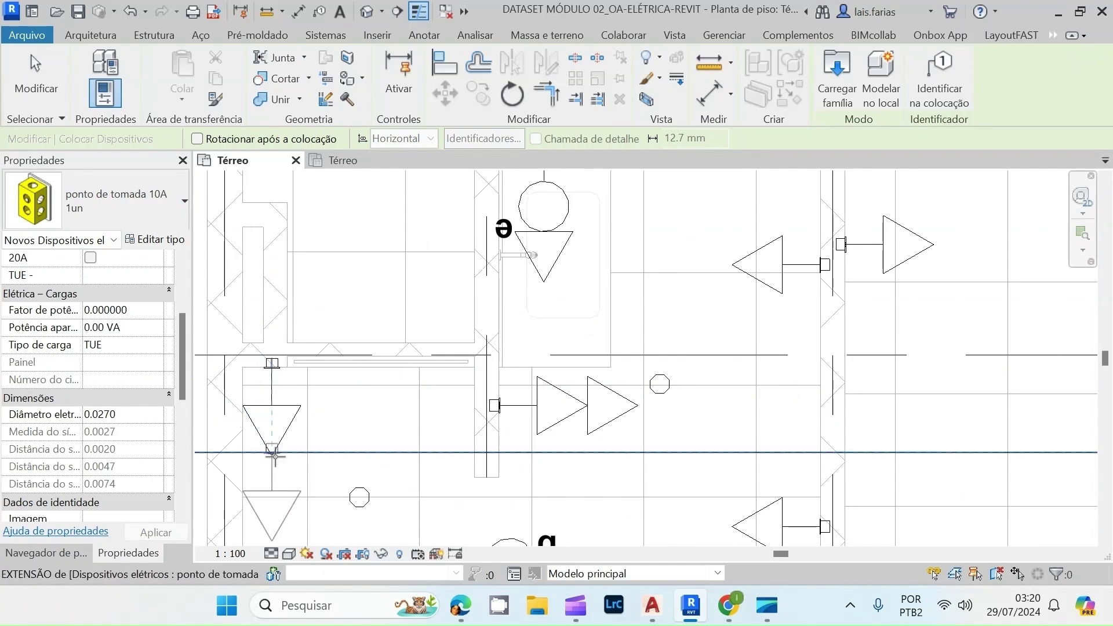
pyautogui.press('Escape')
pyautogui.press('Escape')
# - Set the power factor of the newly placed 10A 1un outlet to 1 and its apparent power to 1000 VA
pyautogui.click(290, 442)
pyautogui.scroll(-5, 119, 430)
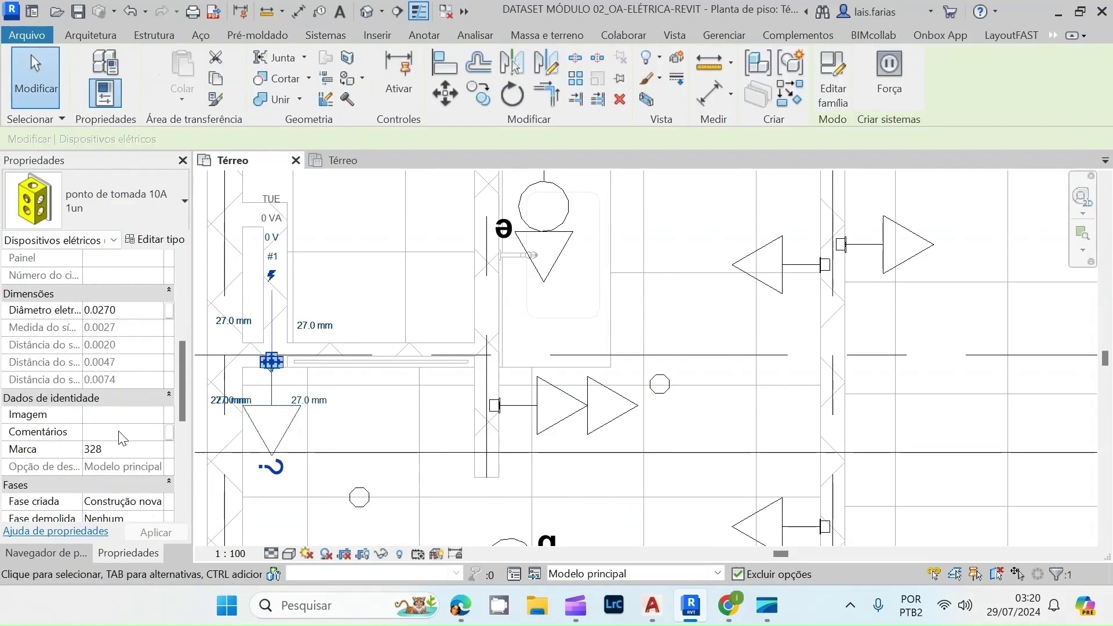
pyautogui.scroll(3, 118, 430)
pyautogui.scroll(3, 120, 440)
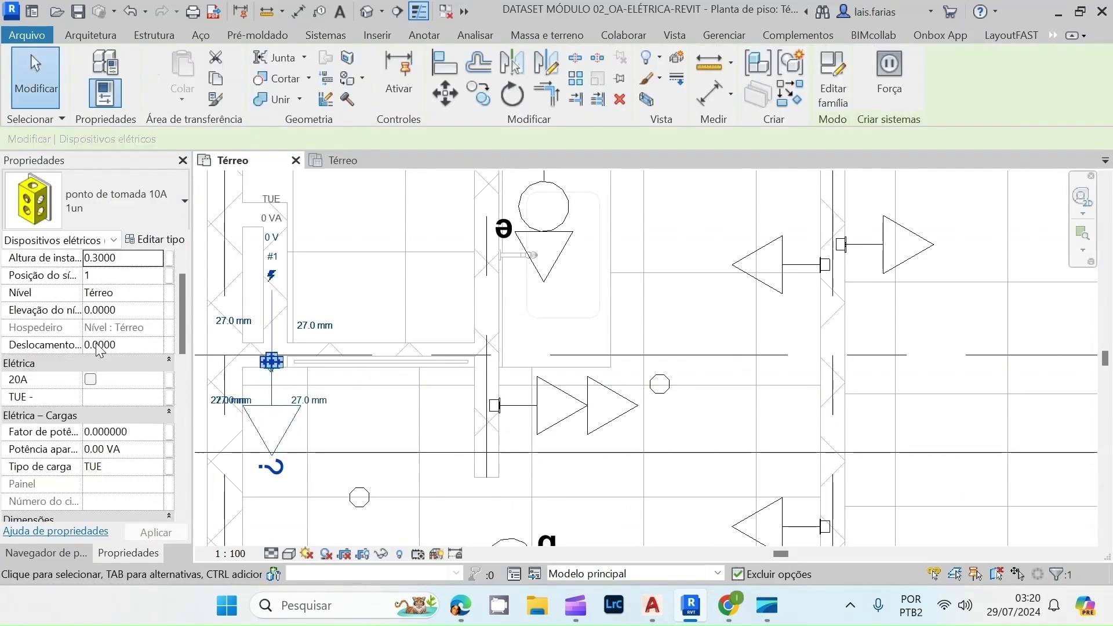
pyautogui.click(103, 428)
pyautogui.write('1')
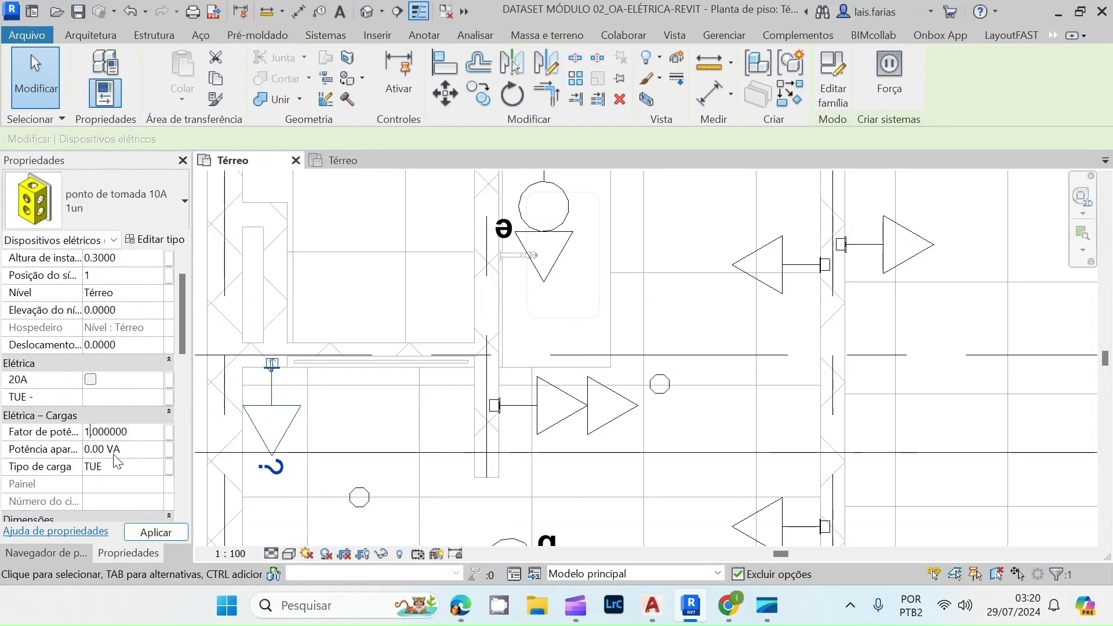
pyautogui.click(119, 450)
pyautogui.moveTo(121, 450); pyautogui.dragTo(71, 436)
pyautogui.write('1000')
pyautogui.click(133, 399)
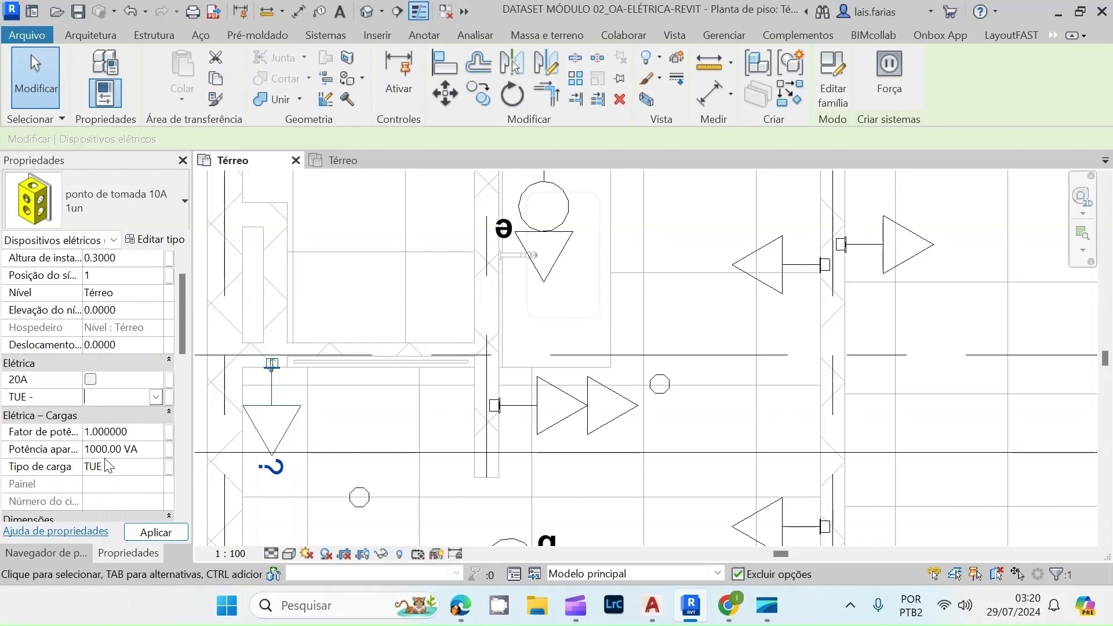
pyautogui.scroll(-3, 103, 387)
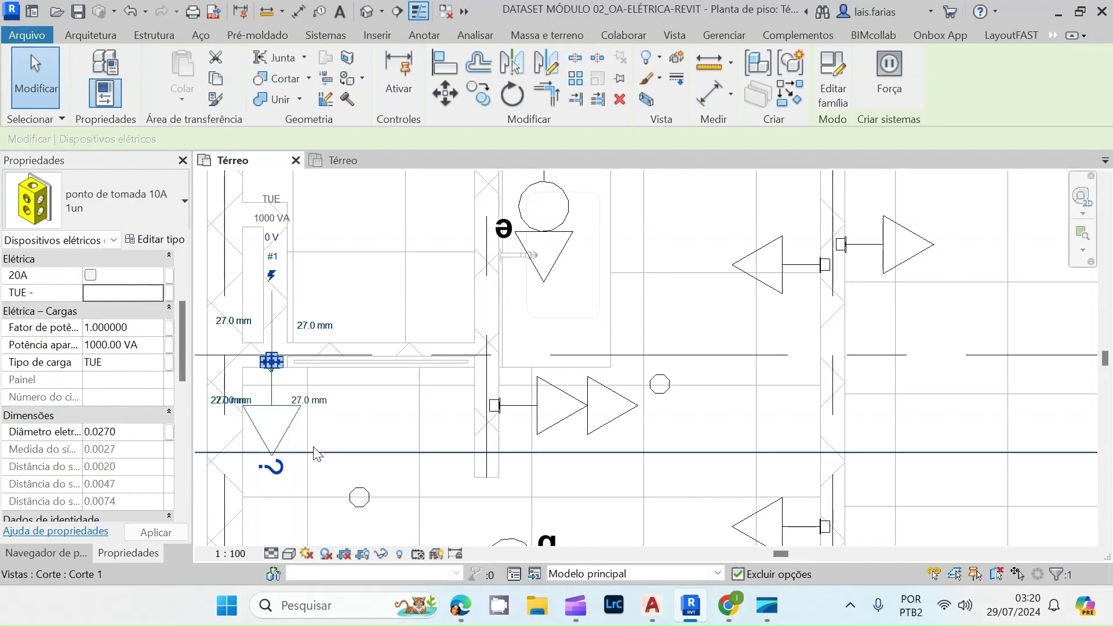
pyautogui.scroll(-2, 273, 455)
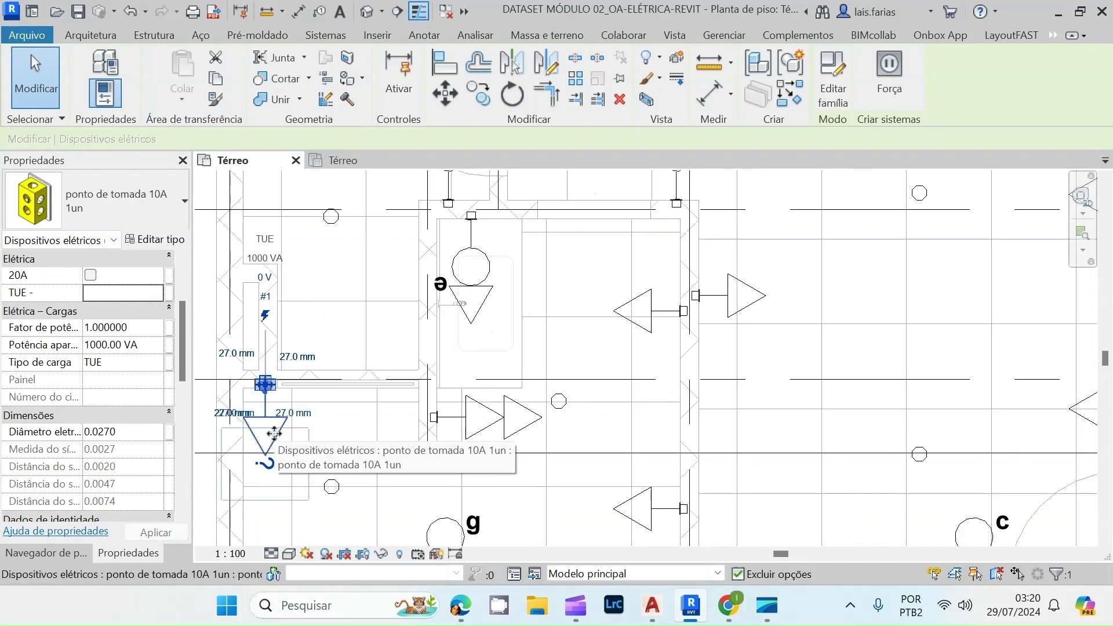
pyautogui.scroll(3, 124, 319)
pyautogui.click(300, 399)
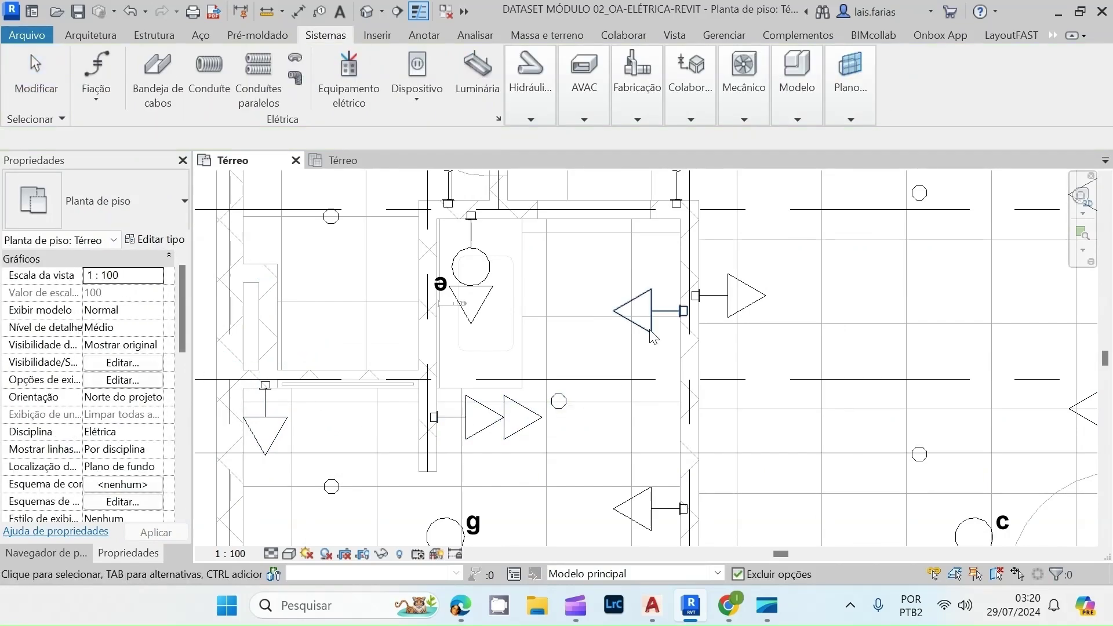
pyautogui.scroll(-2, 638, 299)
pyautogui.click(668, 308)
pyautogui.click(645, 438)
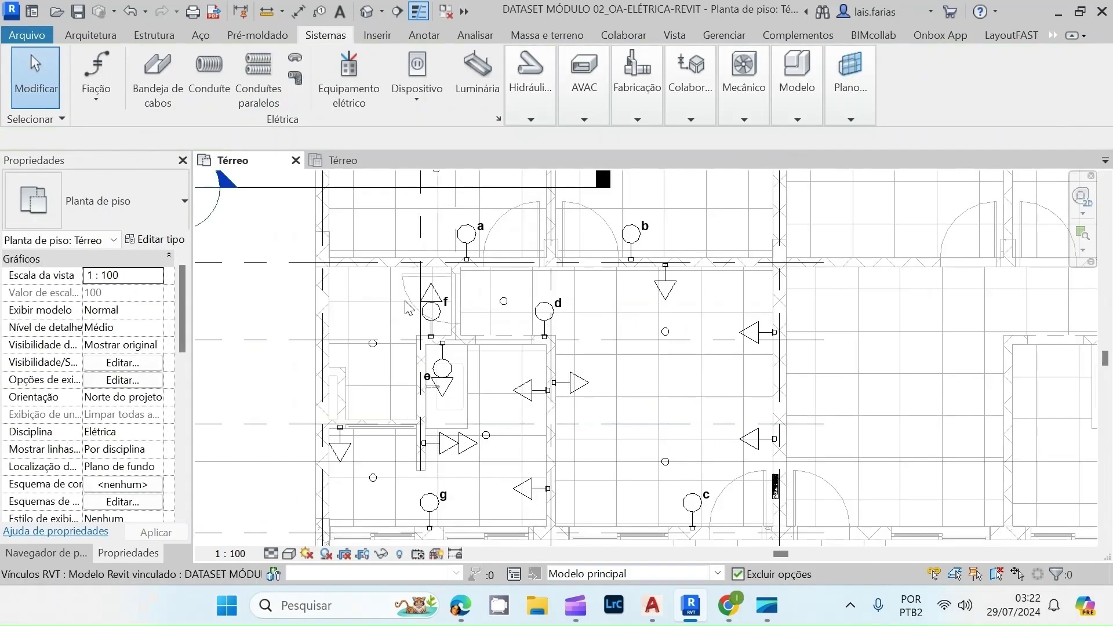
# - Set the apparent power of the combined 10A outlet and switch labelled f to 100 VA
pyautogui.scroll(2, 409, 308)
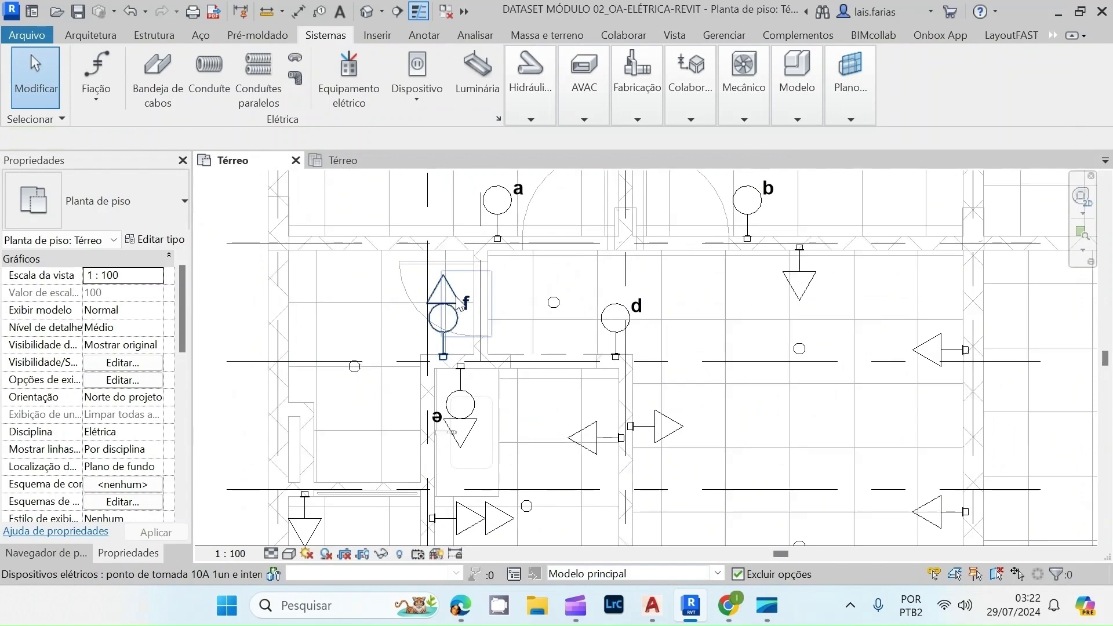
pyautogui.click(443, 317)
pyautogui.click(99, 468)
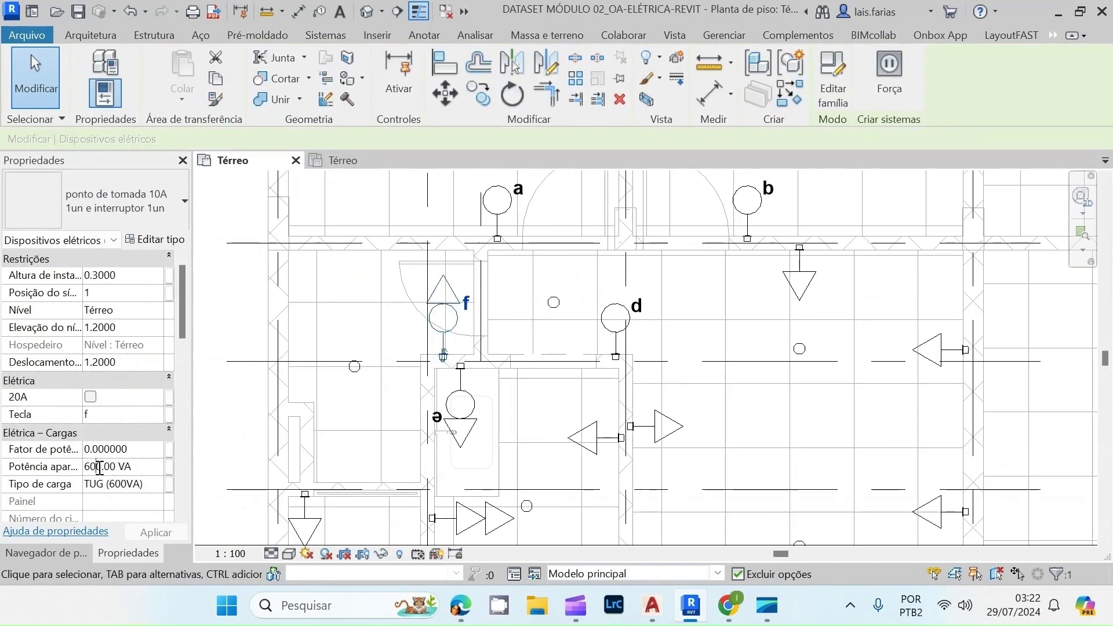
pyautogui.hotkey('ctrl', 'a')
pyautogui.write('100')
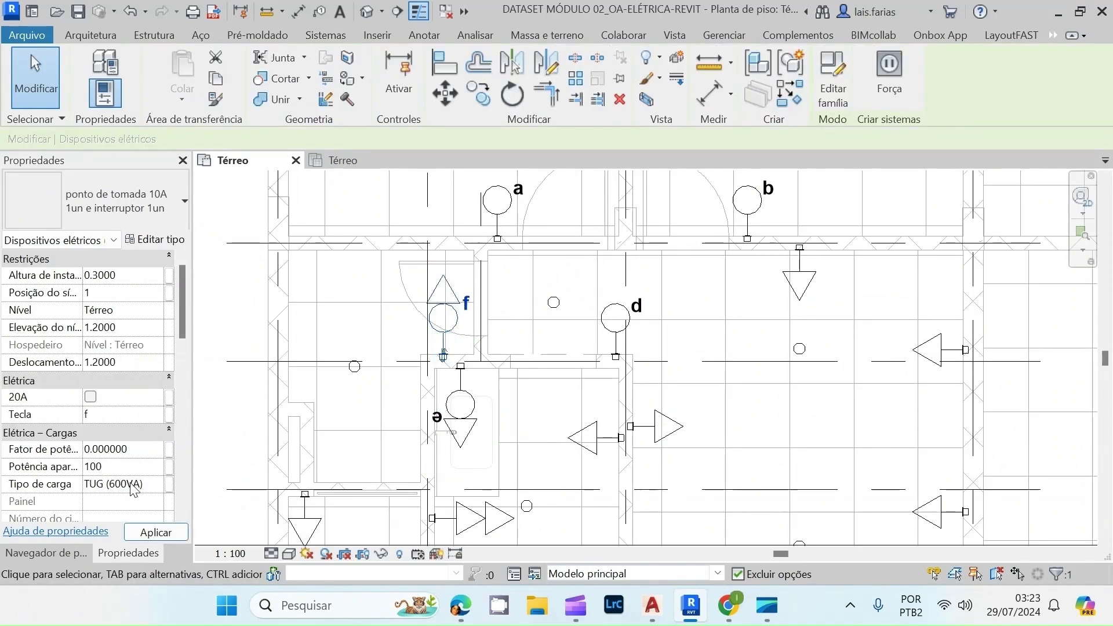
# - Assign the TUG (100VA) load classification and a 0.8 power factor to the combined outlet and switch f
pyautogui.click(157, 484)
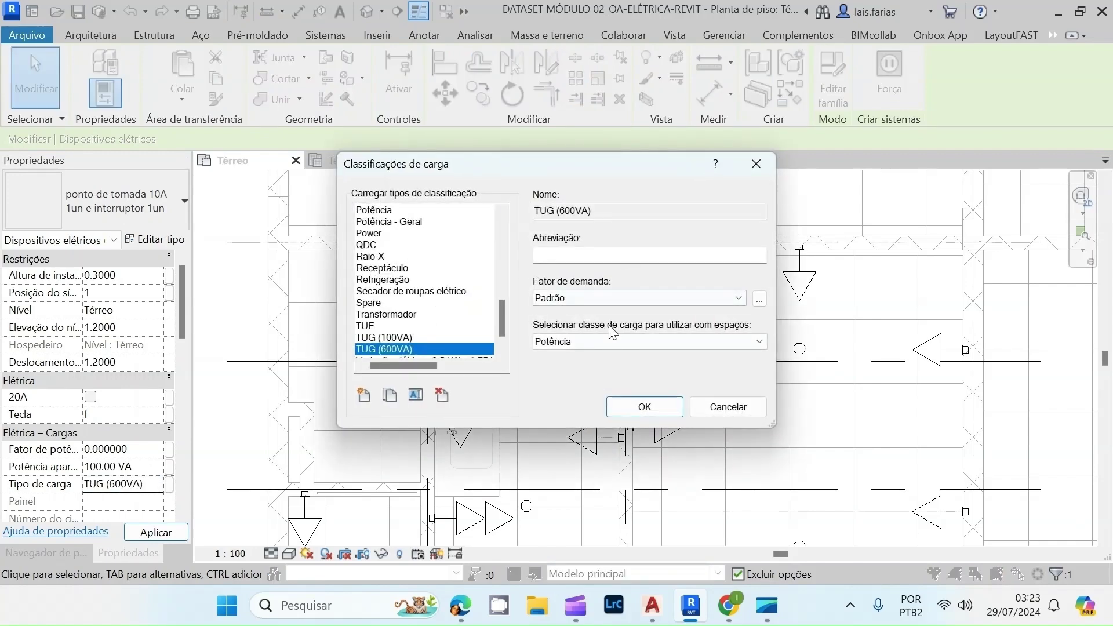
pyautogui.click(404, 338)
pyautogui.click(644, 407)
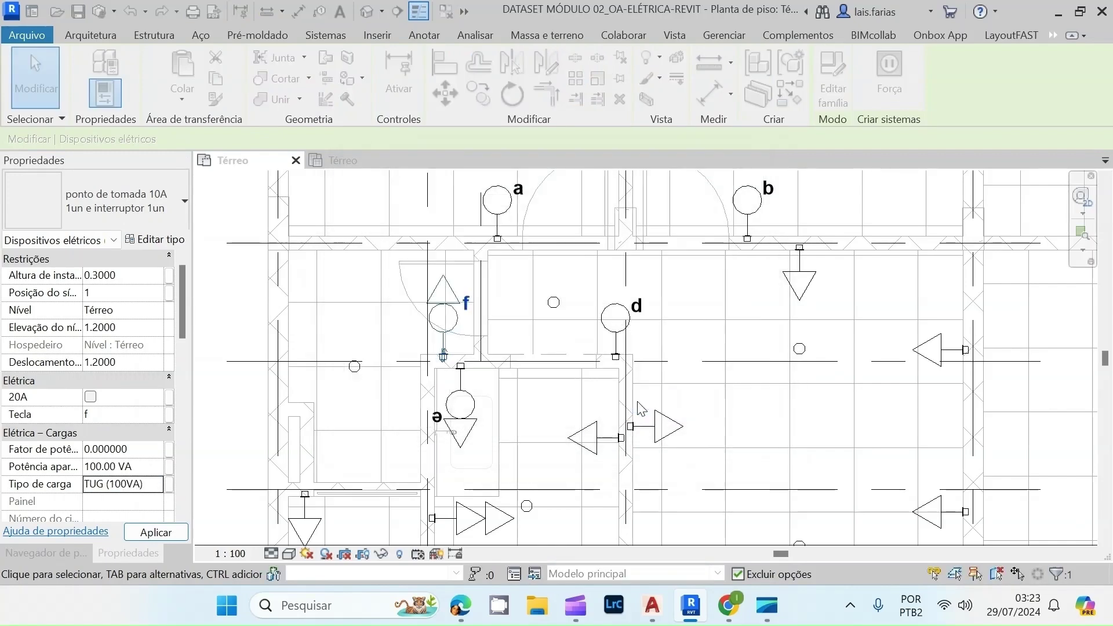
pyautogui.click(102, 449)
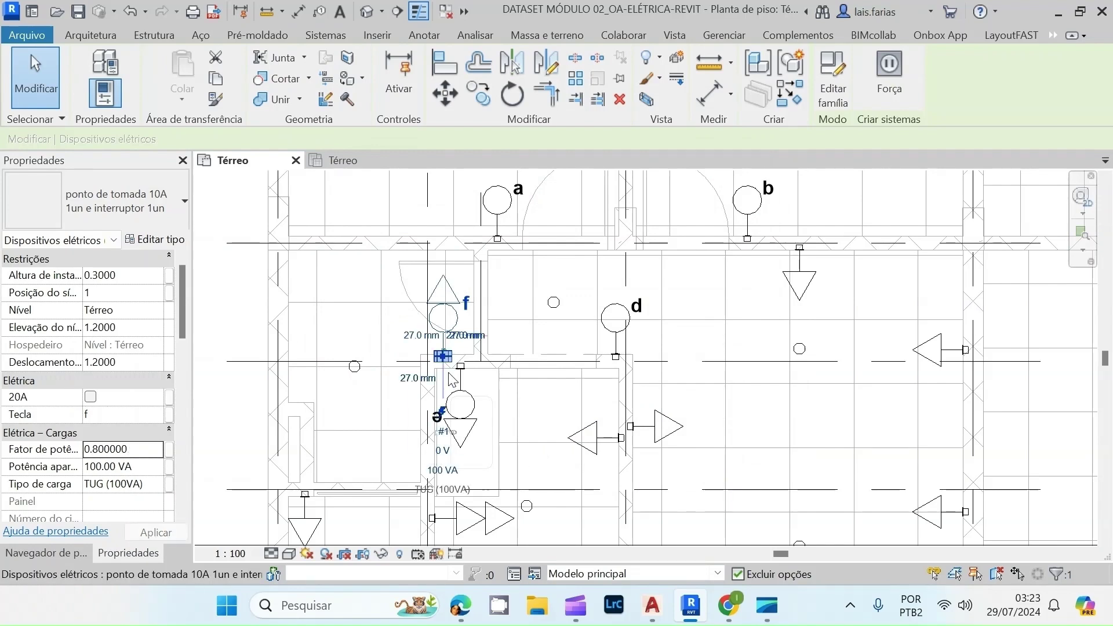
pyautogui.press('Escape')
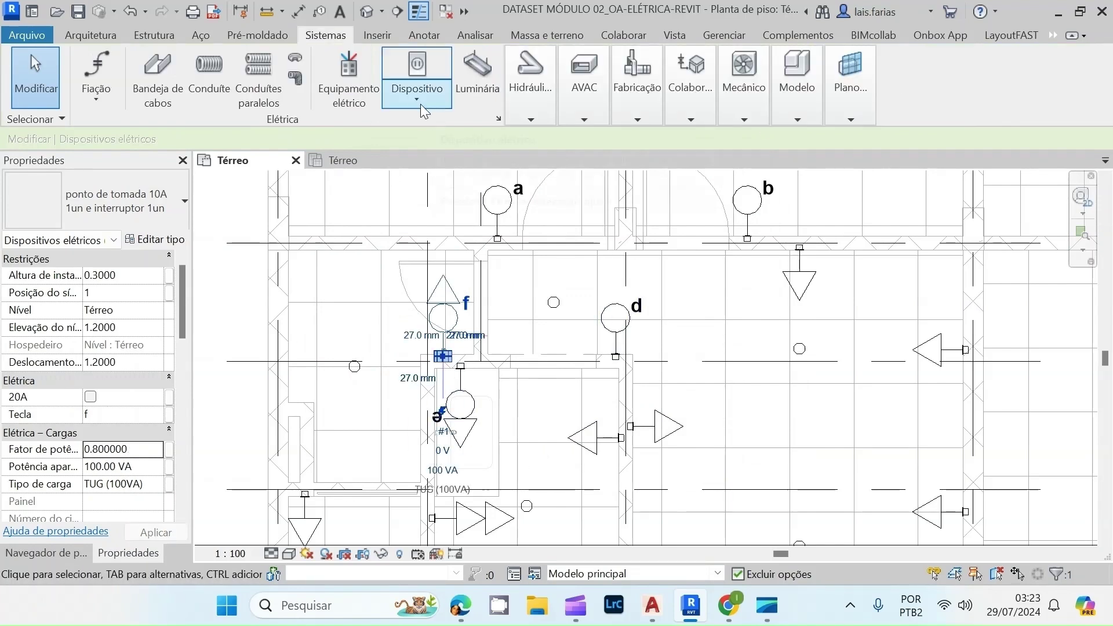
# - Place a 10A 1un outlet at 1.2 elevation on the outer left wall of the room containing switch f
pyautogui.click(416, 98)
pyautogui.click(463, 129)
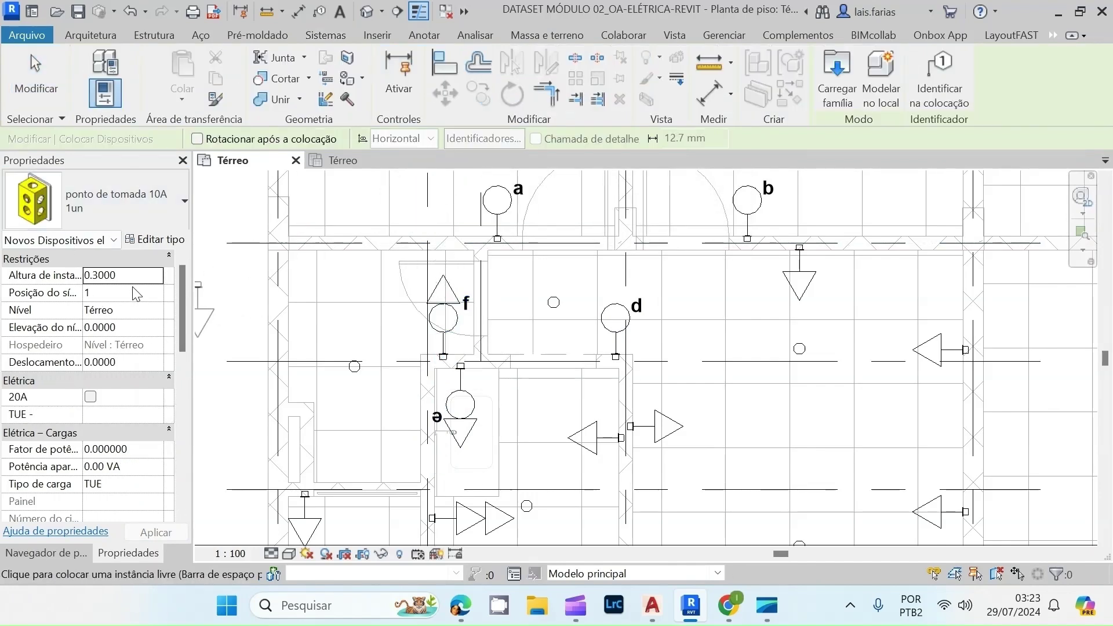
pyautogui.click(129, 327)
pyautogui.write('1.2')
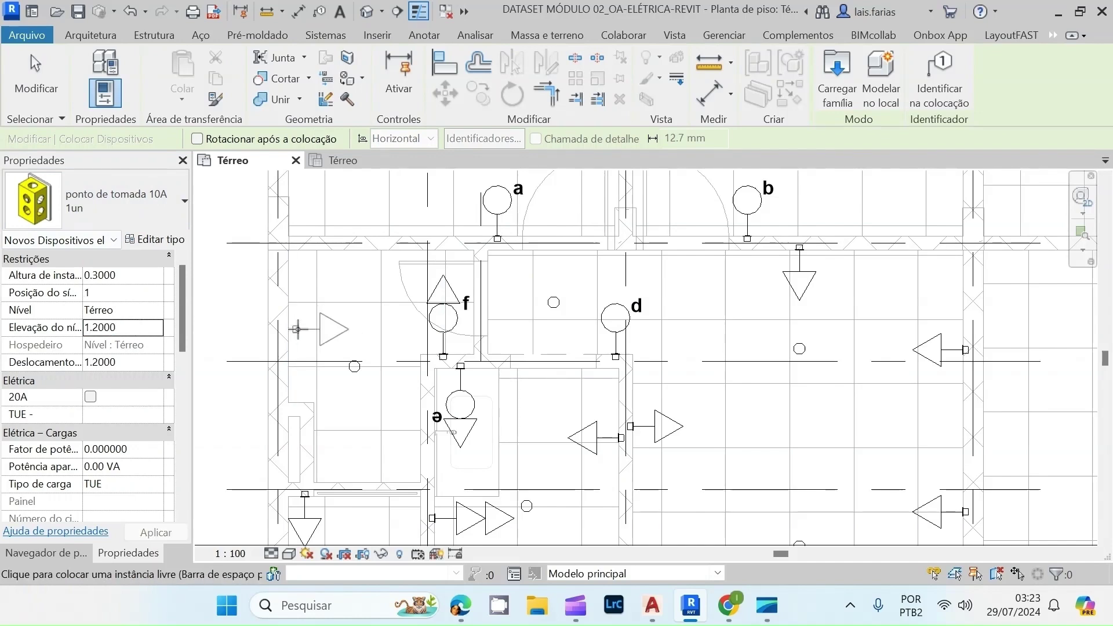
pyautogui.scroll(1, 305, 324)
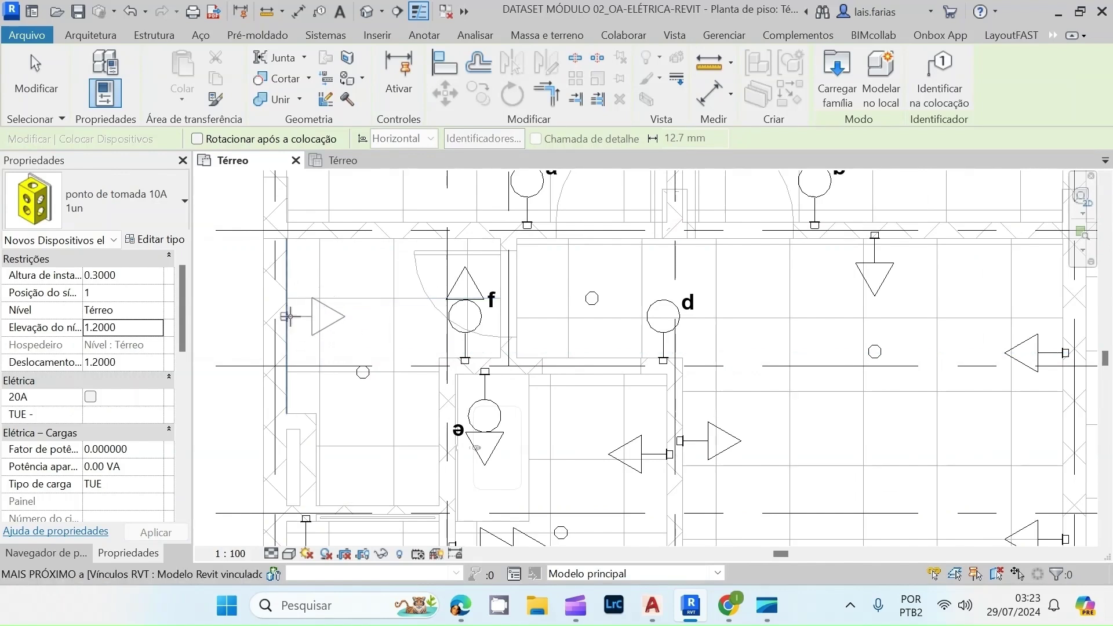
pyautogui.click(288, 316)
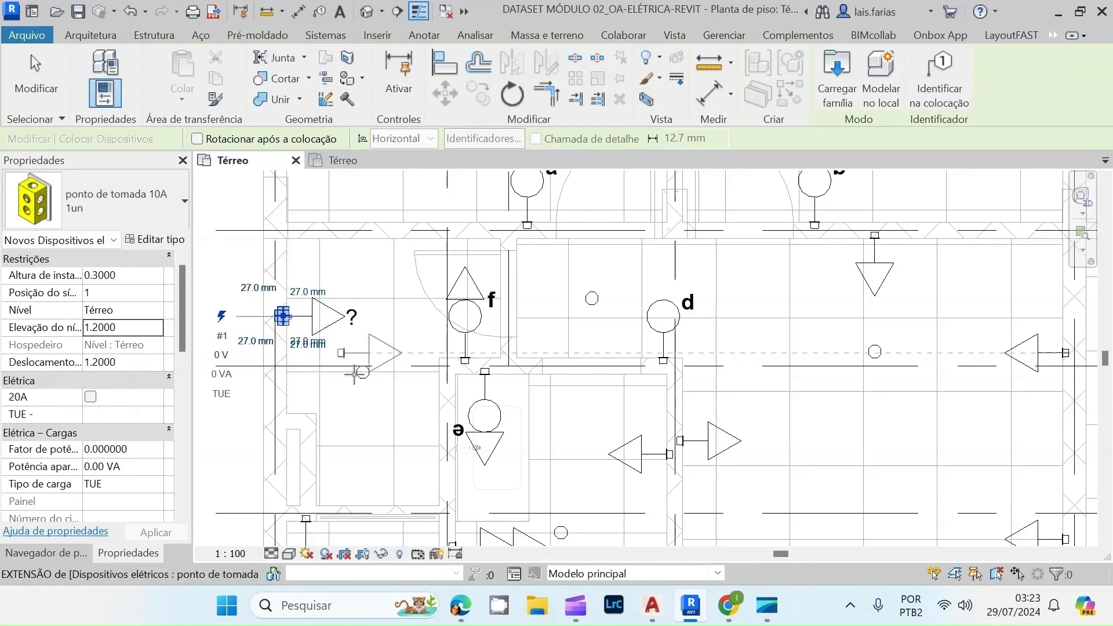
pyautogui.press('Escape')
# - Set the new 1un outlet's apparent power to 100 VA, load classification to TUG (100VA) and power factor to 0.8
pyautogui.click(133, 432)
pyautogui.write('100')
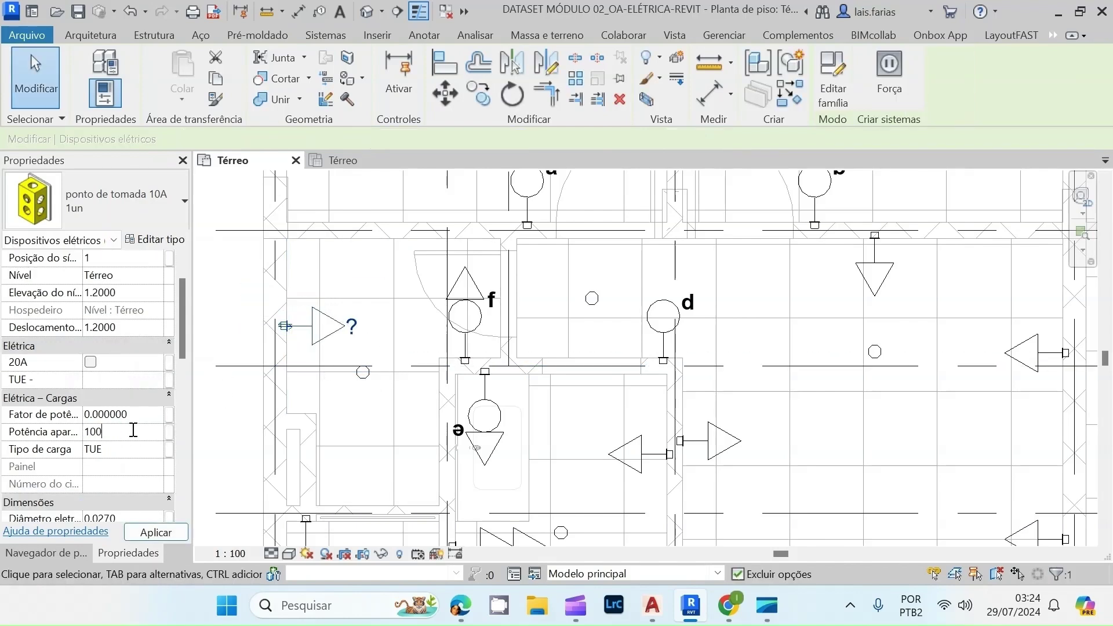
pyautogui.click(132, 450)
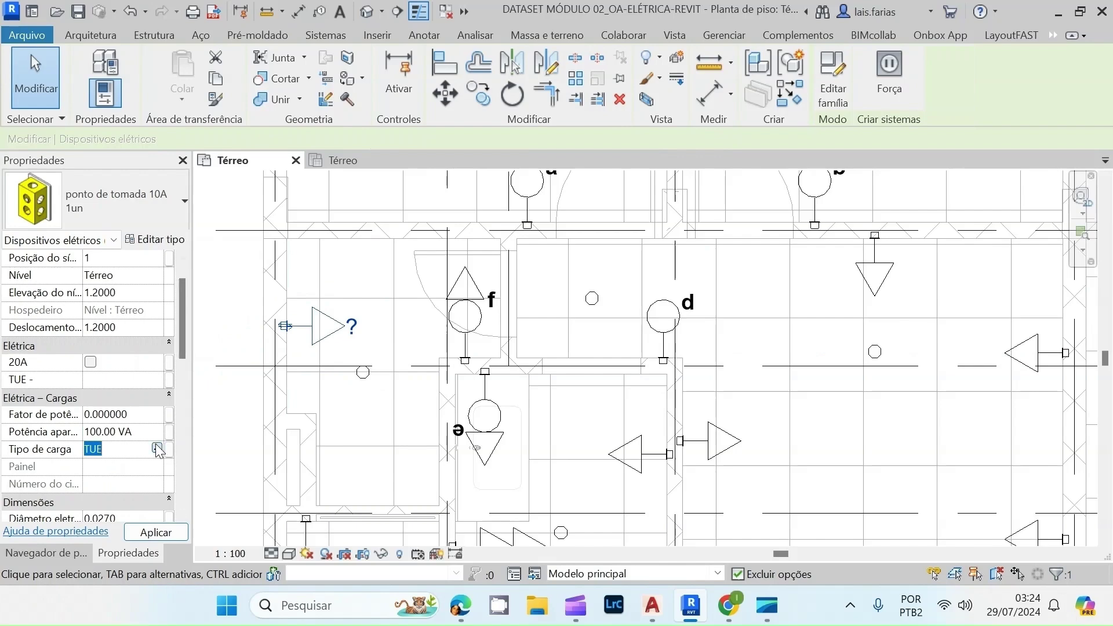
pyautogui.click(169, 449)
pyautogui.scroll(-1, 415, 345)
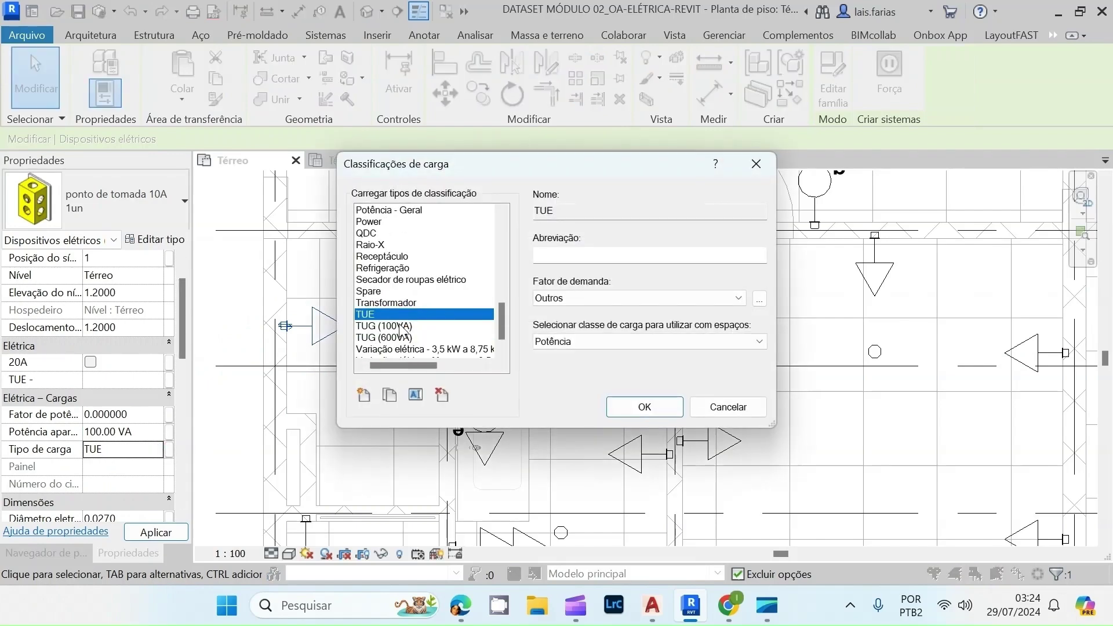
pyautogui.click(400, 326)
pyautogui.click(628, 403)
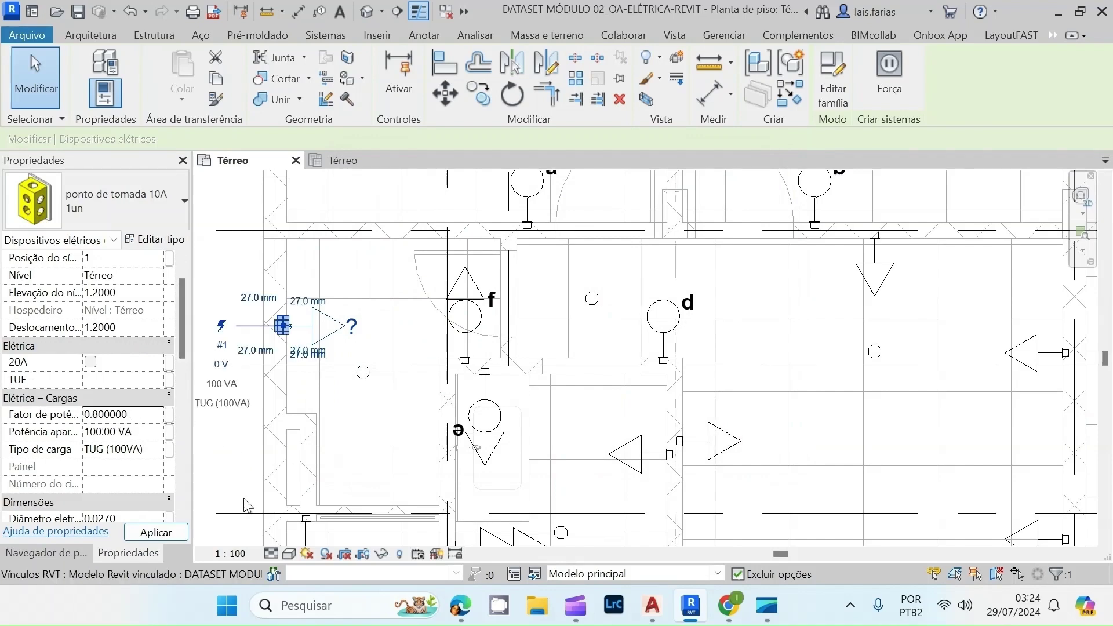
# - Change the outlet on the outer left wall opposite switch f to the type ponto de tomada 10A 2un
pyautogui.scroll(-3, 351, 377)
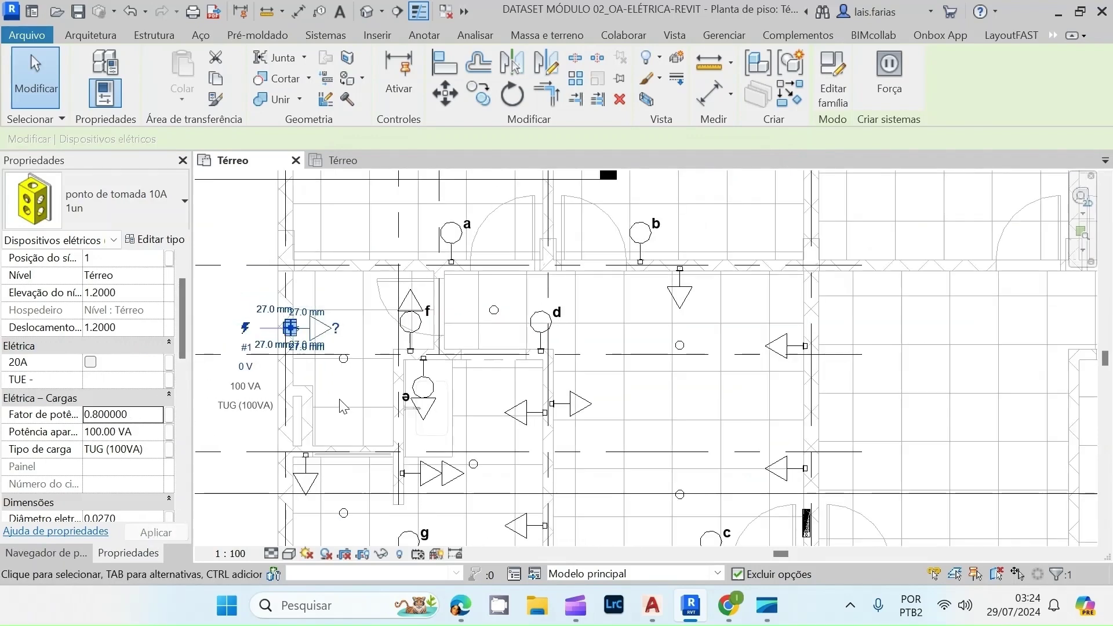
pyautogui.scroll(2, 319, 335)
pyautogui.press('Escape')
pyautogui.click(317, 335)
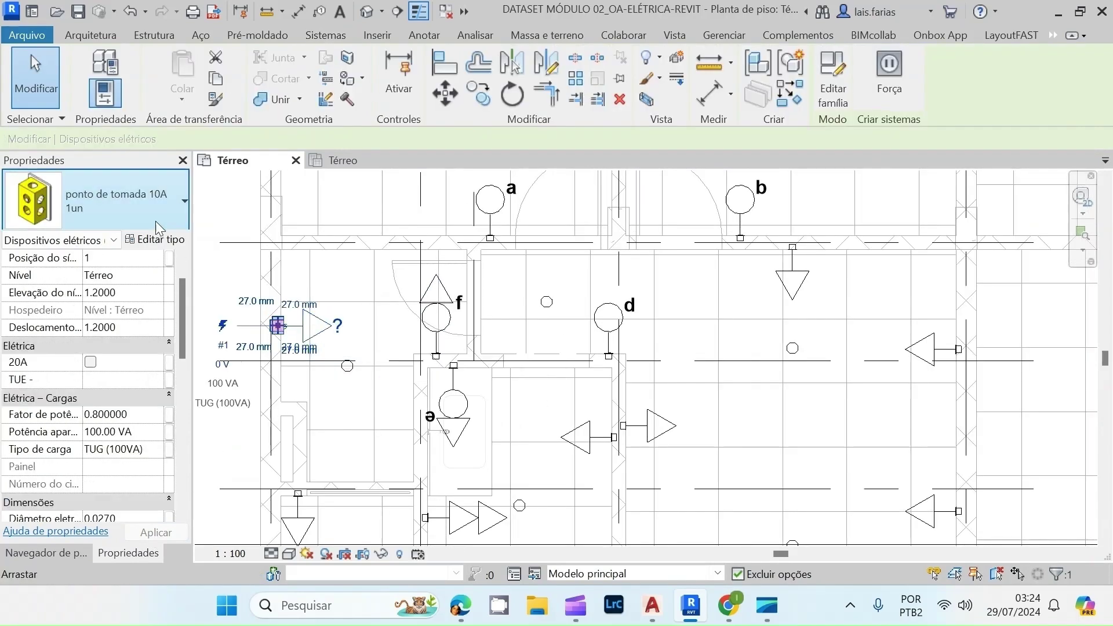
pyautogui.click(160, 217)
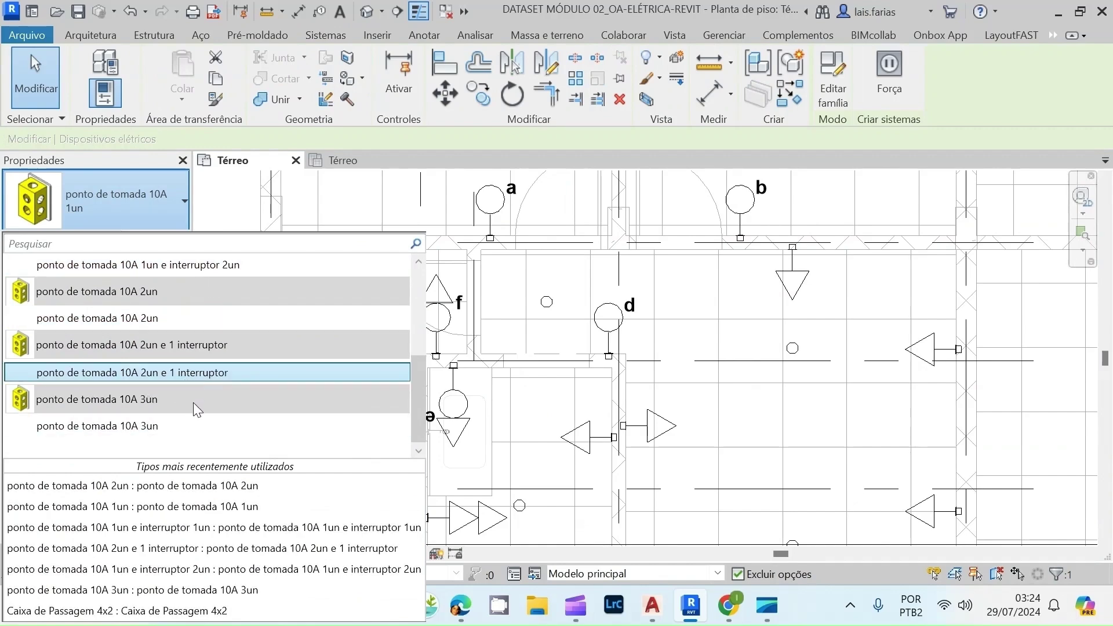
pyautogui.click(159, 313)
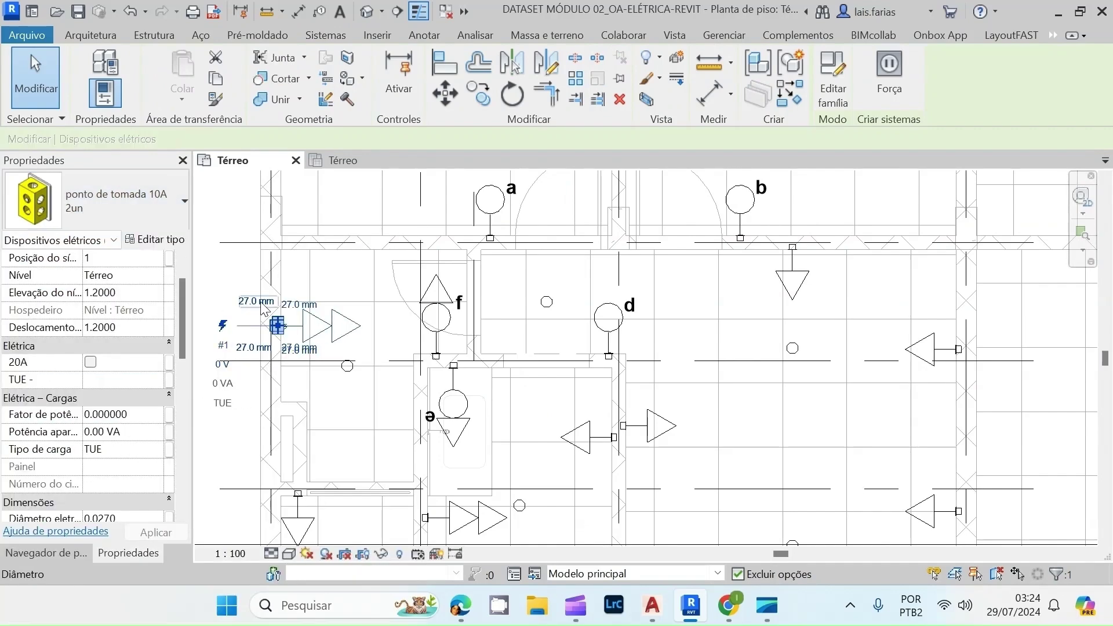
# - Assign the TUG (100VA) load classification to the 10A 2un outlet on the outer left wall
pyautogui.scroll(-2, 84, 429)
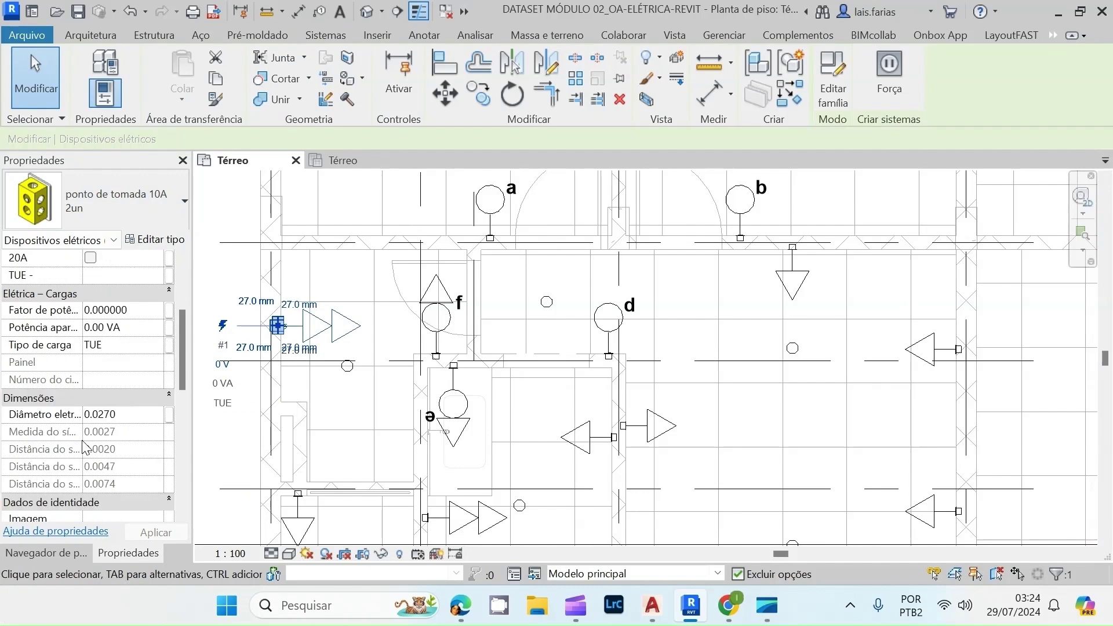
pyautogui.click(153, 346)
pyautogui.click(158, 345)
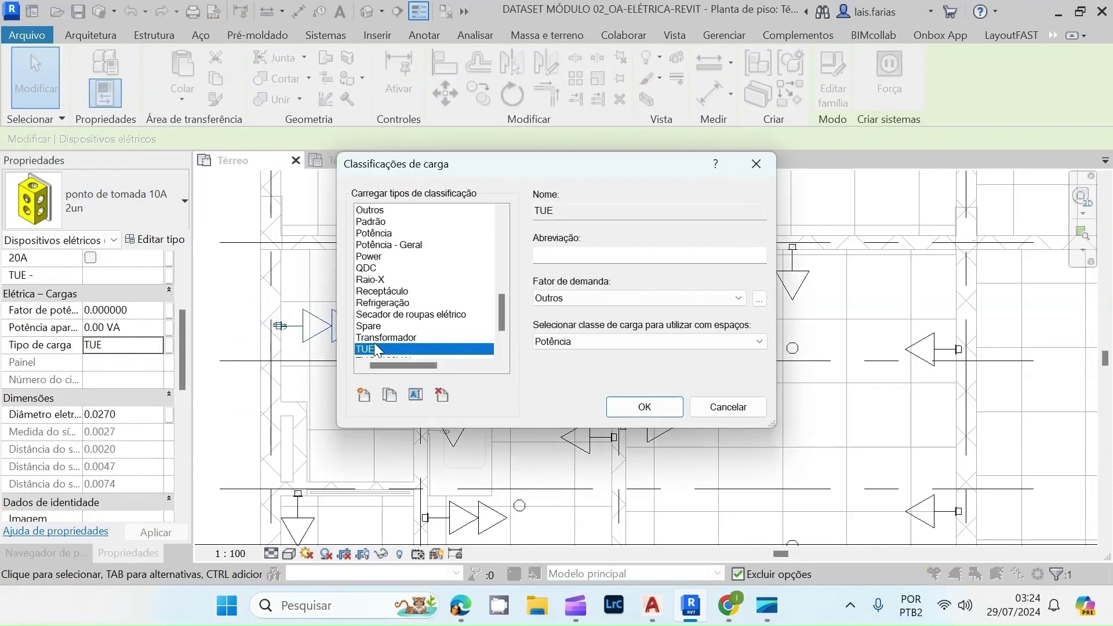
pyautogui.scroll(-2, 375, 345)
pyautogui.click(405, 338)
pyautogui.click(406, 325)
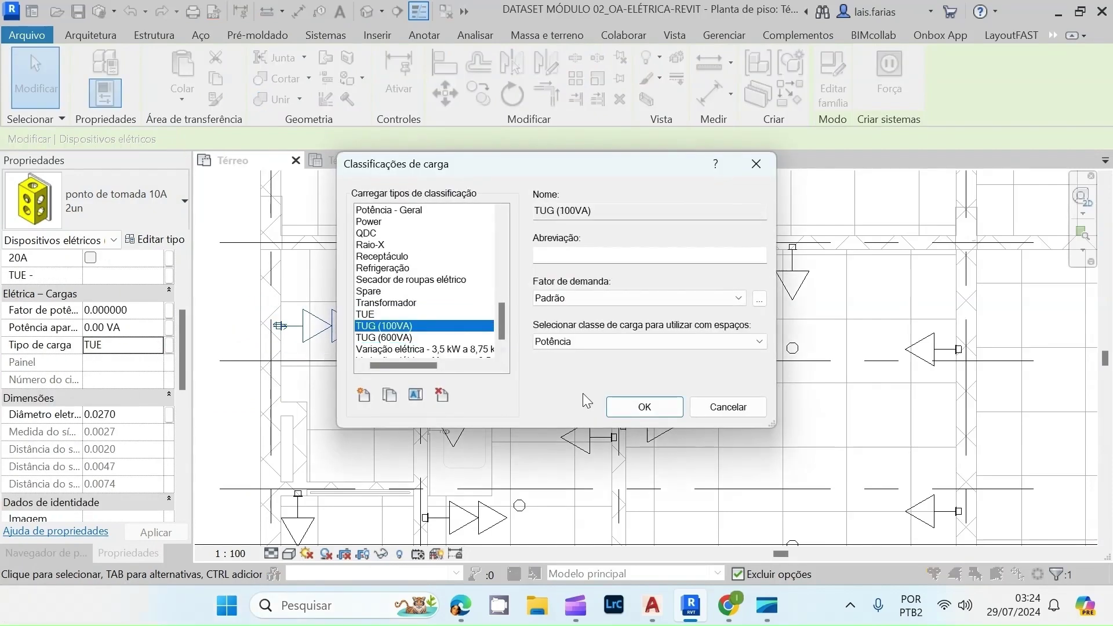
pyautogui.click(645, 407)
# - Set the 10A 2un outlet's apparent power to 100 VA and its power factor to 0.8
pyautogui.moveTo(123, 328); pyautogui.dragTo(42, 317)
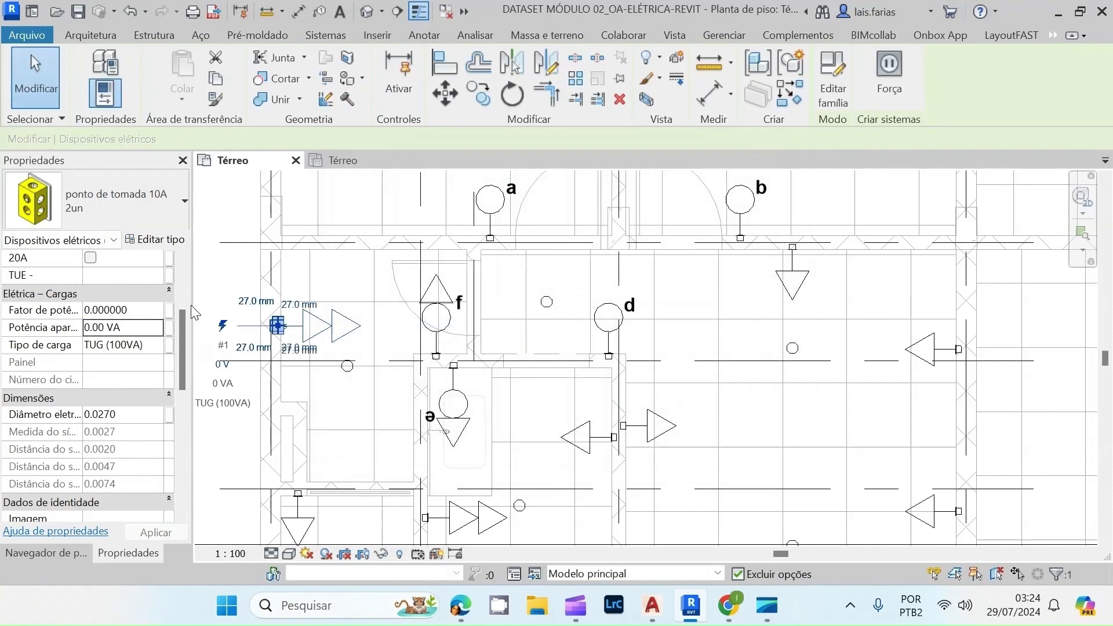
pyautogui.click(135, 326)
pyautogui.write('10')
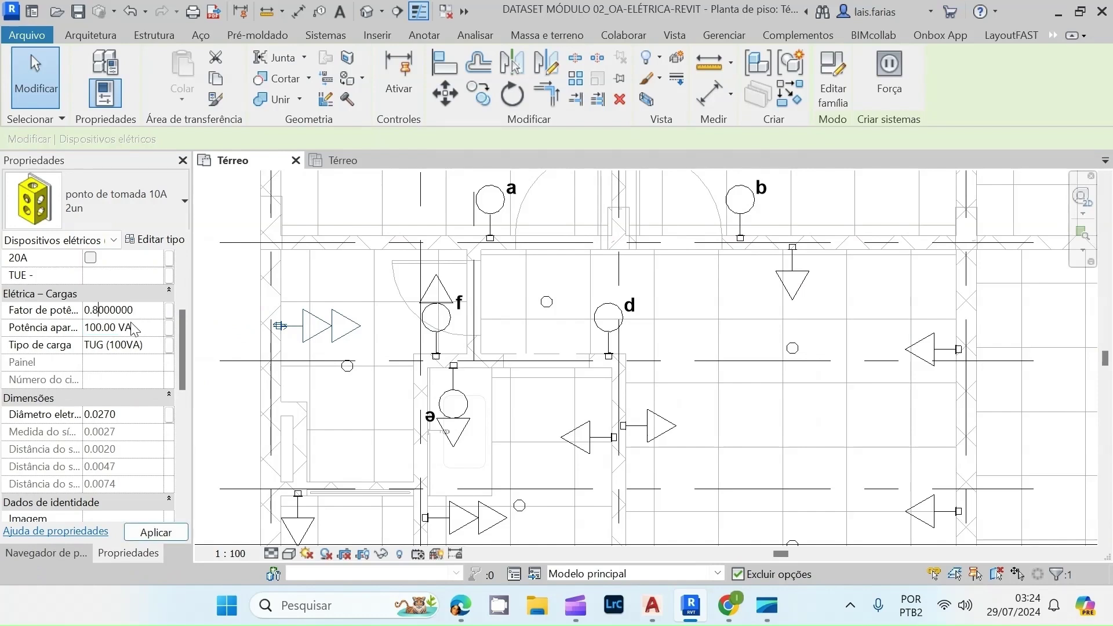
pyautogui.scroll(3, 119, 329)
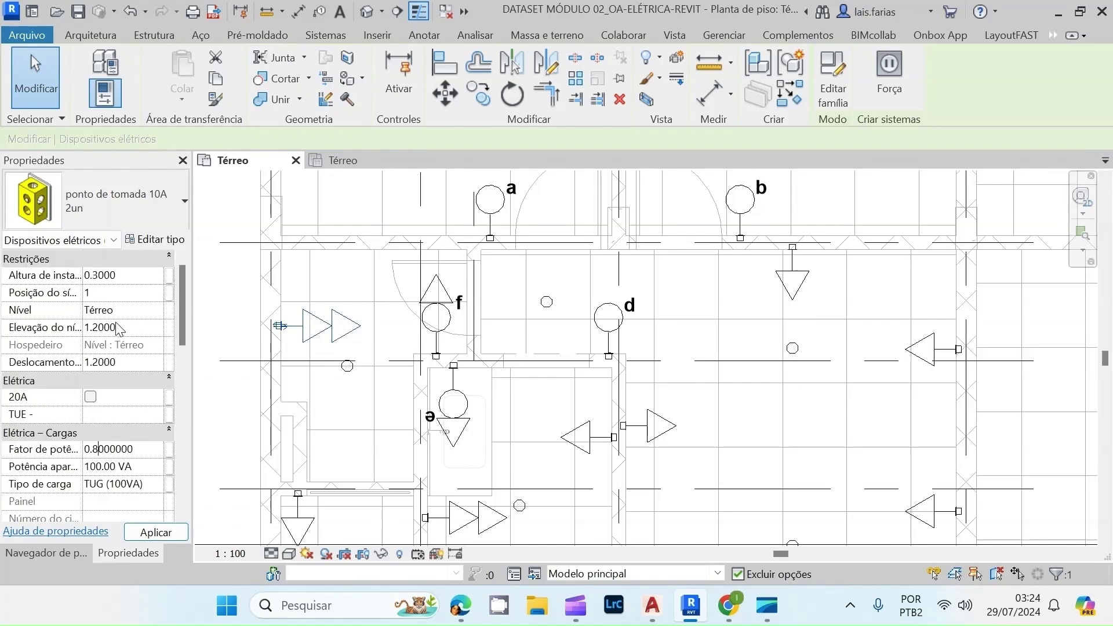
pyautogui.scroll(-4, 126, 334)
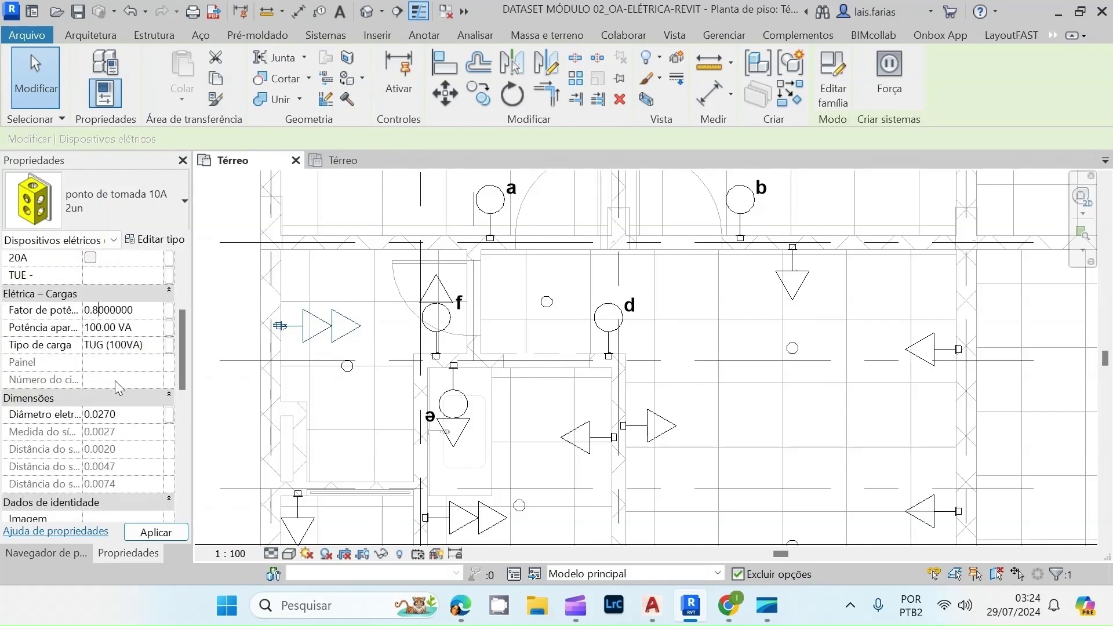
pyautogui.scroll(1, 114, 380)
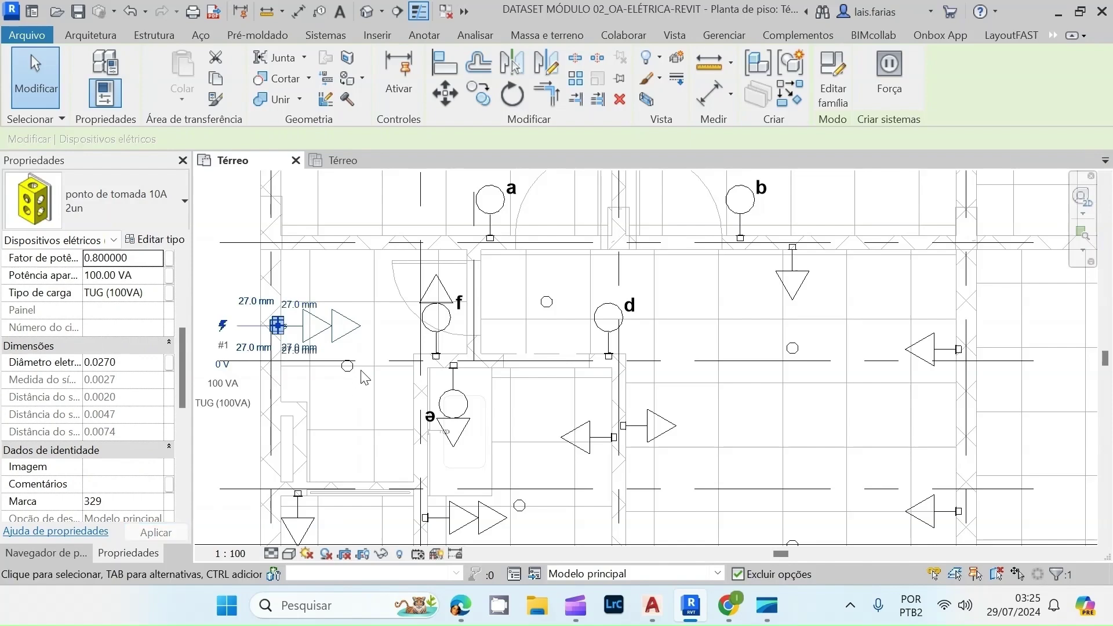
pyautogui.press('Escape')
# - Review the electrical load properties of the 1un outlet at the left end of the lower-left room's upper wall
pyautogui.scroll(-2, 348, 371)
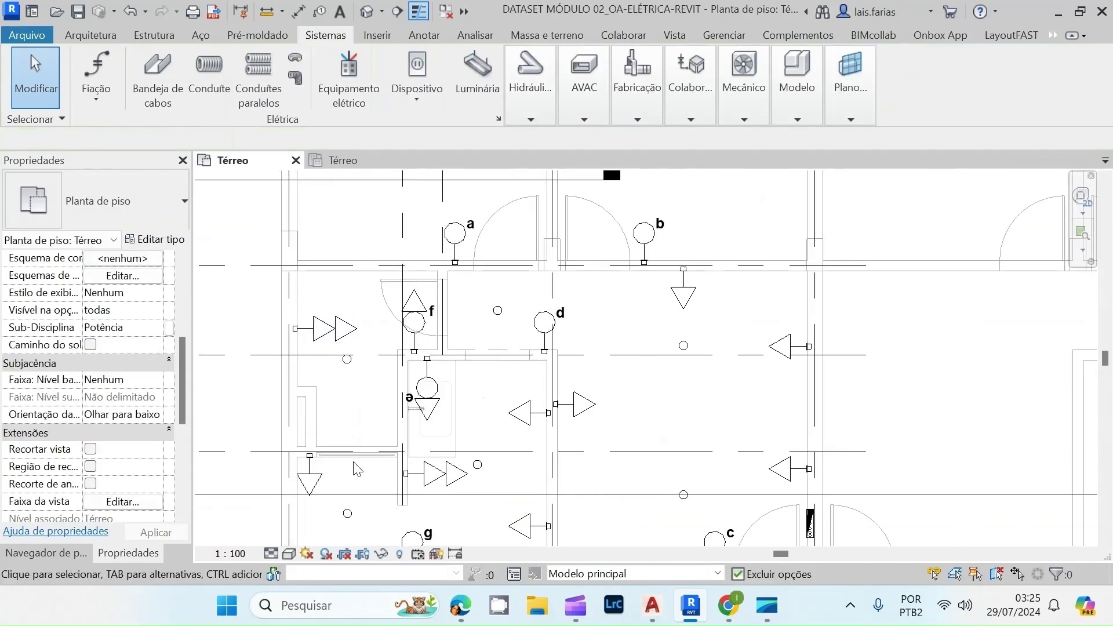
pyautogui.scroll(-2, 320, 434)
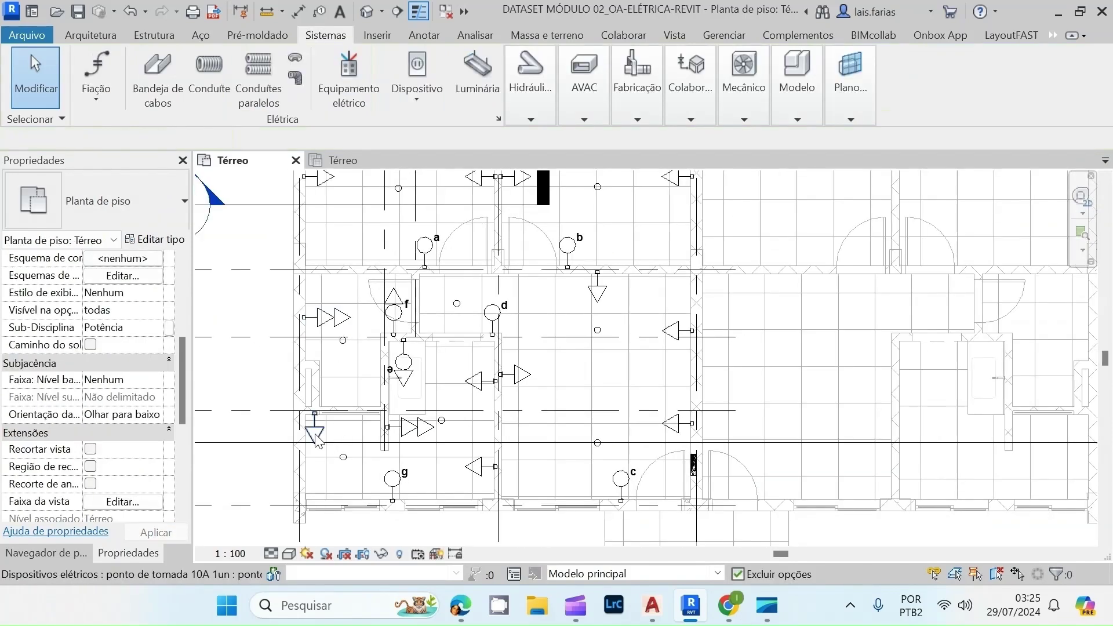
pyautogui.click(317, 439)
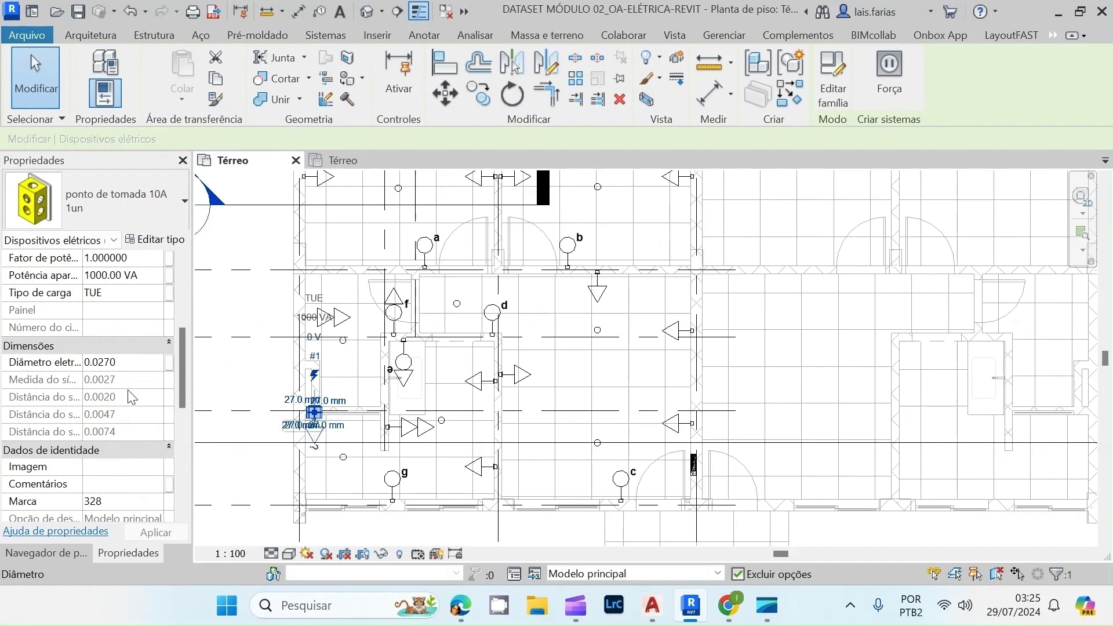
pyautogui.scroll(1, 129, 383)
pyautogui.scroll(1, 126, 375)
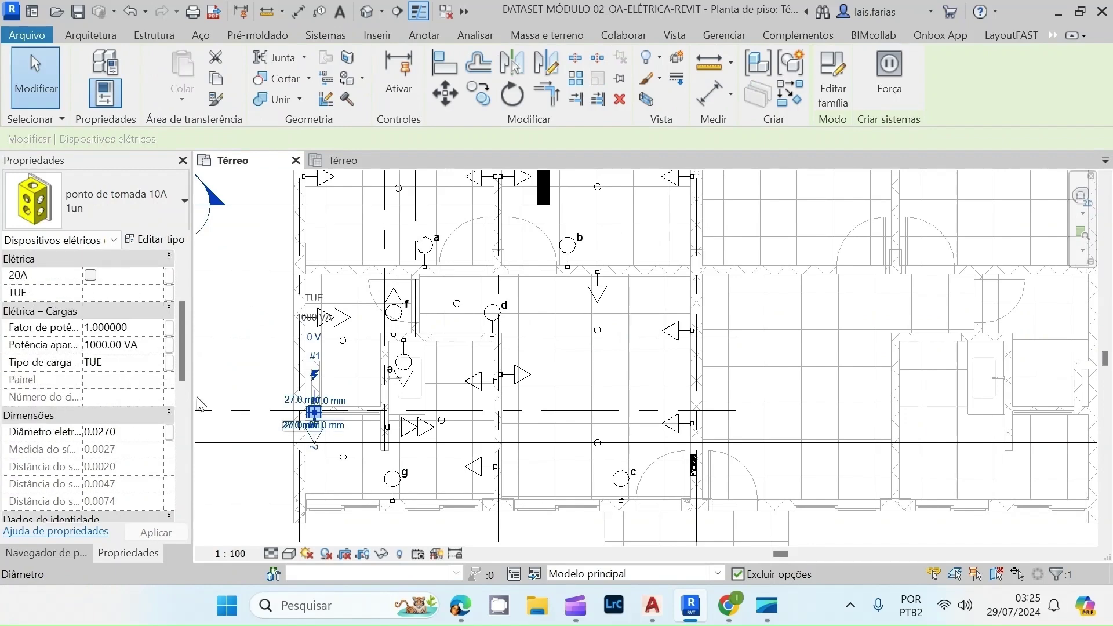
pyautogui.press('Escape')
pyautogui.scroll(-2, 377, 455)
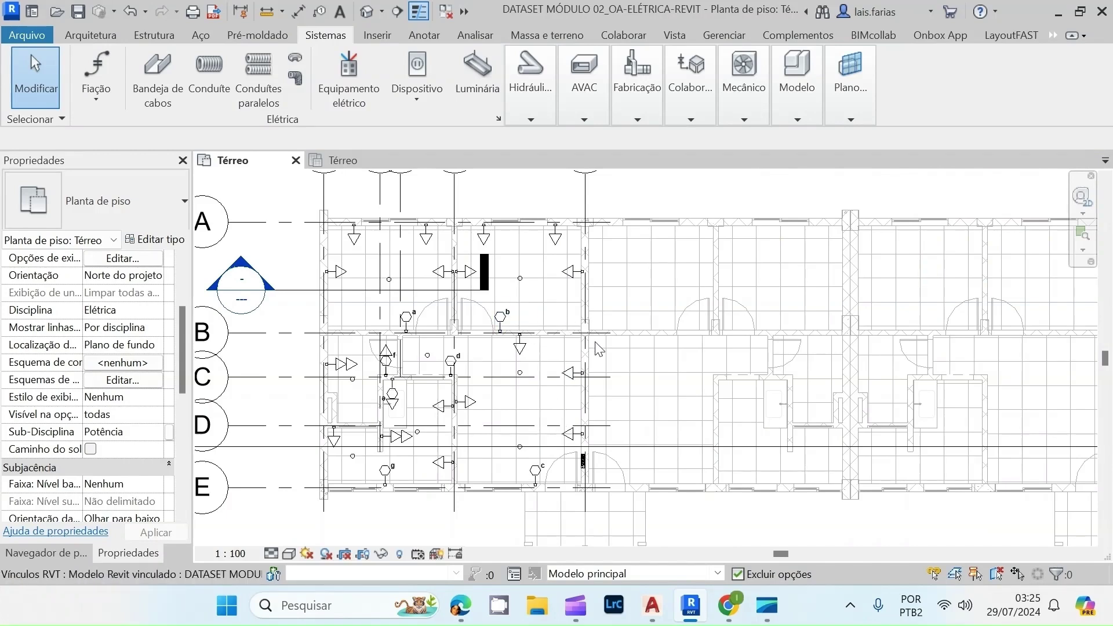
# - Assign the TUG (600VA) load classification to the four outlets along axis A and the three outlets on the axis 5 wall
pyautogui.scroll(2, 445, 220)
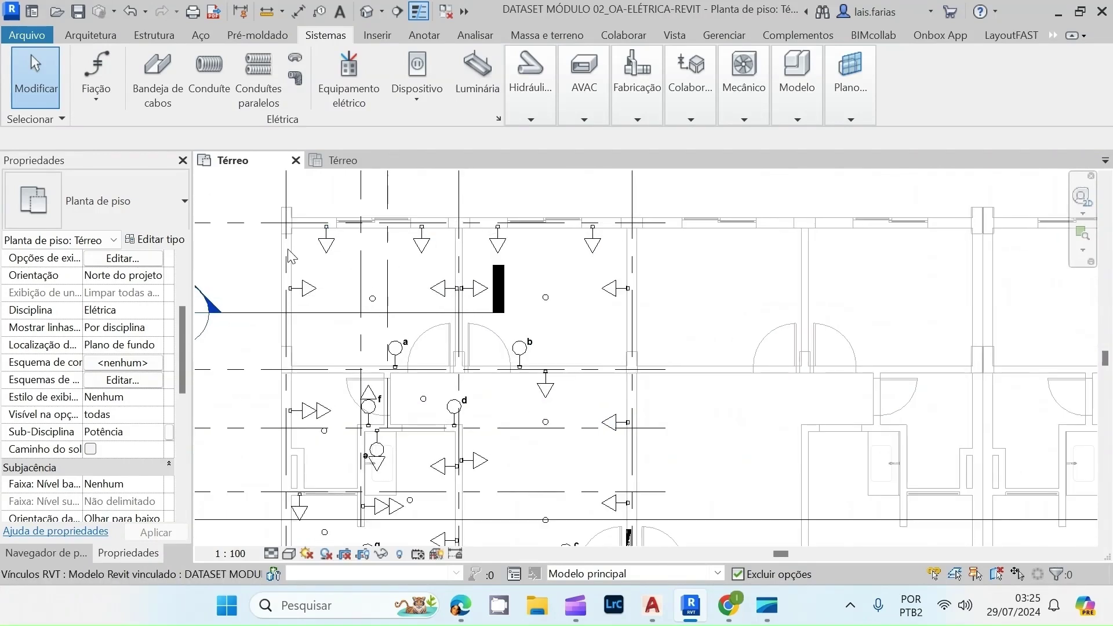
pyautogui.click(326, 225)
pyautogui.keyDown('ctrl'); pyautogui.click(423, 243); pyautogui.keyUp('ctrl')
pyautogui.keyDown('ctrl'); pyautogui.click(494, 241); pyautogui.keyUp('ctrl')
pyautogui.keyDown('ctrl'); pyautogui.click(592, 244); pyautogui.keyUp('ctrl')
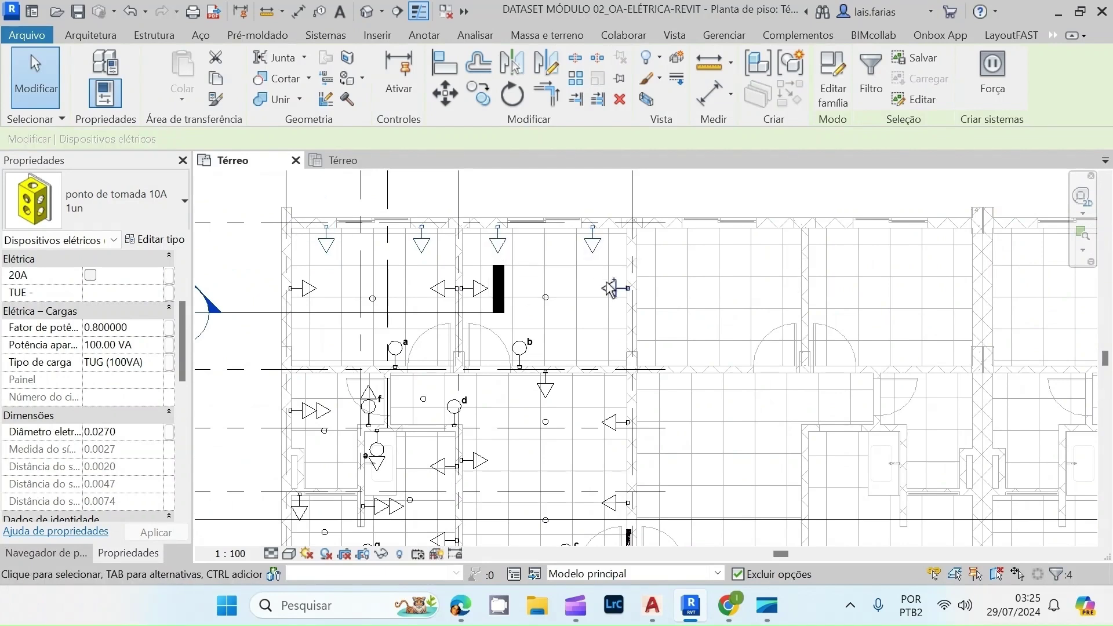
pyautogui.keyDown('ctrl'); pyautogui.click(614, 288); pyautogui.keyUp('ctrl')
pyautogui.keyDown('ctrl'); pyautogui.click(613, 421); pyautogui.keyUp('ctrl')
pyautogui.click(160, 364)
pyautogui.click(162, 362)
pyautogui.scroll(-1, 405, 348)
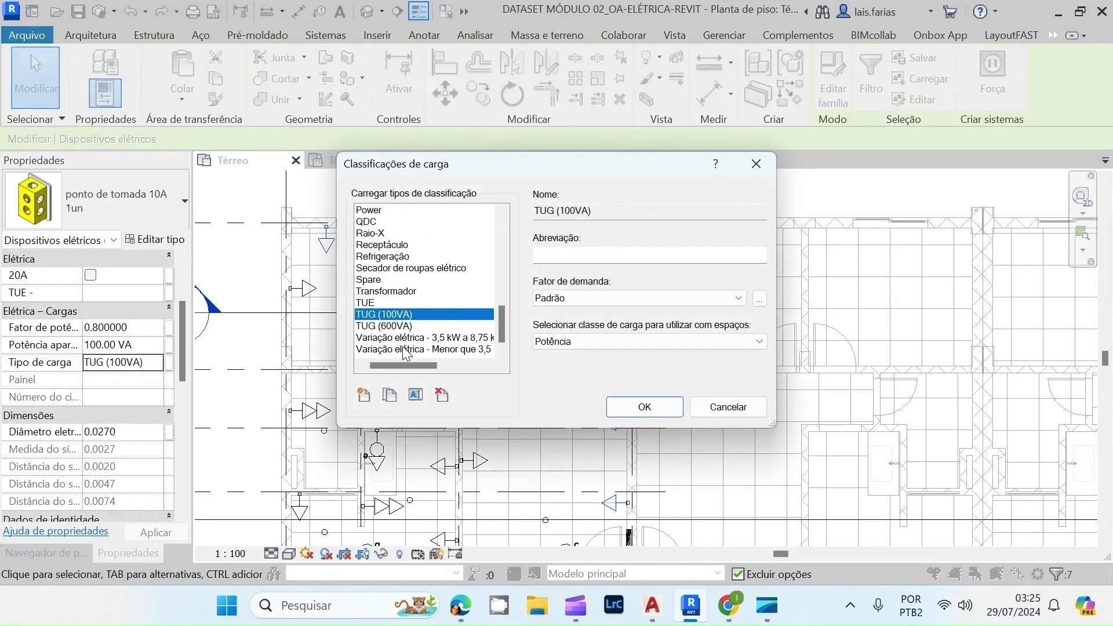
pyautogui.click(394, 326)
pyautogui.click(642, 407)
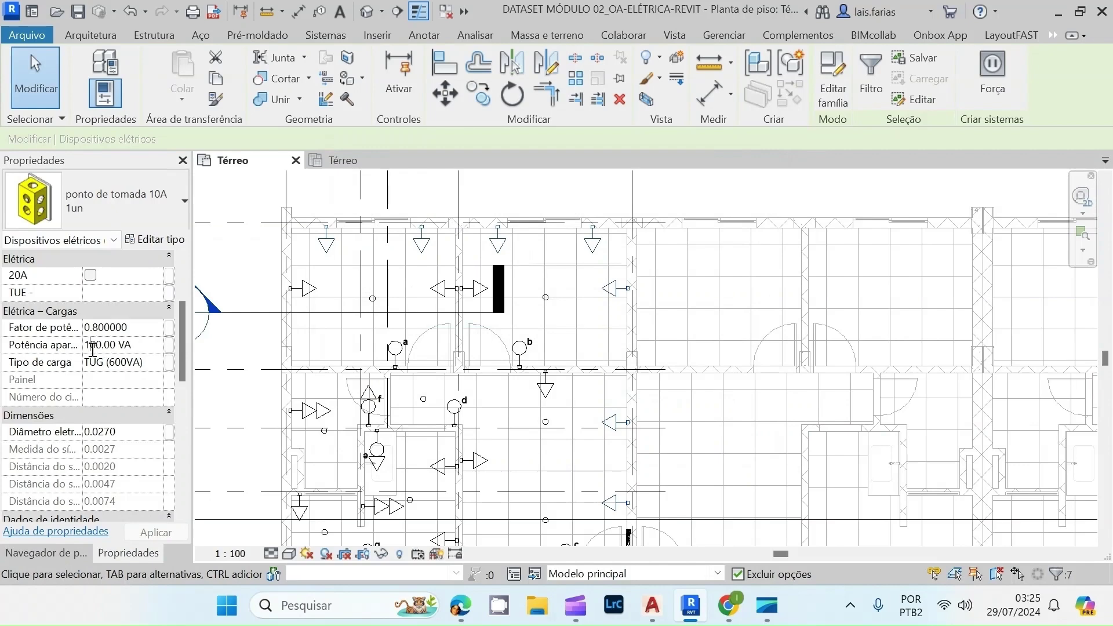
# - Update the apparent power of the selected axis A and axis 5 outlets to match their 600 VA load classification
pyautogui.write('6')
pyautogui.scroll(-1, 364, 306)
pyautogui.scroll(-1, 364, 306)
pyautogui.click(378, 510)
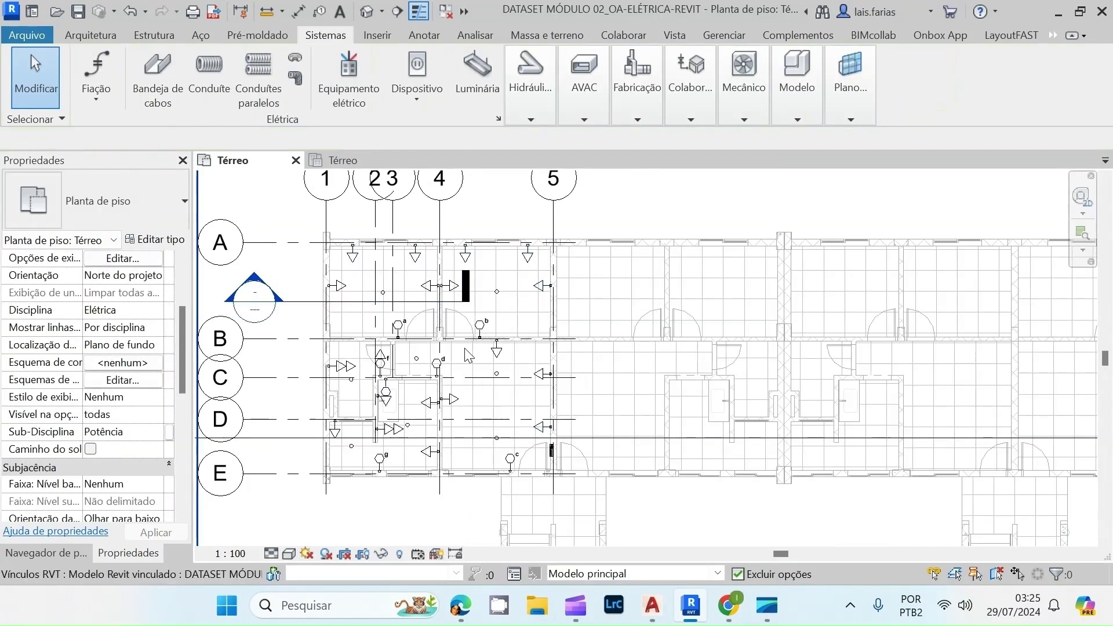
pyautogui.scroll(5, 325, 339)
pyautogui.click(317, 335)
pyautogui.keyDown('ctrl'); pyautogui.click(310, 410); pyautogui.keyUp('ctrl')
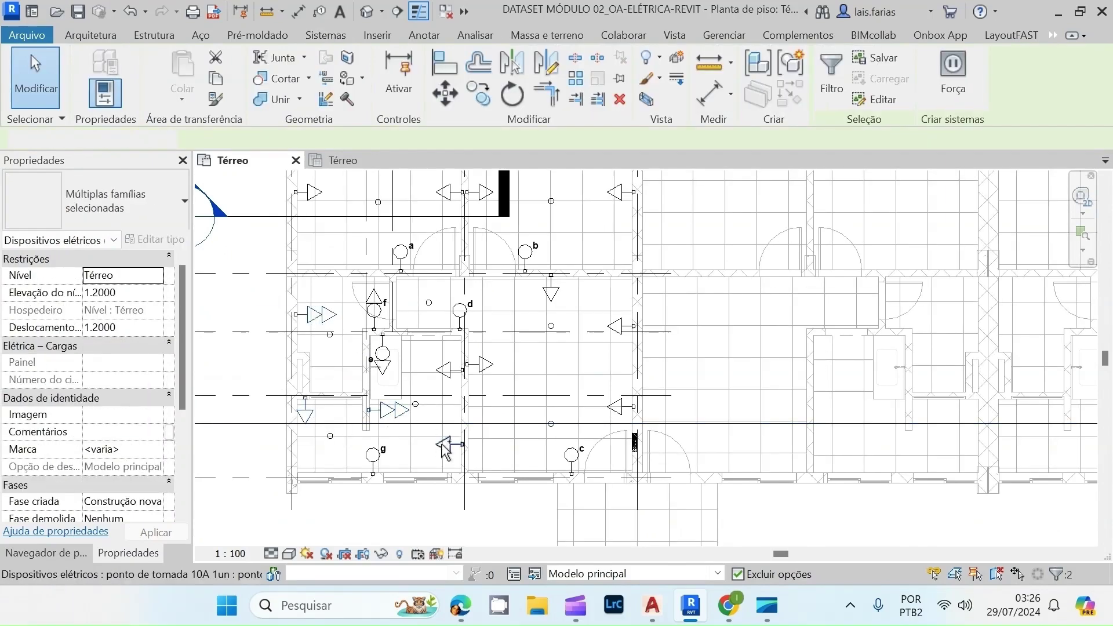
pyautogui.keyDown('ctrl'); pyautogui.click(448, 370); pyautogui.keyUp('ctrl')
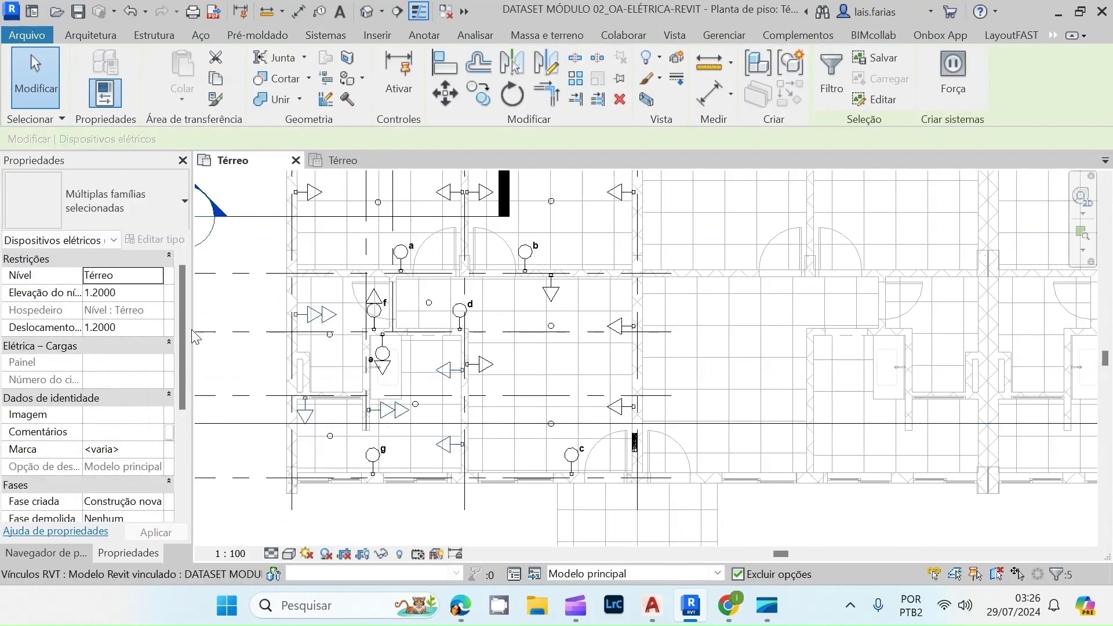
pyautogui.press('Escape')
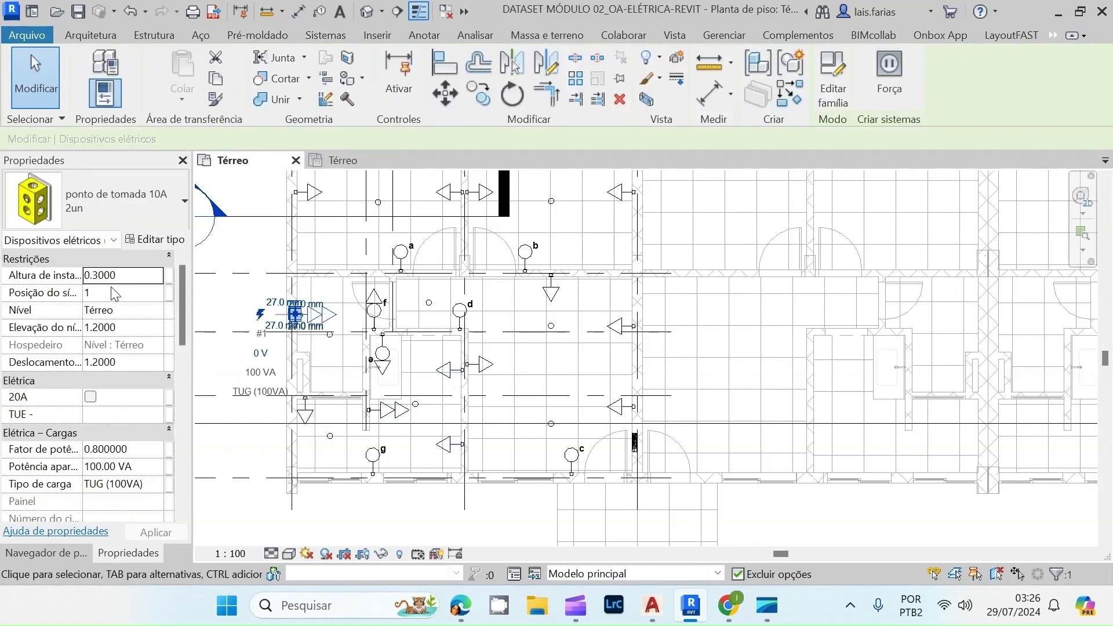
# - Set the installation height to 1.2 for the 2un outlet on the axis 1 wall and the combined outlet and switch f
pyautogui.click(125, 277)
pyautogui.write('1.2')
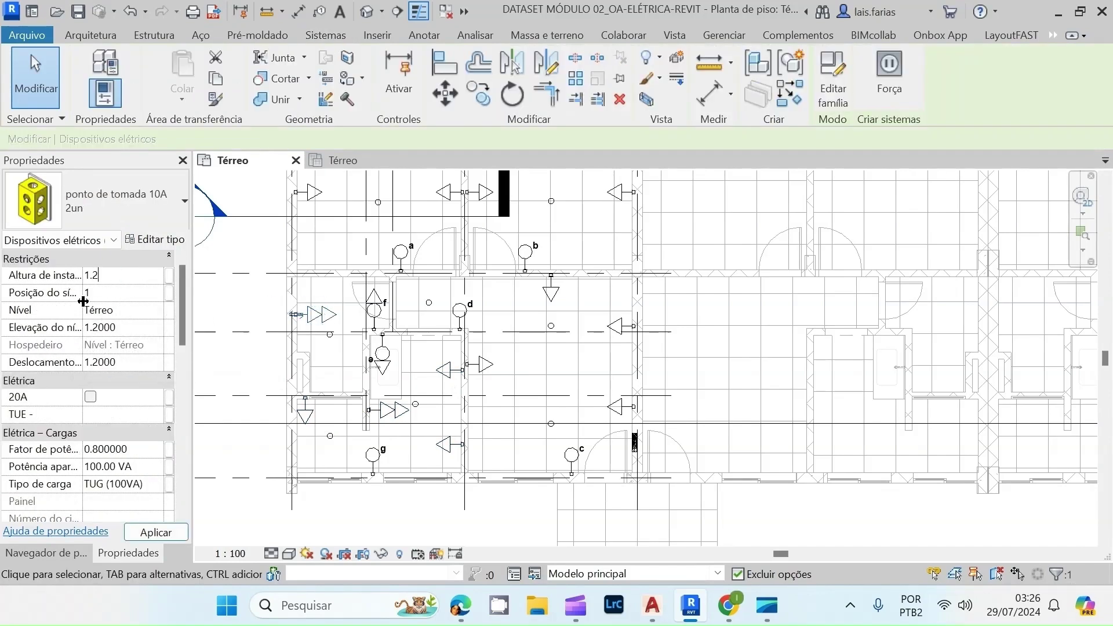
pyautogui.press('Return')
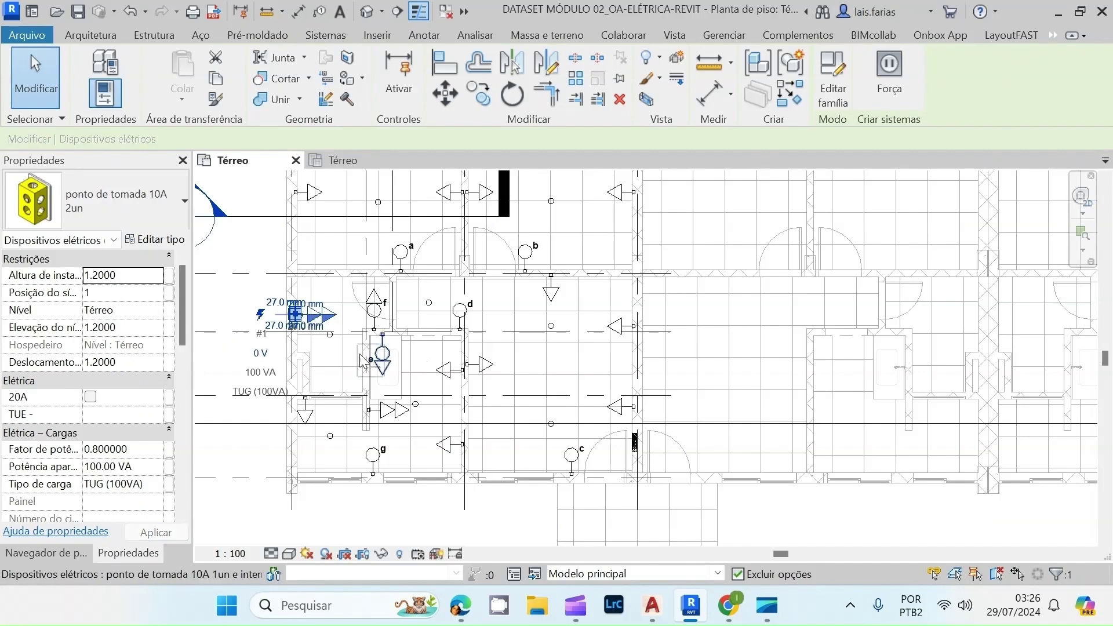
pyautogui.click(378, 323)
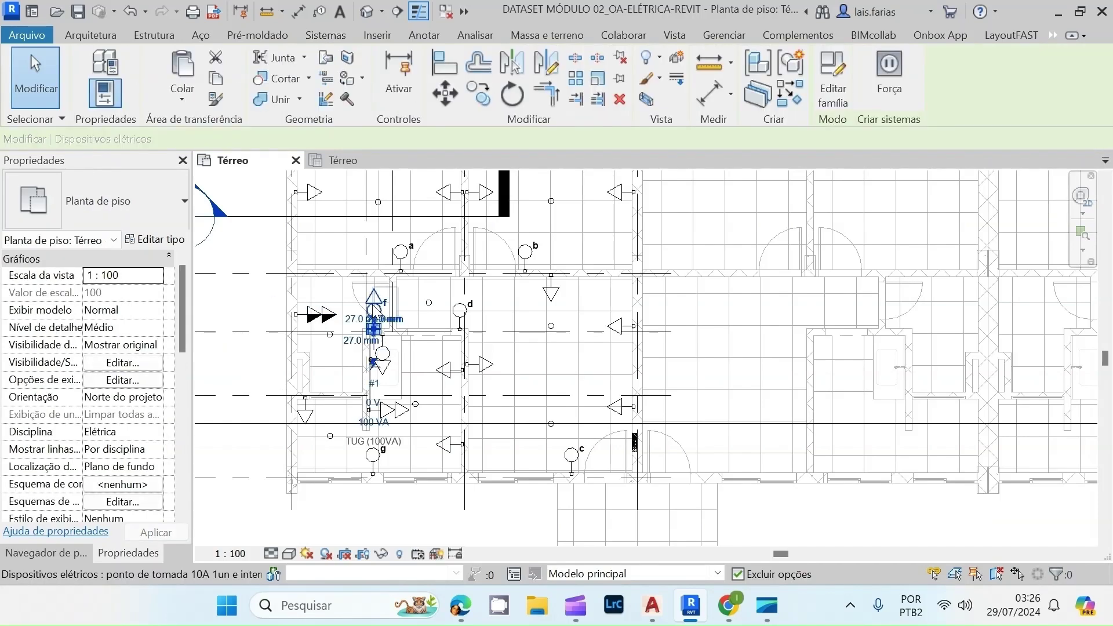
pyautogui.click(137, 276)
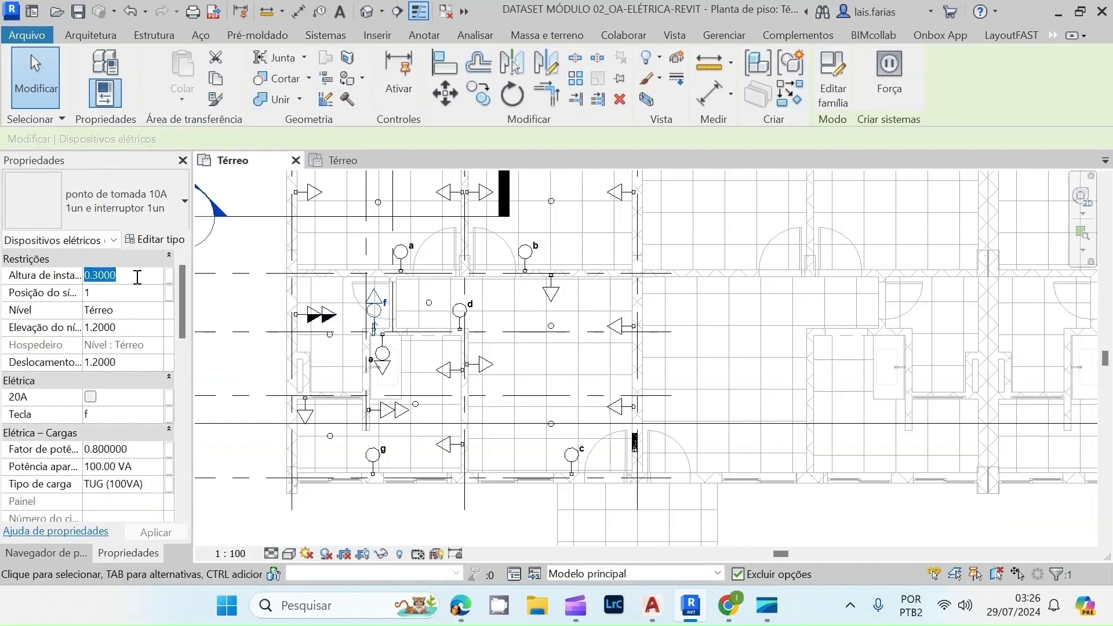
pyautogui.write('1.')
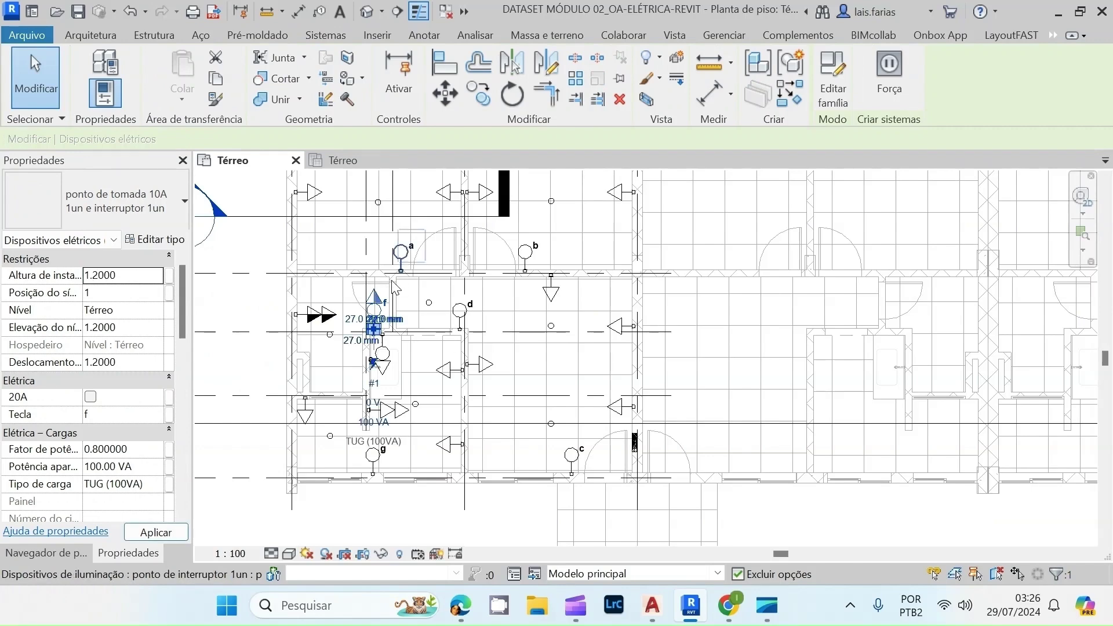
pyautogui.click(407, 347)
# - Set the installation height to 1.2 for the combined outlet and switch e and the left-facing outlet on axis 4 between C and D
pyautogui.click(385, 370)
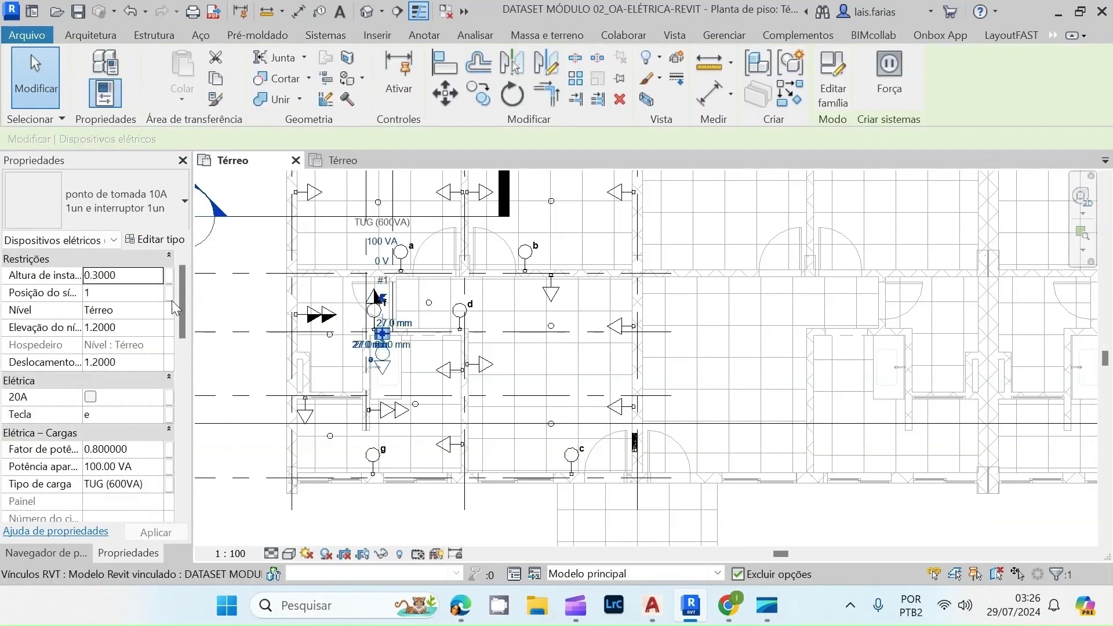
pyautogui.click(127, 280)
pyautogui.write('1.2')
pyautogui.press('Return')
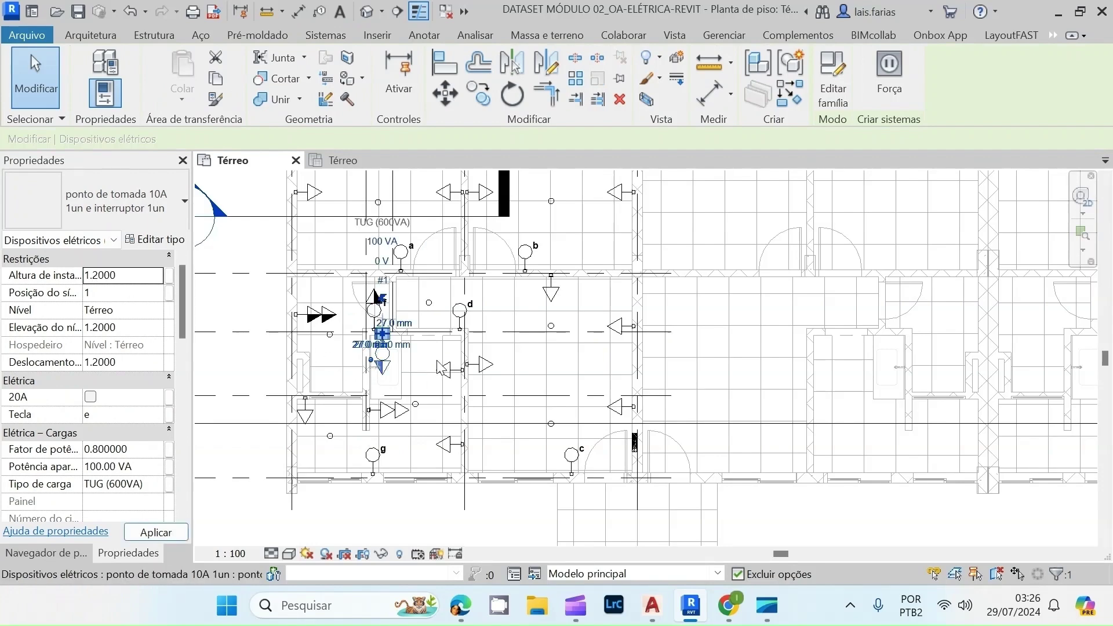
pyautogui.press('Escape')
pyautogui.click(455, 369)
pyautogui.click(127, 280)
pyautogui.write('1.2')
pyautogui.press('Return')
pyautogui.press('Escape')
# - Set the installation height to 1.2 for the axis 4 outlet between D and E and the 2un outlet just below axis D
pyautogui.click(456, 444)
pyautogui.click(141, 280)
pyautogui.write('1.2')
pyautogui.press('Return')
pyautogui.click(394, 420)
pyautogui.click(136, 280)
pyautogui.write('1.2')
pyautogui.press('Return')
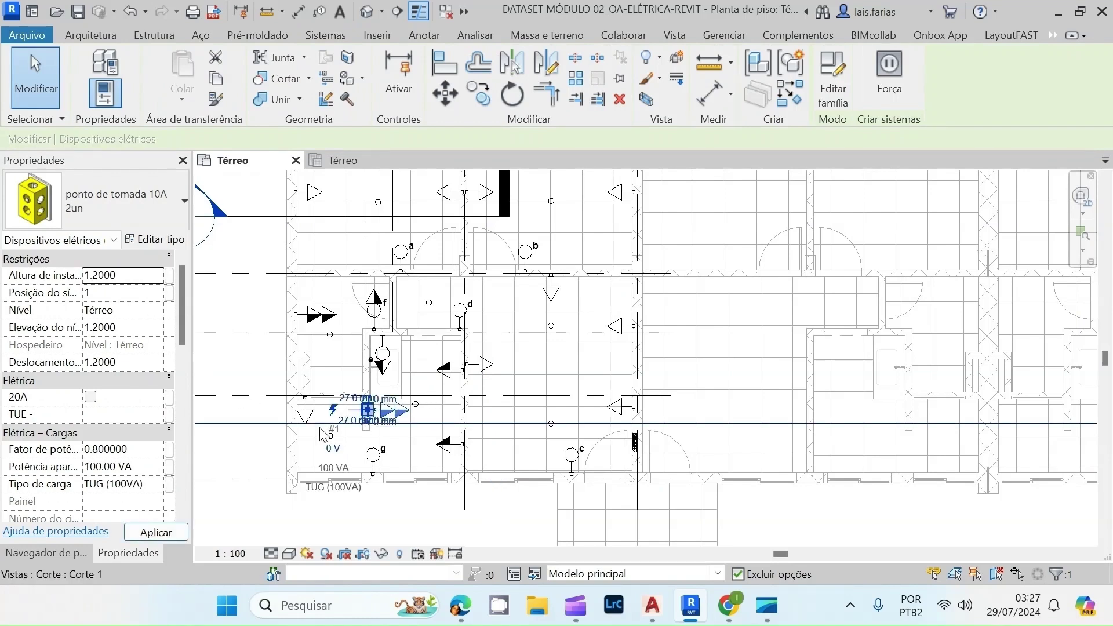
# - Set the installation height of the 1un TUE outlet near axes 1 and D to 1.2
pyautogui.click(305, 406)
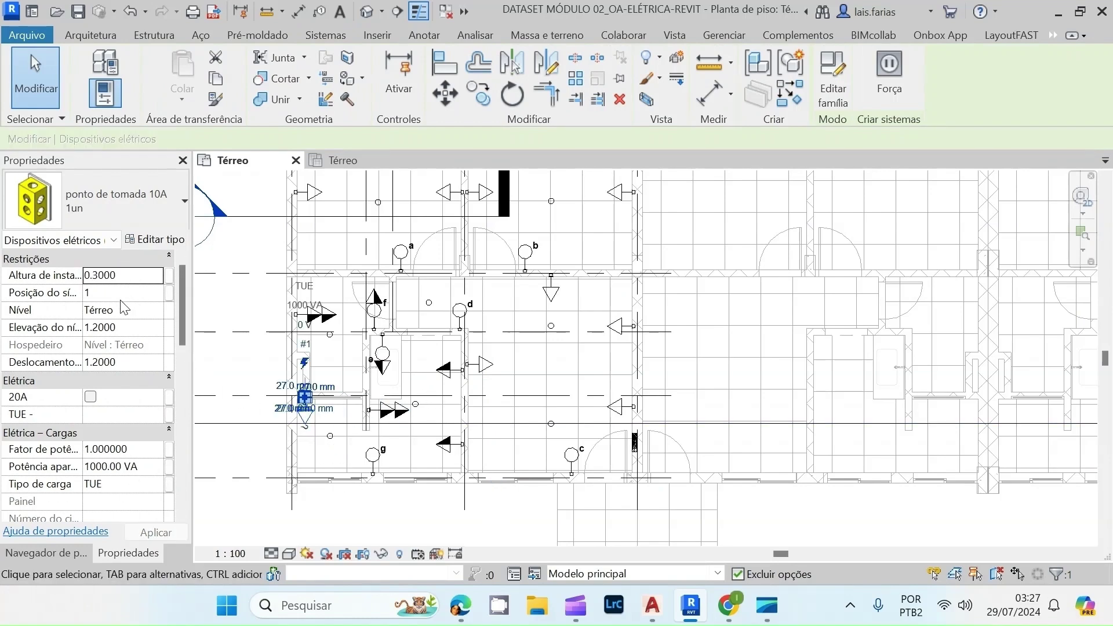
pyautogui.click(149, 274)
pyautogui.write('1')
pyautogui.write('.2')
pyautogui.press('Return')
# - Set the installation height of switches g and c, along axis E, to 1.2
pyautogui.click(373, 474)
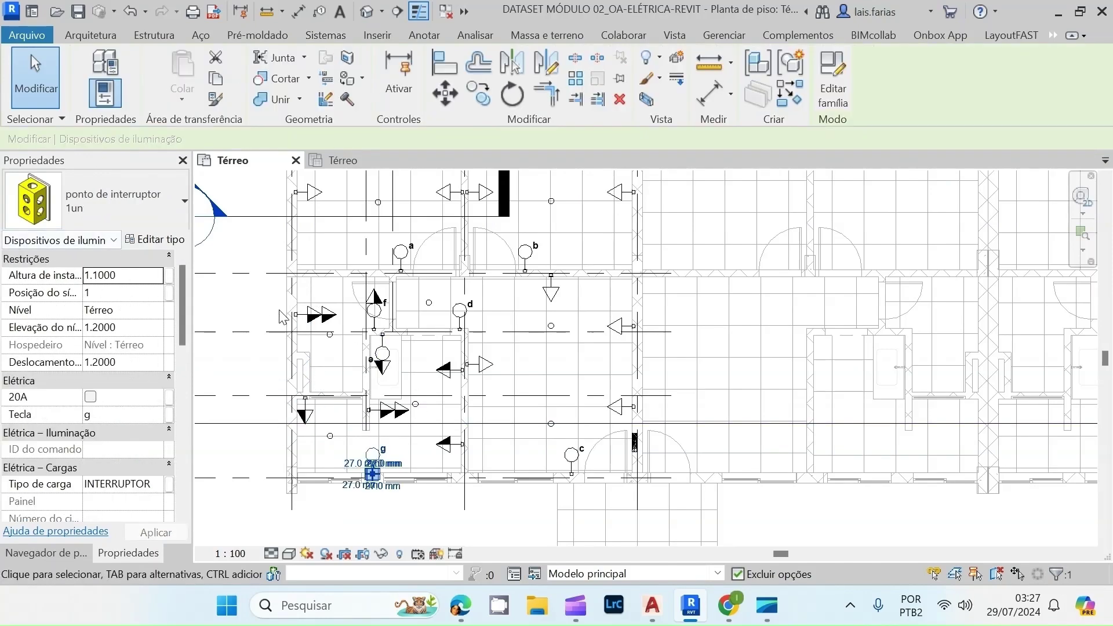
pyautogui.click(270, 308)
pyautogui.click(372, 473)
pyautogui.click(98, 276)
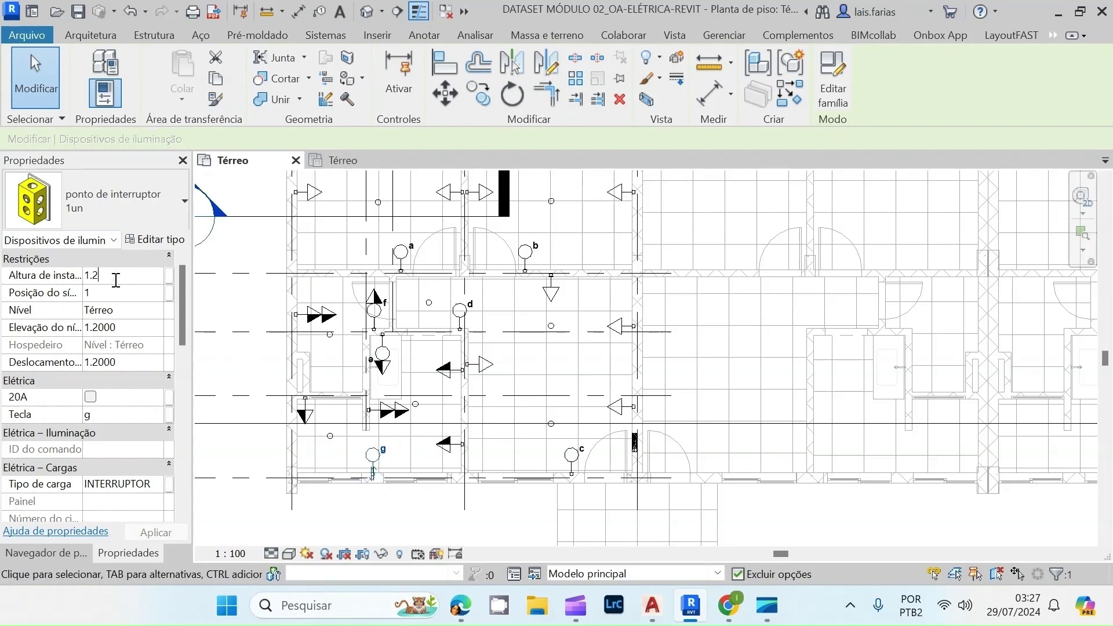
pyautogui.click(422, 464)
pyautogui.click(571, 472)
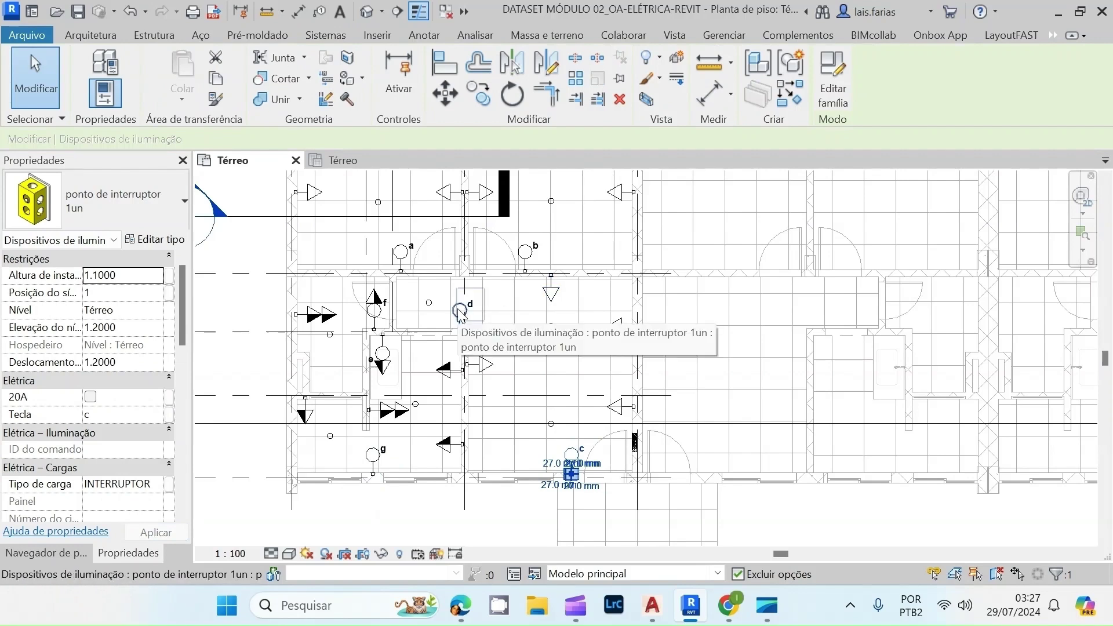
pyautogui.click(100, 274)
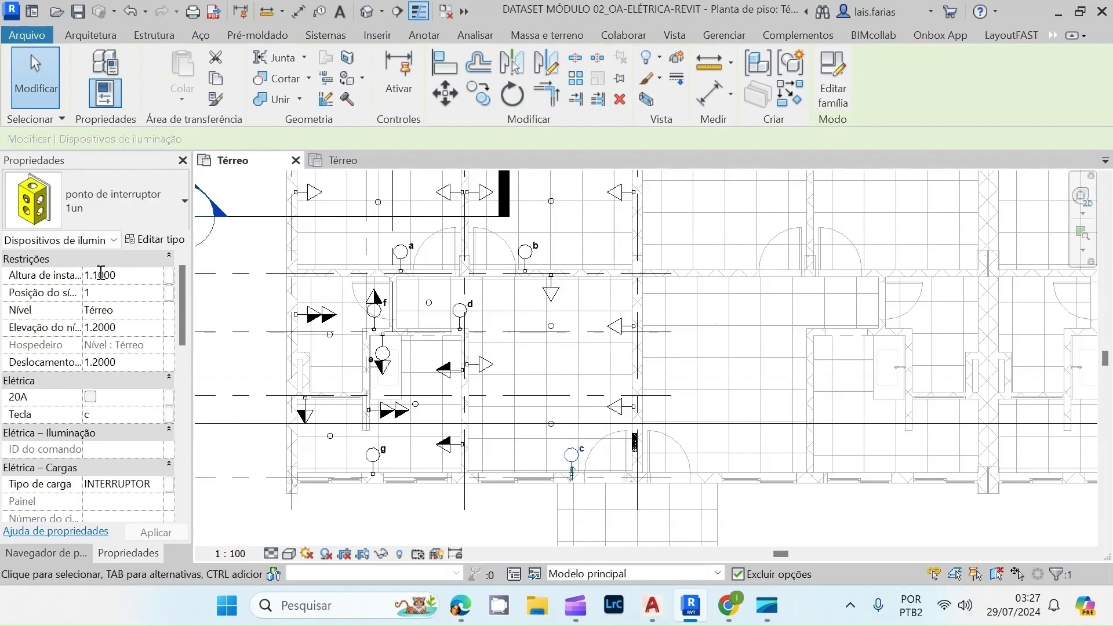
# - Set the installation height of switches d, a and b to 1.2
pyautogui.click(459, 310)
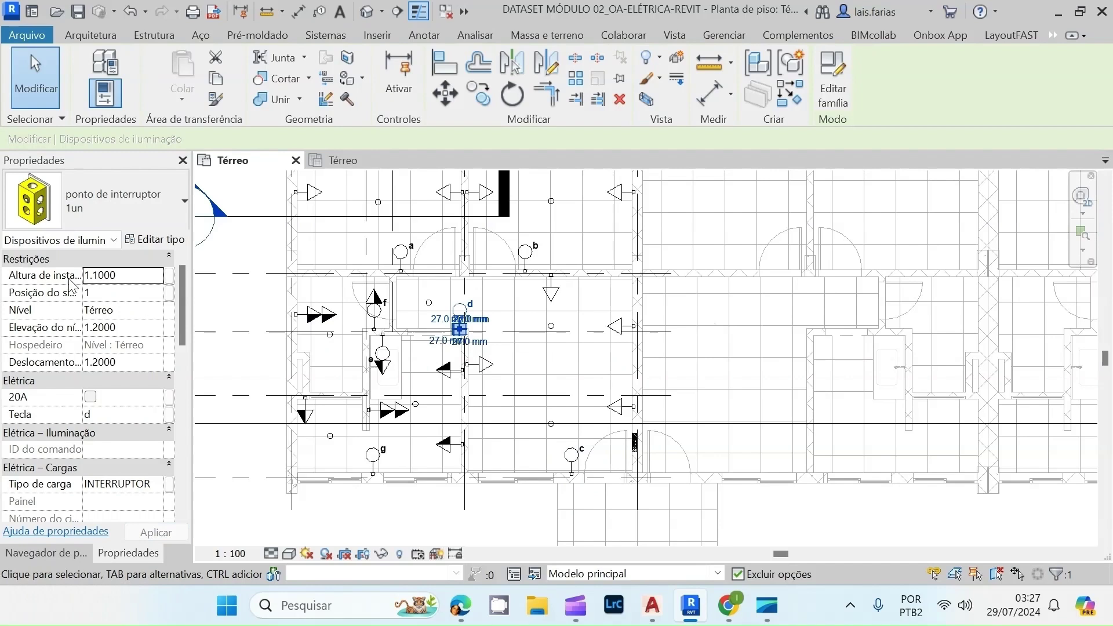
pyautogui.click(96, 275)
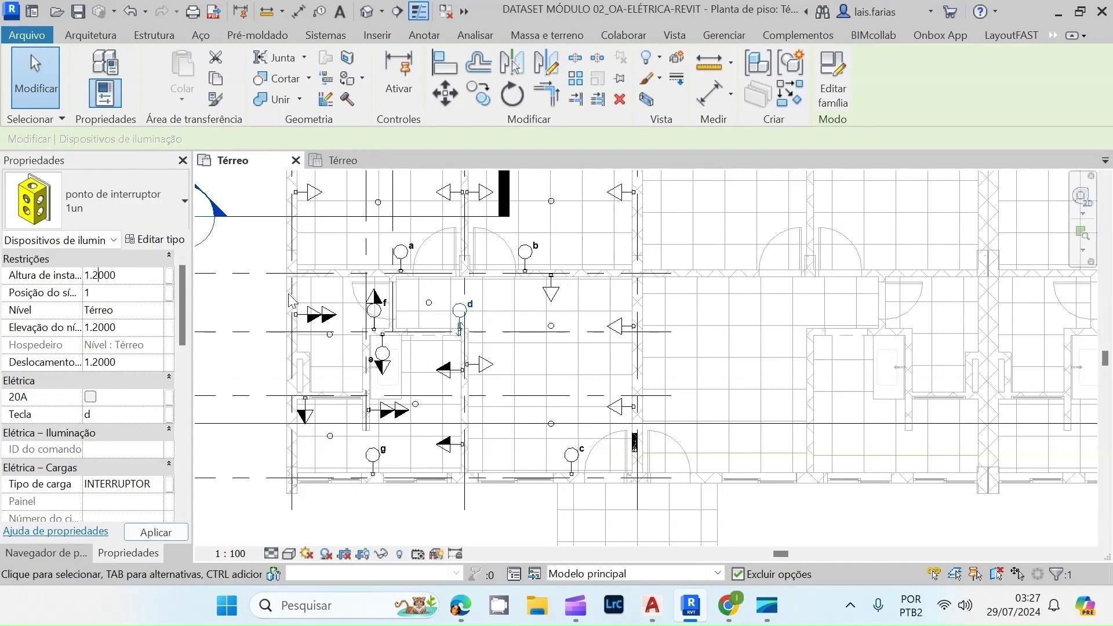
pyautogui.click(400, 264)
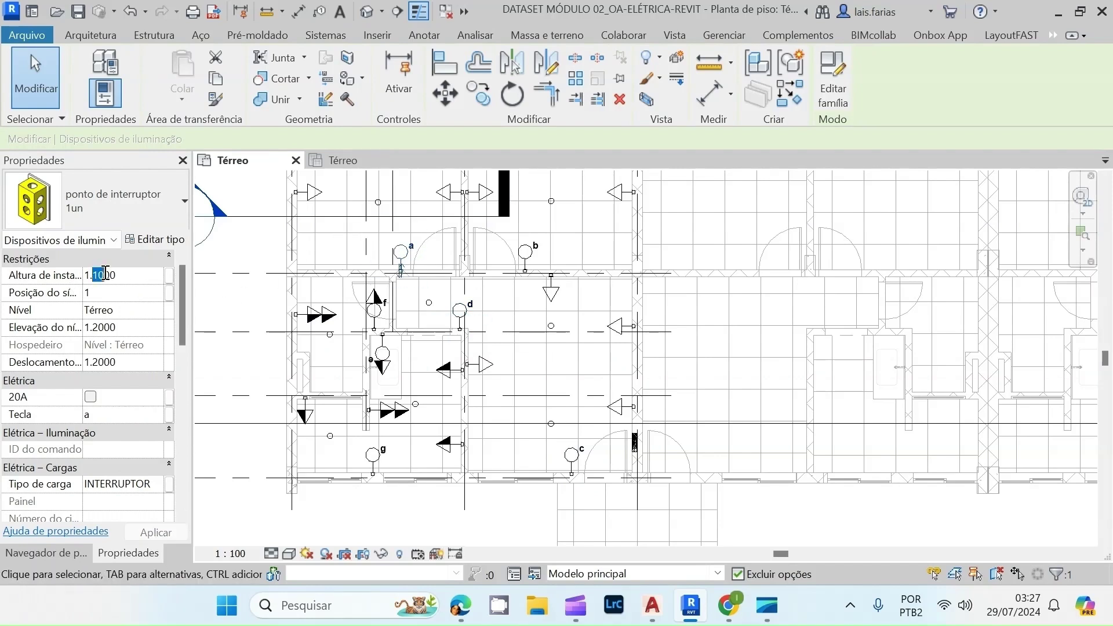
pyautogui.click(524, 266)
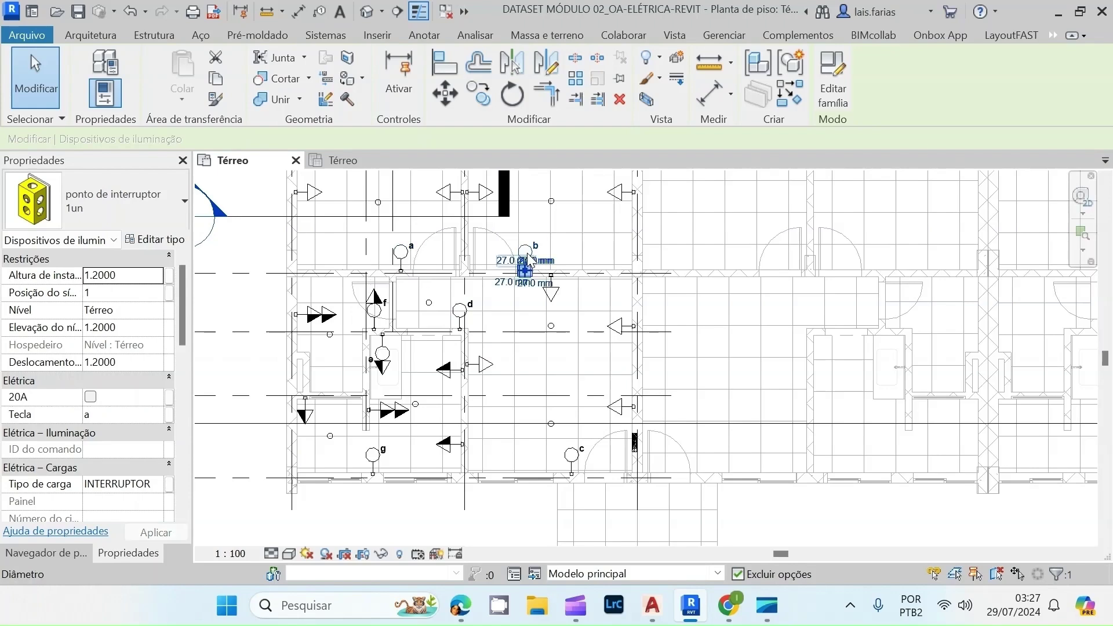
pyautogui.click(93, 275)
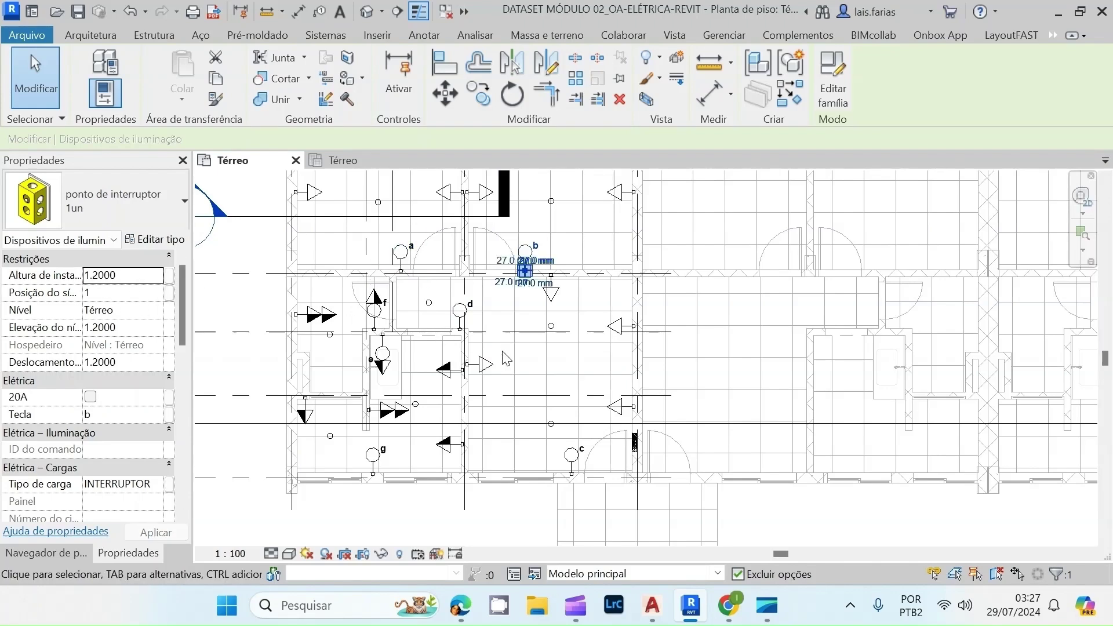
pyautogui.click(339, 378)
# - Create a one-pole 220 V power circuit from the 1un outlet on the outer left wall of the upper-left room
pyautogui.scroll(-2, 383, 432)
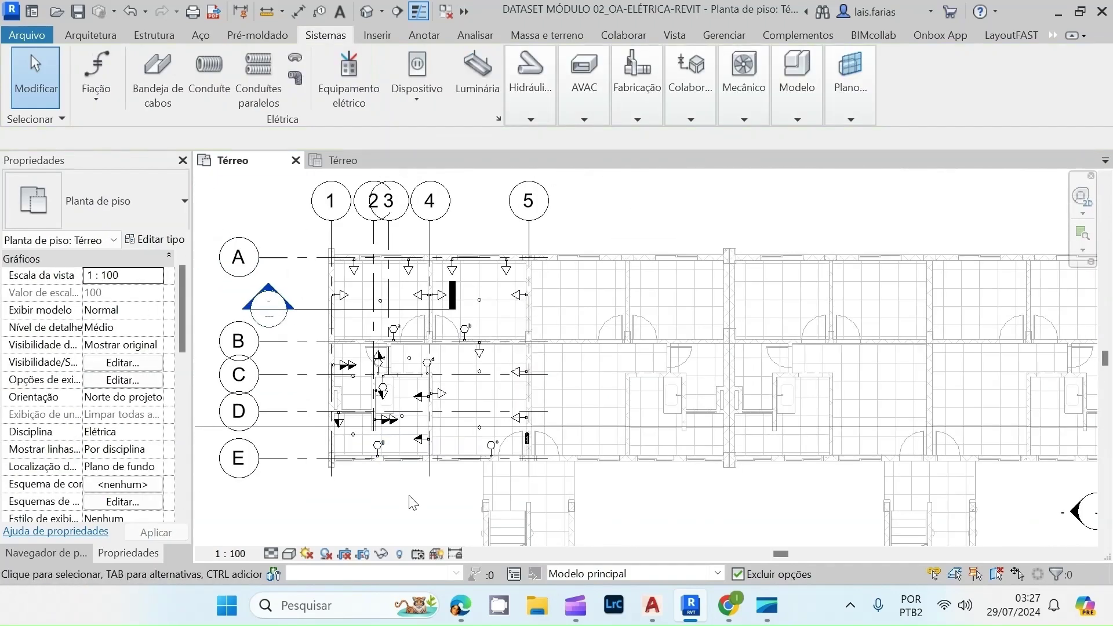
pyautogui.scroll(1, 412, 502)
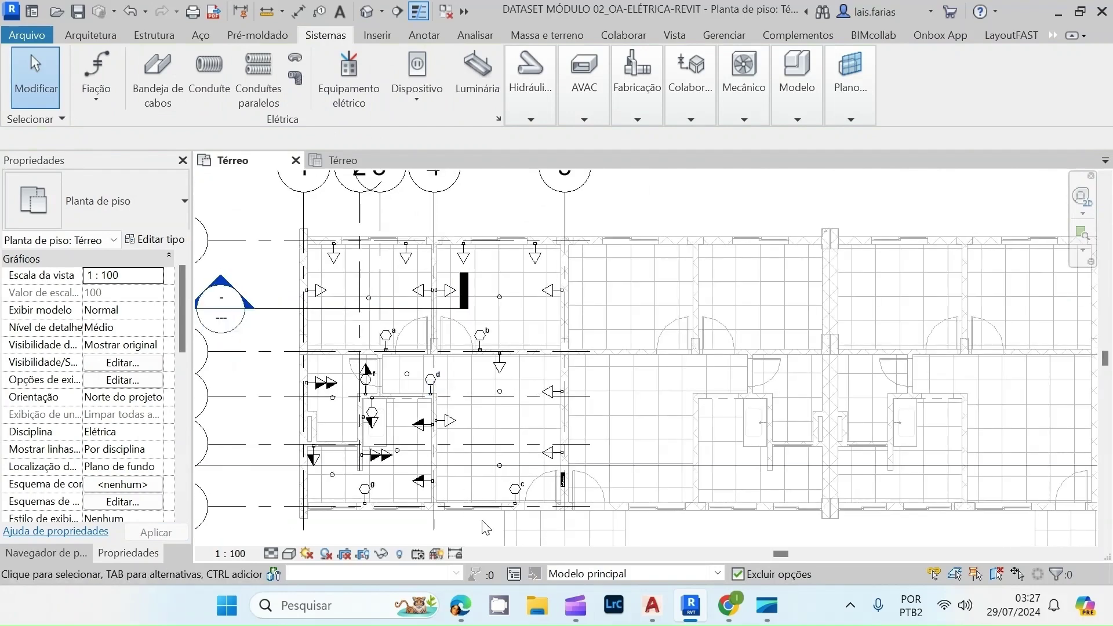
pyautogui.scroll(1, 519, 491)
pyautogui.scroll(-1, 510, 400)
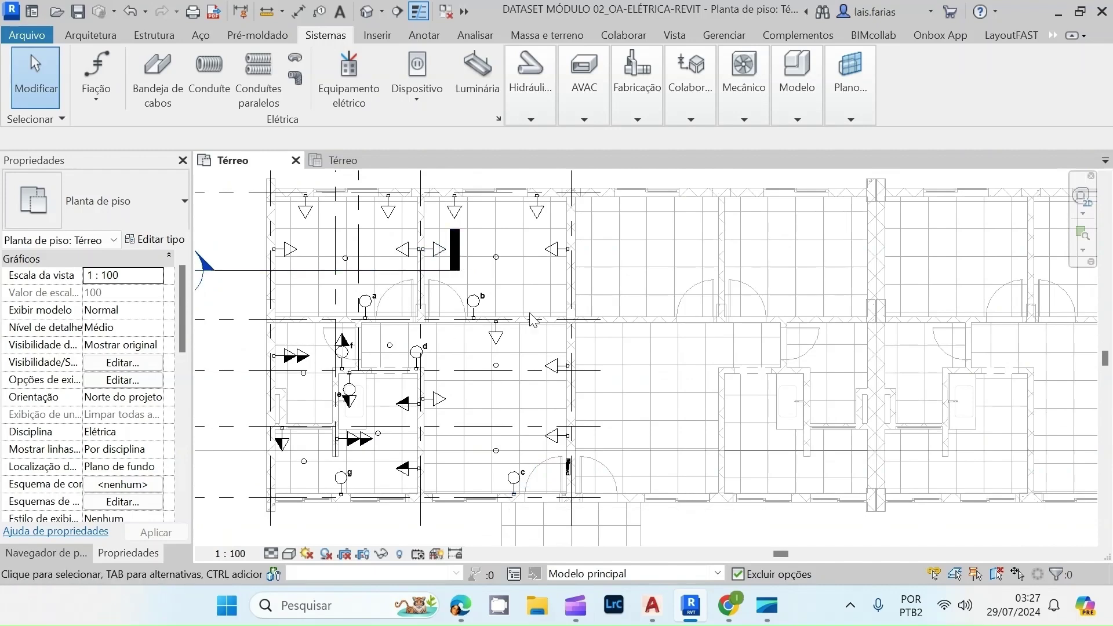
pyautogui.click(287, 252)
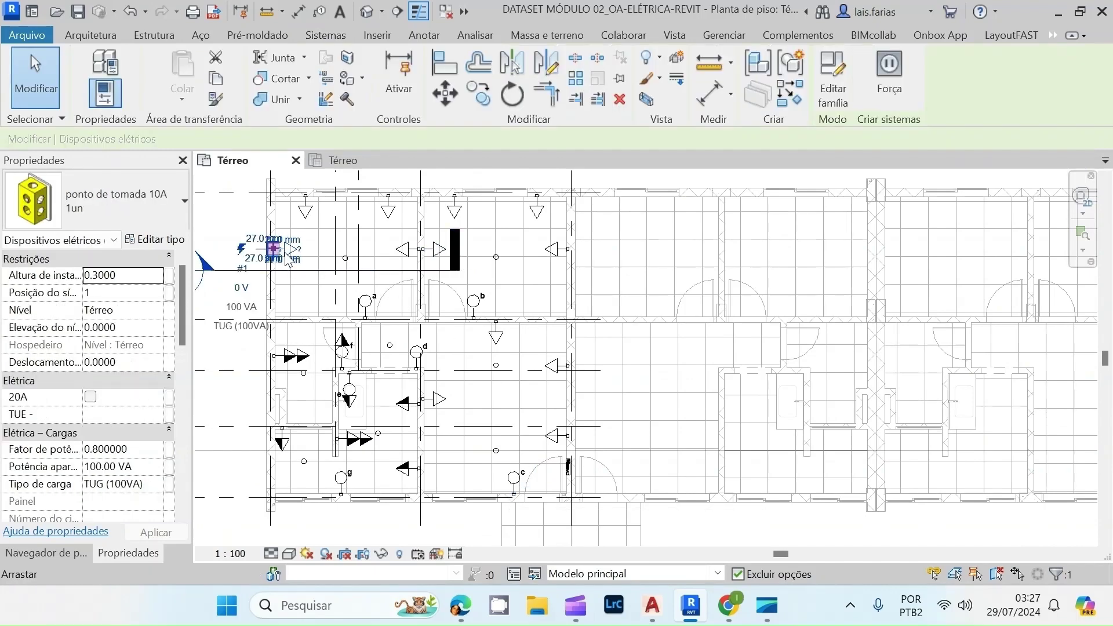
pyautogui.click(889, 72)
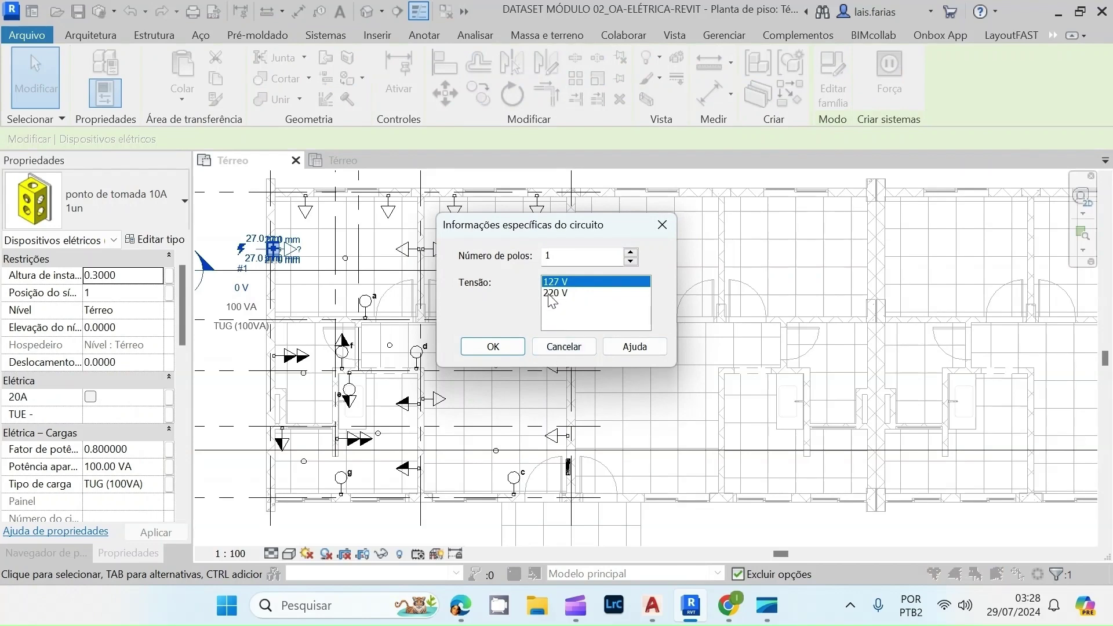
pyautogui.click(495, 346)
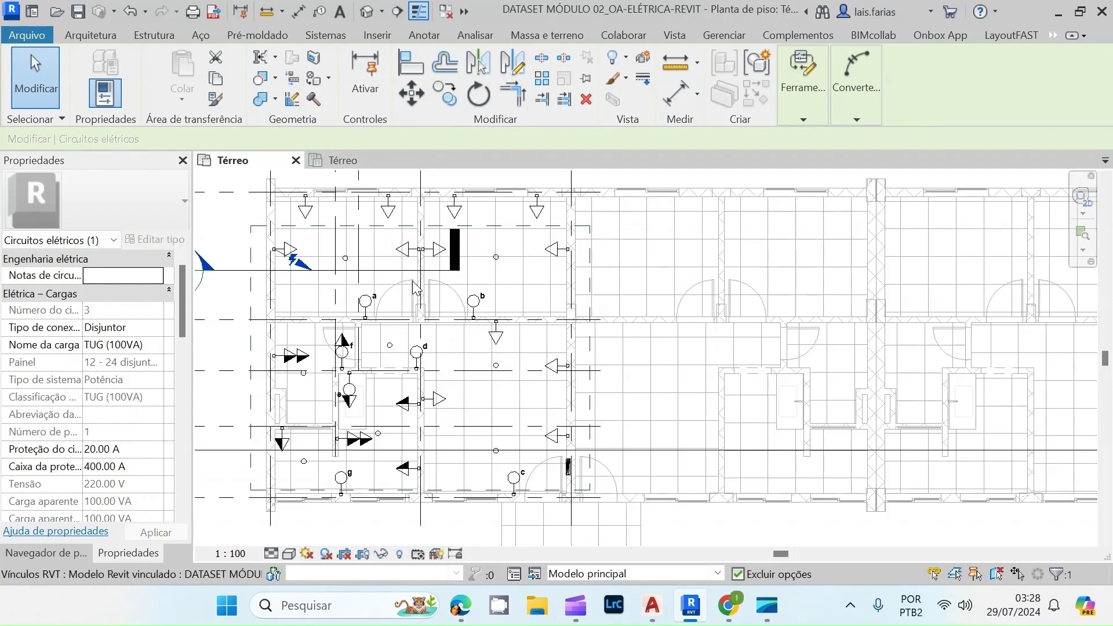
# - Edit the new TUG circuit and add the remaining outlets of the two upper rooms to it
pyautogui.click(801, 93)
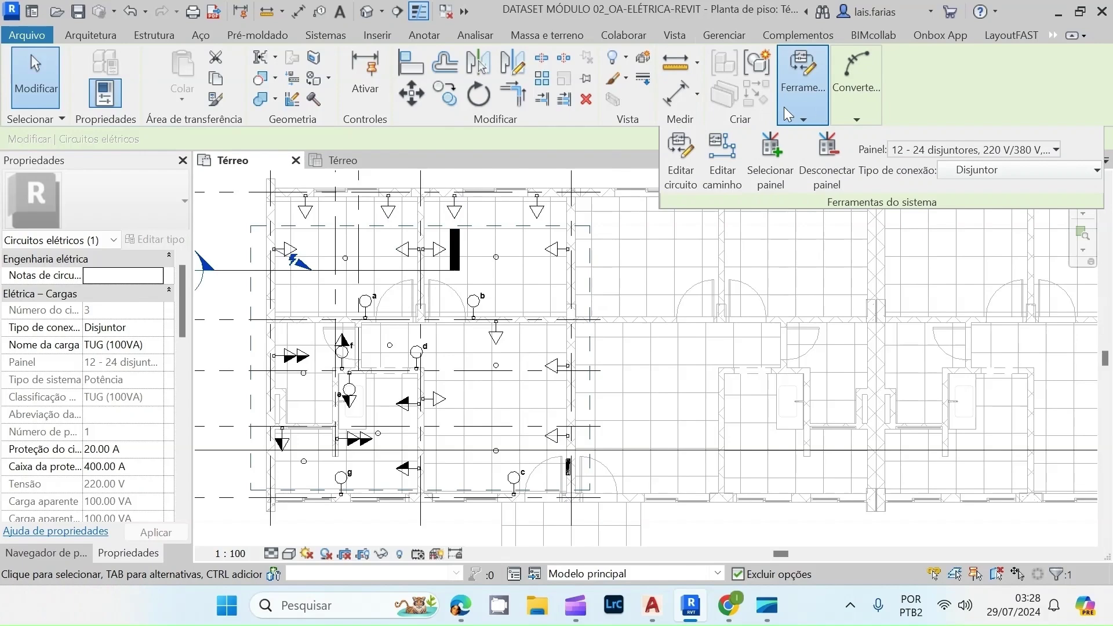
pyautogui.click(690, 176)
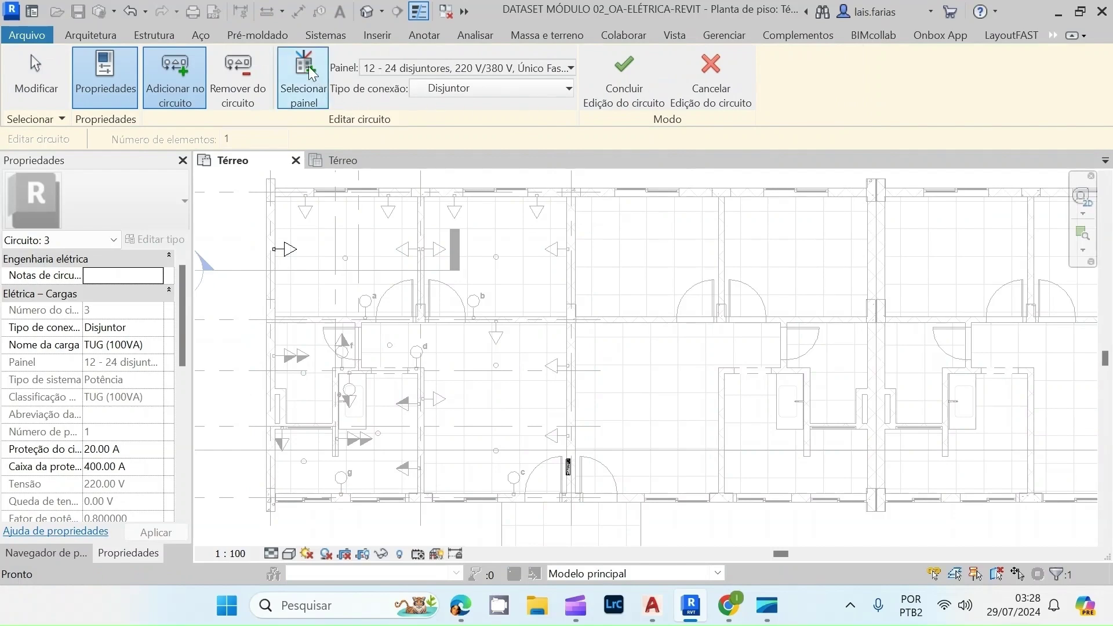
pyautogui.click(306, 207)
pyautogui.click(388, 208)
pyautogui.click(406, 250)
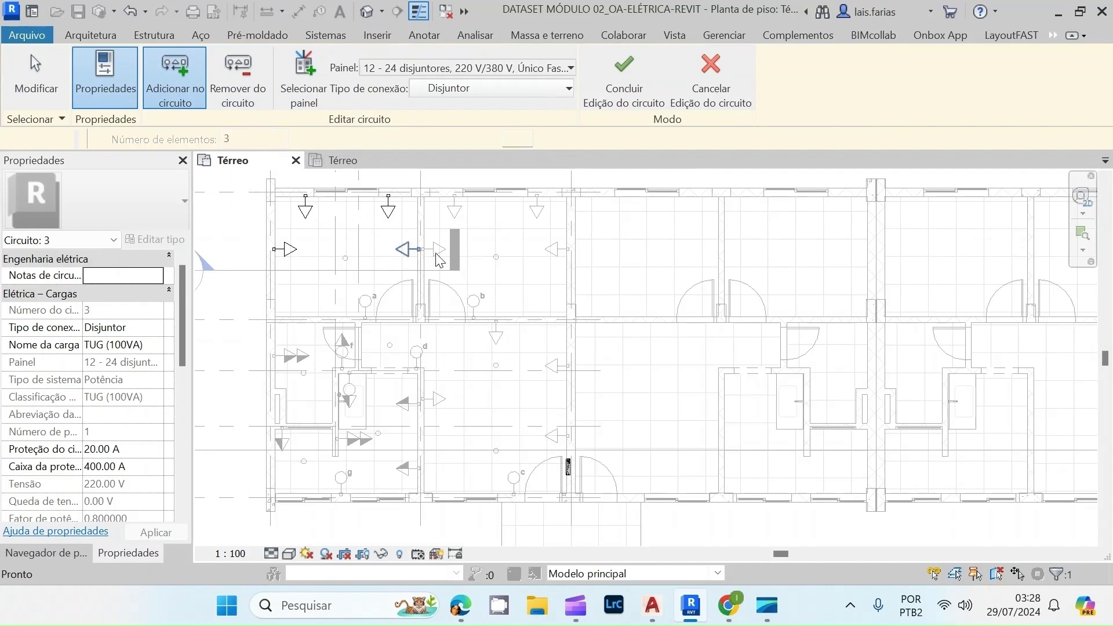
pyautogui.click(454, 209)
pyautogui.click(537, 209)
pyautogui.click(558, 249)
# - Add the large lower room's outlets on both side walls and its upper wall to the TUG circuit and finish editing
pyautogui.click(558, 365)
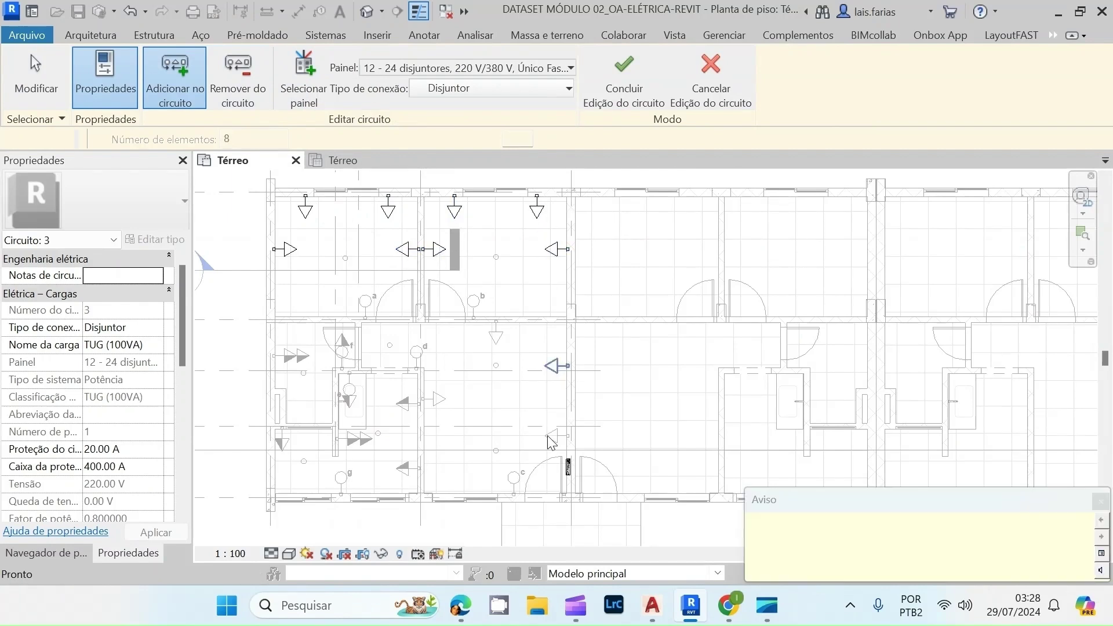
pyautogui.click(554, 439)
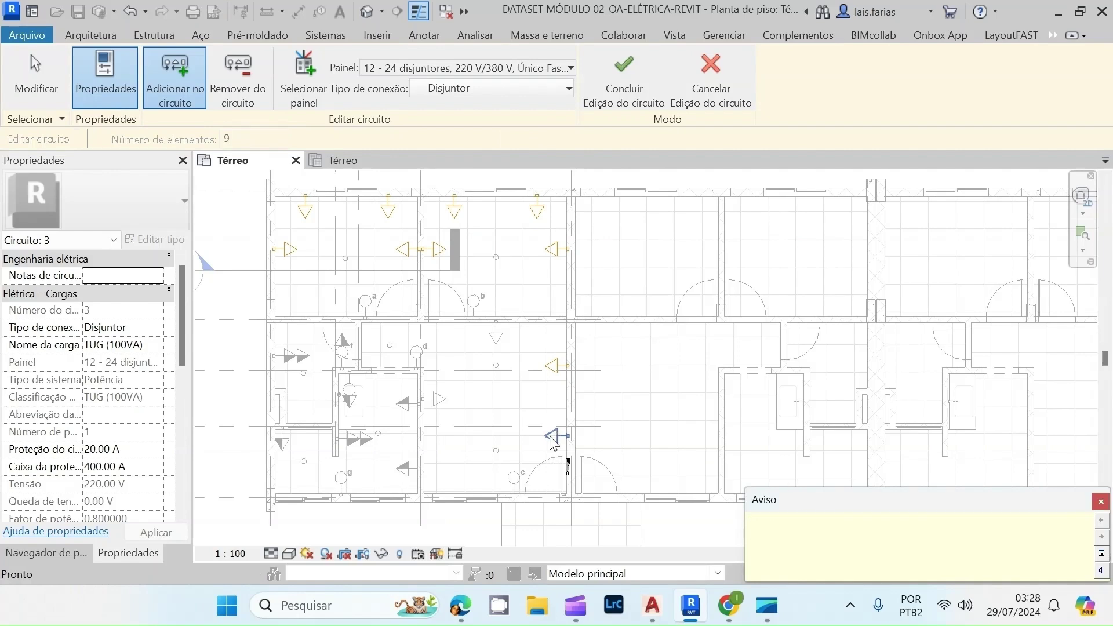
pyautogui.click(439, 404)
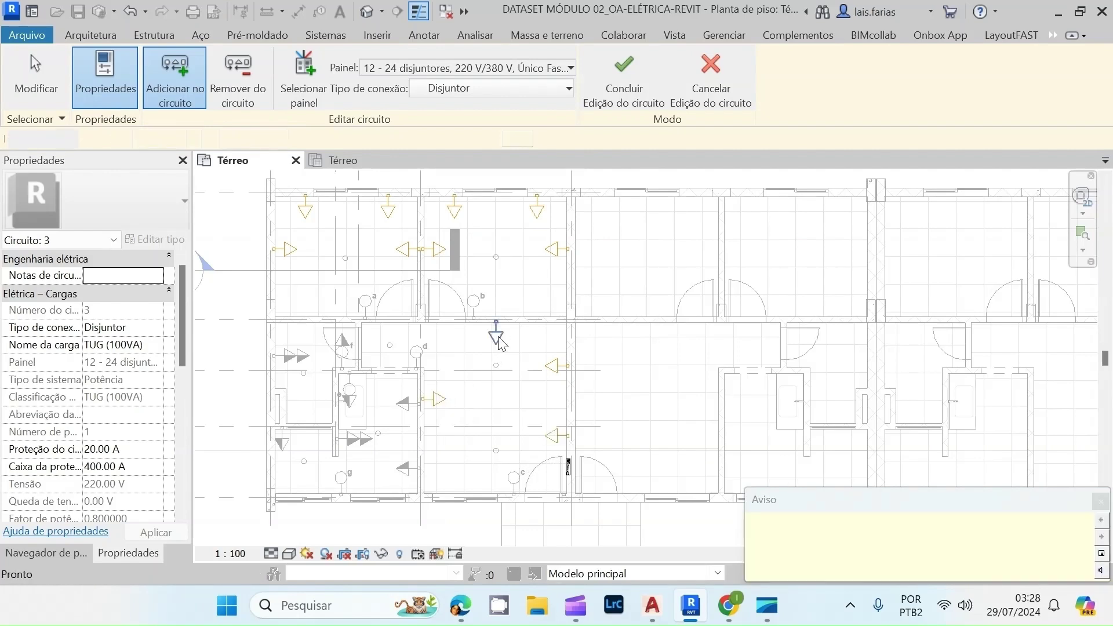
pyautogui.click(472, 356)
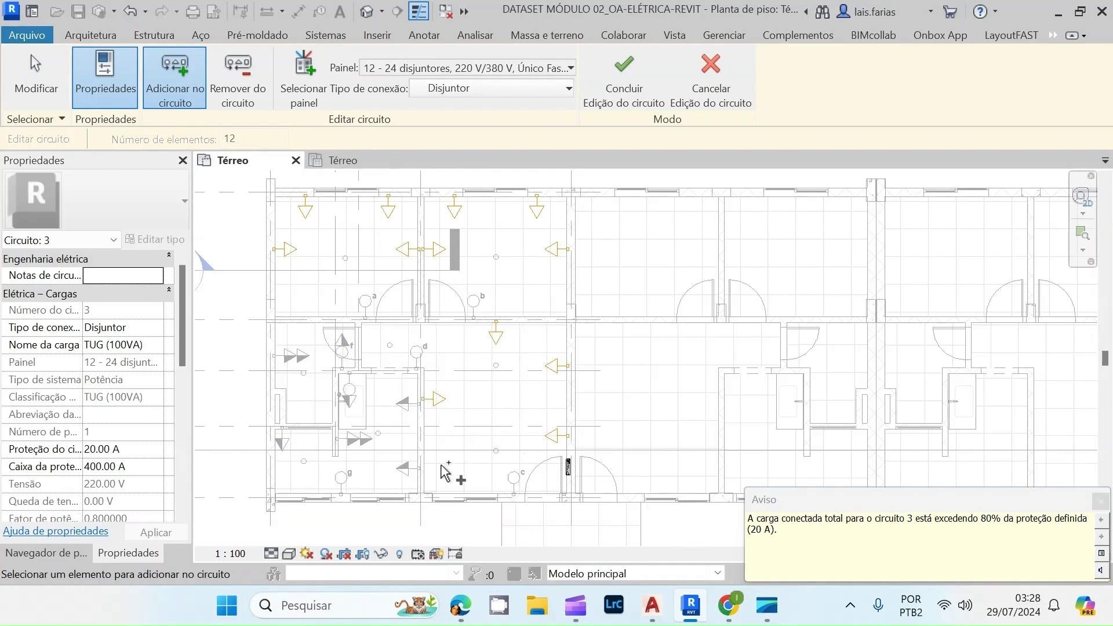
pyautogui.click(628, 56)
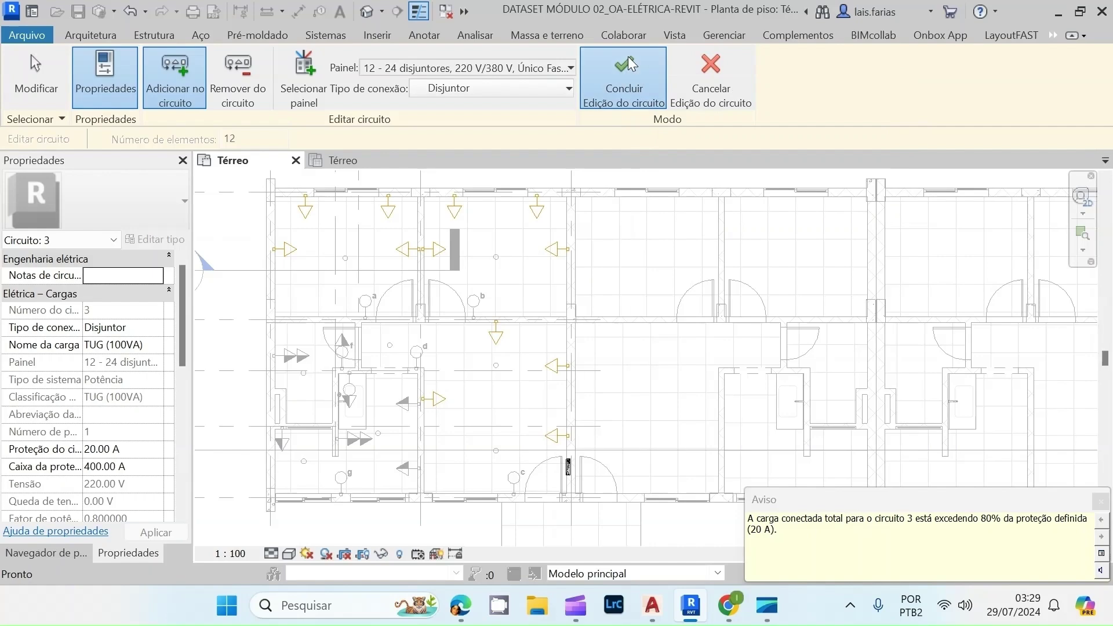
# - Create a one-pole 220 V power circuit from the 1000 VA TUE outlet near axes 1 and D
pyautogui.moveTo(317, 447); pyautogui.dragTo(350, 451, button='middle')
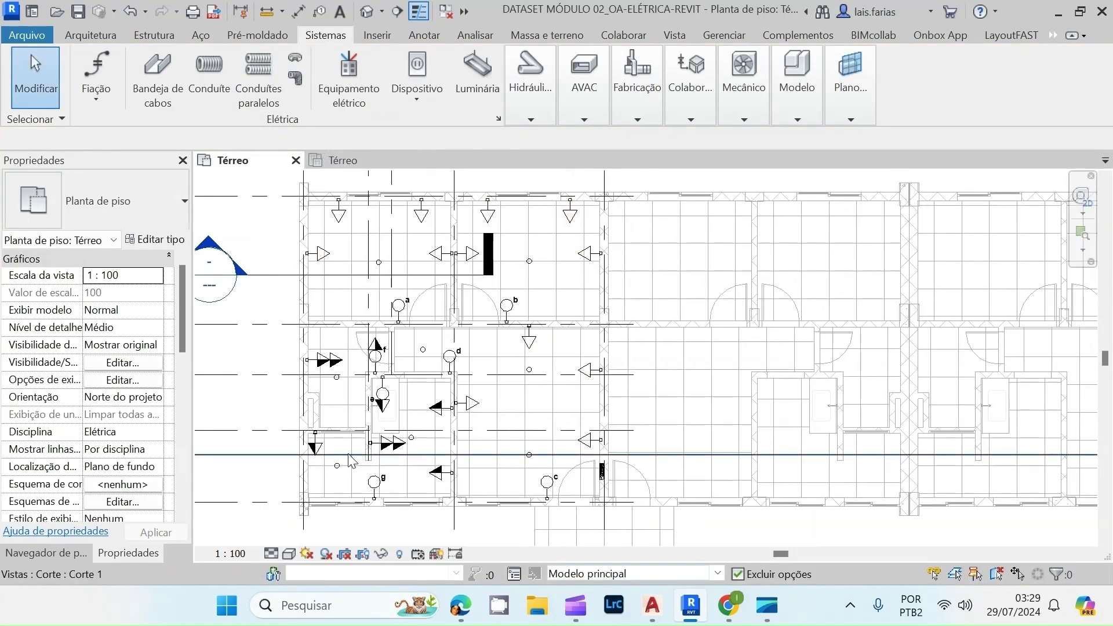
pyautogui.scroll(1, 348, 452)
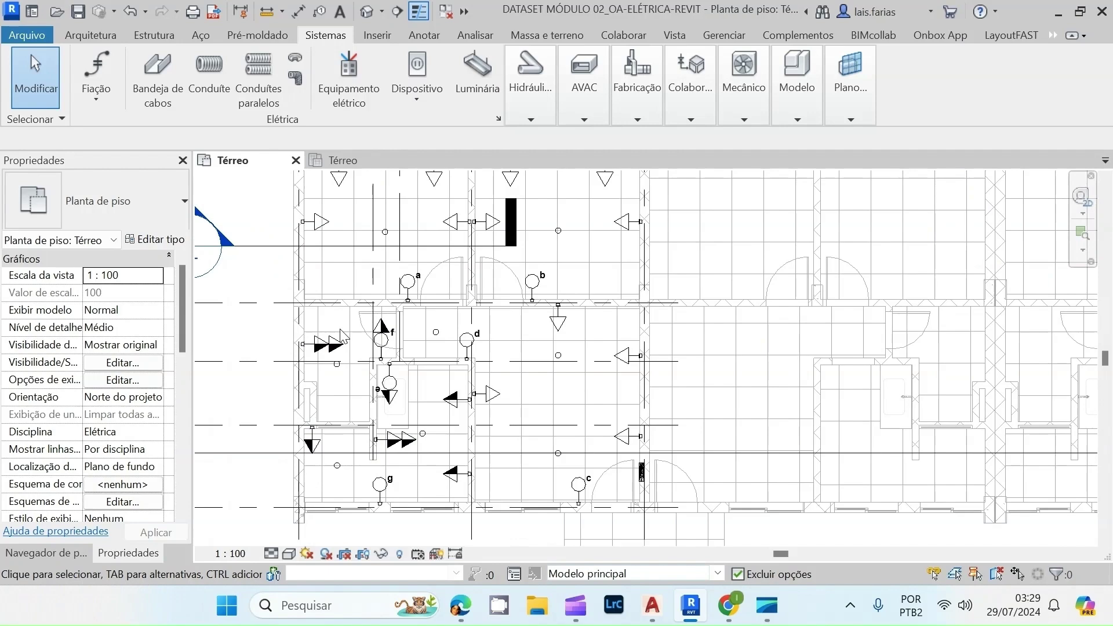
pyautogui.click(316, 445)
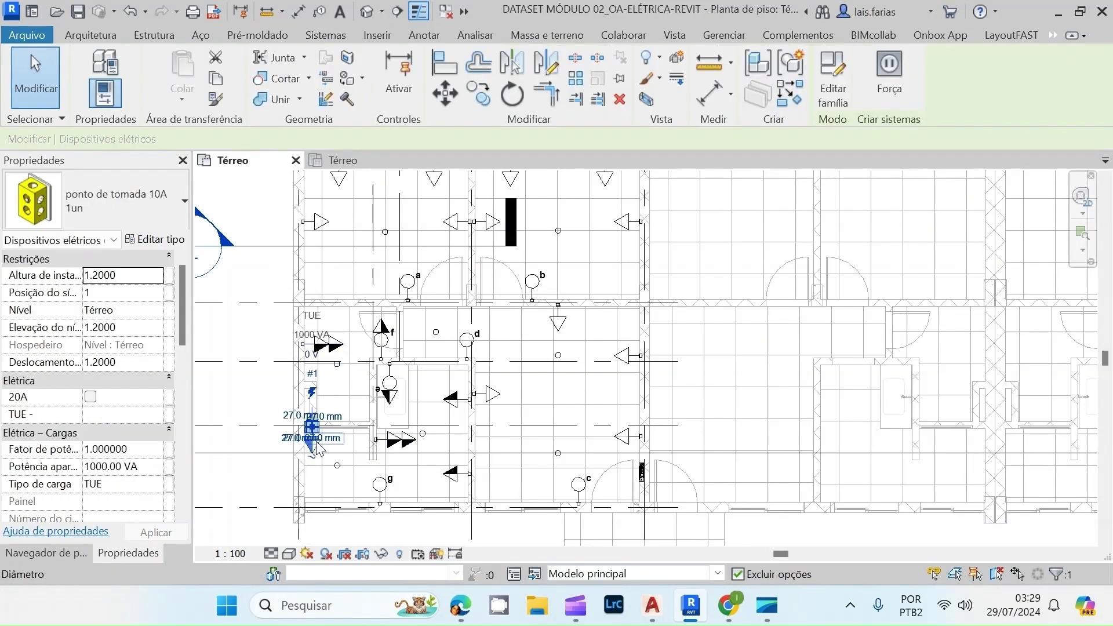
pyautogui.click(889, 75)
pyautogui.click(567, 293)
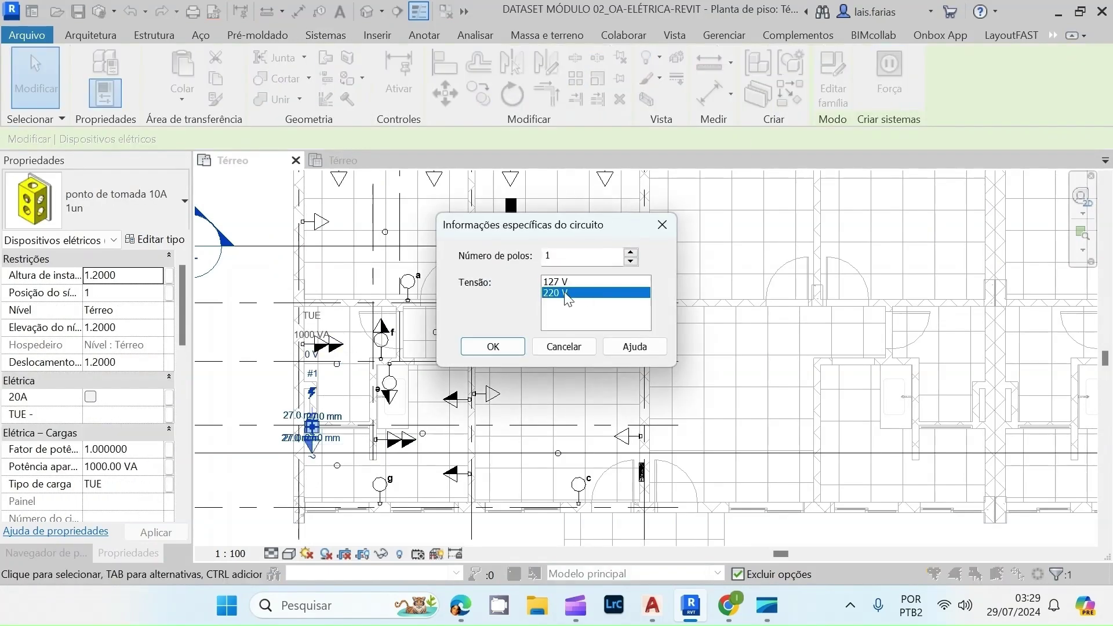
pyautogui.click(493, 347)
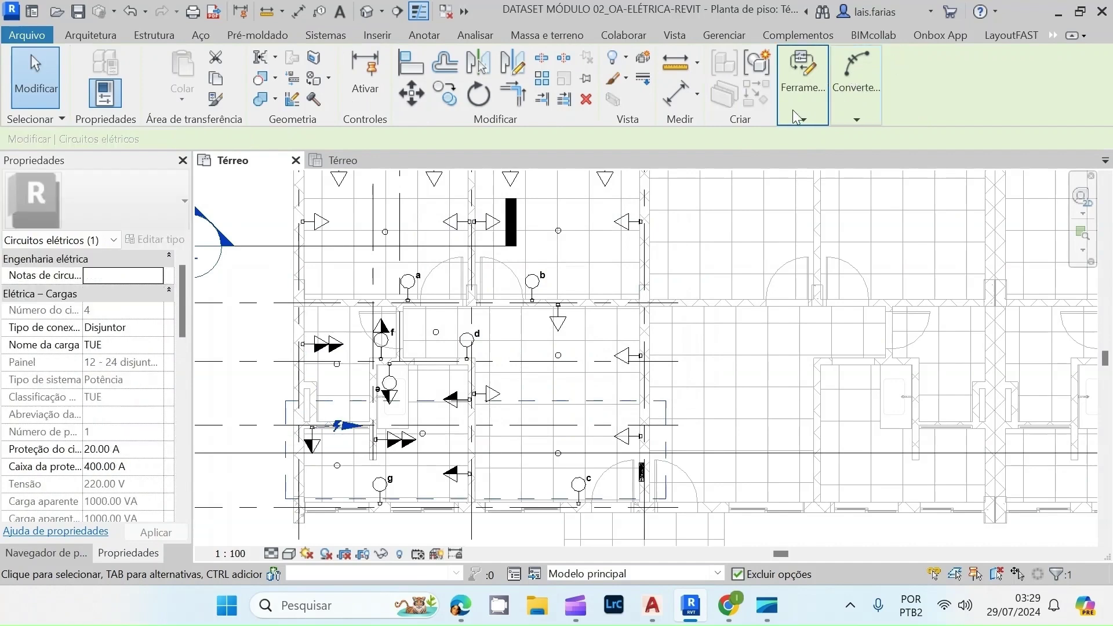
# - Add the bathroom's 2un outlet and the outlet beside switch f to the new TUE circuit and finish editing
pyautogui.click(792, 110)
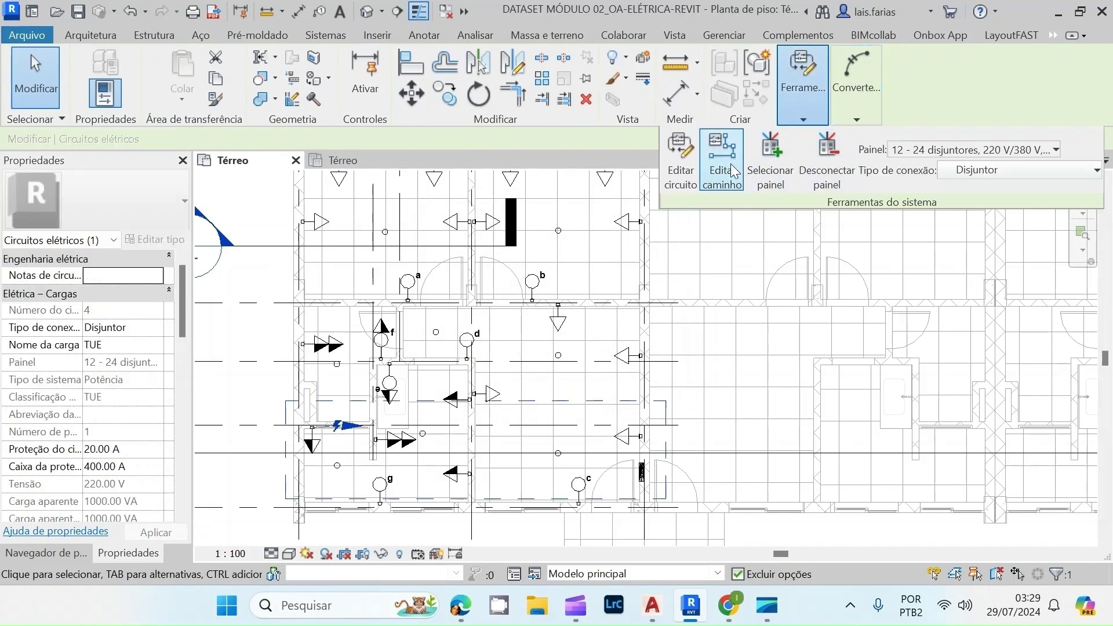
pyautogui.click(682, 174)
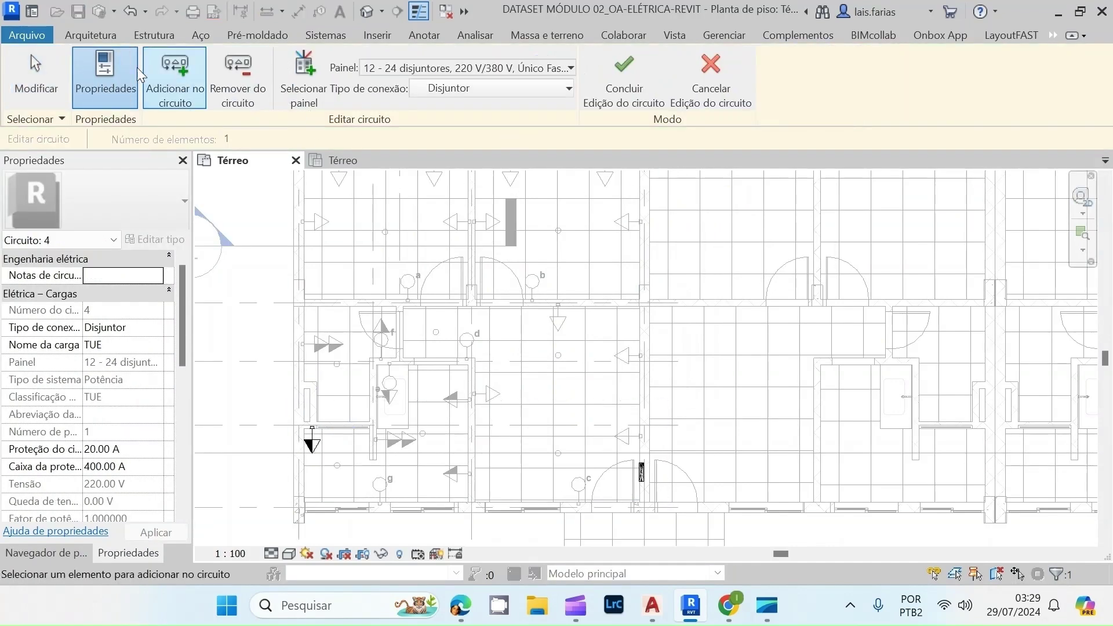
pyautogui.scroll(2, 320, 352)
pyautogui.click(325, 345)
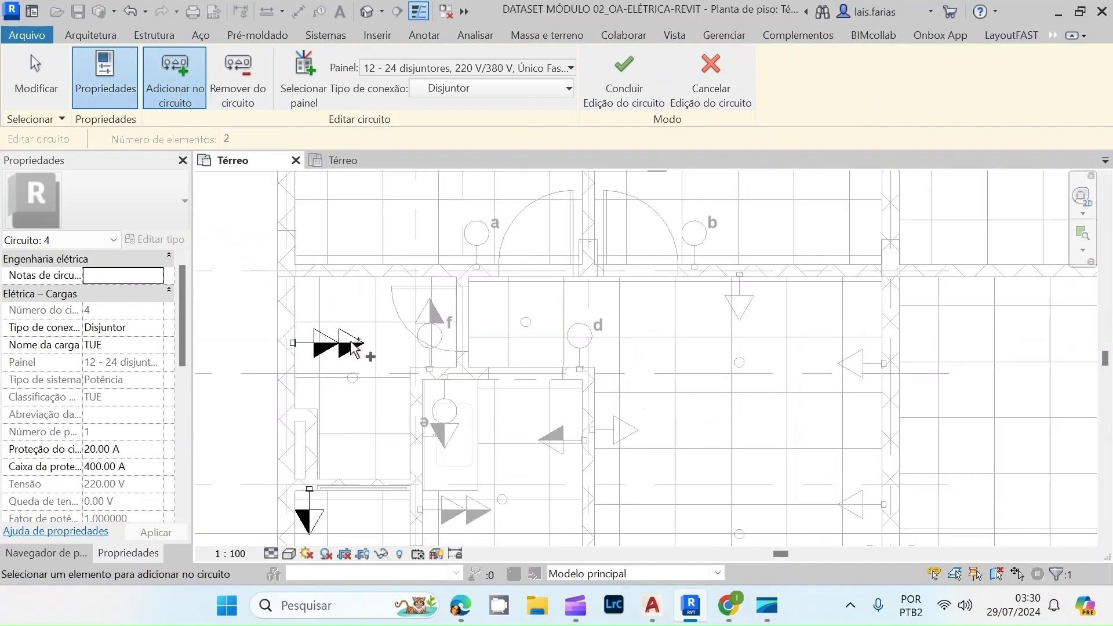
pyautogui.click(429, 323)
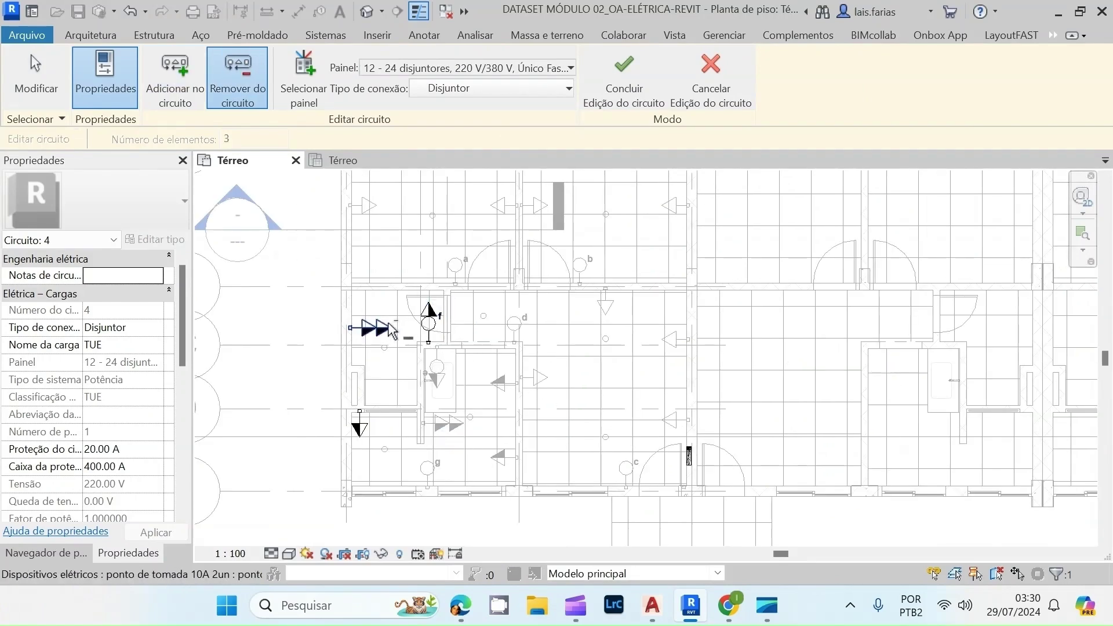
pyautogui.click(617, 85)
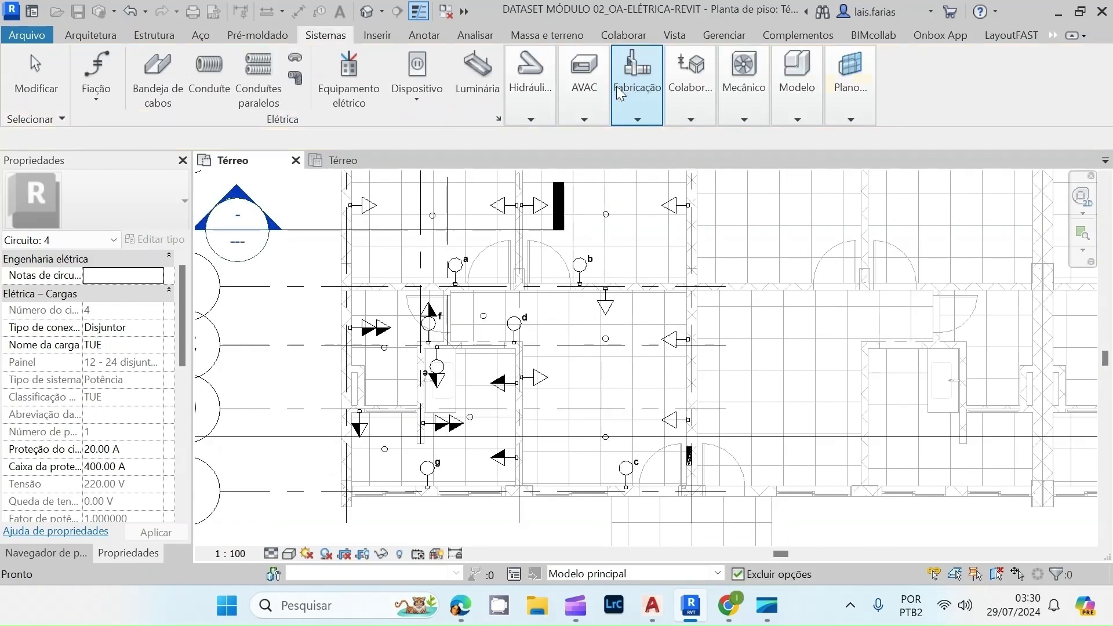
# - Create a one-pole 220 V power circuit from the 200 VA TUE outlet on the wall below switch d
pyautogui.moveTo(617, 86)
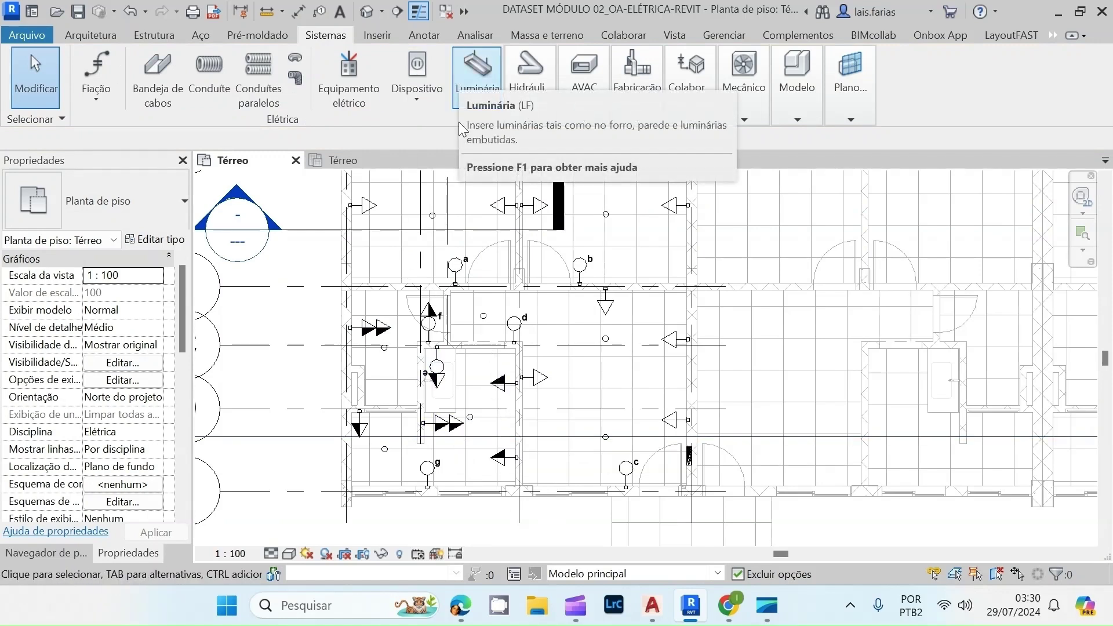
pyautogui.click(501, 393)
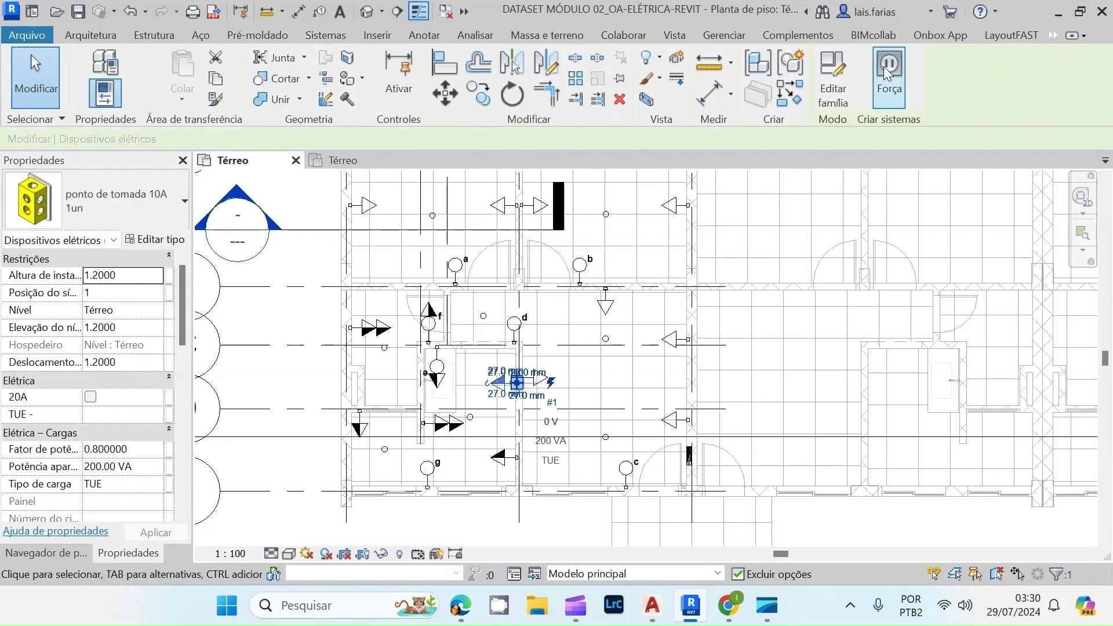
pyautogui.click(557, 293)
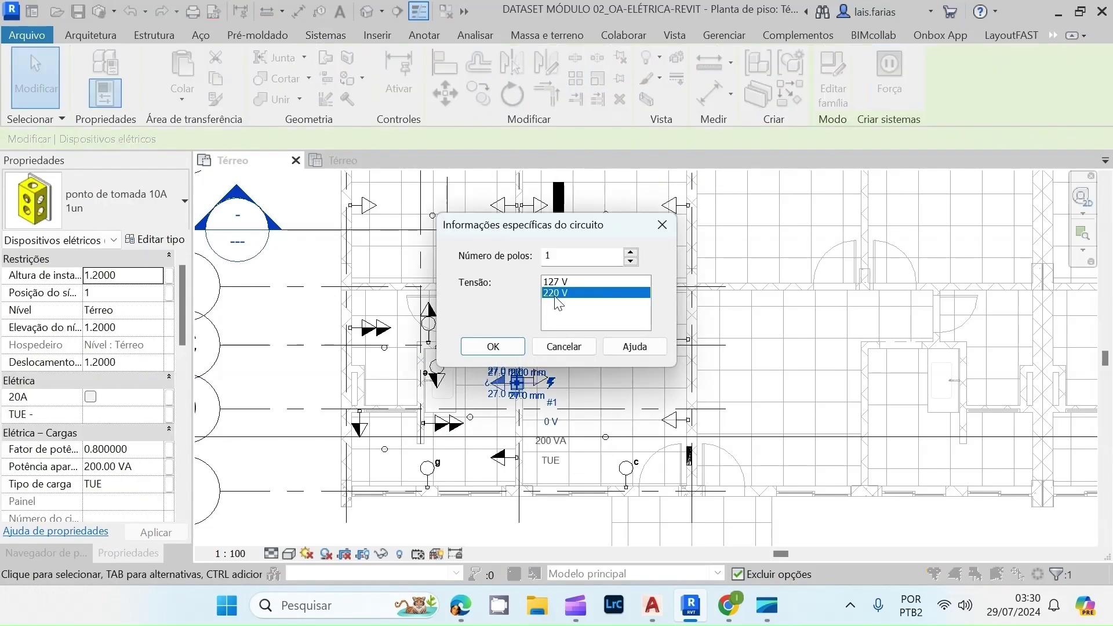
pyautogui.click(493, 347)
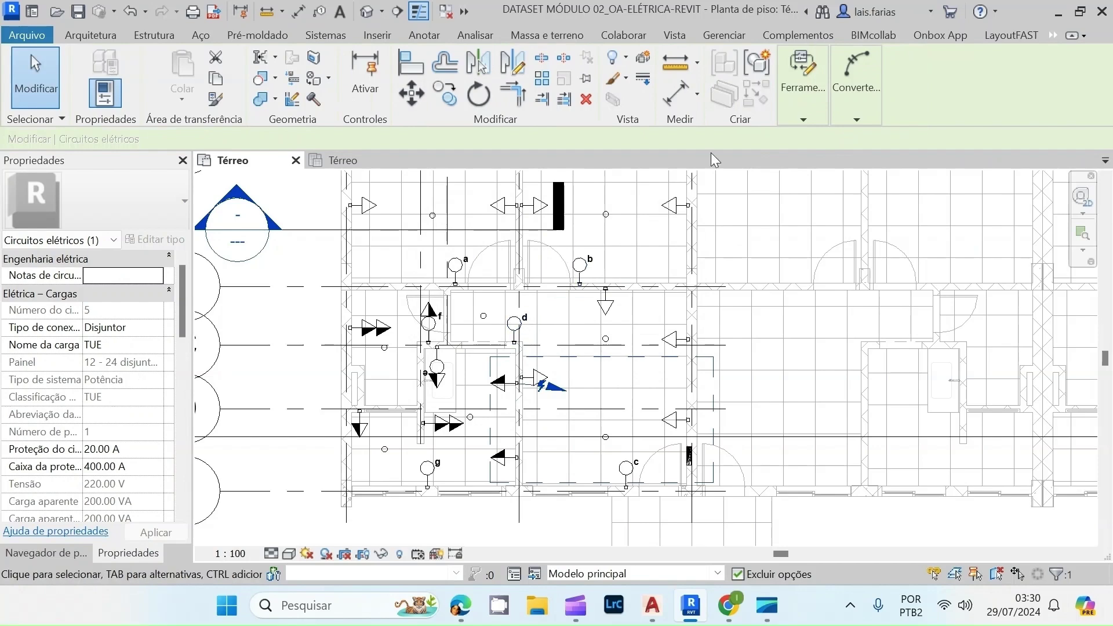
# - Add the outlet beside switch e, the 2un outlet below it and the lower right-wall outlet to this circuit, then finish editing
pyautogui.click(786, 116)
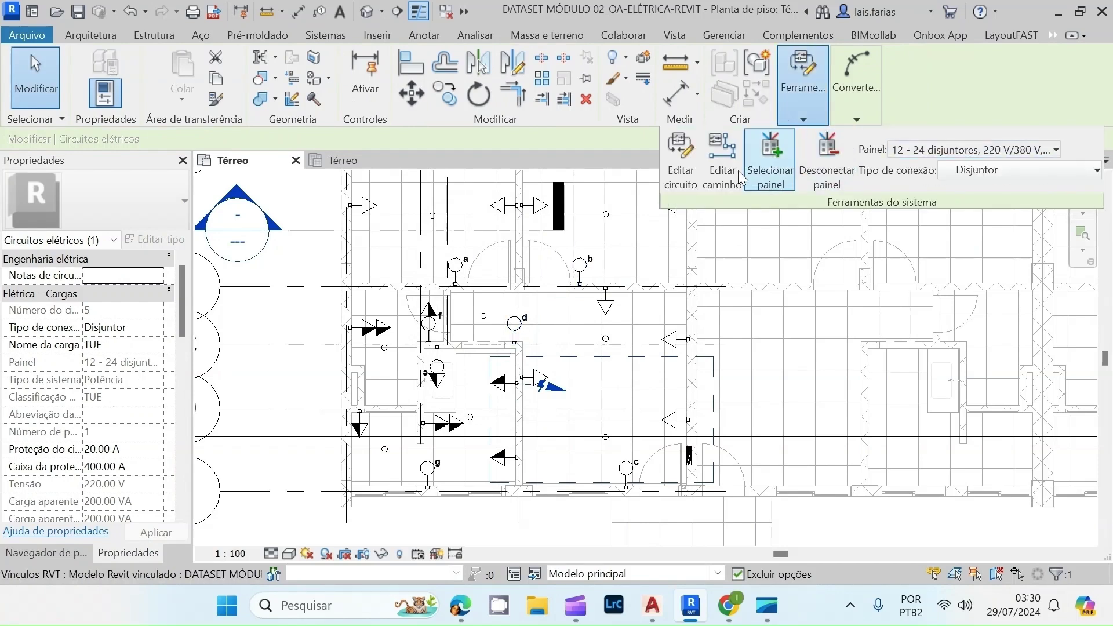
pyautogui.click(680, 160)
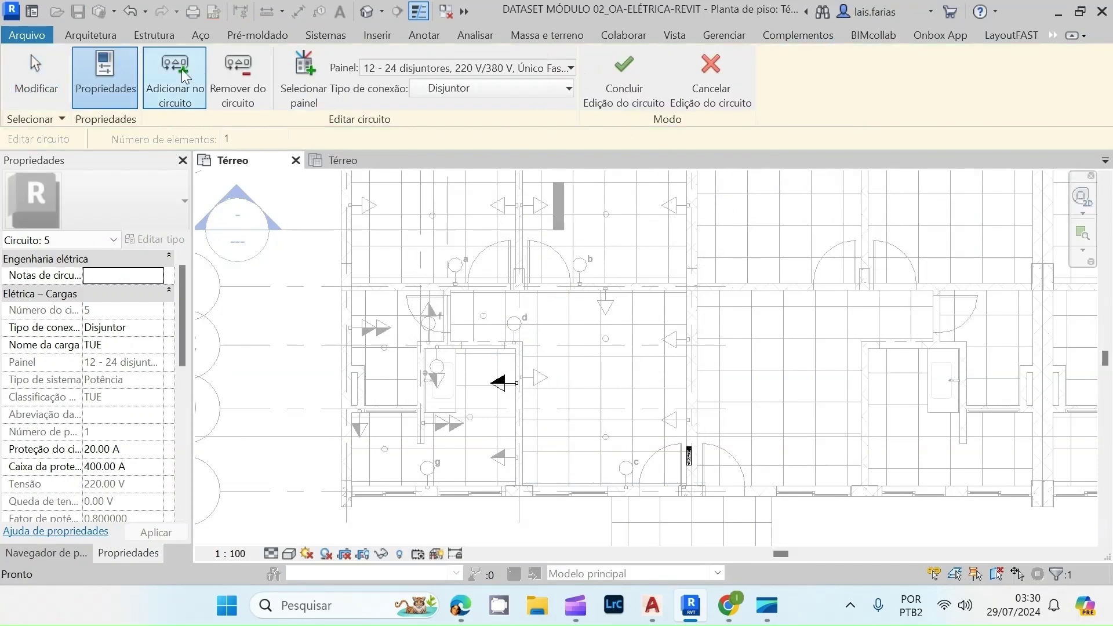
pyautogui.click(444, 378)
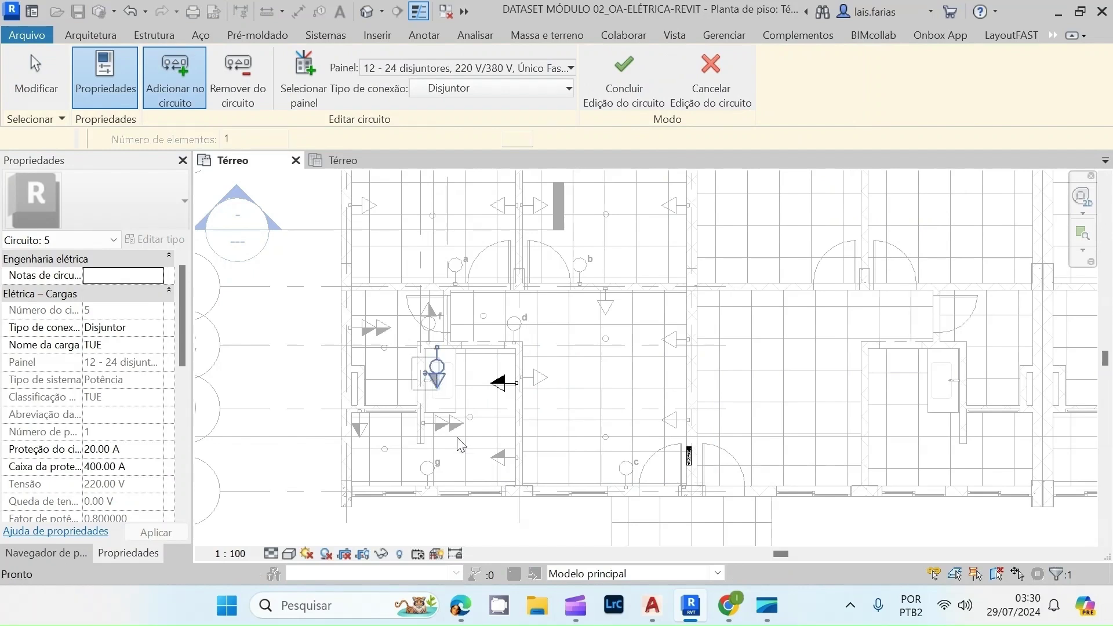
pyautogui.click(453, 425)
pyautogui.click(500, 462)
pyautogui.click(623, 74)
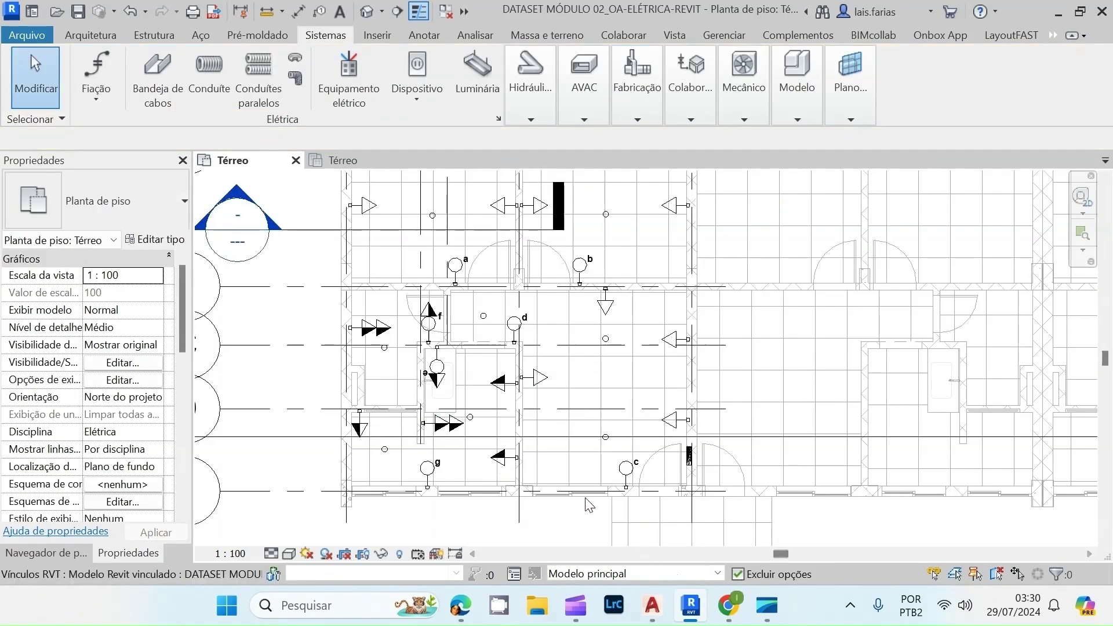
# - Place a 1un outlet with installation height 2.2 at the midpoint of the bathroom's short projecting wall, between axes C and D
pyautogui.scroll(2, 385, 381)
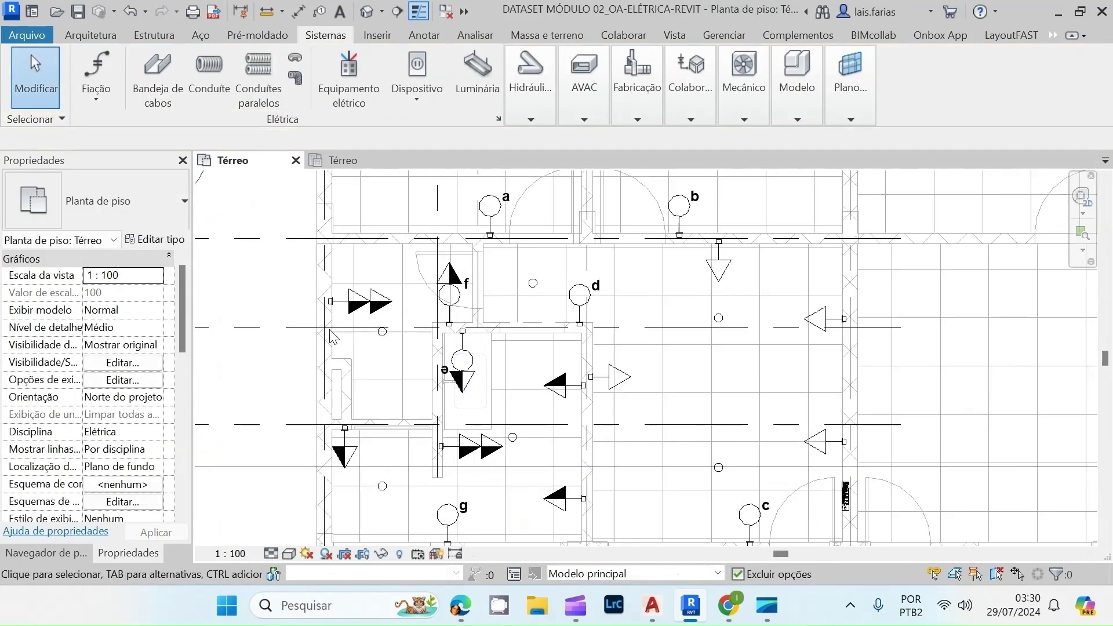
pyautogui.scroll(-2, 529, 362)
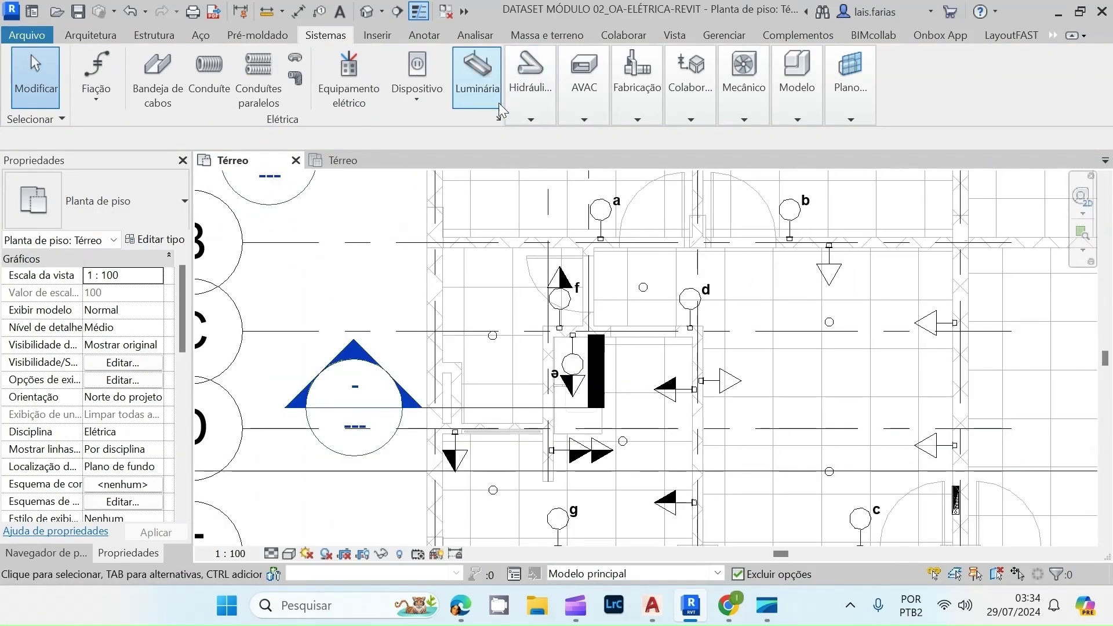
pyautogui.click(419, 95)
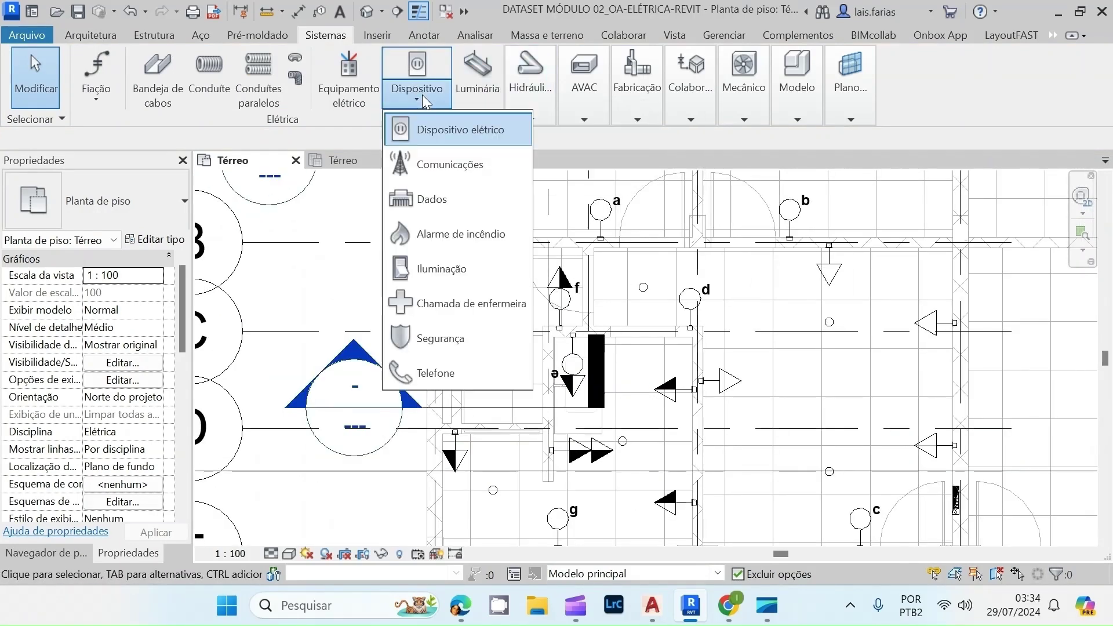
pyautogui.click(431, 138)
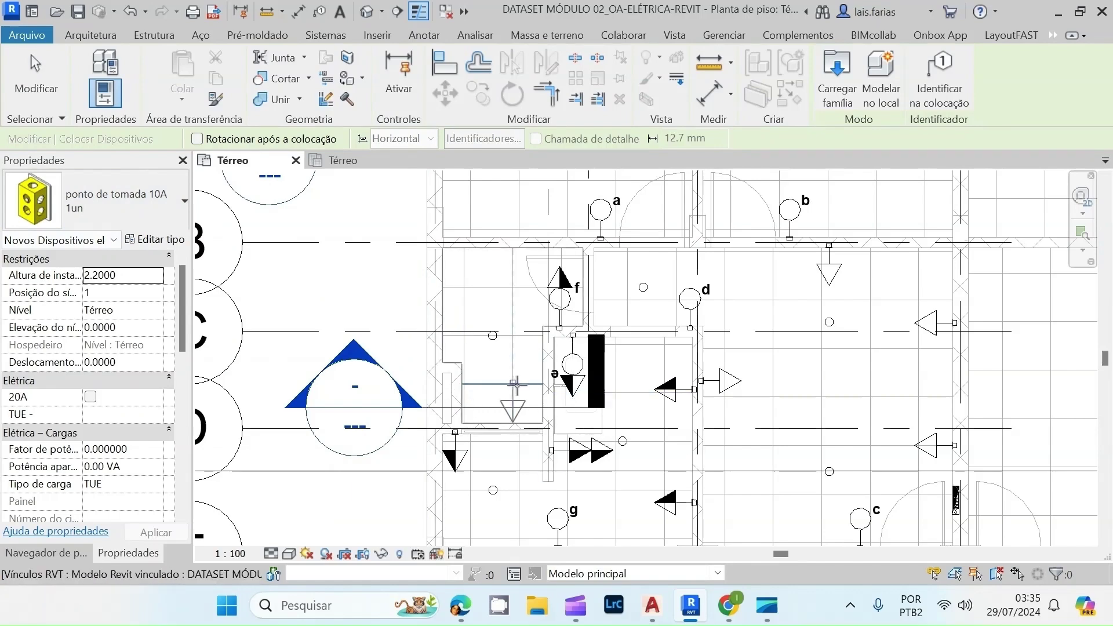
pyautogui.scroll(2, 481, 394)
pyautogui.scroll(2, 429, 397)
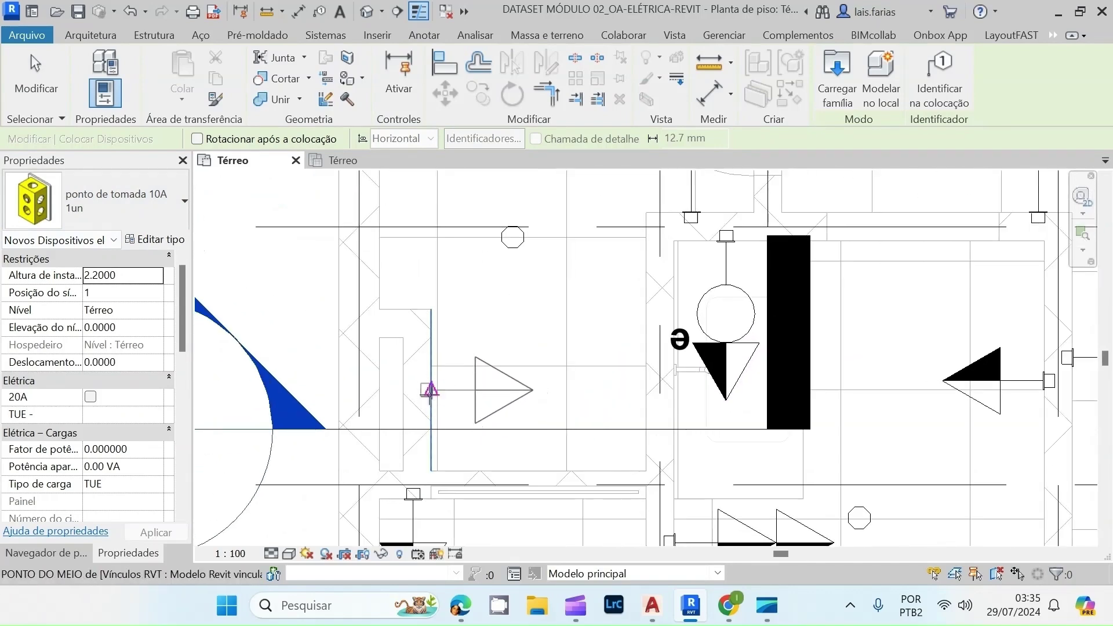
pyautogui.click(430, 390)
pyautogui.scroll(-3, 511, 383)
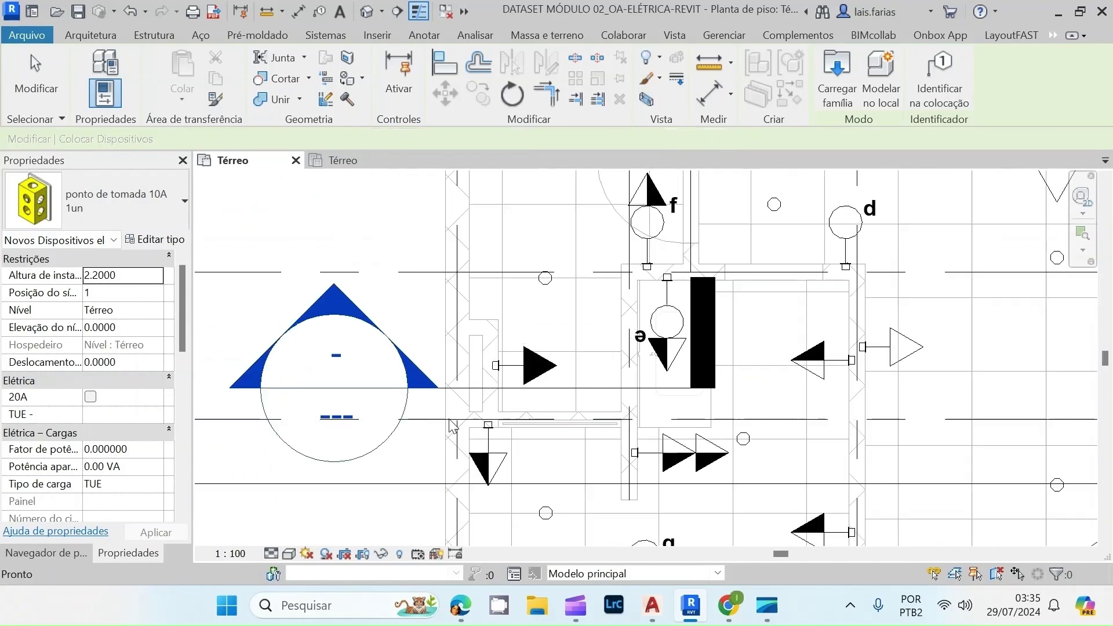
pyautogui.press('Escape')
# - Label the new bathroom outlet's TUE field CH, with an apparent load of 7500 VA and a power factor of 1
pyautogui.click(526, 380)
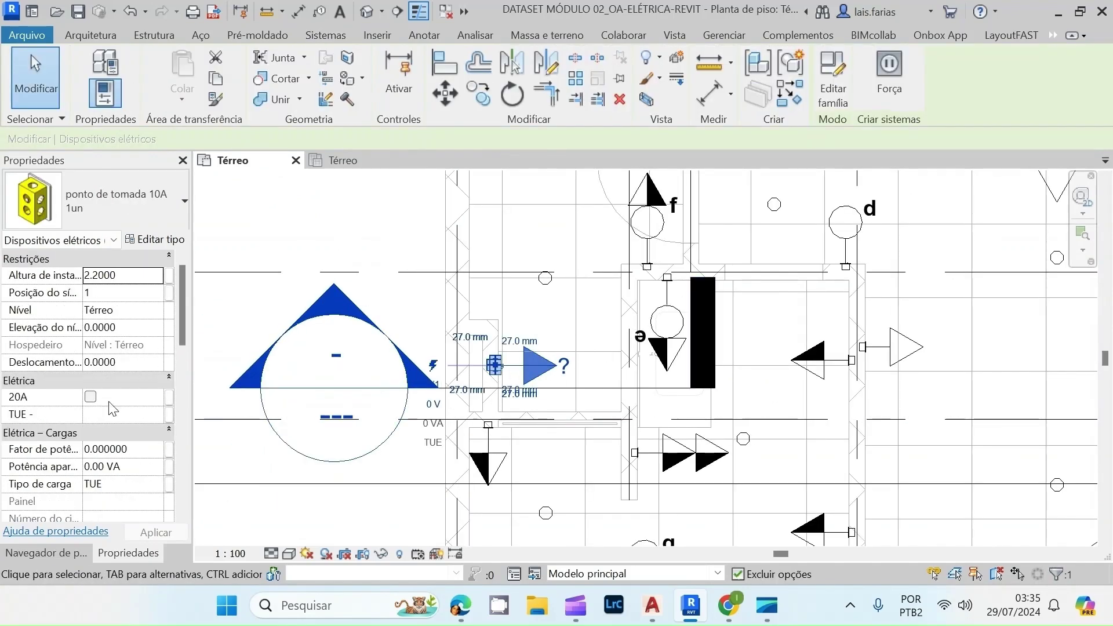
pyautogui.scroll(-2, 114, 479)
pyautogui.click(134, 431)
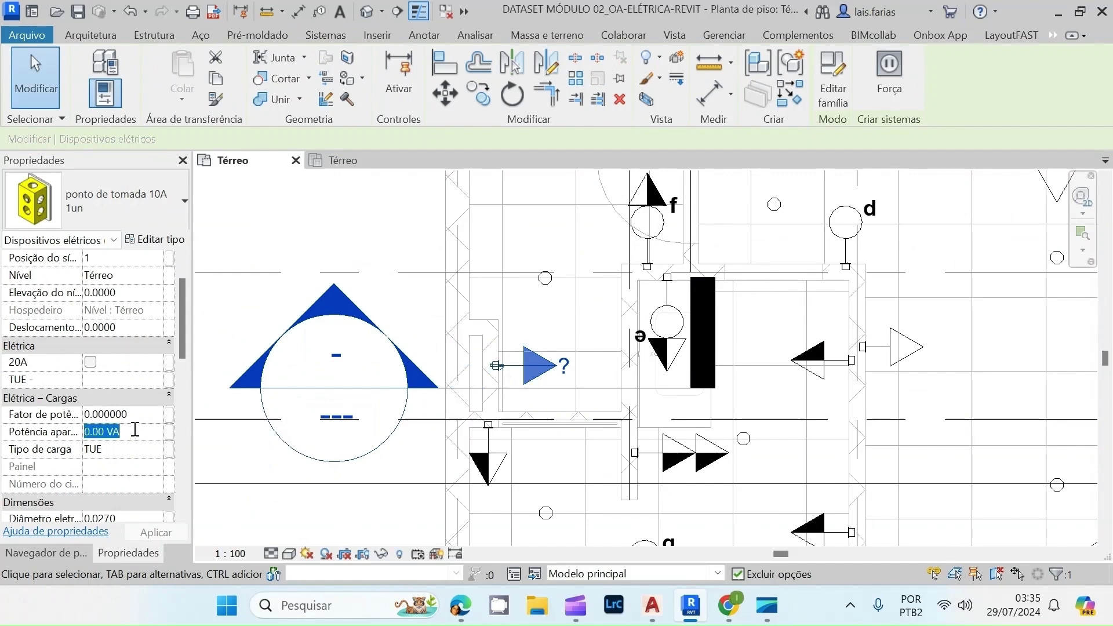
pyautogui.click(118, 380)
pyautogui.write('CH')
pyautogui.click(143, 437)
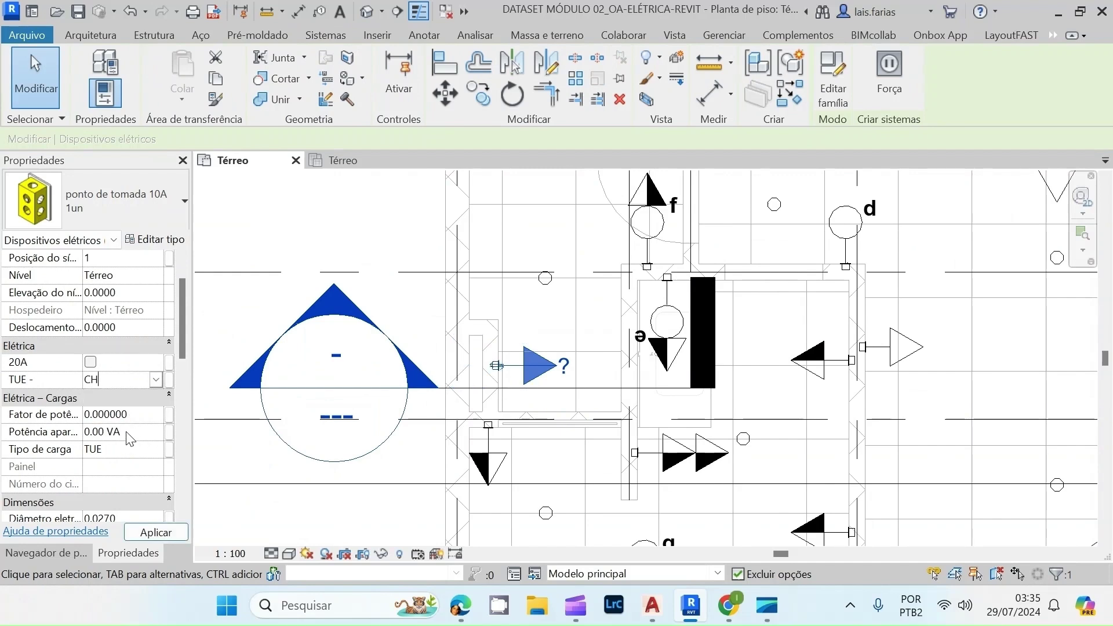
pyautogui.click(69, 433)
pyautogui.write('750')
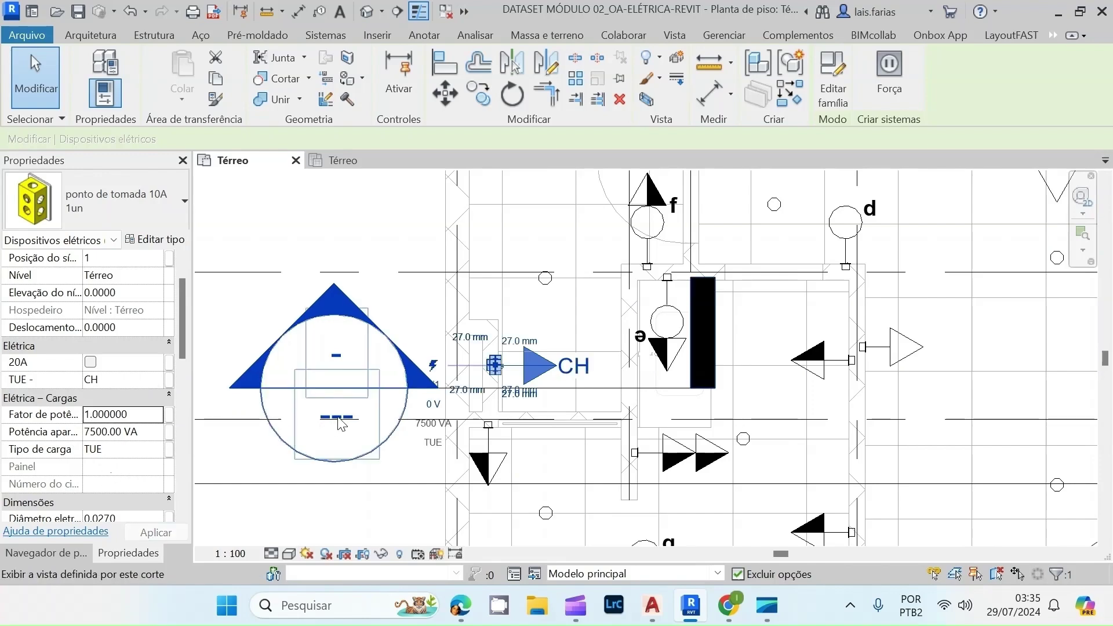
pyautogui.click(400, 464)
# - Create a one-pole 220 V power circuit from the CH outlet
pyautogui.scroll(-1, 399, 464)
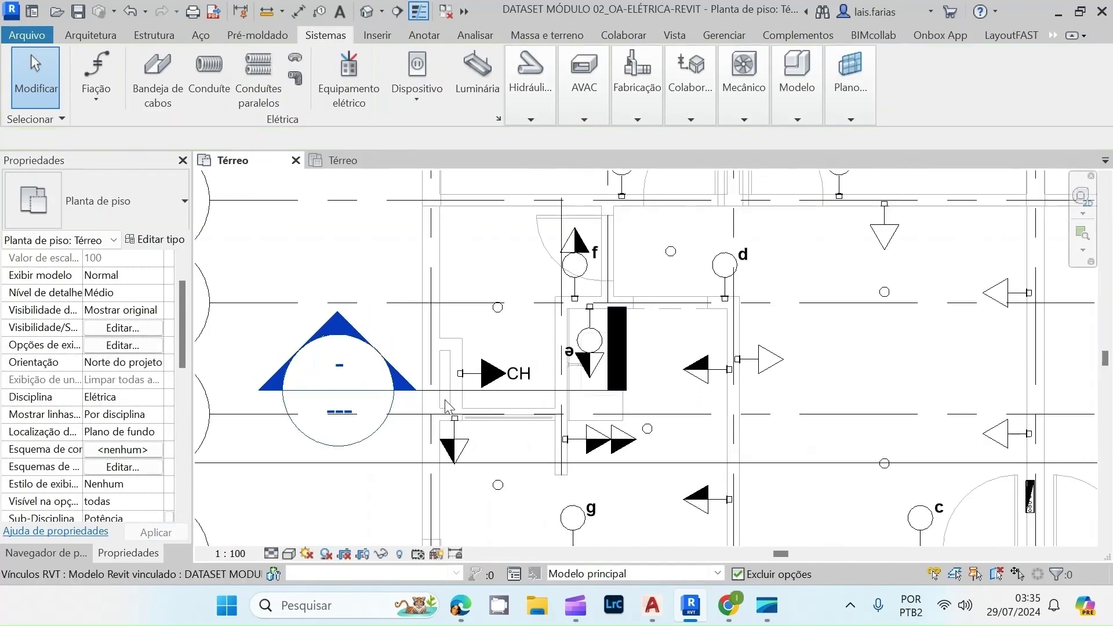
pyautogui.click(490, 372)
pyautogui.click(870, 83)
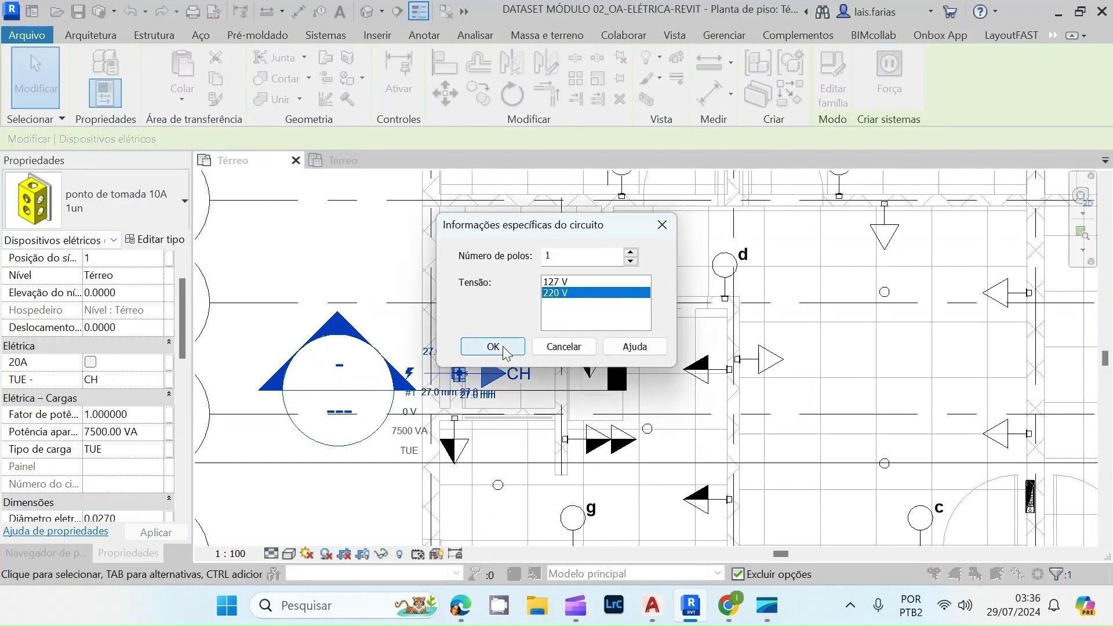
pyautogui.click(492, 347)
# - Create the panel schedule for the panel "12 - 24 disjuntores, 220 V/380 V, Único Fase, 3 Fiação" and dismiss the warning
pyautogui.scroll(-3, 416, 359)
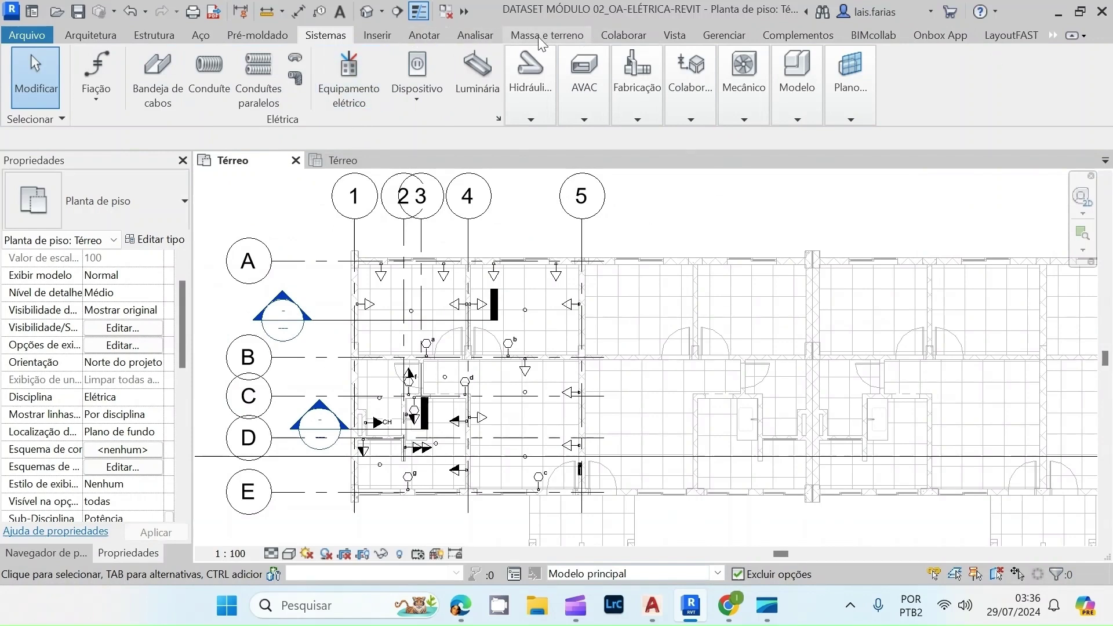
pyautogui.click(490, 37)
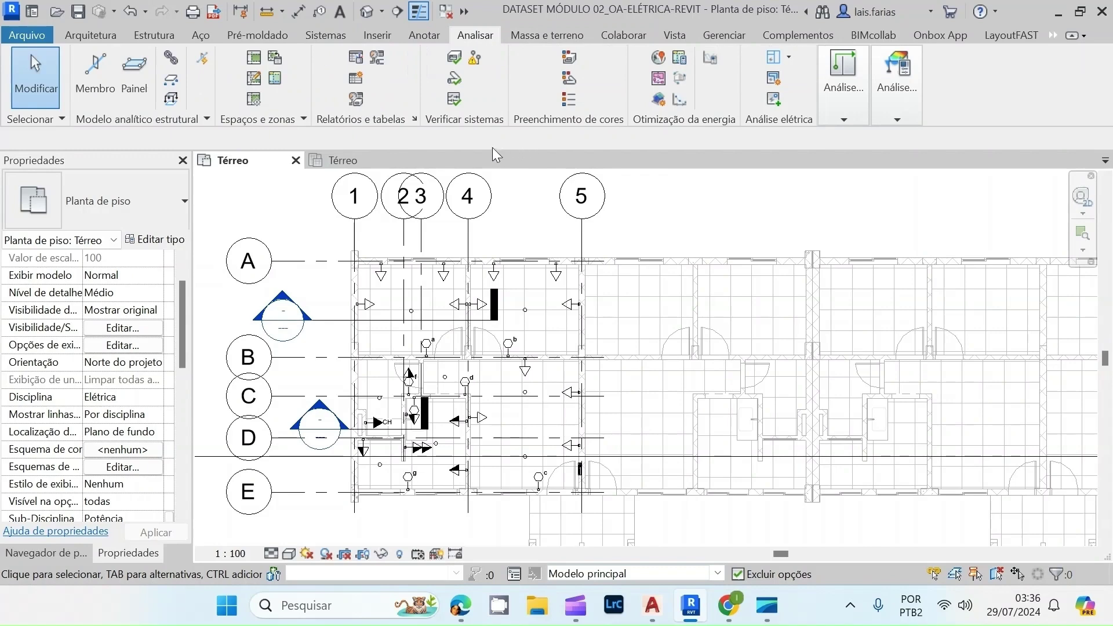
pyautogui.click(357, 58)
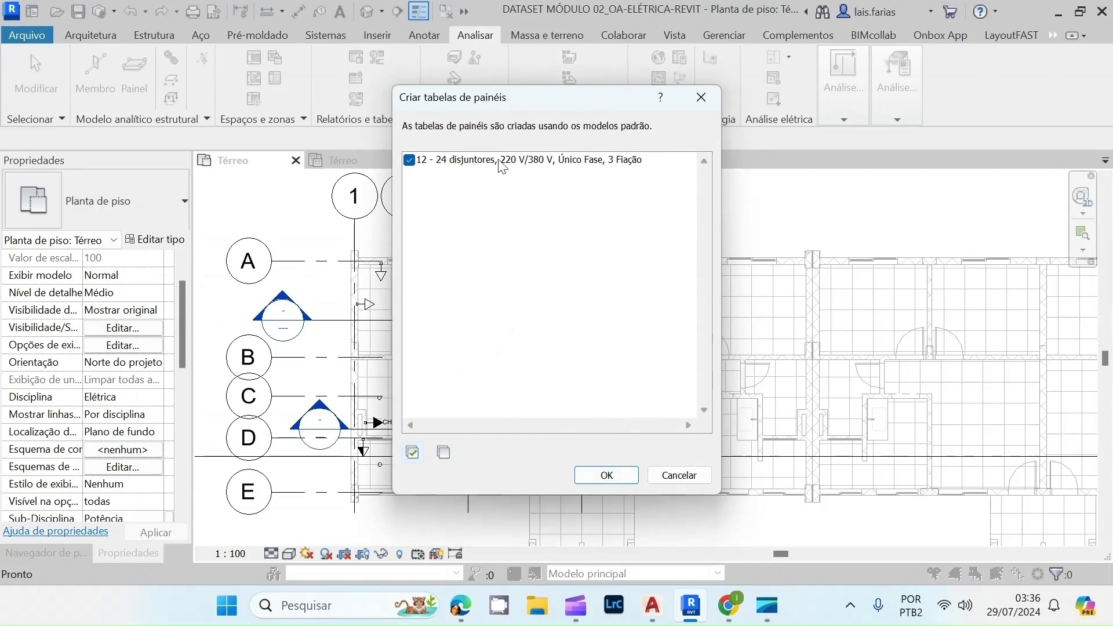
pyautogui.click(610, 164)
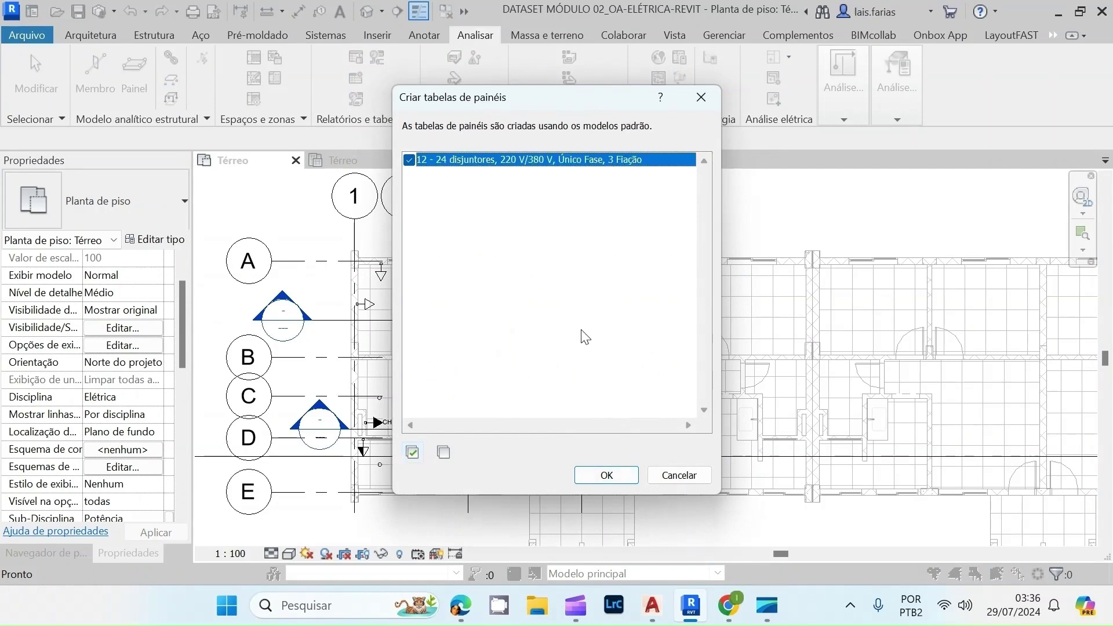
pyautogui.click(613, 479)
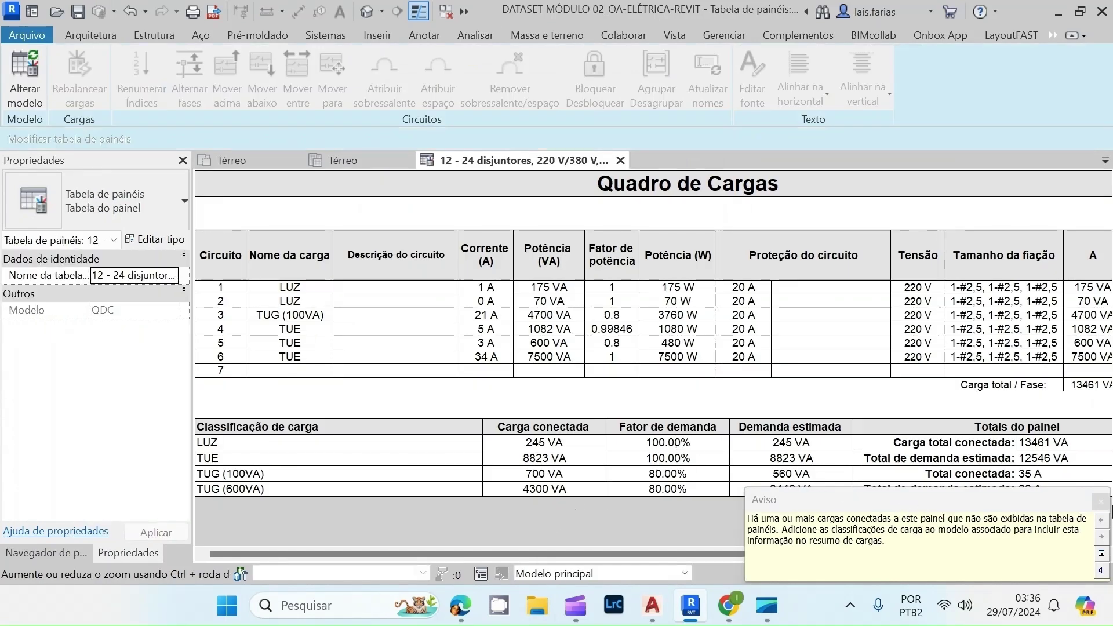
pyautogui.click(1100, 502)
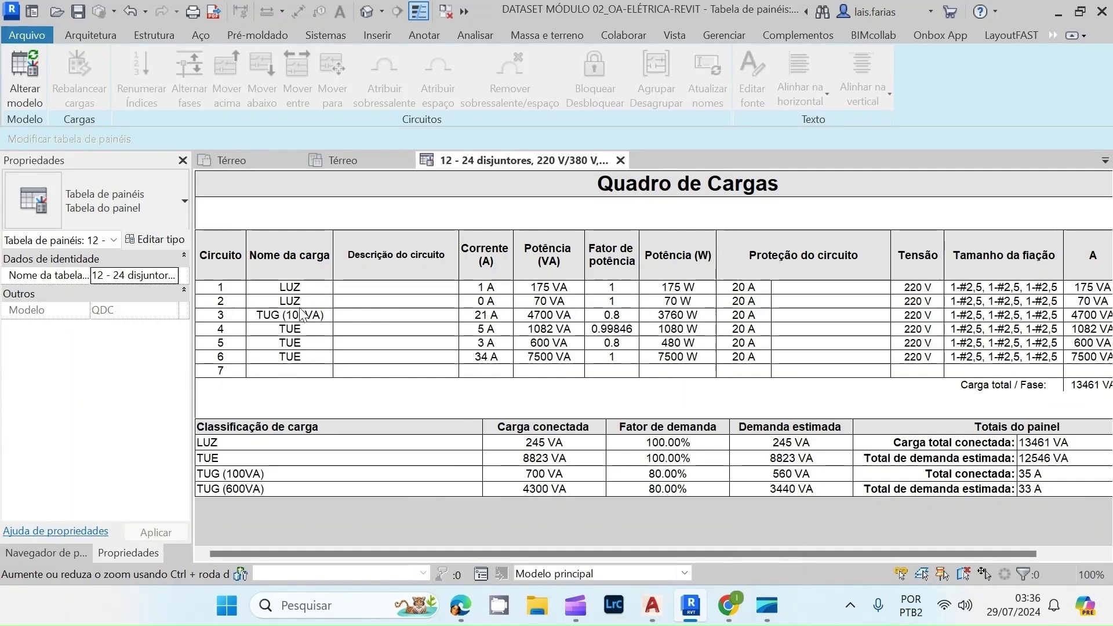
# - Rename the load of circuit 1 in the panel schedule as ILUM. SALA E QUARTOS
pyautogui.click(311, 288)
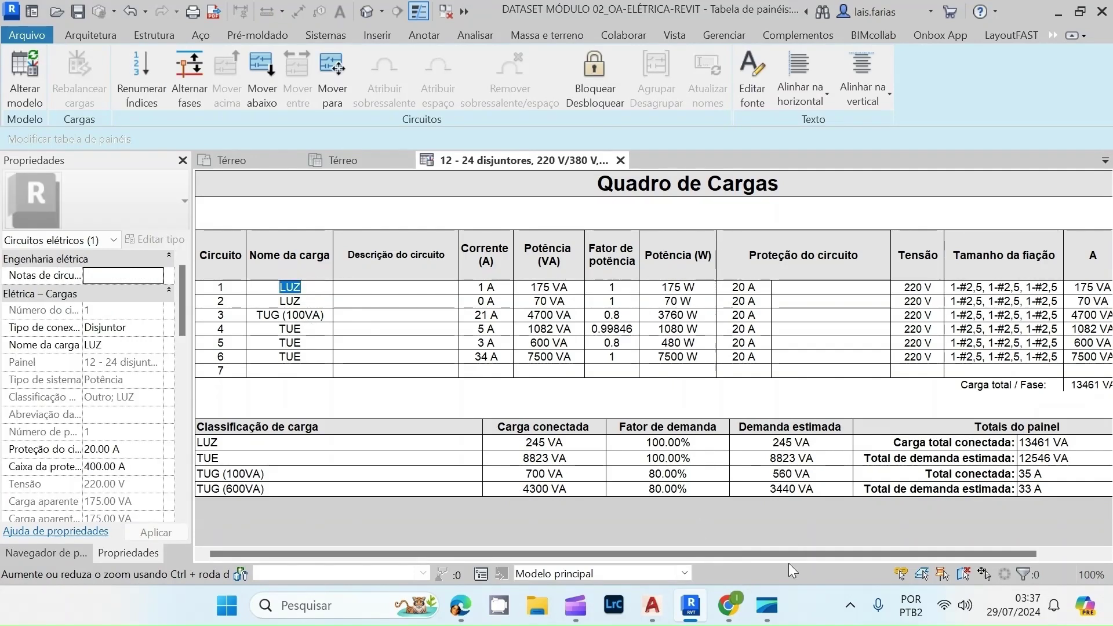
pyautogui.moveTo(702, 589)
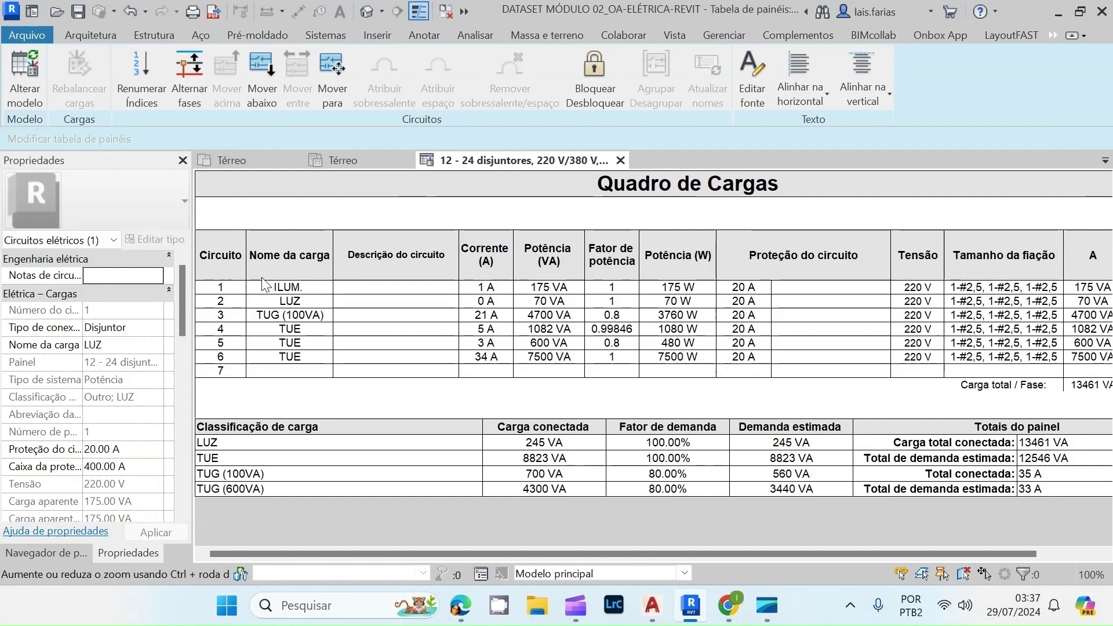
pyautogui.write('SALA')
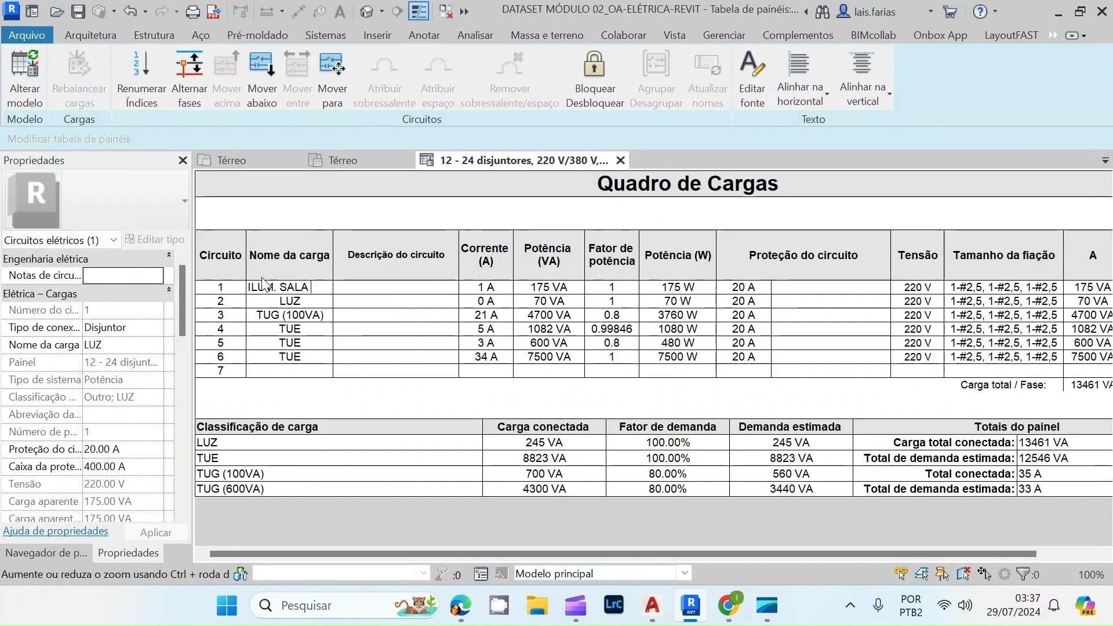
pyautogui.click(262, 279)
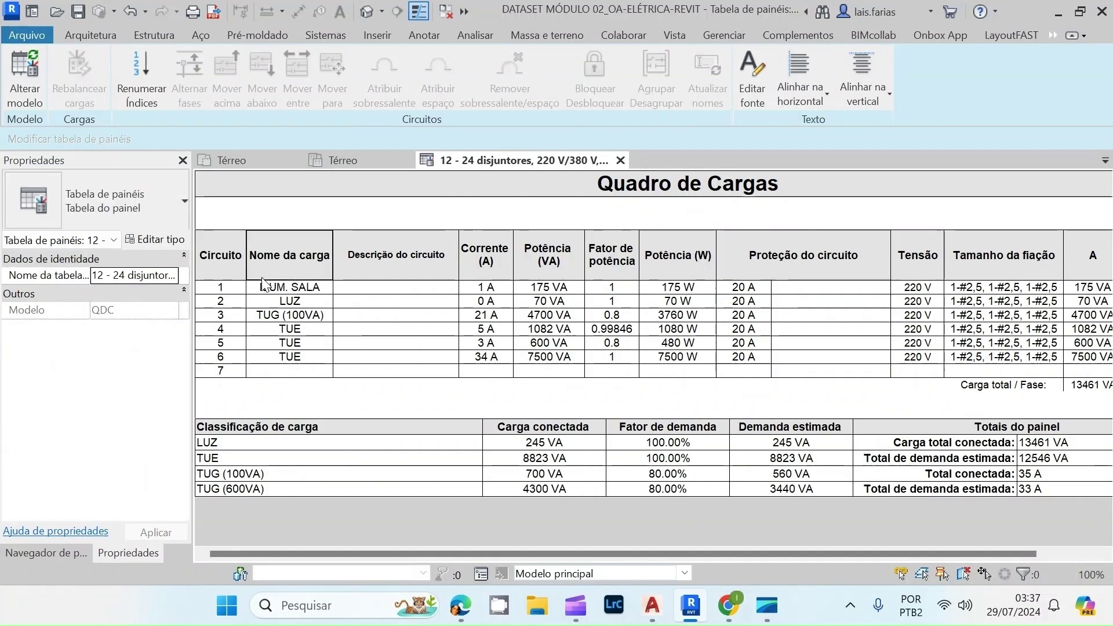
pyautogui.click(324, 292)
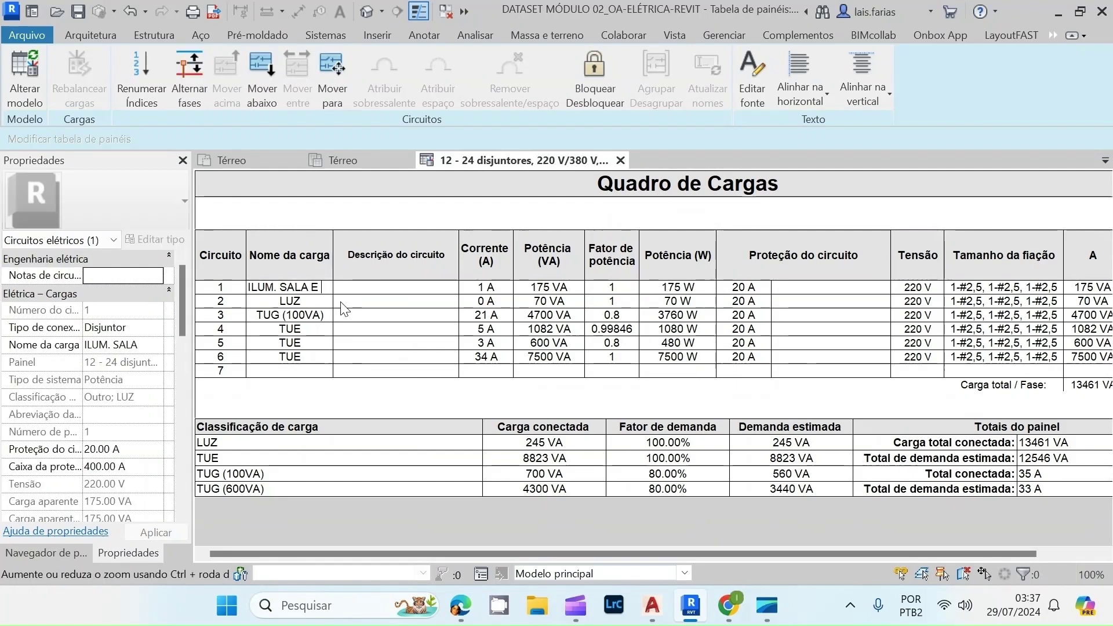
pyautogui.write('E QUARTOS')
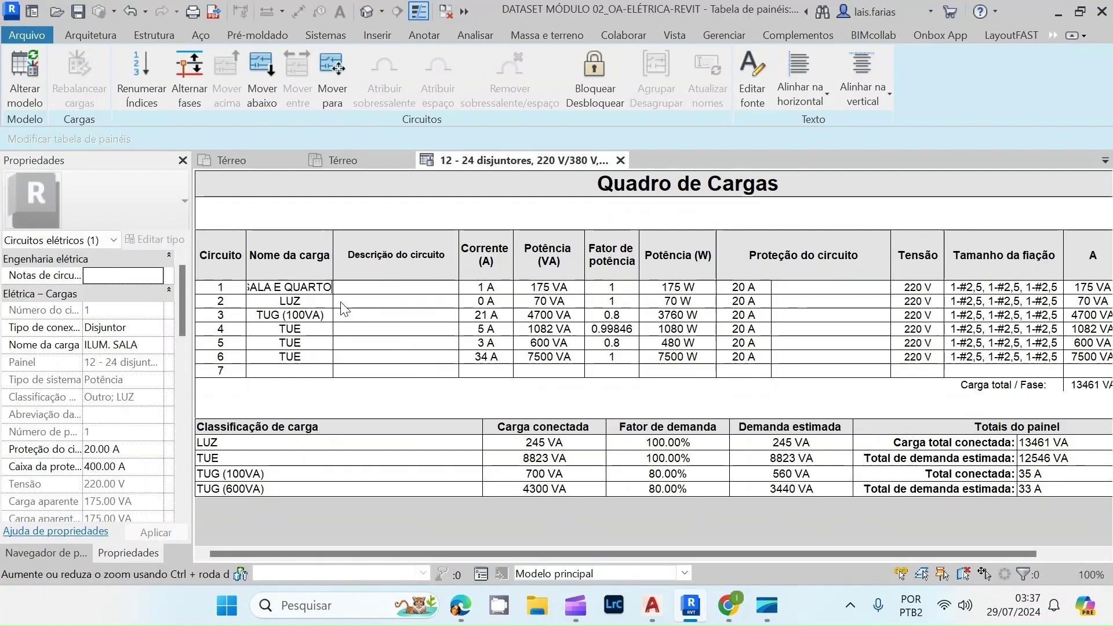
# - Rename the load of circuit 2 as ILUM. SERVIÇOS
pyautogui.doubleClick(320, 300)
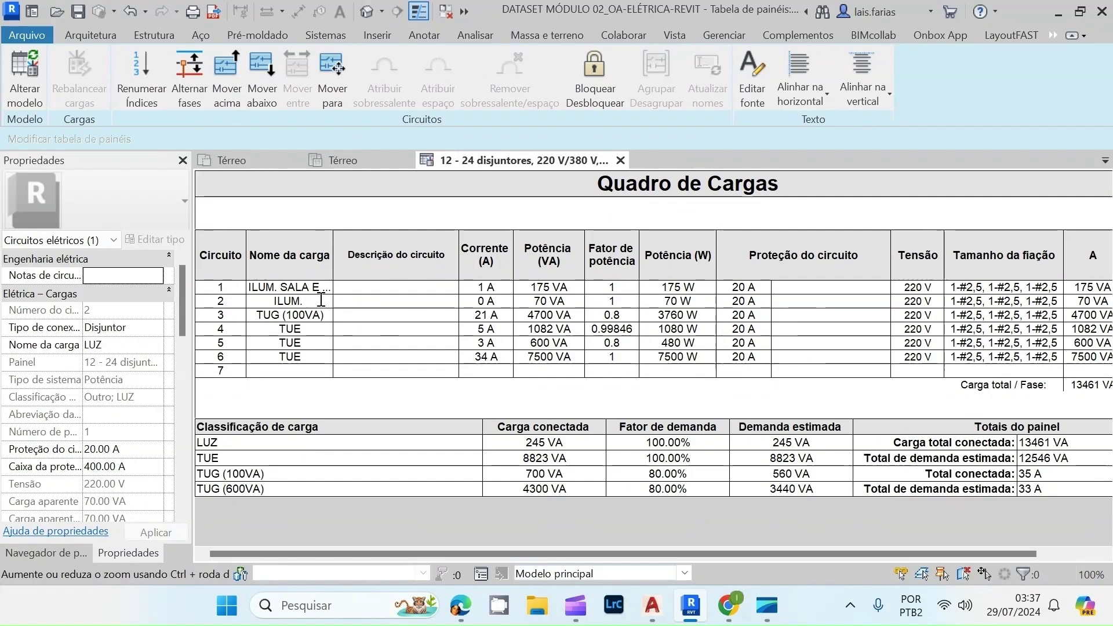
pyautogui.write('SERVIC')
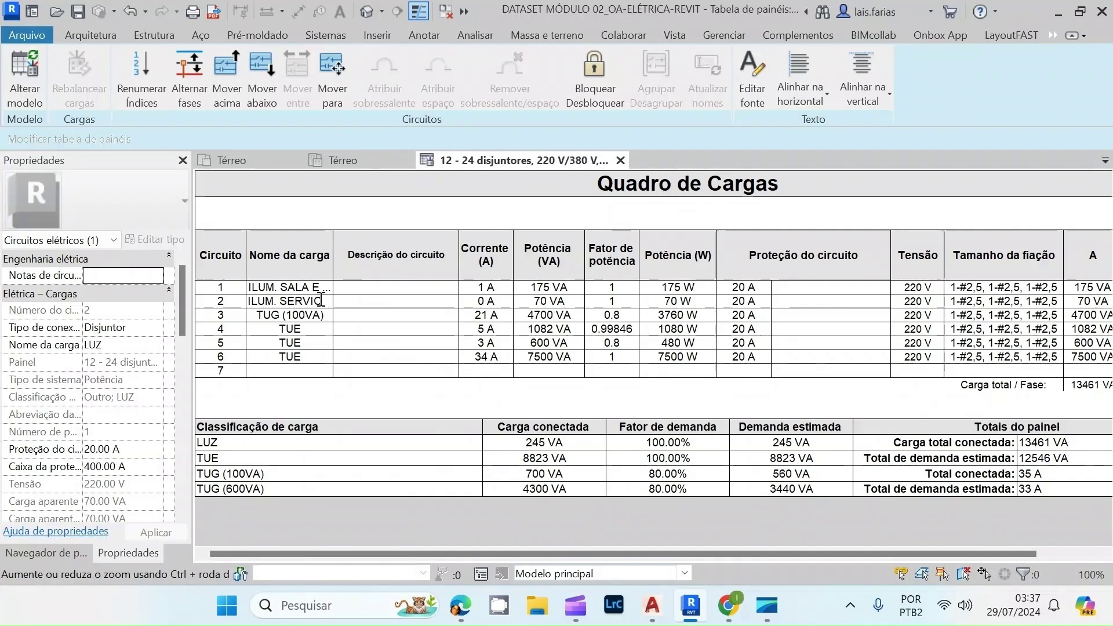
pyautogui.press('BackSpace')
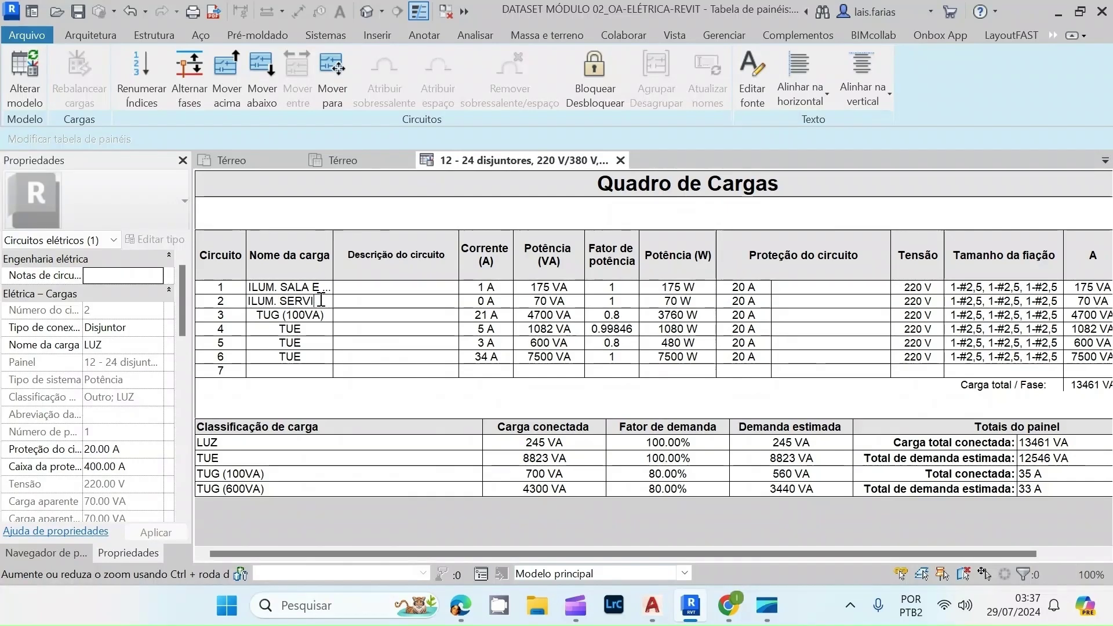
pyautogui.write('ÇOS')
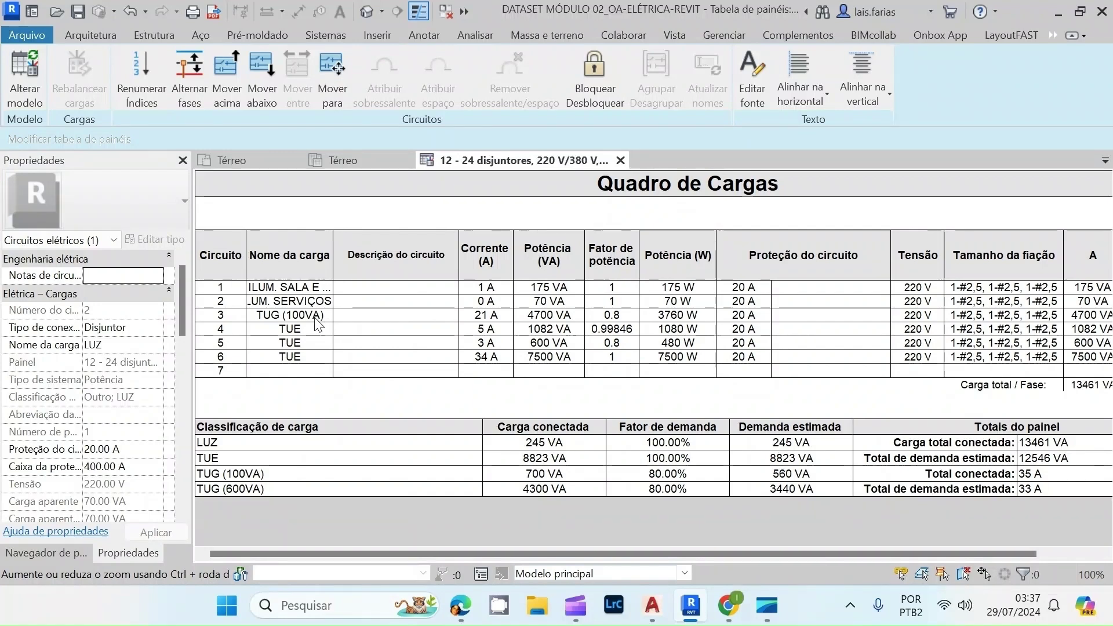
# - Rename the load of circuit 3 as TOMADA GERAL and that of circuit 4 as TOMADA SERVIÇO
pyautogui.click(315, 317)
pyautogui.moveTo(323, 315); pyautogui.dragTo(219, 343)
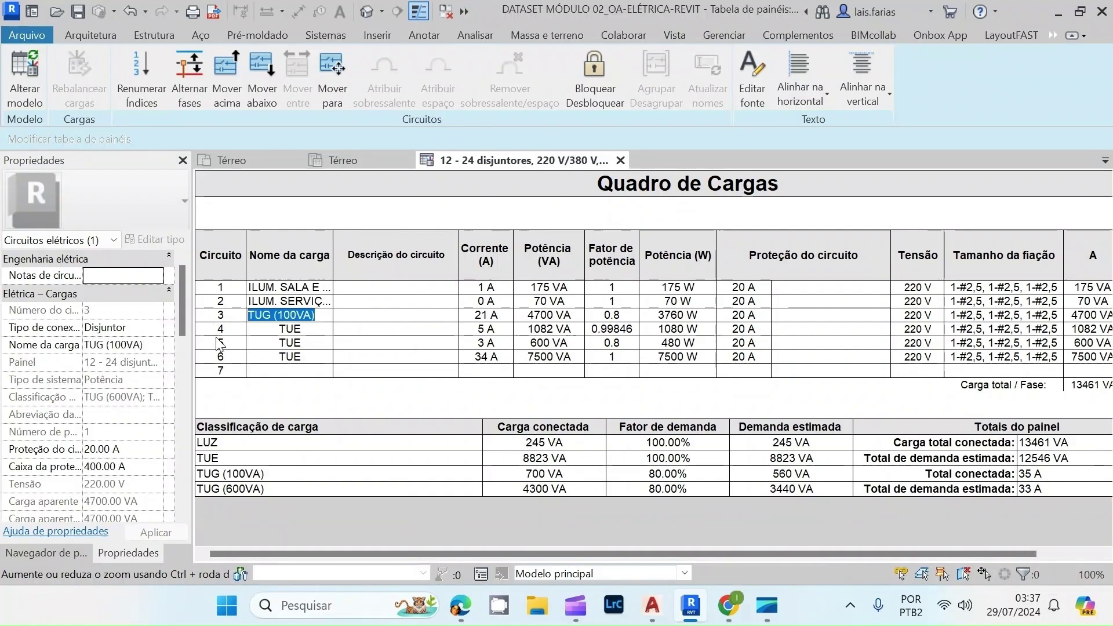
pyautogui.write('TOMADA ')
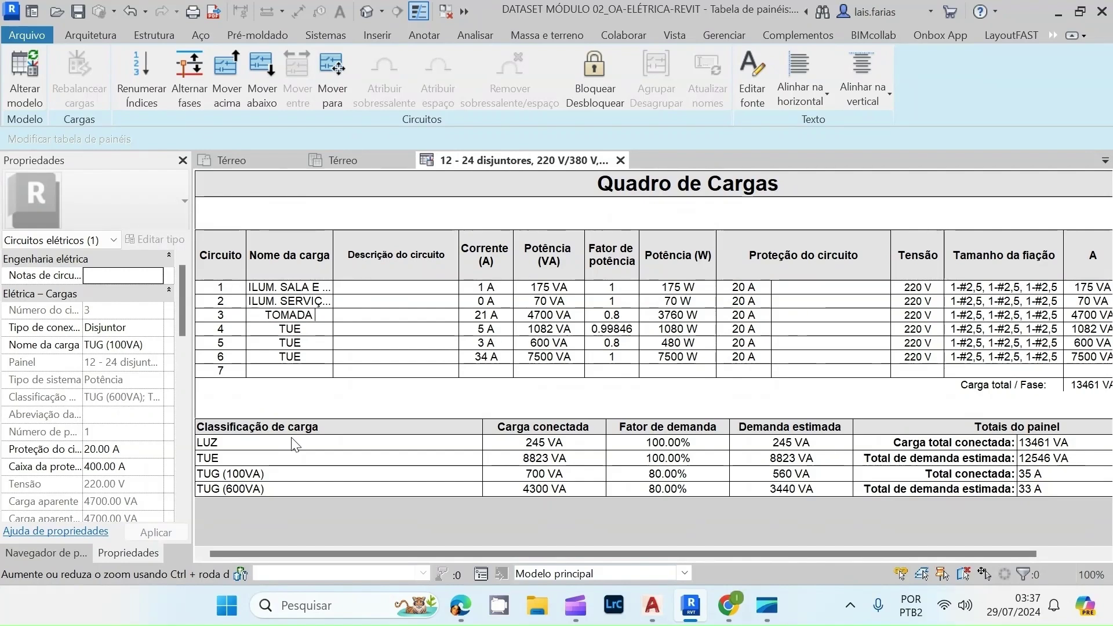
pyautogui.write('GERAL')
pyautogui.click(316, 328)
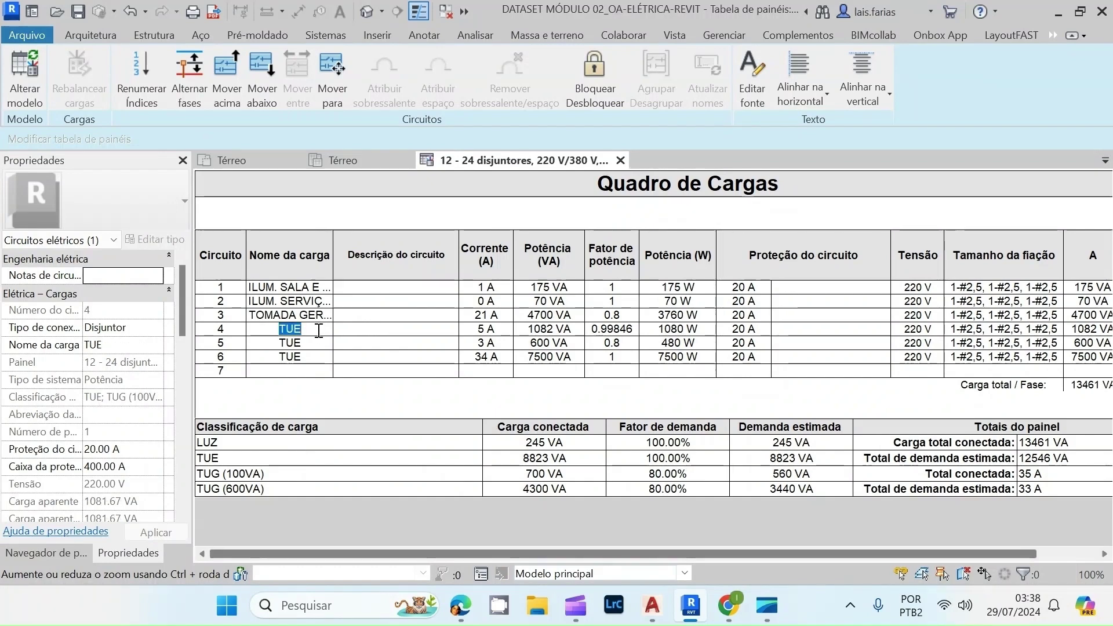
pyautogui.write('TOMADA SERVIÇO')
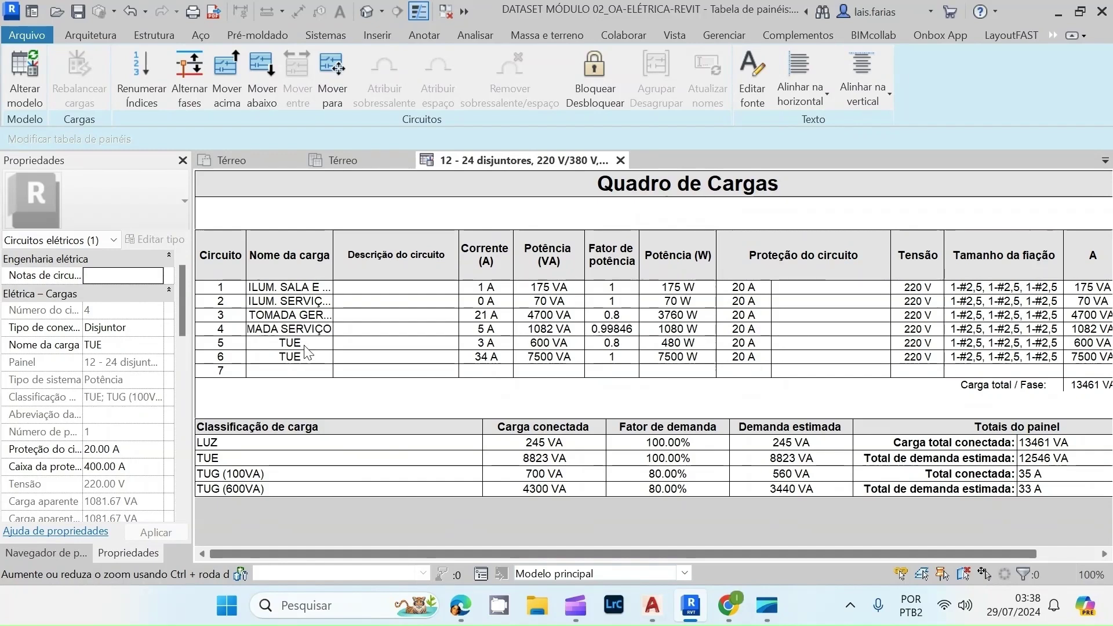
# - Rename the load of circuit 5 as TOMADA COZINHA and that of circuit 6 as CHUVEIRO
pyautogui.click(272, 342)
pyautogui.write('TOMADA CO')
pyautogui.write('ZINHA')
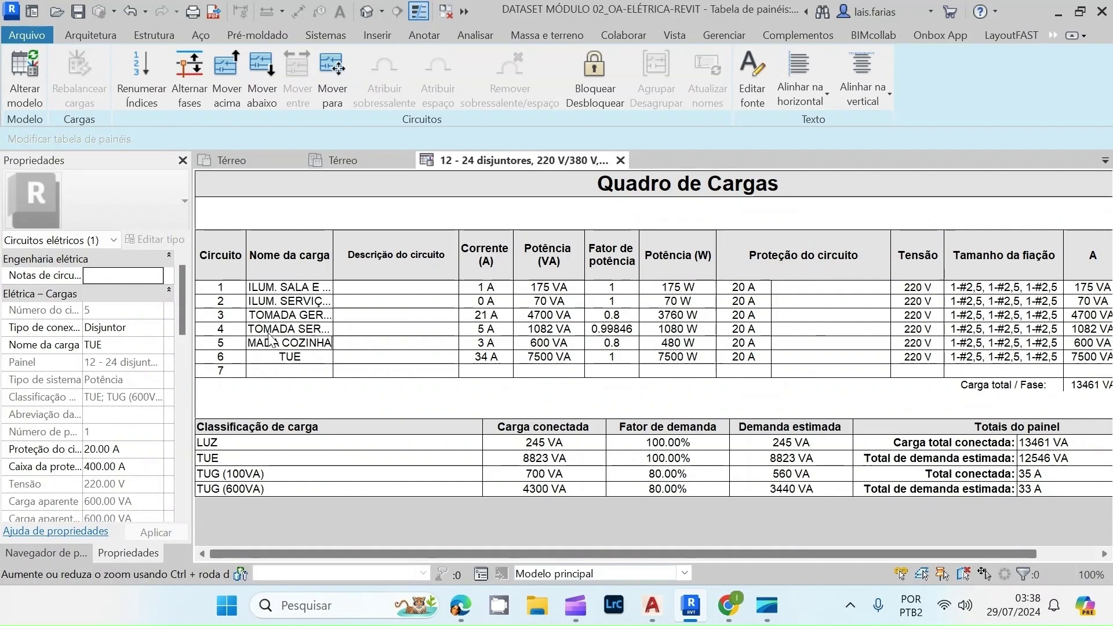
pyautogui.click(309, 358)
pyautogui.click(272, 352)
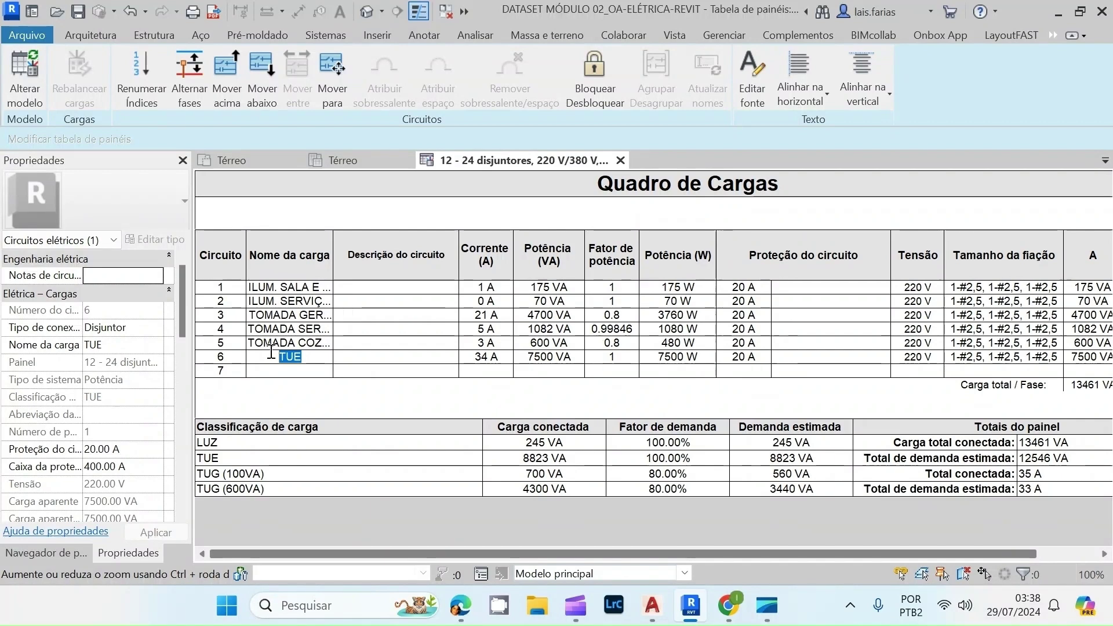
pyautogui.write('VEIRO')
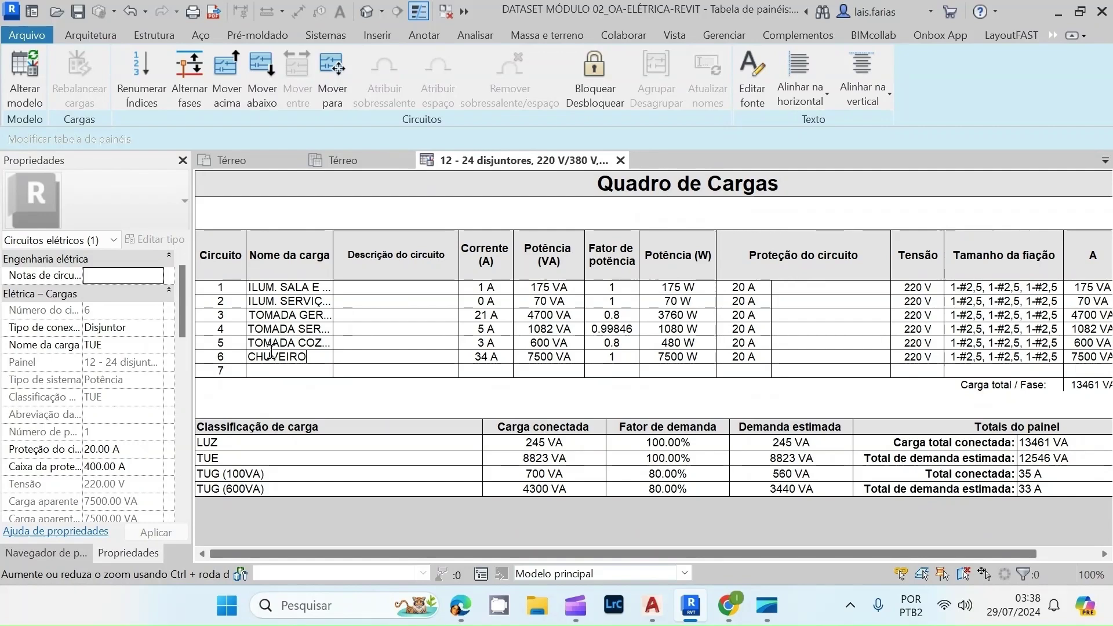
pyautogui.click(312, 390)
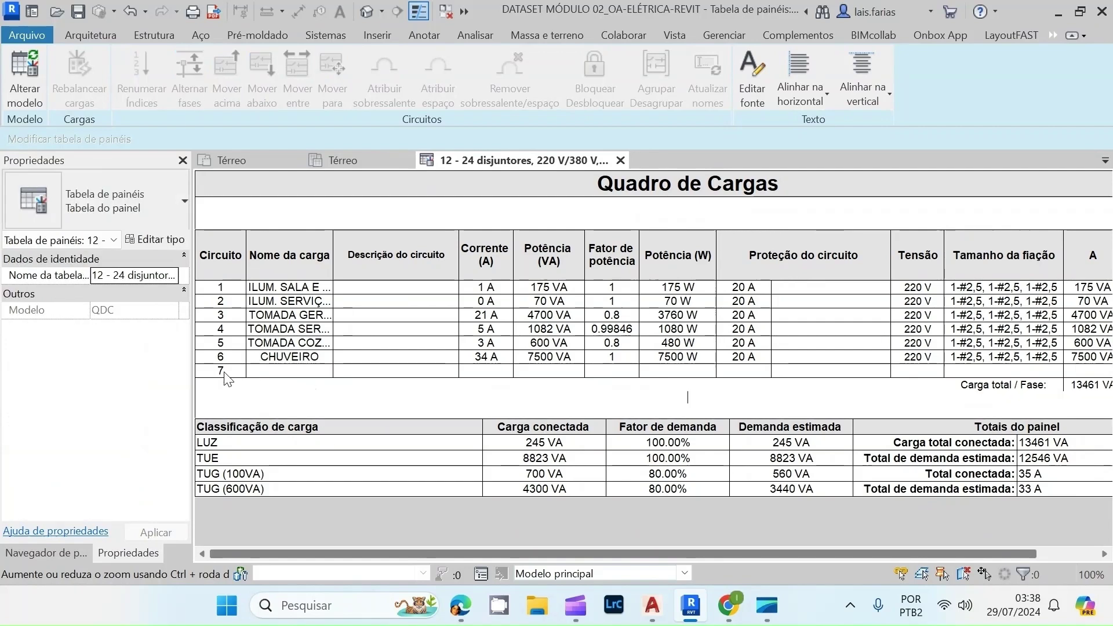
# - Set the circuit protection to 10 A for circuits 1 and 2, 40 A for circuit 6 and 25 A for circuit 3
pyautogui.click(735, 288)
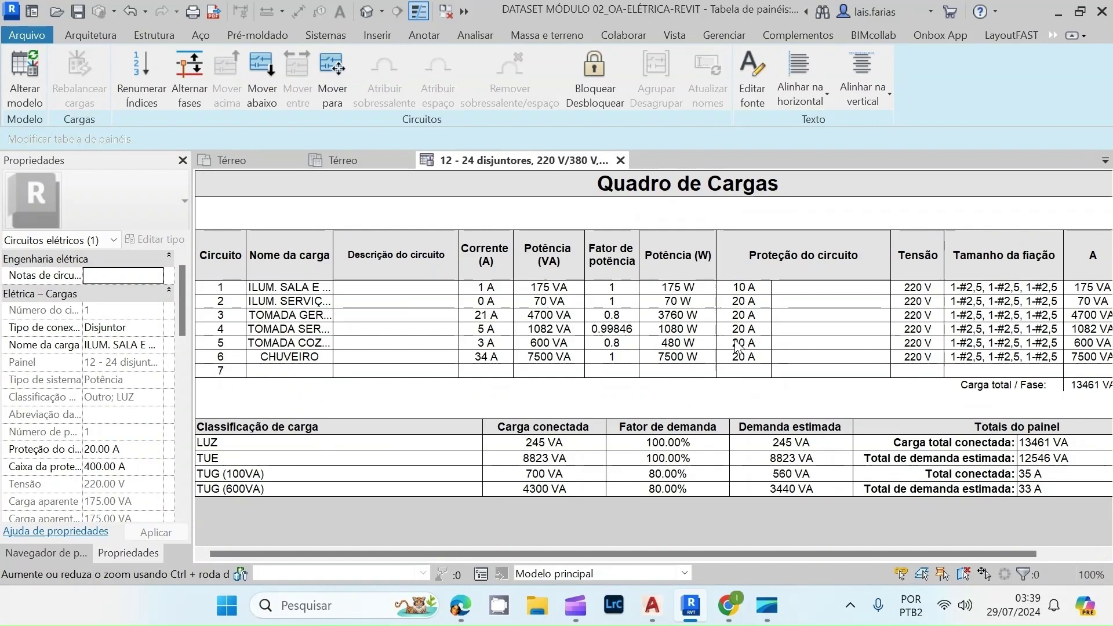
pyautogui.click(735, 302)
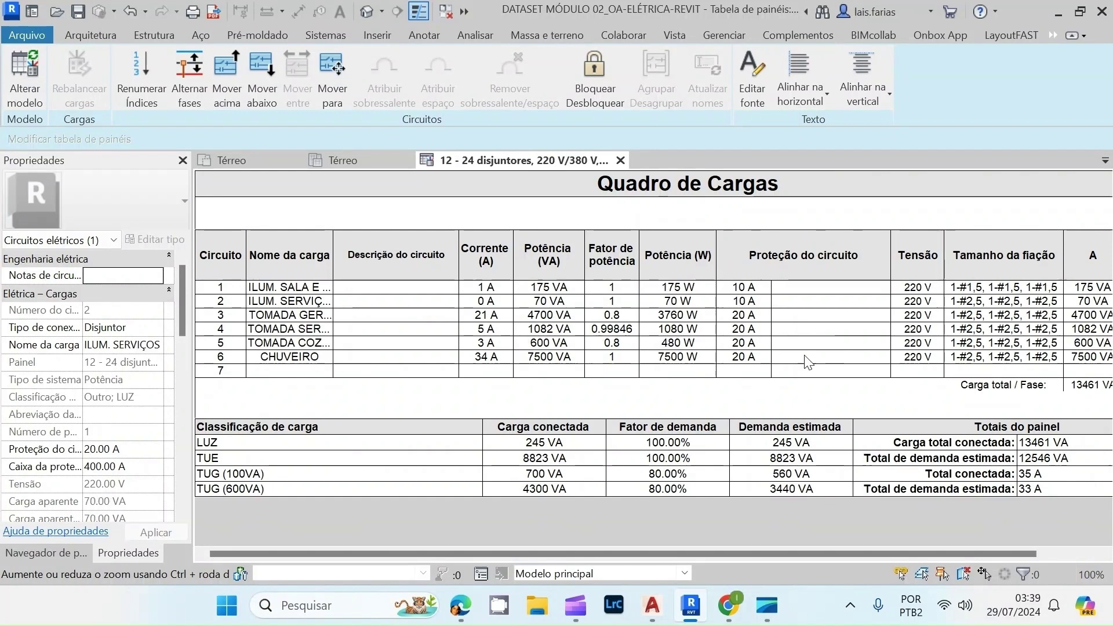
pyautogui.click(735, 358)
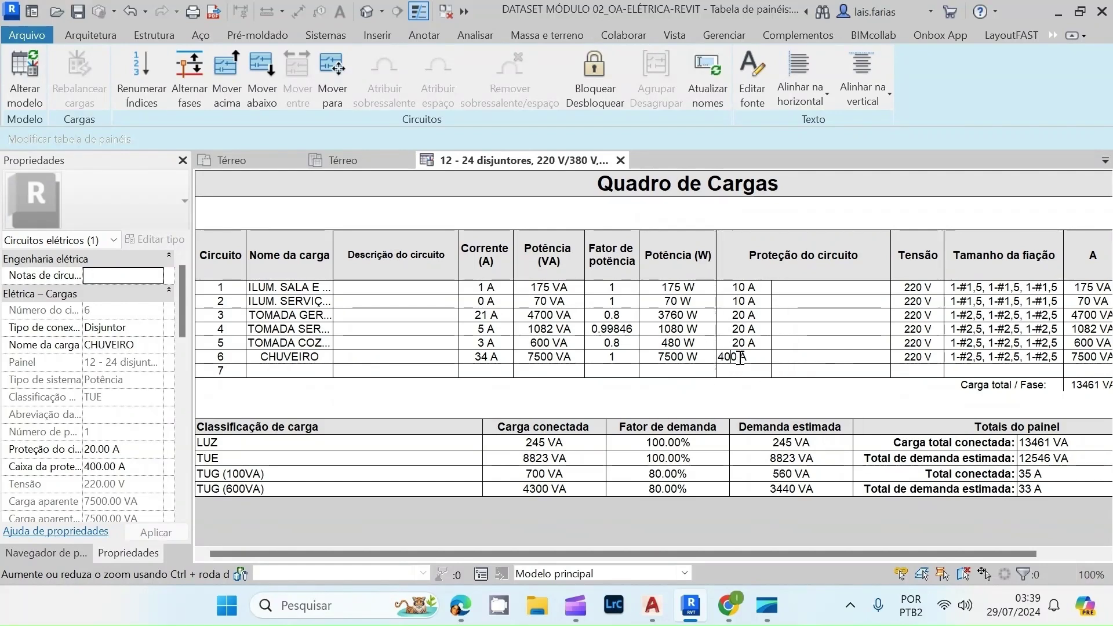
pyautogui.click(790, 368)
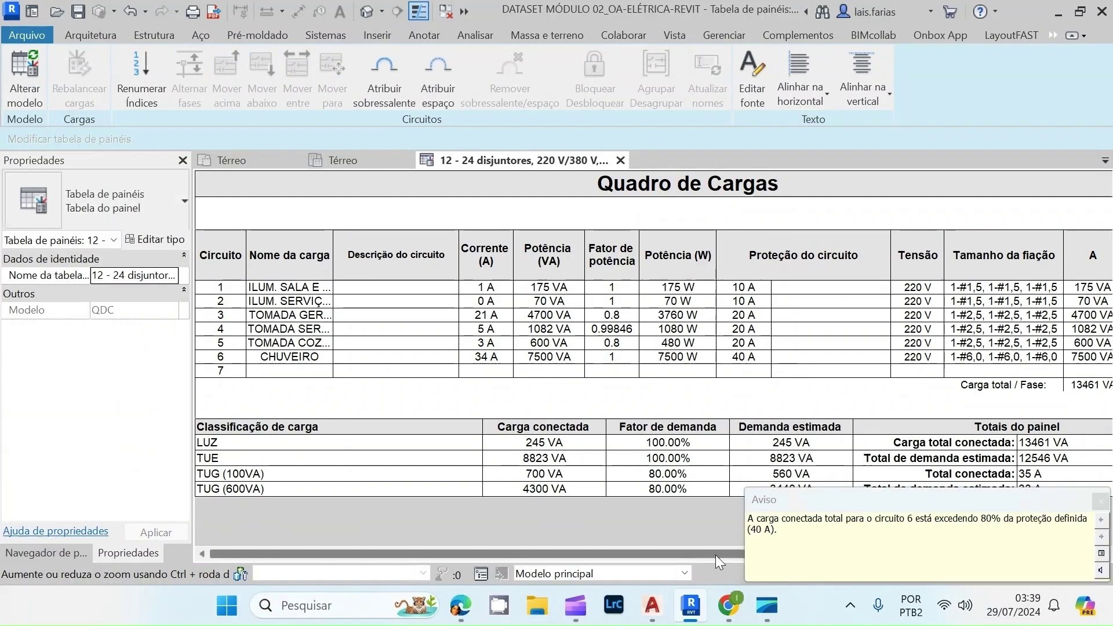
pyautogui.moveTo(718, 610)
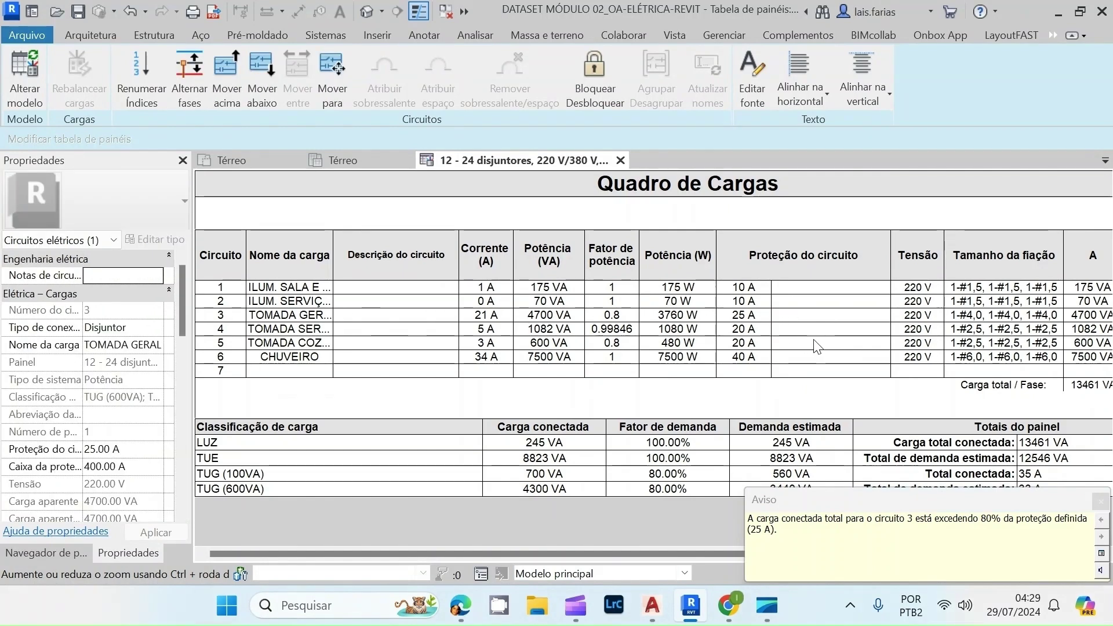
# - Set the circuit protection of circuit 4 to 10 A and open the protection value of circuit 5 for editing
pyautogui.click(736, 328)
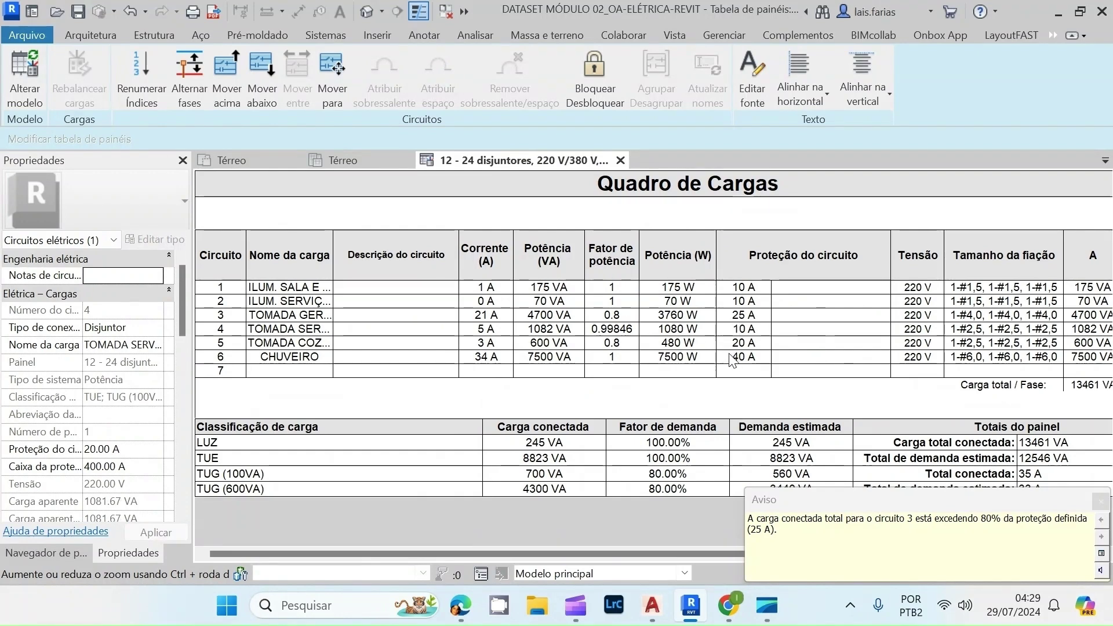
pyautogui.click(736, 344)
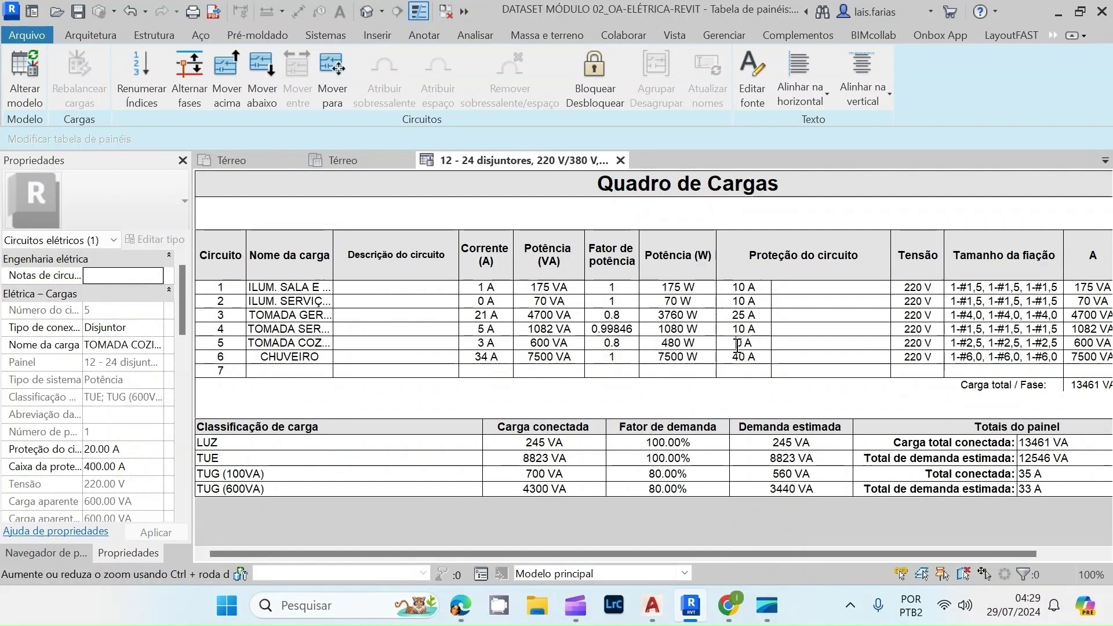
pyautogui.click(301, 373)
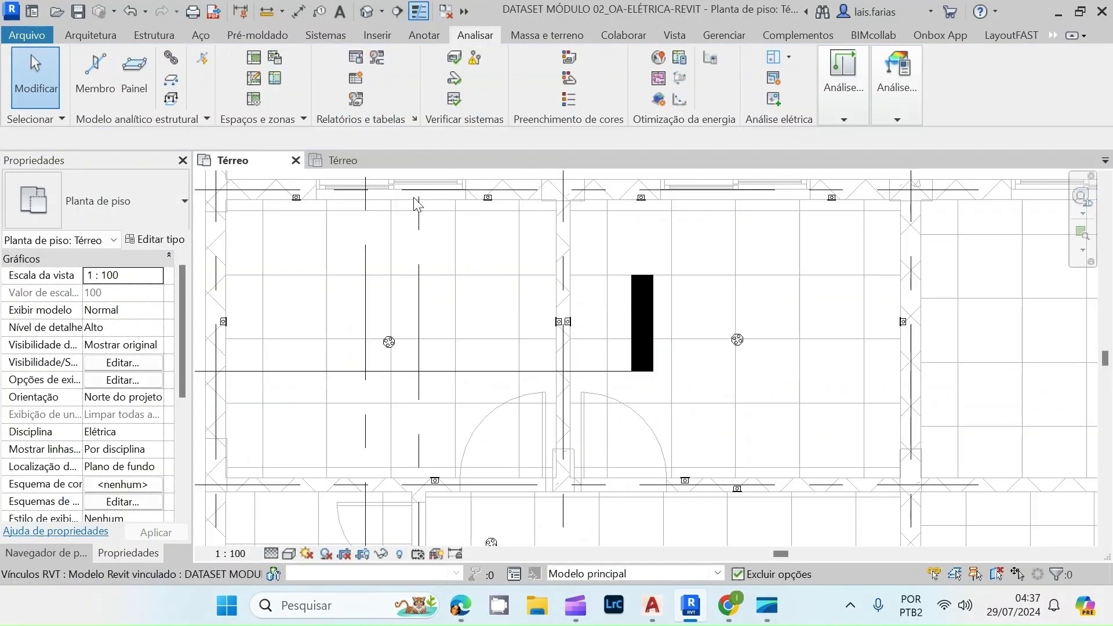
# - Set the detail level of the Térreo floor plan to Alto
pyautogui.scroll(-2, 447, 216)
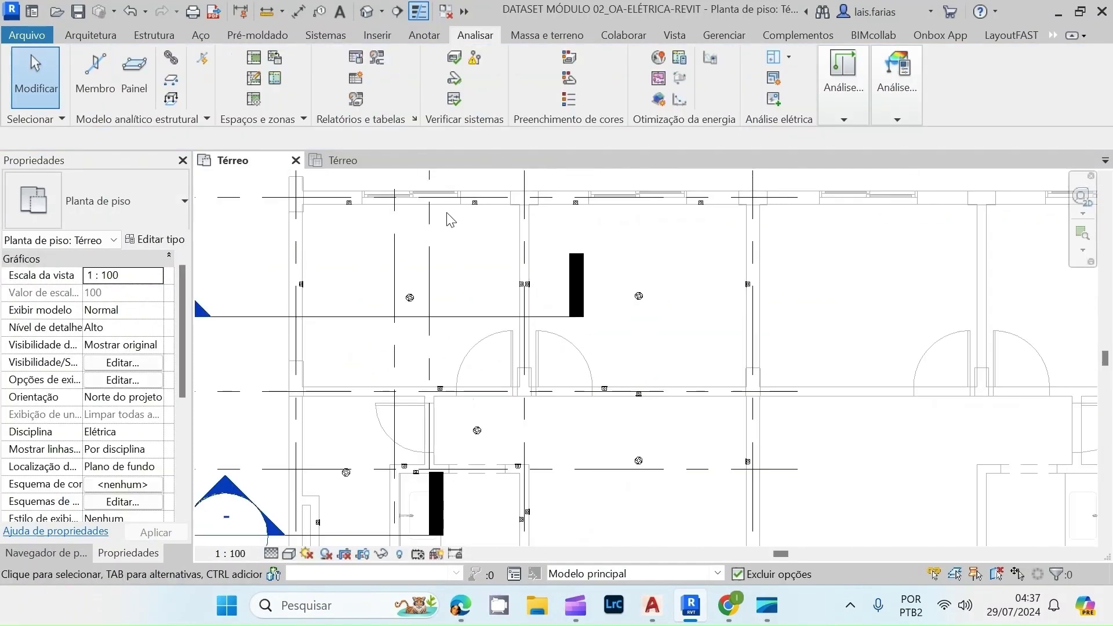
pyautogui.click(272, 554)
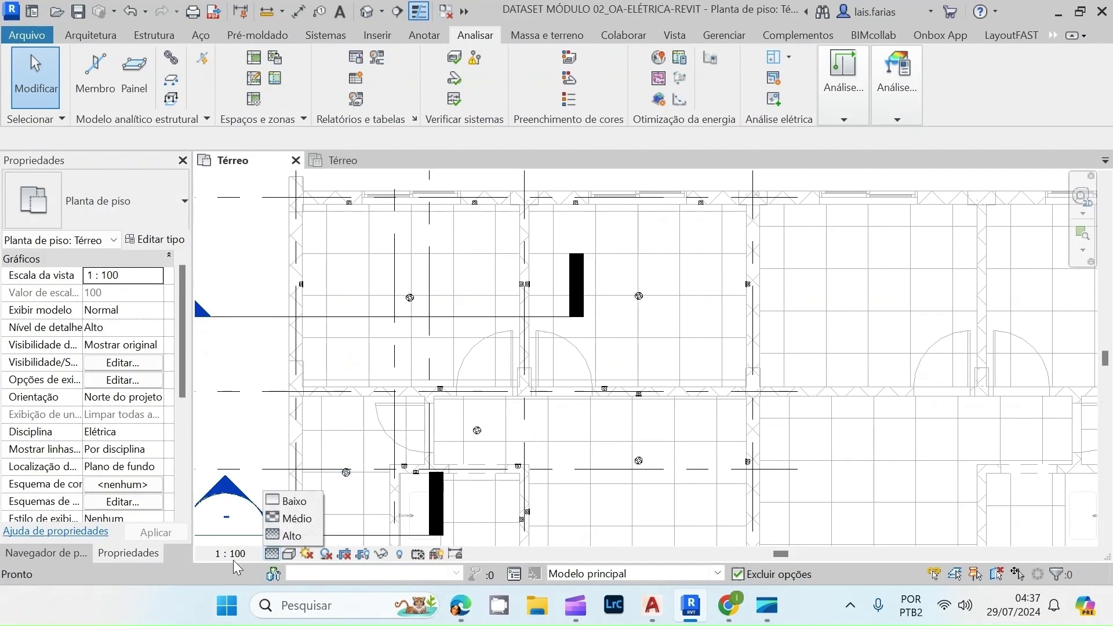
pyautogui.click(279, 536)
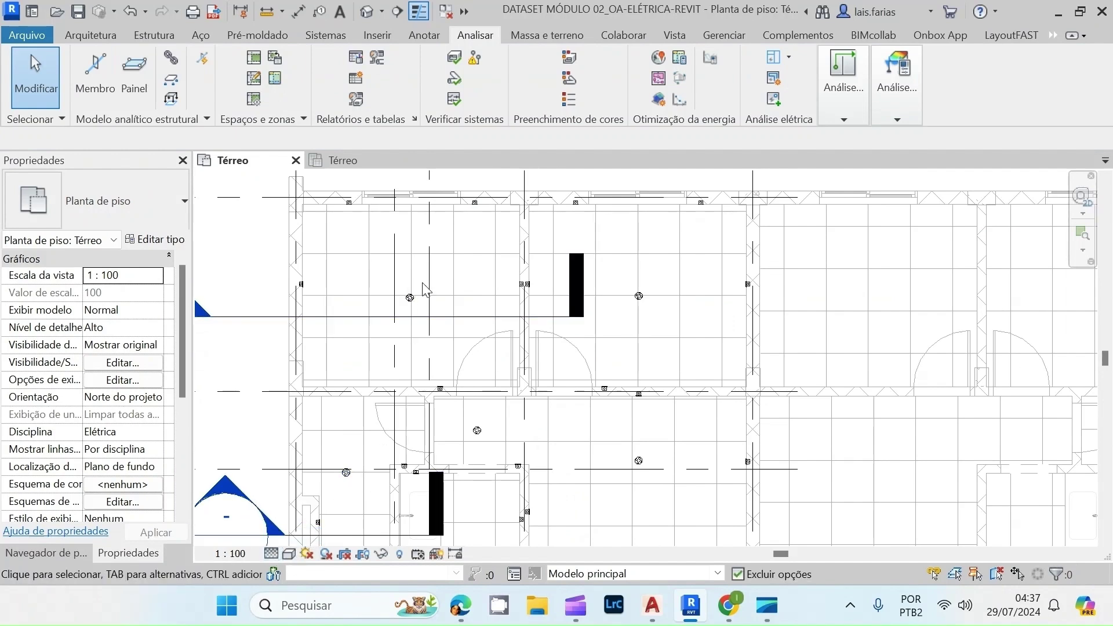
# - Align the octagonal ceiling box in the upper-left room horizontally with the ceiling box in the adjacent room to its right
pyautogui.scroll(1, 425, 283)
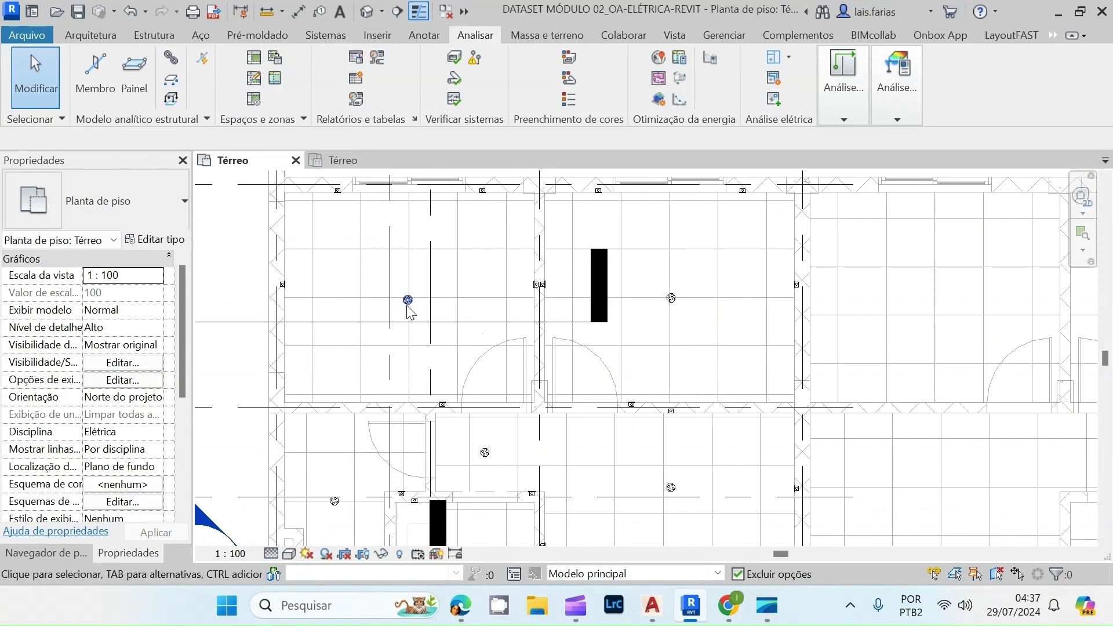
pyautogui.scroll(3, 409, 304)
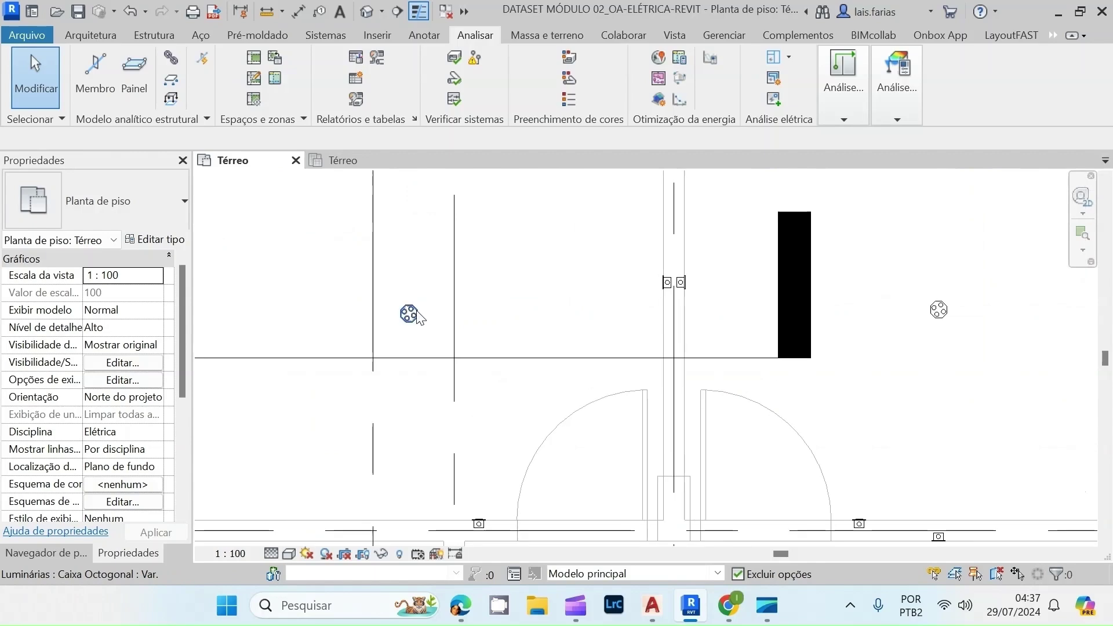
pyautogui.scroll(-2, 369, 313)
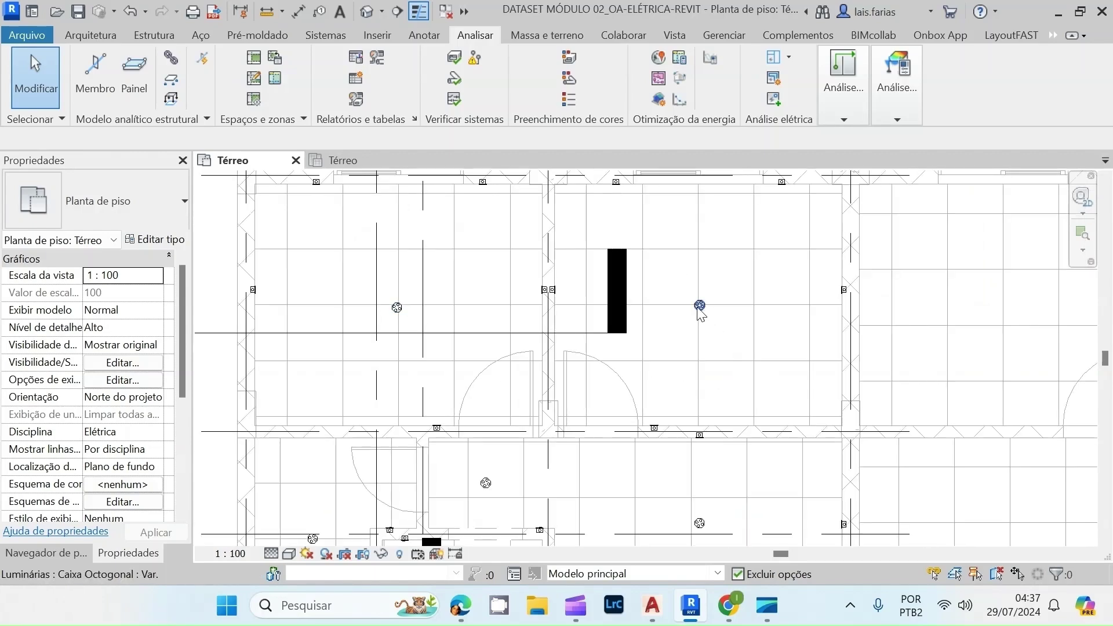
pyautogui.scroll(-2, 651, 286)
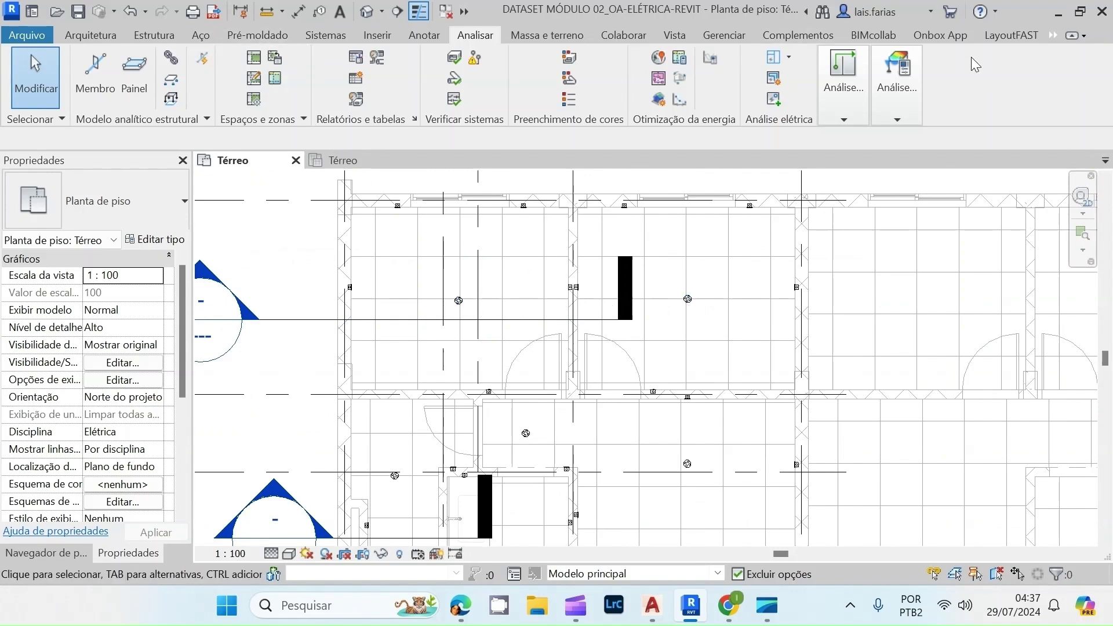
pyautogui.click(1053, 36)
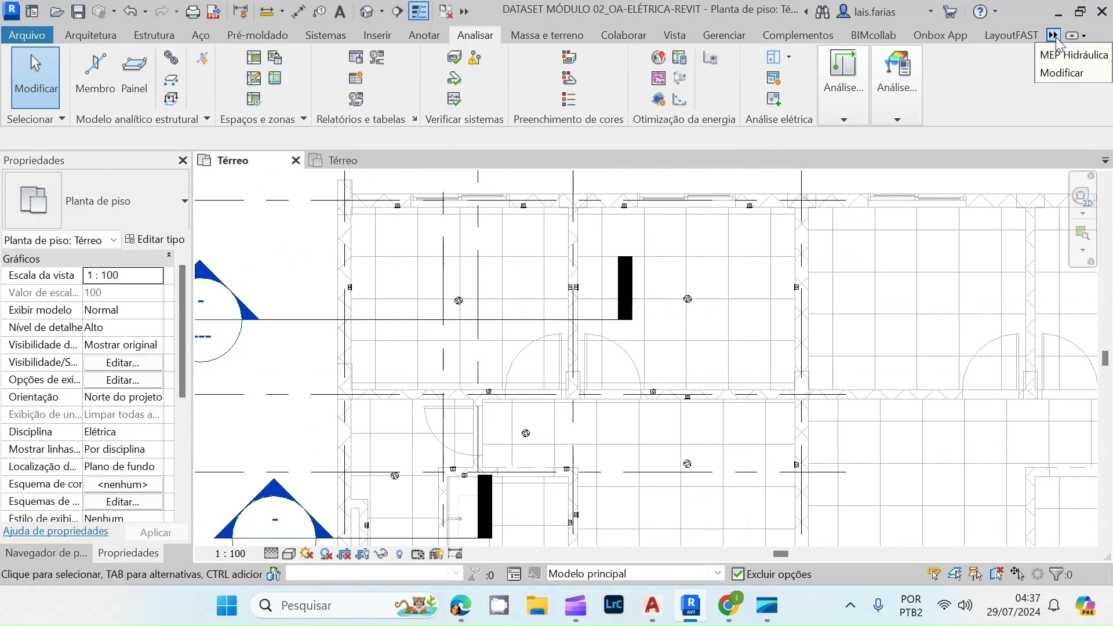
pyautogui.click(1056, 72)
pyautogui.click(444, 63)
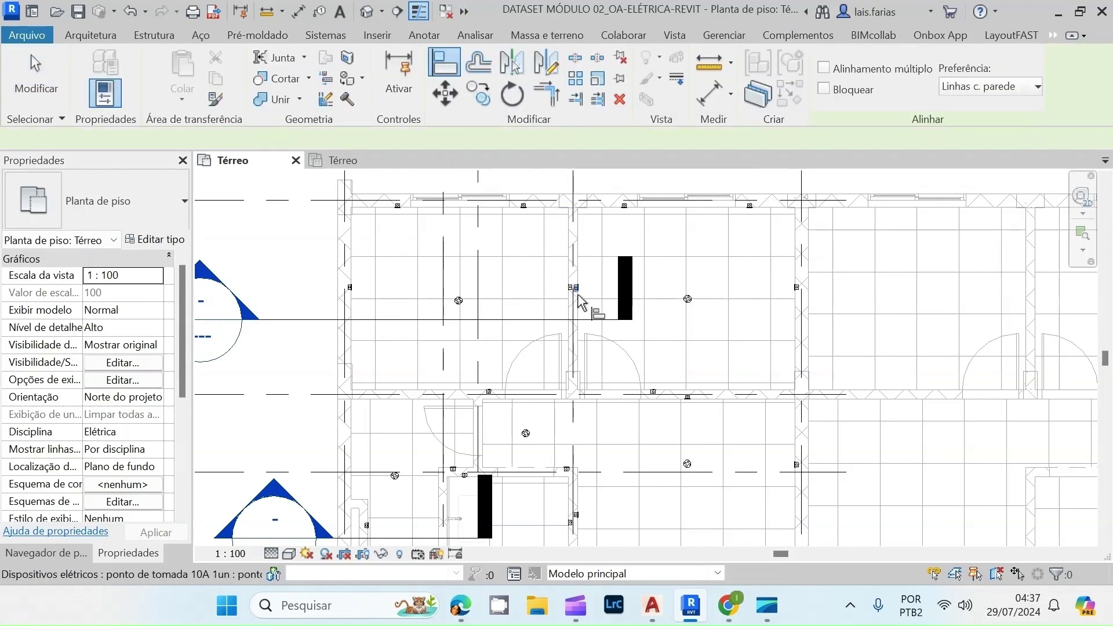
pyautogui.scroll(2, 580, 296)
pyautogui.scroll(6, 724, 304)
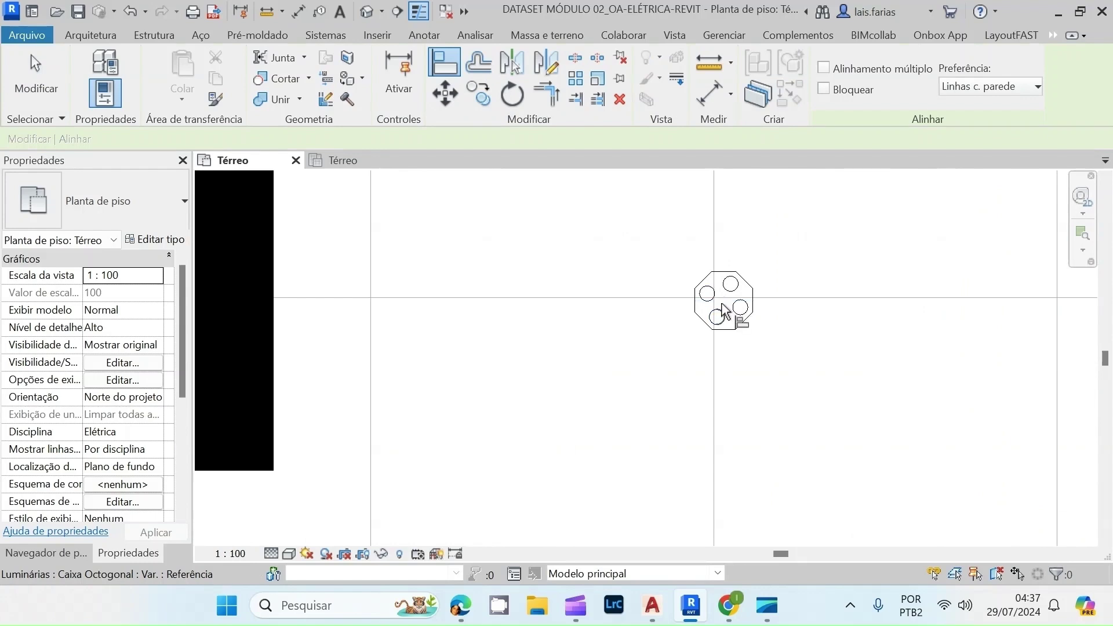
pyautogui.scroll(-6, 724, 307)
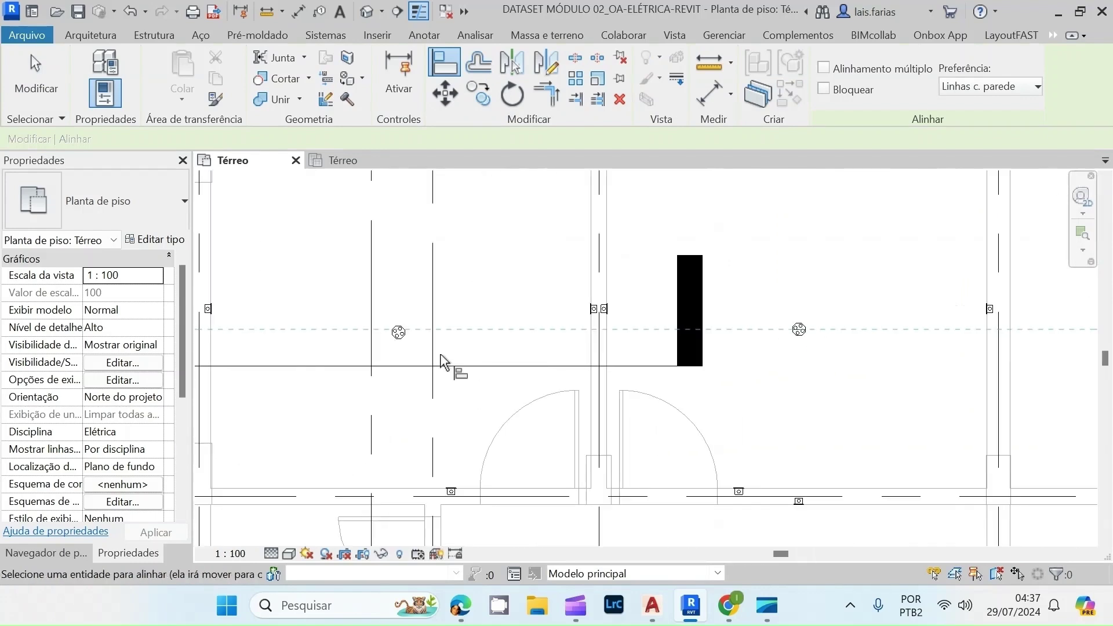
pyautogui.scroll(4, 398, 333)
pyautogui.click(398, 334)
pyautogui.scroll(-2, 355, 290)
pyautogui.scroll(-6, 354, 285)
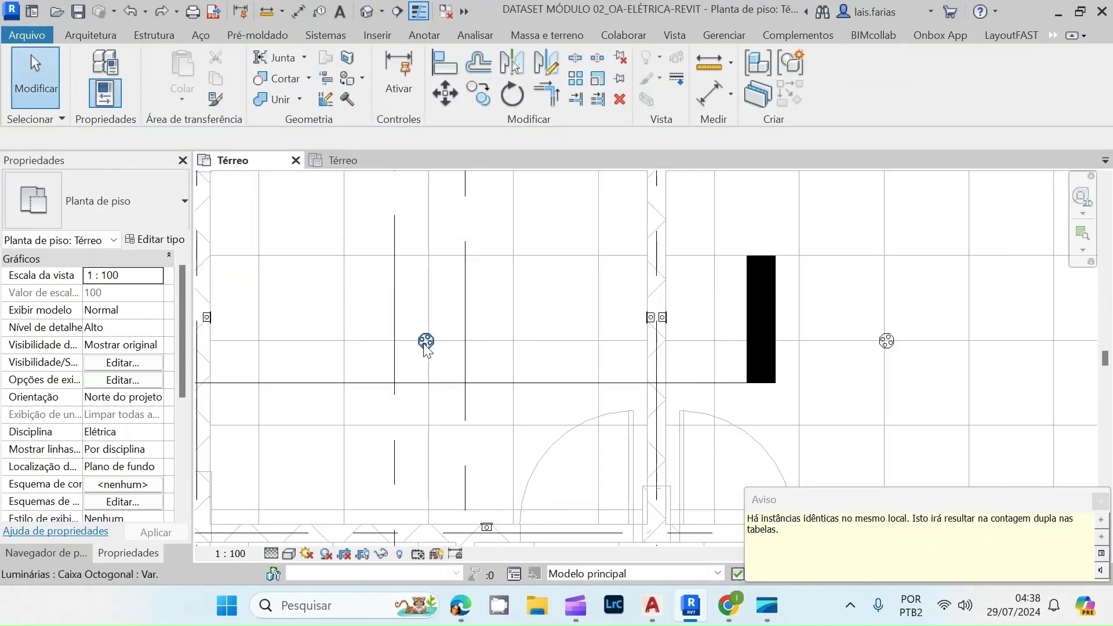
pyautogui.hotkey('ctrl', 'z')
# - Draw a 27 mm conduit from the right connector of the upper-left room's ceiling box to the adjacent room's ceiling box
pyautogui.click(429, 342)
pyautogui.scroll(5, 455, 333)
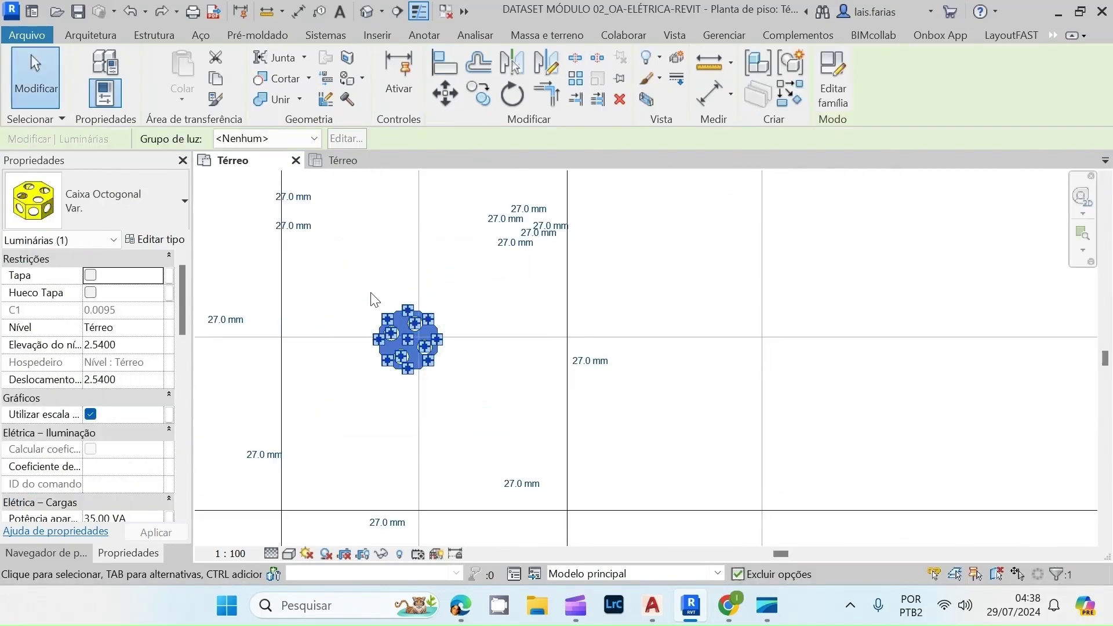
pyautogui.click(465, 392)
pyautogui.click(377, 342)
pyautogui.scroll(2, 452, 339)
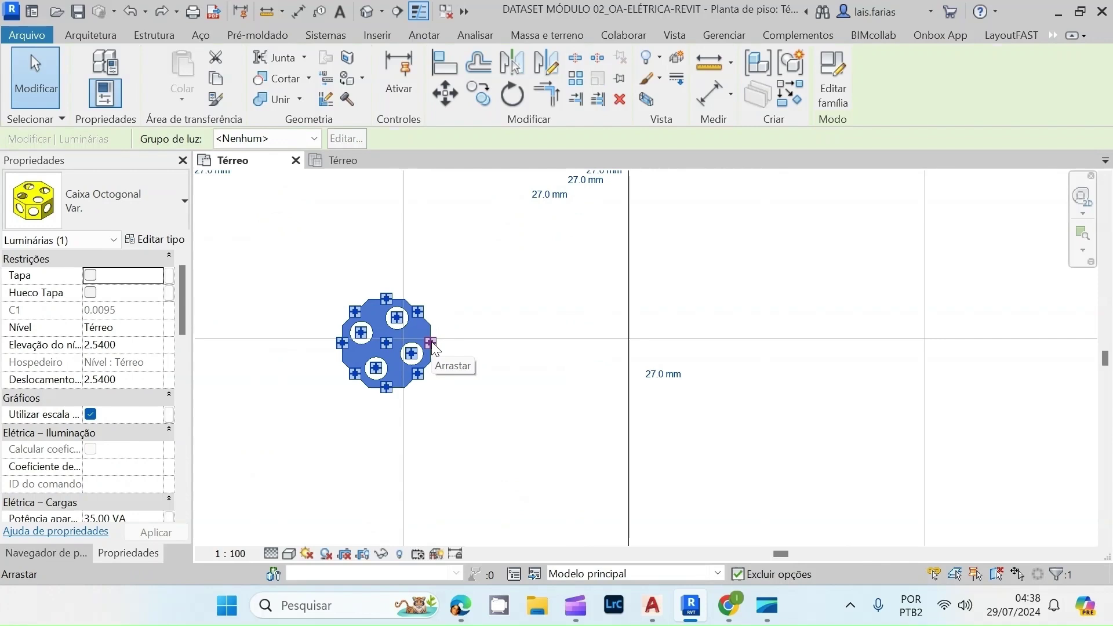
pyautogui.rightClick(433, 347)
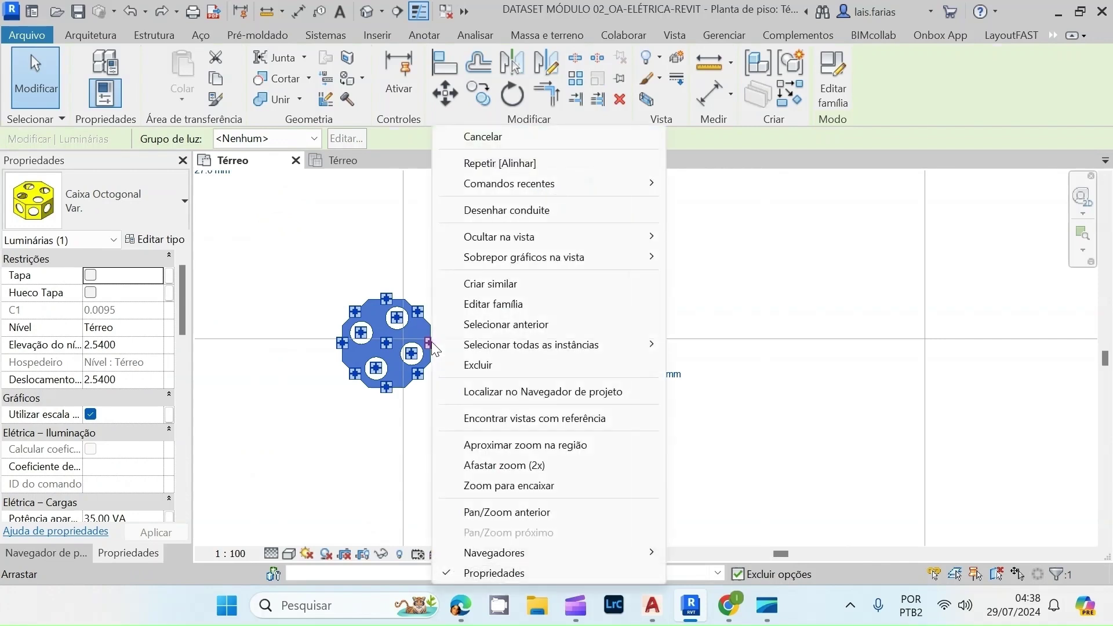
pyautogui.click(522, 210)
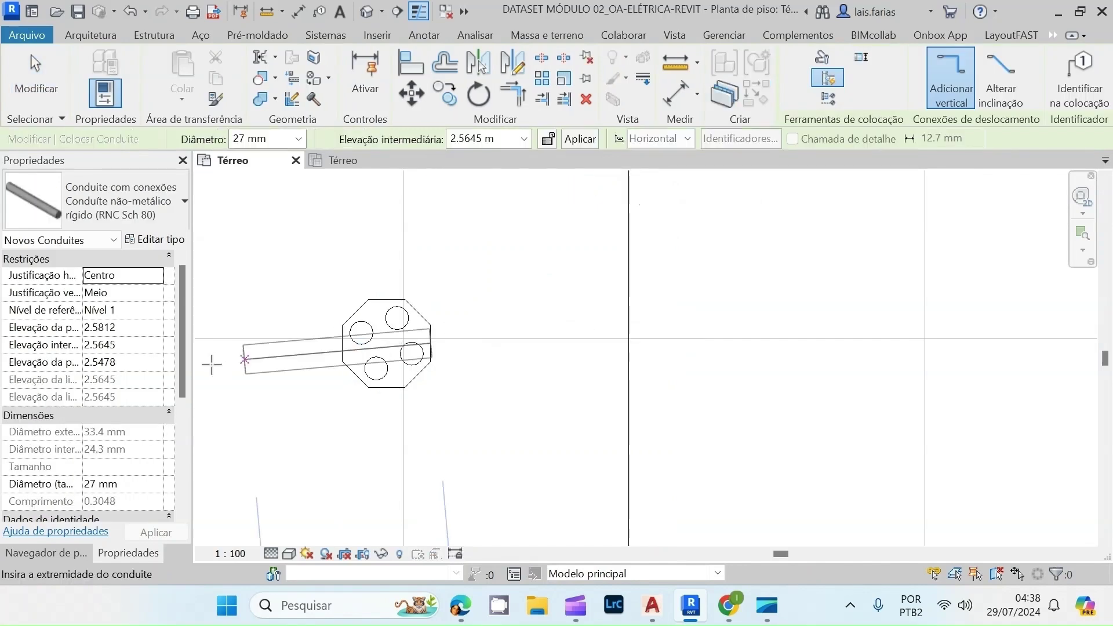
pyautogui.scroll(-5, 215, 363)
pyautogui.scroll(8, 640, 363)
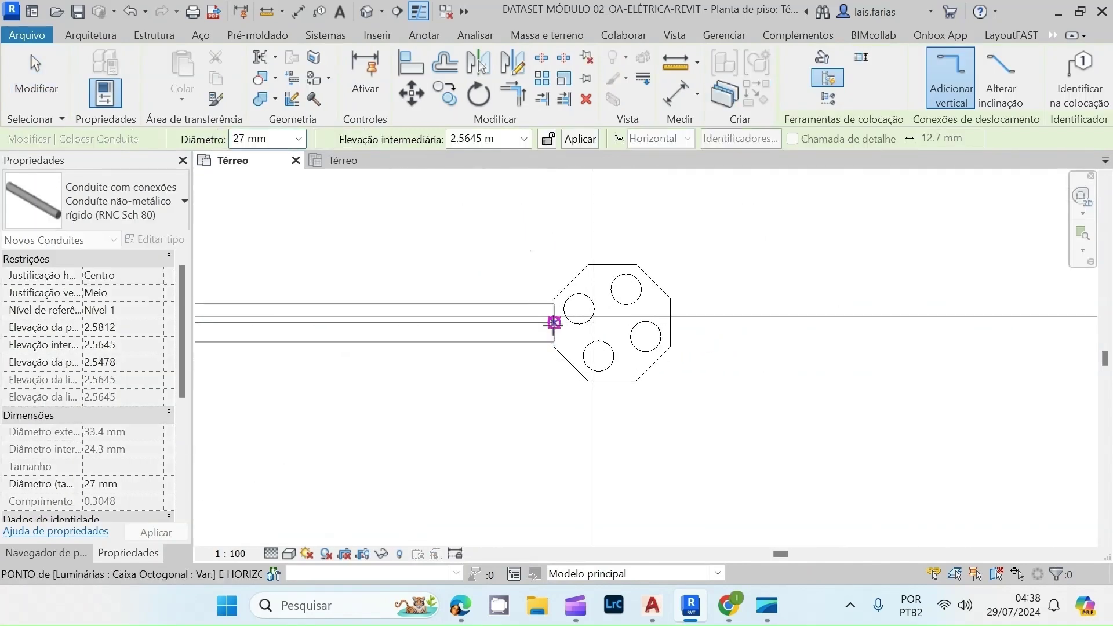
pyautogui.click(553, 323)
pyautogui.scroll(-4, 615, 264)
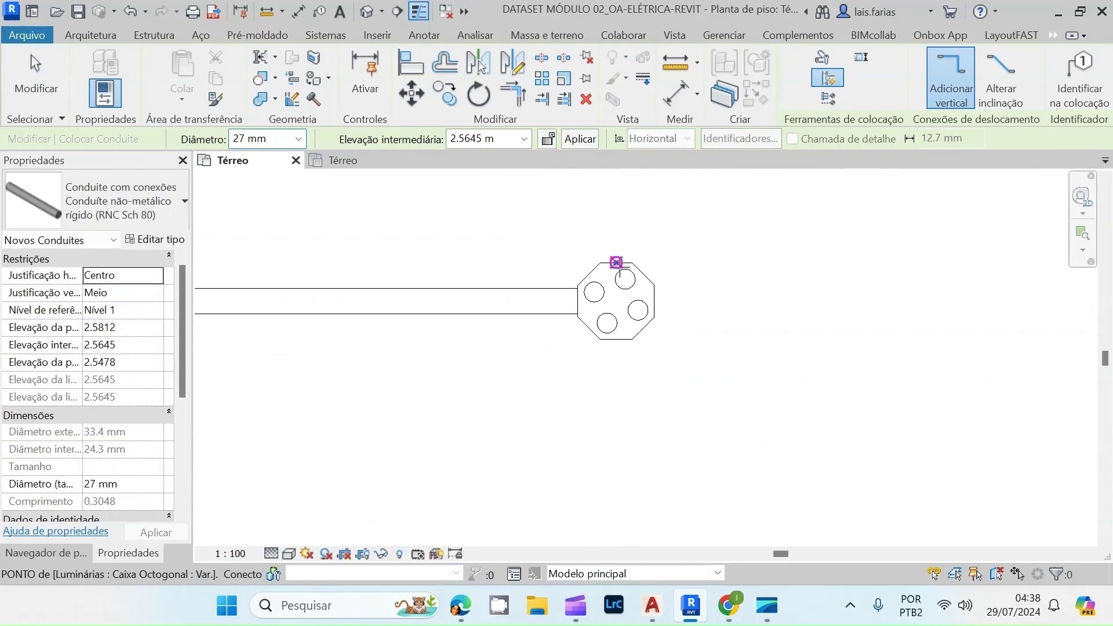
# - Draw a 27 mm conduit from the bottom of the upper-right room's ceiling box straight down to the first ceiling box in the room below
pyautogui.scroll(-3, 616, 267)
pyautogui.scroll(6, 656, 269)
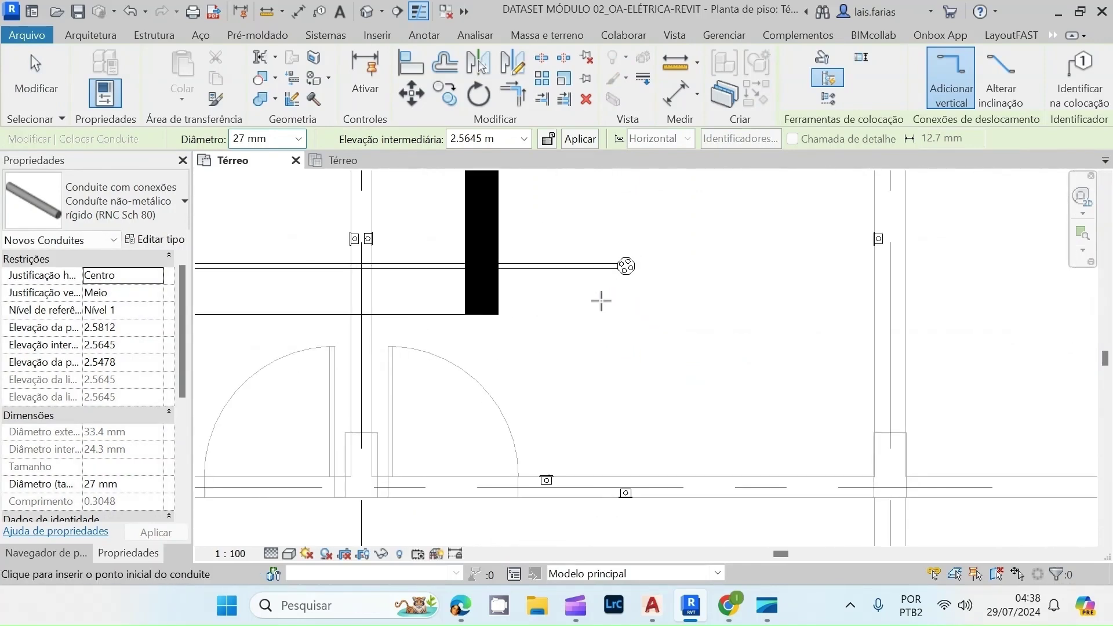
pyautogui.scroll(5, 614, 272)
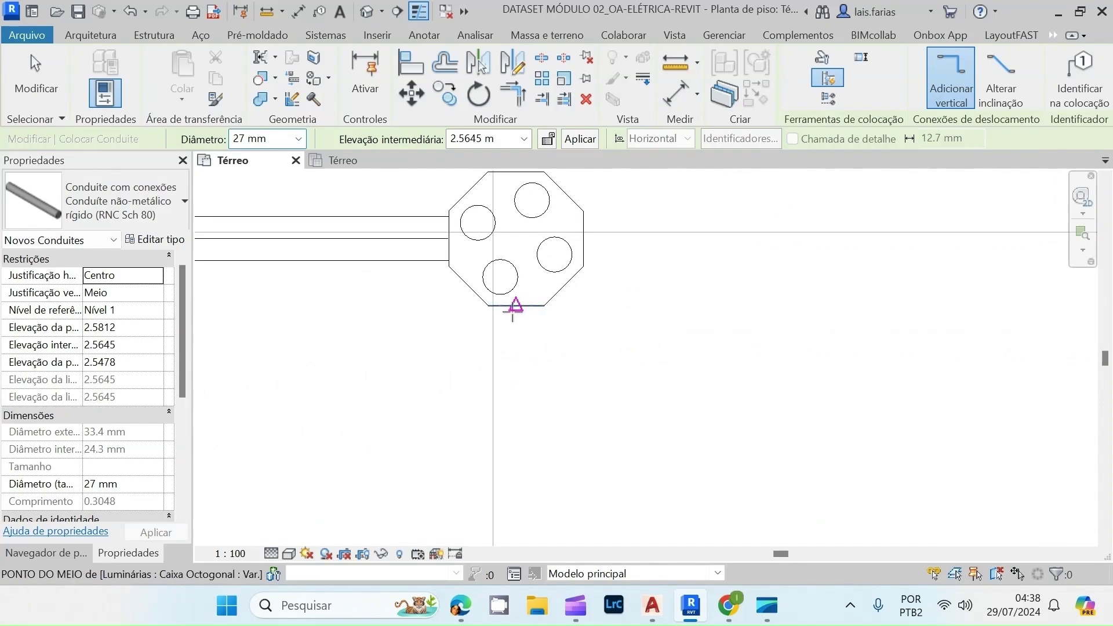
pyautogui.click(516, 306)
pyautogui.scroll(-5, 530, 240)
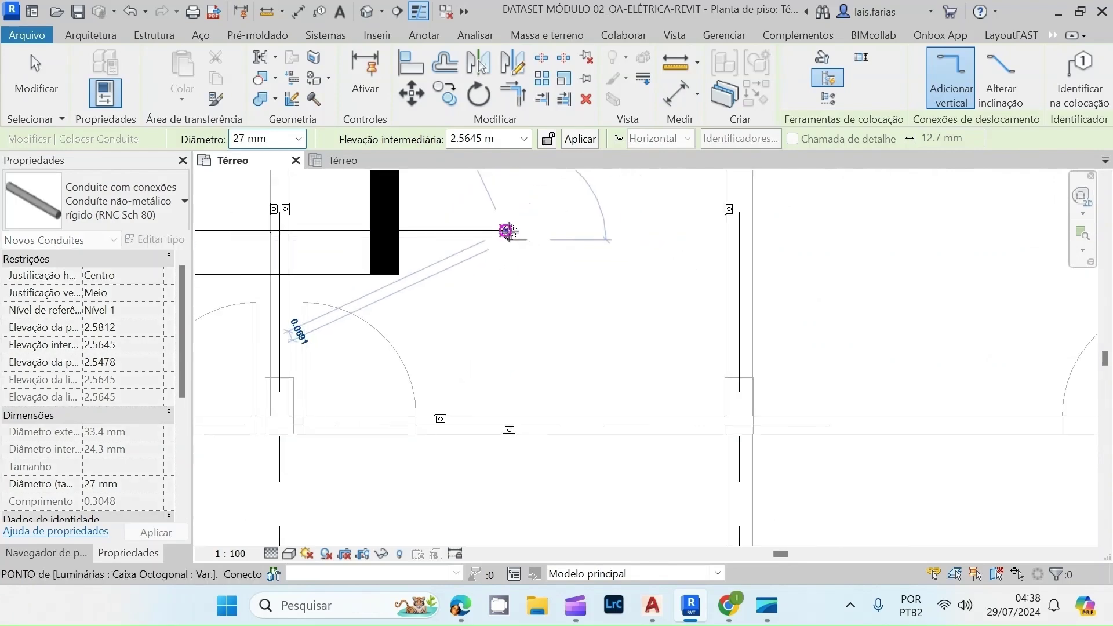
pyautogui.scroll(8, 508, 231)
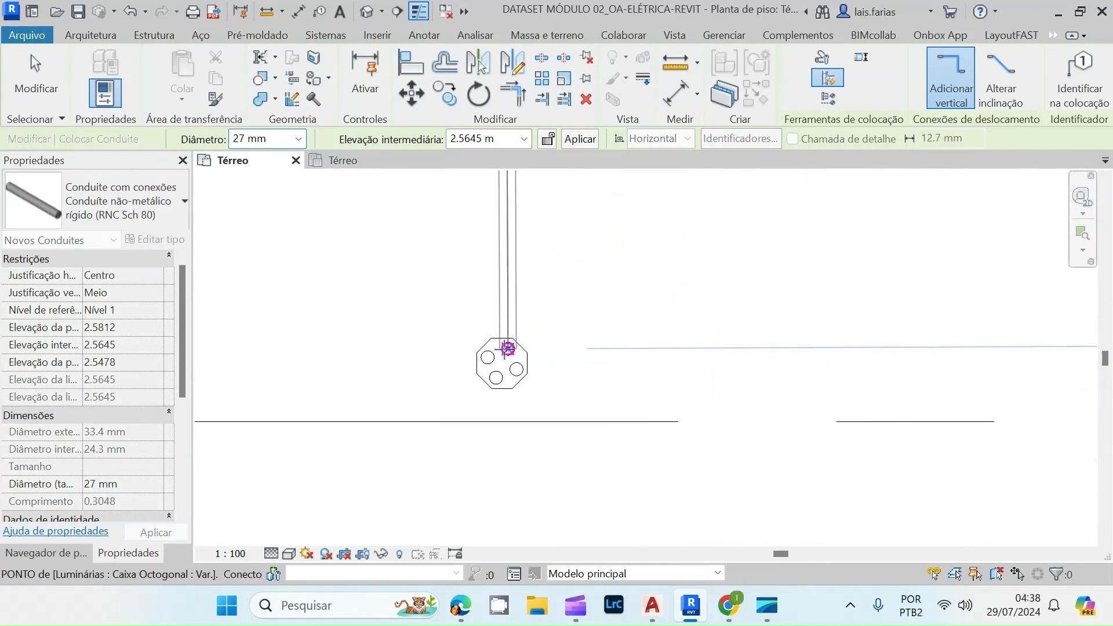
pyautogui.scroll(2, 503, 329)
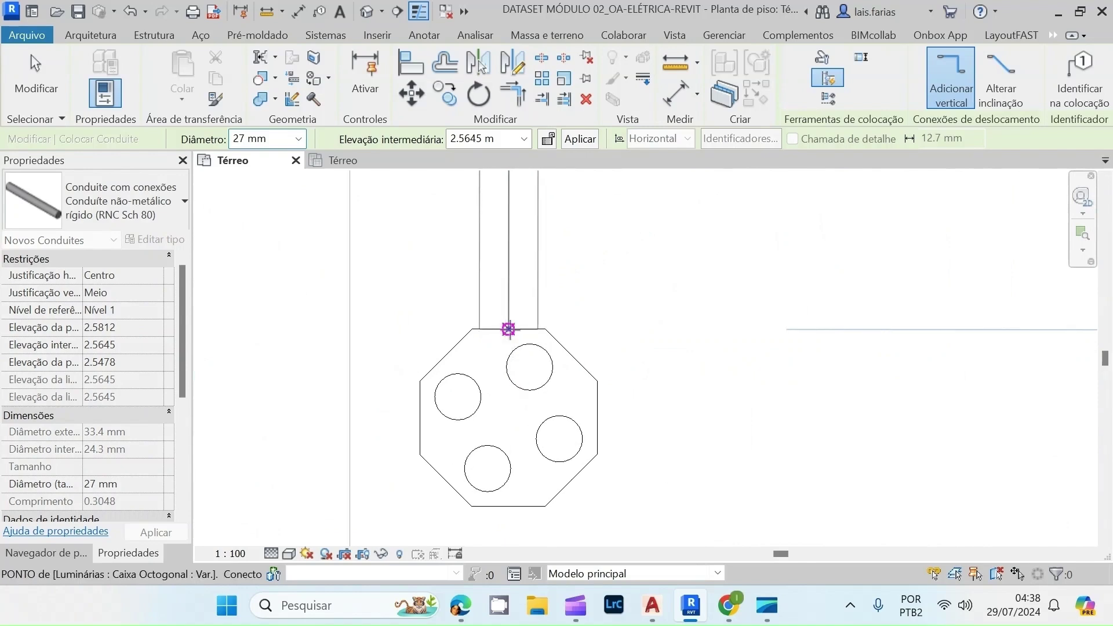
pyautogui.click(508, 333)
# - Draw a 27 mm conduit between the two ceiling boxes of the large lower room, then finish the conduit command
pyautogui.scroll(-3, 499, 249)
pyautogui.scroll(3, 510, 324)
pyautogui.click(509, 320)
pyautogui.scroll(-5, 509, 249)
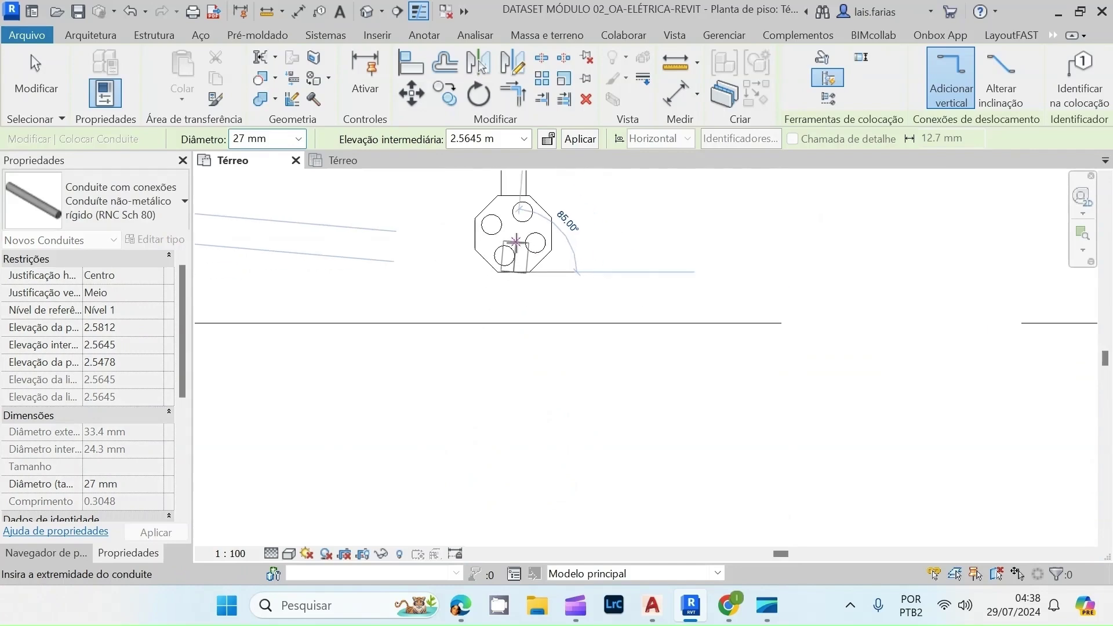
pyautogui.scroll(-2, 516, 243)
pyautogui.scroll(5, 505, 382)
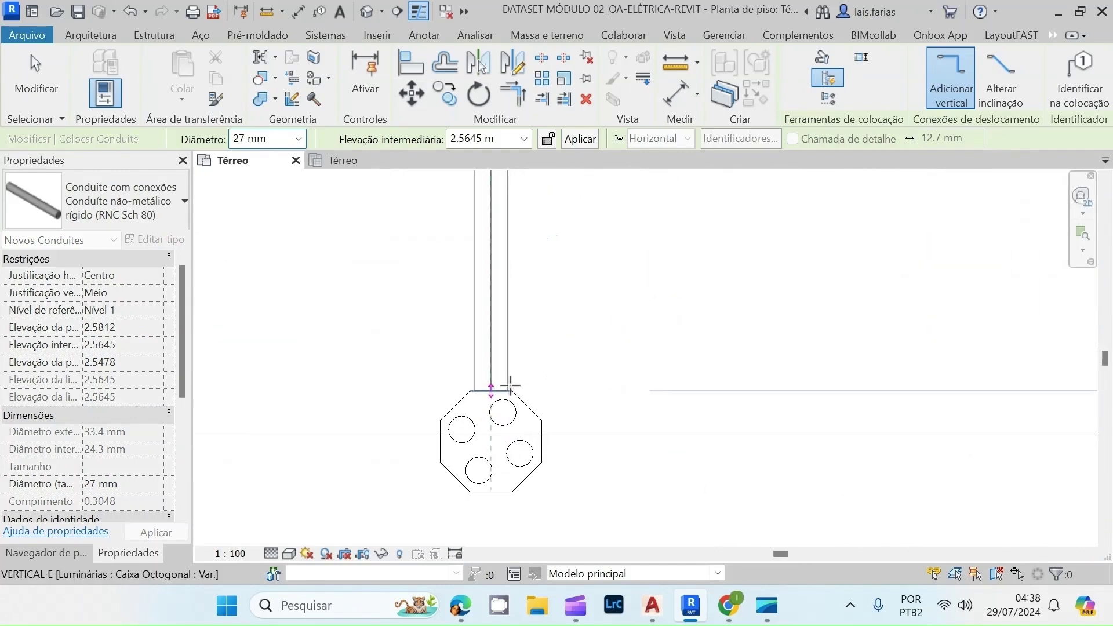
pyautogui.click(490, 391)
pyautogui.scroll(-4, 675, 418)
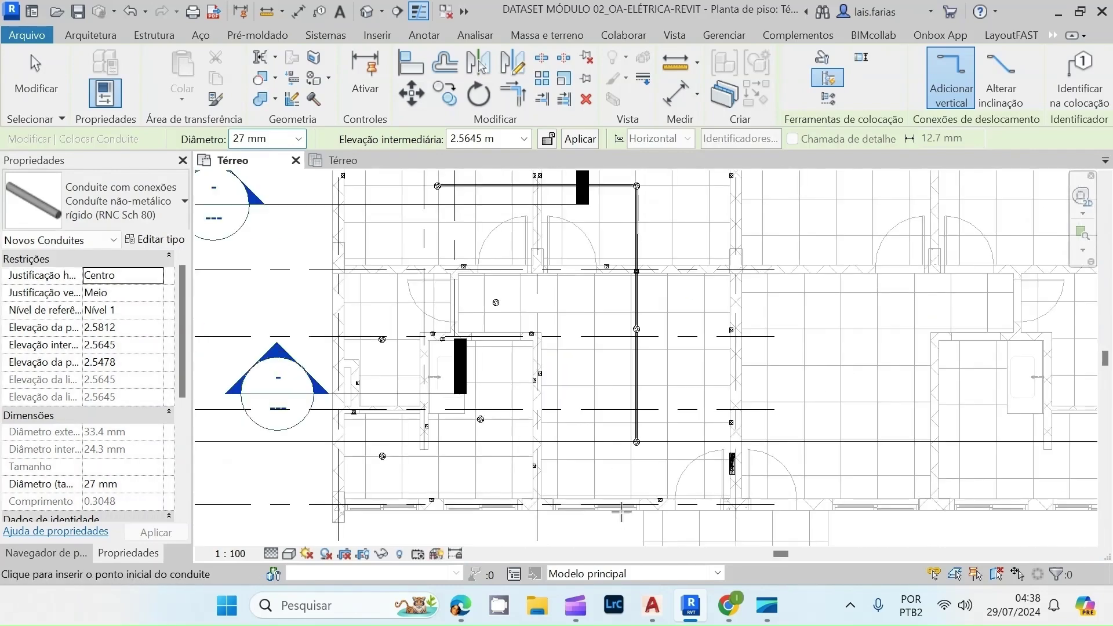
pyautogui.press('Escape')
pyautogui.press('Escape')
# - Draw a 27 mm conduit from the left connector of the large room's lower ceiling box to the ceiling box beside the sink counter
pyautogui.scroll(4, 597, 399)
pyautogui.scroll(-3, 681, 294)
pyautogui.scroll(2, 656, 436)
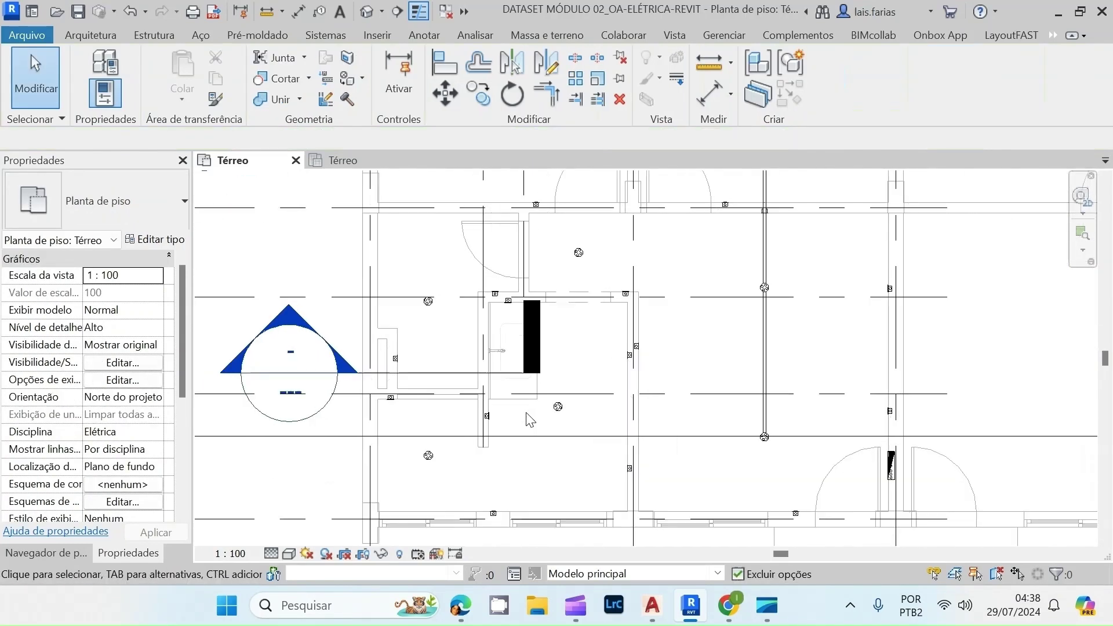
pyautogui.scroll(5, 803, 439)
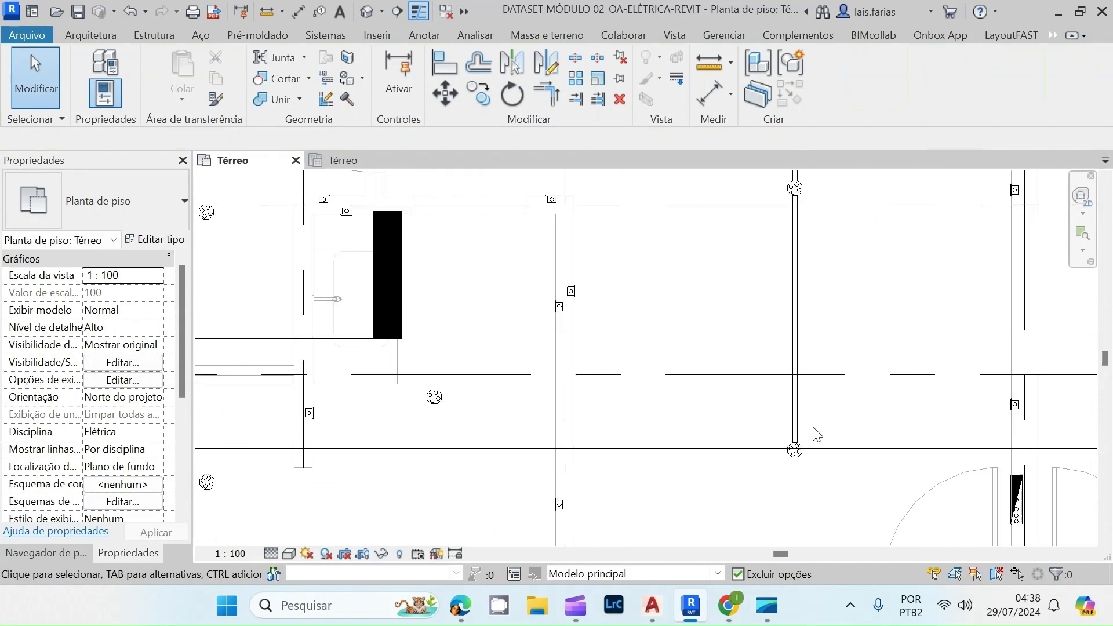
pyautogui.click(796, 442)
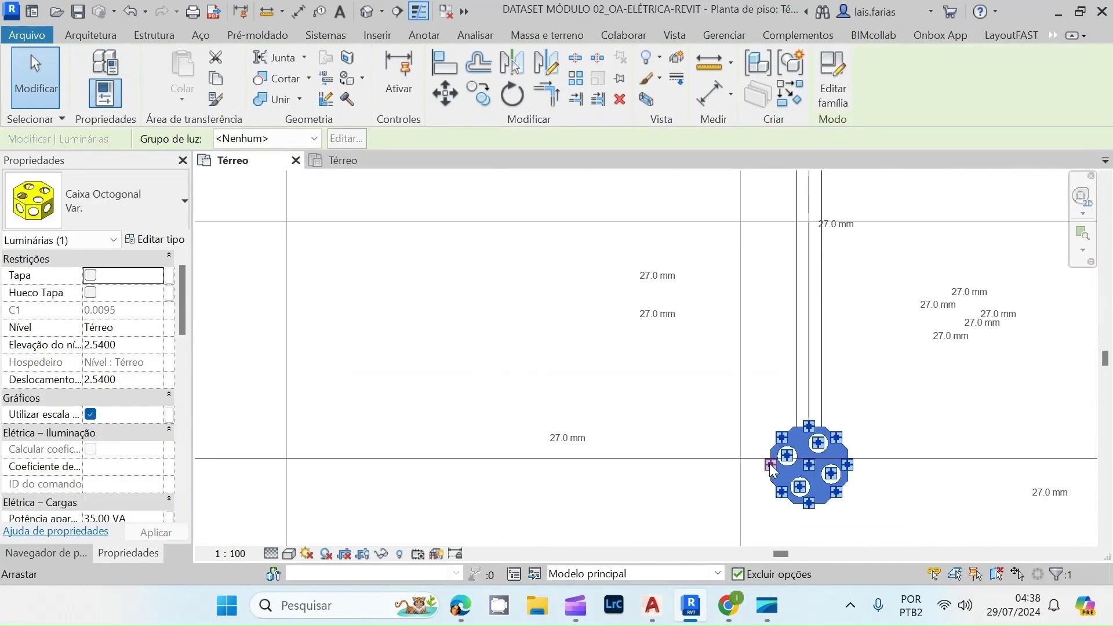
pyautogui.rightClick(765, 474)
pyautogui.click(846, 89)
pyautogui.scroll(-3, 924, 242)
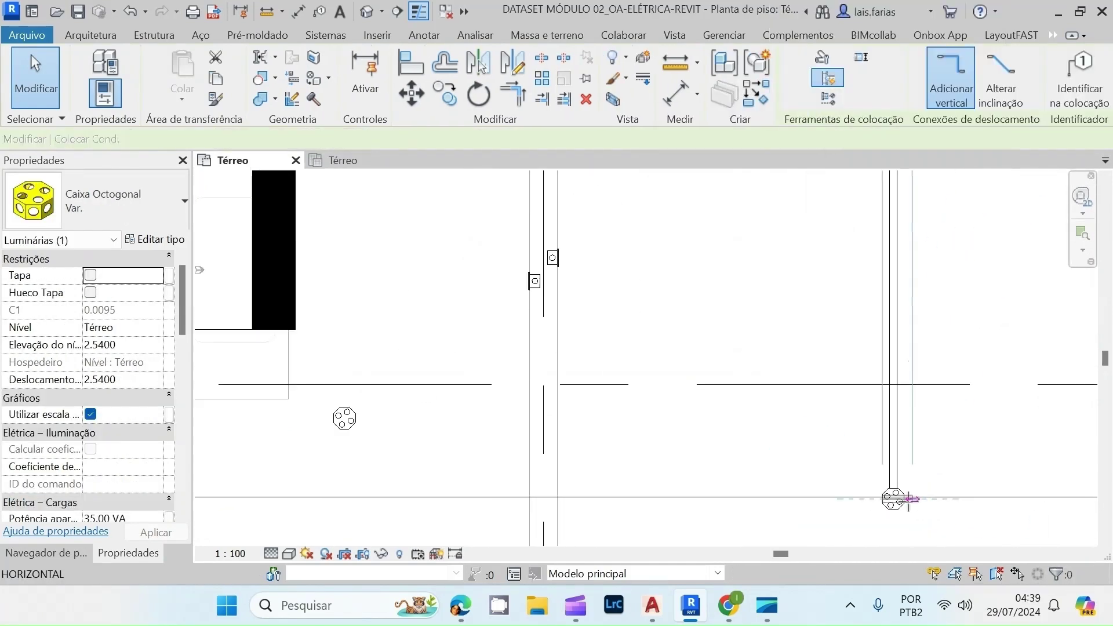
pyautogui.scroll(2, 591, 441)
pyautogui.scroll(1, 625, 455)
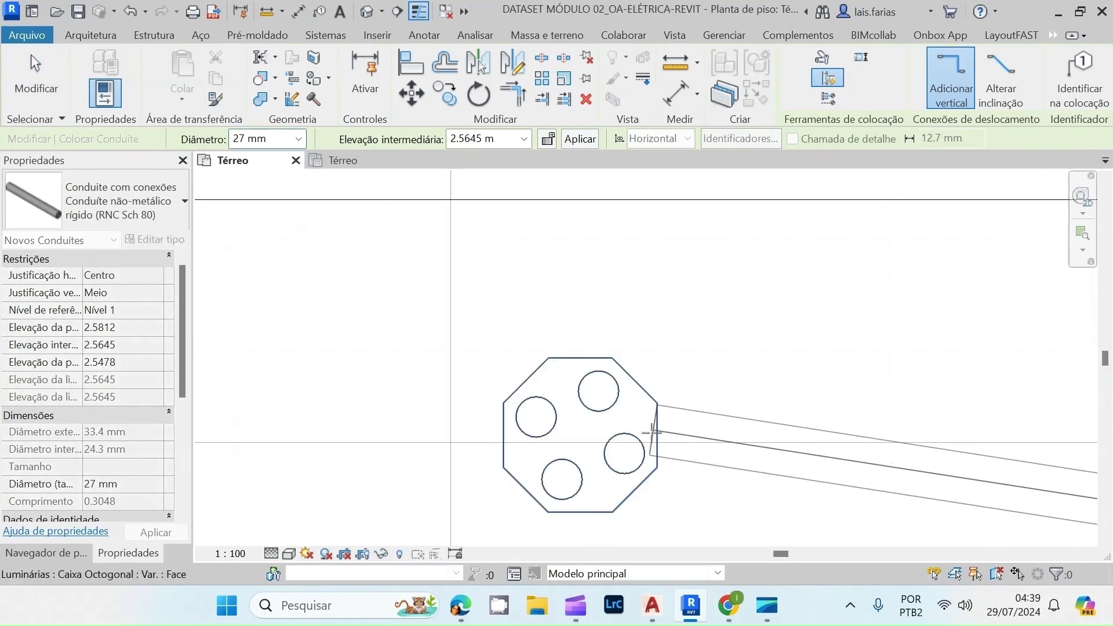
pyautogui.click(626, 454)
pyautogui.scroll(-4, 638, 440)
pyautogui.scroll(-3, 626, 443)
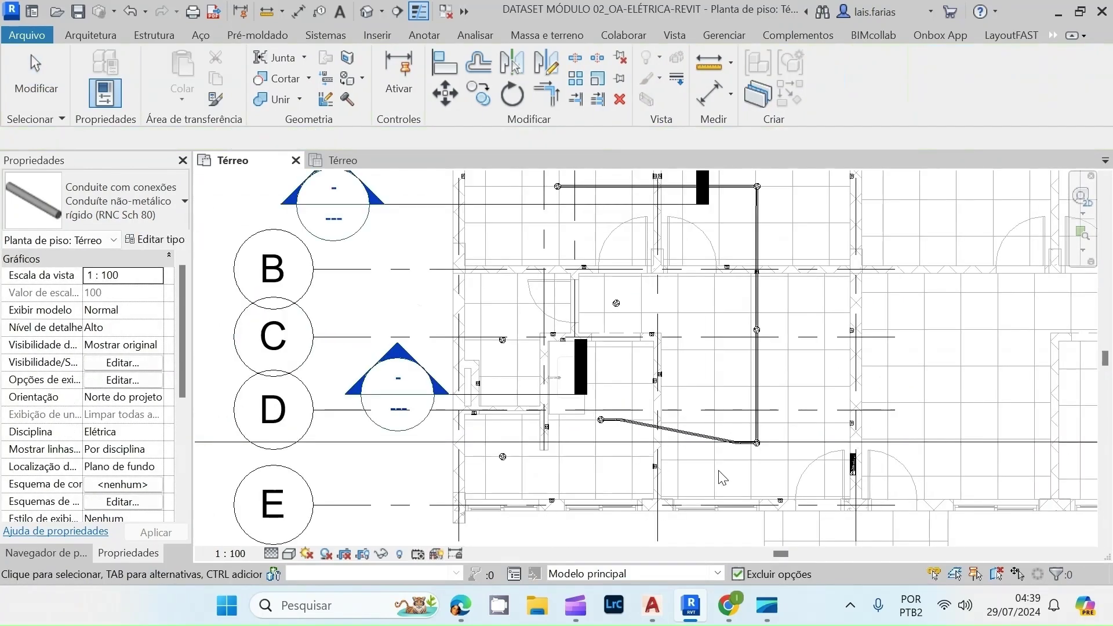
# - Draw a 27 mm conduit from the lower-left connector of the ceiling box beside the sink counter to the lower-left room's ceiling box
pyautogui.press('Escape')
pyautogui.press('Escape')
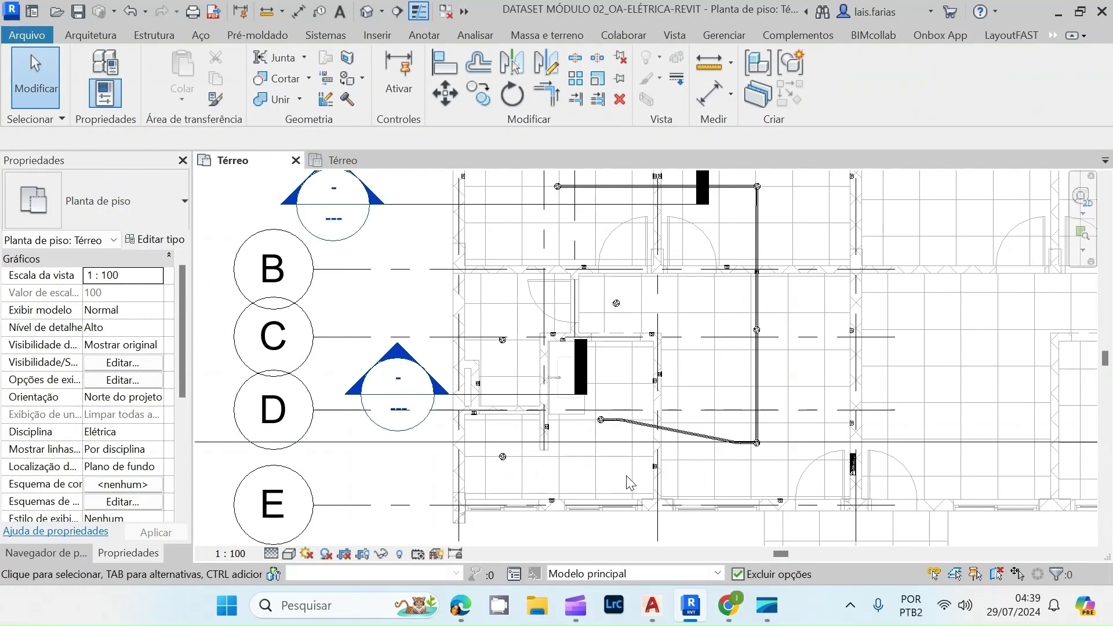
pyautogui.scroll(3, 586, 434)
pyautogui.click(645, 394)
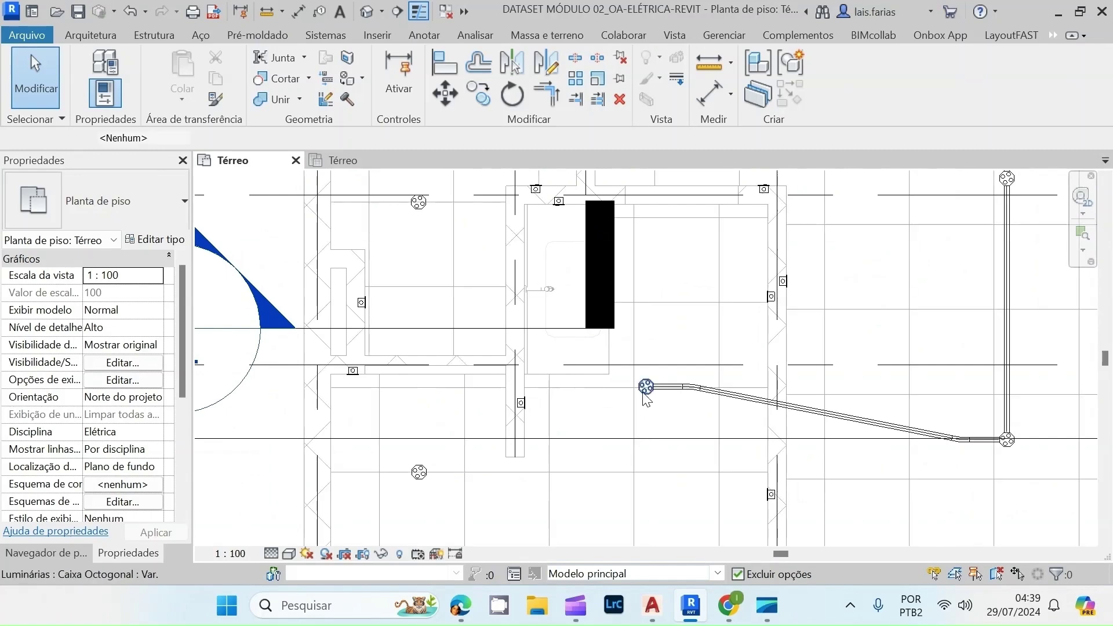
pyautogui.scroll(3, 612, 420)
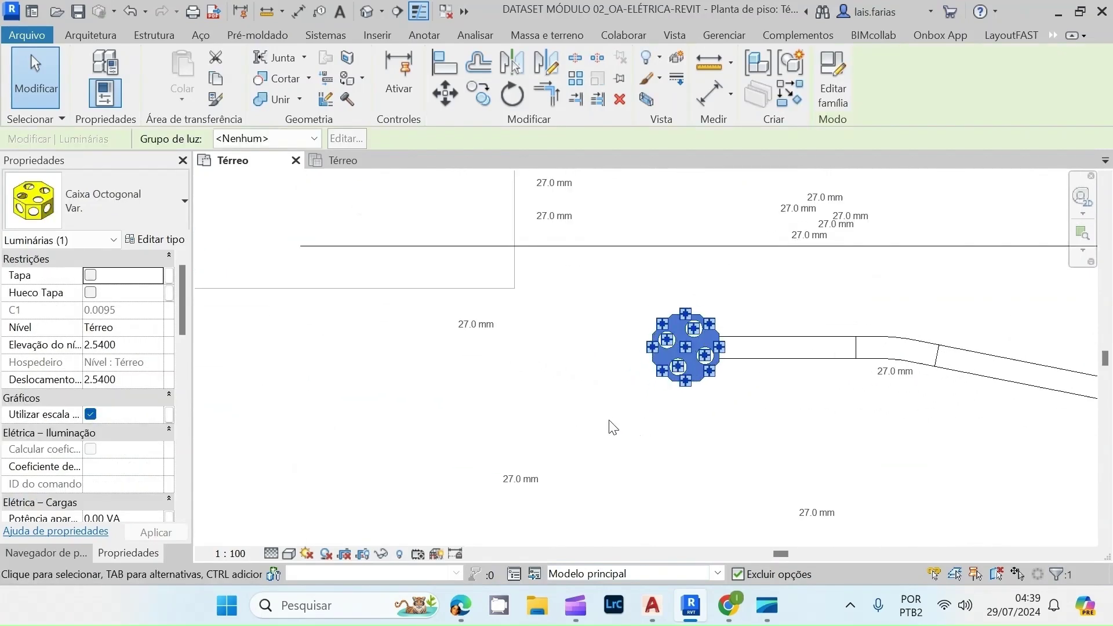
pyautogui.rightClick(660, 377)
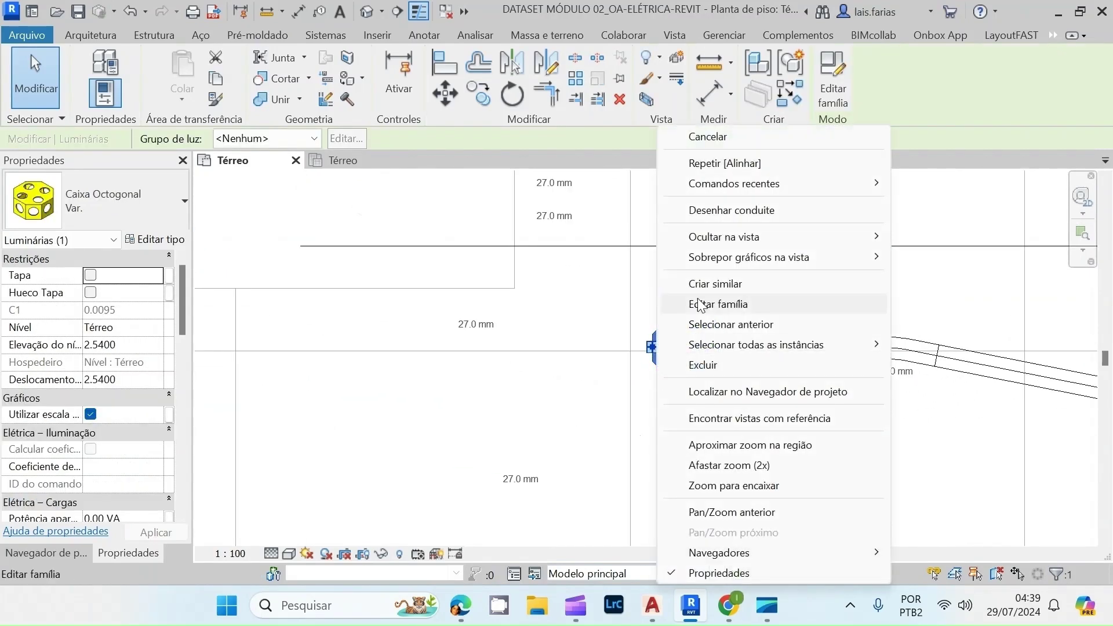
pyautogui.click(719, 213)
pyautogui.scroll(-5, 689, 275)
pyautogui.scroll(1, 534, 369)
pyautogui.scroll(5, 541, 364)
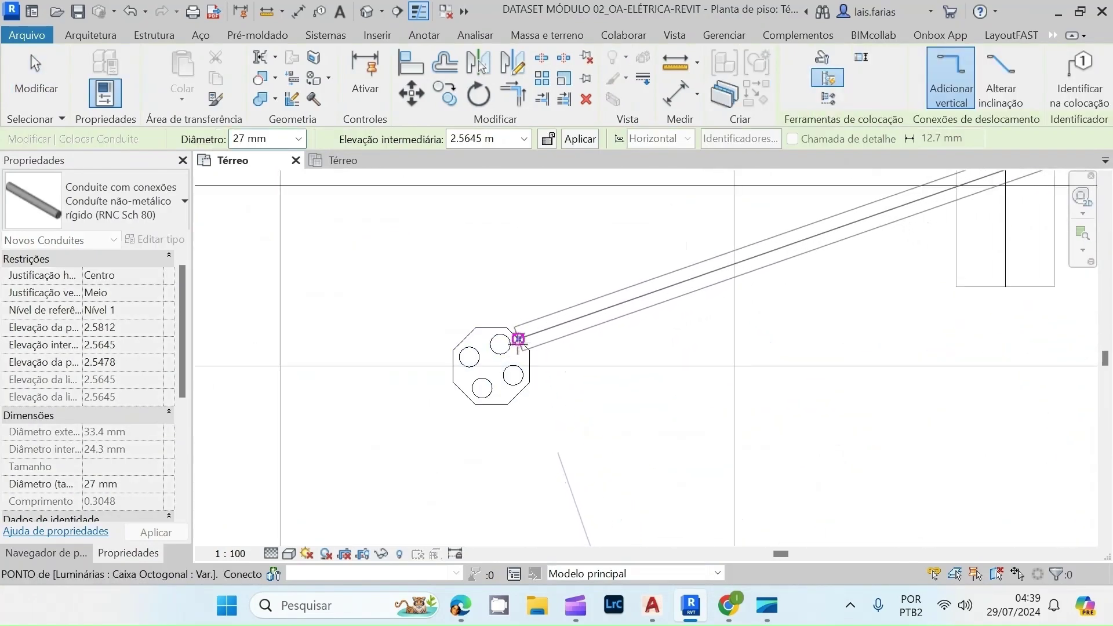
pyautogui.click(517, 339)
pyautogui.scroll(-8, 519, 347)
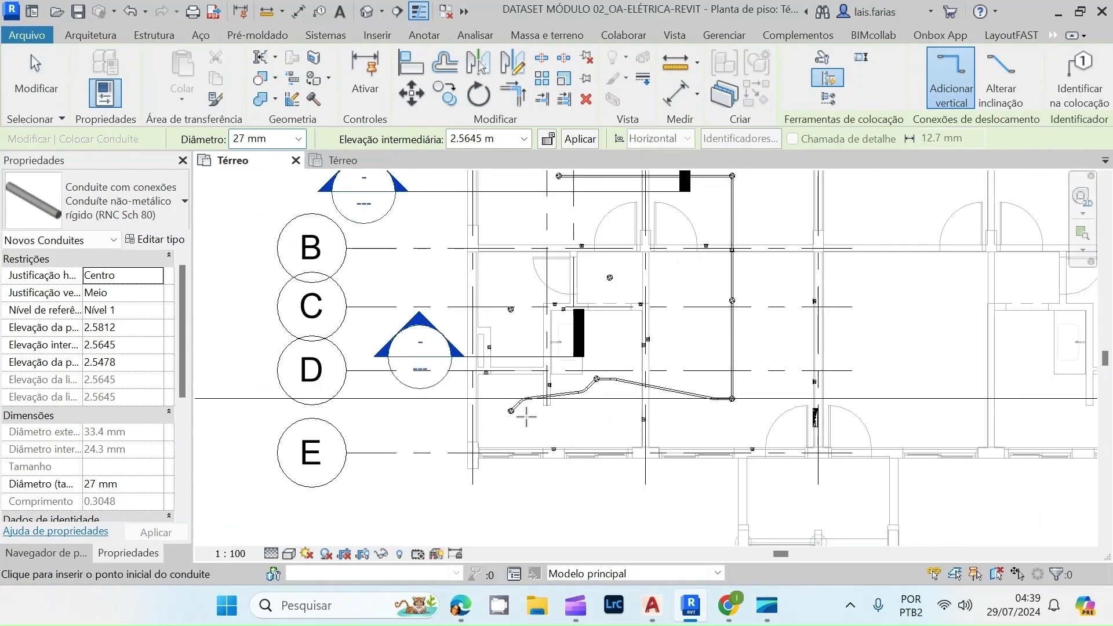
pyautogui.press('Escape')
pyautogui.press('Escape')
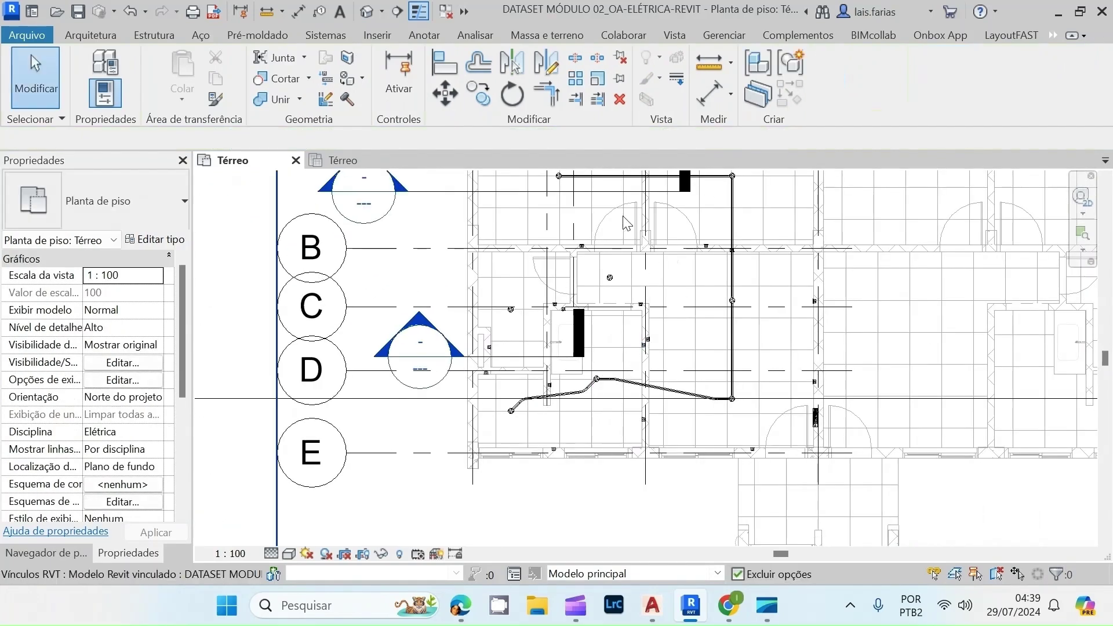
# - Draw a 27 mm conduit from the bottom of the upper-left room's ceiling box to the switch beside its door, using Conector 2 at 1.253
pyautogui.scroll(-2, 538, 232)
pyautogui.scroll(1, 539, 230)
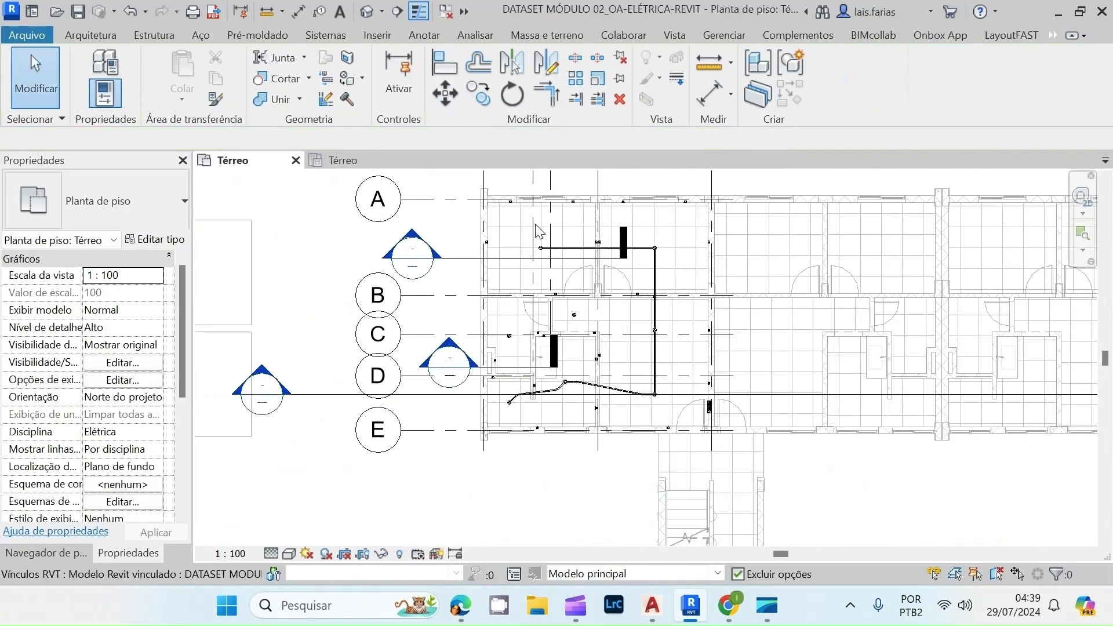
pyautogui.scroll(2, 538, 230)
pyautogui.scroll(1, 542, 291)
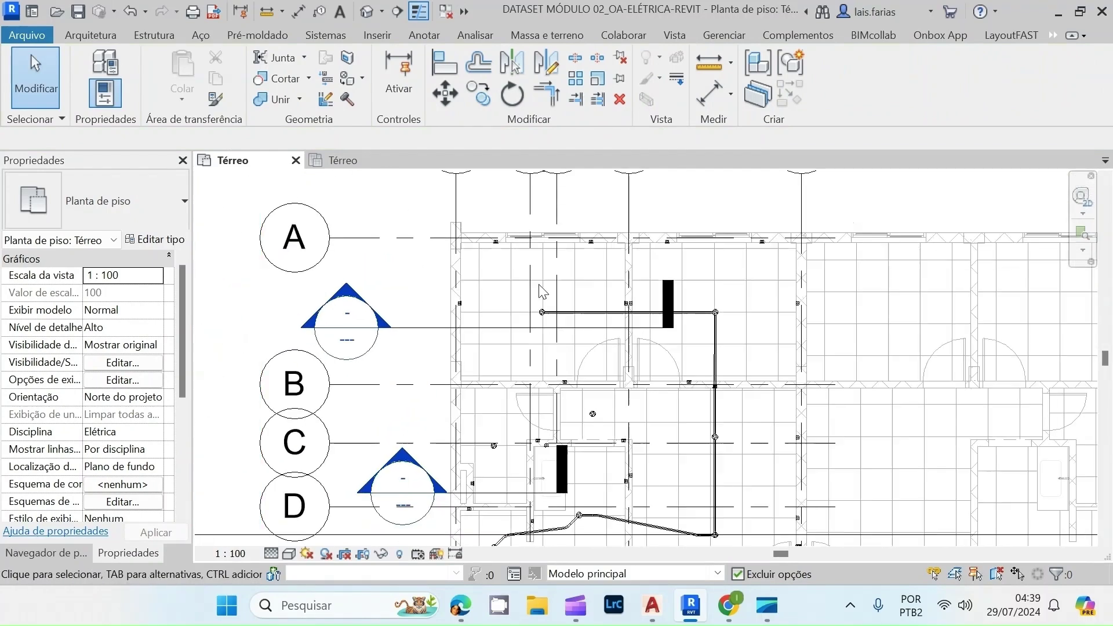
pyautogui.scroll(1, 542, 292)
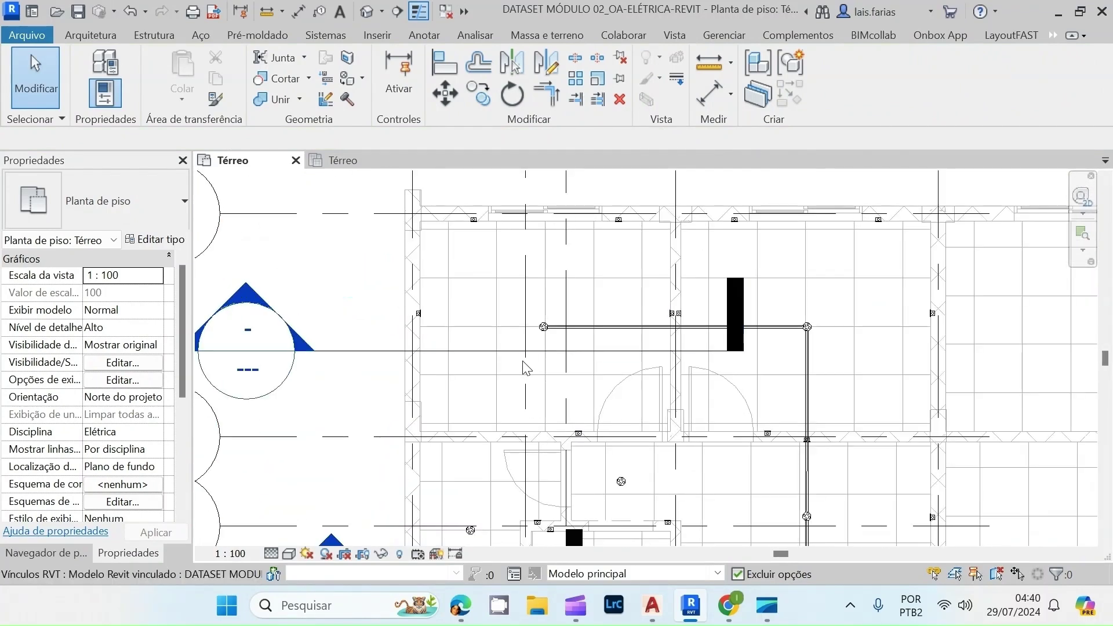
pyautogui.scroll(1, 570, 208)
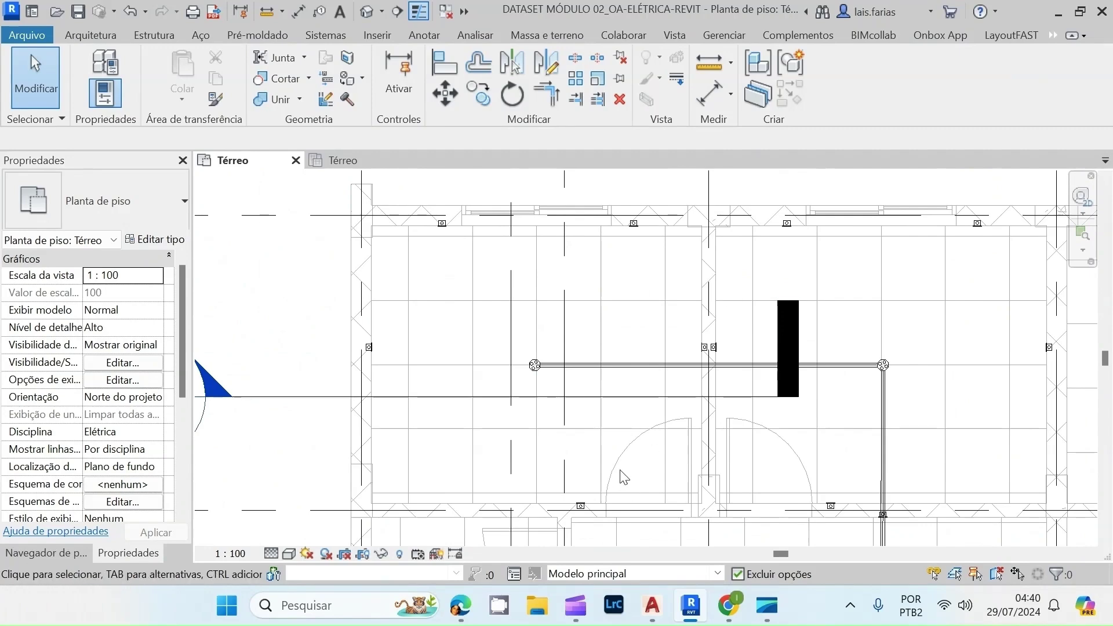
pyautogui.scroll(1, 556, 443)
pyautogui.click(508, 304)
pyautogui.scroll(5, 509, 310)
pyautogui.rightClick(509, 303)
pyautogui.click(575, 212)
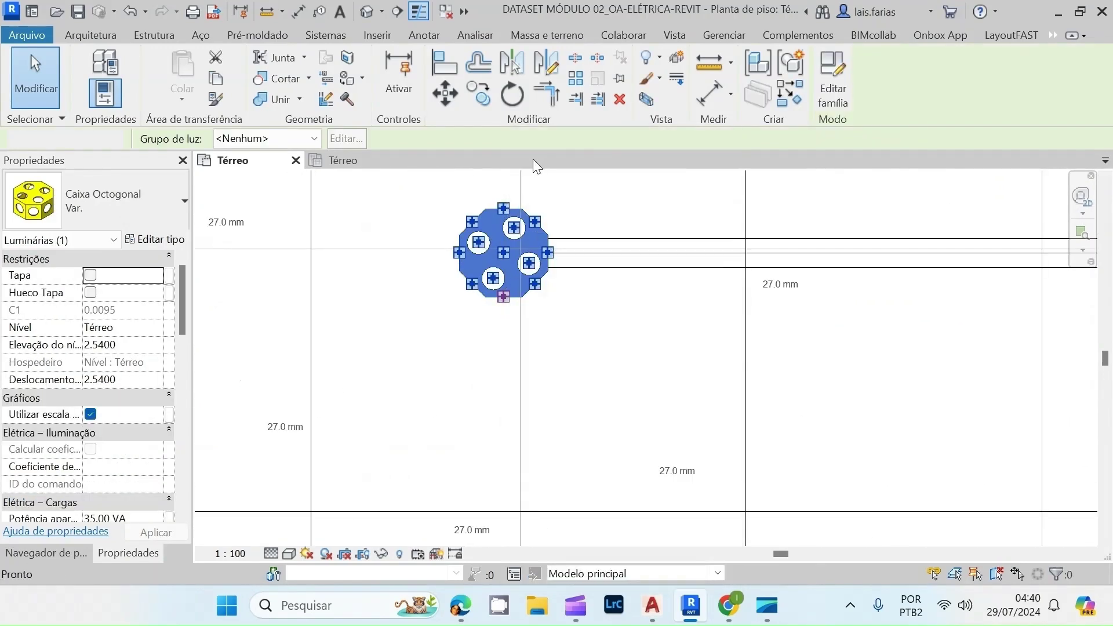
pyautogui.scroll(-3, 507, 278)
pyautogui.scroll(5, 550, 399)
pyautogui.scroll(2, 551, 399)
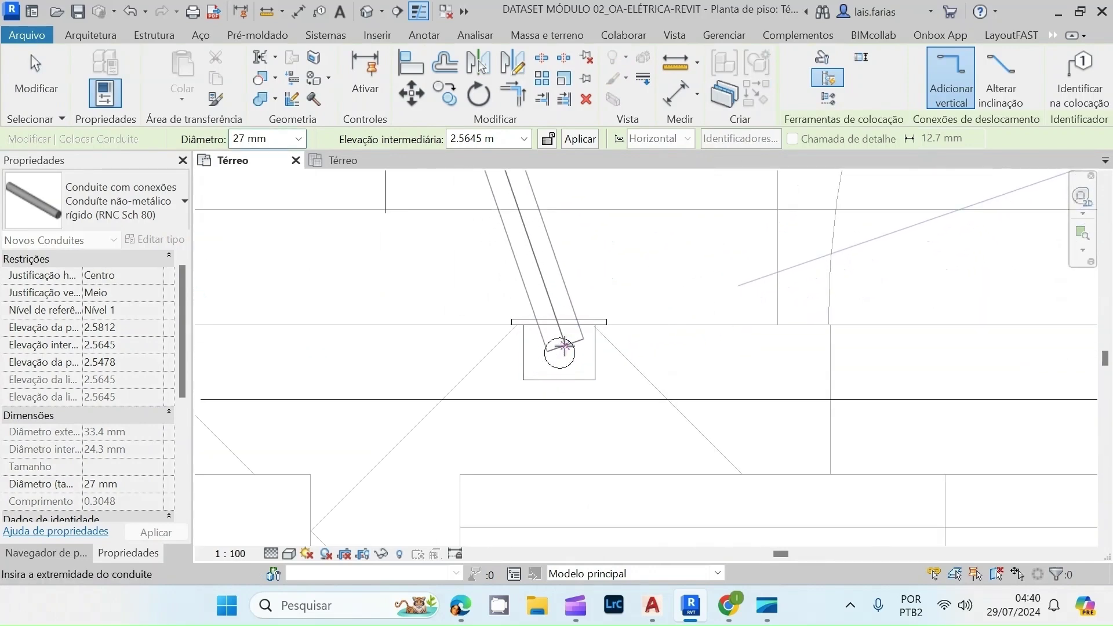
pyautogui.click(557, 352)
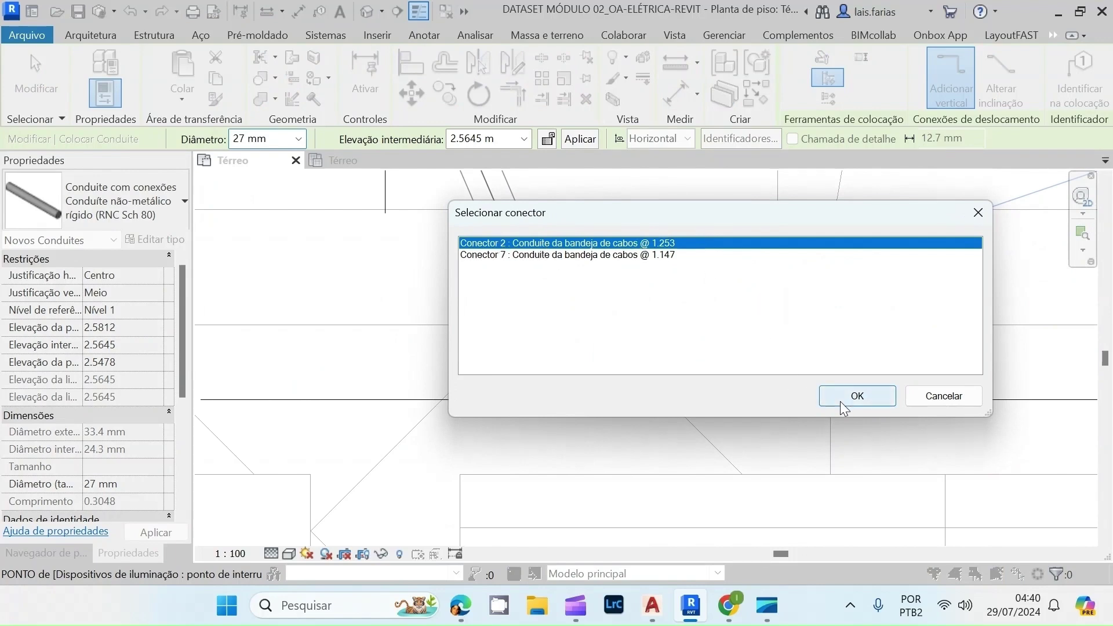
pyautogui.click(856, 396)
pyautogui.scroll(-4, 649, 388)
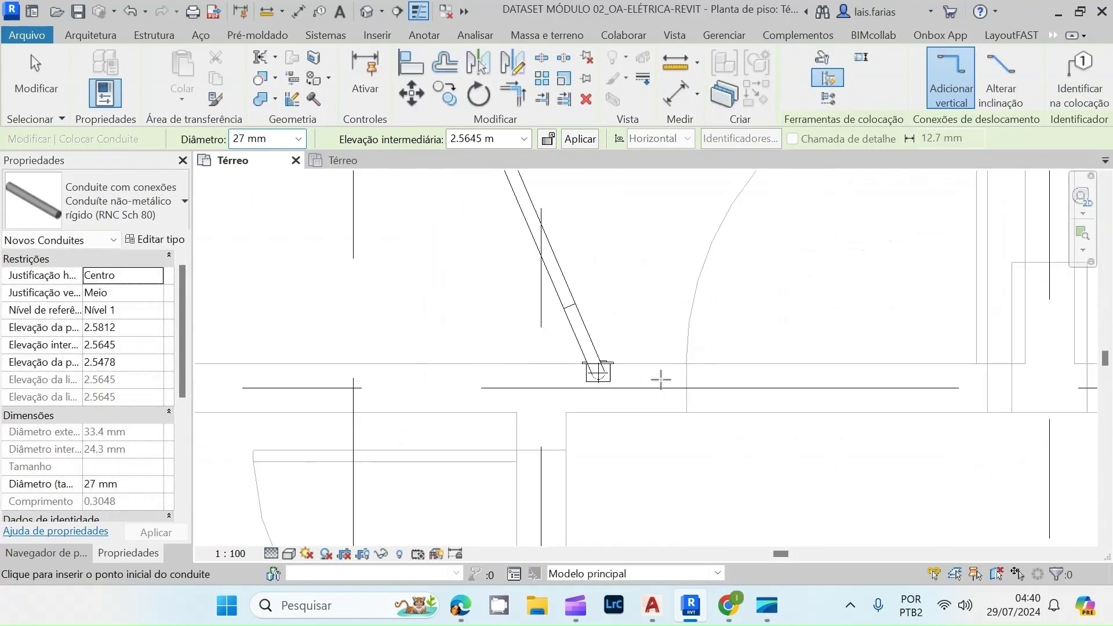
# - Draw a 27 mm conduit from the left connector of the upper-left room's ceiling box to the outlet on the room's left wall
pyautogui.scroll(6, 551, 291)
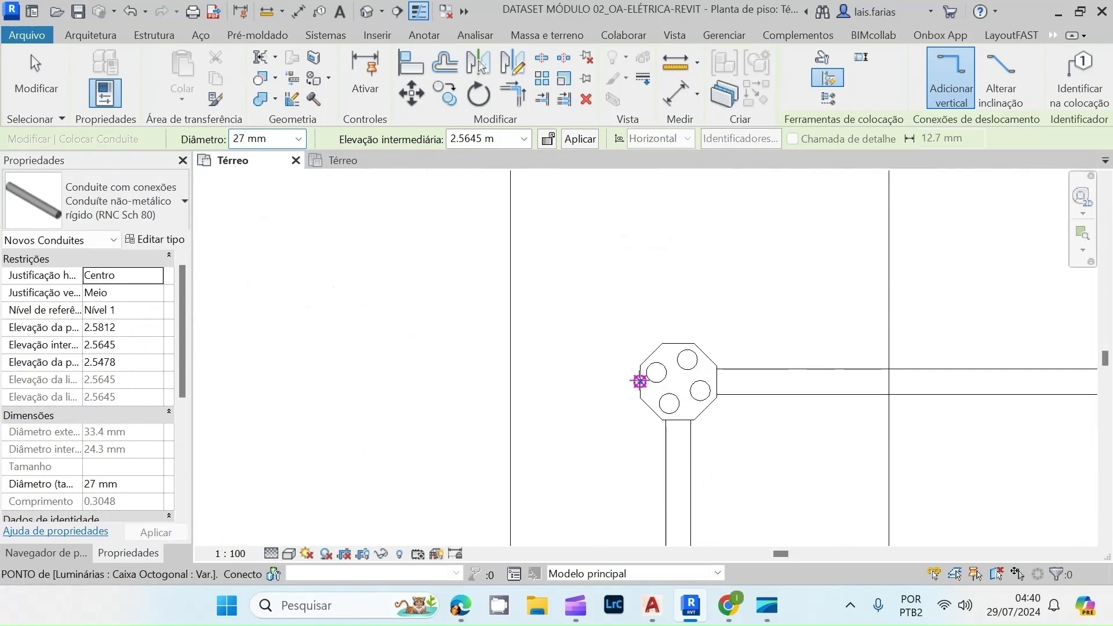
pyautogui.press('Escape')
pyautogui.press('Escape')
pyautogui.click(638, 381)
pyautogui.scroll(2, 638, 381)
pyautogui.rightClick(637, 382)
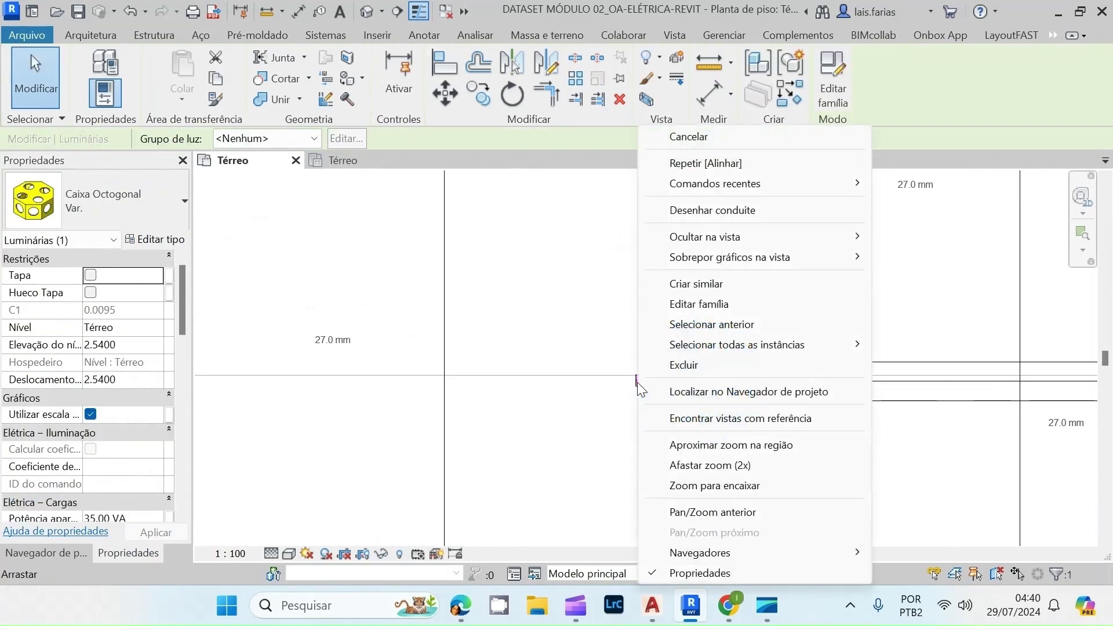
pyautogui.click(692, 209)
pyautogui.scroll(4, 823, 354)
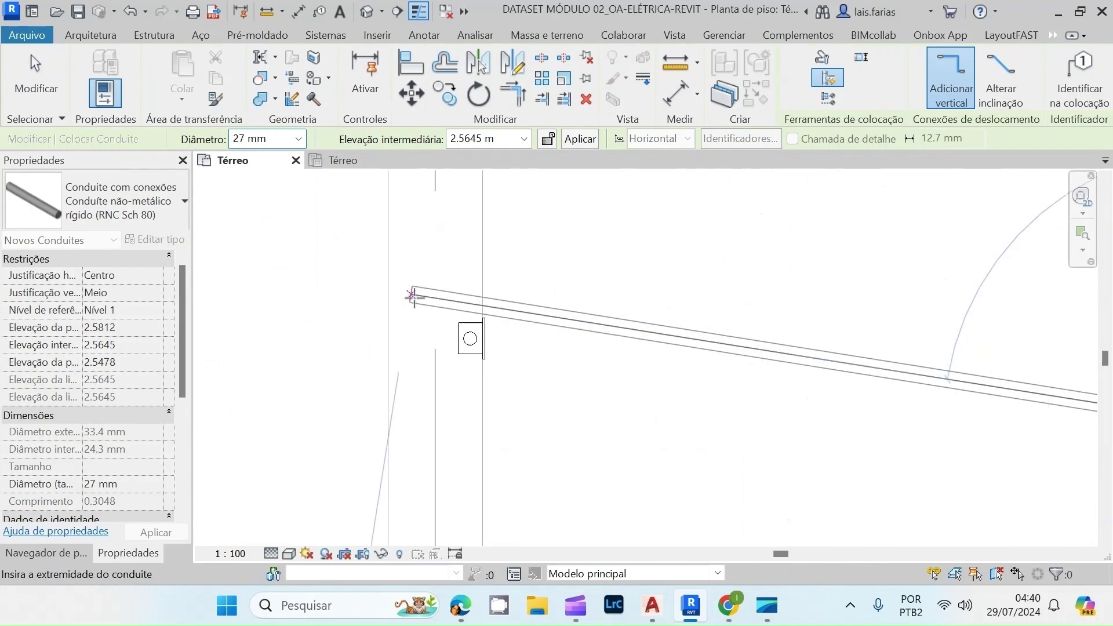
pyautogui.scroll(2, 474, 351)
pyautogui.click(528, 354)
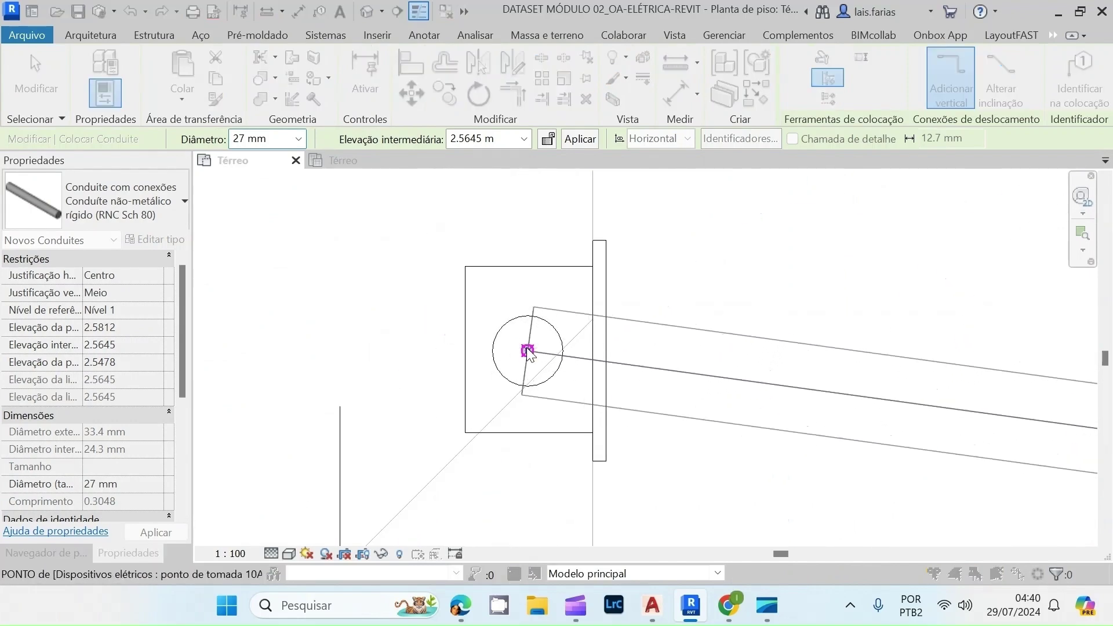
pyautogui.click(856, 396)
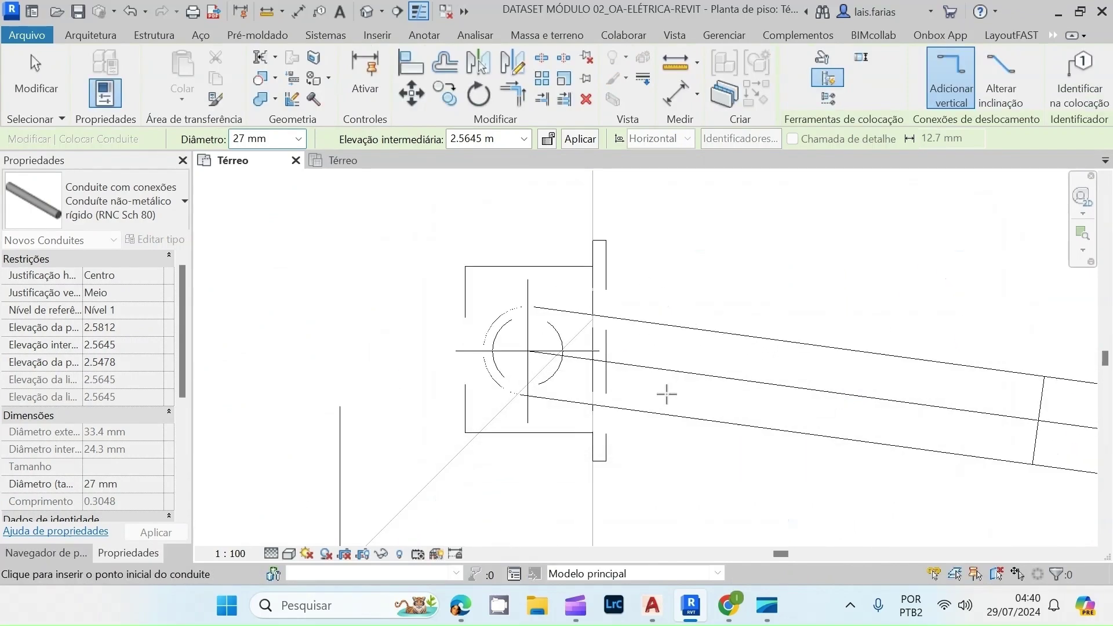
# - Draw a 27 mm conduit from the top of the upper-left room's ceiling box to the upper wall's leftmost outlet, using Conector 10 at 0.353
pyautogui.scroll(-5, 425, 387)
pyautogui.scroll(2, 572, 332)
pyautogui.scroll(5, 572, 332)
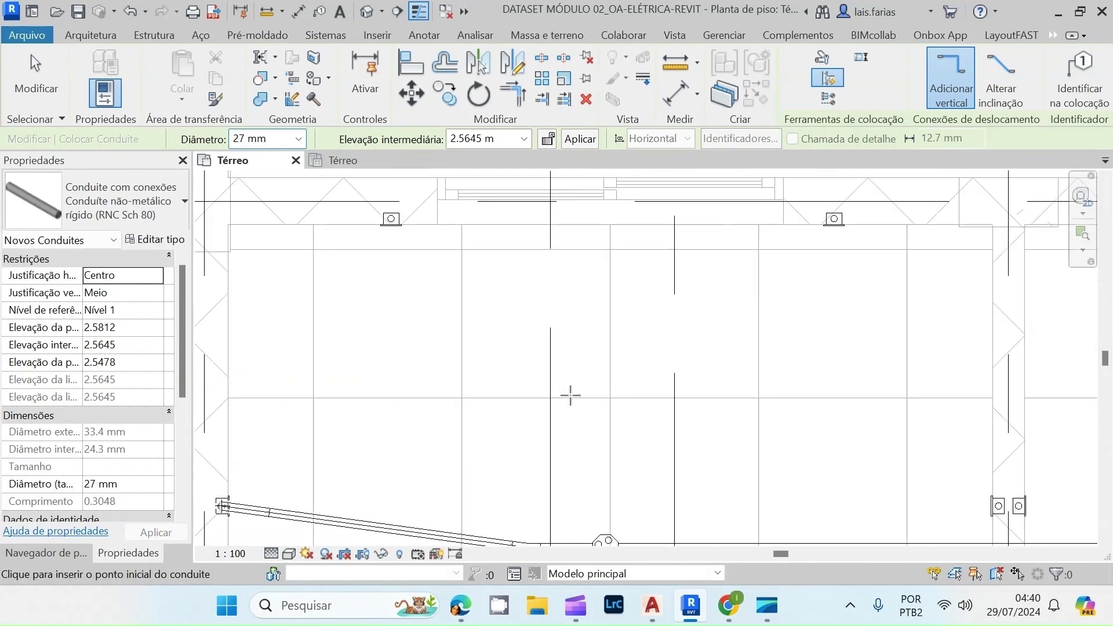
pyautogui.press('Escape')
pyautogui.click(578, 424)
pyautogui.rightClick(583, 423)
pyautogui.click(665, 211)
pyautogui.scroll(-4, 646, 471)
pyautogui.scroll(-4, 616, 453)
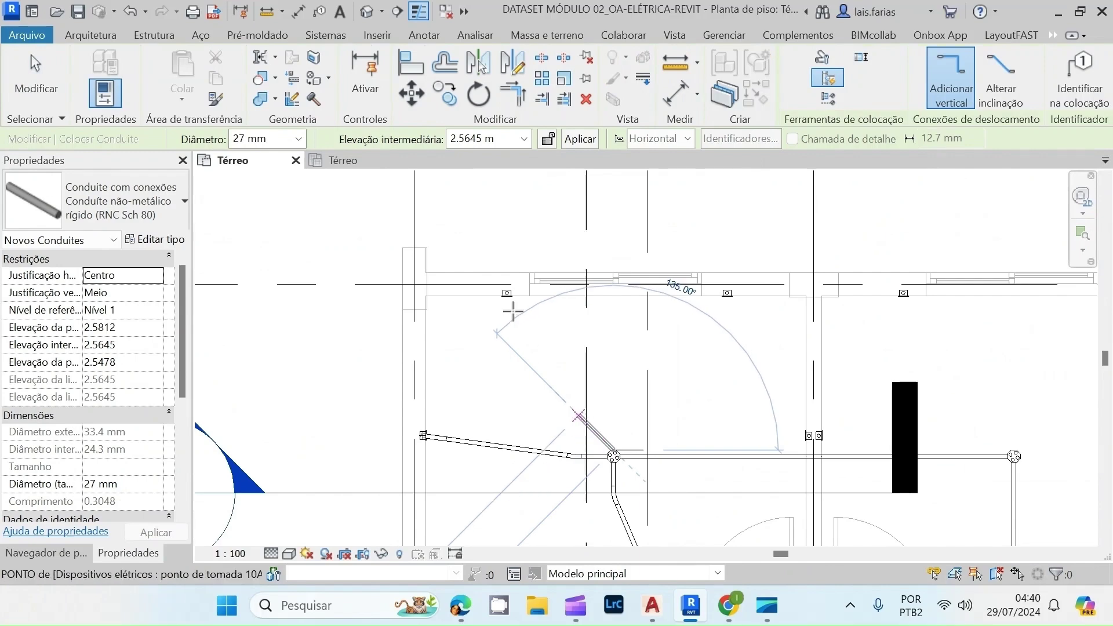
pyautogui.scroll(7, 513, 325)
pyautogui.click(563, 316)
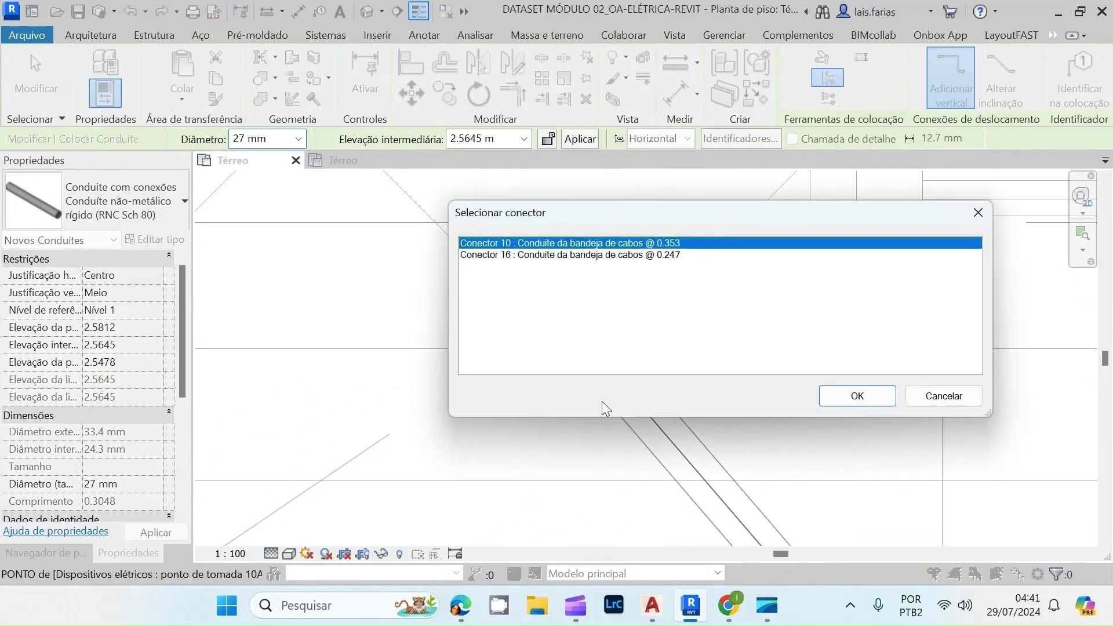
pyautogui.click(860, 406)
pyautogui.scroll(-5, 450, 304)
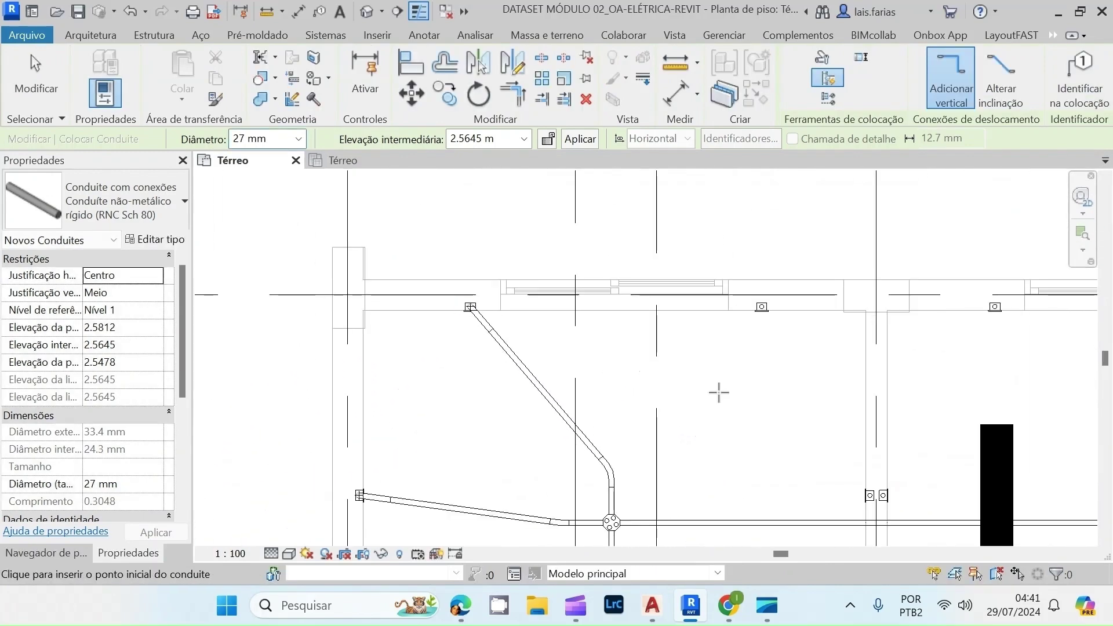
pyautogui.press('Escape')
# - Run a 27 mm conduit along the upper wall from the leftmost outlet's Conector 15 at 0.280 to Conector 11 of the adjacent room's first outlet
pyautogui.scroll(2, 730, 313)
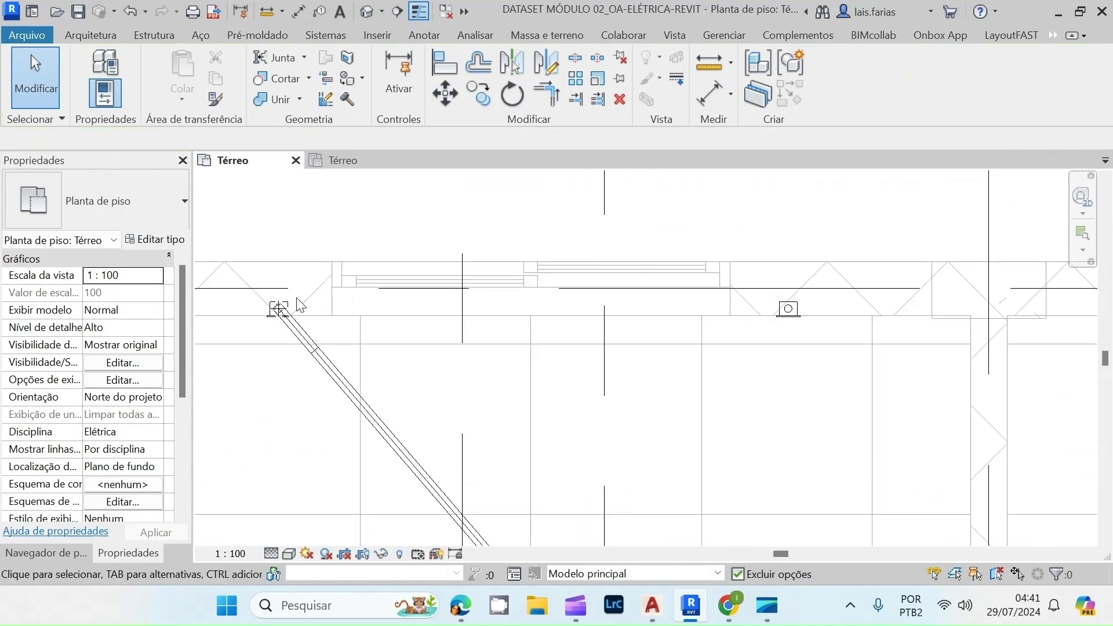
pyautogui.scroll(2, 292, 308)
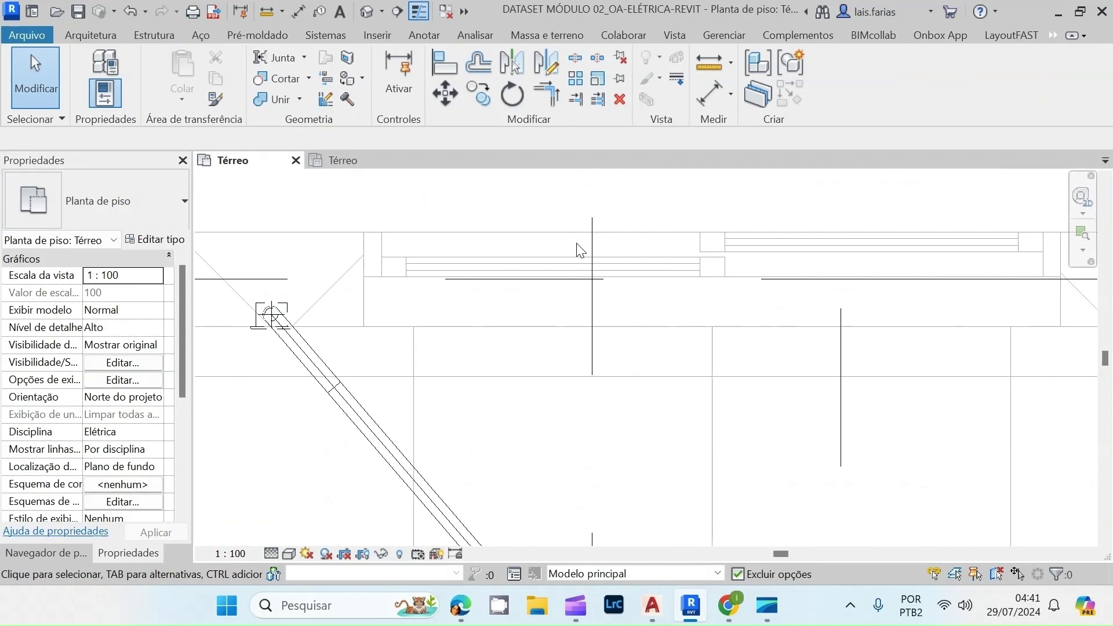
pyautogui.scroll(-2, 581, 251)
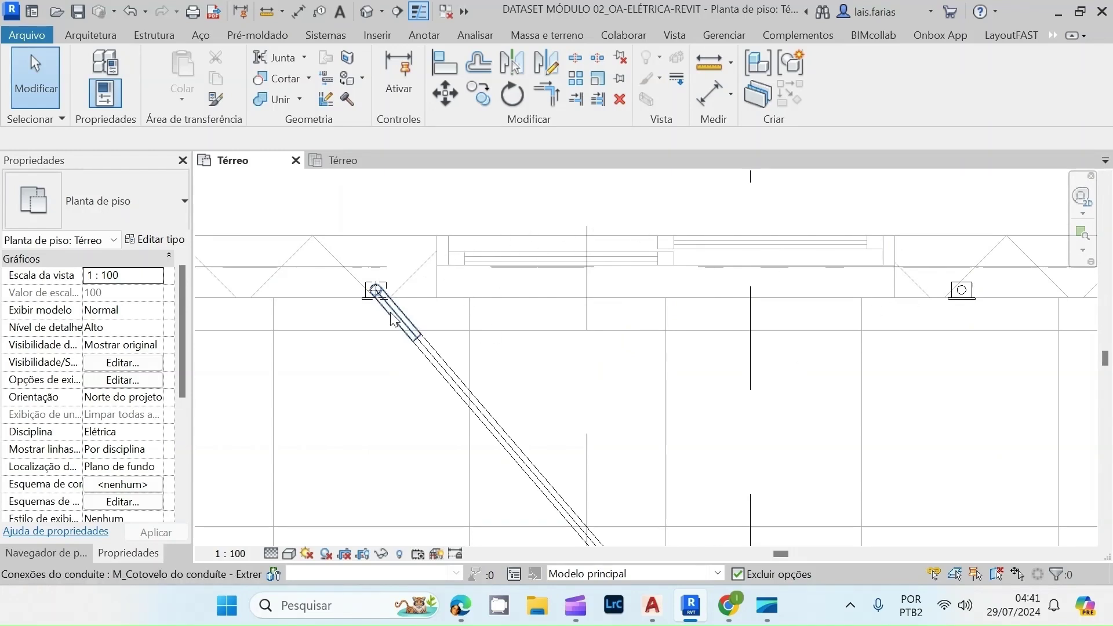
pyautogui.scroll(4, 391, 318)
pyautogui.click(394, 255)
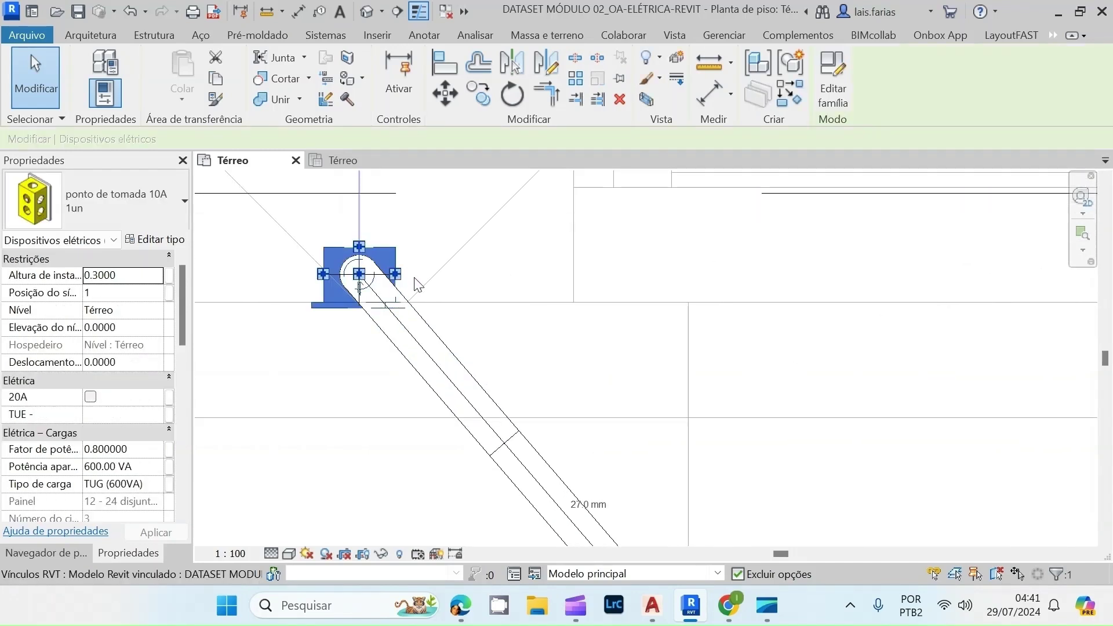
pyautogui.rightClick(396, 271)
pyautogui.click(461, 211)
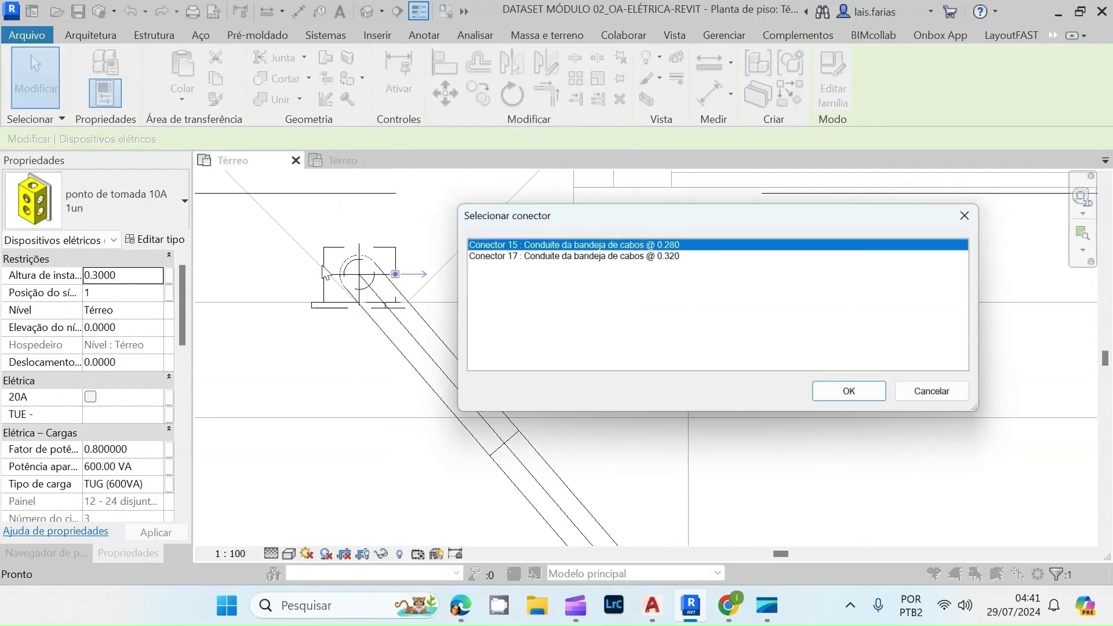
pyautogui.click(857, 397)
pyautogui.scroll(5, 857, 257)
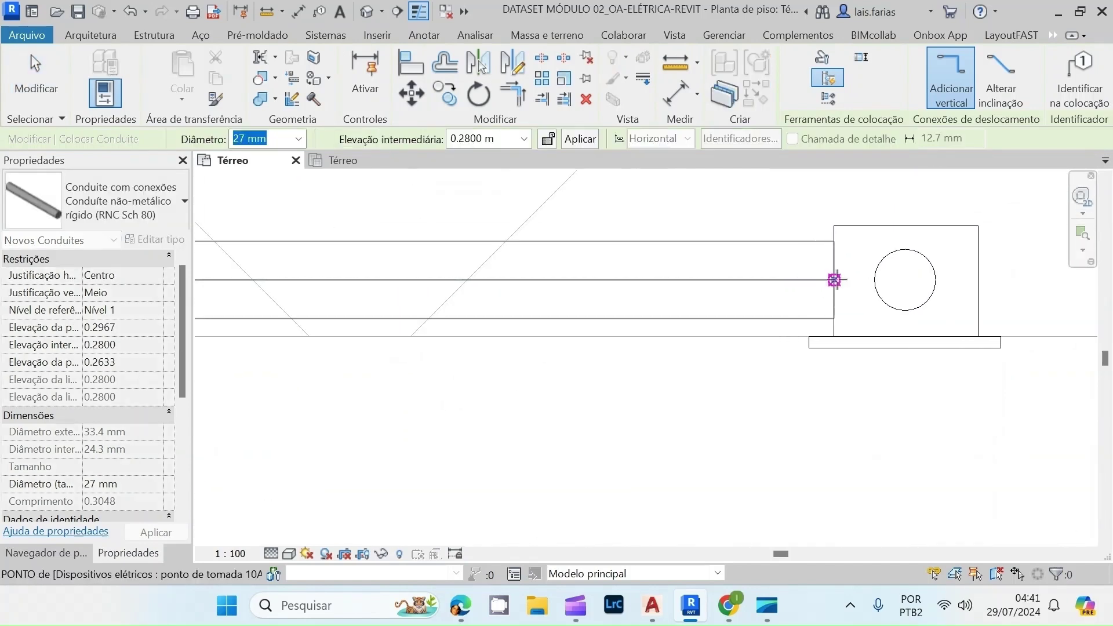
pyautogui.click(834, 280)
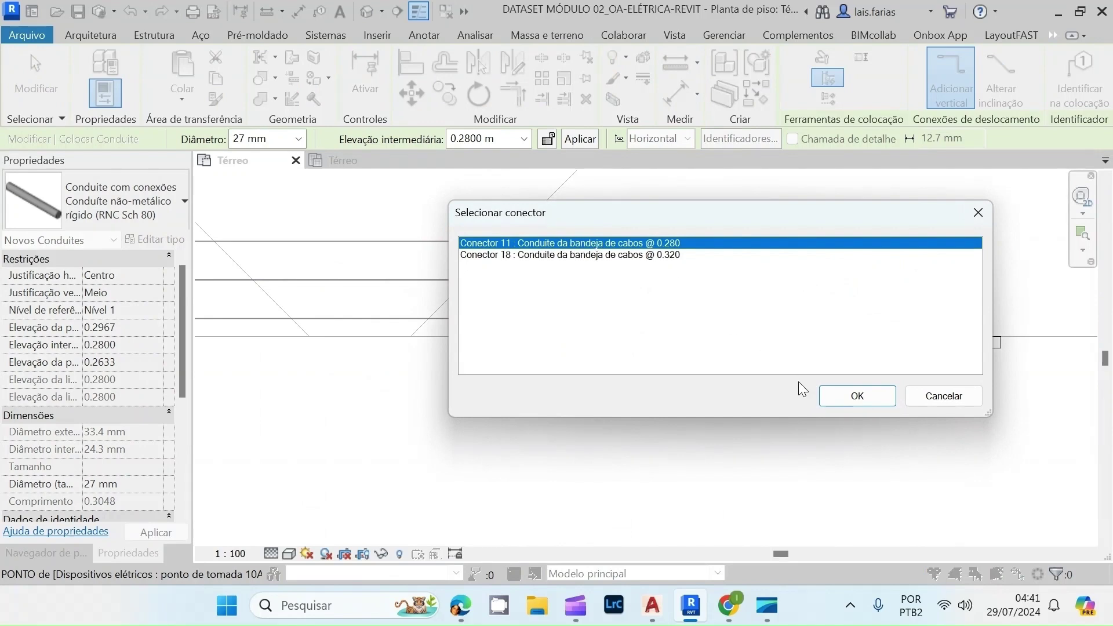
pyautogui.click(857, 396)
pyautogui.scroll(-4, 843, 339)
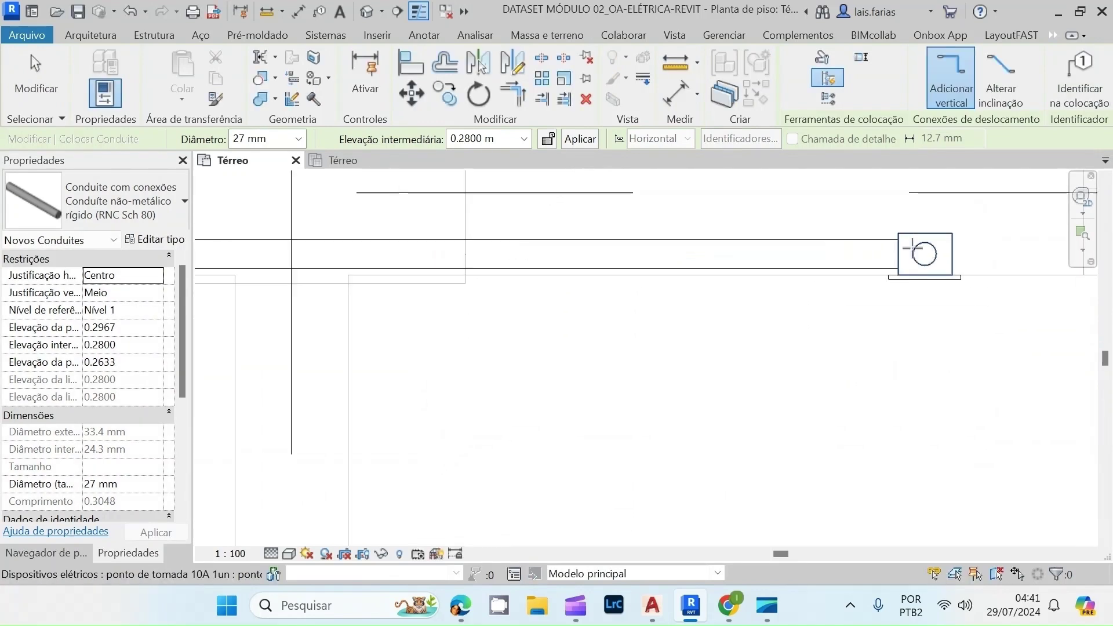
pyautogui.scroll(-2, 864, 311)
pyautogui.press('Escape')
# - Draw a 27 mm conduit from the lower-left connector of the upper-middle room's ceiling box to the switch beside that room's door
pyautogui.scroll(-6, 499, 270)
pyautogui.scroll(3, 591, 439)
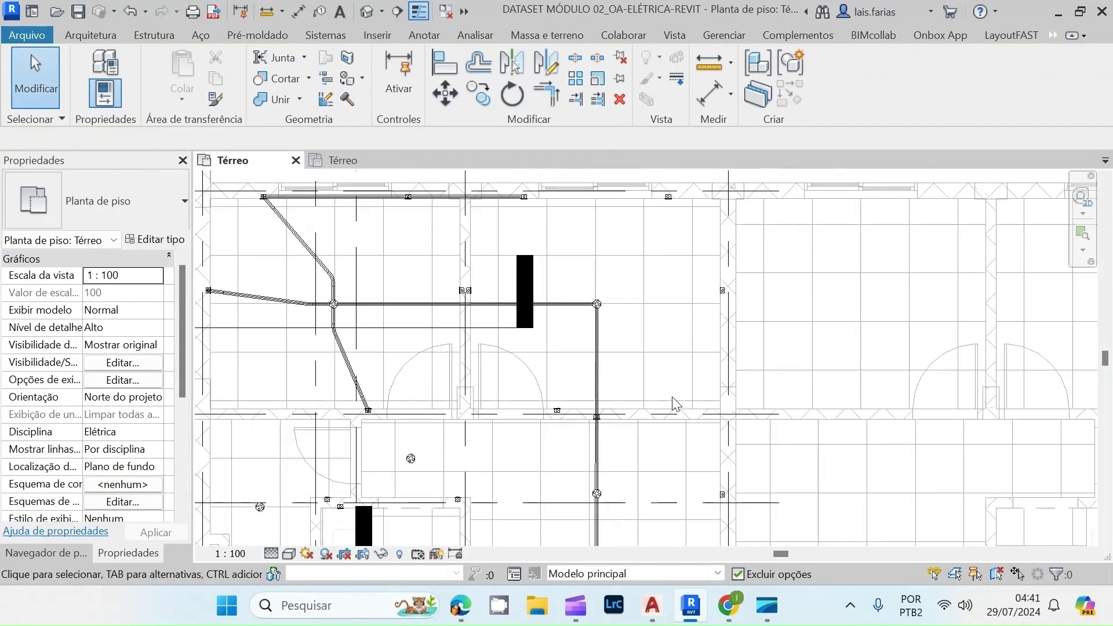
pyautogui.scroll(1, 636, 356)
pyautogui.scroll(1, 543, 454)
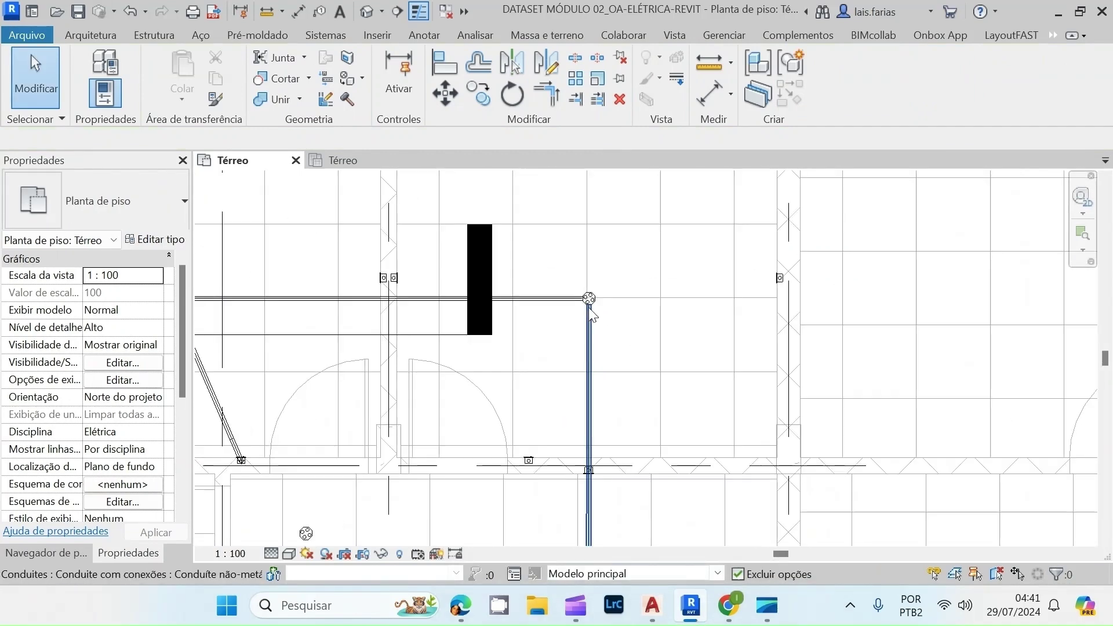
pyautogui.click(590, 308)
pyautogui.scroll(3, 588, 304)
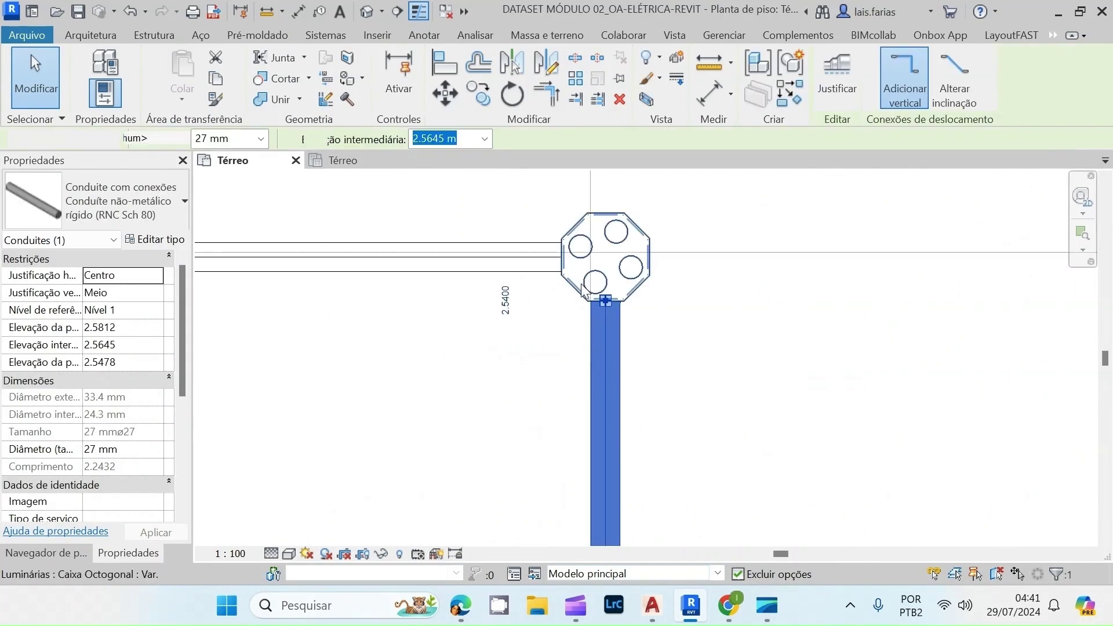
pyautogui.click(574, 288)
pyautogui.rightClick(575, 294)
pyautogui.click(643, 211)
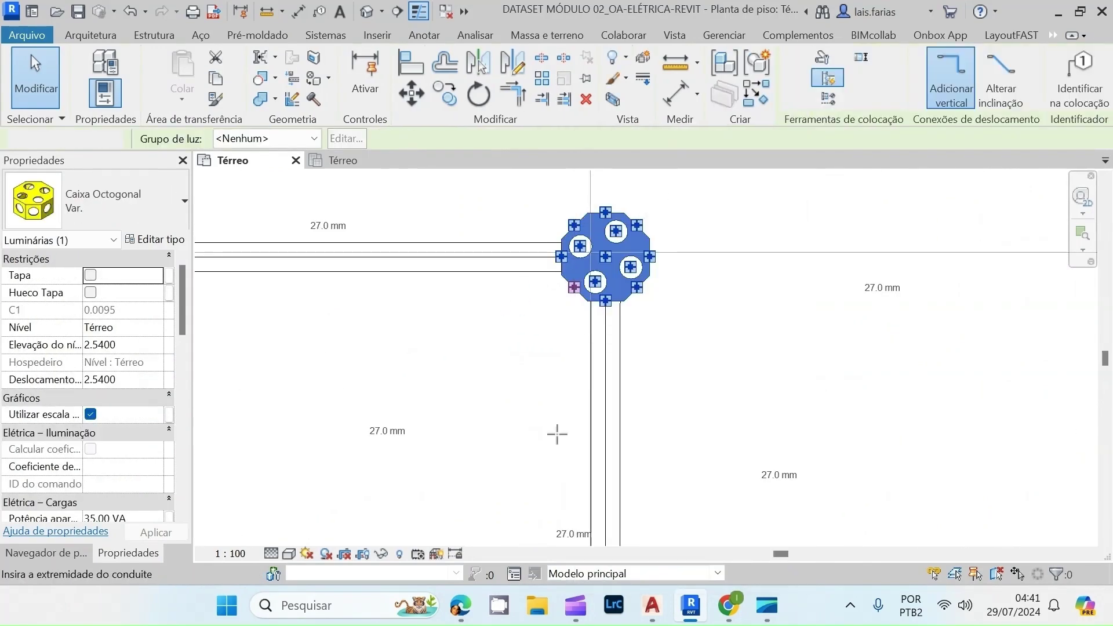
pyautogui.scroll(-4, 618, 413)
pyautogui.scroll(4, 618, 414)
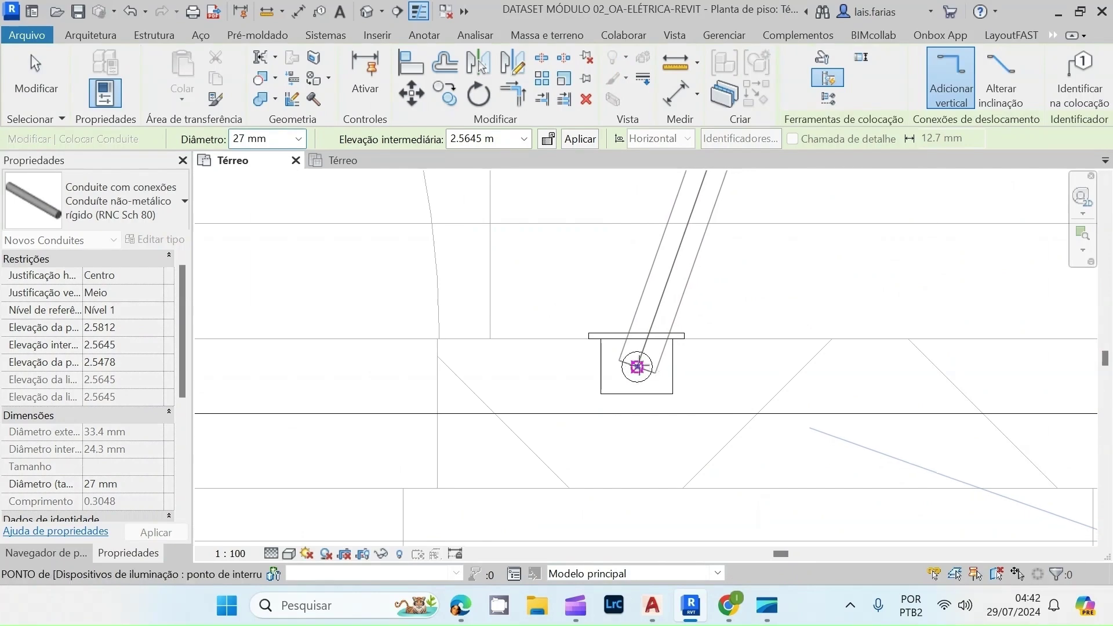
pyautogui.click(637, 367)
pyautogui.click(848, 404)
pyautogui.scroll(6, 580, 377)
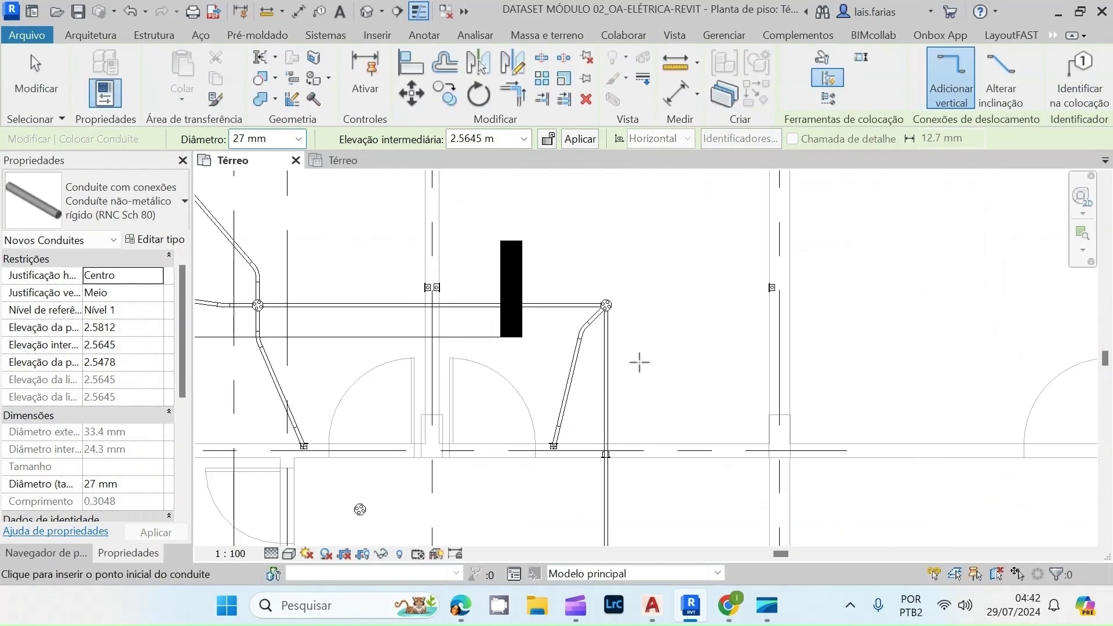
# - Draw a 27 mm conduit from the right connector of the upper-middle room's ceiling box to the outlet on the room's right wall
pyautogui.scroll(2, 497, 333)
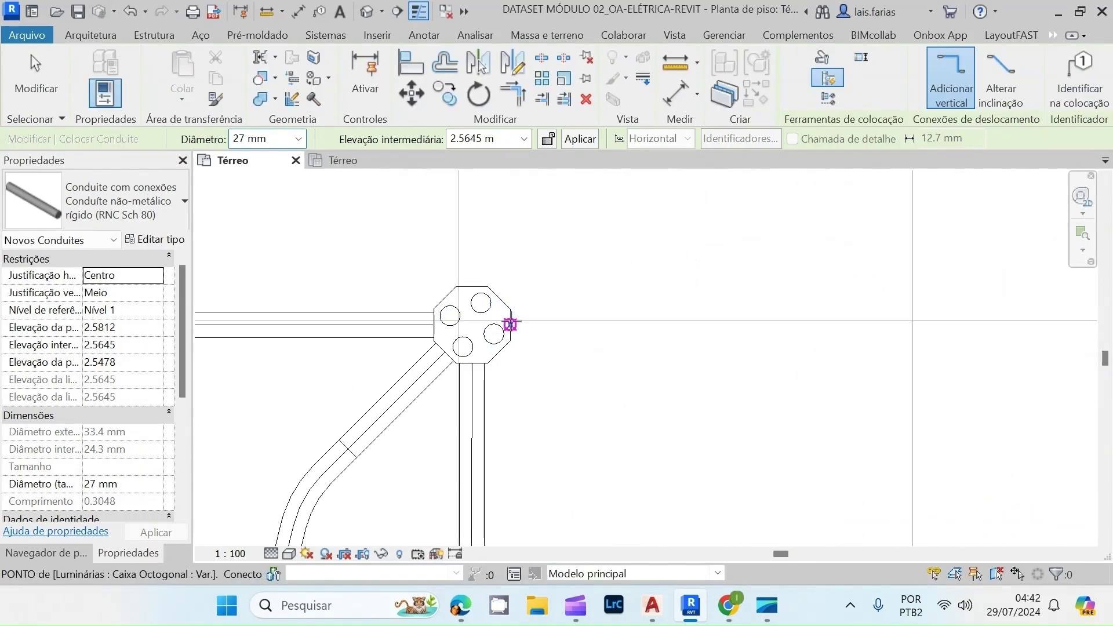
pyautogui.press('Escape')
pyautogui.click(512, 328)
pyautogui.rightClick(513, 330)
pyautogui.click(611, 214)
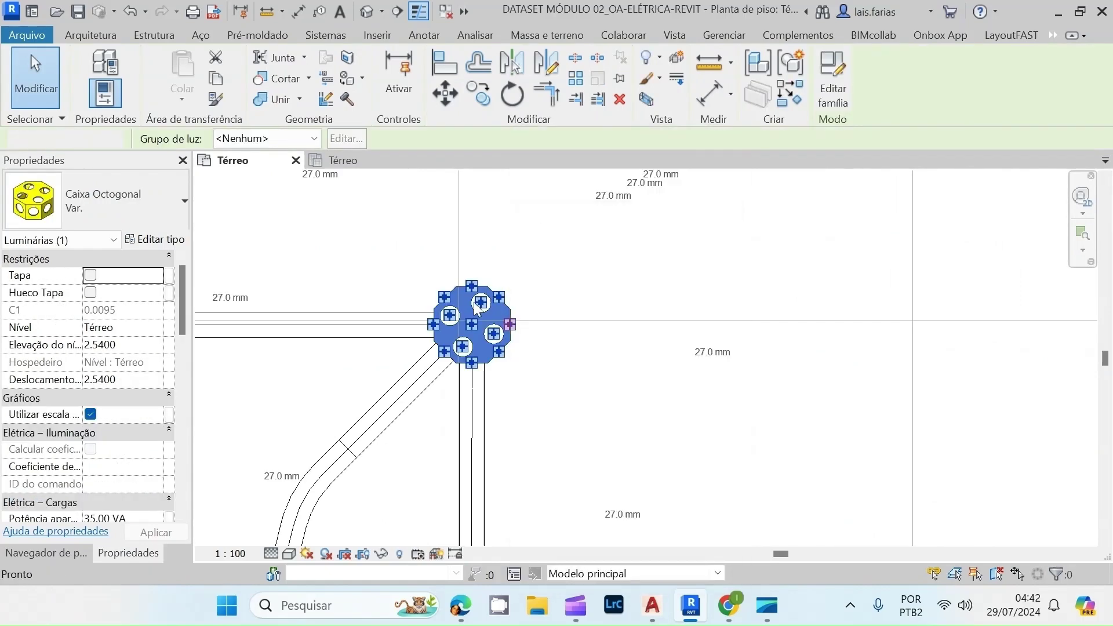
pyautogui.scroll(3, 866, 273)
pyautogui.scroll(2, 866, 273)
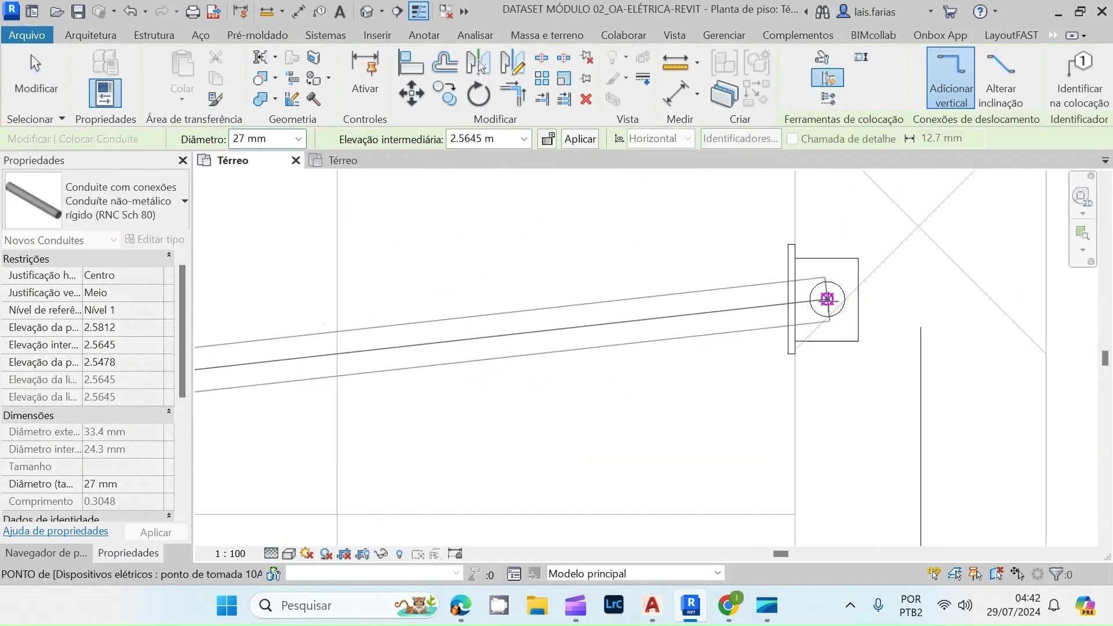
pyautogui.click(827, 301)
pyautogui.click(840, 397)
pyautogui.scroll(-6, 851, 509)
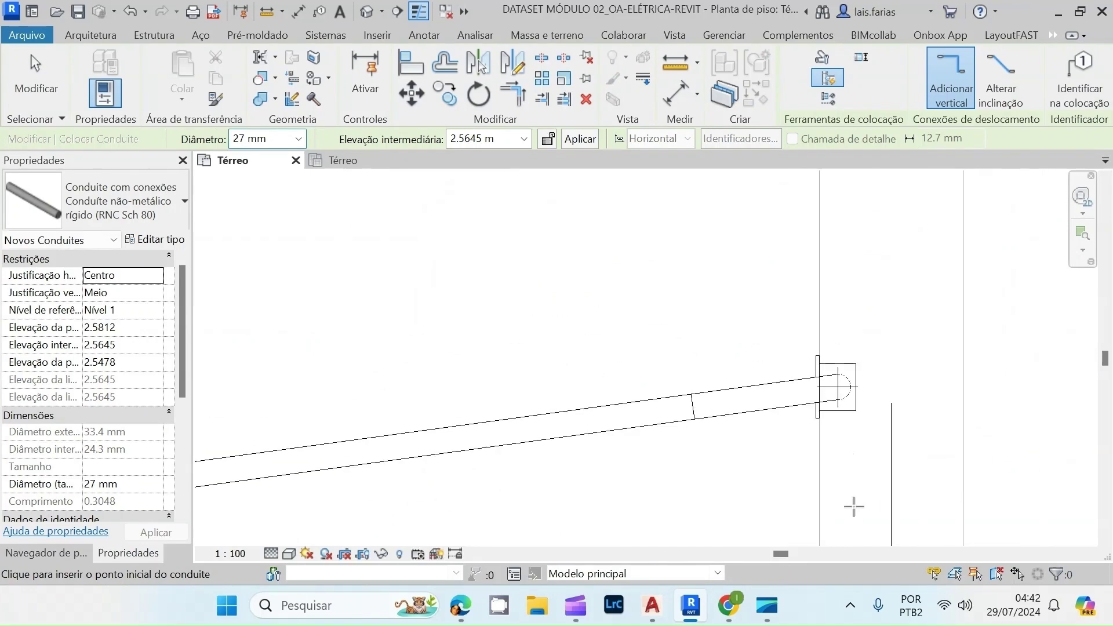
pyautogui.scroll(2, 580, 530)
pyautogui.press('Escape')
pyautogui.press('Escape')
# - Draw a 27 mm conduit from the ceiling box's upper-right connector to the upper wall's right outlet, using Conector 10 at 0.353
pyautogui.scroll(3, 592, 497)
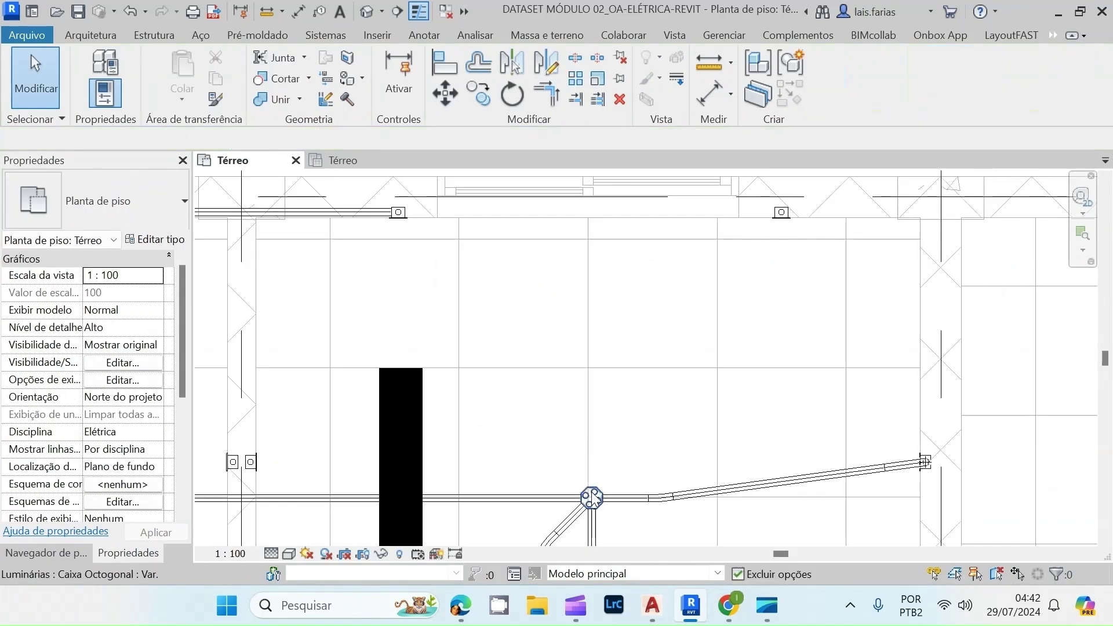
pyautogui.click(600, 490)
pyautogui.rightClick(599, 493)
pyautogui.click(672, 114)
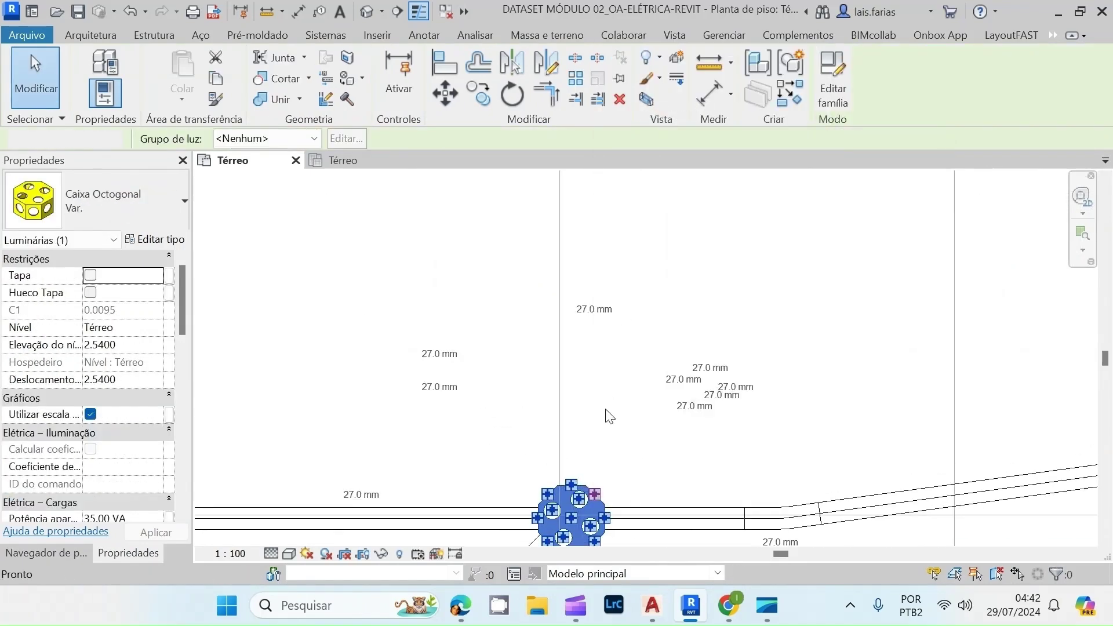
pyautogui.scroll(-5, 611, 397)
pyautogui.scroll(4, 735, 233)
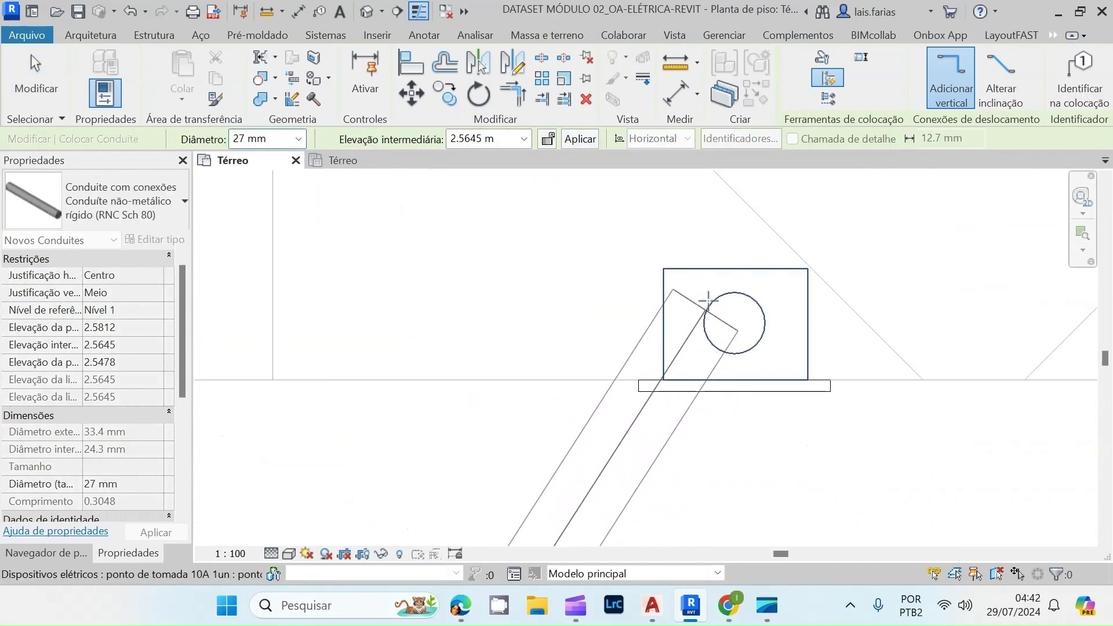
pyautogui.click(733, 323)
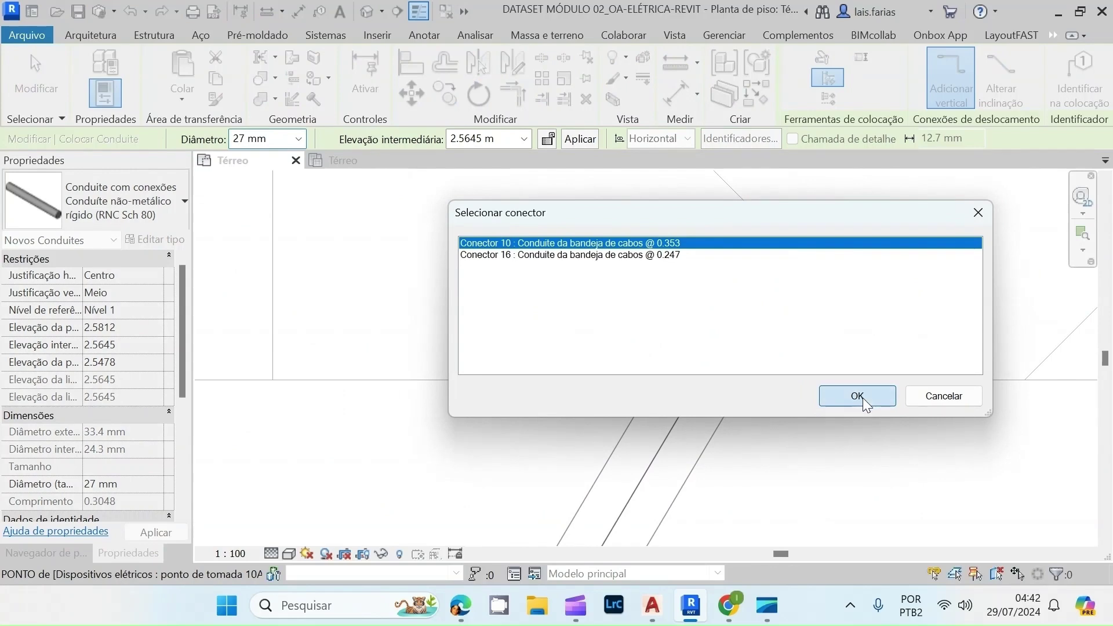
pyautogui.click(858, 397)
pyautogui.scroll(-2, 858, 313)
pyautogui.press('Escape')
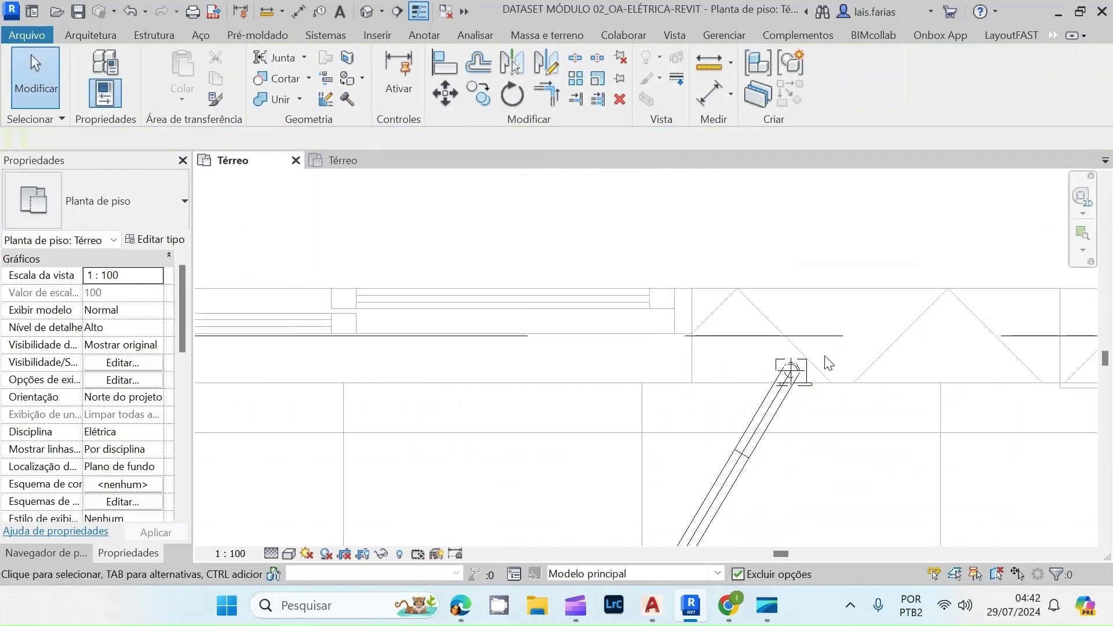
# - Run a 27 mm conduit at 0.2800 m along the upper wall between the upper-middle room's right and left outlets
pyautogui.click(807, 365)
pyautogui.rightClick(777, 373)
pyautogui.click(824, 210)
pyautogui.click(892, 395)
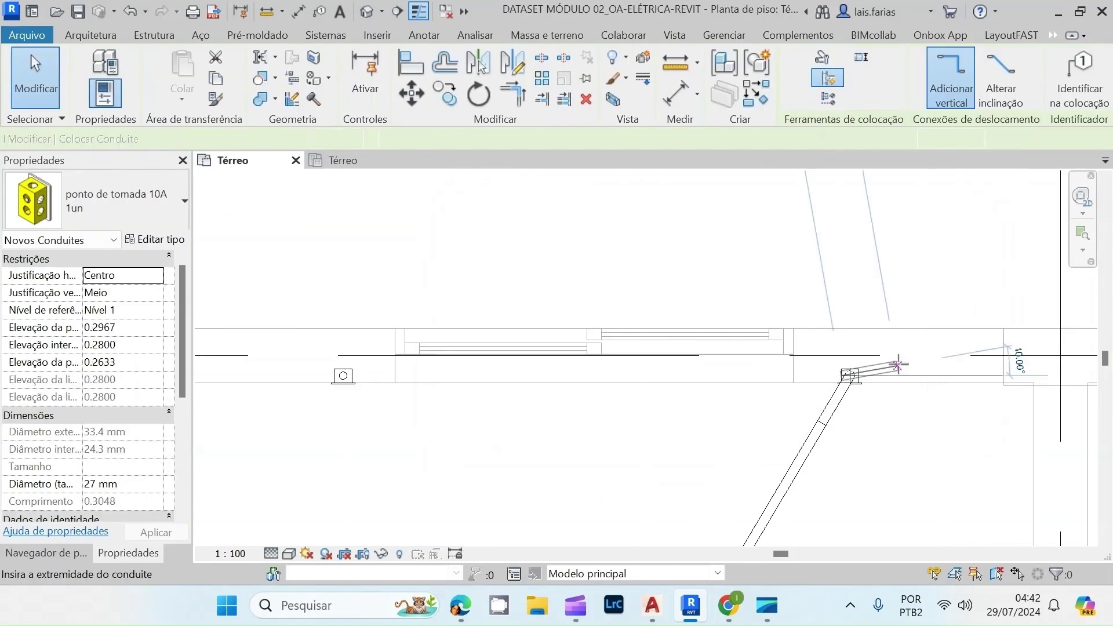
pyautogui.scroll(3, 577, 381)
pyautogui.scroll(3, 577, 381)
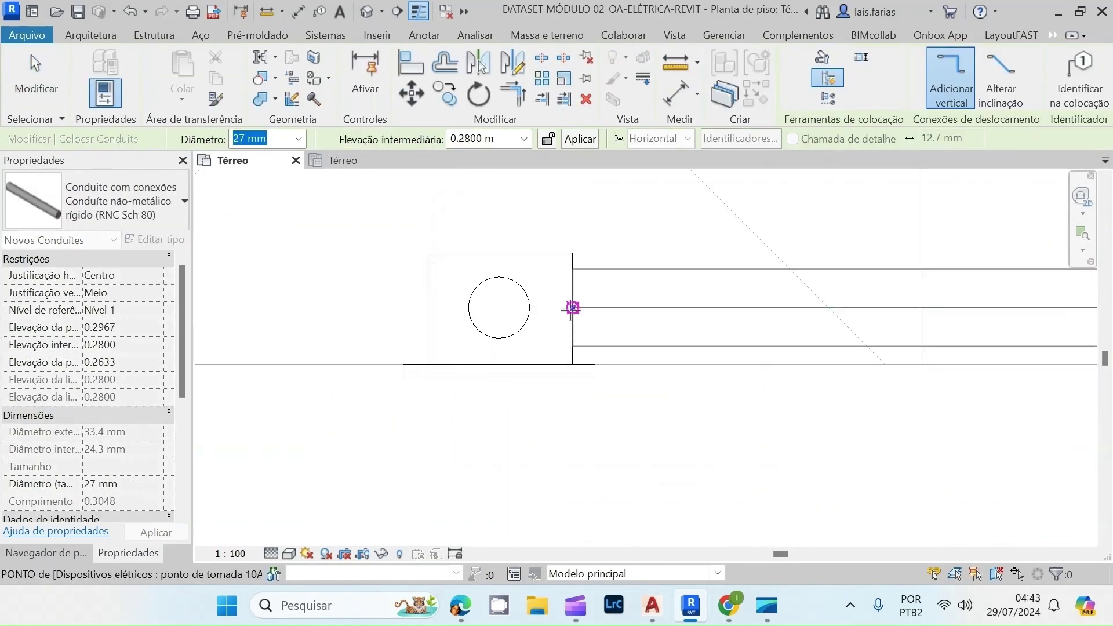
pyautogui.click(573, 307)
pyautogui.click(869, 401)
pyautogui.scroll(-8, 577, 259)
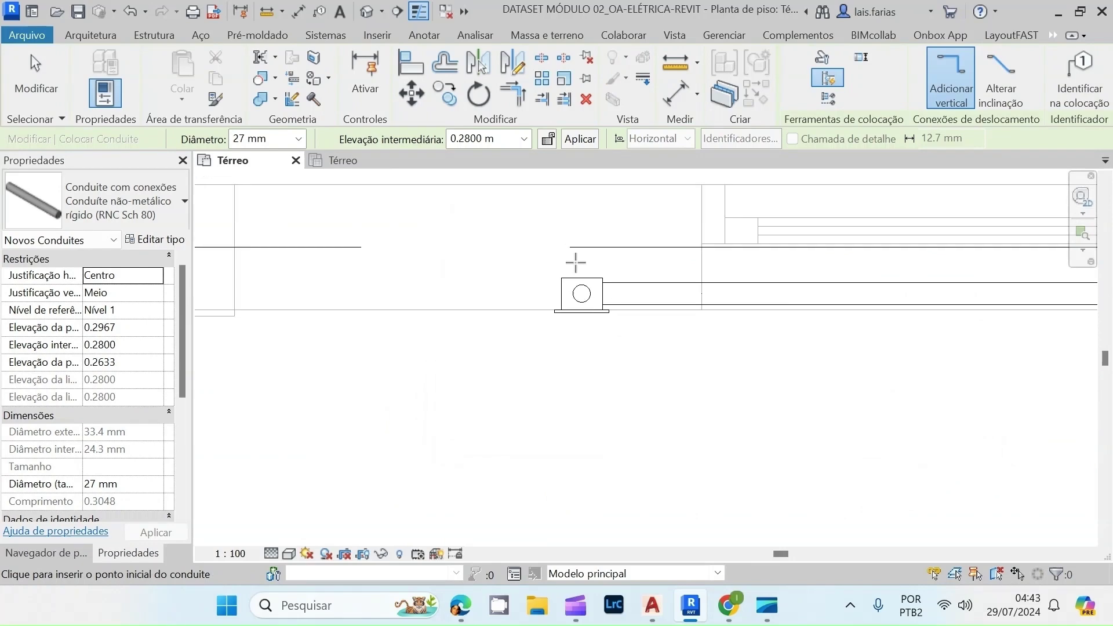
pyautogui.scroll(5, 711, 468)
pyautogui.moveTo(713, 495); pyautogui.dragTo(671, 425, button='middle')
pyautogui.scroll(-3, 667, 429)
pyautogui.scroll(2, 632, 504)
pyautogui.press('Escape')
pyautogui.press('Escape')
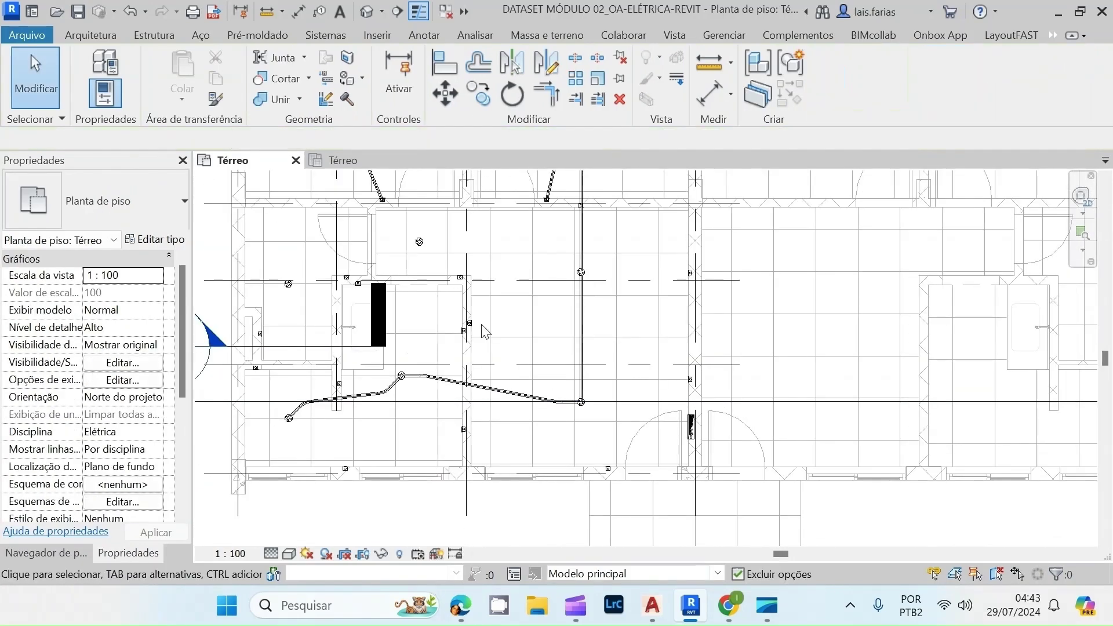
# - Shift the outlet on the central room's upper wall slightly left, clear of the vertical conduit
pyautogui.scroll(2, 613, 198)
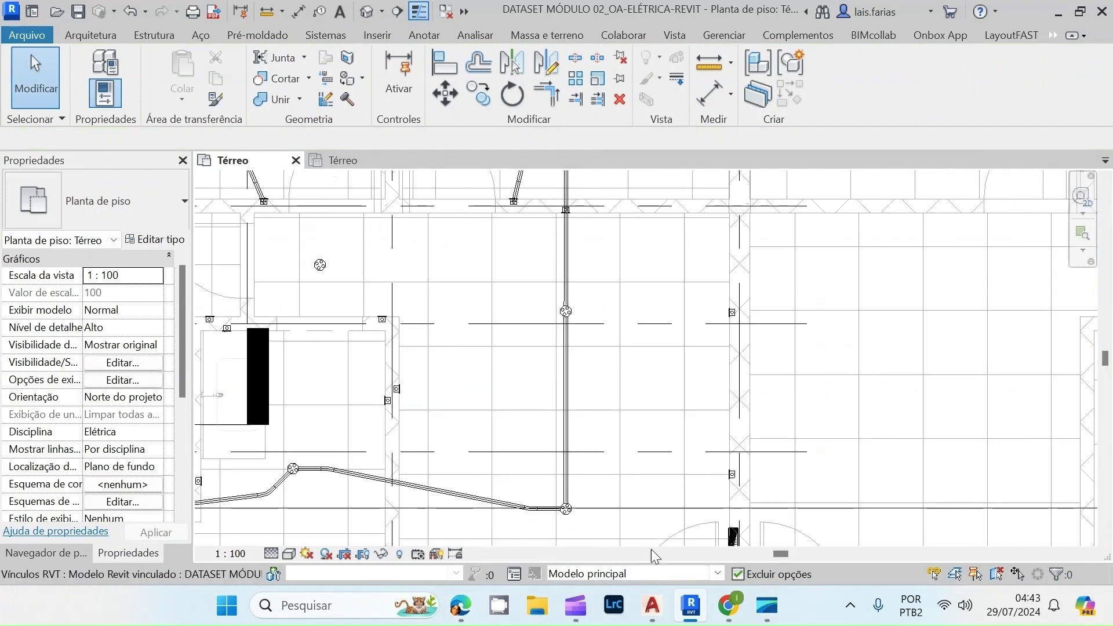
pyautogui.scroll(5, 597, 191)
pyautogui.click(482, 273)
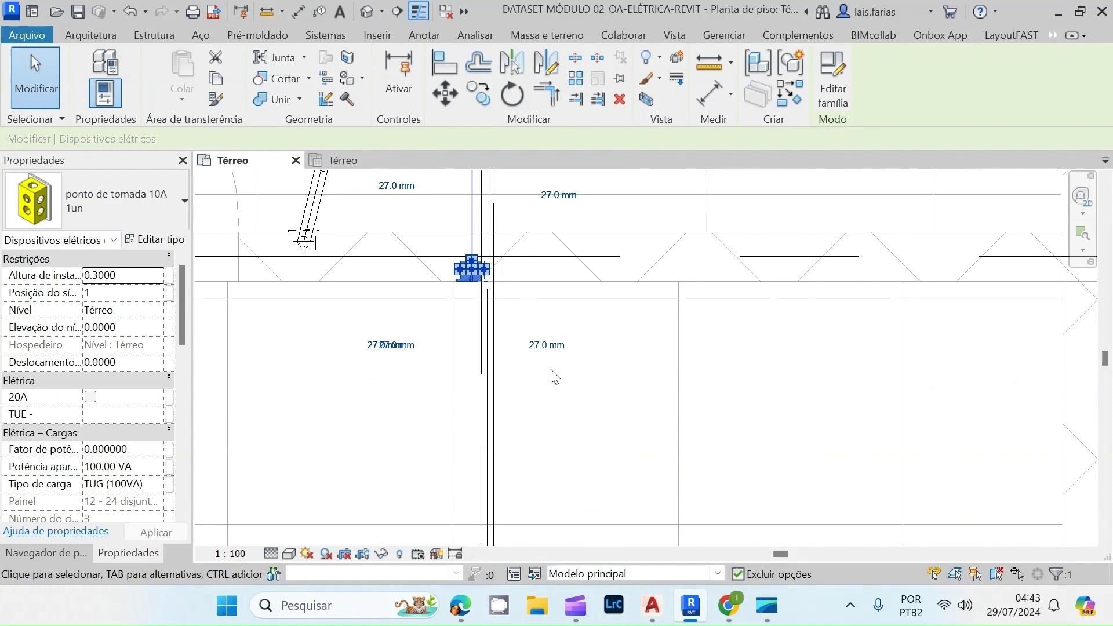
pyautogui.click(639, 213)
pyautogui.scroll(-6, 640, 213)
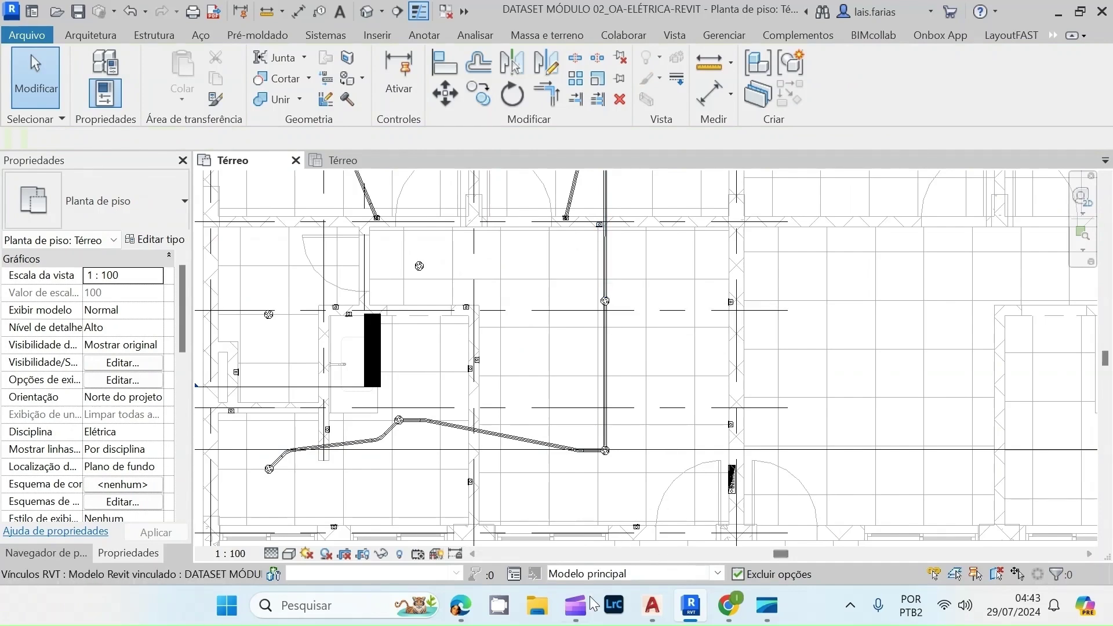
# - Draw a 27 mm conduit from the upper-left connector of the central room's upper ceiling box to the outlet on the upper wall
pyautogui.scroll(2, 508, 327)
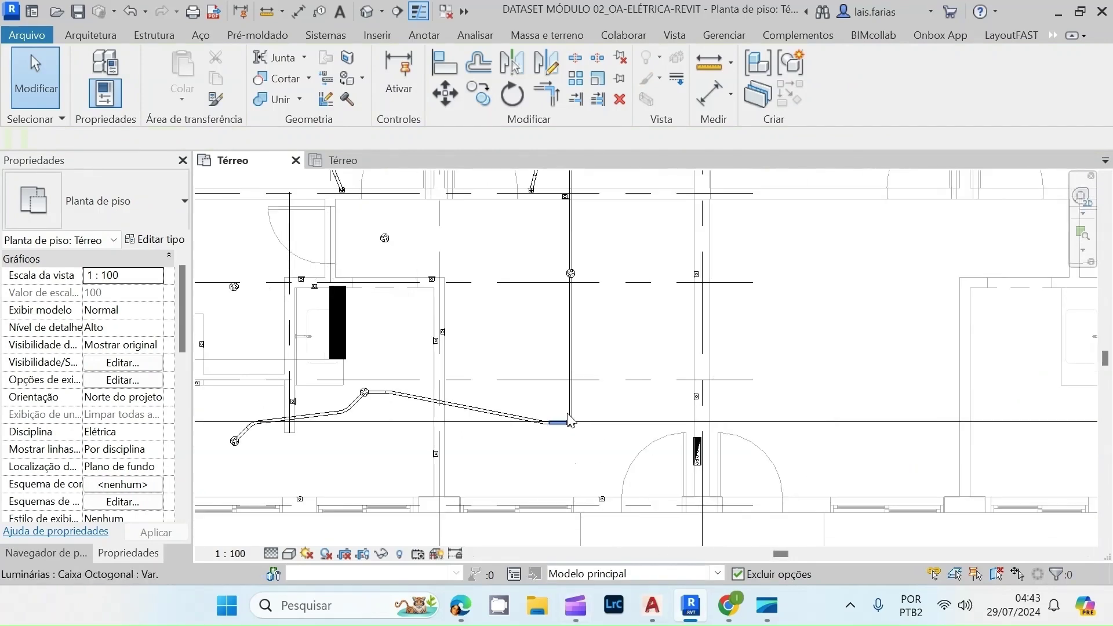
pyautogui.scroll(2, 563, 308)
pyautogui.click(573, 298)
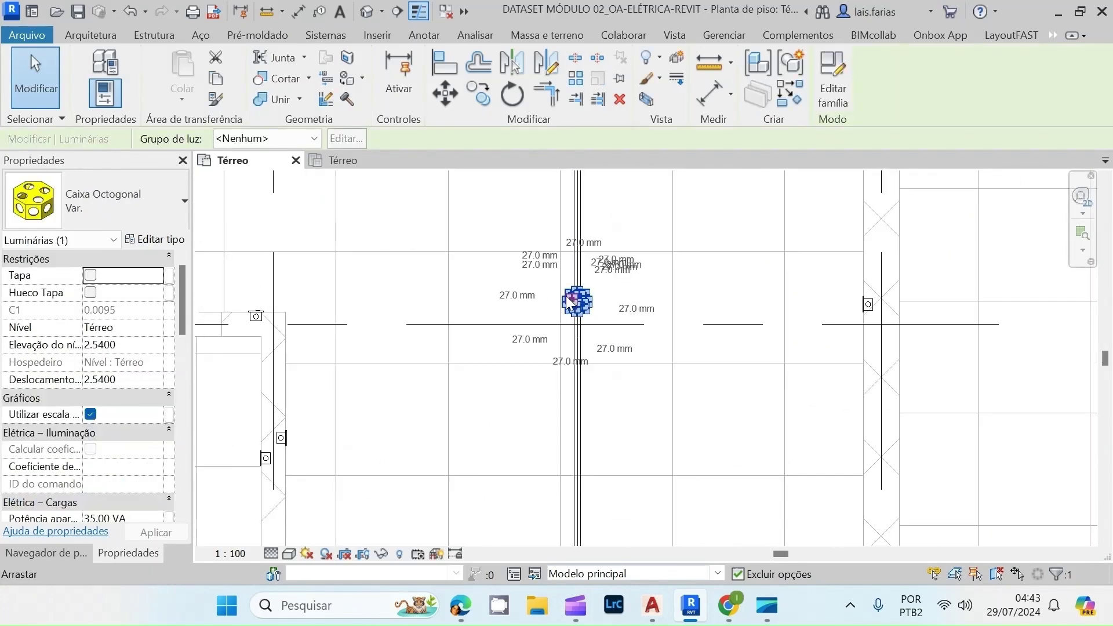
pyautogui.scroll(4, 573, 299)
pyautogui.rightClick(574, 310)
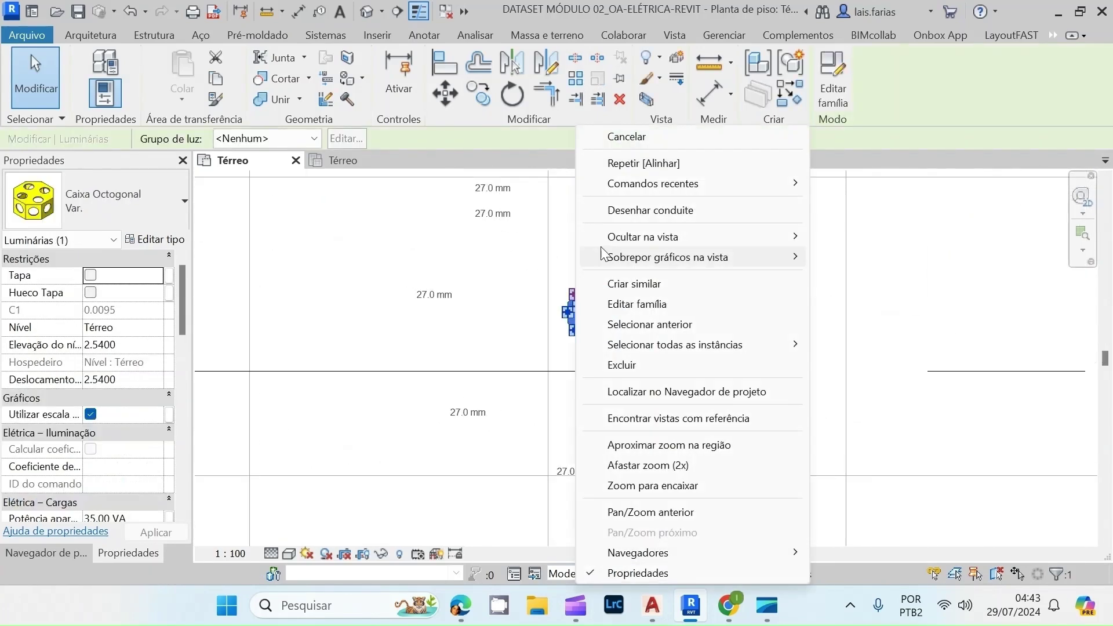
pyautogui.click(640, 212)
pyautogui.scroll(-5, 549, 436)
pyautogui.scroll(6, 549, 290)
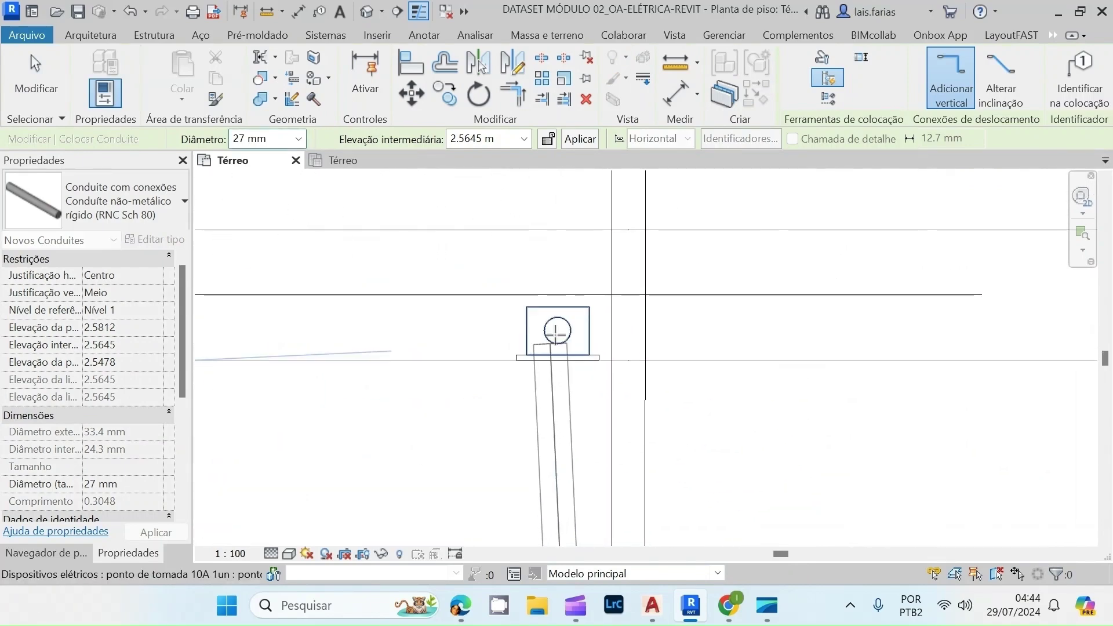
pyautogui.click(558, 331)
pyautogui.click(854, 394)
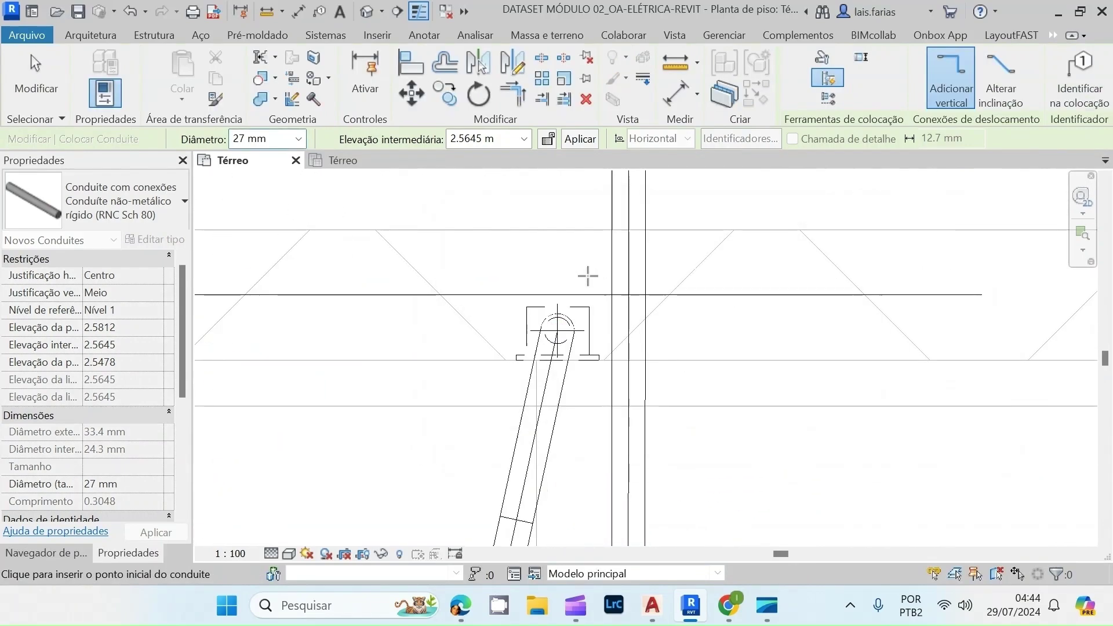
pyautogui.scroll(-5, 596, 281)
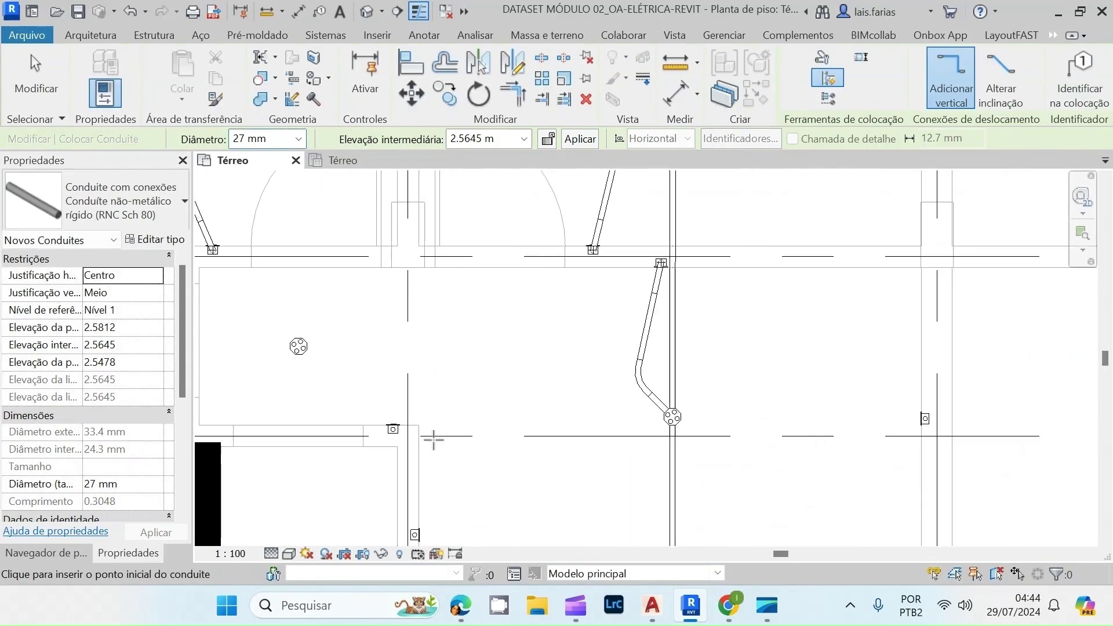
# - Draw a 27 mm conduit from the octagonal box on the central vertical run to the 10A outlet point on the east wall
pyautogui.scroll(2, 703, 427)
pyautogui.press('Escape')
pyautogui.press('Escape')
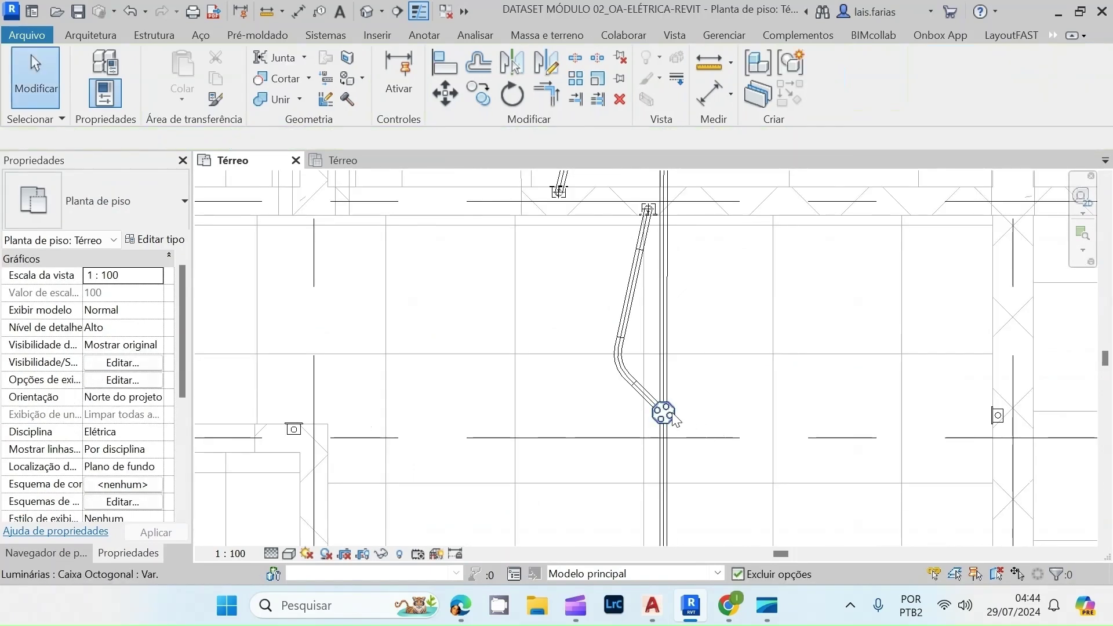
pyautogui.click(667, 414)
pyautogui.scroll(3, 680, 408)
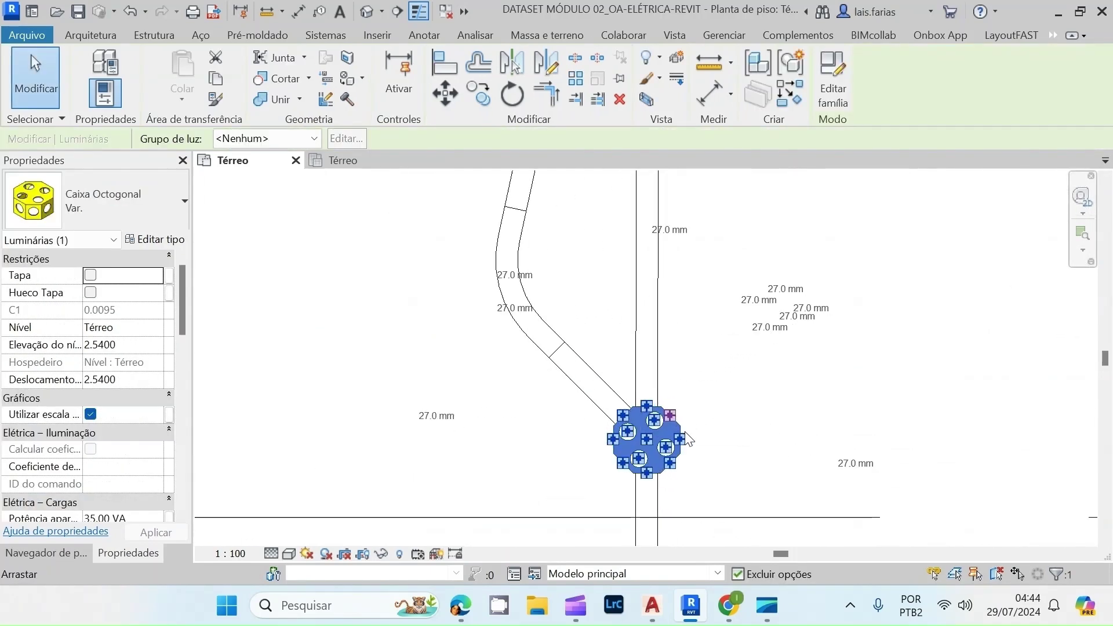
pyautogui.rightClick(683, 445)
pyautogui.click(771, 208)
pyautogui.scroll(-3, 652, 371)
pyautogui.scroll(3, 645, 396)
pyautogui.scroll(2, 645, 396)
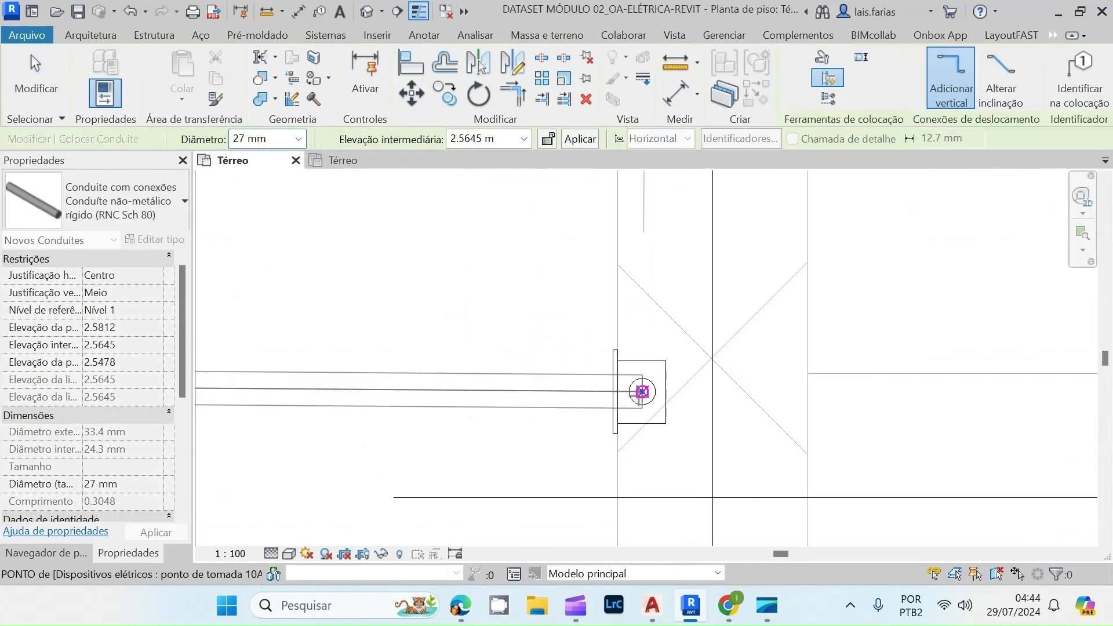
pyautogui.click(645, 396)
pyautogui.click(857, 396)
pyautogui.scroll(-4, 760, 368)
pyautogui.scroll(4, 642, 339)
pyautogui.press('Escape')
# - Draw a 27 mm conduit from the same octagonal box west to the switch point at the wall corner
pyautogui.scroll(3, 642, 339)
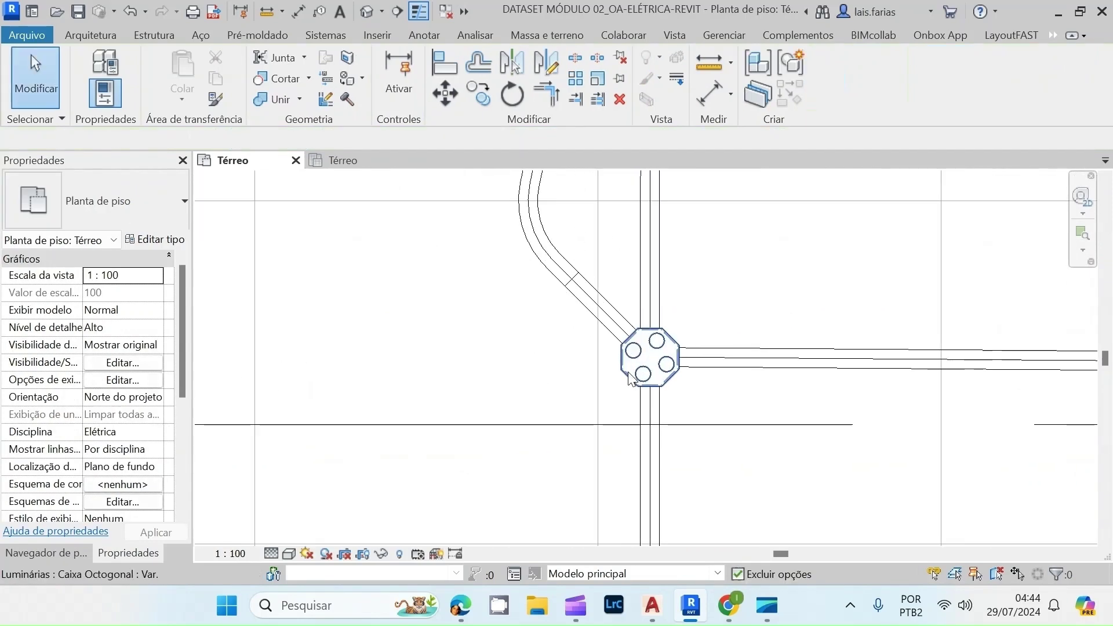
pyautogui.click(618, 360)
pyautogui.rightClick(618, 359)
pyautogui.click(694, 210)
pyautogui.scroll(-3, 731, 232)
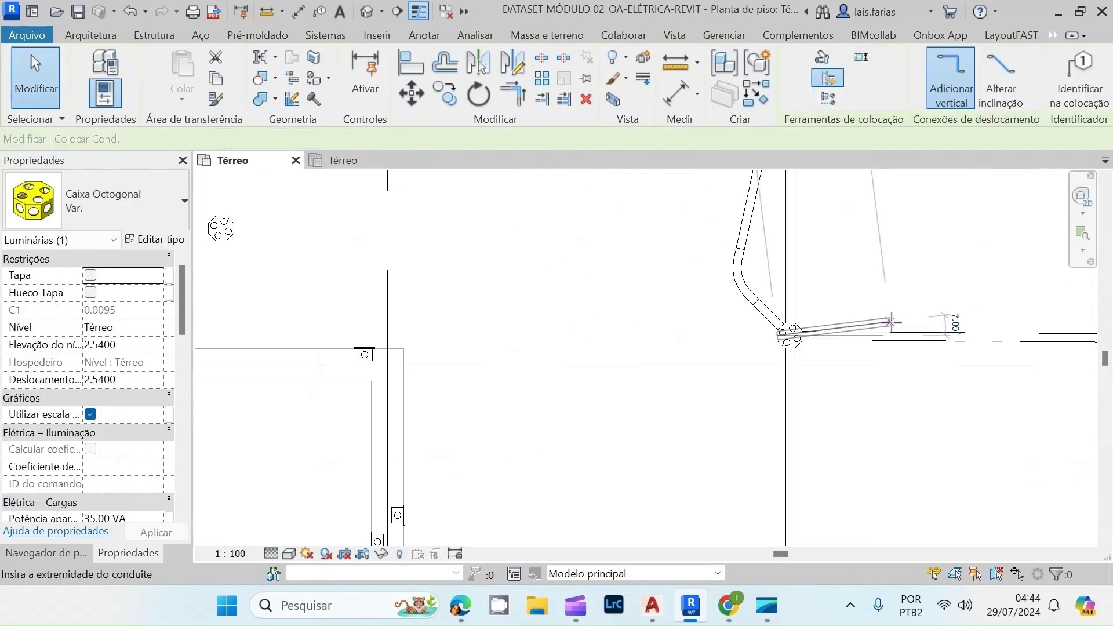
pyautogui.scroll(5, 523, 339)
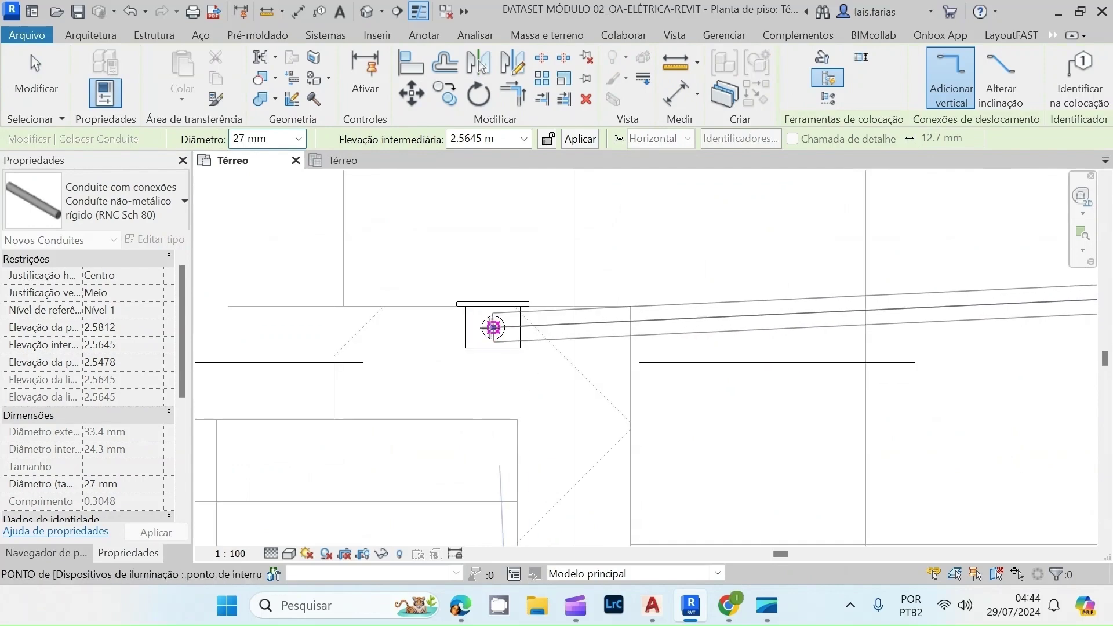
pyautogui.click(494, 324)
pyautogui.click(857, 396)
pyautogui.scroll(3, 788, 400)
pyautogui.press('Escape')
pyautogui.press('Escape')
# - Try to draw a 27 mm conduit from the unconnected octagonal box in the western room to the same switch point
pyautogui.click(609, 353)
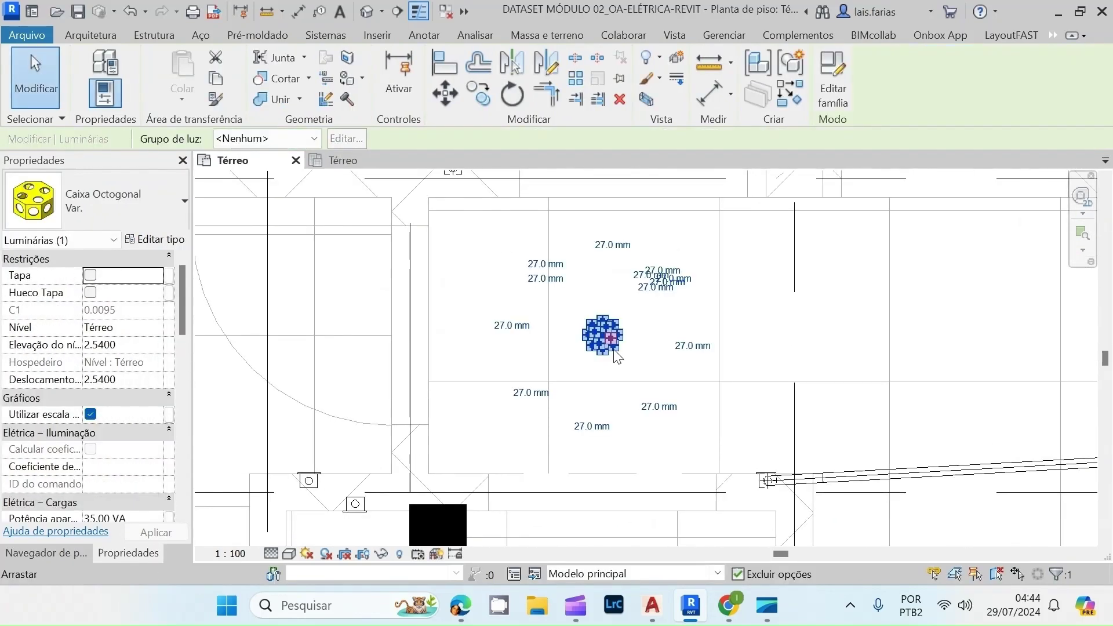
pyautogui.scroll(3, 613, 348)
pyautogui.rightClick(616, 343)
pyautogui.click(690, 211)
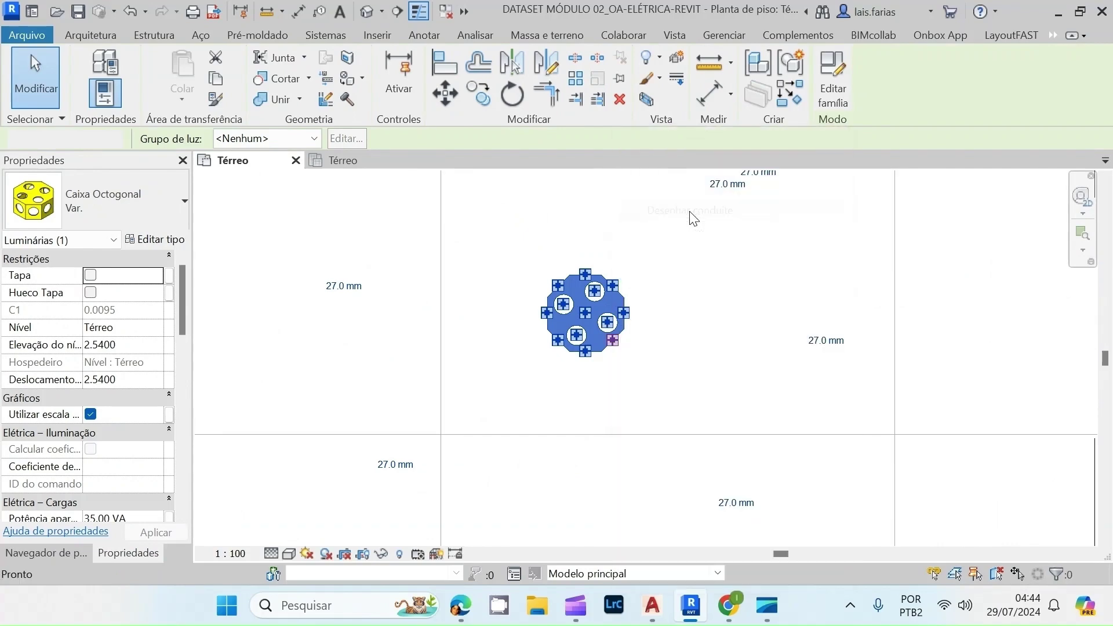
pyautogui.scroll(5, 818, 397)
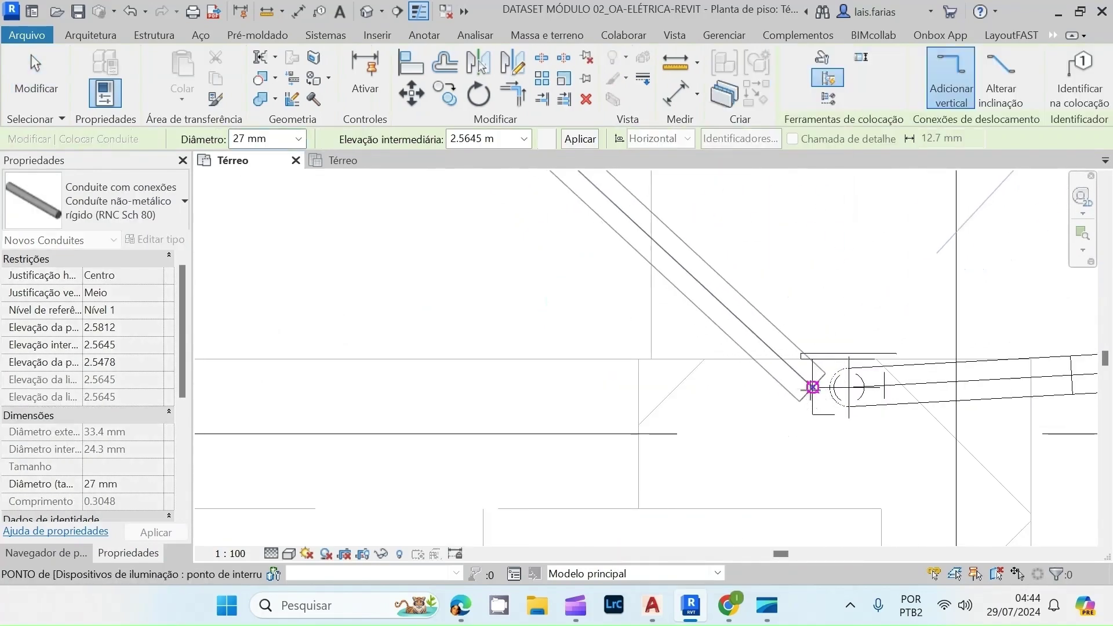
pyautogui.click(812, 387)
pyautogui.click(849, 395)
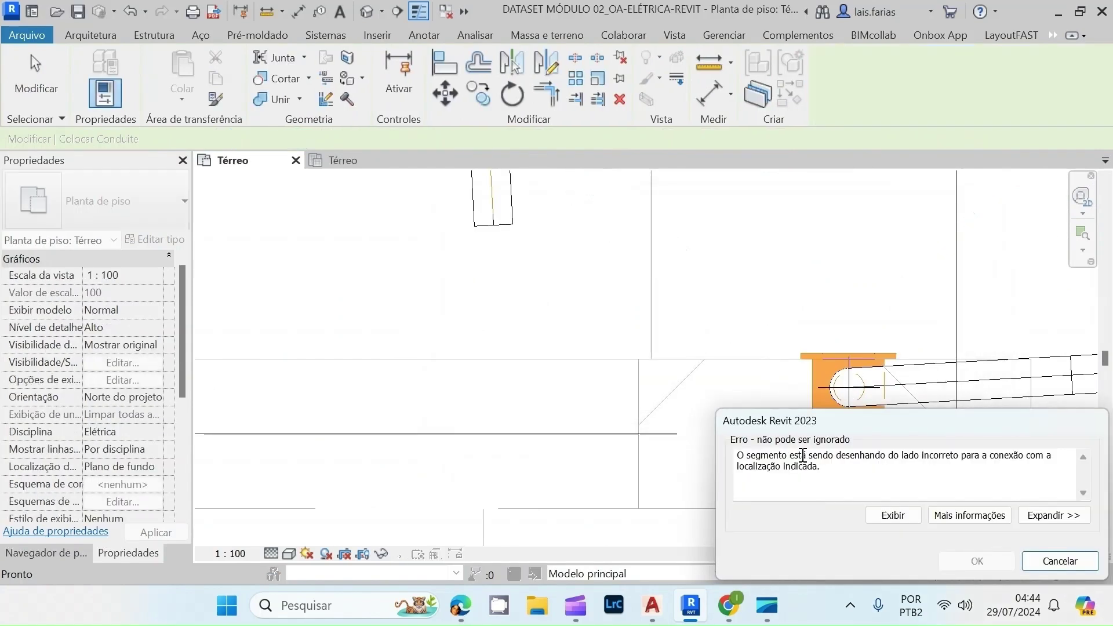
pyautogui.click(1060, 561)
pyautogui.scroll(-8, 609, 385)
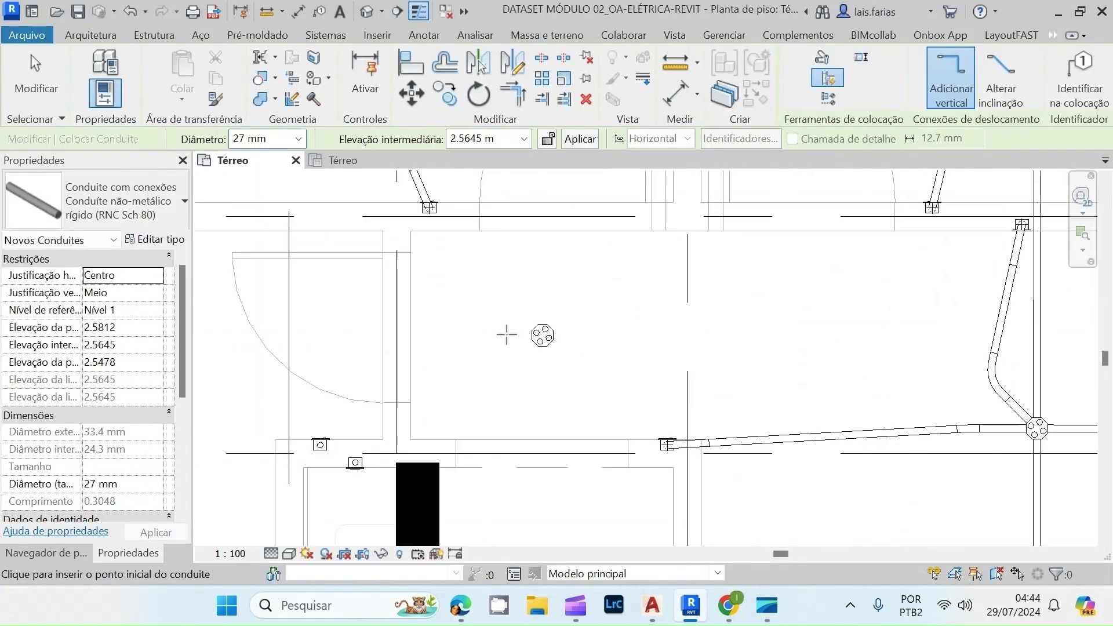
pyautogui.press('Escape')
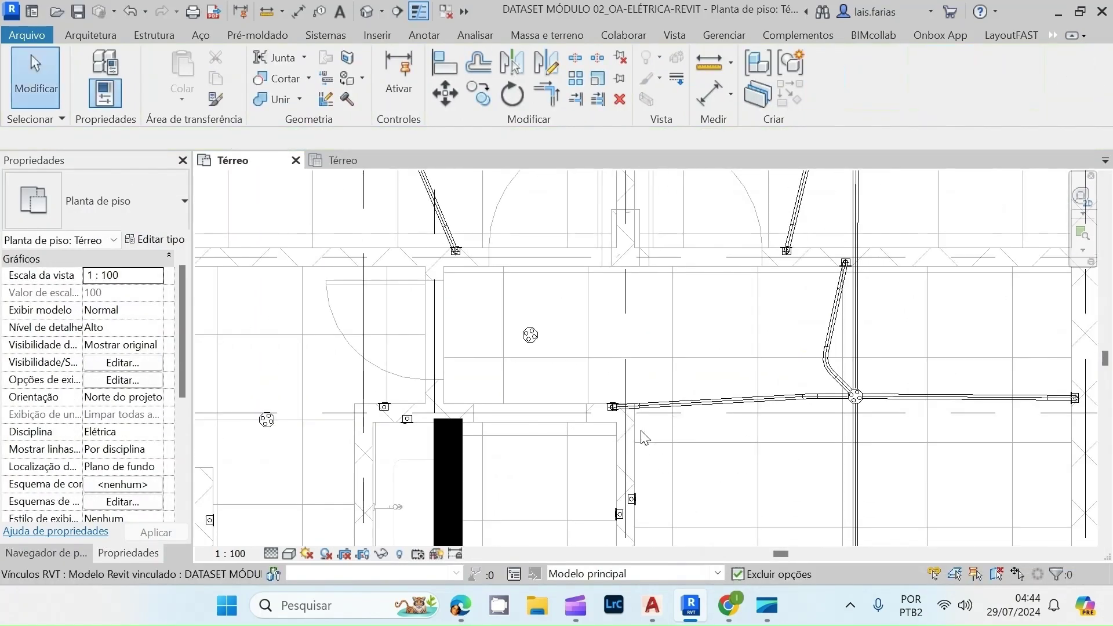
# - Inspect the switch point's conduit connection and consult the reference floor drawing in AutoCAD
pyautogui.scroll(5, 643, 437)
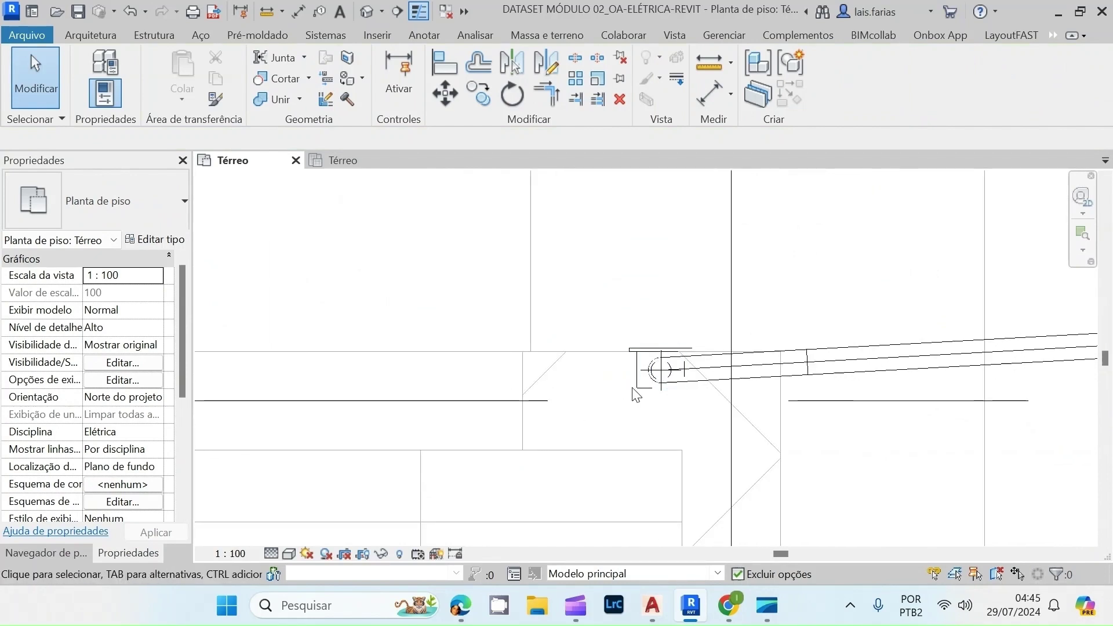
pyautogui.scroll(-1, 623, 390)
pyautogui.scroll(-1, 624, 398)
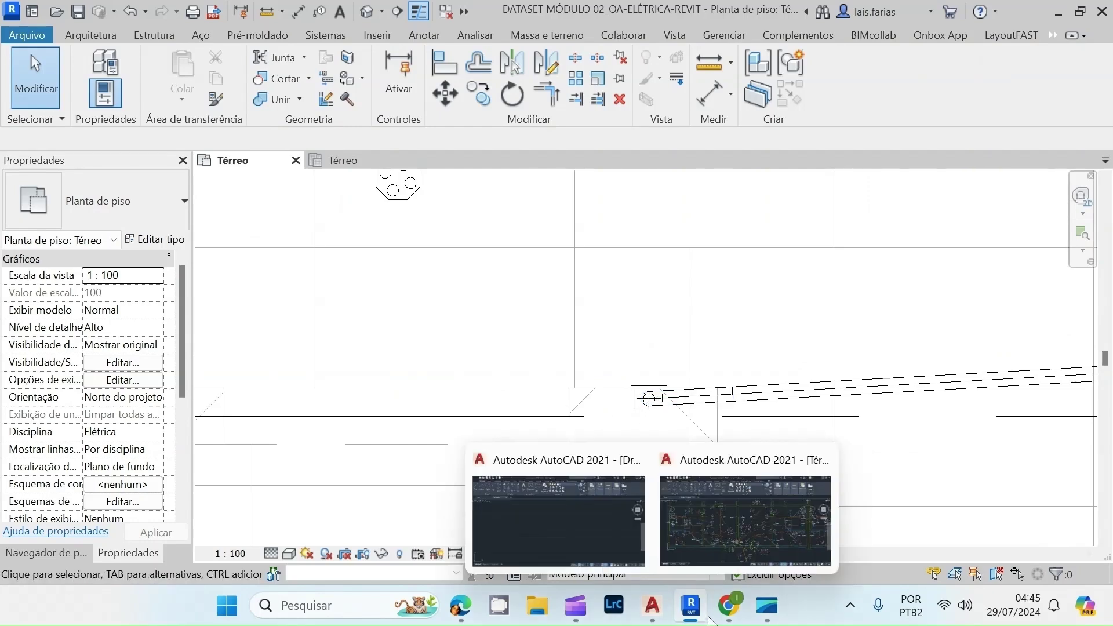
pyautogui.moveTo(699, 613)
pyautogui.click(665, 473)
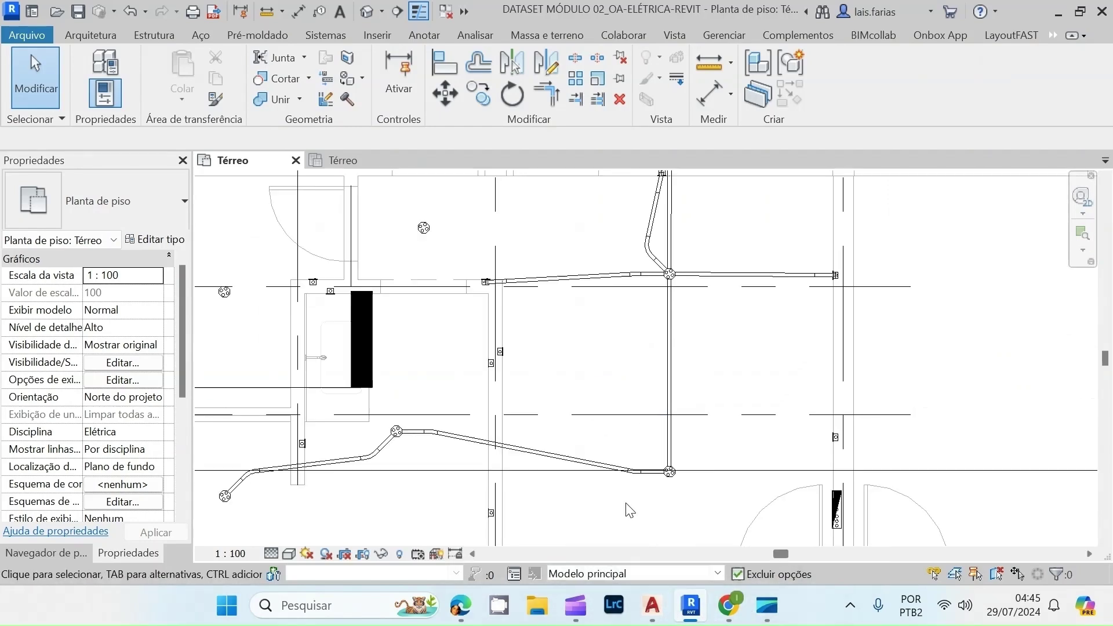
# - Draw a 27 mm conduit from the lower octagonal box to the switch point on the south wall, using Conector 2 at 1.253
pyautogui.scroll(3, 643, 371)
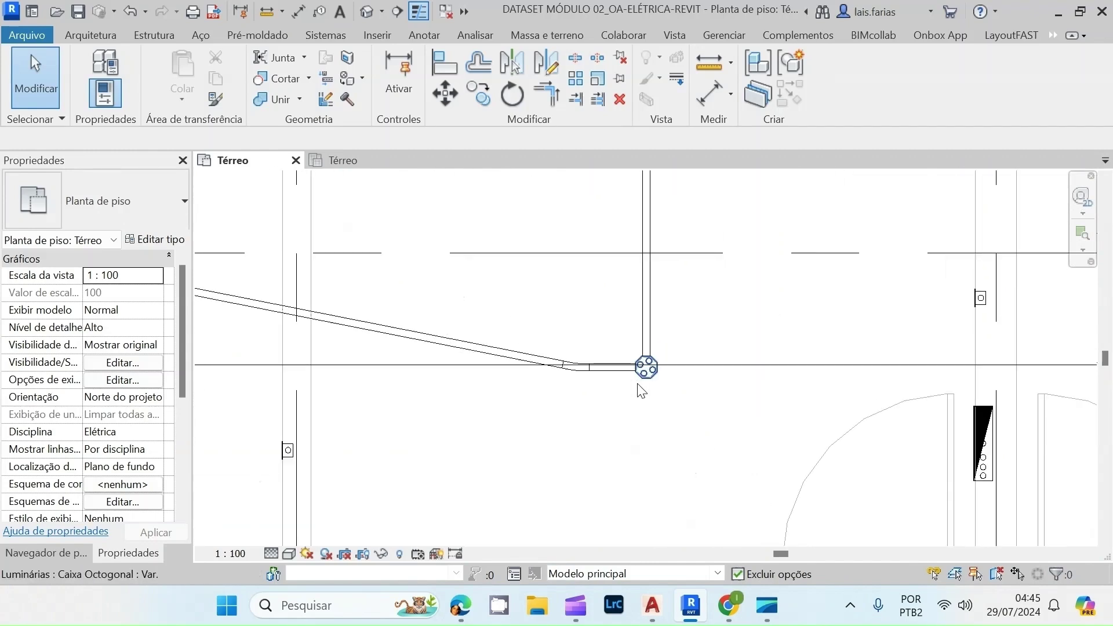
pyautogui.click(648, 367)
pyautogui.scroll(4, 652, 374)
pyautogui.rightClick(659, 373)
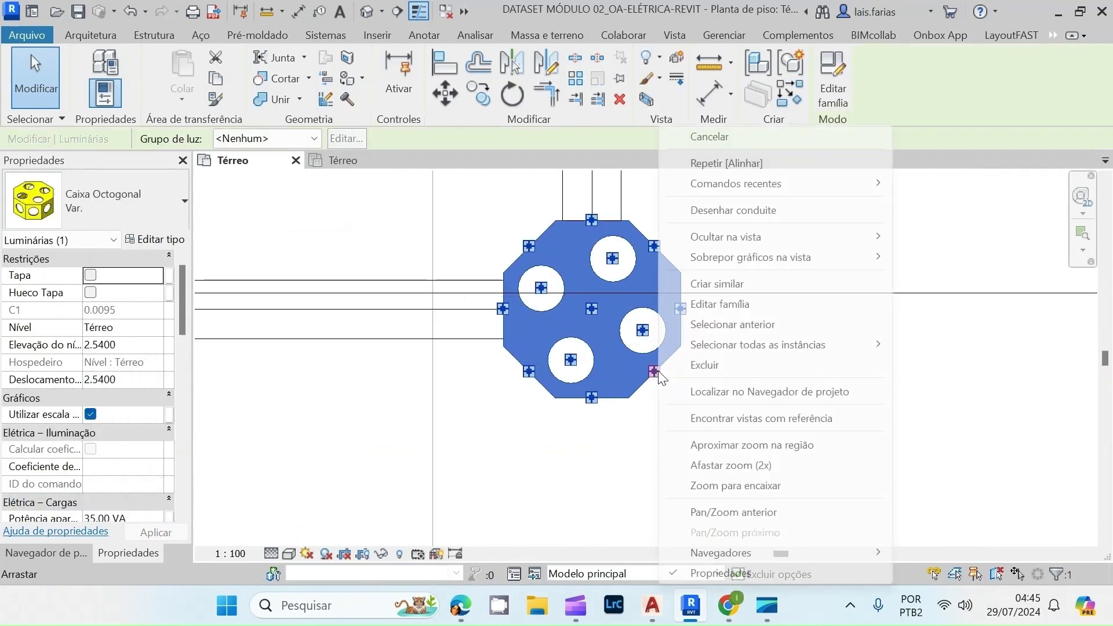
pyautogui.click(776, 209)
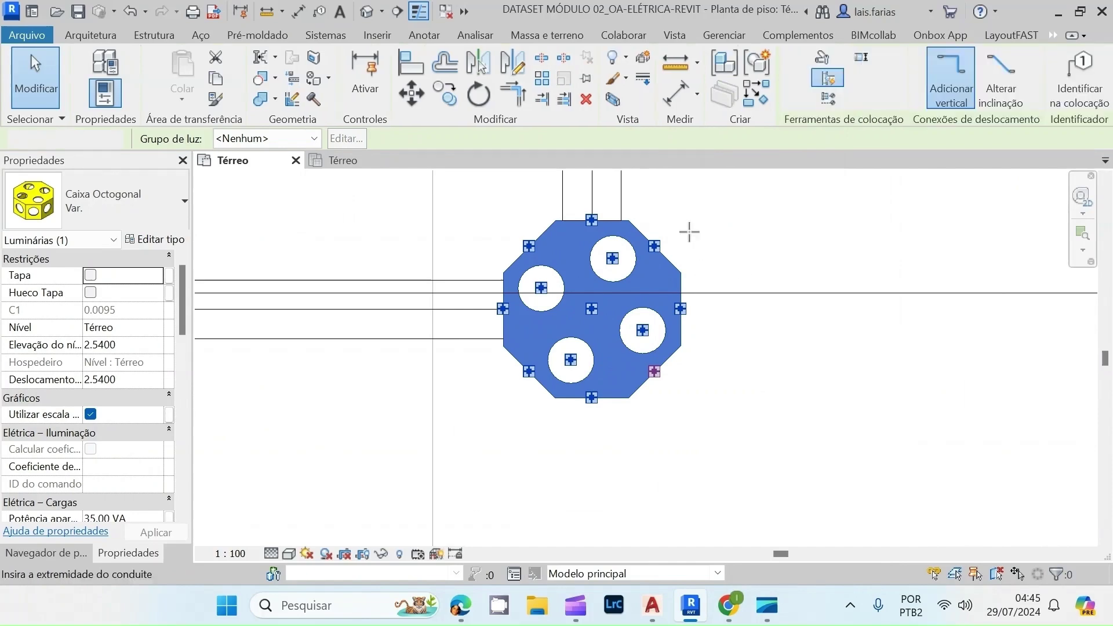
pyautogui.scroll(-7, 646, 250)
pyautogui.moveTo(744, 400); pyautogui.dragTo(707, 341, button='middle')
pyautogui.scroll(5, 650, 327)
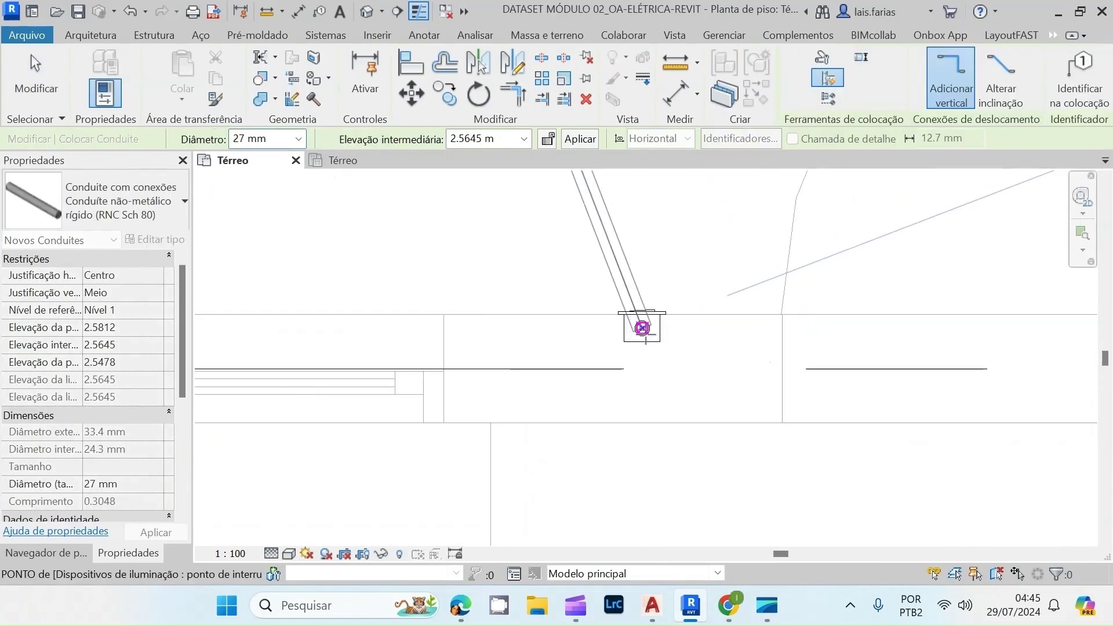
pyautogui.click(634, 315)
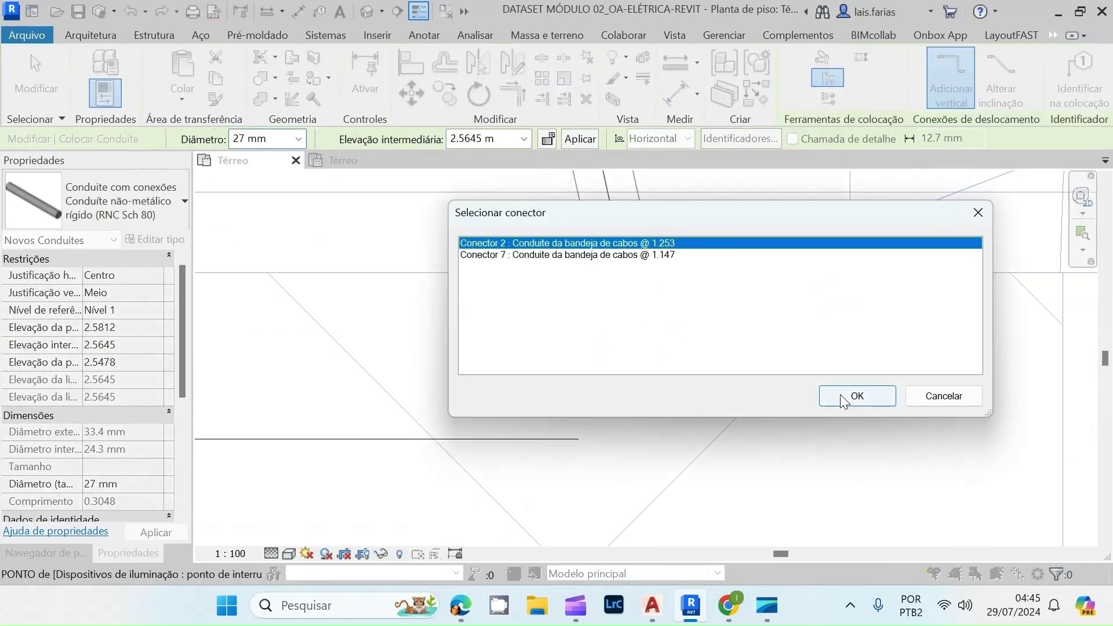
pyautogui.click(840, 394)
pyautogui.scroll(-2, 684, 447)
pyautogui.scroll(-6, 672, 448)
pyautogui.scroll(2, 719, 355)
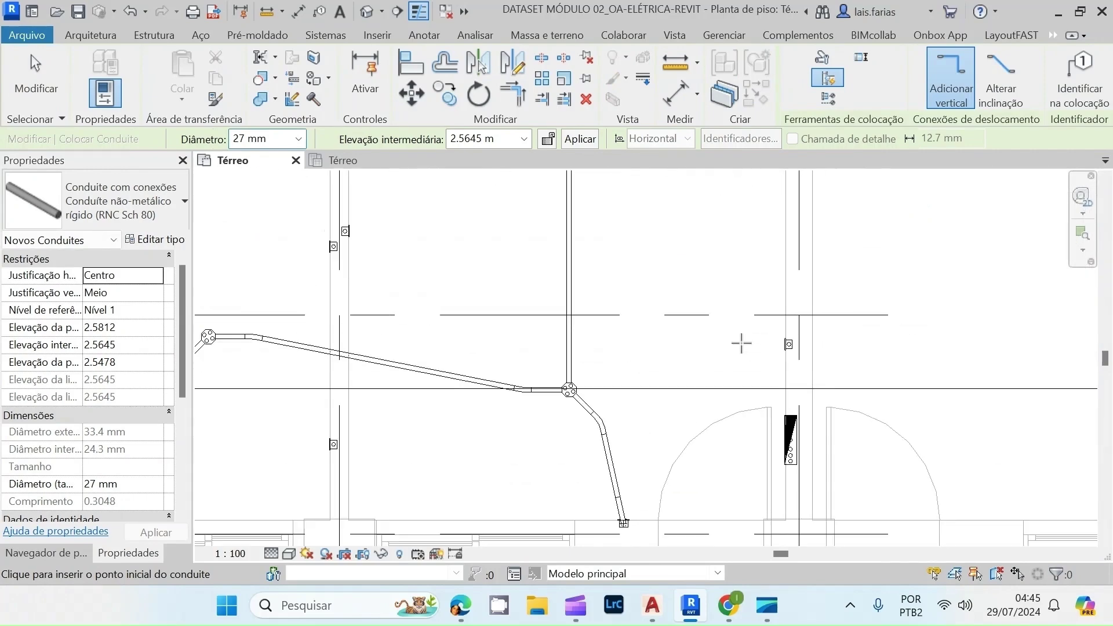
pyautogui.scroll(-2, 625, 336)
pyautogui.scroll(5, 709, 232)
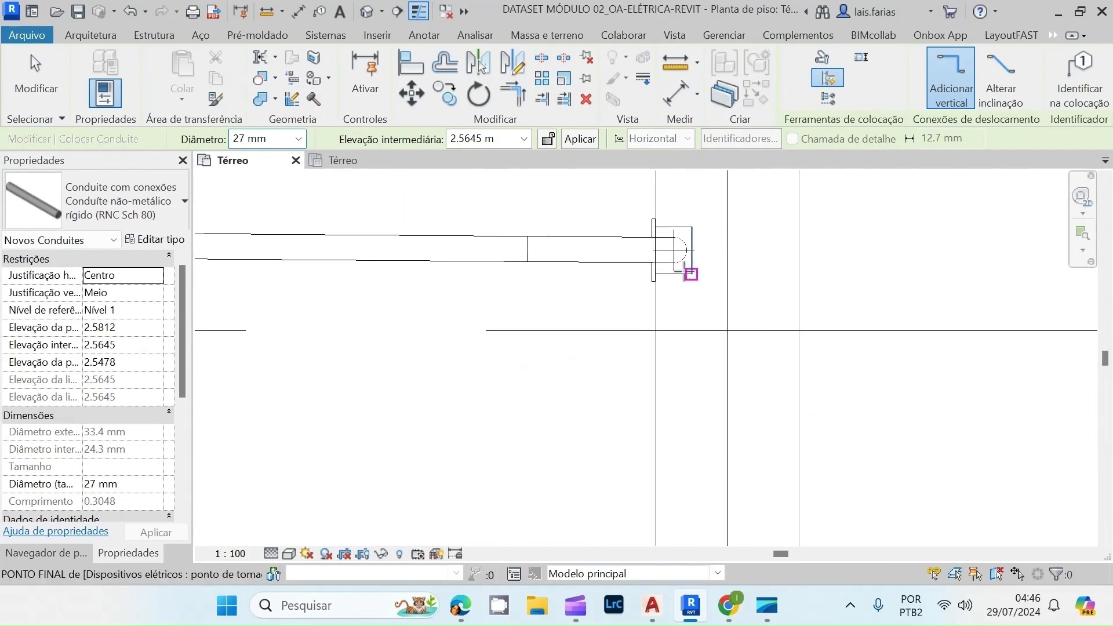
pyautogui.press('Escape')
pyautogui.press('Escape')
# - Draw a 27 mm conduit along the east wall from the connected 10A outlet, using Conector 15 at 0.280, to the outlet south of it
pyautogui.click(665, 281)
pyautogui.rightClick(672, 273)
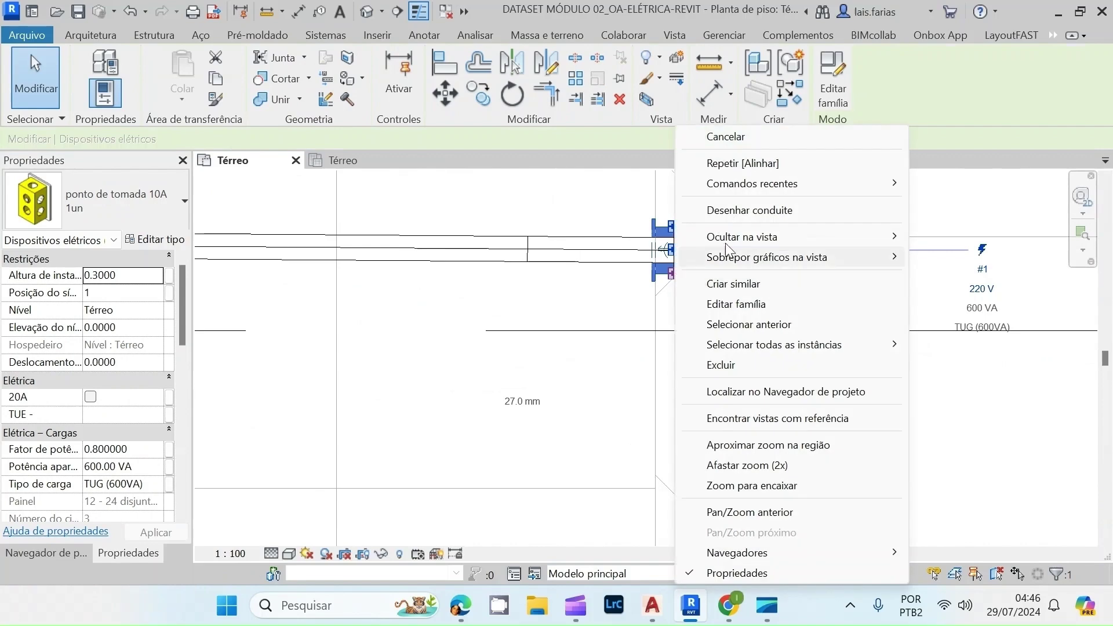
pyautogui.click(744, 211)
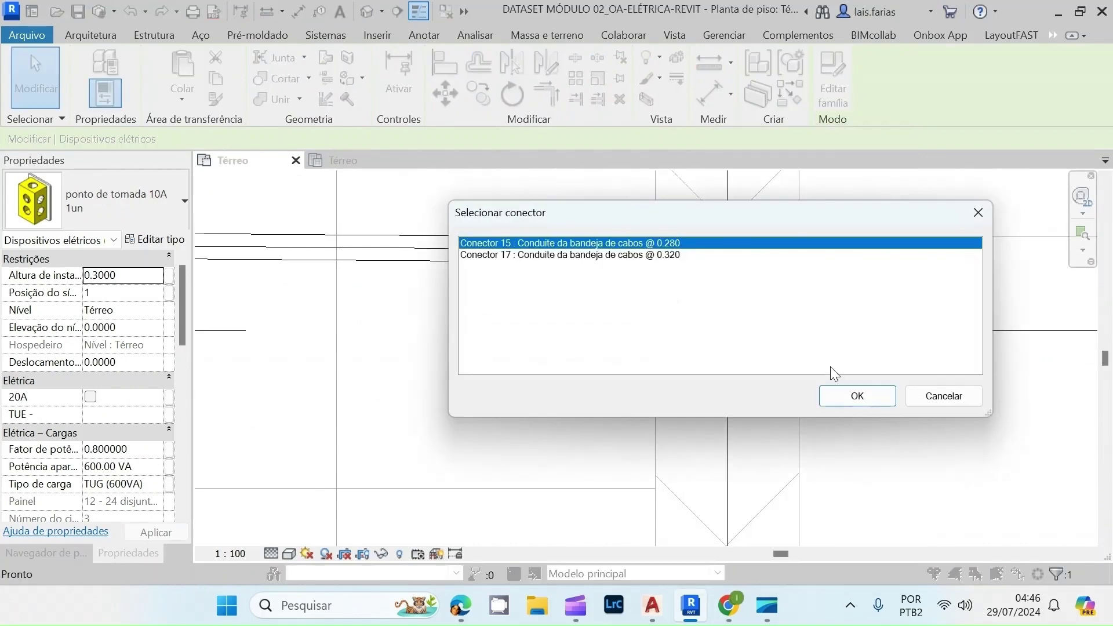
pyautogui.click(840, 391)
pyautogui.scroll(-4, 647, 214)
pyautogui.scroll(6, 653, 417)
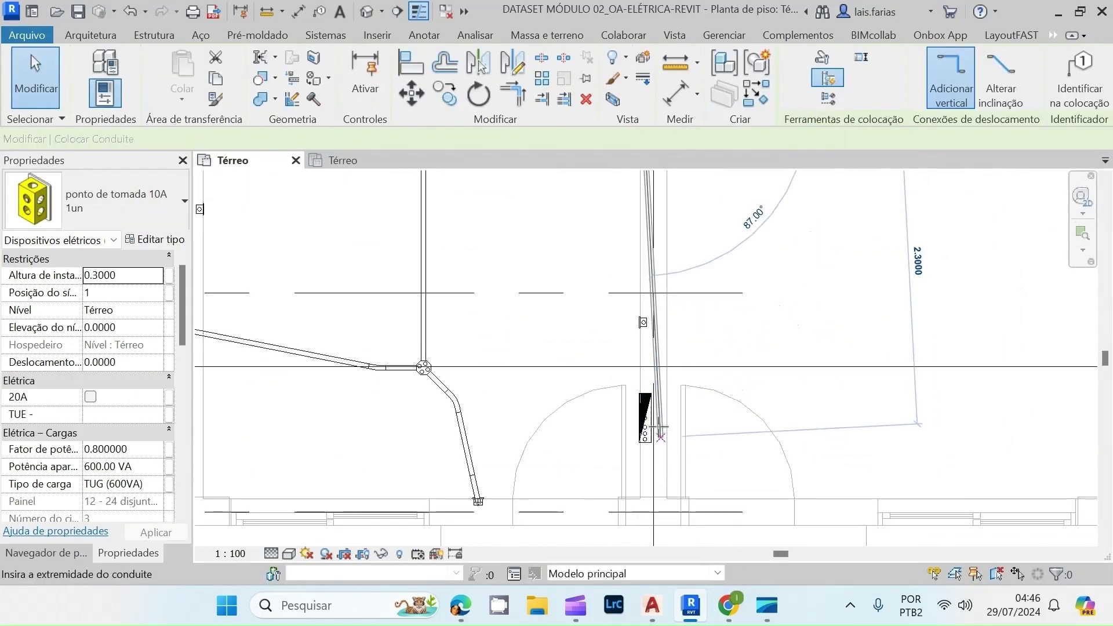
pyautogui.click(644, 304)
pyautogui.click(855, 395)
pyautogui.scroll(-2, 704, 319)
pyautogui.scroll(-4, 694, 303)
pyautogui.scroll(3, 638, 388)
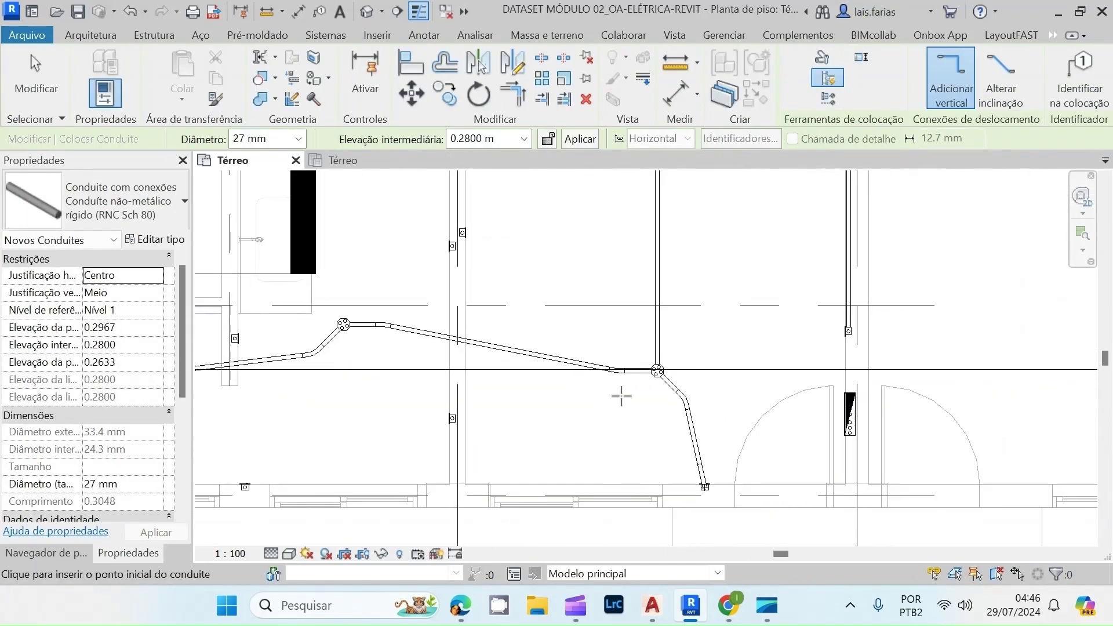
# - Draw a 27 mm conduit from the lower octagonal box to the 10A outlet point on the wall to its west
pyautogui.click(661, 365)
pyautogui.scroll(6, 660, 366)
pyautogui.rightClick(655, 357)
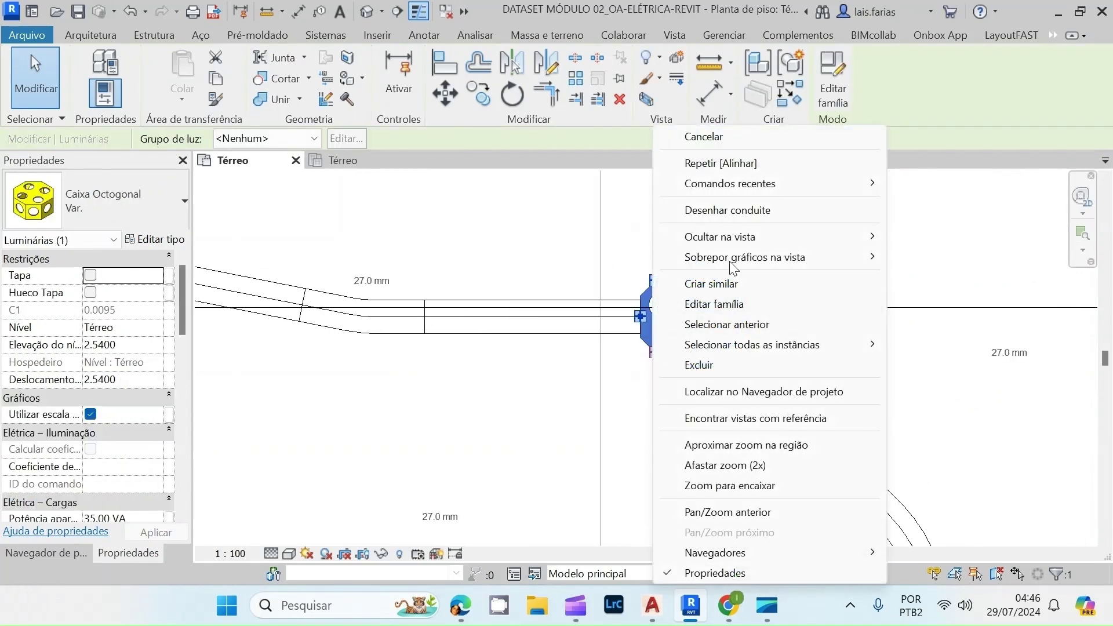
pyautogui.click(718, 210)
pyautogui.scroll(-3, 597, 318)
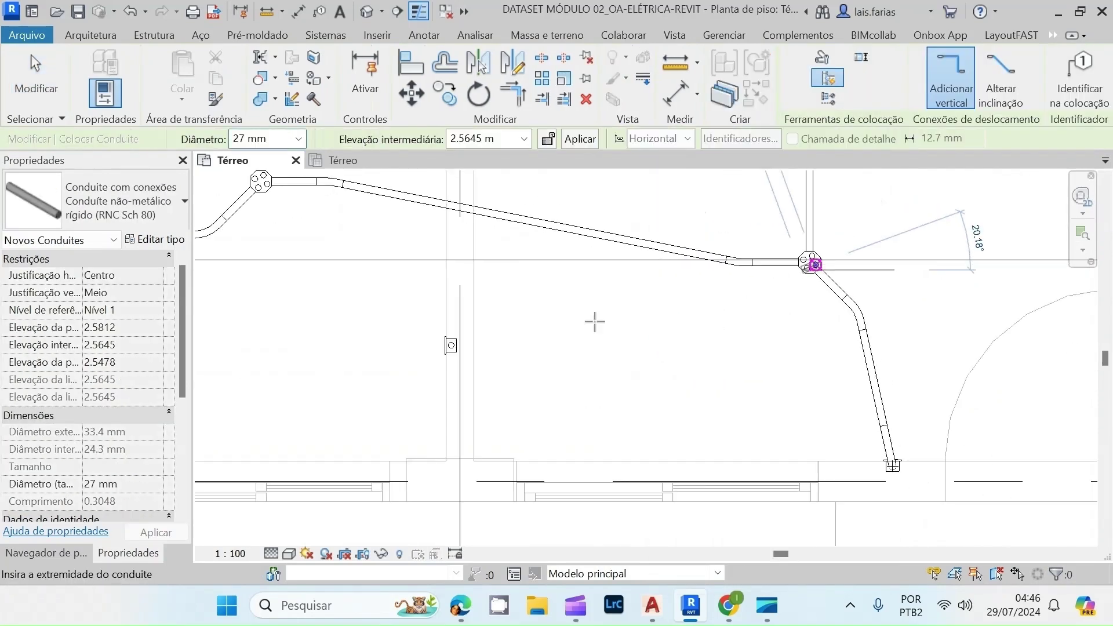
pyautogui.scroll(6, 584, 334)
pyautogui.scroll(3, 584, 334)
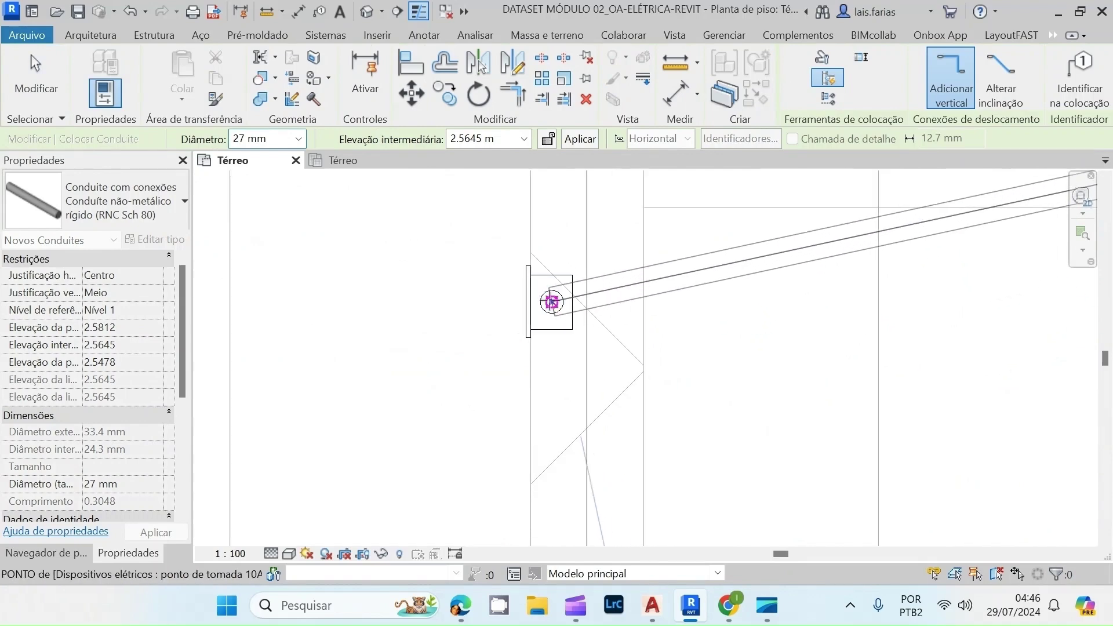
pyautogui.click(553, 303)
pyautogui.click(858, 396)
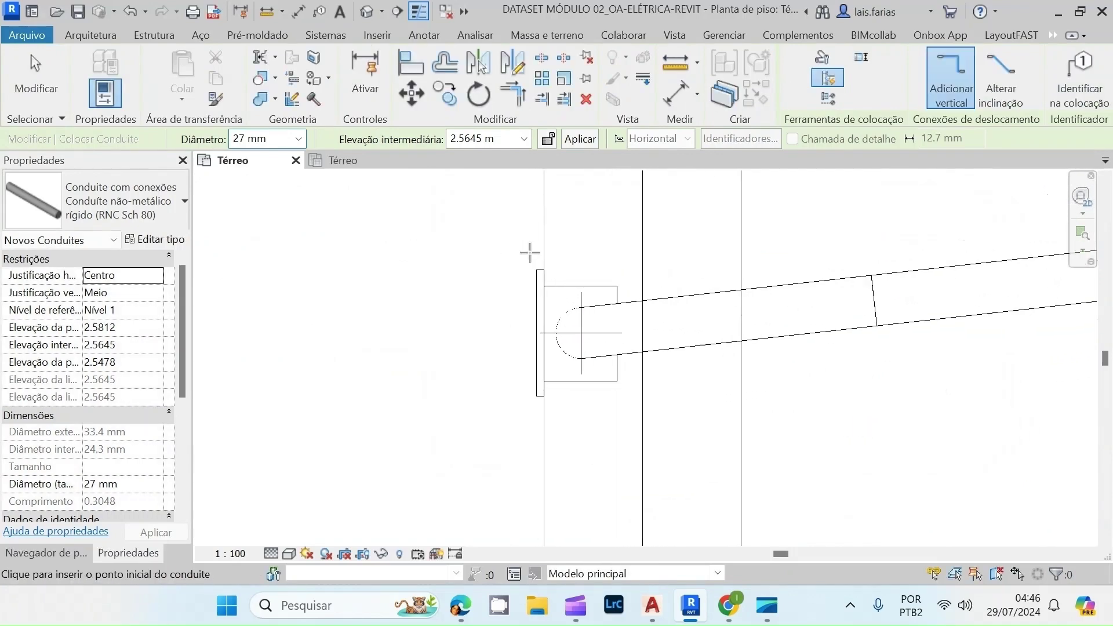
pyautogui.press('Escape')
pyautogui.press('Escape')
# - Draw a 27 mm conduit along the wall from that outlet north to the next 10A outlet, using Conector 15 at 1.180
pyautogui.click(606, 296)
pyautogui.rightClick(599, 295)
pyautogui.click(679, 212)
pyautogui.click(857, 396)
pyautogui.scroll(-4, 637, 348)
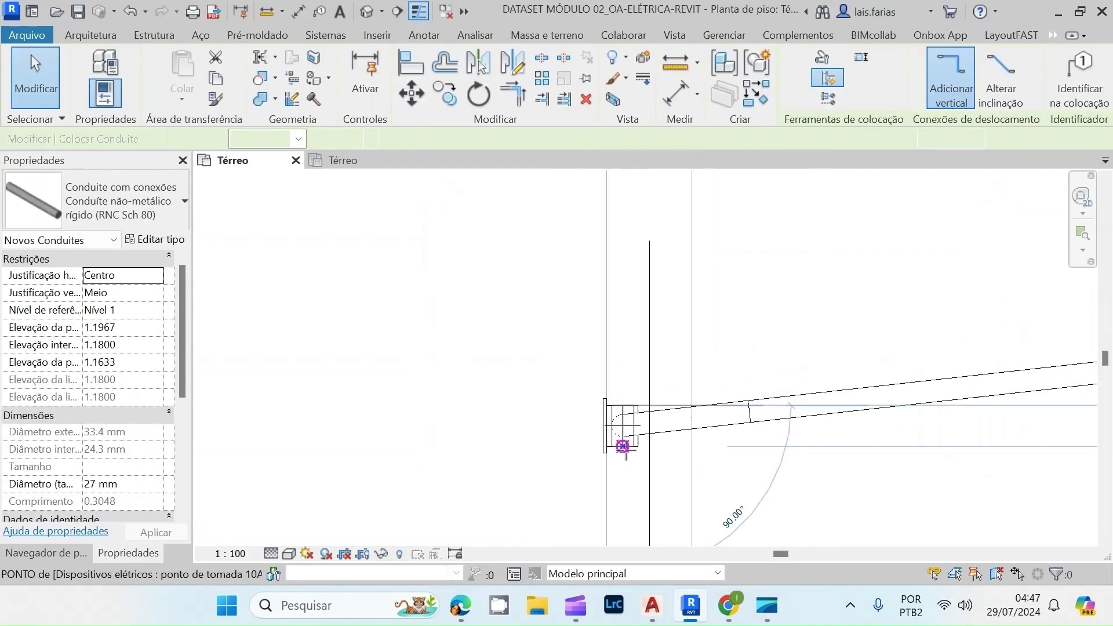
pyautogui.scroll(5, 634, 237)
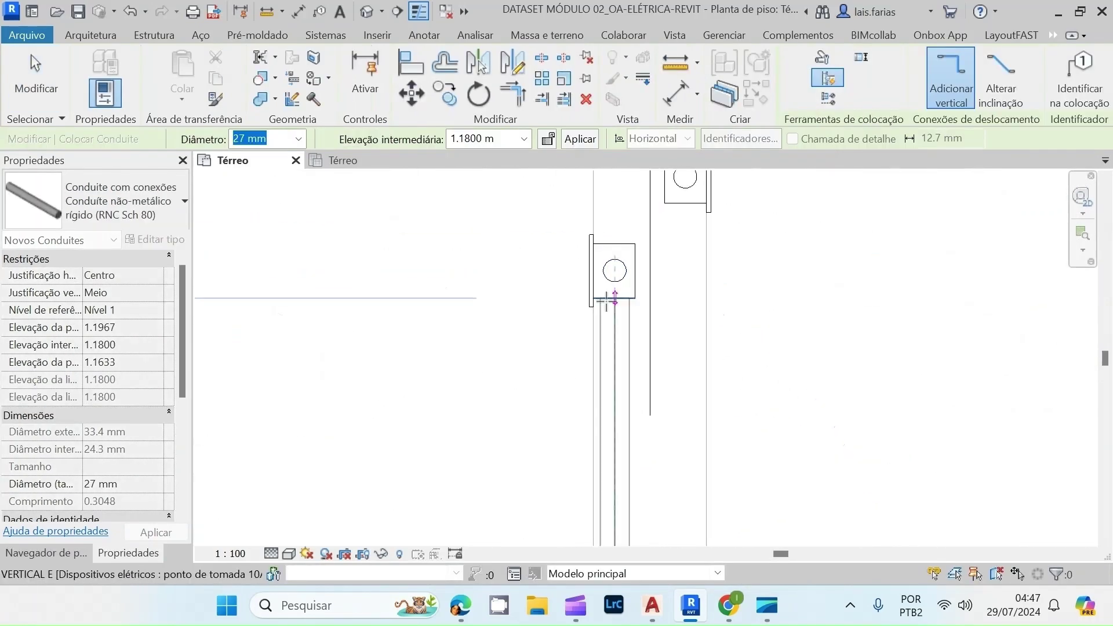
pyautogui.click(614, 298)
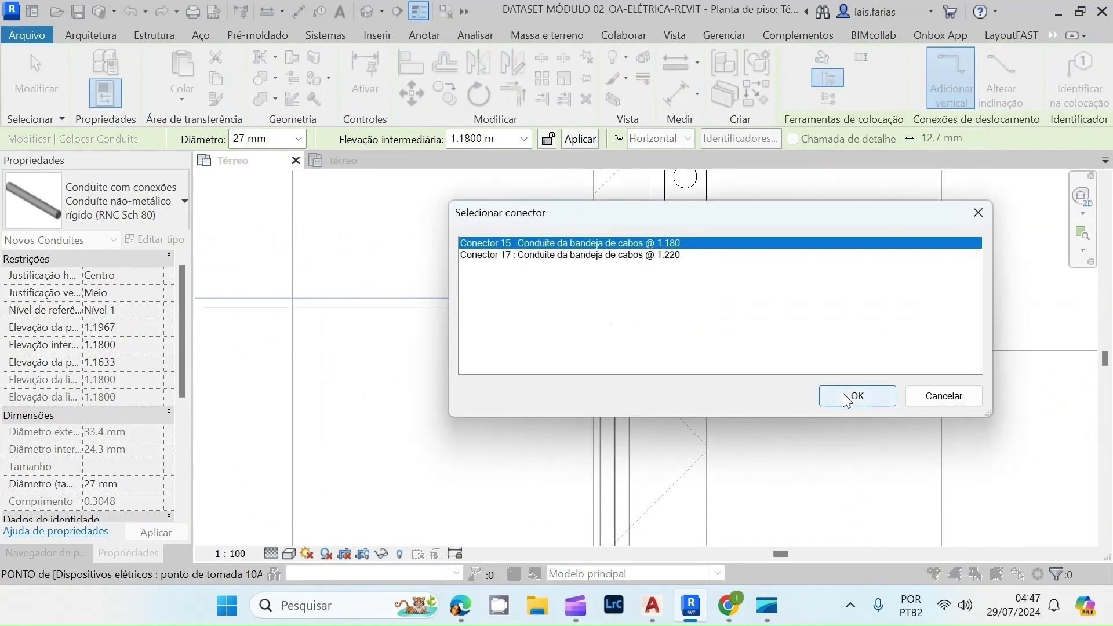
pyautogui.click(842, 393)
pyautogui.scroll(-1, 464, 377)
pyautogui.scroll(-4, 423, 376)
pyautogui.press('Escape')
pyautogui.press('Escape')
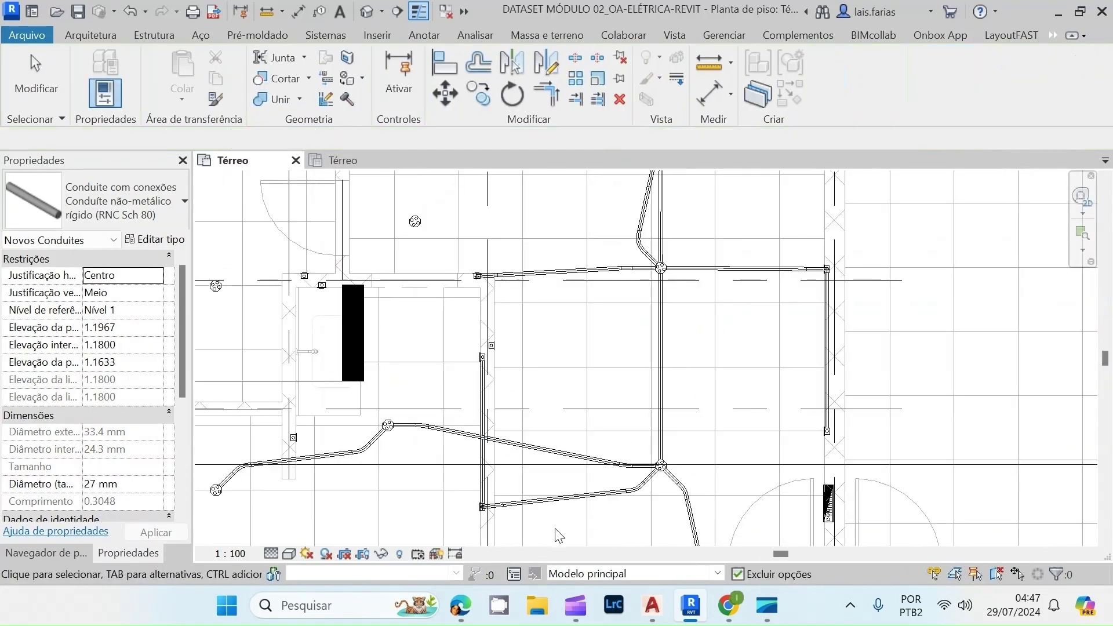
pyautogui.scroll(1, 660, 468)
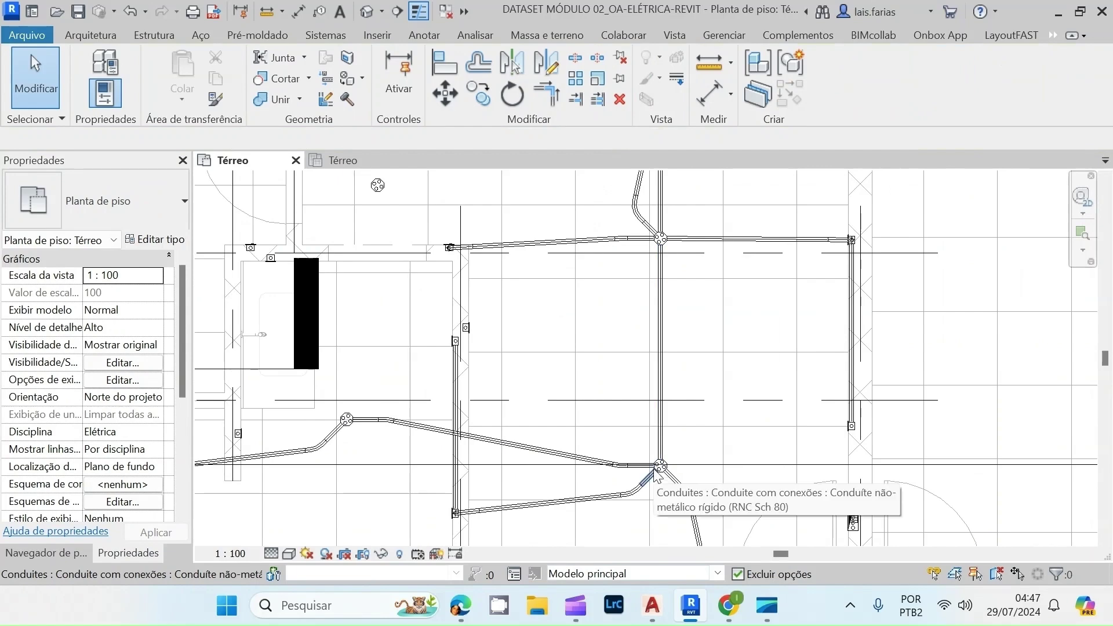
# - Try to draw a 27 mm conduit from the lower octagonal box to the 10A outlet on the wall to its northwest, using Conector 10 at 0.353
pyautogui.scroll(3, 655, 471)
pyautogui.click(650, 456)
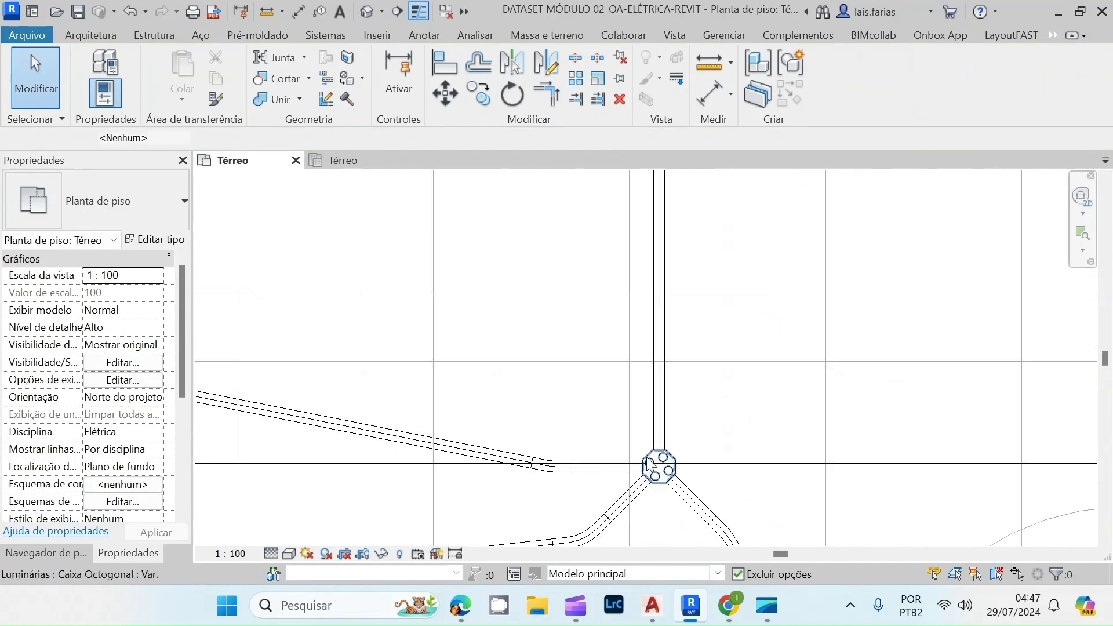
pyautogui.scroll(2, 649, 456)
pyautogui.rightClick(649, 458)
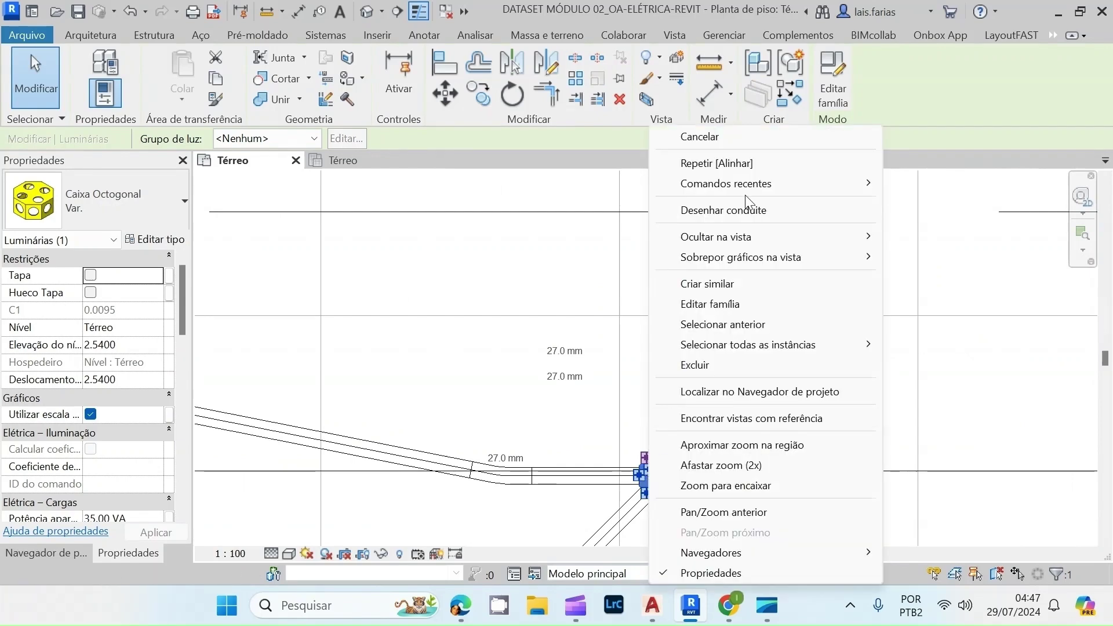
pyautogui.click(728, 215)
pyautogui.scroll(-6, 767, 412)
pyautogui.scroll(7, 571, 308)
pyautogui.click(534, 314)
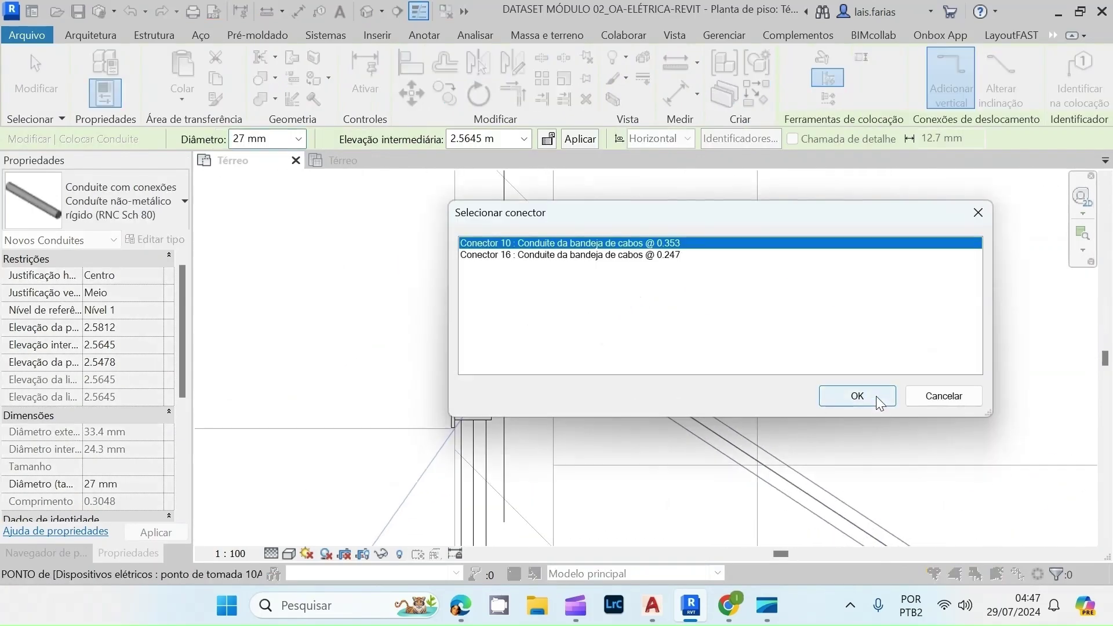
pyautogui.click(877, 398)
pyautogui.scroll(-5, 747, 377)
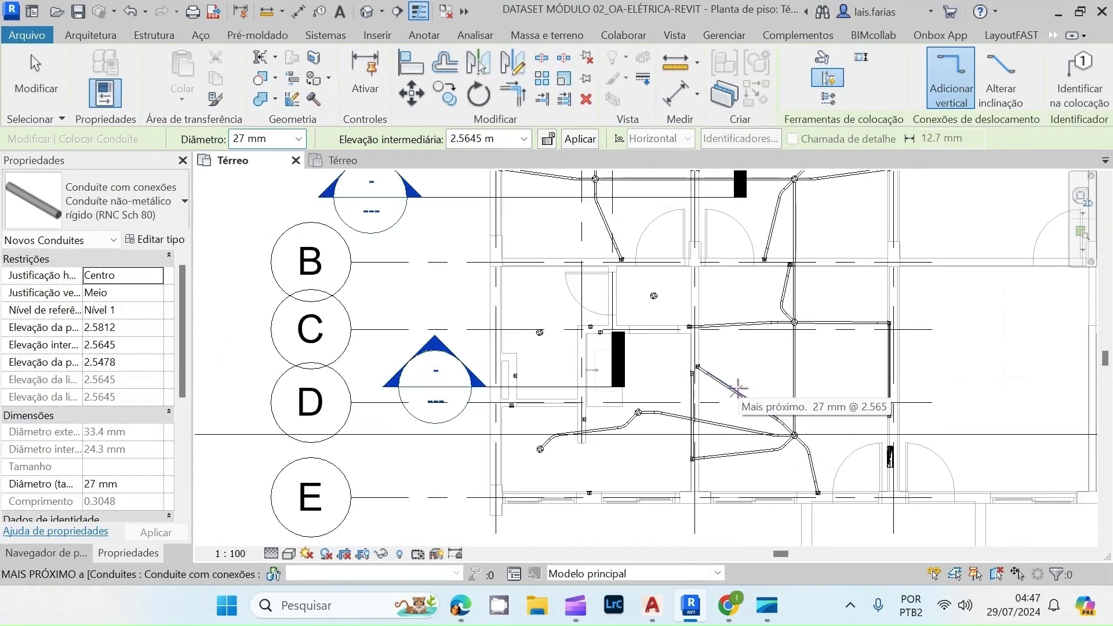
pyautogui.scroll(-1, 707, 383)
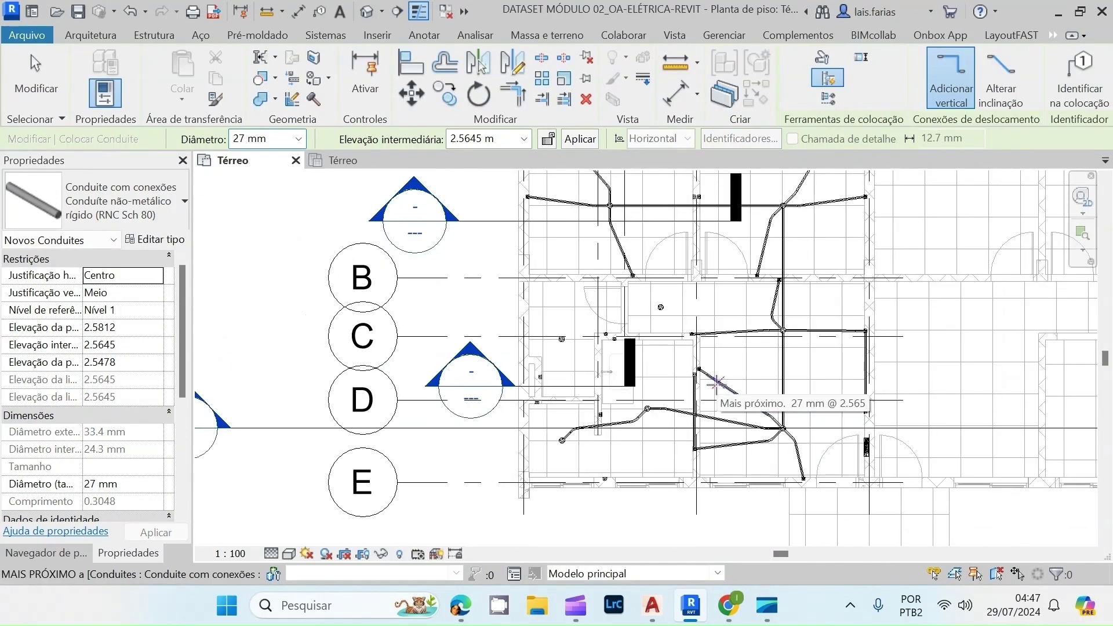
pyautogui.scroll(1, 538, 415)
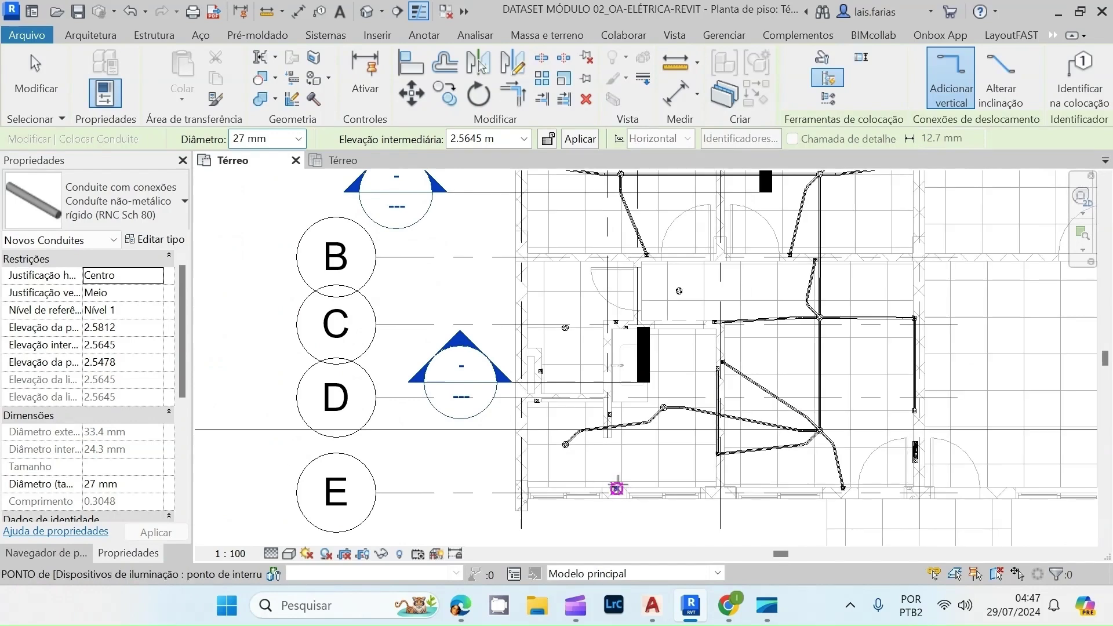
pyautogui.scroll(2, 624, 435)
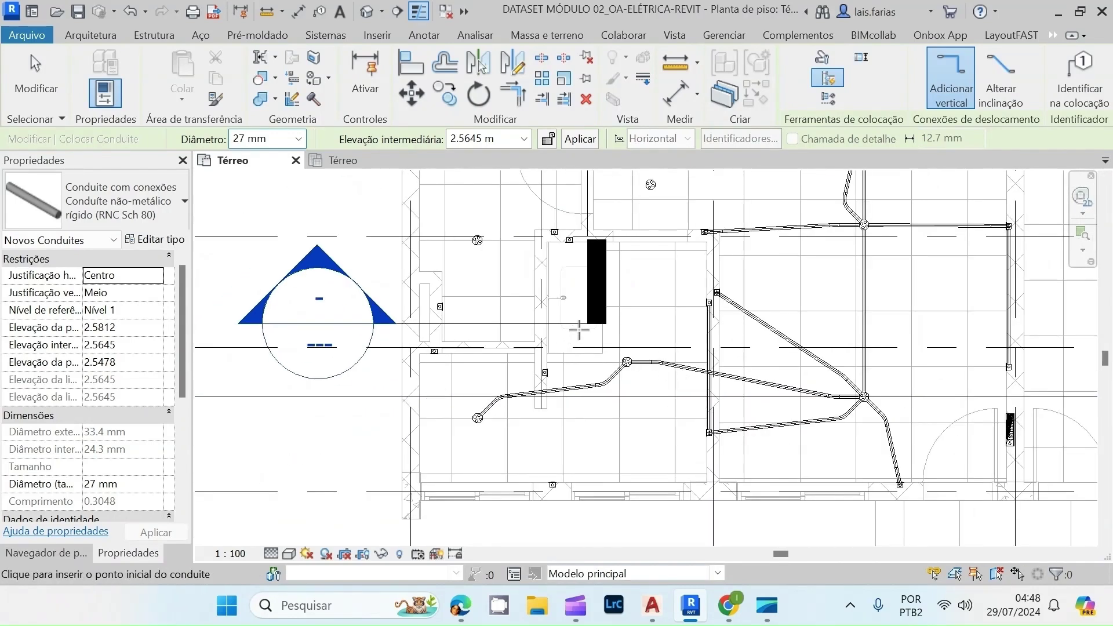
pyautogui.scroll(3, 579, 330)
pyautogui.press('Escape')
pyautogui.press('Escape')
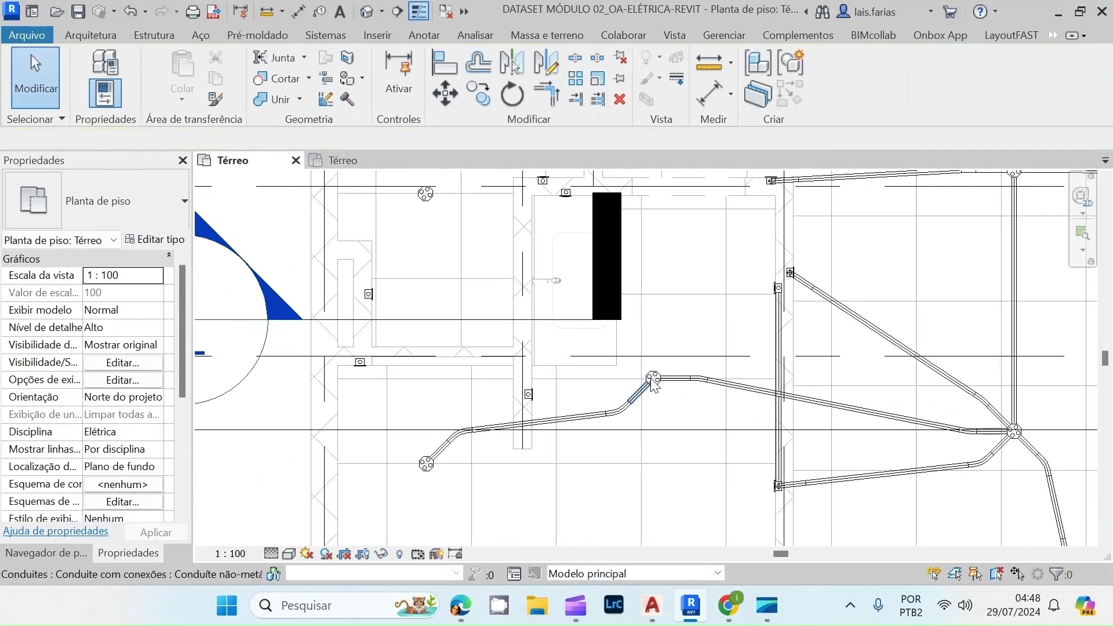
# - Undo the last conduit run between the lower octagonal box and the 10A outlet to its northwest
pyautogui.scroll(2, 648, 368)
pyautogui.click(656, 380)
pyautogui.scroll(4, 656, 374)
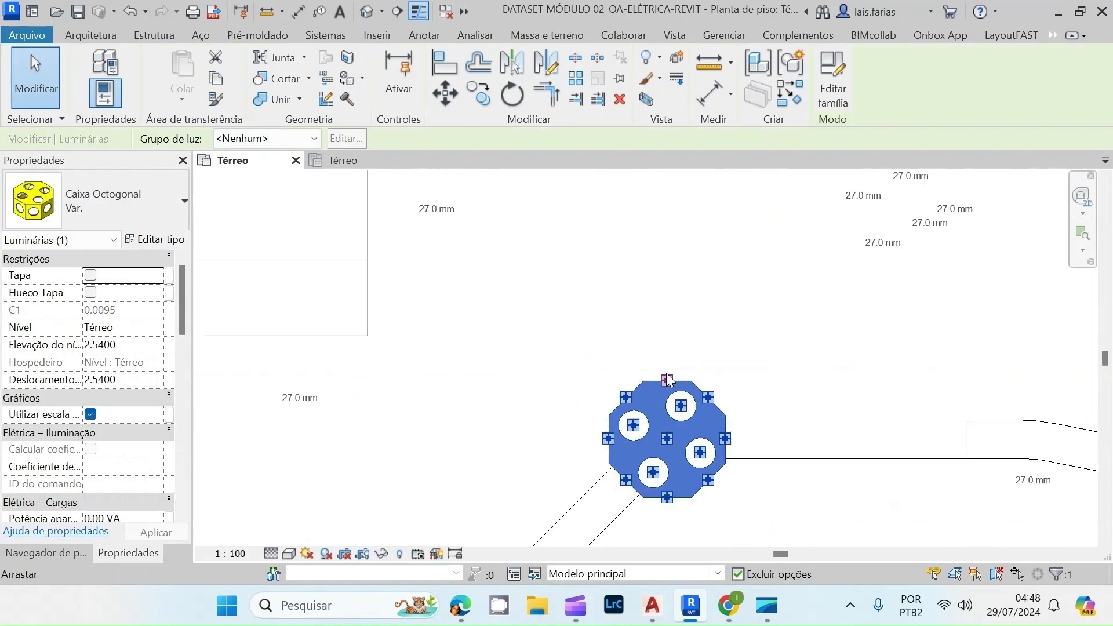
pyautogui.press('Escape')
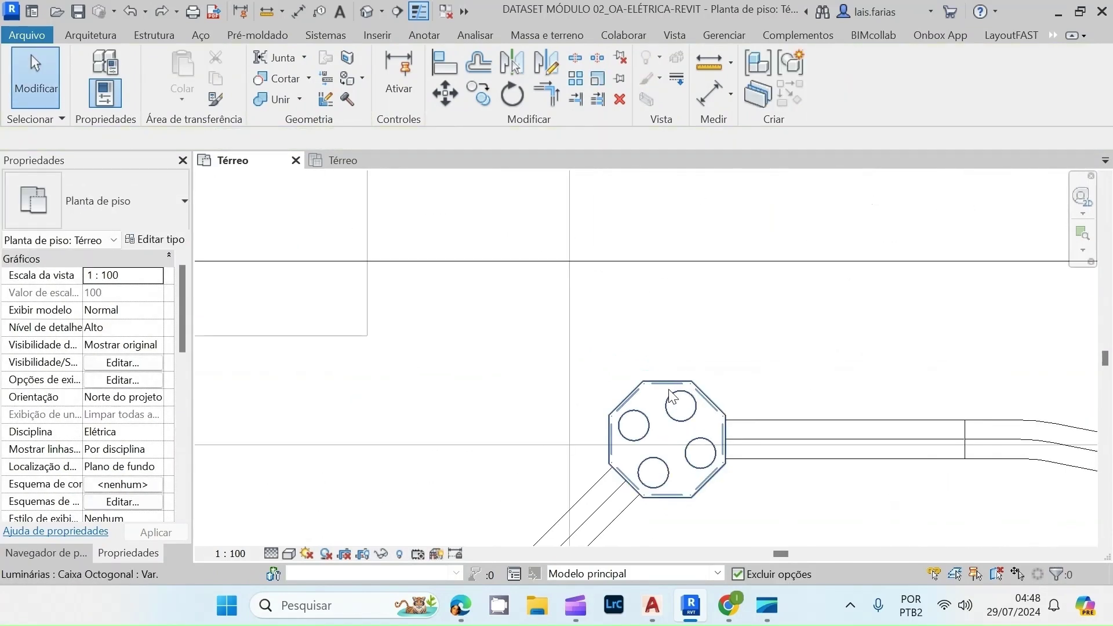
pyautogui.scroll(-5, 670, 391)
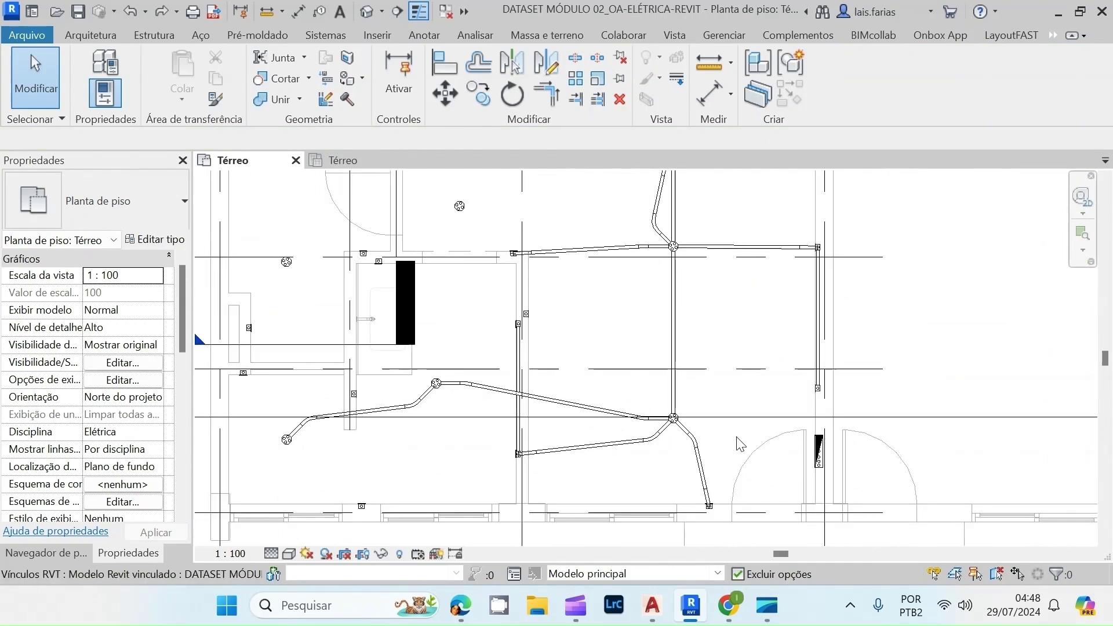
# - Draw a 27 mm conduit from the north side of the middle octagonal box to the 10A outlet beside the black shaft, using Conector 9 at 1.253
pyautogui.click(580, 381)
pyautogui.scroll(4, 581, 382)
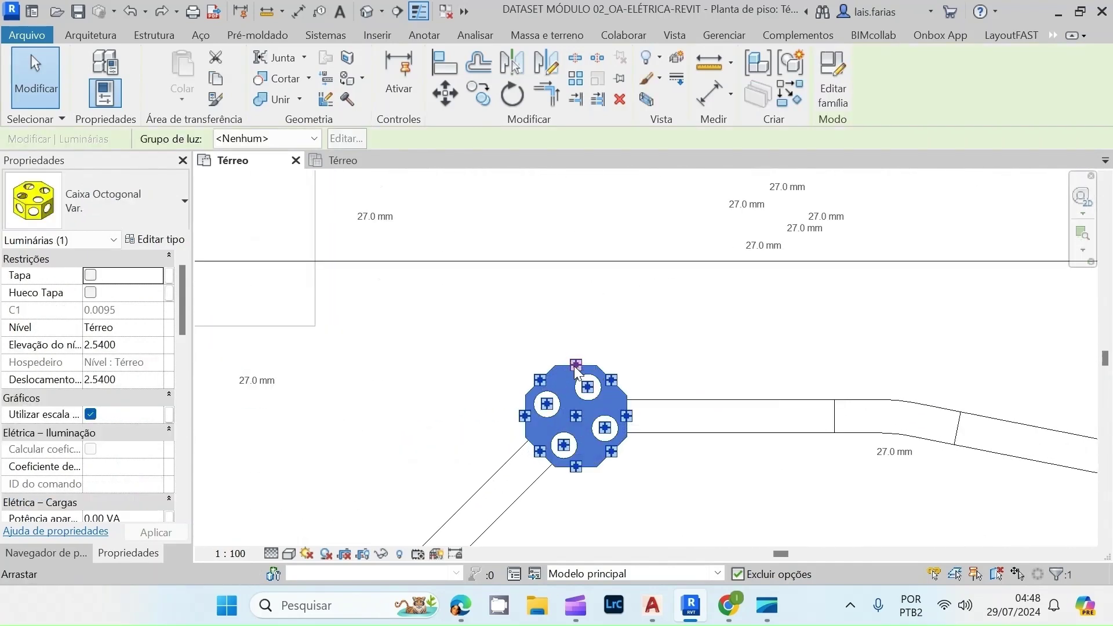
pyautogui.rightClick(574, 367)
pyautogui.click(653, 210)
pyautogui.scroll(-5, 597, 311)
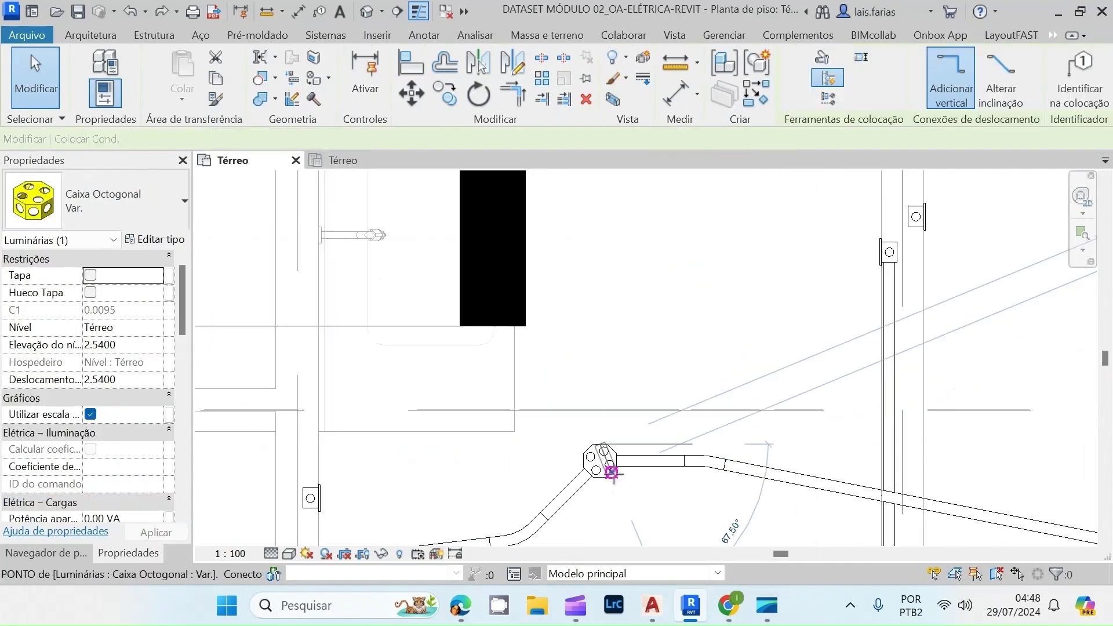
pyautogui.scroll(8, 596, 312)
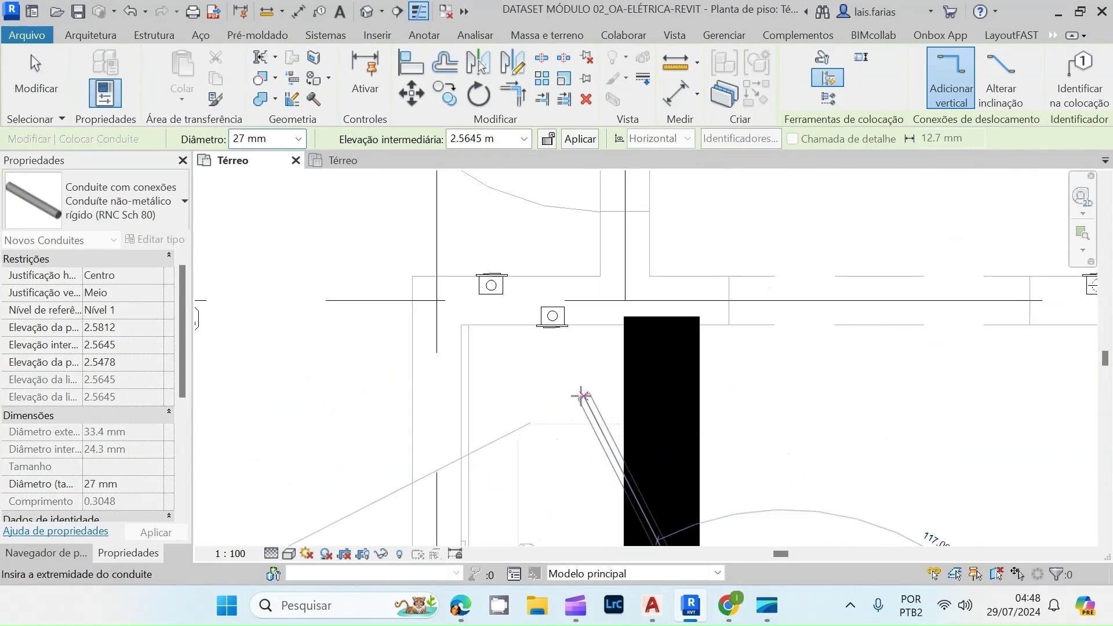
pyautogui.click(529, 290)
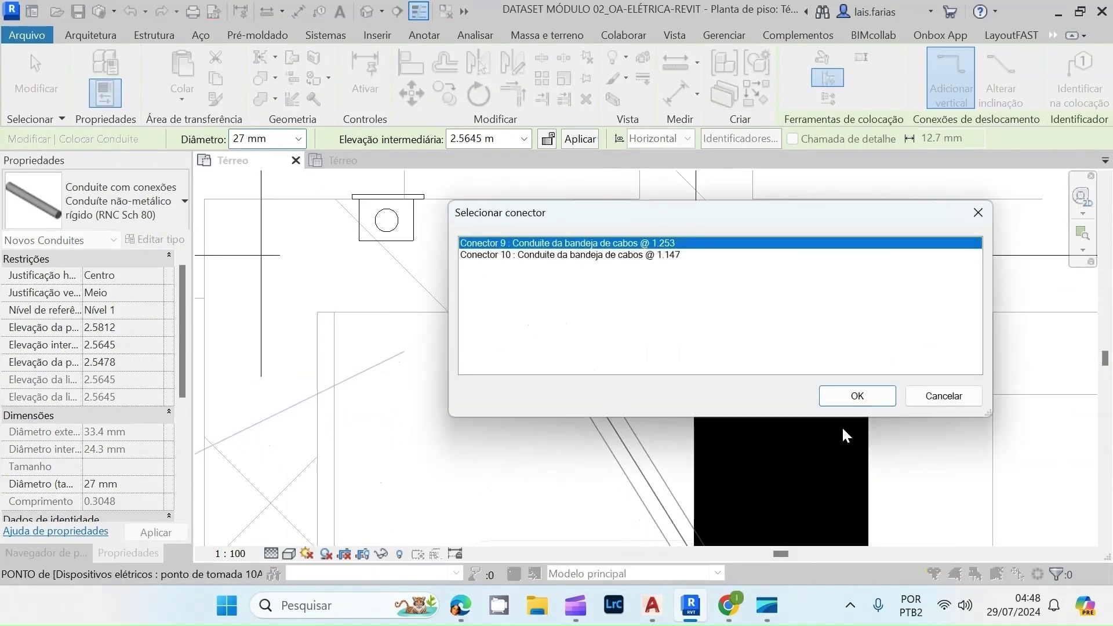
pyautogui.click(857, 396)
pyautogui.scroll(-4, 673, 464)
pyautogui.scroll(1, 673, 465)
pyautogui.scroll(5, 673, 465)
pyautogui.press('Escape')
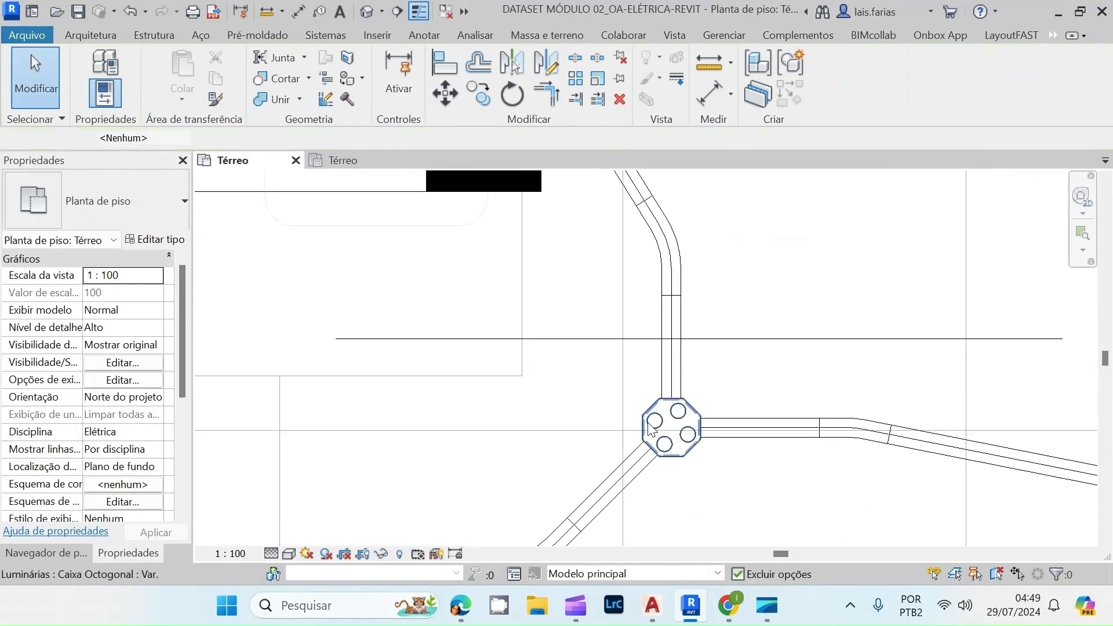
# - Draw a 27 mm conduit from the middle octagonal box to the 10A outlet on the short wall to its west, using Conector 9 at 1.253
pyautogui.click(646, 451)
pyautogui.scroll(2, 638, 435)
pyautogui.rightClick(647, 398)
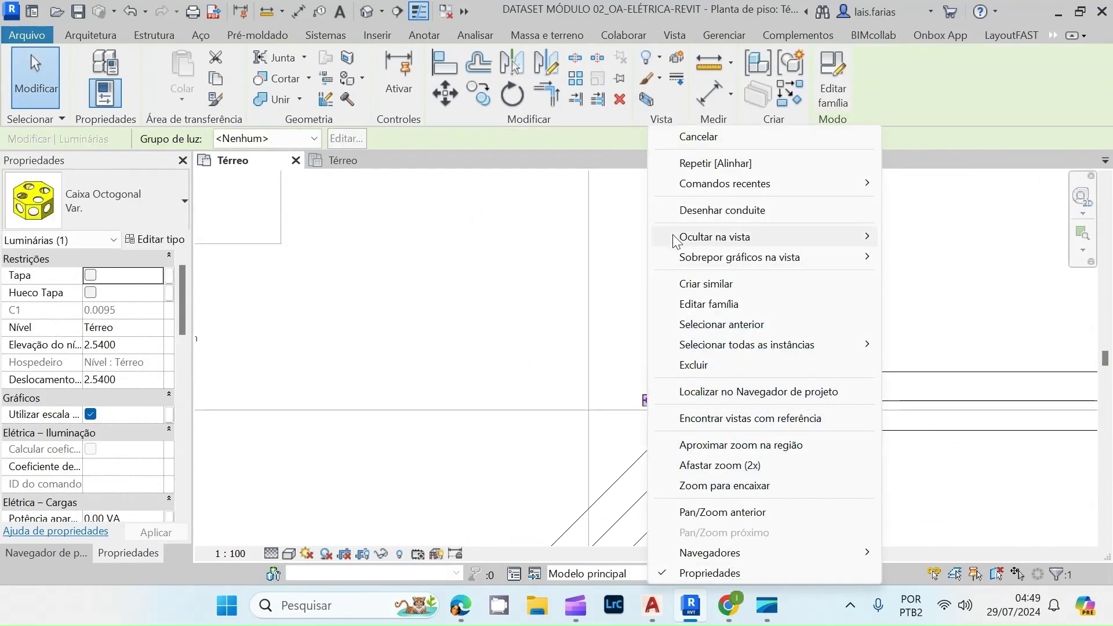
pyautogui.click(688, 216)
pyautogui.scroll(-3, 827, 288)
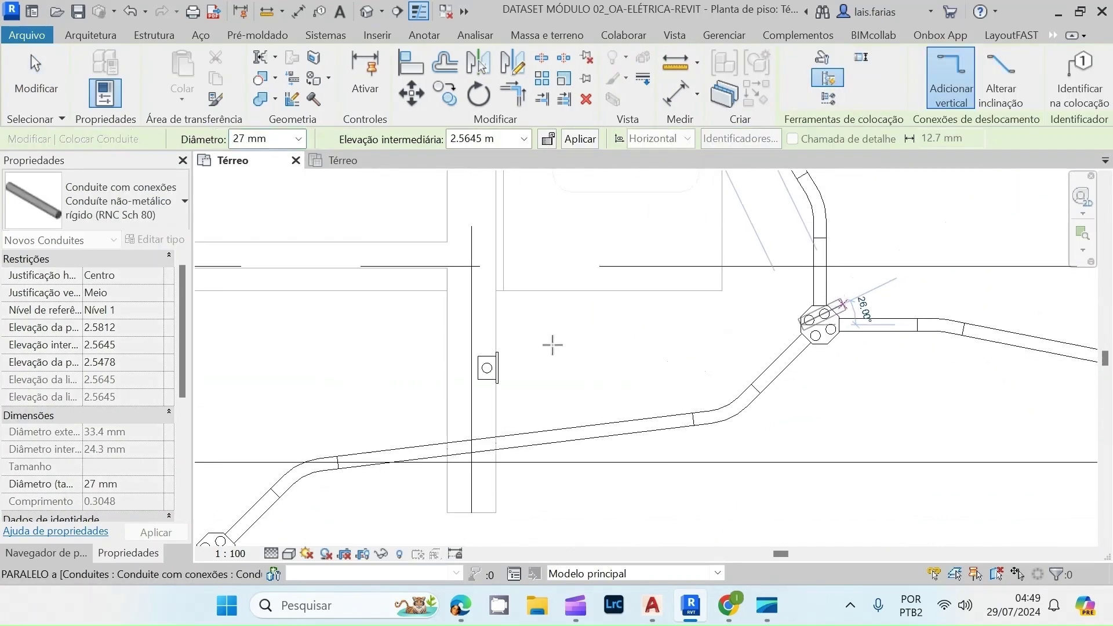
pyautogui.scroll(3, 550, 356)
pyautogui.click(561, 355)
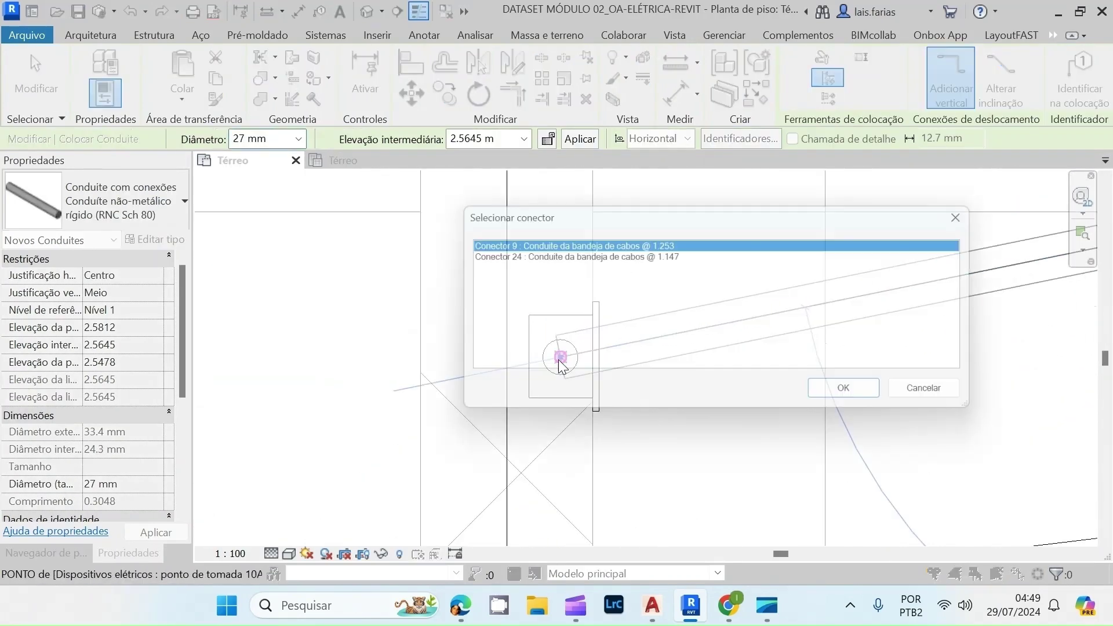
pyautogui.click(860, 398)
pyautogui.scroll(-4, 554, 308)
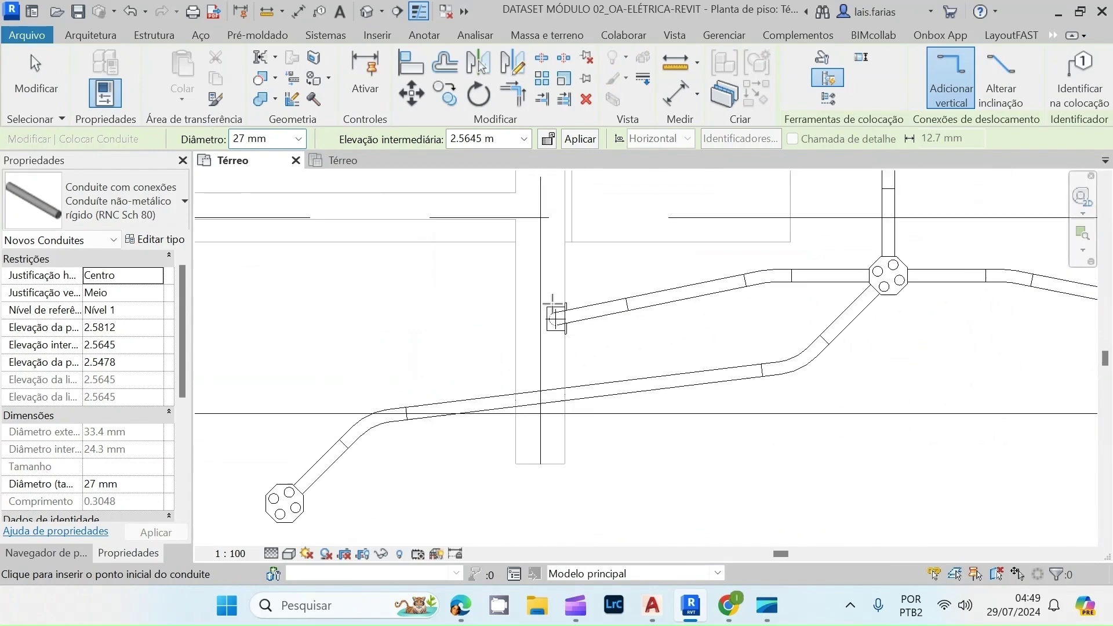
pyautogui.scroll(-2, 553, 304)
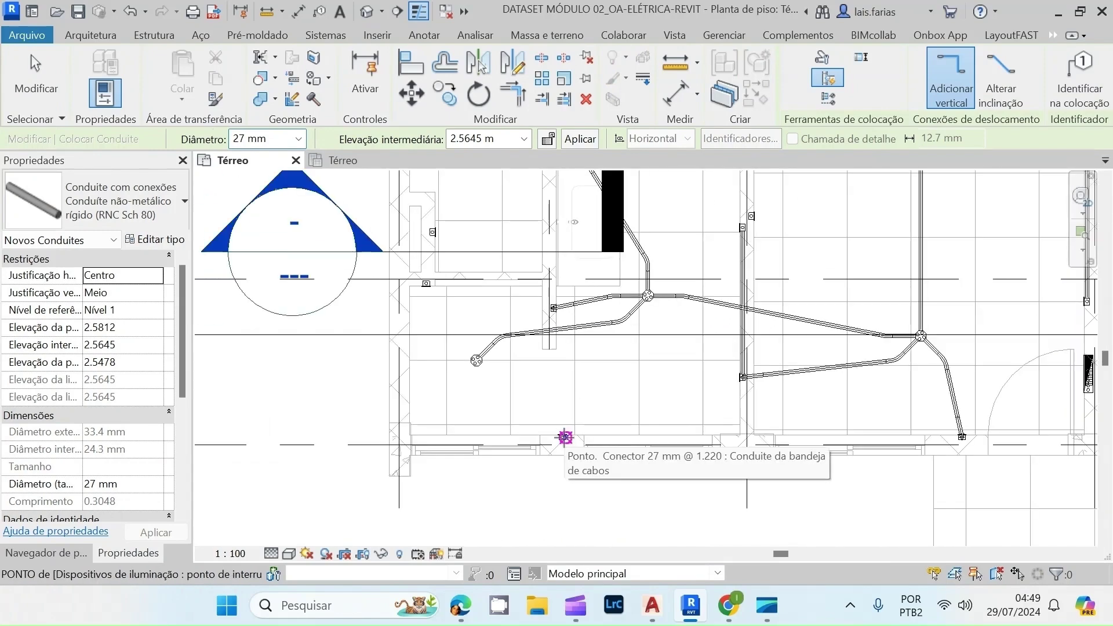
pyautogui.press('Escape')
# - Draw a 27 mm conduit from the southwest octagonal box to the switch point on the south wall
pyautogui.scroll(2, 476, 359)
pyautogui.click(479, 370)
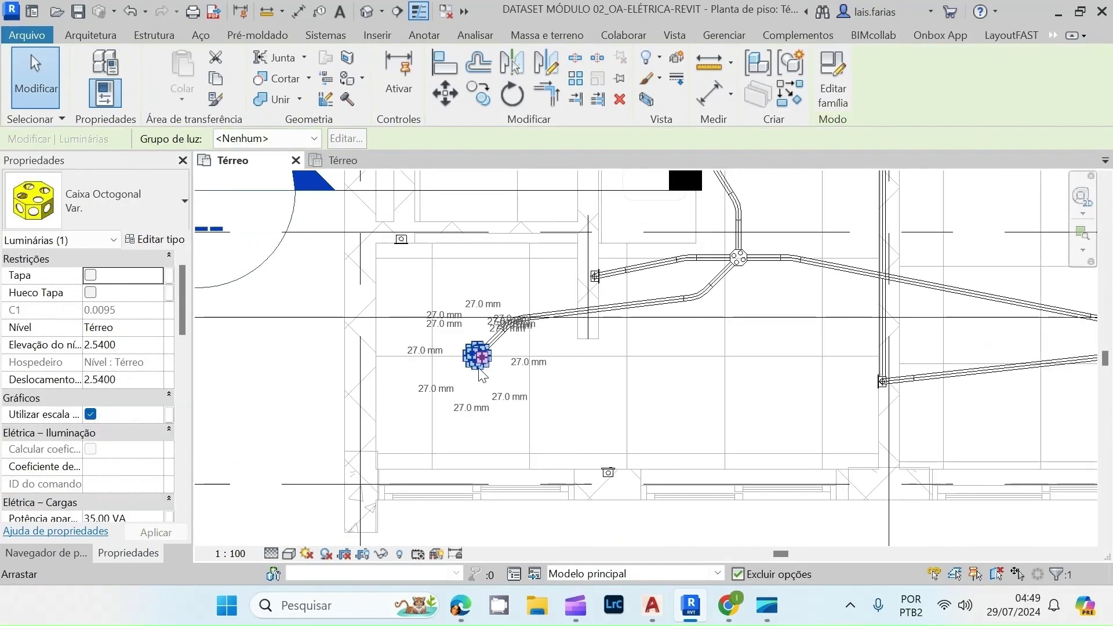
pyautogui.scroll(5, 484, 365)
pyautogui.rightClick(476, 336)
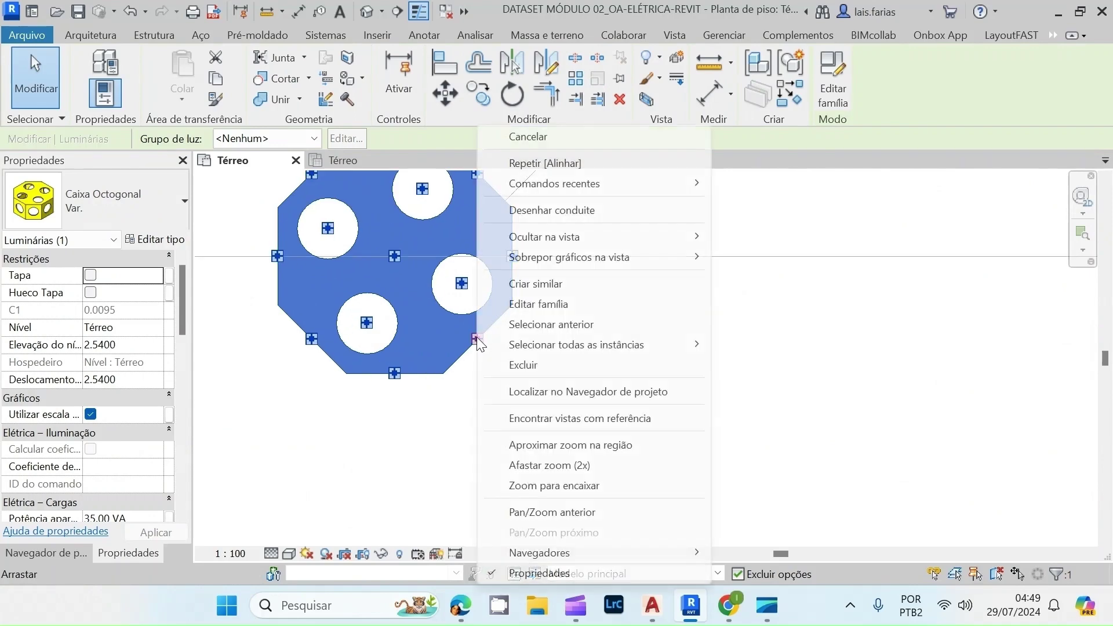
pyautogui.click(569, 211)
pyautogui.scroll(-6, 522, 322)
pyautogui.scroll(5, 690, 475)
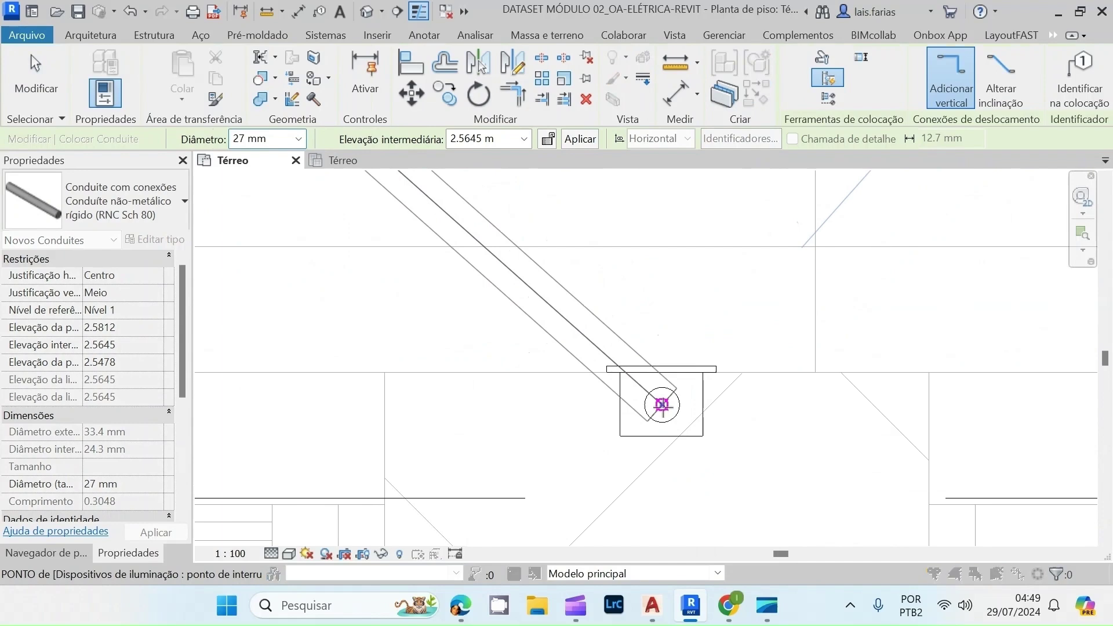
pyautogui.click(662, 404)
pyautogui.click(855, 396)
pyautogui.scroll(-6, 746, 477)
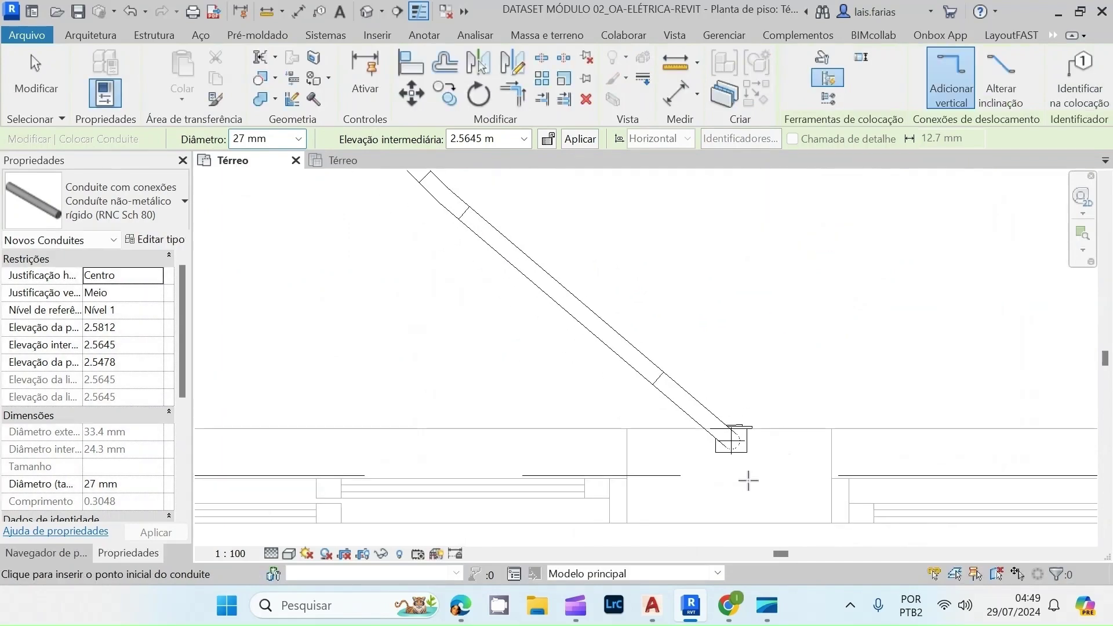
pyautogui.scroll(-3, 630, 393)
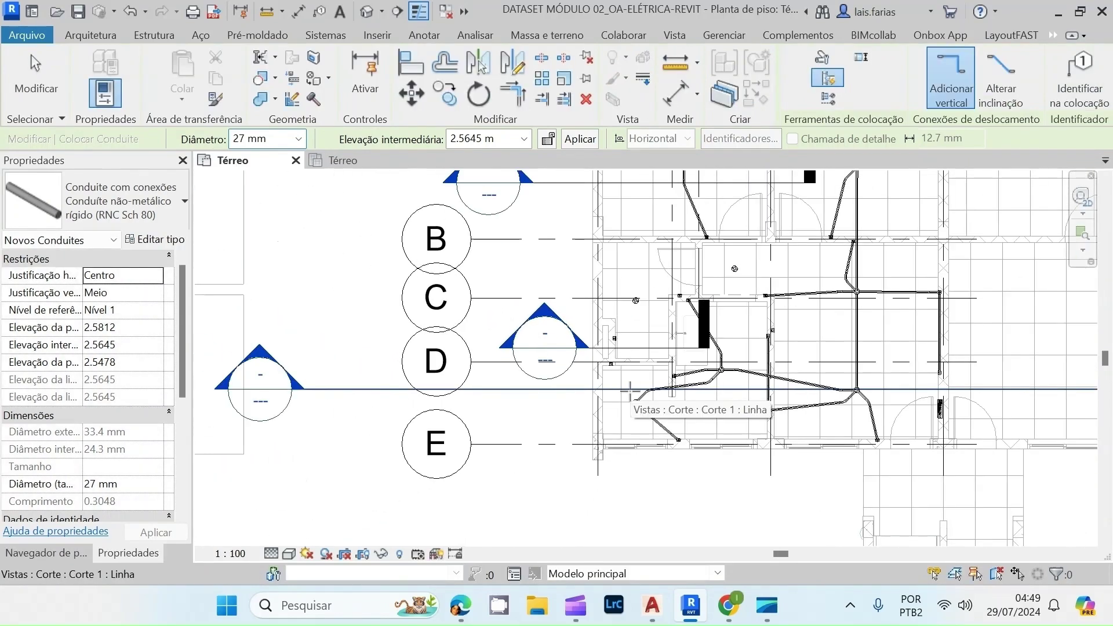
pyautogui.scroll(2, 771, 256)
pyautogui.scroll(5, 771, 256)
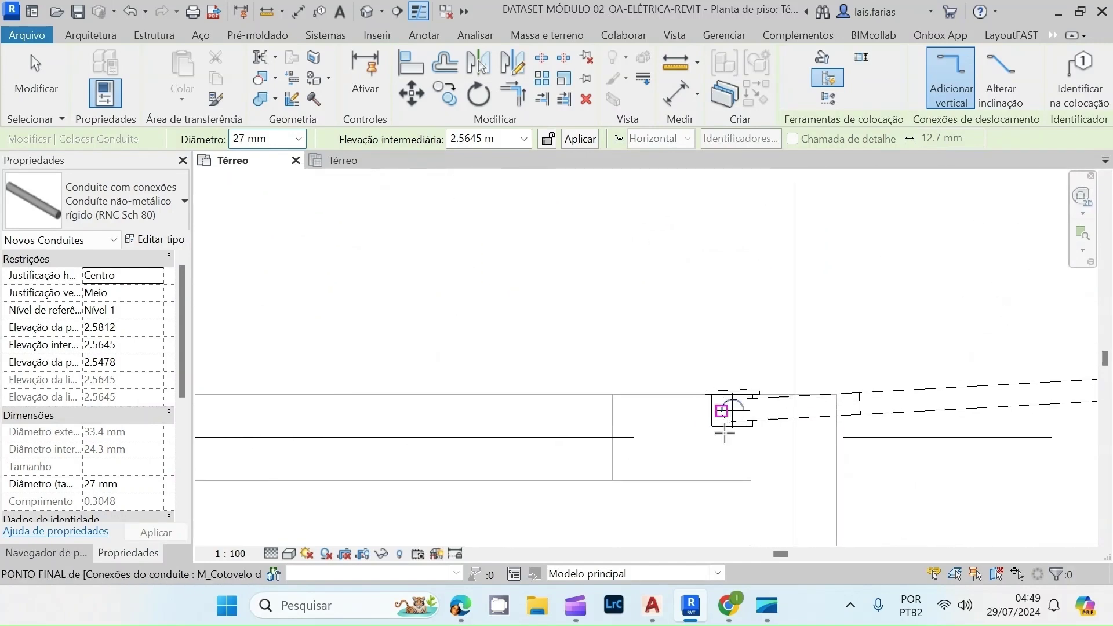
pyautogui.press('Escape')
# - Draw a short 27 mm conduit westward from the switch point ending the upper octagonal box's west run, using Conector 5 at 1.180
pyautogui.click(712, 415)
pyautogui.scroll(3, 710, 412)
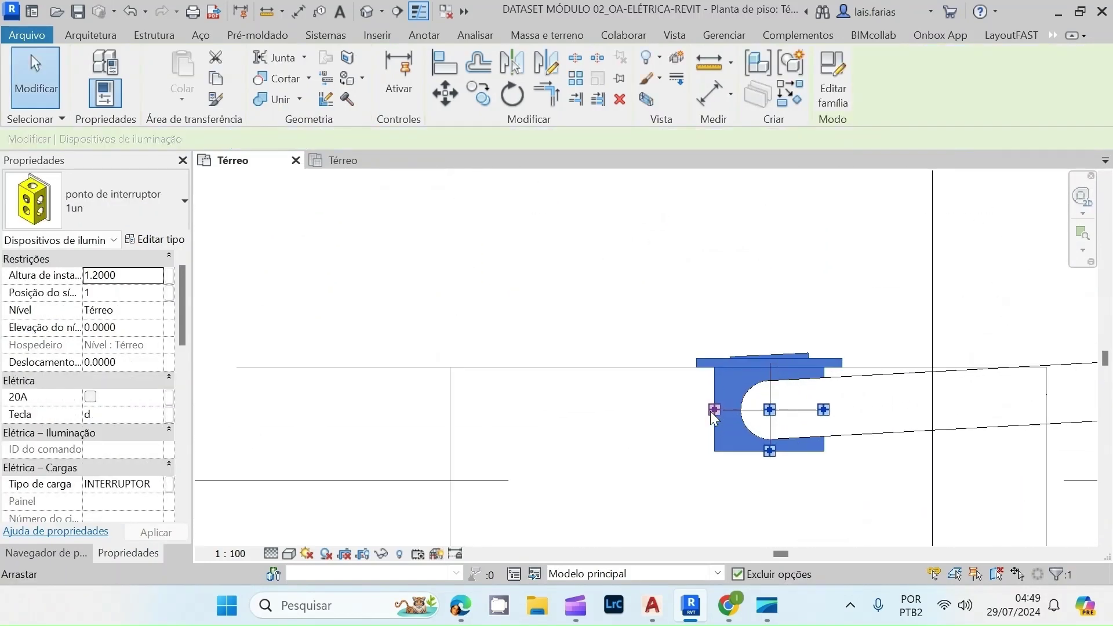
pyautogui.rightClick(710, 411)
pyautogui.click(786, 212)
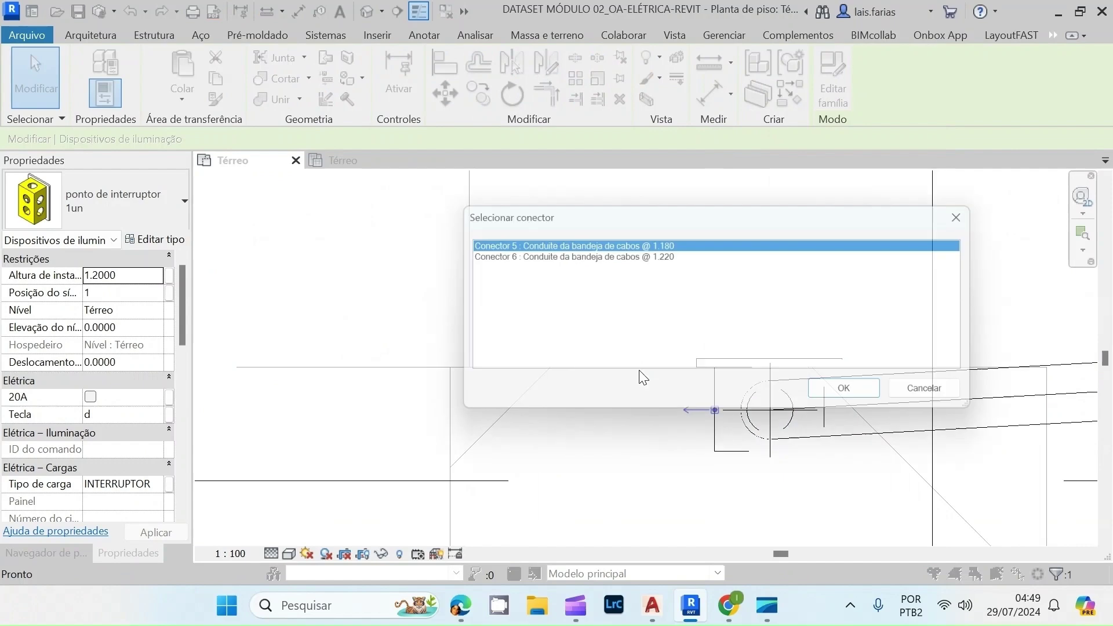
pyautogui.click(858, 404)
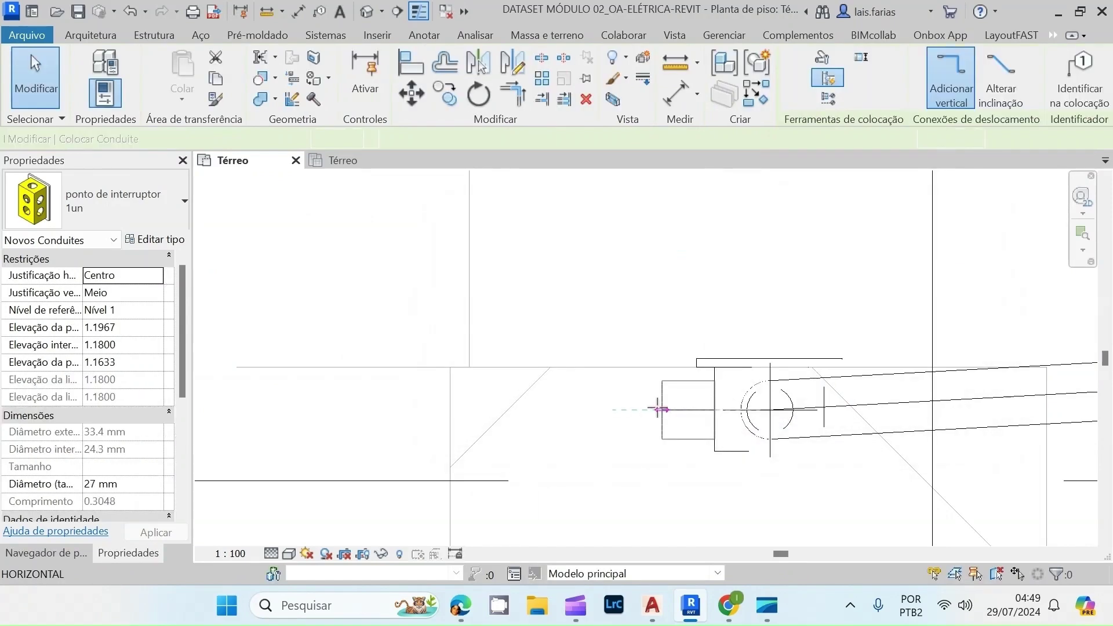
pyautogui.scroll(1, 658, 410)
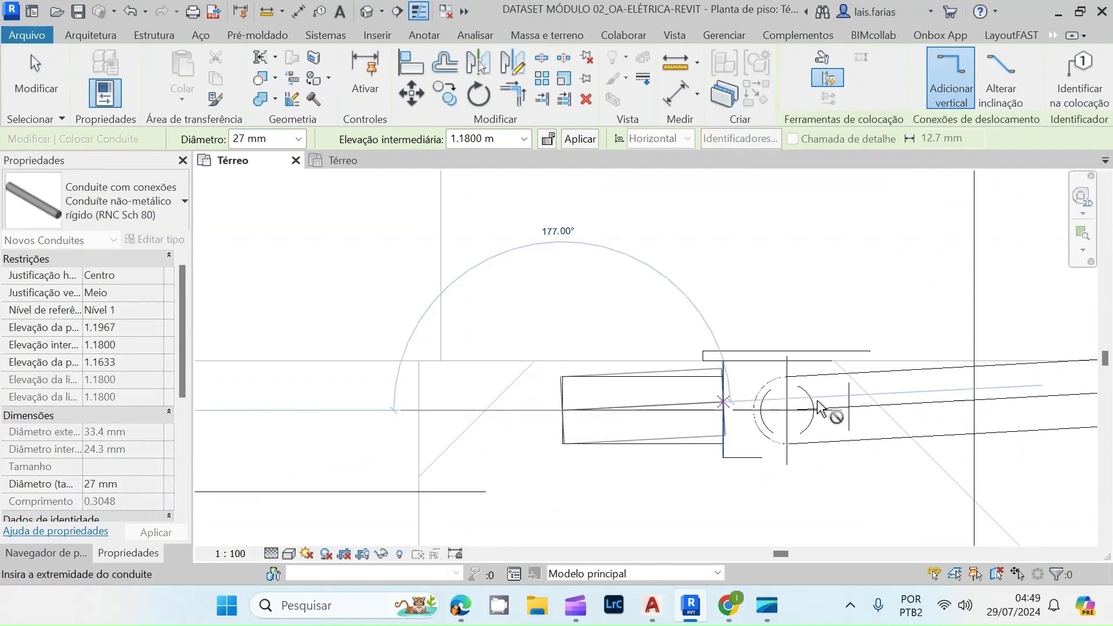
pyautogui.scroll(-2, 584, 391)
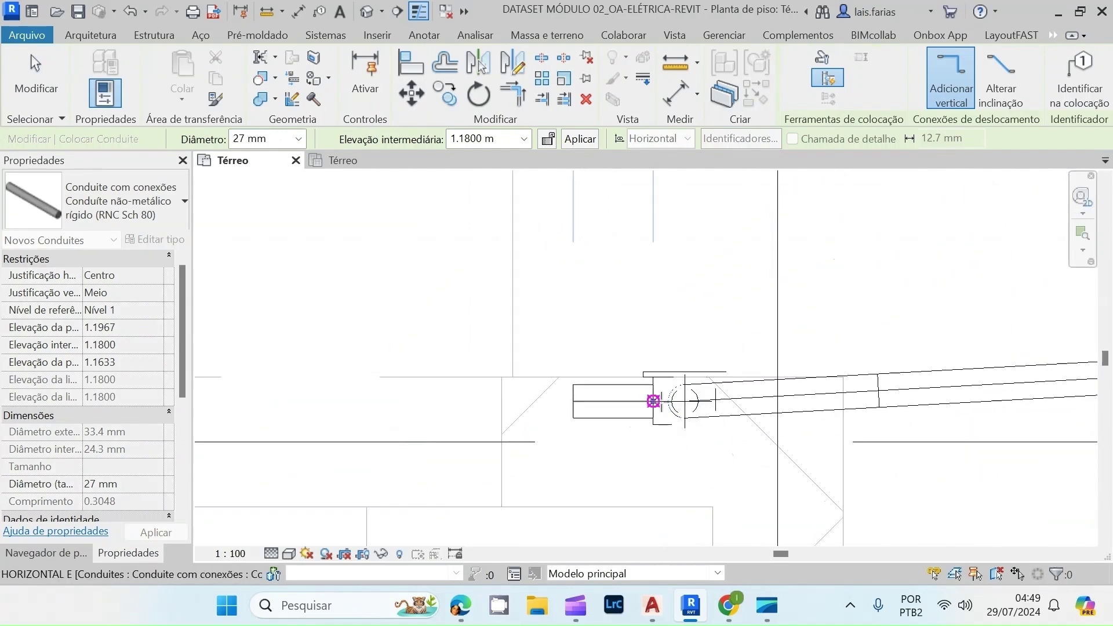
pyautogui.scroll(-4, 676, 458)
# - Draw a 27 mm conduit at 2.5645 m from the small room's octagonal box south to the wall, turning east short of the switch point
pyautogui.scroll(2, 568, 367)
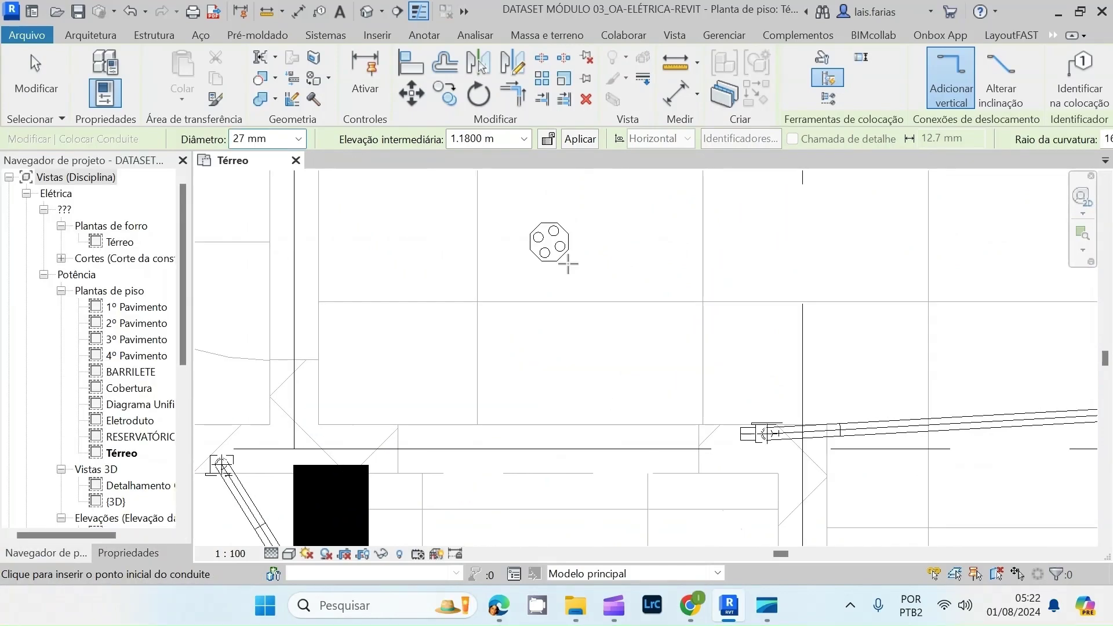
pyautogui.scroll(2, 586, 272)
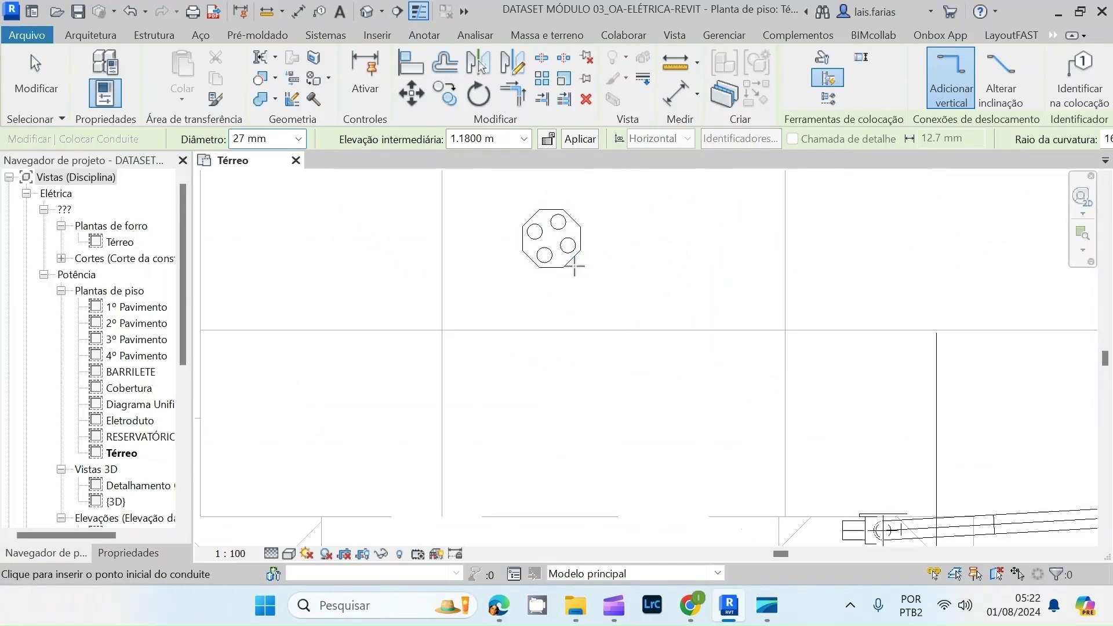
pyautogui.press('Escape')
pyautogui.click(577, 260)
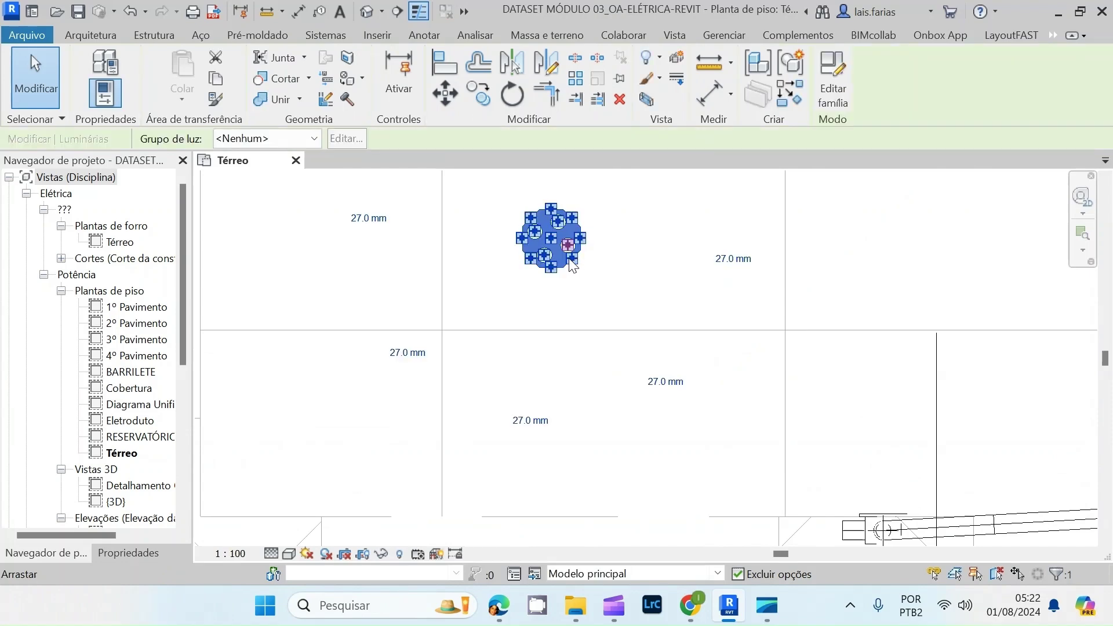
pyautogui.rightClick(553, 270)
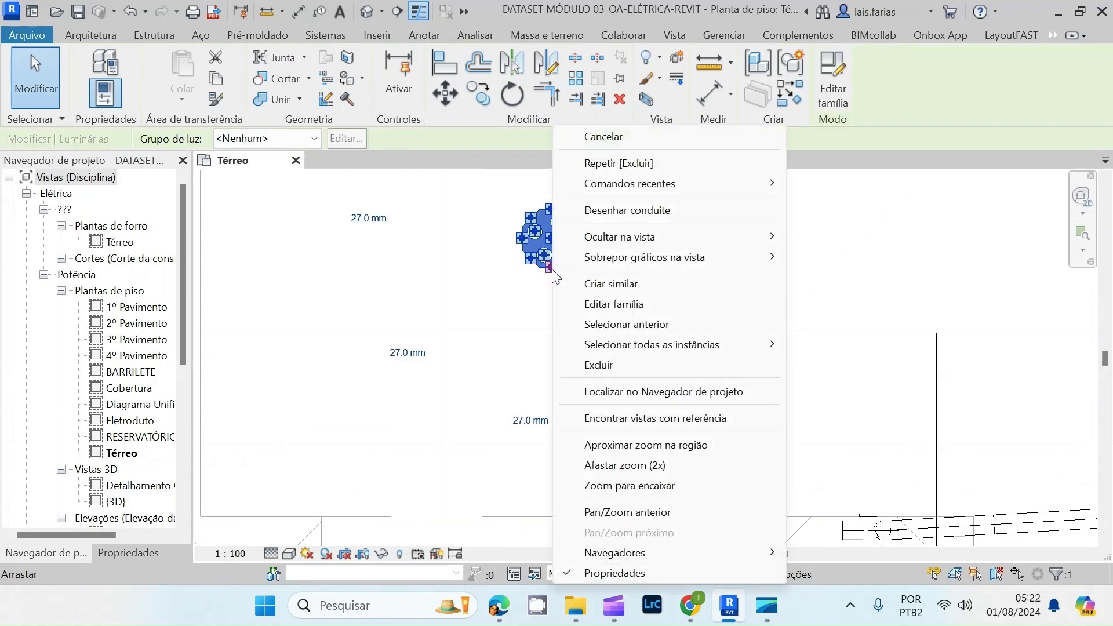
pyautogui.click(580, 210)
pyautogui.scroll(-3, 557, 267)
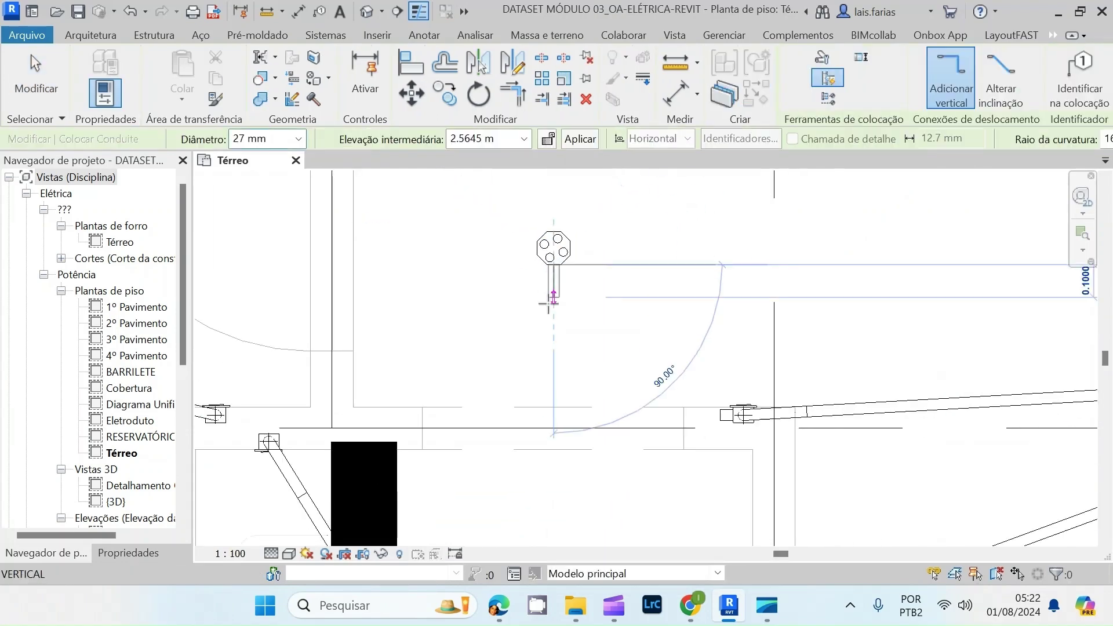
pyautogui.scroll(3, 553, 420)
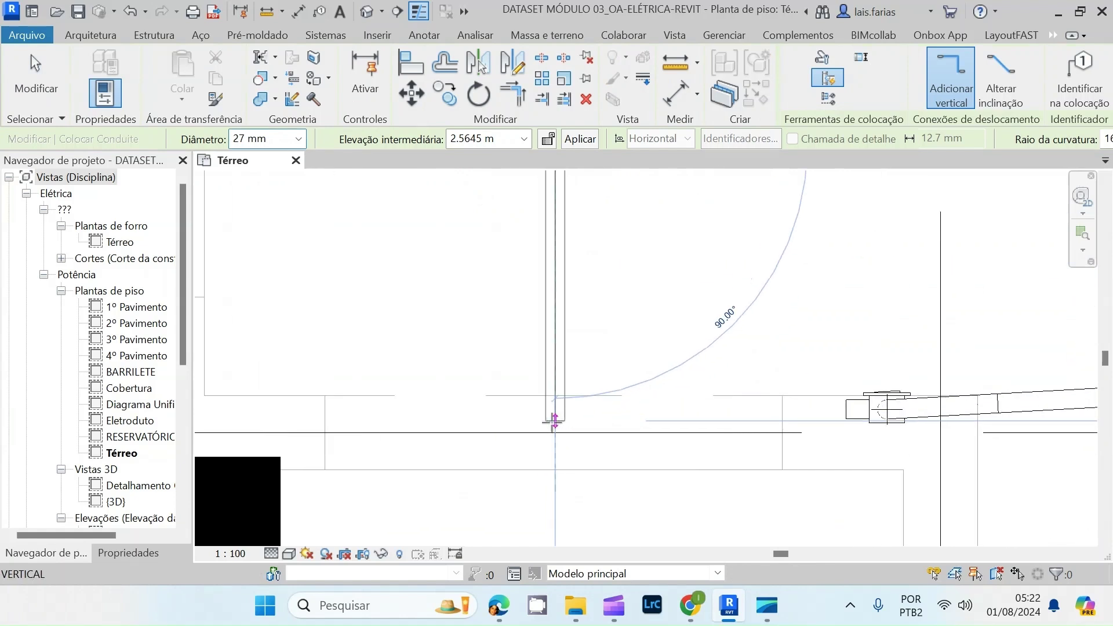
pyautogui.click(555, 404)
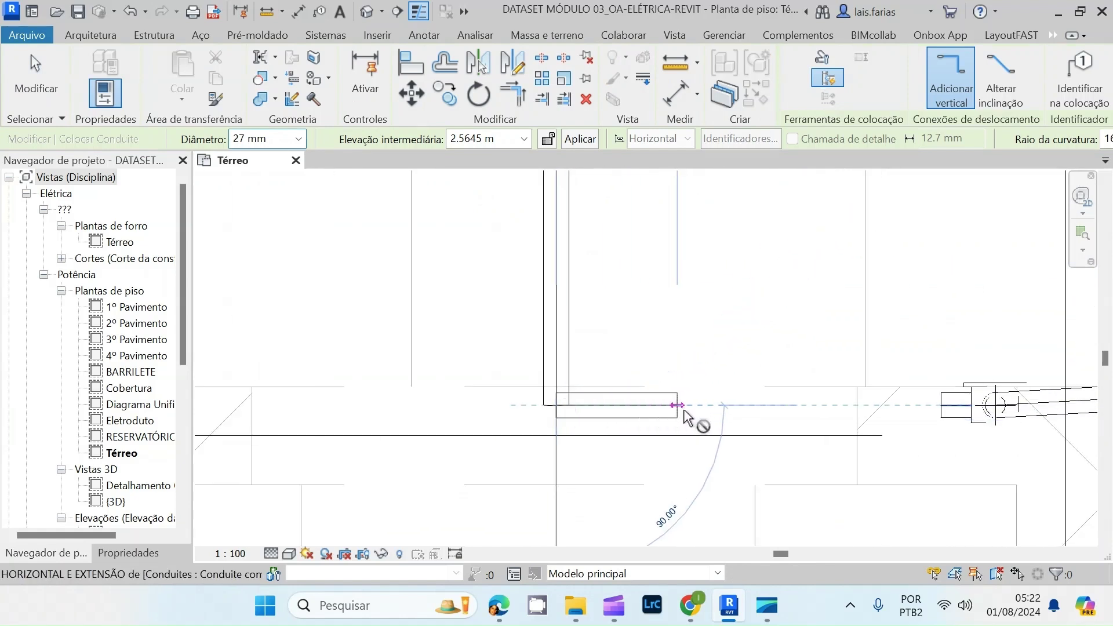
pyautogui.click(820, 404)
pyautogui.press('Escape')
pyautogui.scroll(-5, 640, 395)
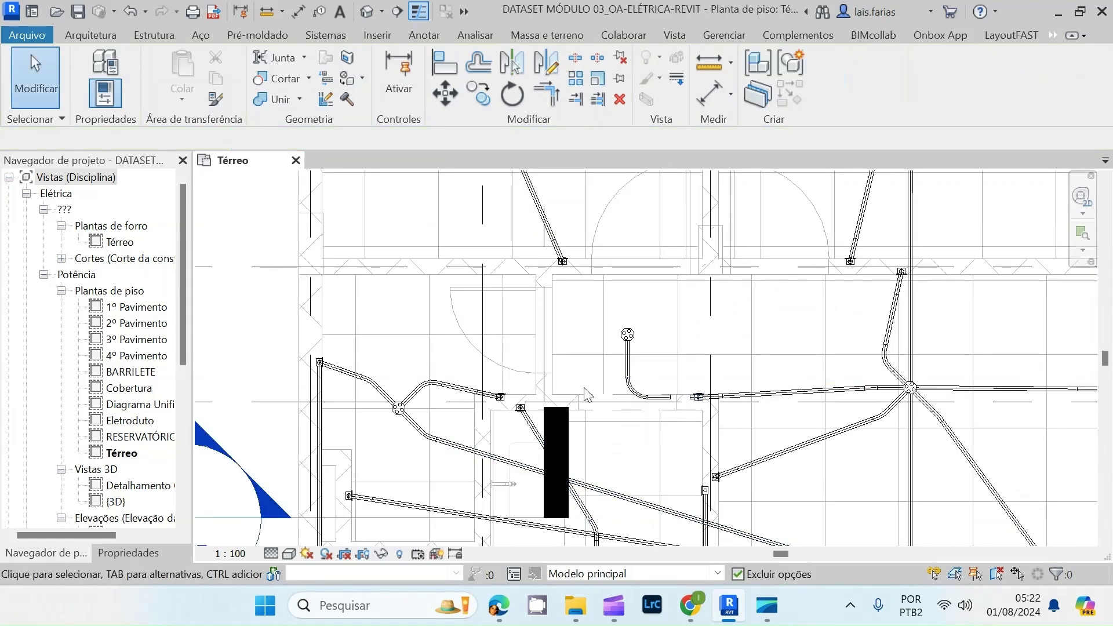
# - Create a north-facing building section along the wall across the new conduit's end and the switch point, and open its view
pyautogui.scroll(-3, 586, 394)
pyautogui.scroll(4, 540, 321)
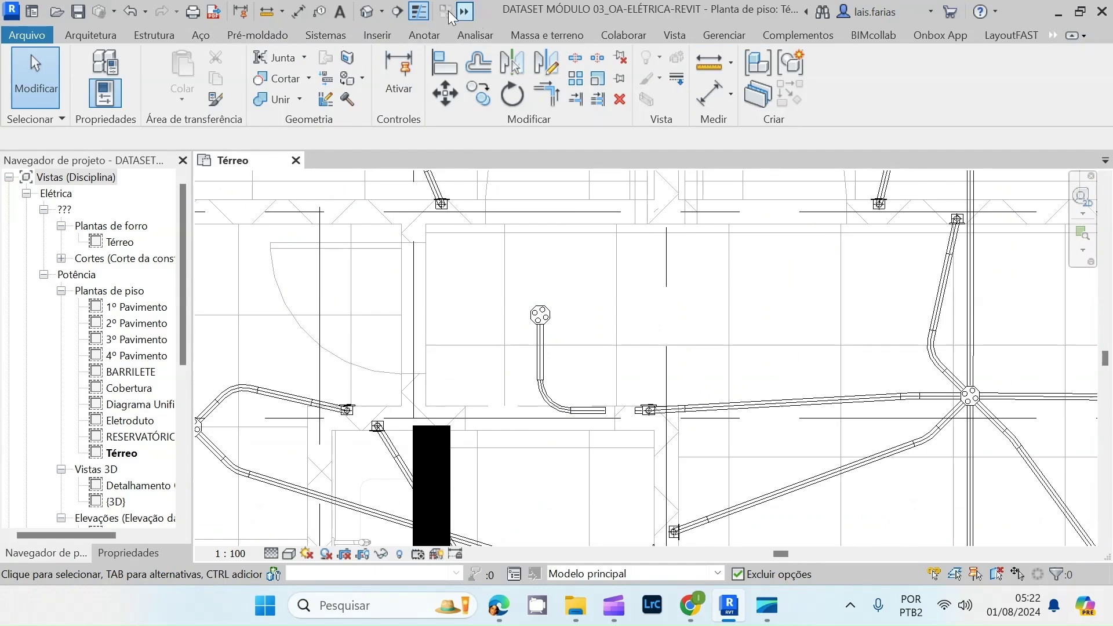
pyautogui.click(397, 12)
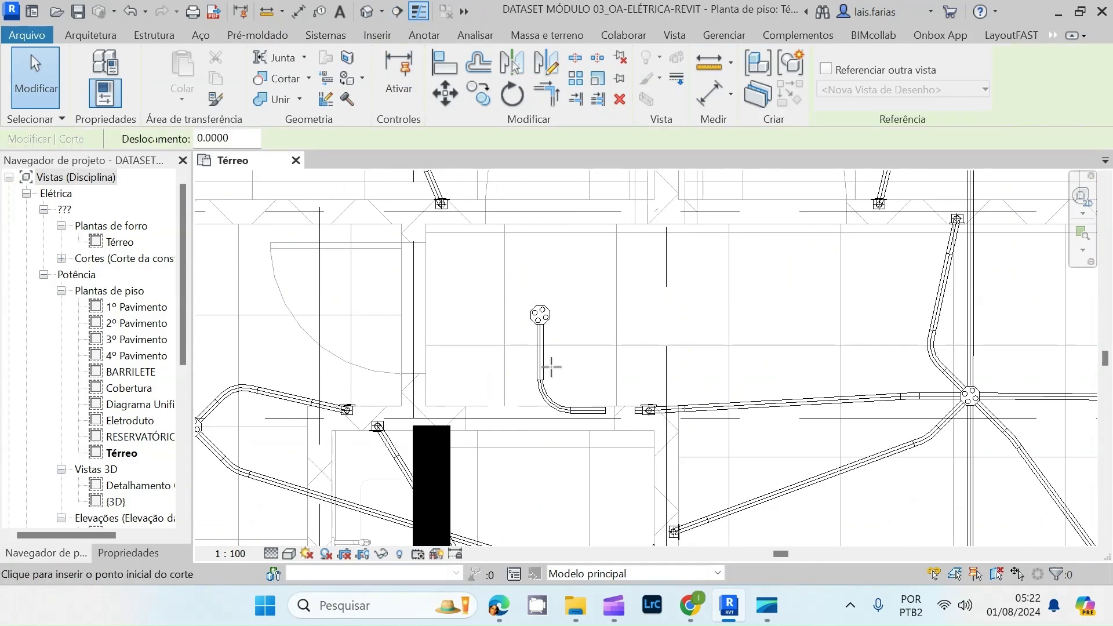
pyautogui.click(787, 440)
pyautogui.press('Escape')
pyautogui.scroll(-2, 650, 464)
pyautogui.press('Escape')
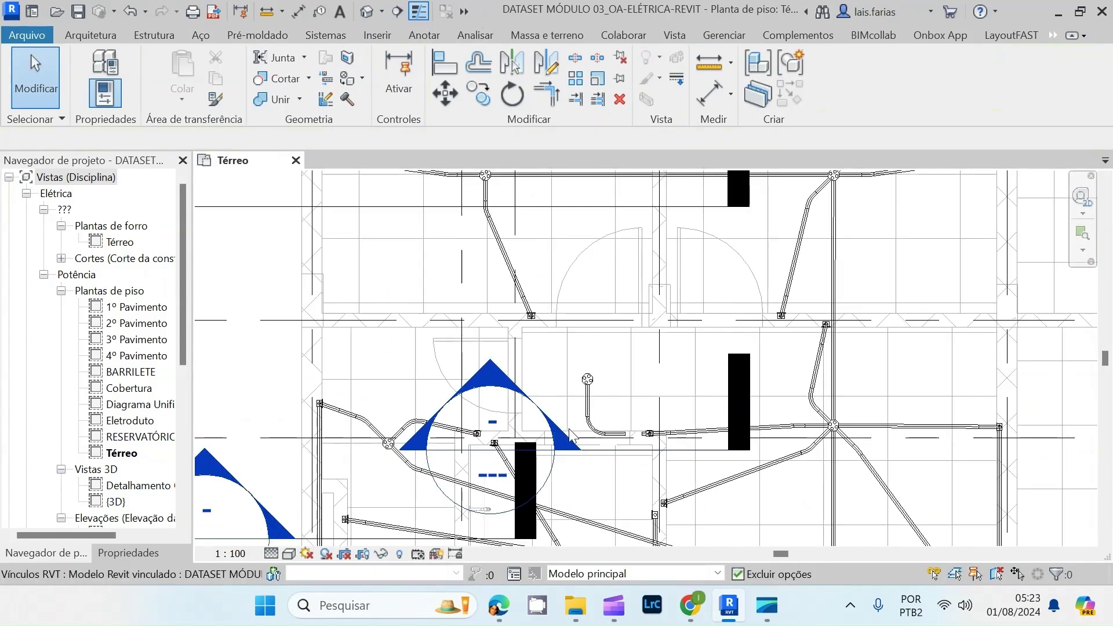
pyautogui.doubleClick(493, 364)
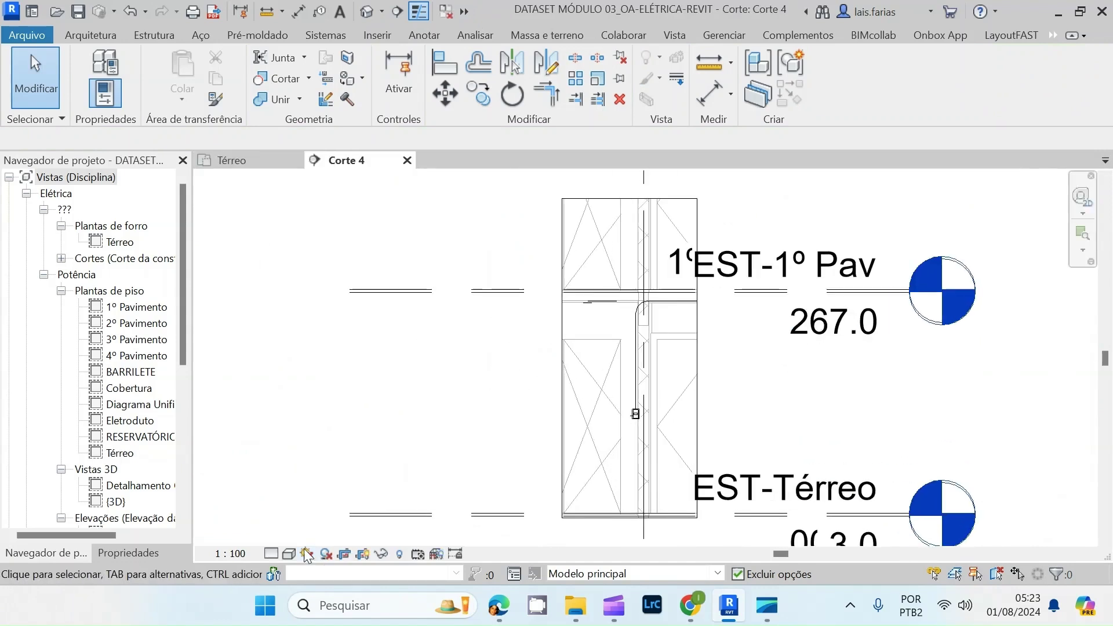
# - Draw a 27 mm vertical conduit from the open end of the ceiling conduit down to an elevation of about 1.84 m
pyautogui.scroll(6, 618, 325)
pyautogui.click(597, 230)
pyautogui.rightClick(605, 235)
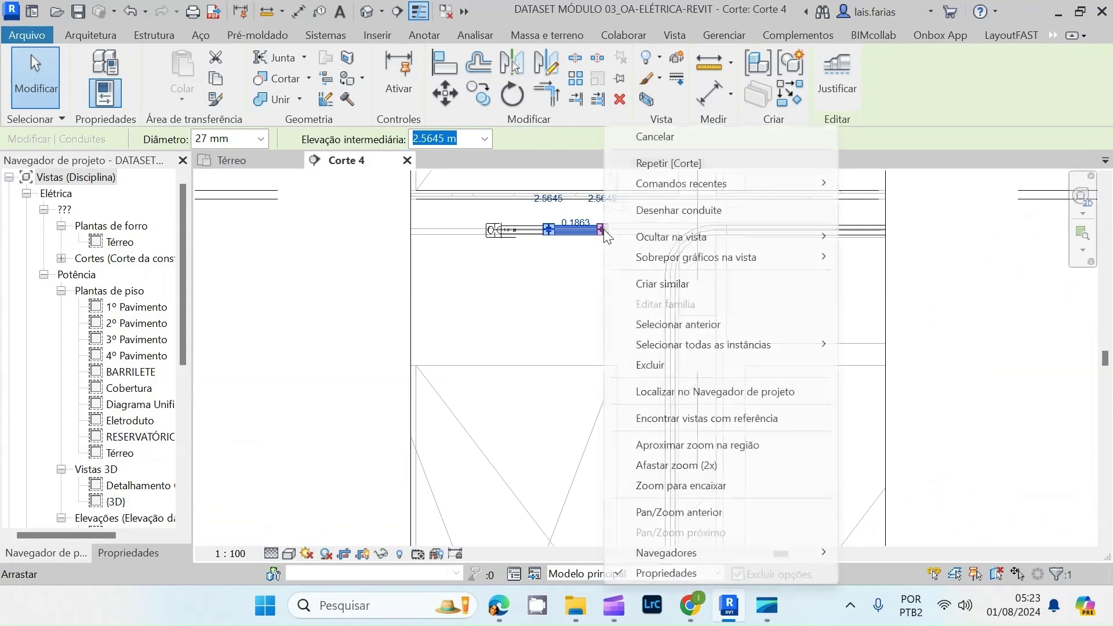
pyautogui.click(661, 212)
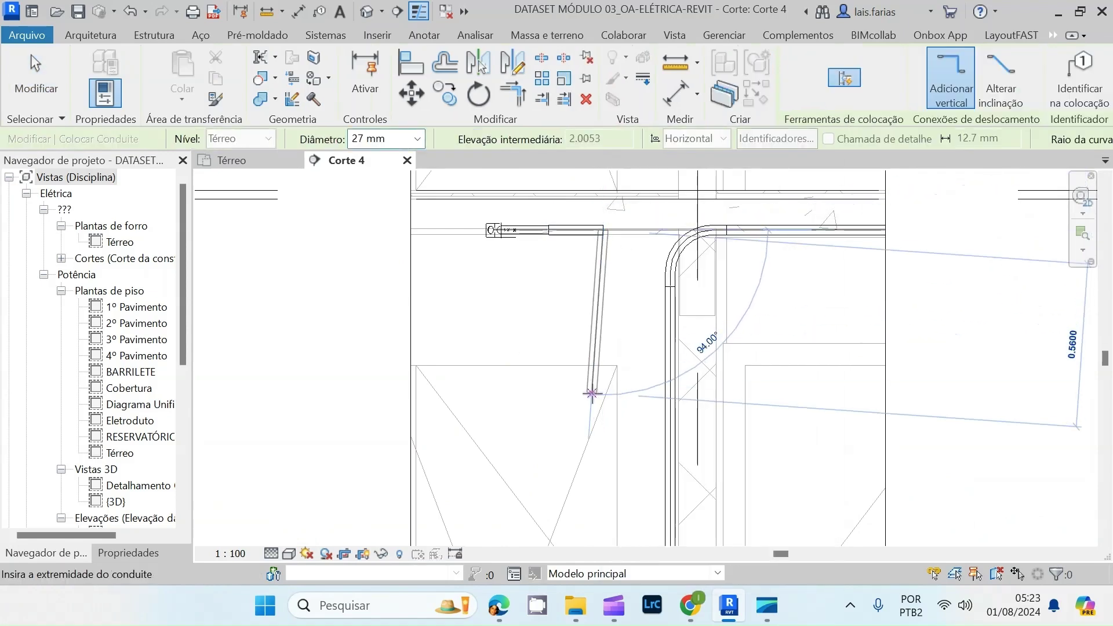
pyautogui.click(603, 444)
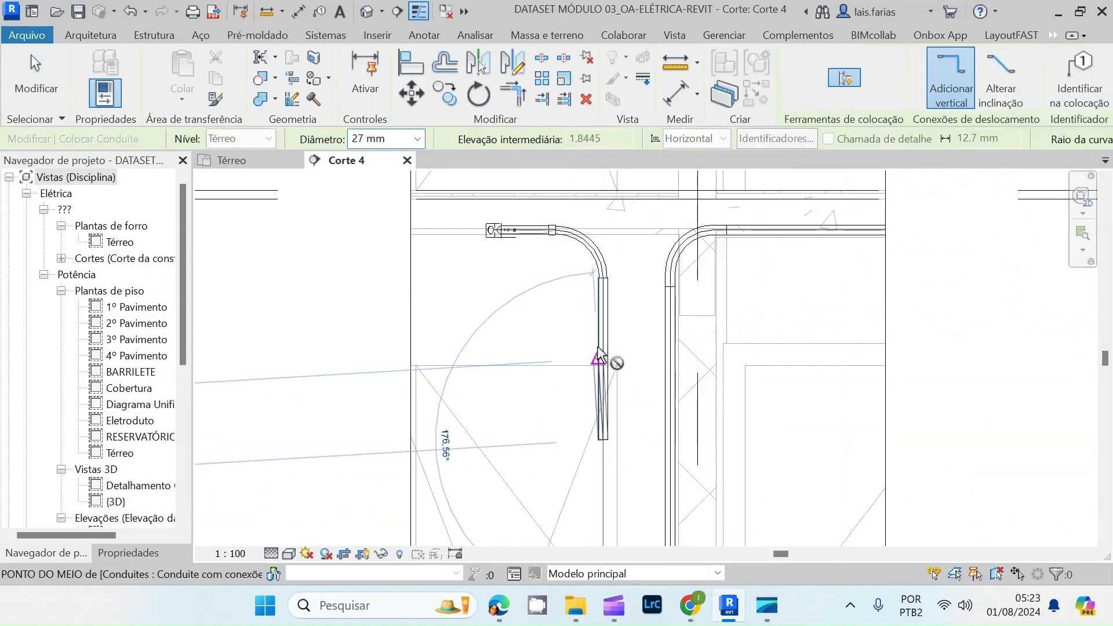
# - Continue the conduit horizontally east from the bottom of the drop, crossing the switch point's existing vertical conduit
pyautogui.scroll(-3, 600, 348)
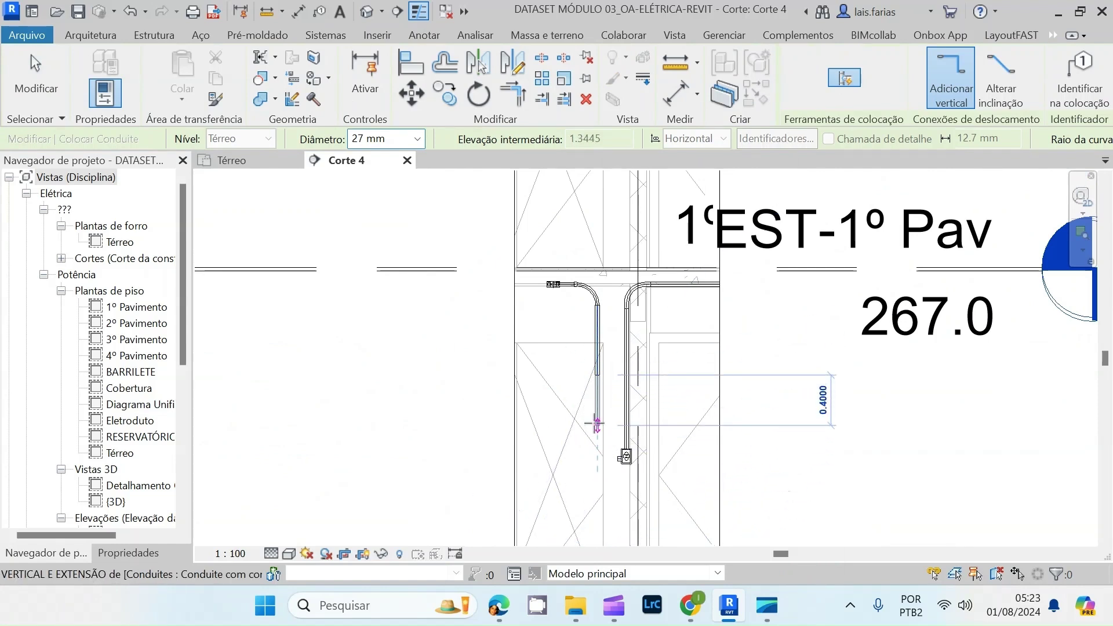
pyautogui.click(597, 371)
pyautogui.scroll(3, 630, 389)
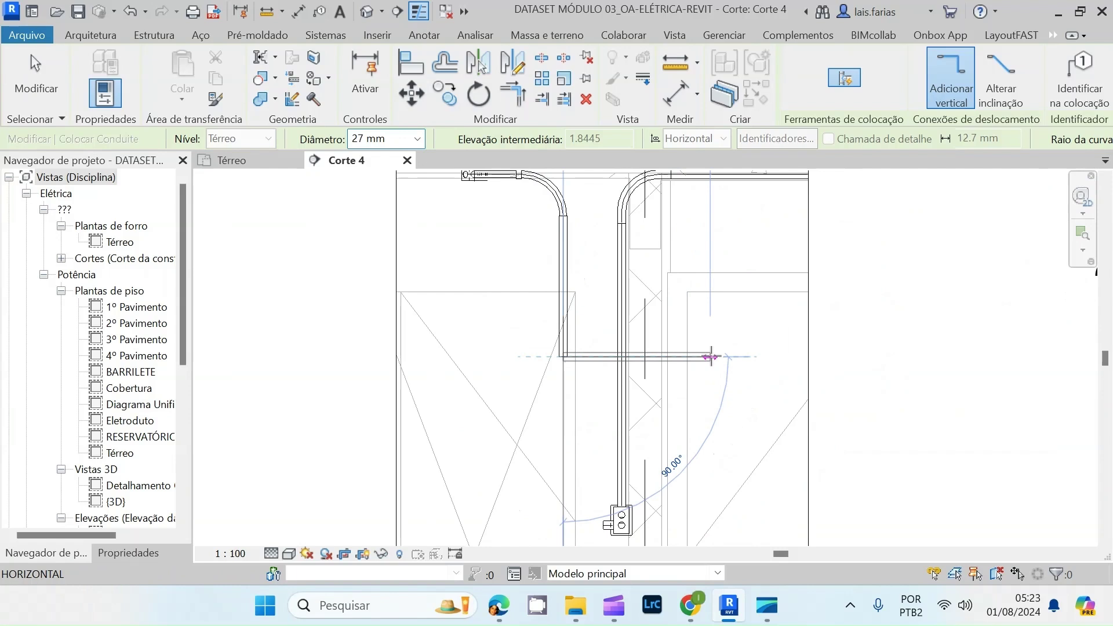
pyautogui.click(735, 356)
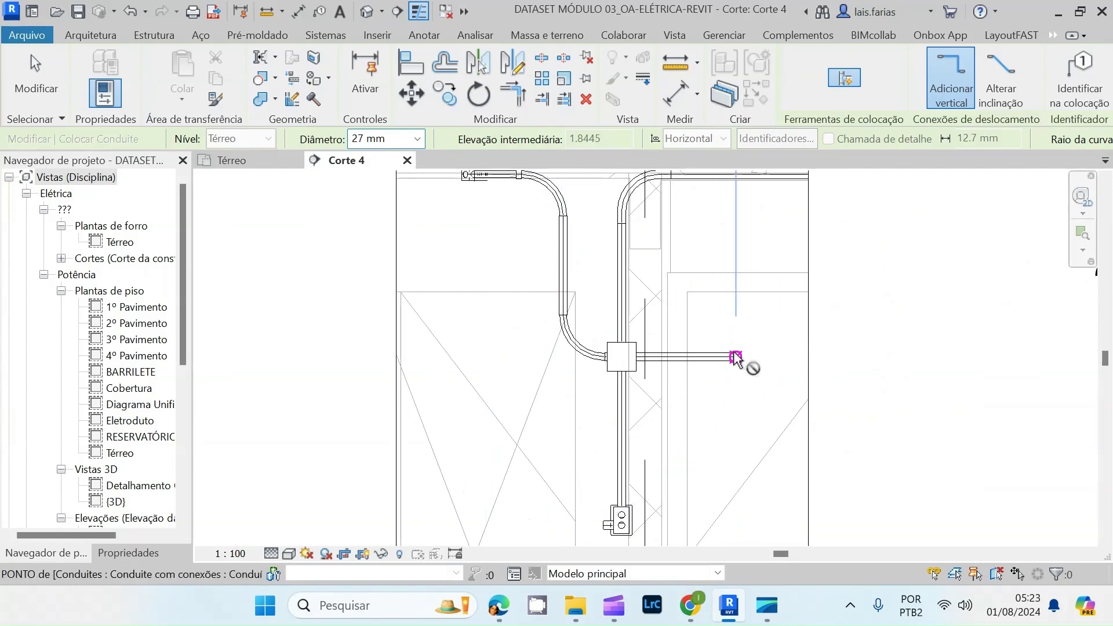
pyautogui.press('Escape')
pyautogui.press('Escape')
pyautogui.scroll(2, 630, 363)
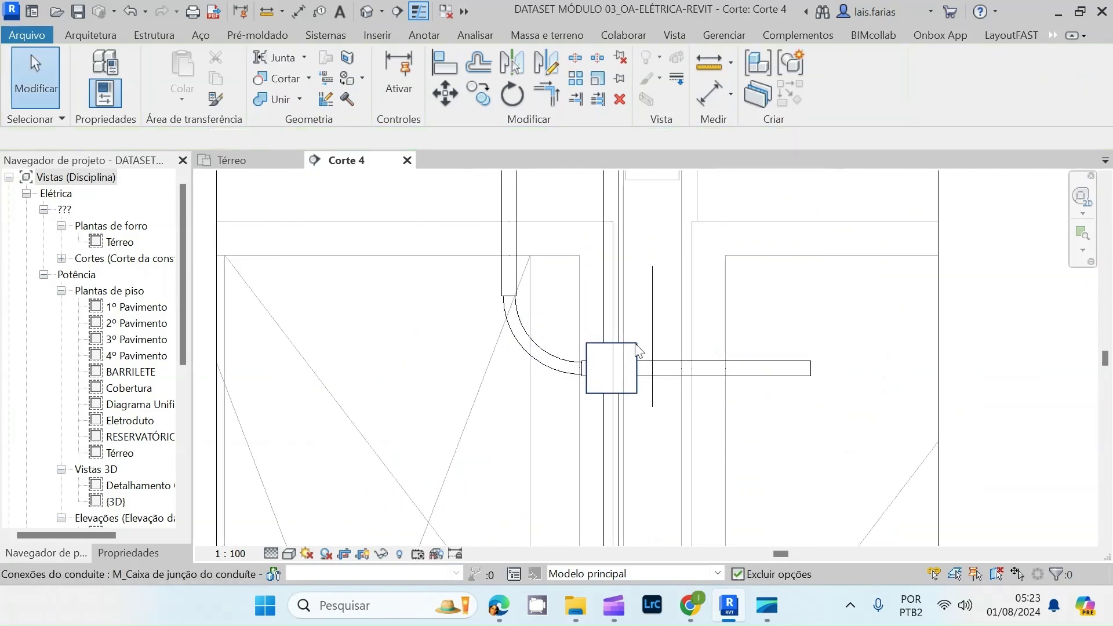
# - Delete the junction box at the conduit crossing and the leftover horizontal conduit east of it
pyautogui.click(635, 343)
pyautogui.press('Delete')
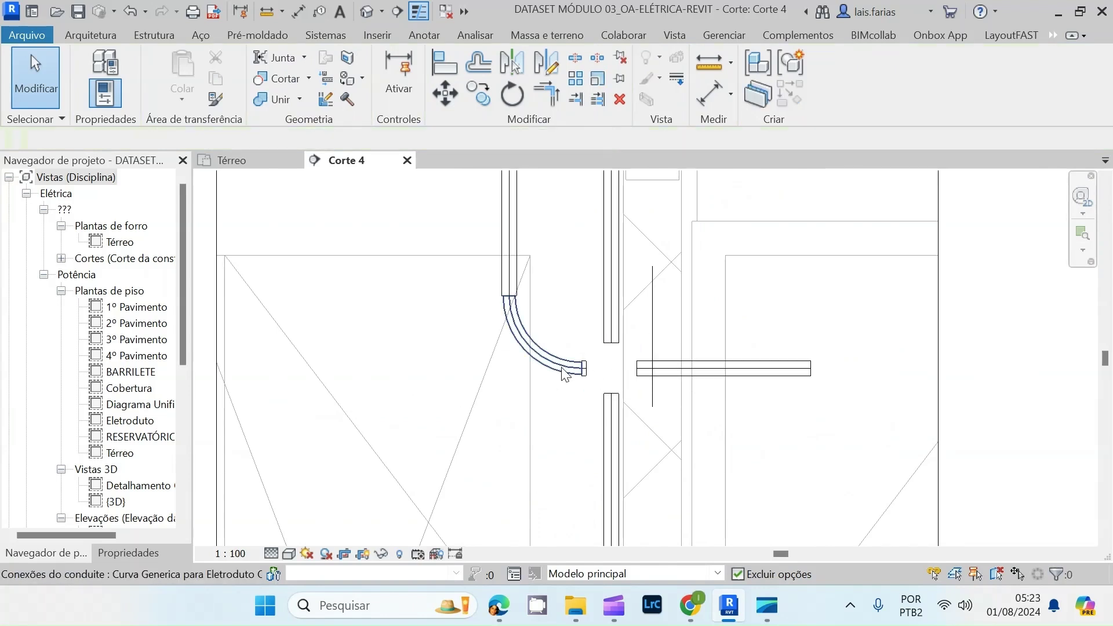
pyautogui.click(741, 374)
pyautogui.press('Delete')
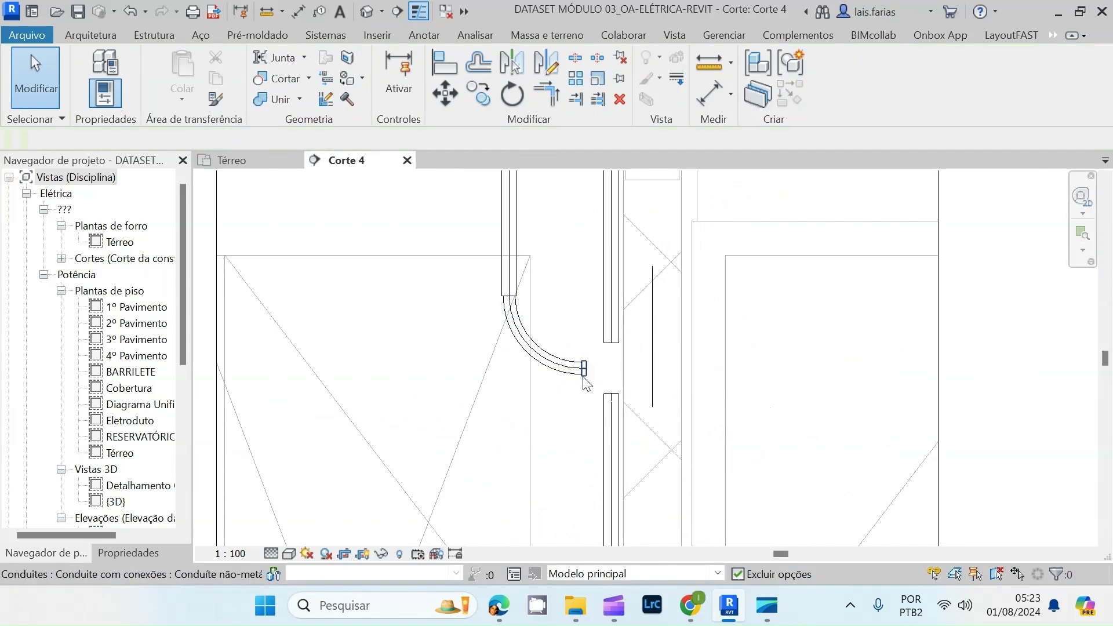
# - Change the lower elbow to the Padrão type of Cotovelo do conduíte - Extremidade rosqueada - PVC
pyautogui.scroll(-3, 563, 348)
pyautogui.scroll(2, 552, 351)
pyautogui.click(547, 346)
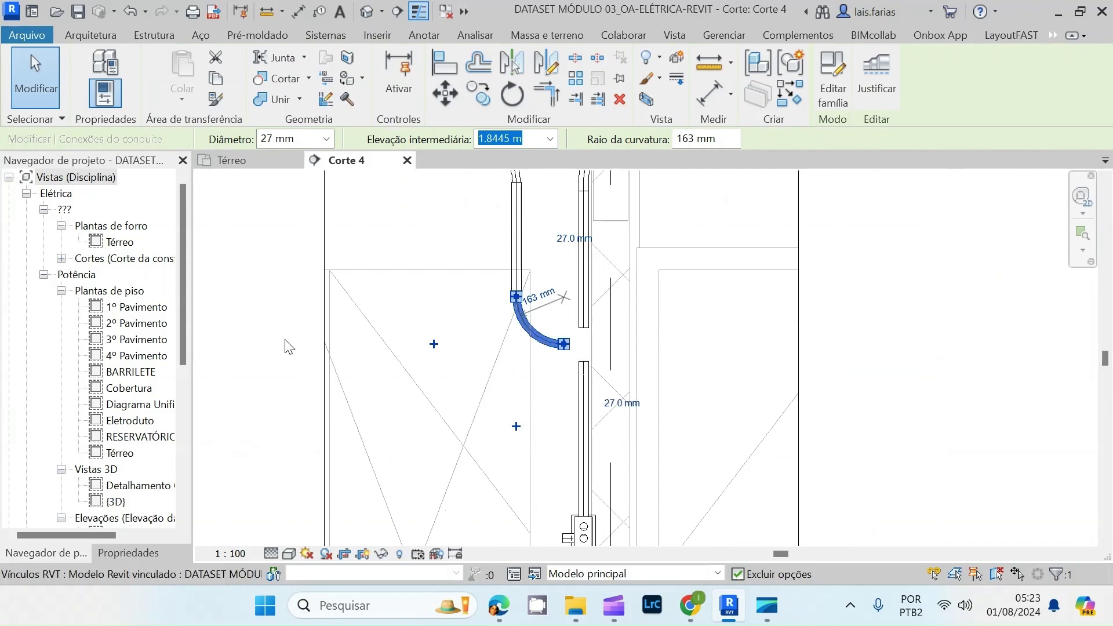
pyautogui.click(127, 552)
pyautogui.click(113, 221)
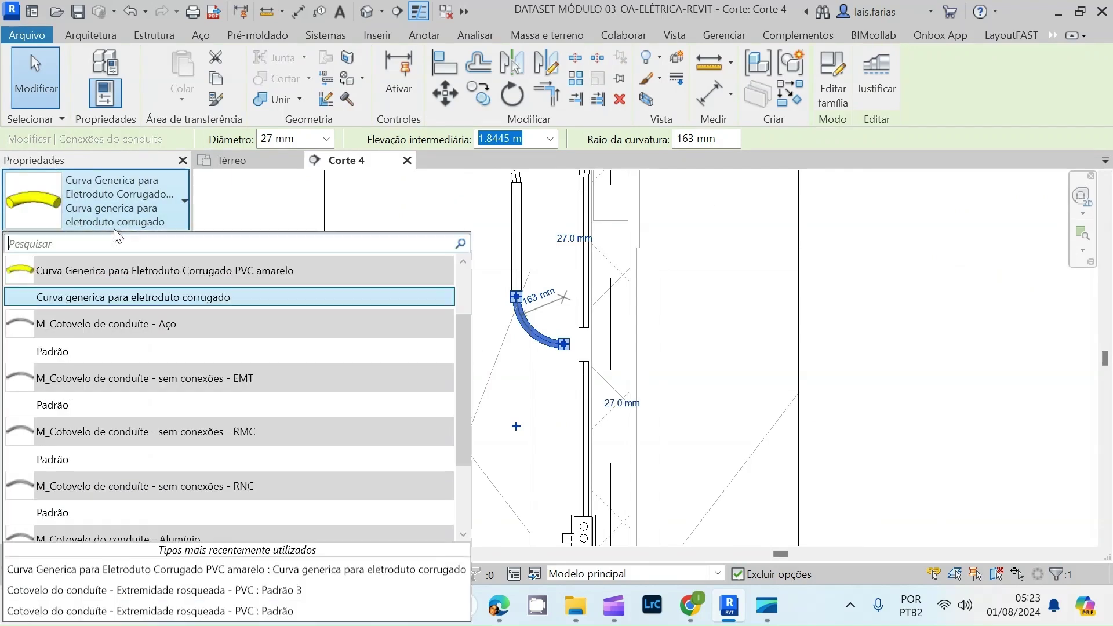
pyautogui.scroll(1, 139, 371)
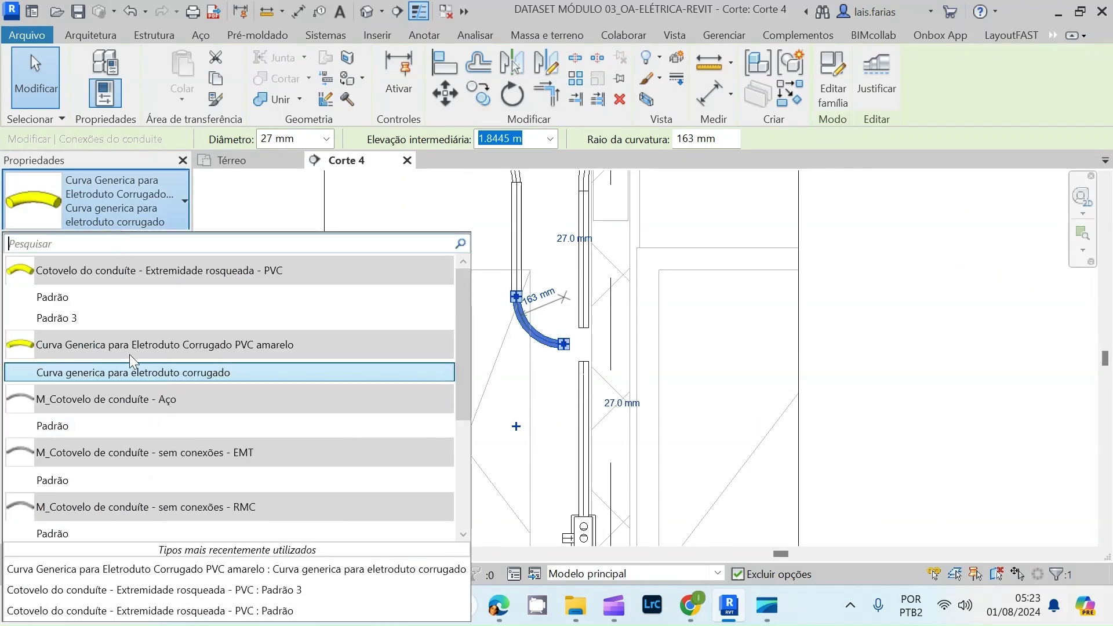
pyautogui.click(124, 298)
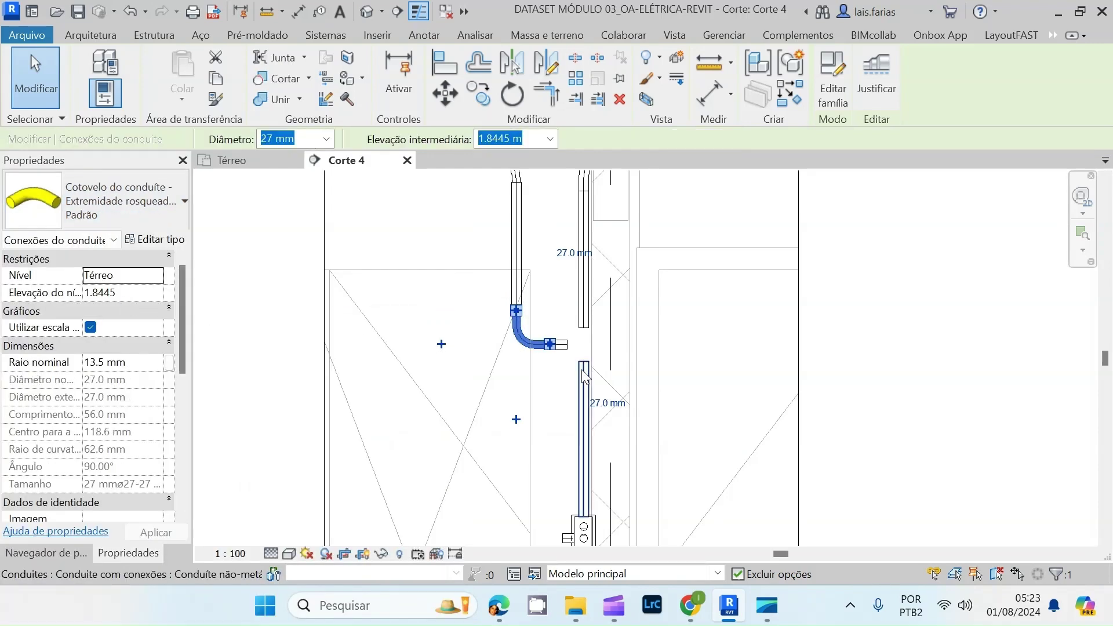
pyautogui.press('Escape')
# - Align the horizontal conduit piece after the lower elbow with the switch point's west conduit stub
pyautogui.scroll(2, 568, 377)
pyautogui.scroll(-2, 557, 379)
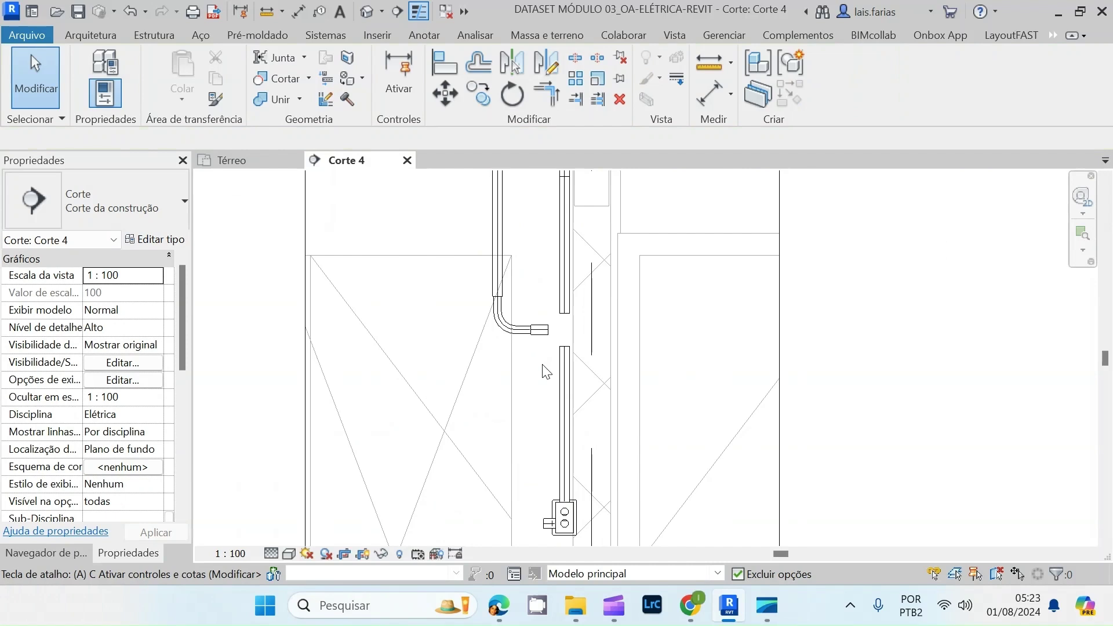
pyautogui.press('a')
pyautogui.press('l')
pyautogui.scroll(3, 551, 524)
pyautogui.scroll(-2, 549, 524)
pyautogui.scroll(2, 528, 522)
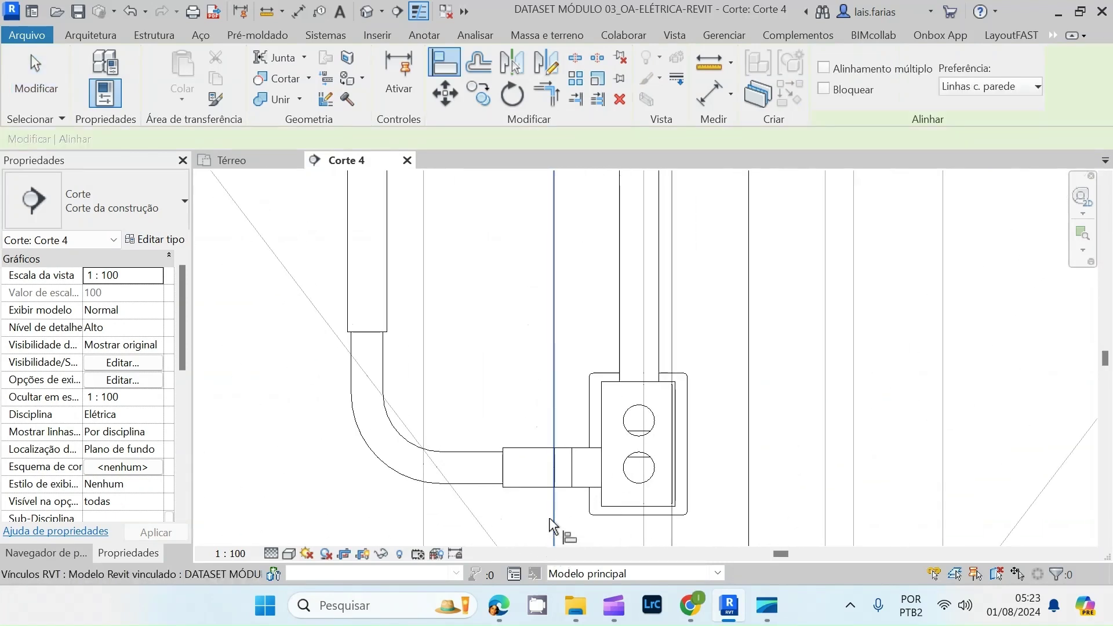
# - Delete the short conduit piece after the lower elbow and extend the switch point's west stub to the elbow's end
pyautogui.press('Escape')
pyautogui.click(542, 490)
pyautogui.press('Delete')
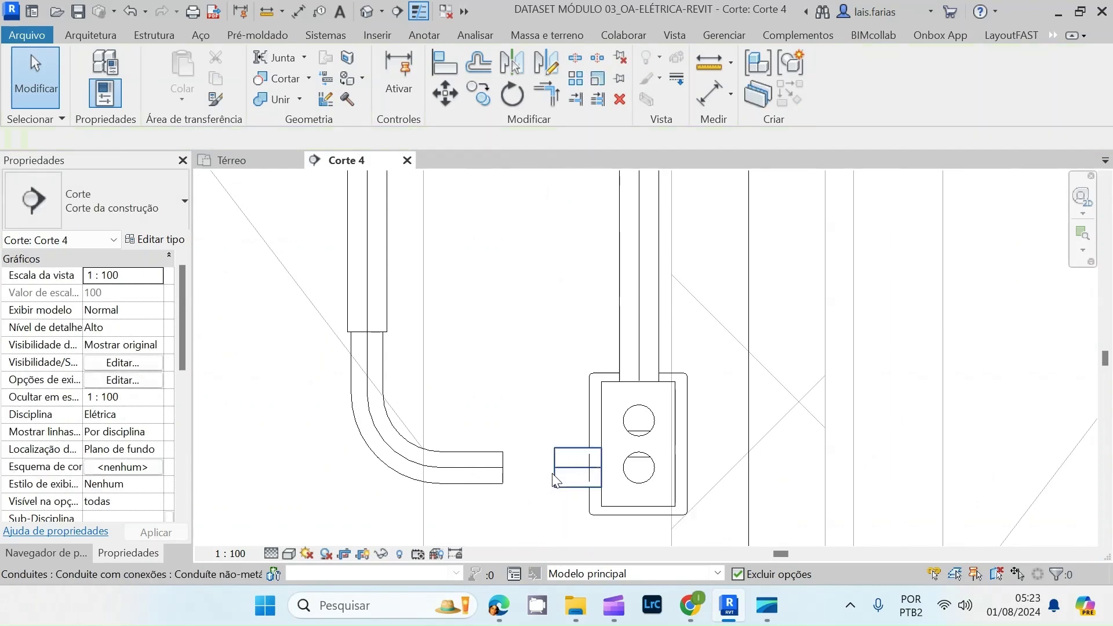
pyautogui.click(550, 478)
pyautogui.moveTo(554, 466); pyautogui.dragTo(503, 468)
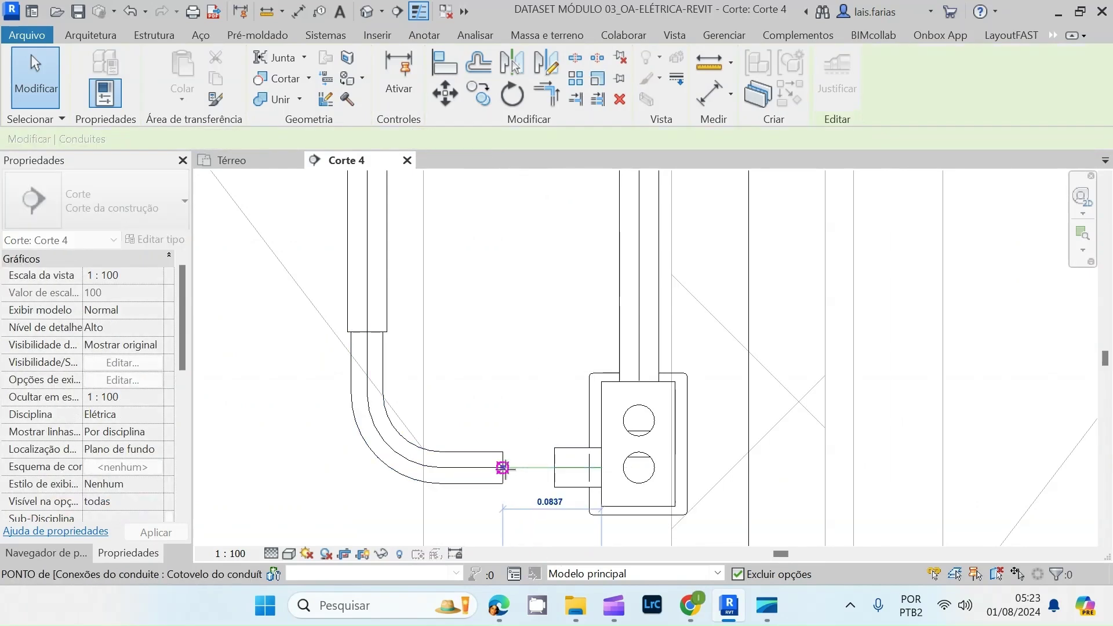
# - Nudge the new vertical conduit slightly east toward the switch point
pyautogui.scroll(-5, 505, 464)
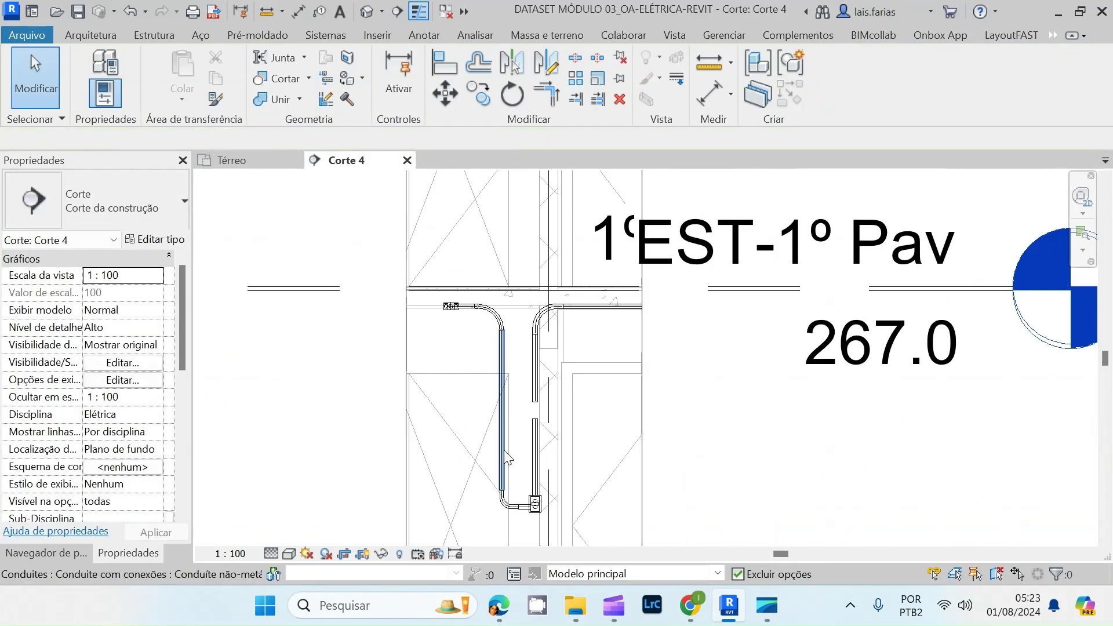
pyautogui.scroll(-2, 472, 365)
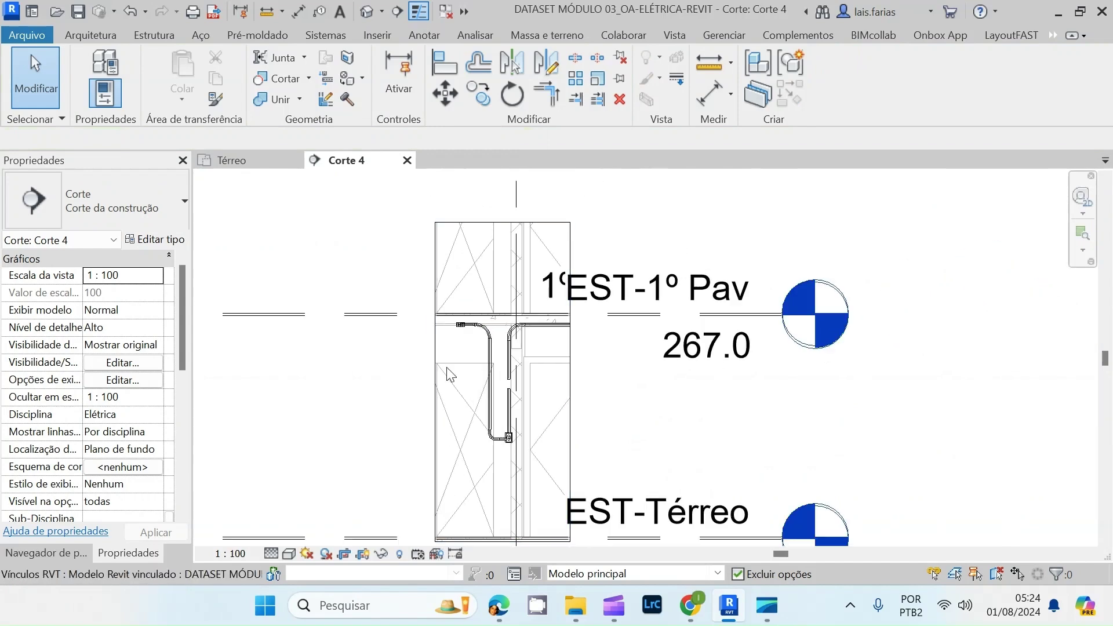
pyautogui.scroll(3, 489, 404)
pyautogui.click(489, 404)
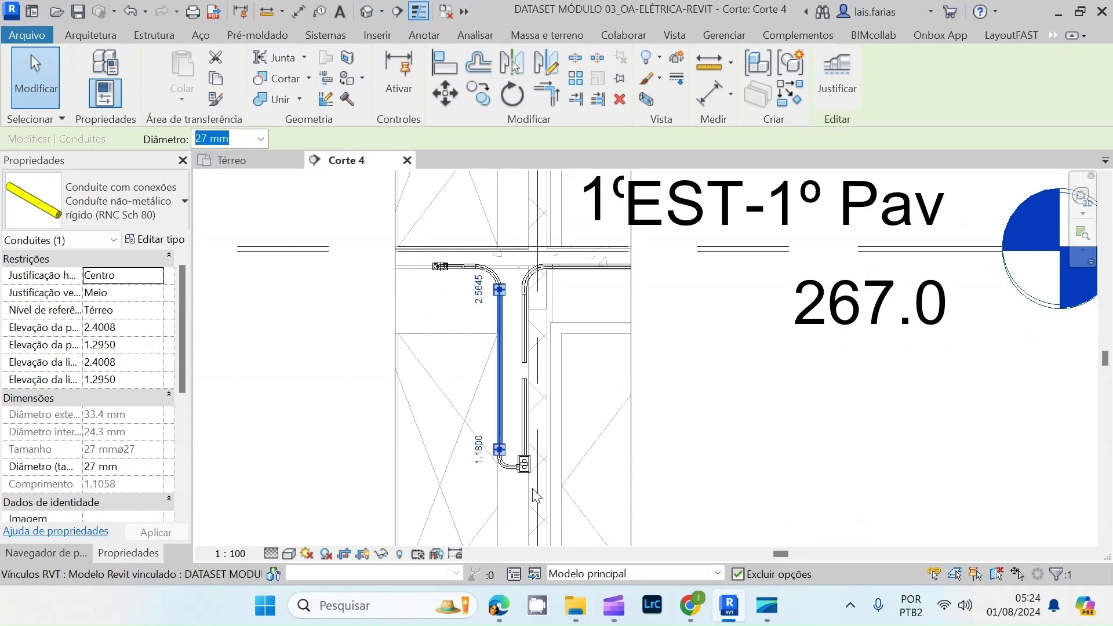
pyautogui.press('Right')
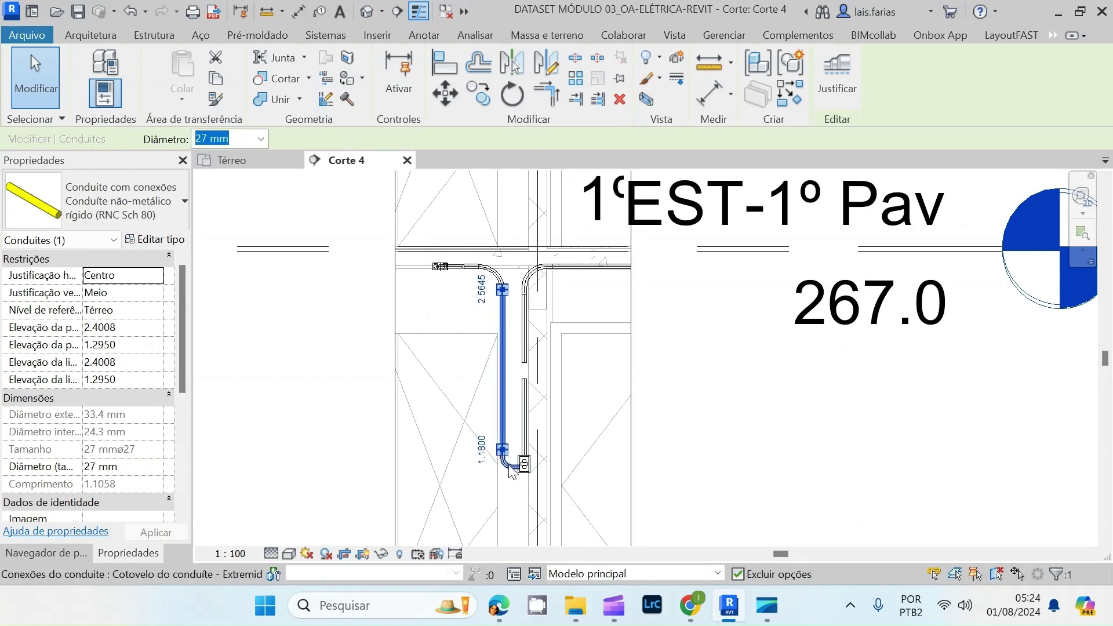
pyautogui.press('Escape')
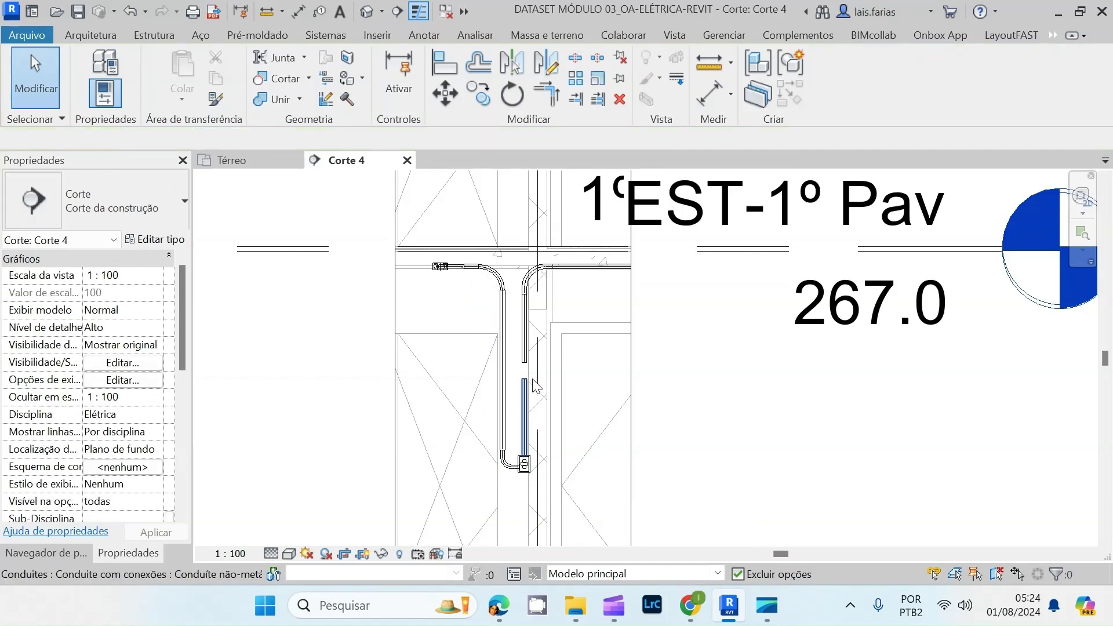
# - Extend the lower part of the switch point's original vertical conduit upward to close the gap with the upper part
pyautogui.scroll(3, 528, 375)
pyautogui.click(518, 392)
pyautogui.moveTo(518, 385); pyautogui.dragTo(522, 349)
pyautogui.press('Escape')
pyautogui.scroll(-5, 545, 406)
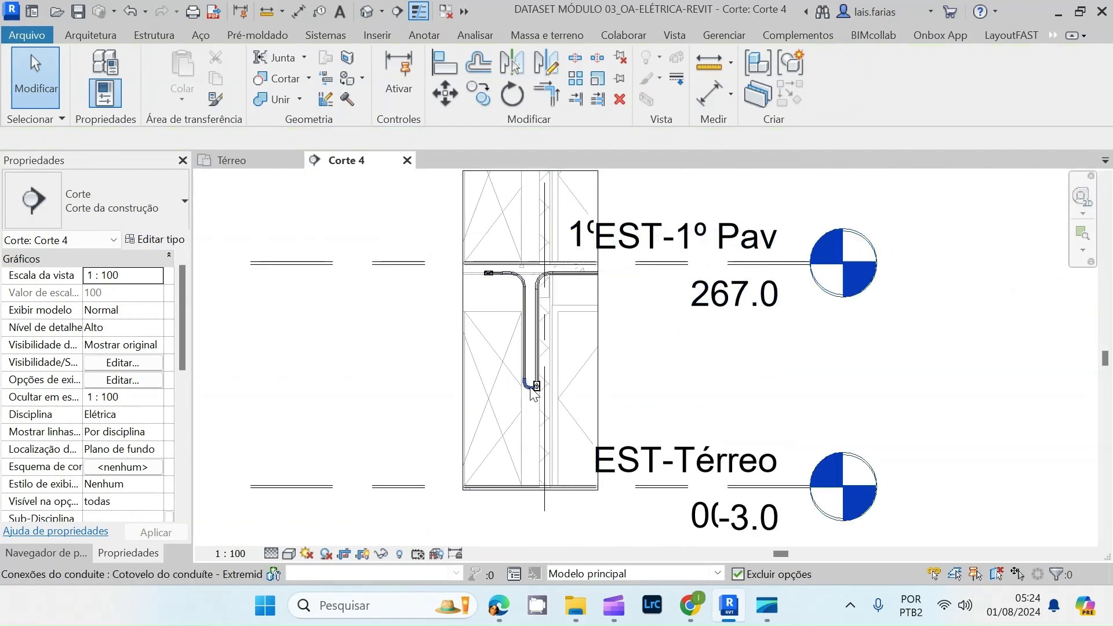
# - Delete the section mark whose line crosses the conduit between the upper octagonal box and the central ceiling box on the Térreo plan
pyautogui.scroll(2, 529, 374)
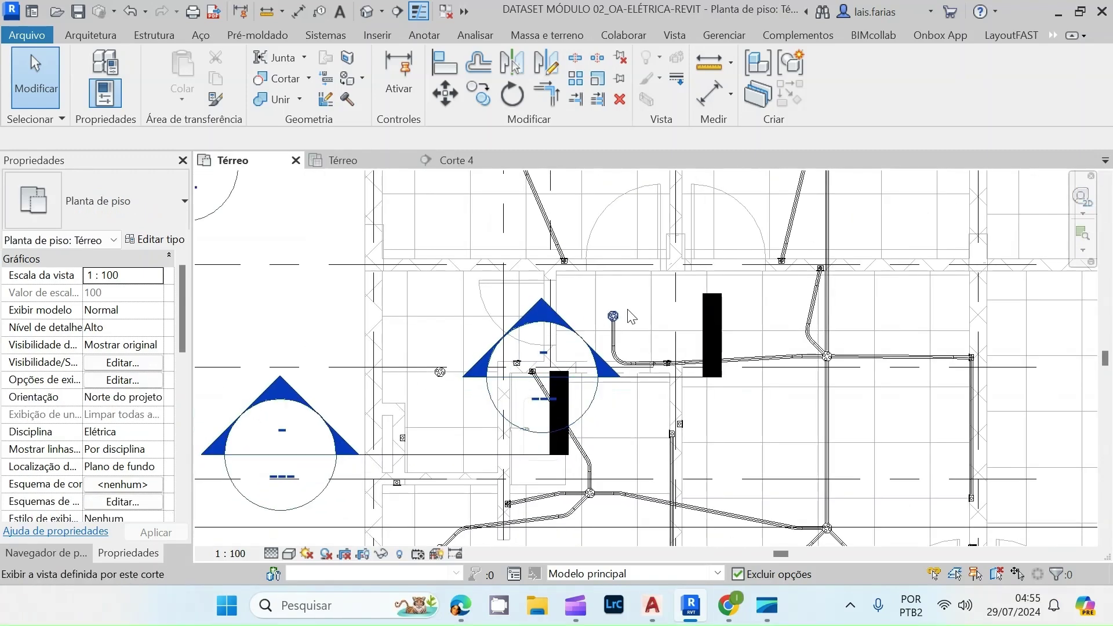
pyautogui.scroll(2, 632, 317)
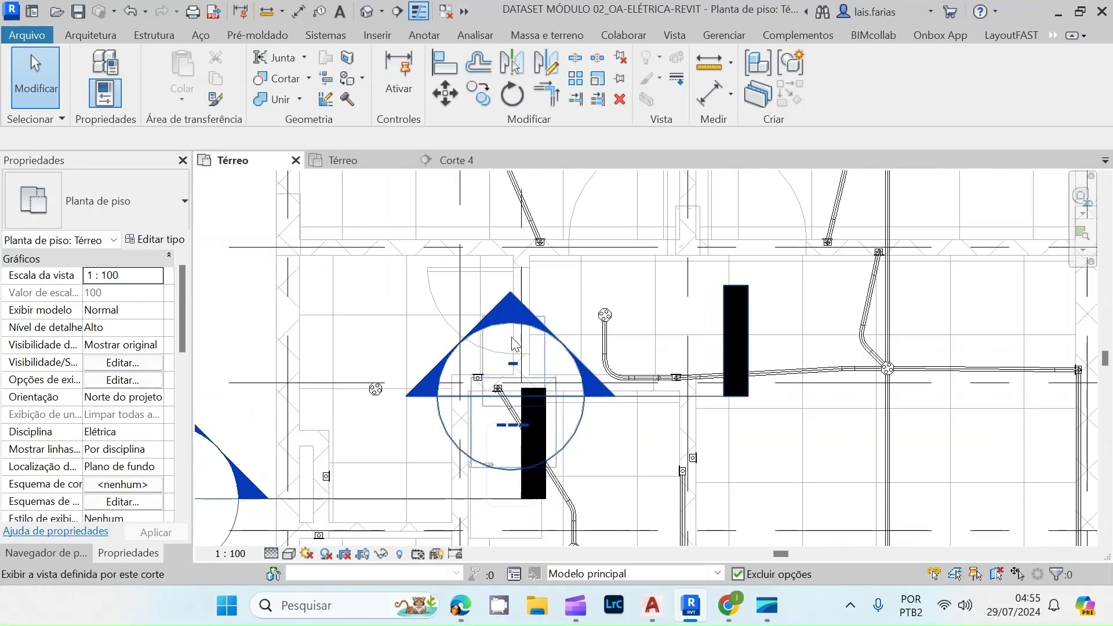
pyautogui.click(605, 397)
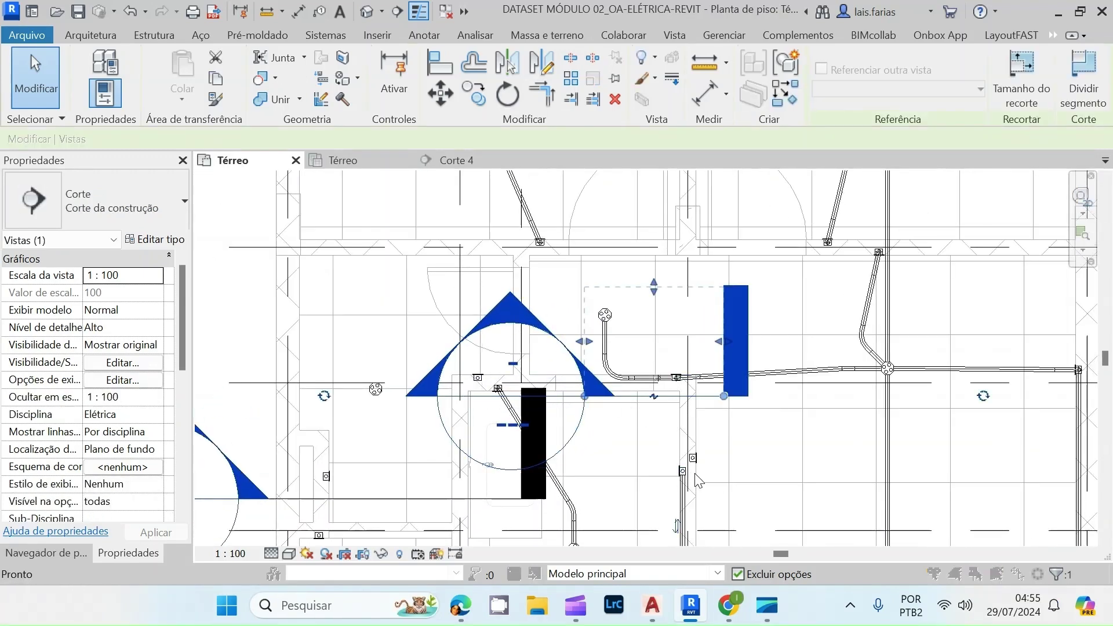
pyautogui.press('Delete')
pyautogui.click(641, 357)
pyautogui.scroll(-1, 615, 319)
pyautogui.scroll(-3, 603, 313)
pyautogui.scroll(2, 522, 434)
pyautogui.scroll(1, 565, 432)
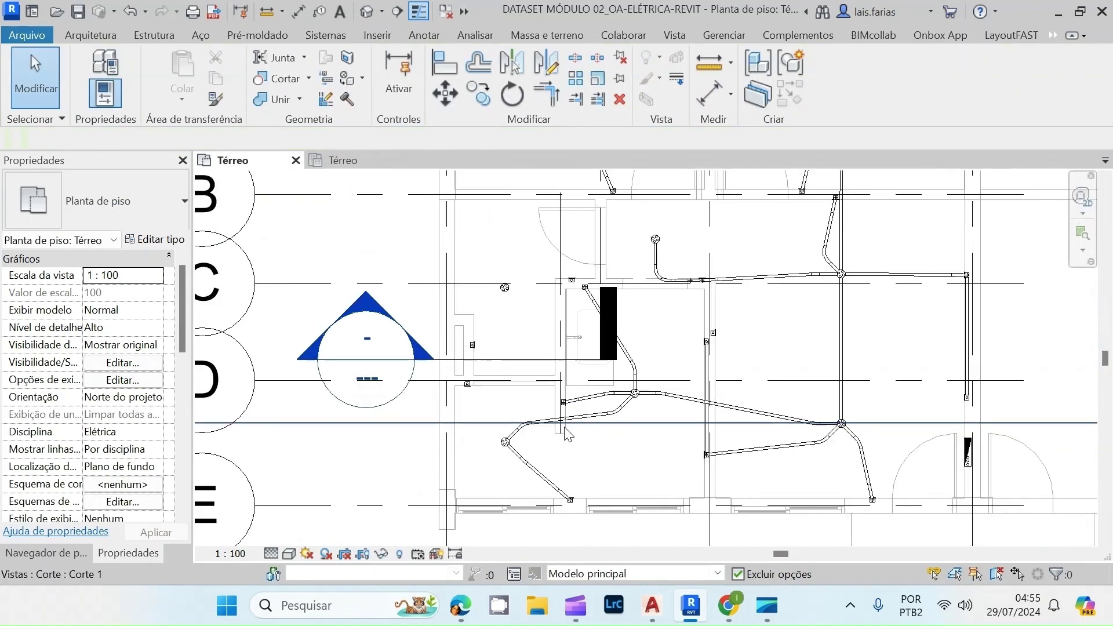
pyautogui.scroll(-1, 406, 360)
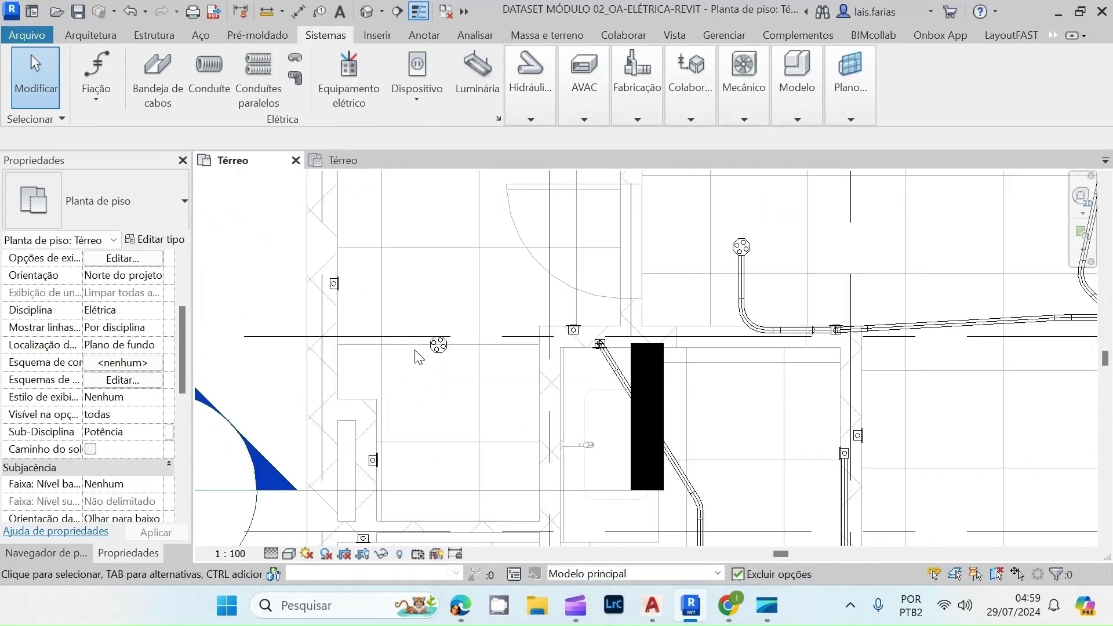
# - Draw a 27 mm conduit from the unconnected octagonal box's northeast connector to the 10A outlet on its east, using Conector 9 @ 1.253
pyautogui.click(439, 344)
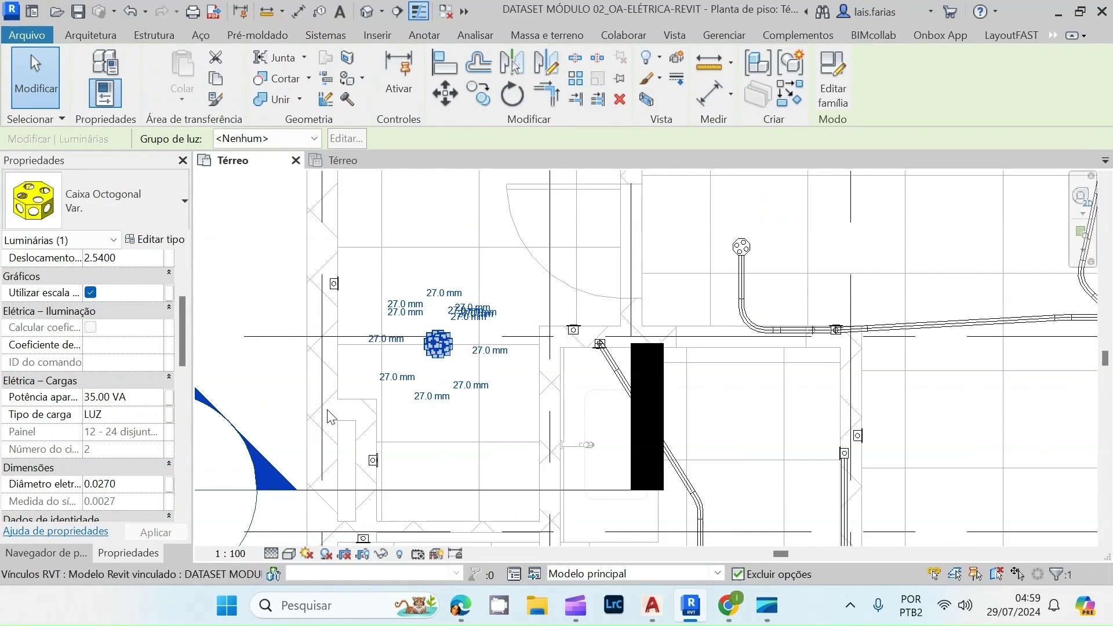
pyautogui.scroll(3, 374, 284)
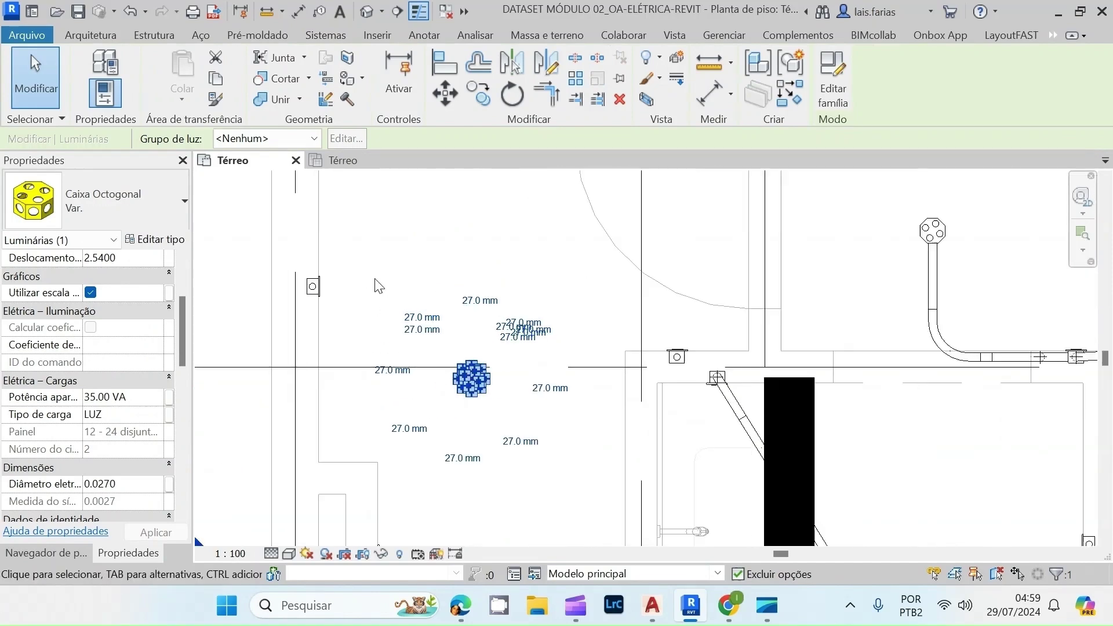
pyautogui.press('Escape')
pyautogui.click(493, 414)
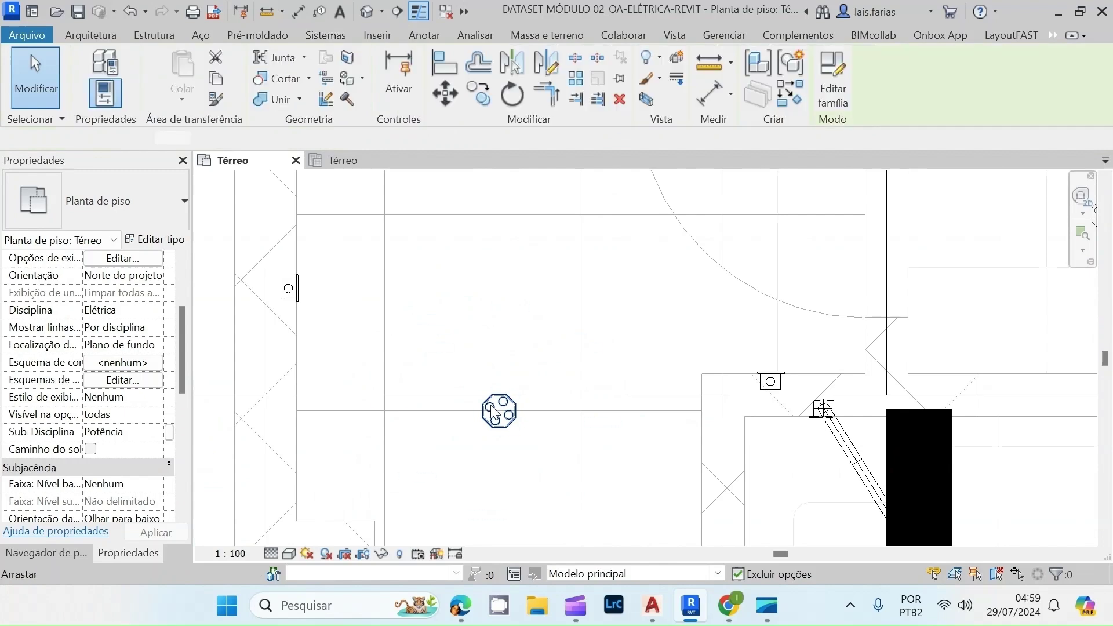
pyautogui.scroll(2, 481, 407)
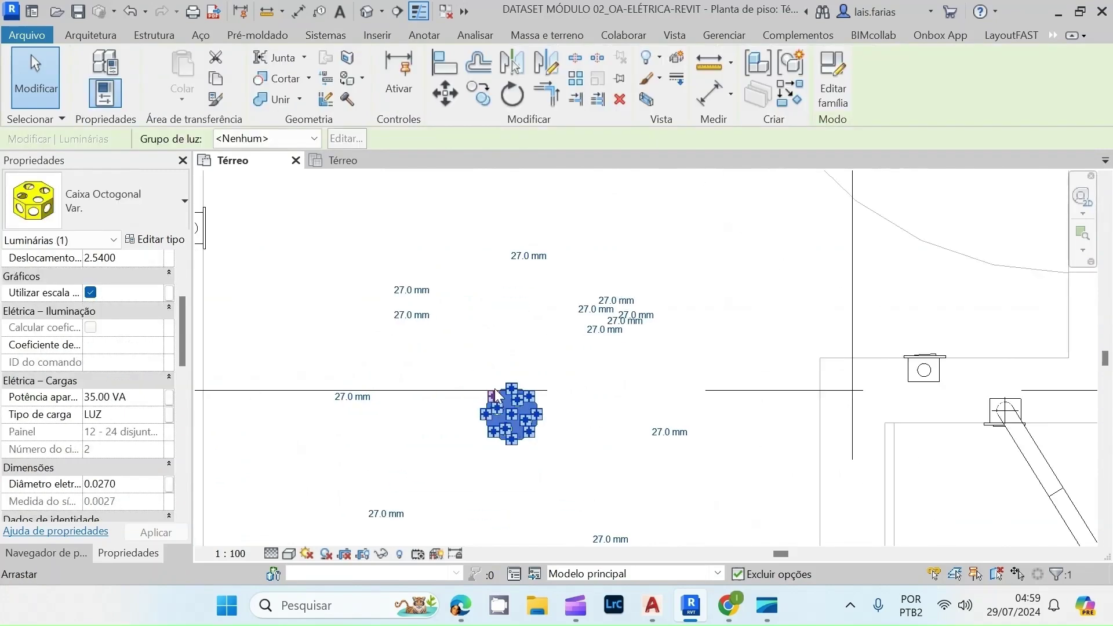
pyautogui.rightClick(535, 404)
pyautogui.click(575, 213)
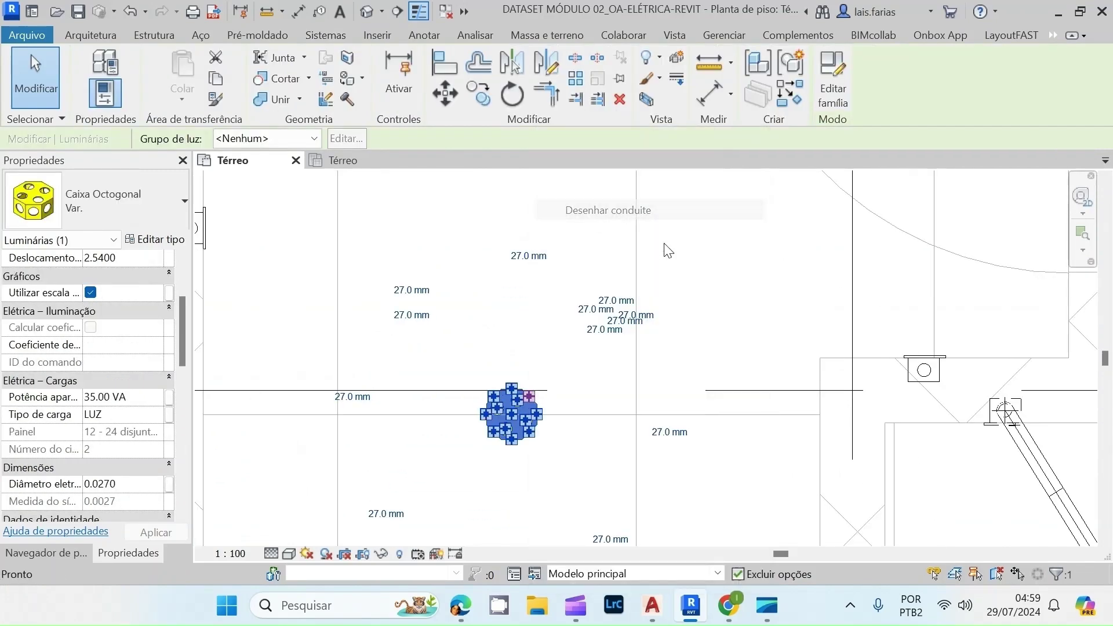
pyautogui.click(924, 370)
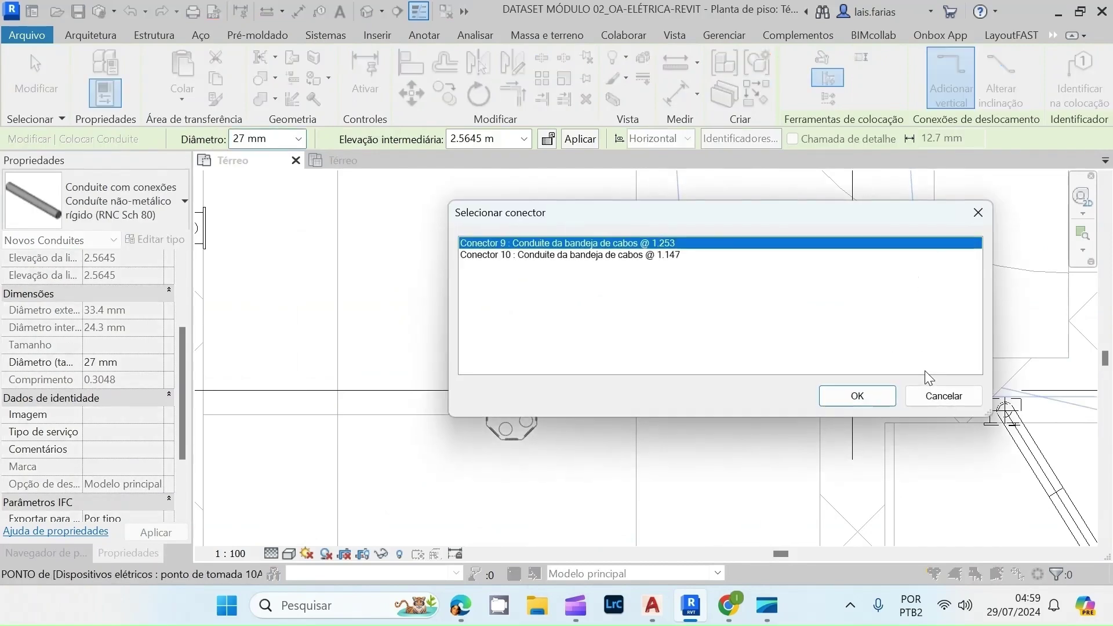
pyautogui.click(852, 394)
pyautogui.scroll(-1, 494, 402)
pyautogui.scroll(1, 495, 402)
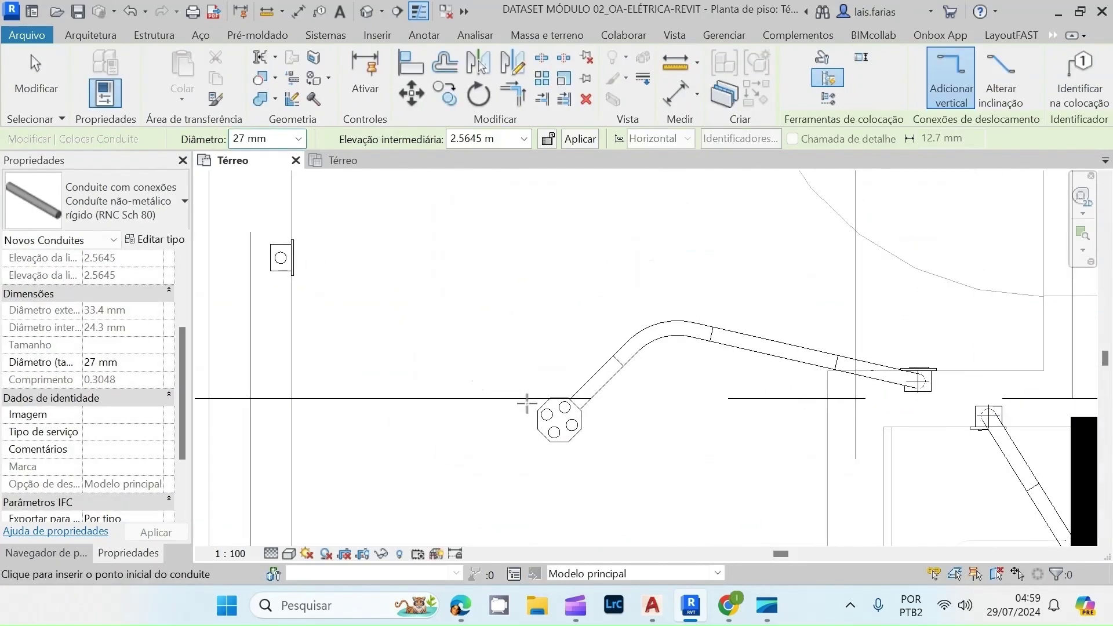
pyautogui.press('Escape')
pyautogui.press('Escape')
# - Draw a 27 mm conduit from the same octagonal box's northwest connector to the two-module 10A outlet on the west wall
pyautogui.click(546, 413)
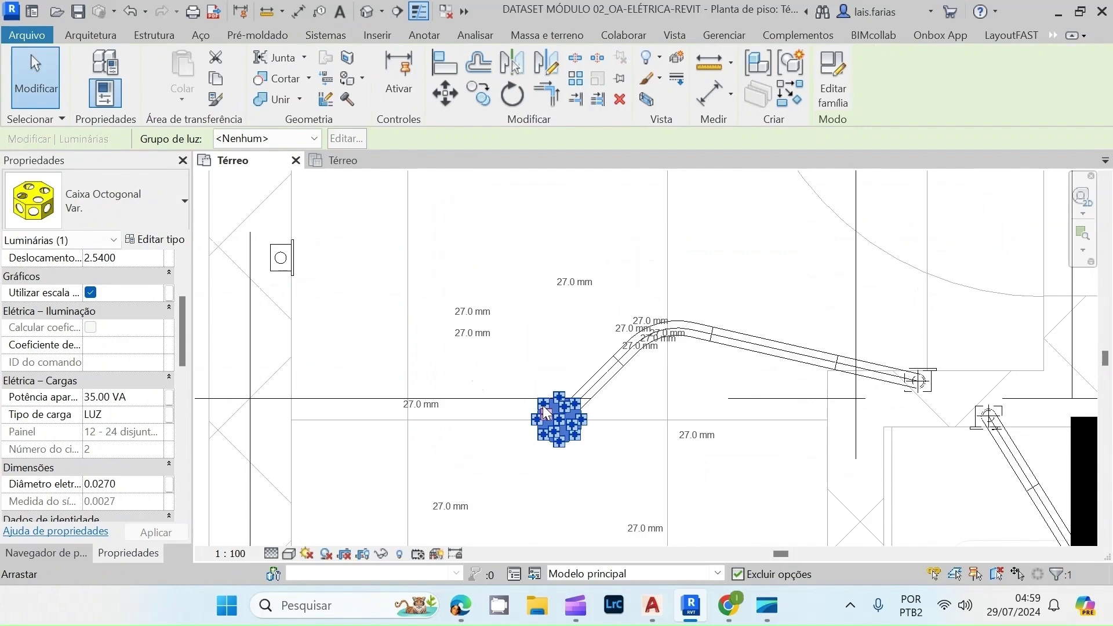
pyautogui.press('Escape')
pyautogui.click(546, 413)
pyautogui.rightClick(543, 406)
pyautogui.click(585, 211)
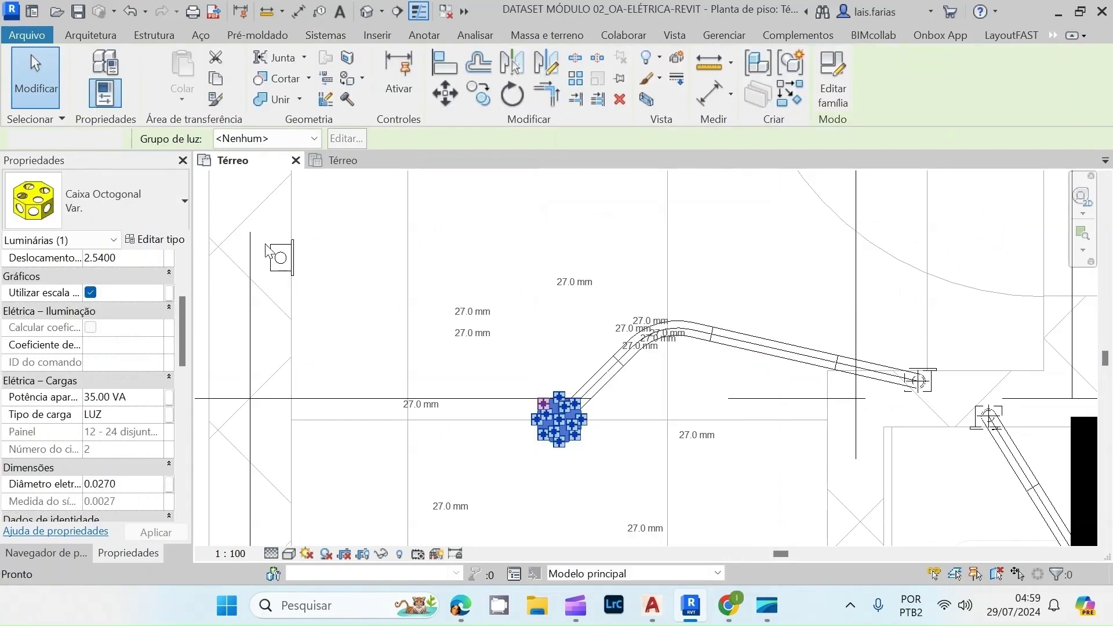
pyautogui.click(281, 258)
pyautogui.click(881, 393)
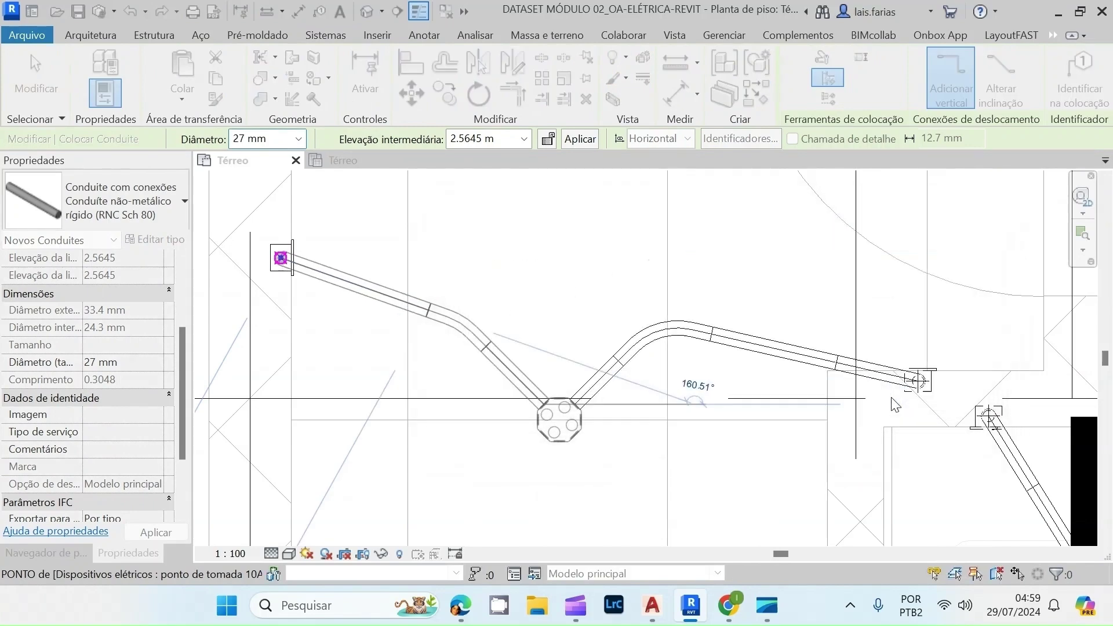
pyautogui.scroll(-2, 596, 295)
pyautogui.scroll(-3, 595, 296)
pyautogui.press('Escape')
# - Draw a 27 mm conduit south from the two-module outlet along the west wall to near the single 10A outlet, using Conector 27 @ 1.220
pyautogui.scroll(3, 422, 266)
pyautogui.click(423, 264)
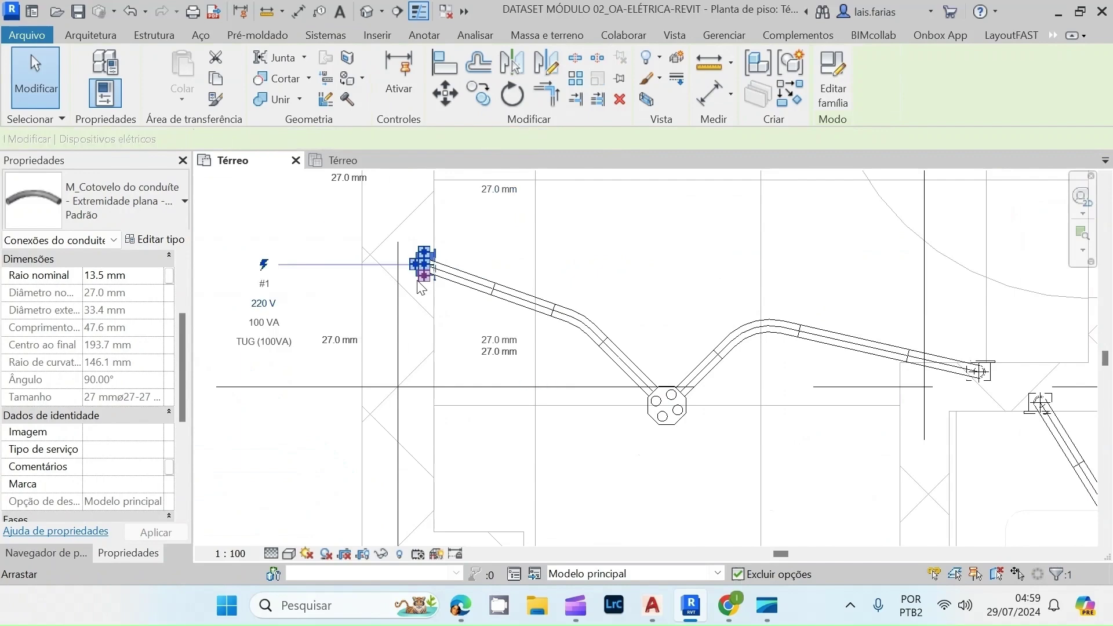
pyautogui.scroll(2, 423, 268)
pyautogui.click(422, 264)
pyautogui.rightClick(426, 262)
pyautogui.click(492, 211)
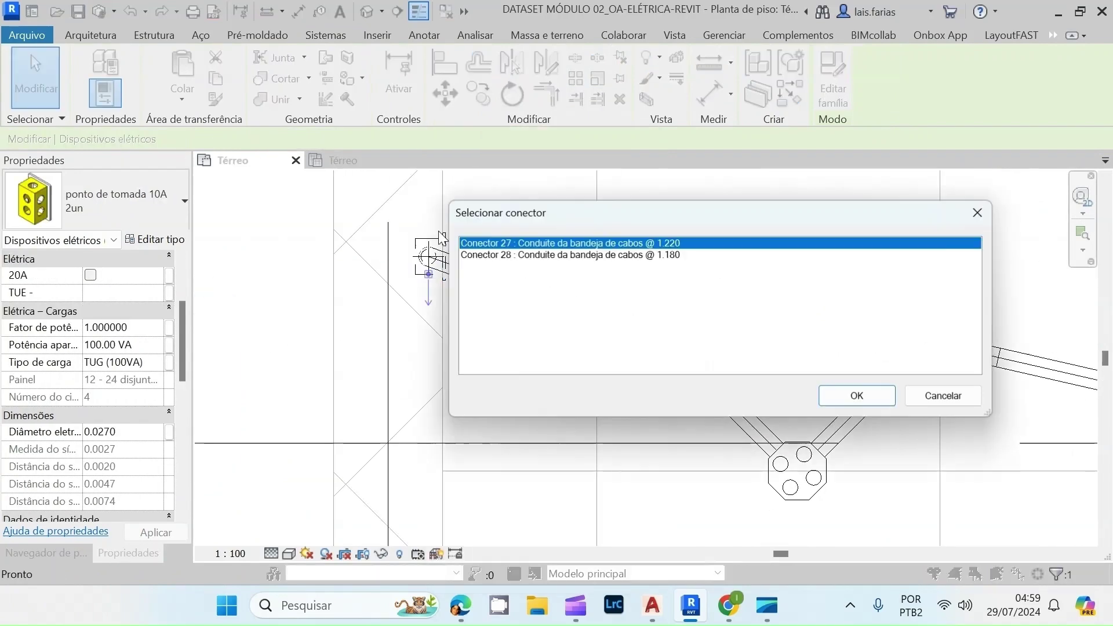
pyautogui.click(822, 397)
pyautogui.scroll(-5, 406, 377)
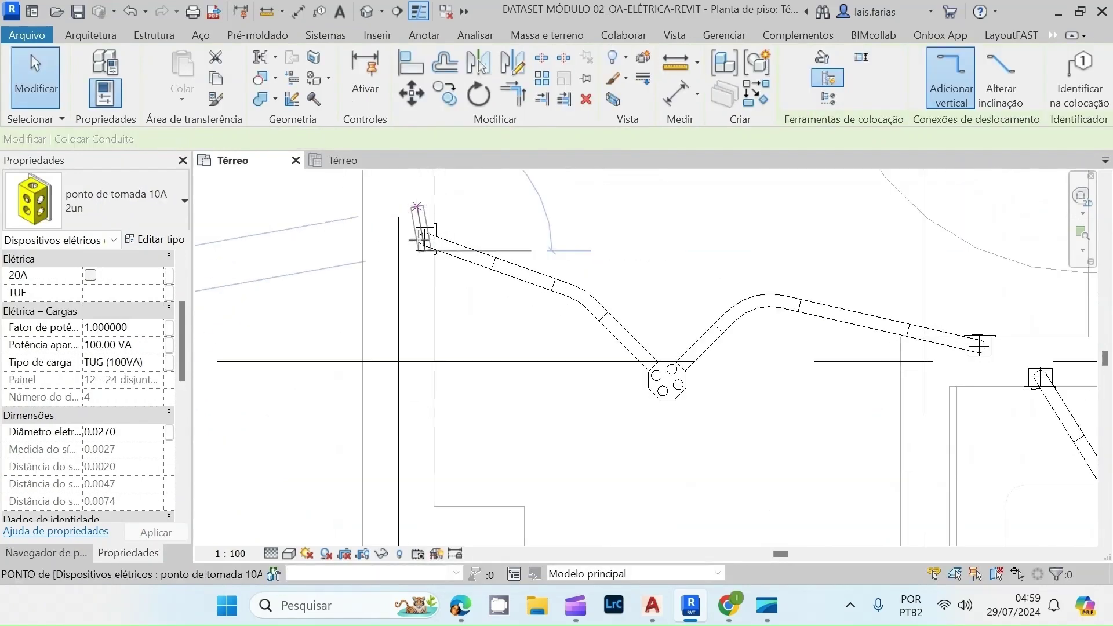
pyautogui.scroll(5, 404, 449)
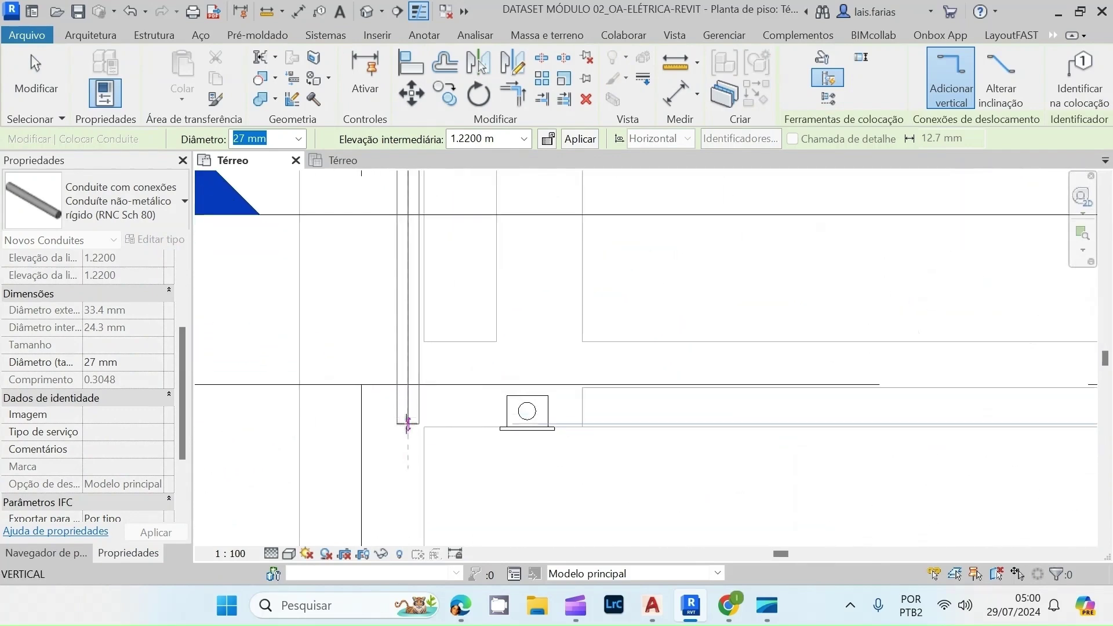
pyautogui.press('Escape')
pyautogui.press('Escape')
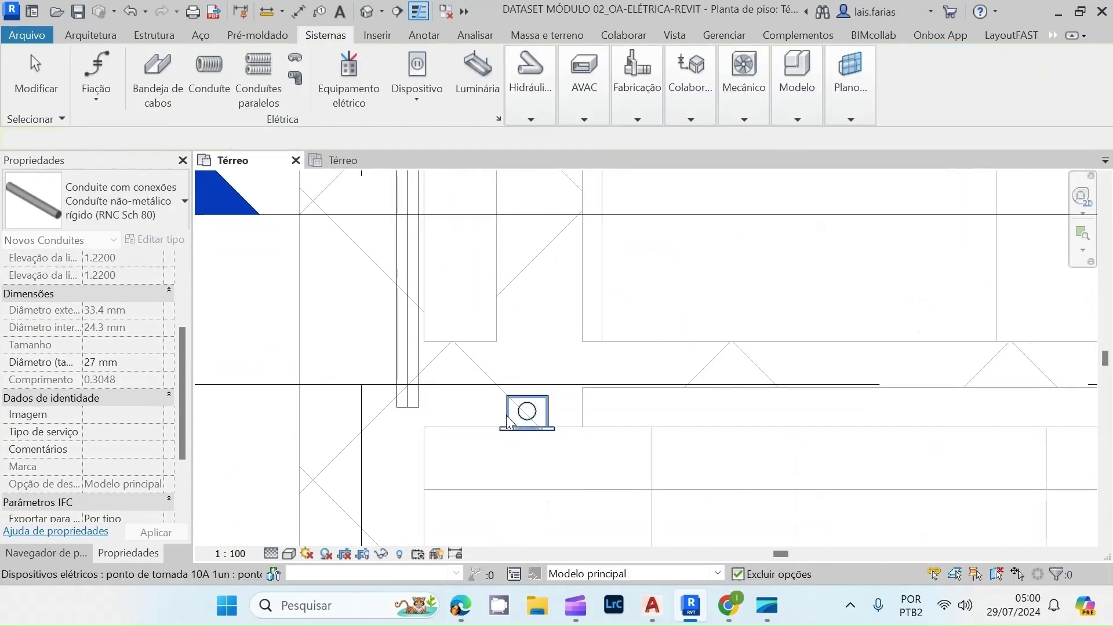
# - Try to connect the single 10A outlet's west connector to the lower end of the vertical wall conduit at 1.1800 m elevation
pyautogui.click(510, 414)
pyautogui.rightClick(503, 419)
pyautogui.click(542, 211)
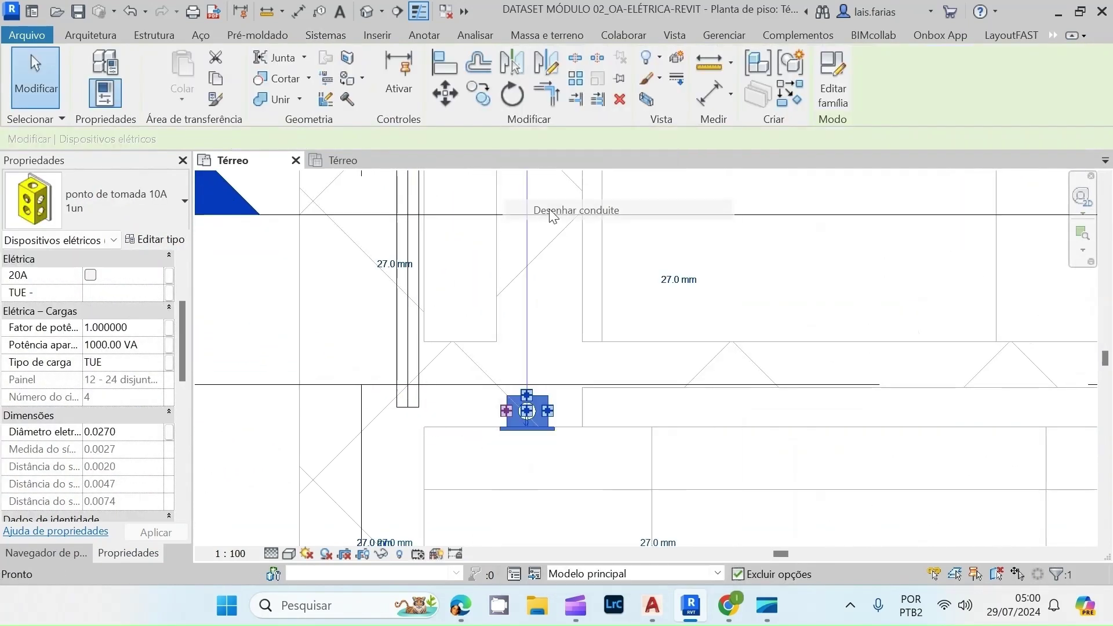
pyautogui.click(876, 405)
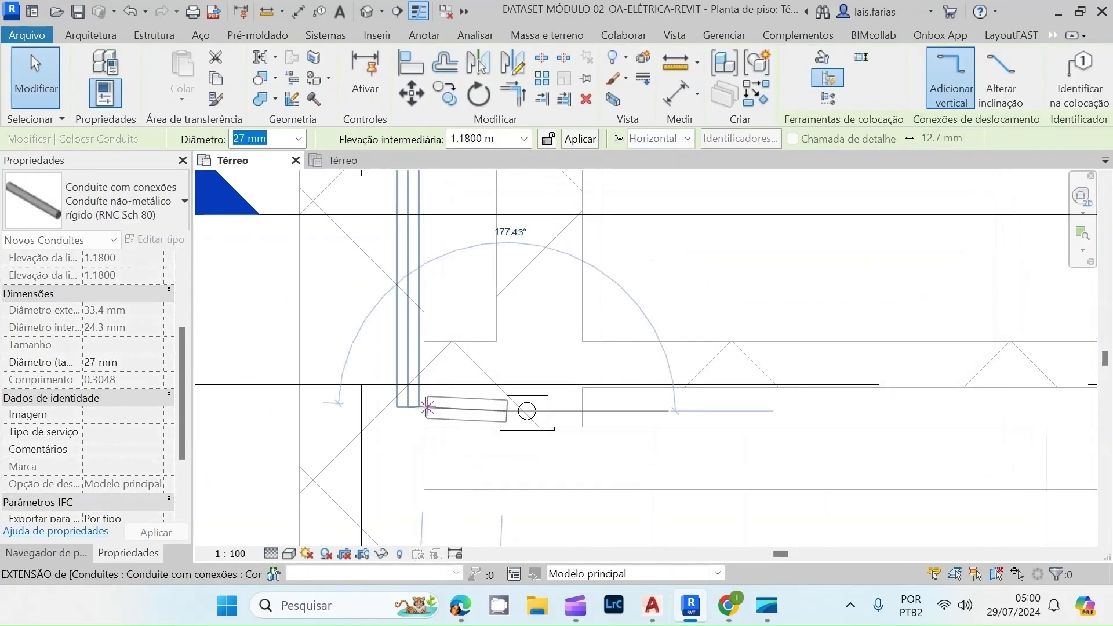
pyautogui.click(432, 409)
pyautogui.click(1055, 562)
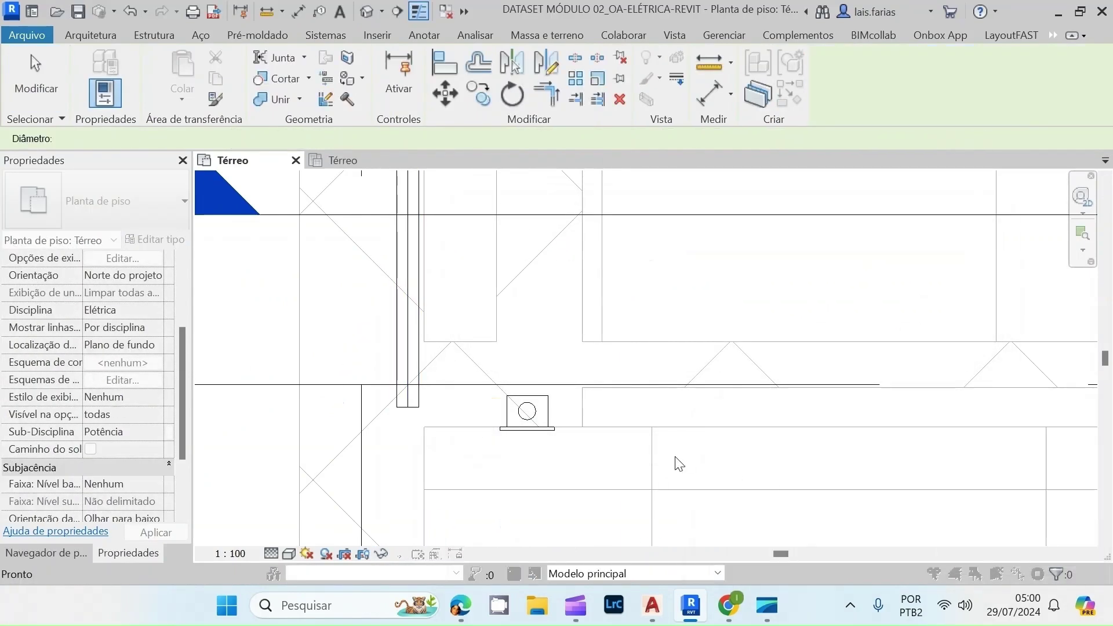
pyautogui.scroll(3, 504, 416)
pyautogui.press('Escape')
pyautogui.press('Escape')
# - Draw a short 27 mm conduit west from the single 10A outlet toward the wall conduit, using Conector 11 @ 1.180
pyautogui.click(503, 430)
pyautogui.rightClick(503, 430)
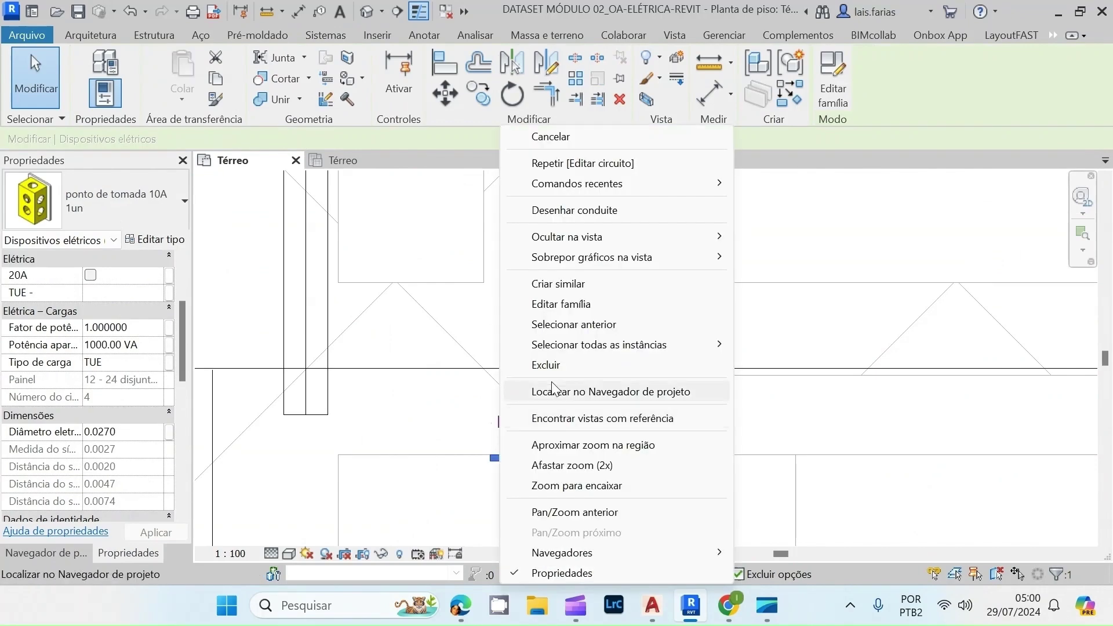
pyautogui.click(562, 213)
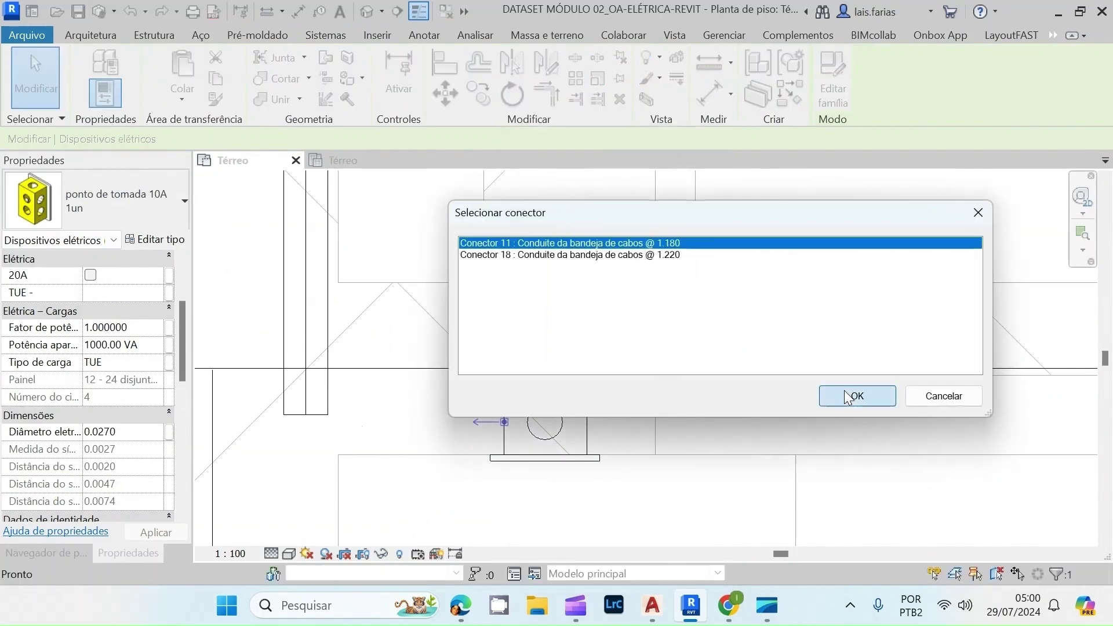
pyautogui.click(847, 397)
pyautogui.click(338, 422)
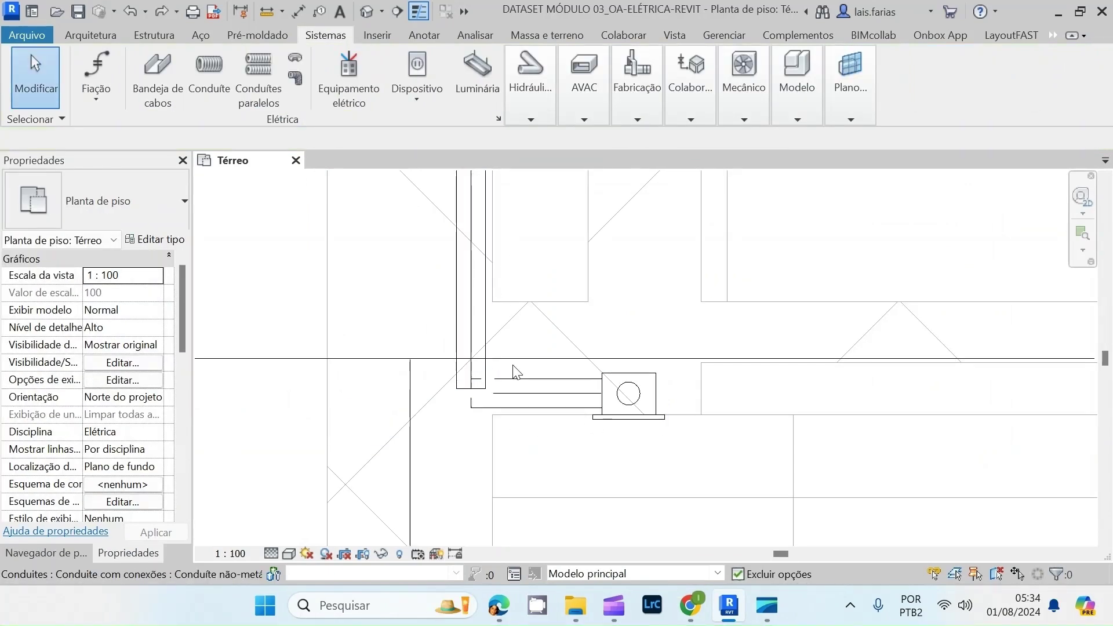
# - Place a Cotovelo do conduíte - Extremidade rosqueada - PVC elbow, type Padrão, on the lower part of the wall conduit, turning toward the outlet
pyautogui.click(294, 77)
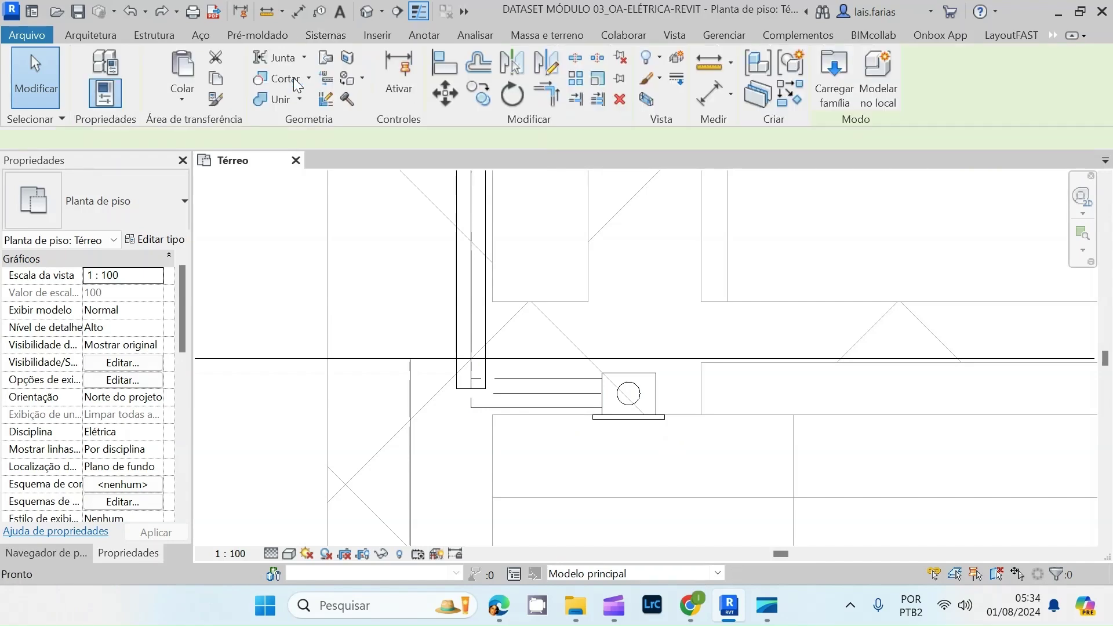
pyautogui.click(162, 189)
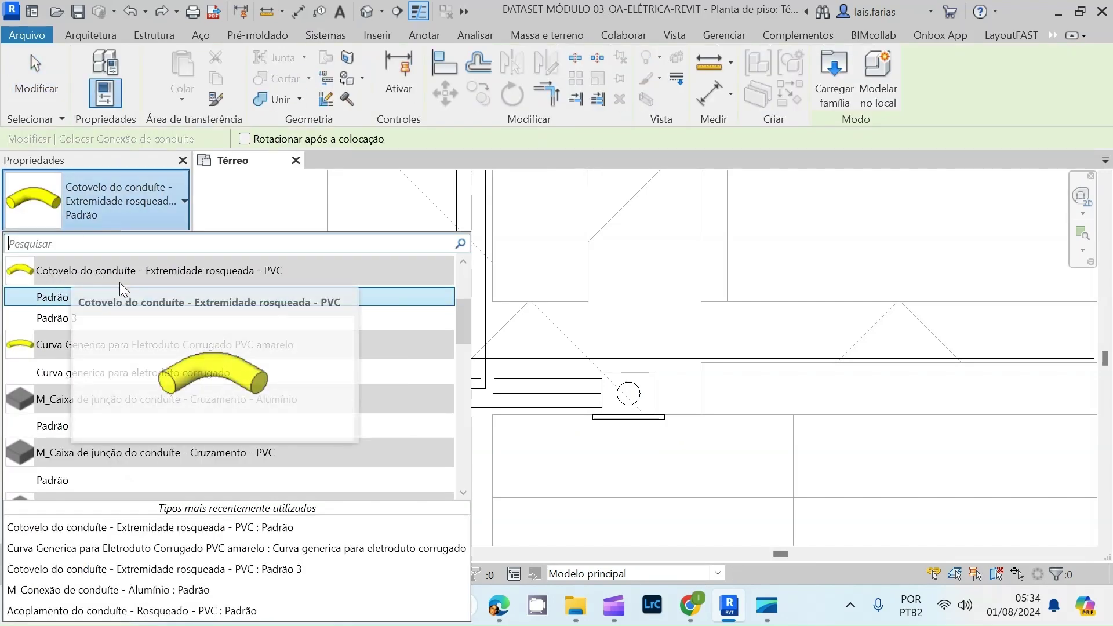
pyautogui.click(64, 299)
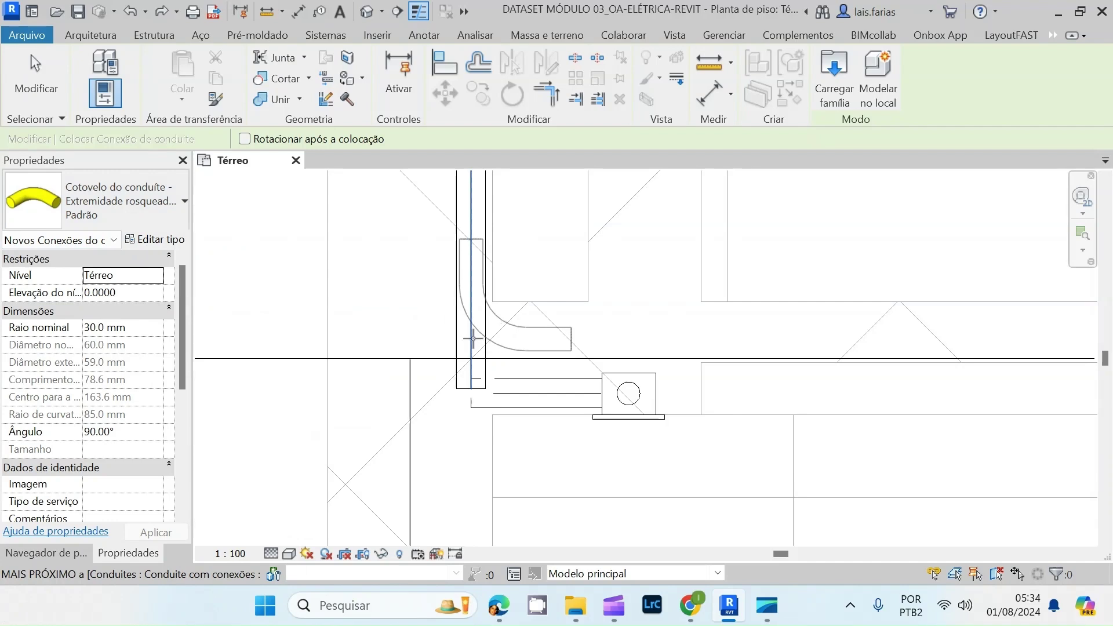
pyautogui.click(473, 328)
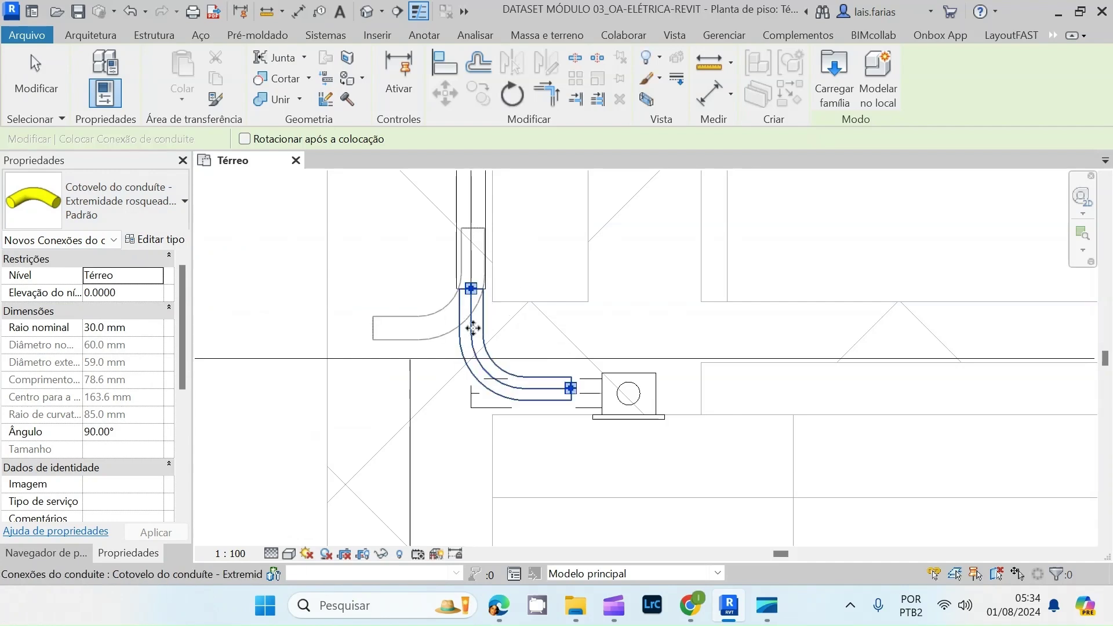
pyautogui.press('Escape')
pyautogui.press('Escape')
# - Align the elbow's horizontal end with the centreline of the single outlet's west conduit stub
pyautogui.scroll(3, 579, 389)
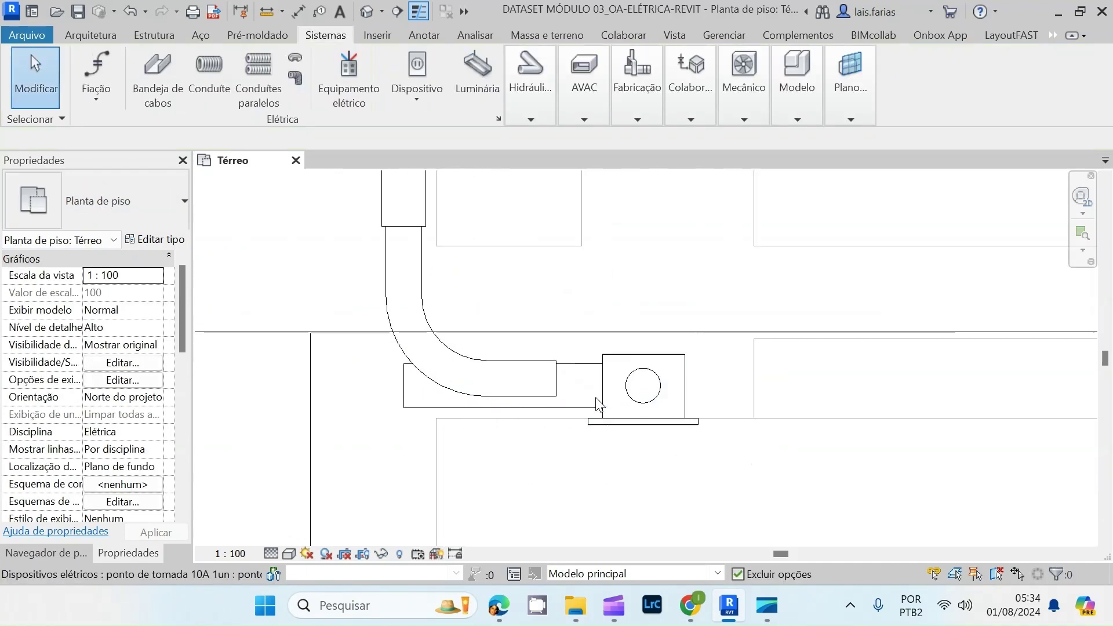
pyautogui.click(593, 389)
pyautogui.press('Escape')
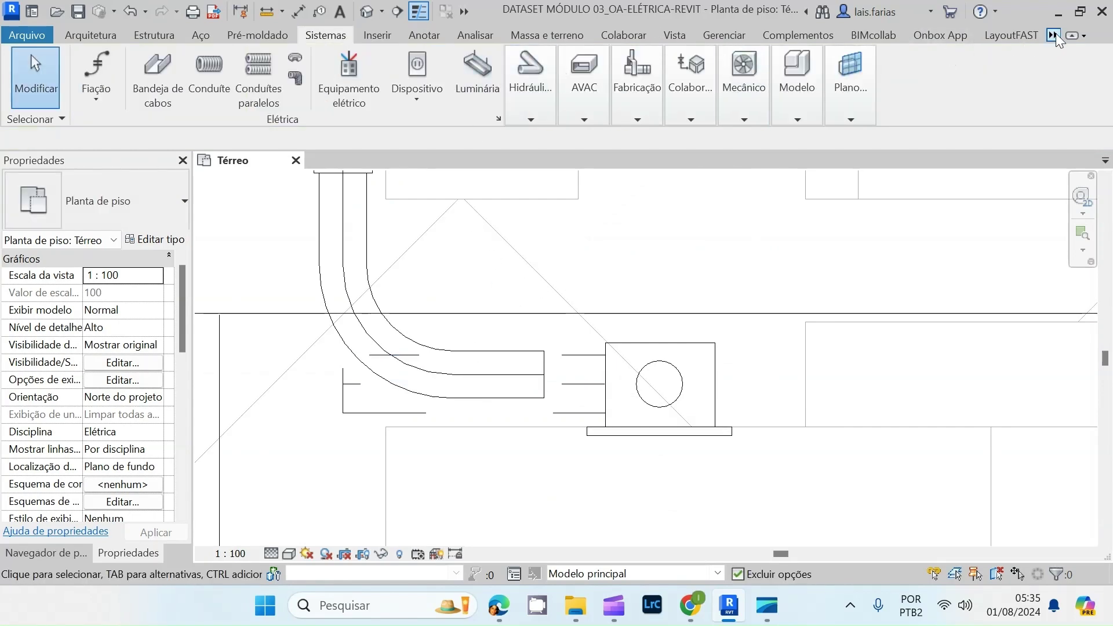
pyautogui.click(1061, 72)
pyautogui.click(444, 63)
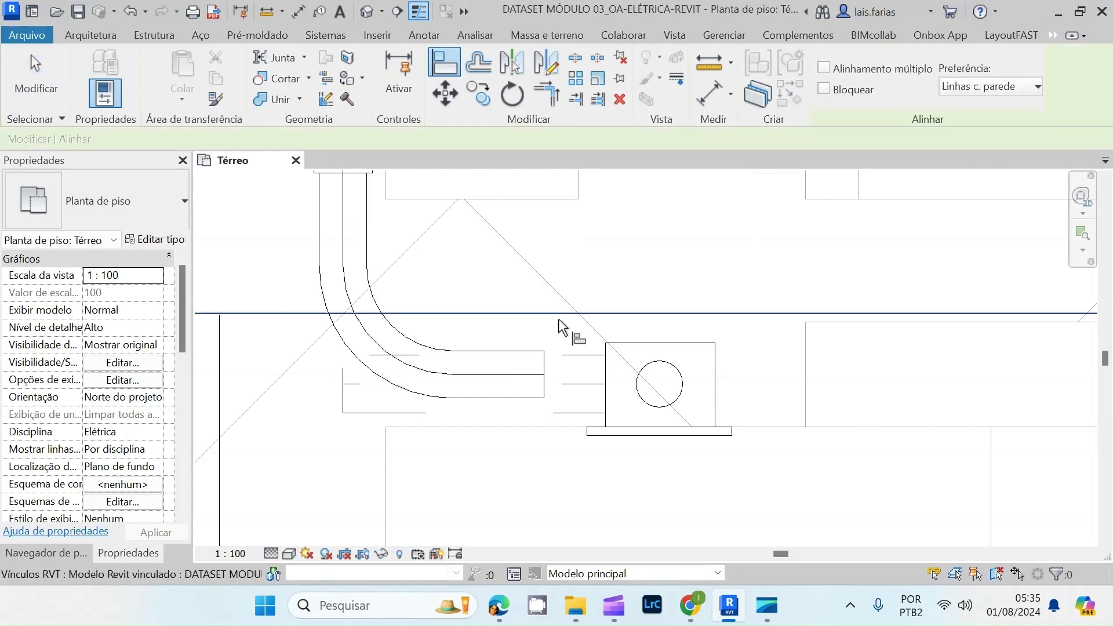
pyautogui.click(543, 380)
pyautogui.press('Escape')
# - Try to join the west end of the single outlet's conduit stub to the elbow's open end
pyautogui.scroll(2, 551, 392)
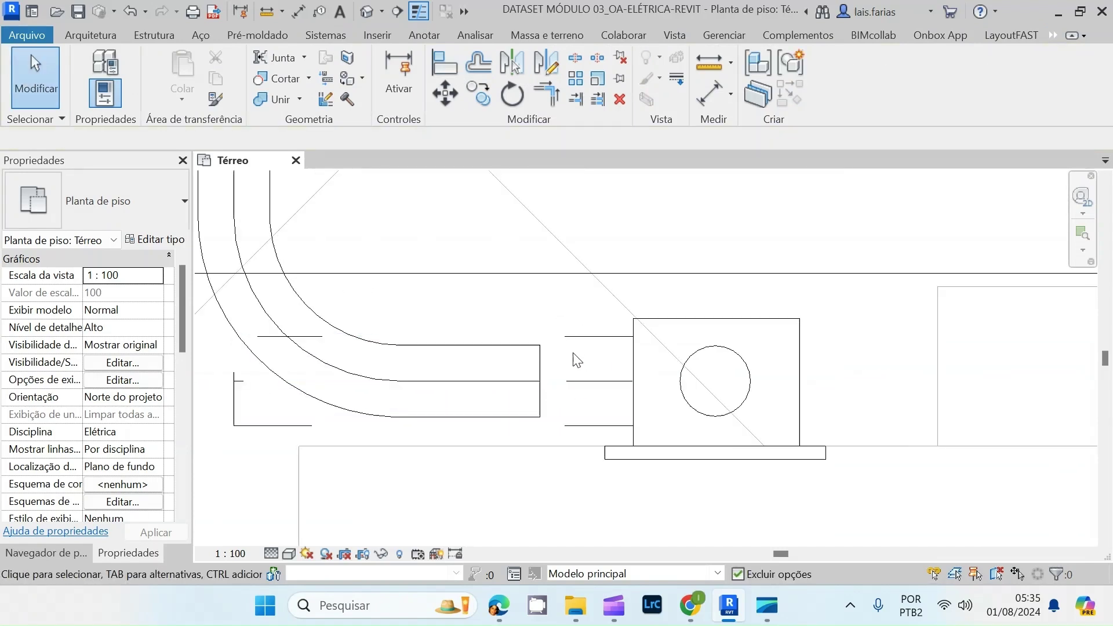
pyautogui.click(572, 340)
pyautogui.moveTo(235, 381); pyautogui.dragTo(539, 381)
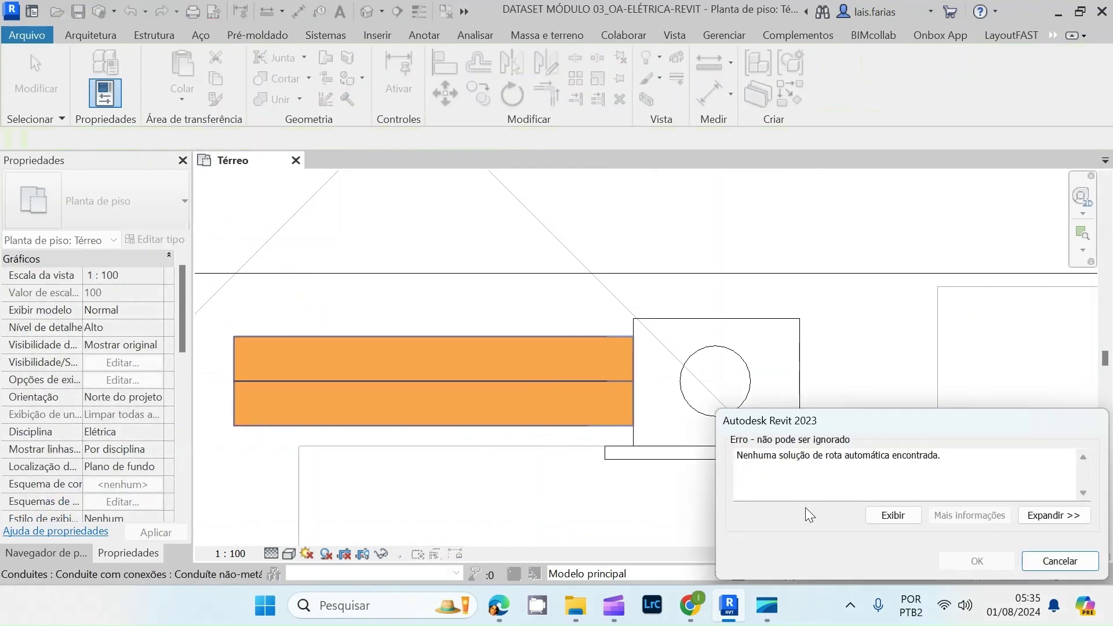
pyautogui.click(1032, 559)
pyautogui.scroll(-2, 545, 405)
pyautogui.click(408, 410)
pyautogui.press('Escape')
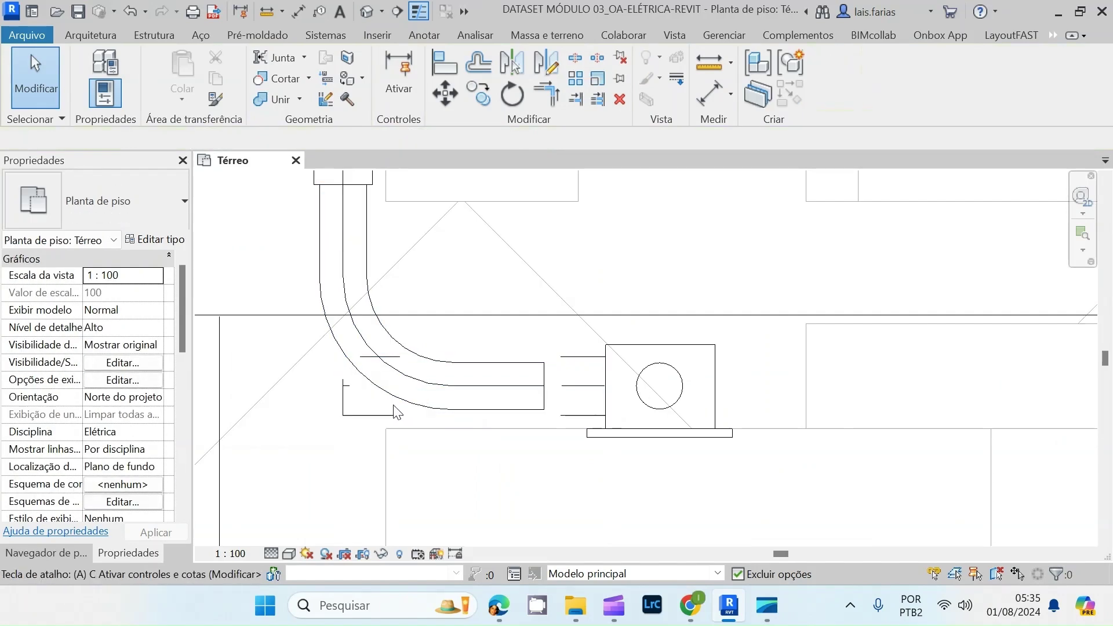
# - Align the west end of the outlet's conduit stub with the open end of the elbow
pyautogui.click(444, 63)
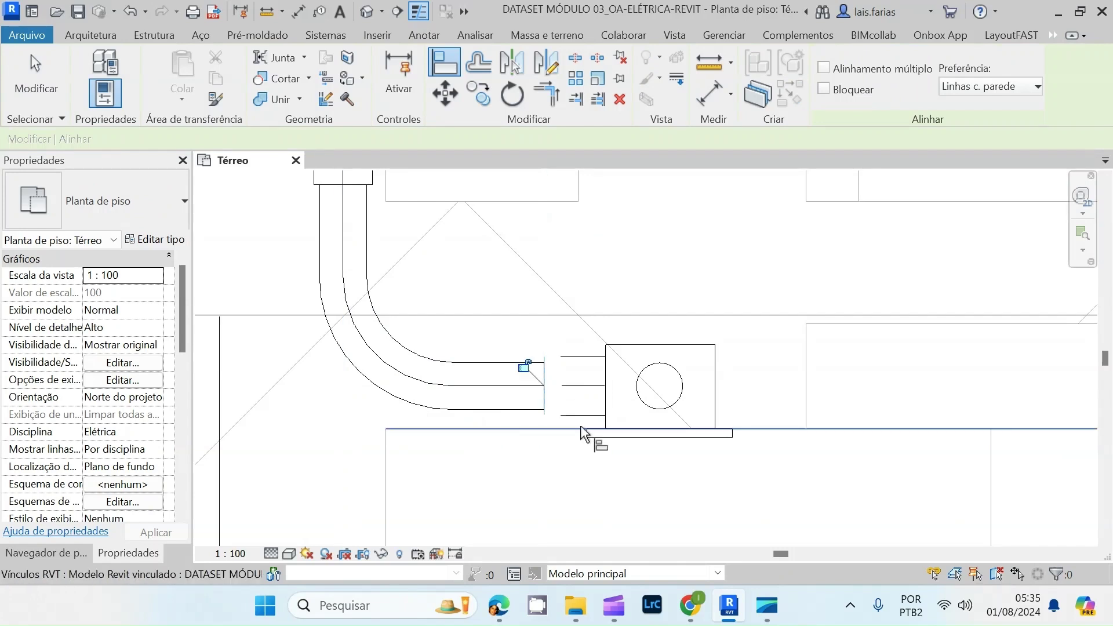
pyautogui.press('Escape')
pyautogui.scroll(2, 565, 383)
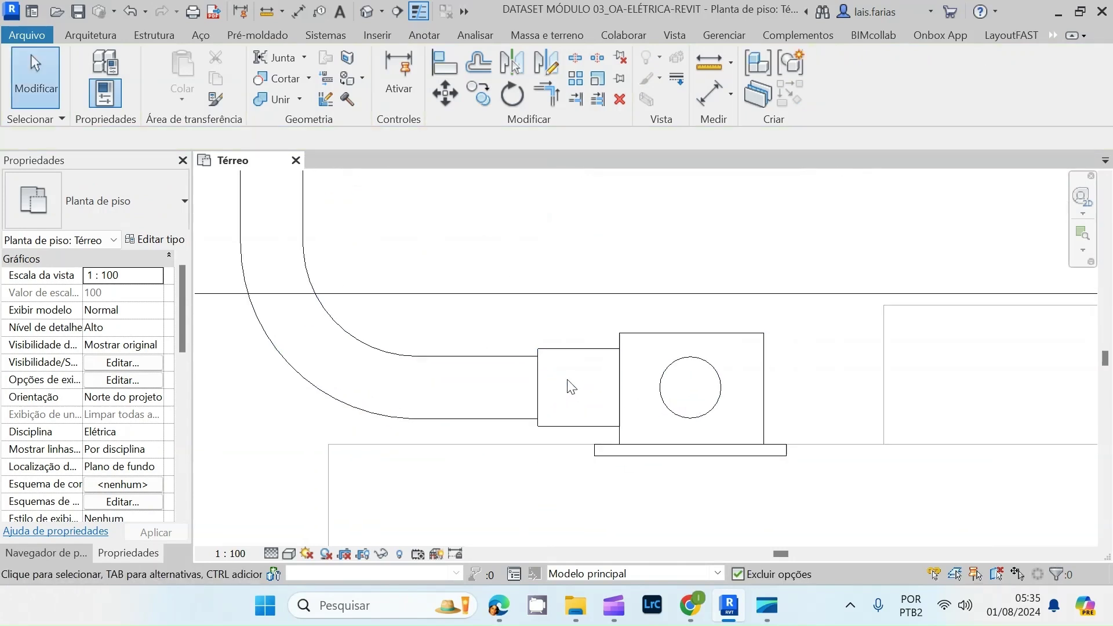
# - Move the Corte 3 section line just south of the single 10A outlet and open that section view
pyautogui.scroll(-5, 570, 387)
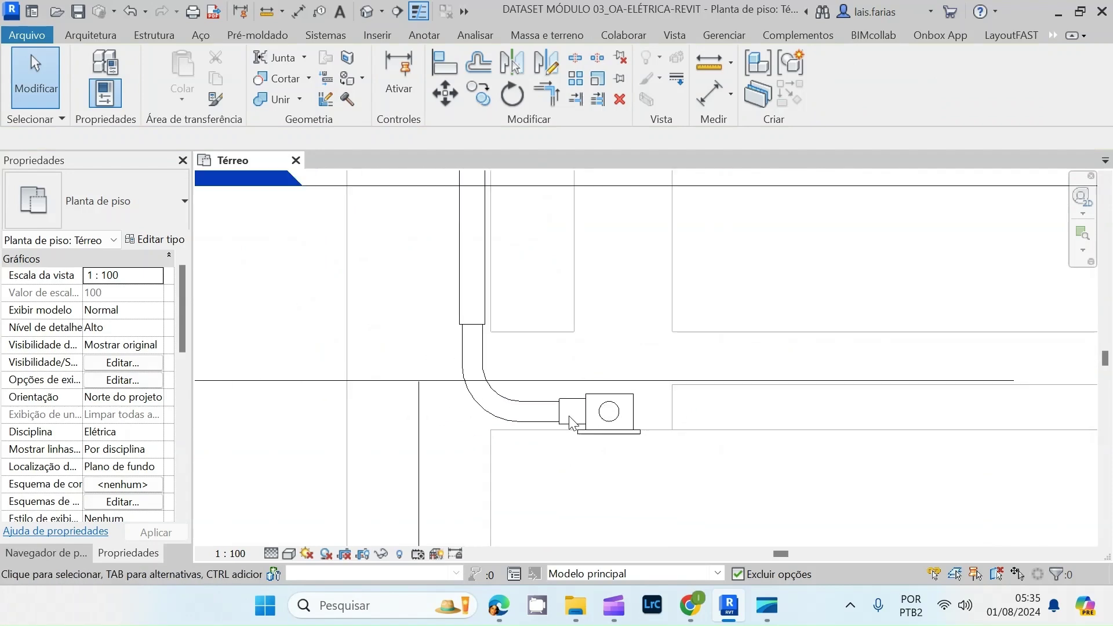
pyautogui.scroll(-4, 672, 435)
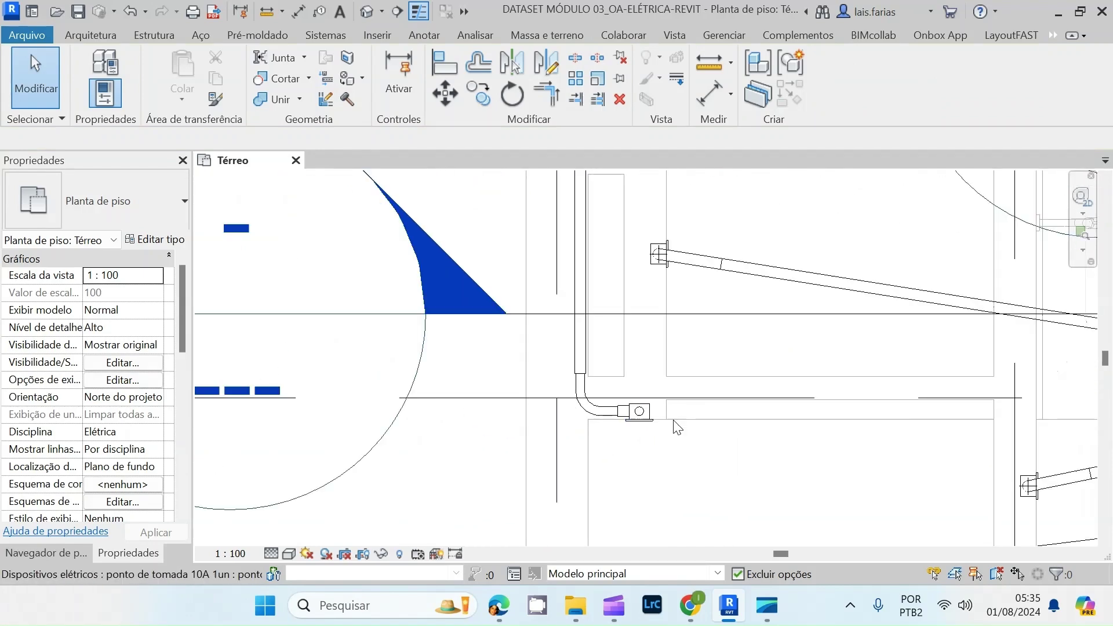
pyautogui.click(655, 307)
pyautogui.moveTo(653, 306); pyautogui.dragTo(576, 374)
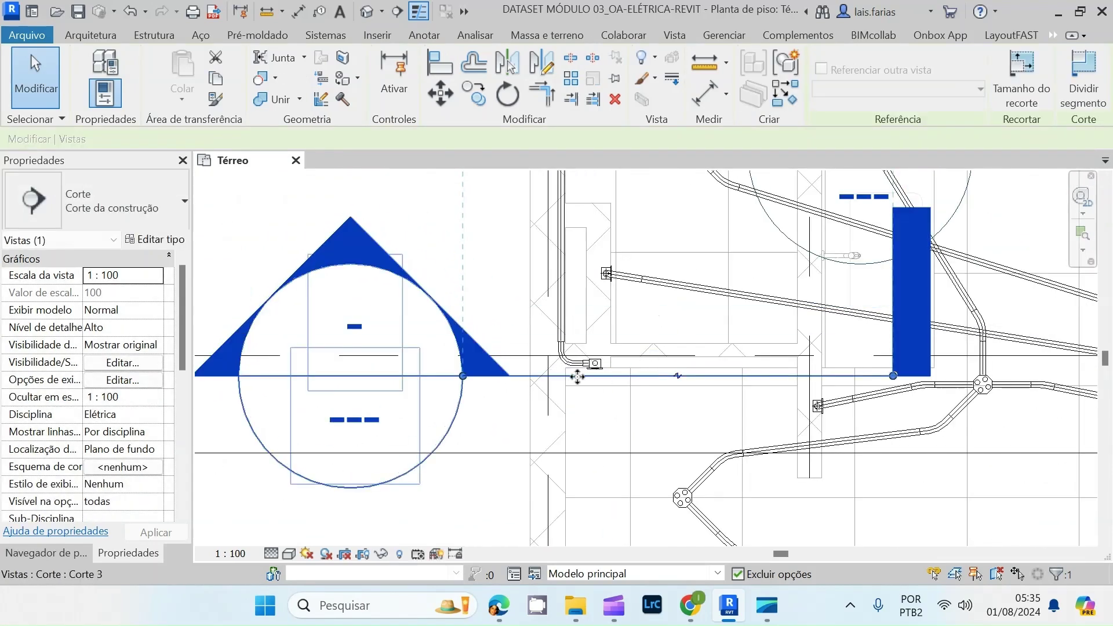
pyautogui.press('Escape')
pyautogui.doubleClick(349, 228)
pyautogui.scroll(5, 615, 406)
pyautogui.scroll(5, 616, 367)
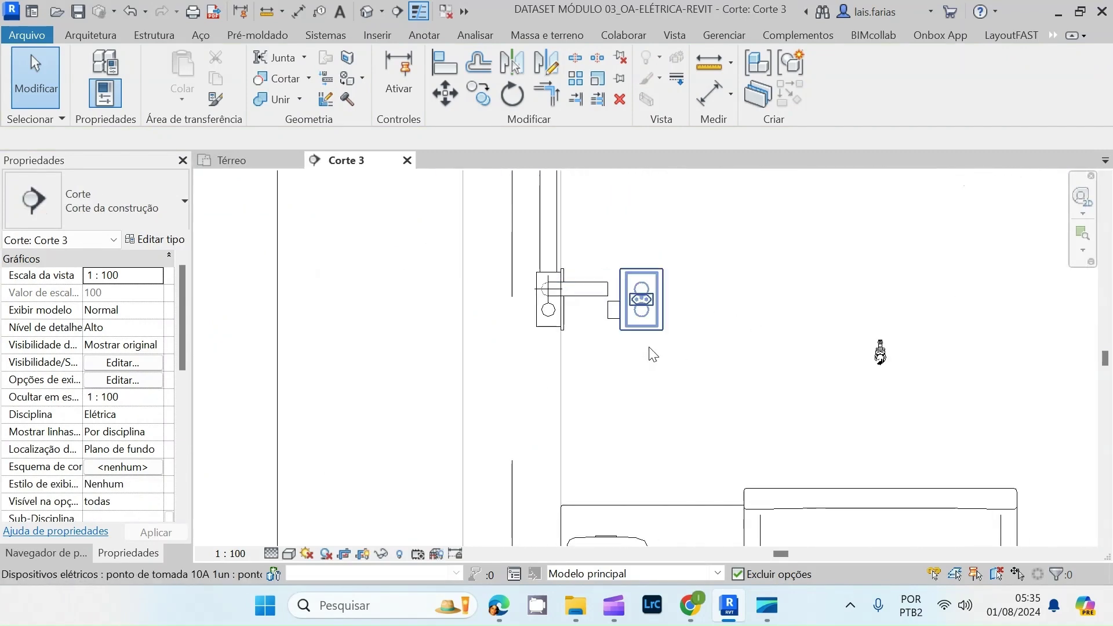
# - Delete the short conduit stub on the lower west side of the single 10A outlet in Corte 3
pyautogui.scroll(3, 573, 277)
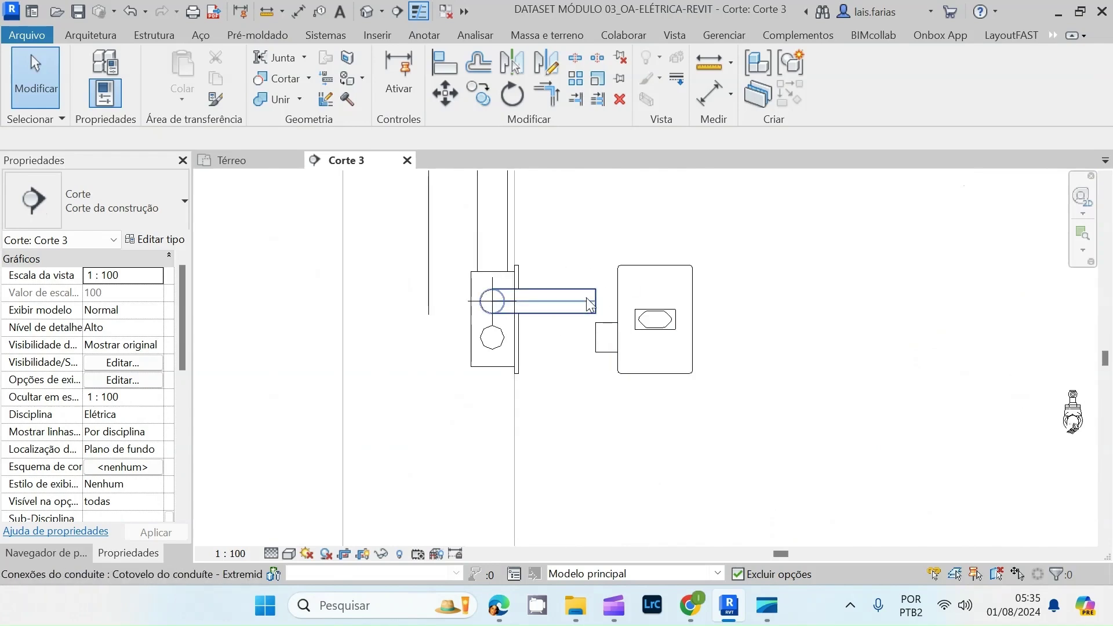
pyautogui.click(605, 343)
pyautogui.press('Delete')
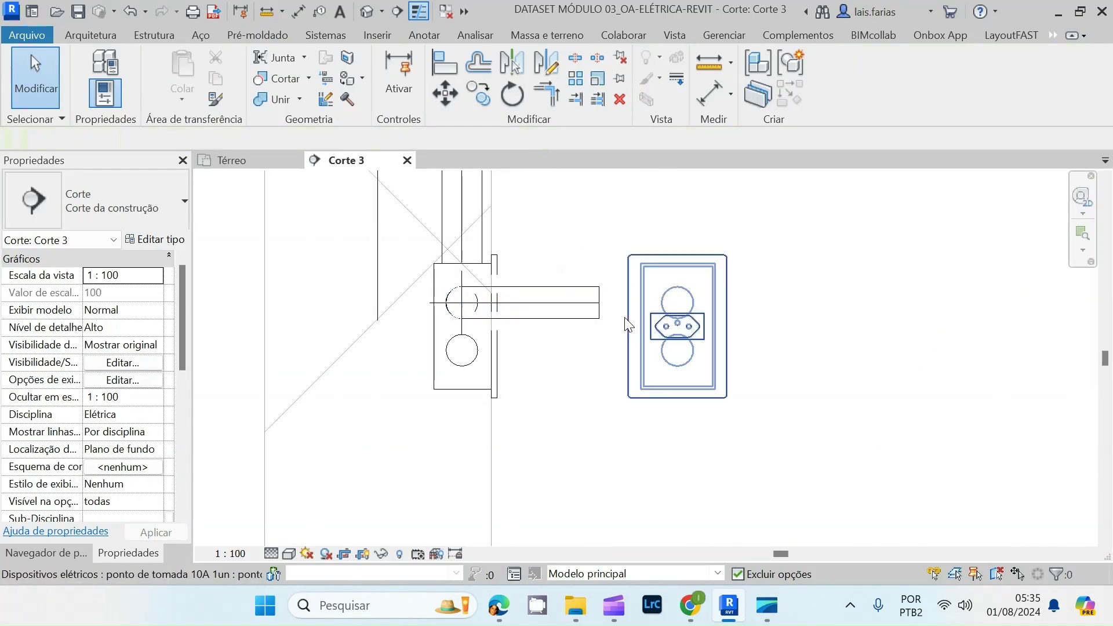
# - Draw a 27 mm conduit at 1.2200 m from the single outlet's upper west connector to the elbow's end, and return to the Térreo plan
pyautogui.click(633, 299)
pyautogui.rightClick(636, 303)
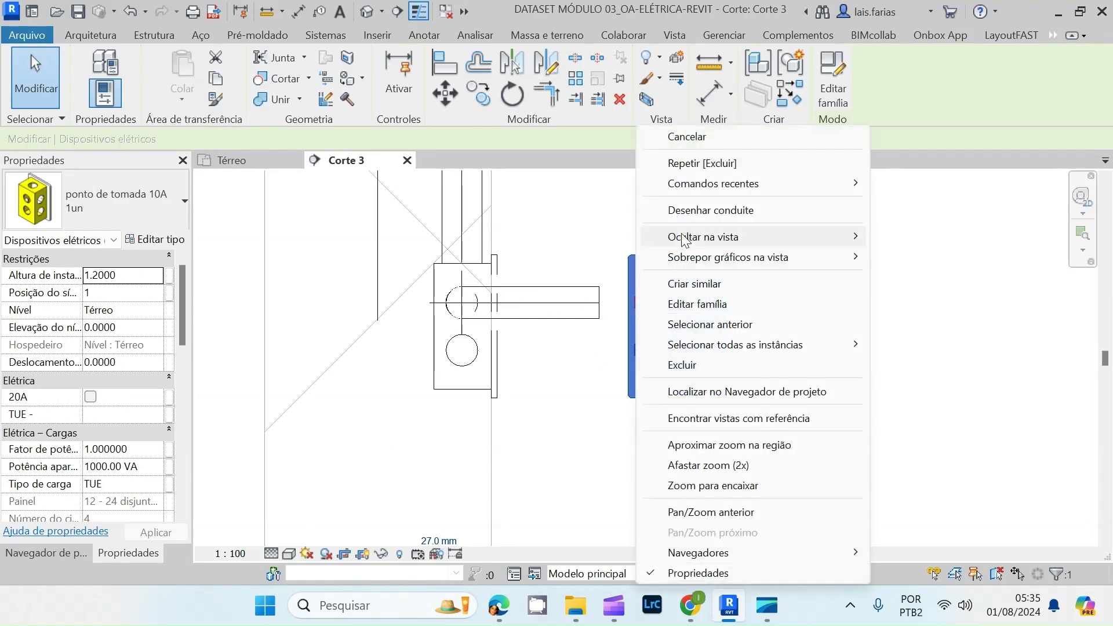
pyautogui.click(711, 210)
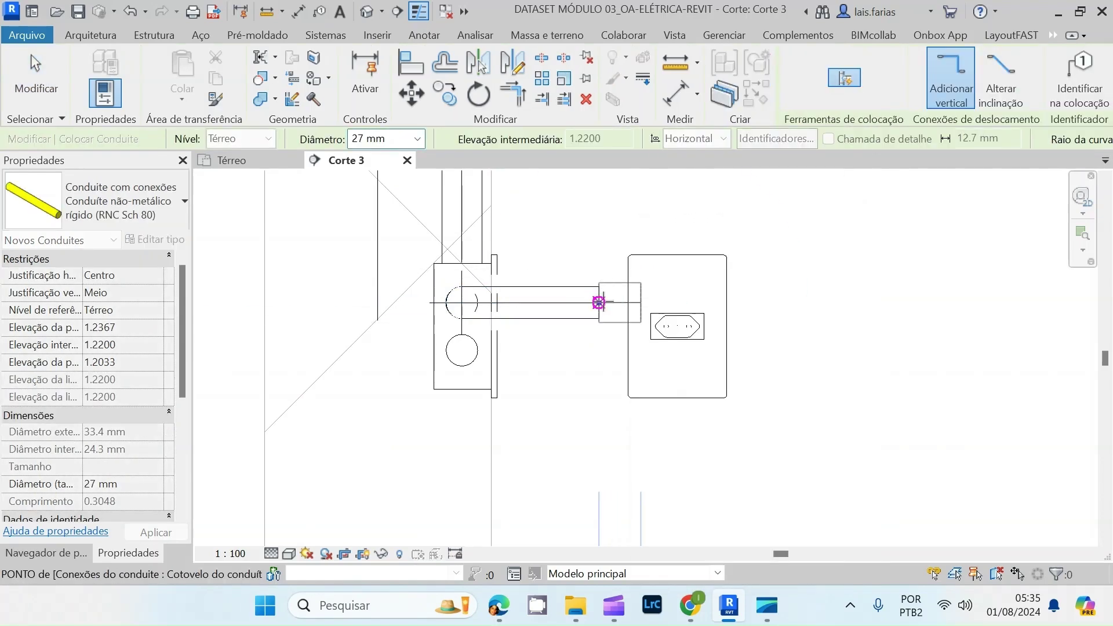
pyautogui.click(604, 302)
pyautogui.press('Escape')
pyautogui.scroll(-1, 576, 437)
pyautogui.scroll(-3, 597, 324)
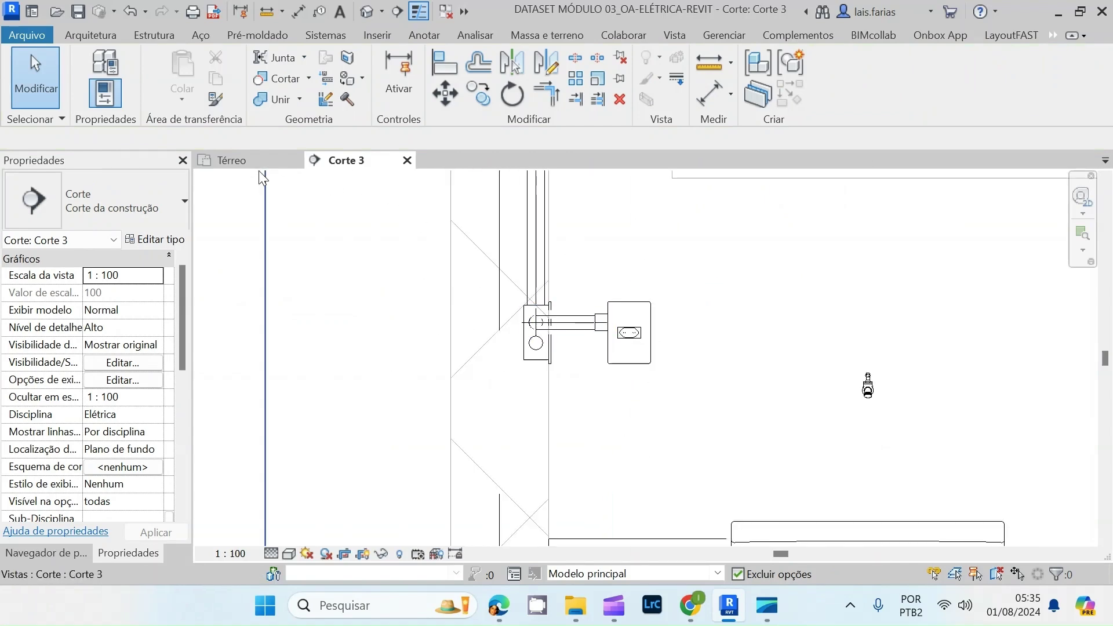
pyautogui.click(249, 160)
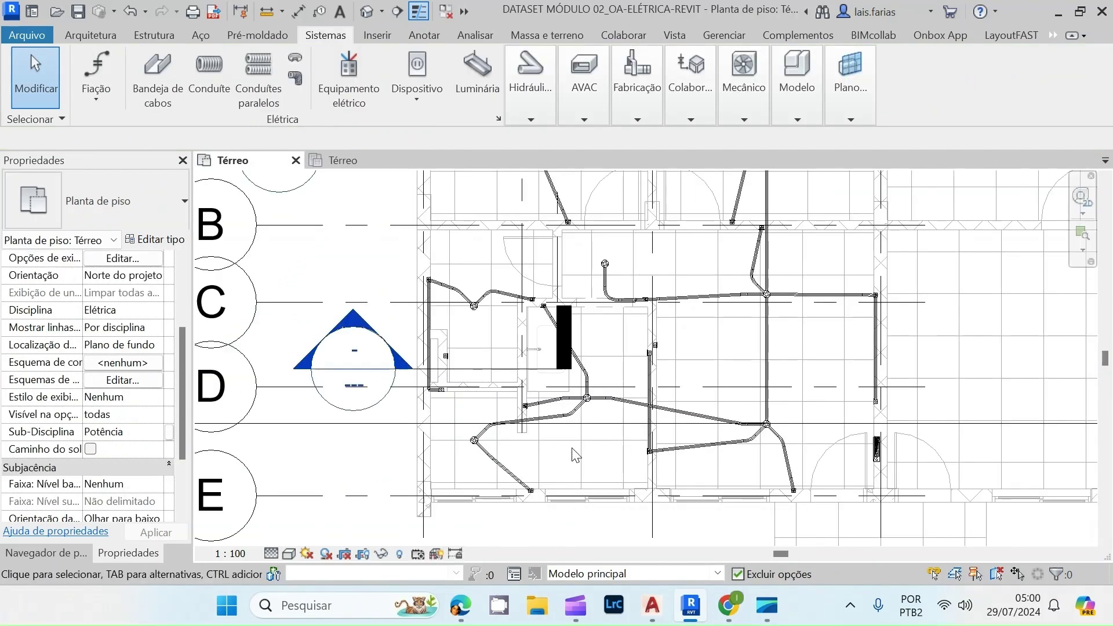
# - Draw a 27 mm conduit from the southwest connector of the octagonal box near axis C to the 10A wall outlet, using Conector 10 @ 0.353
pyautogui.scroll(-1, 583, 461)
pyautogui.scroll(4, 699, 386)
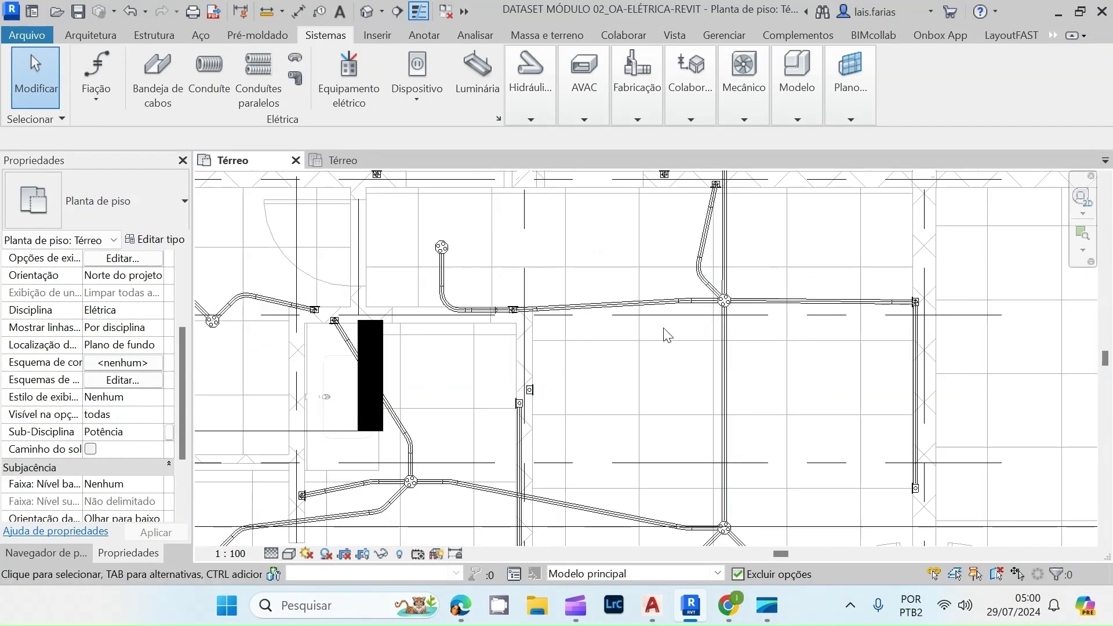
pyautogui.scroll(1, 668, 335)
pyautogui.scroll(3, 745, 296)
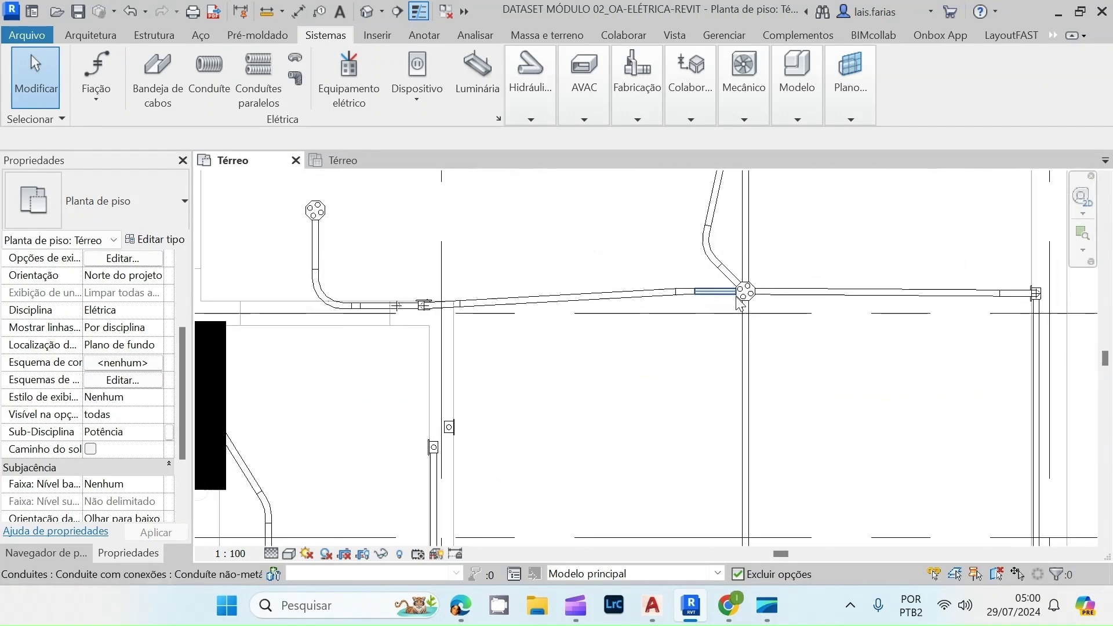
pyautogui.click(738, 300)
pyautogui.scroll(2, 737, 302)
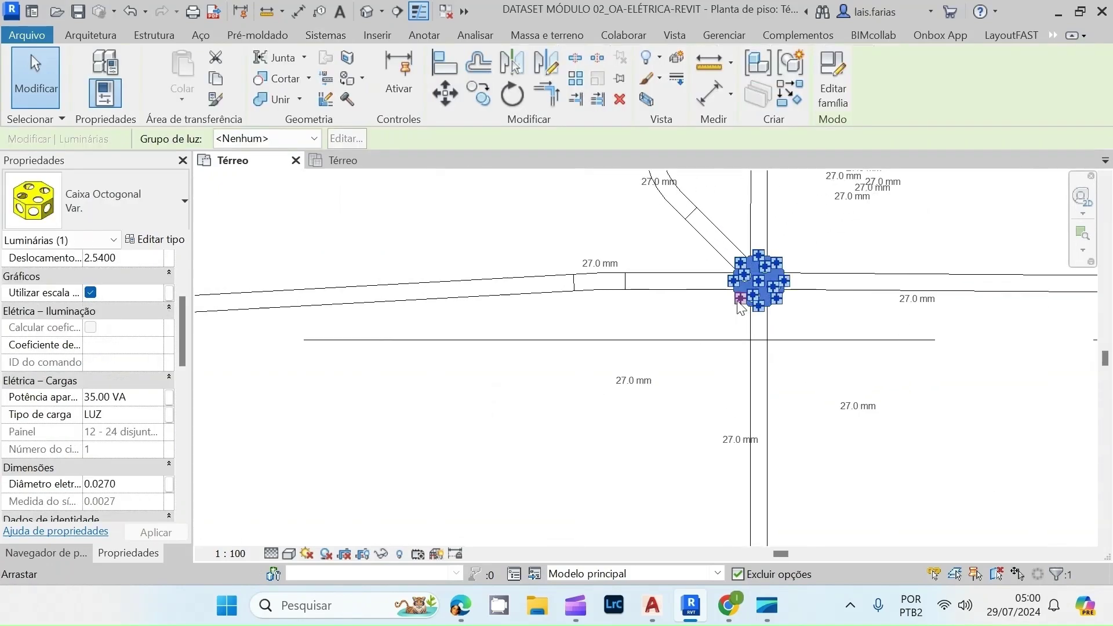
pyautogui.rightClick(740, 293)
pyautogui.click(812, 210)
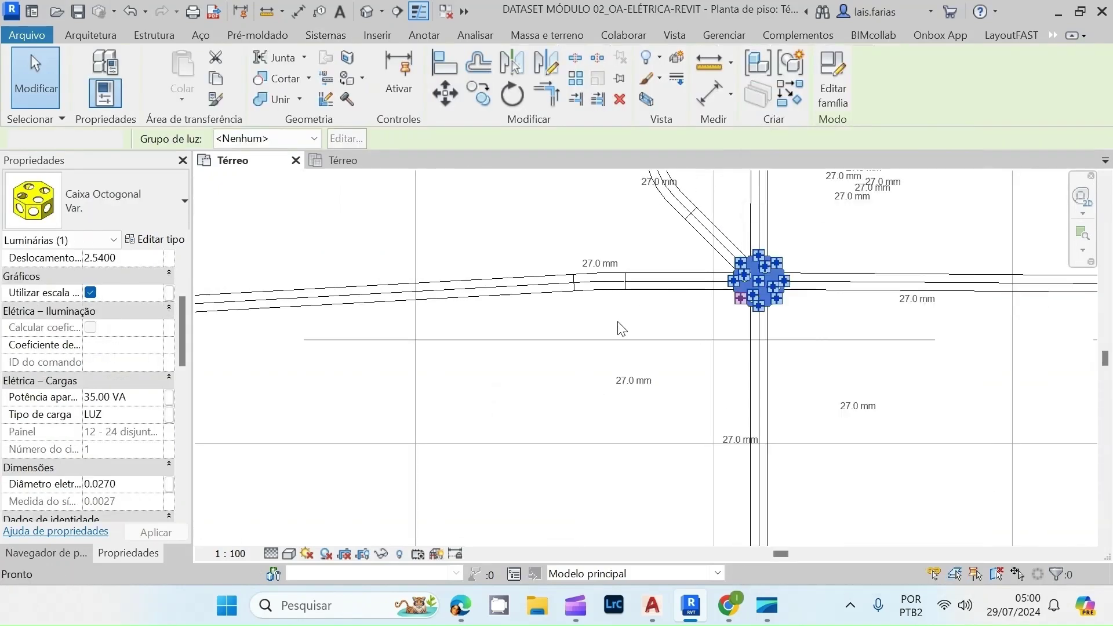
pyautogui.scroll(3, 401, 435)
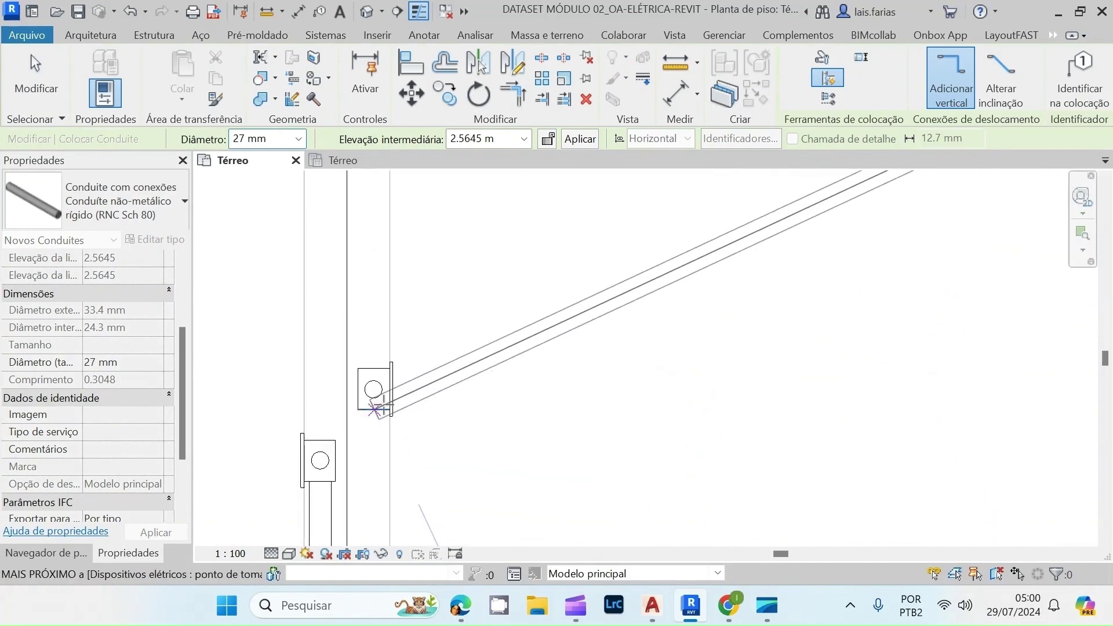
pyautogui.click(394, 387)
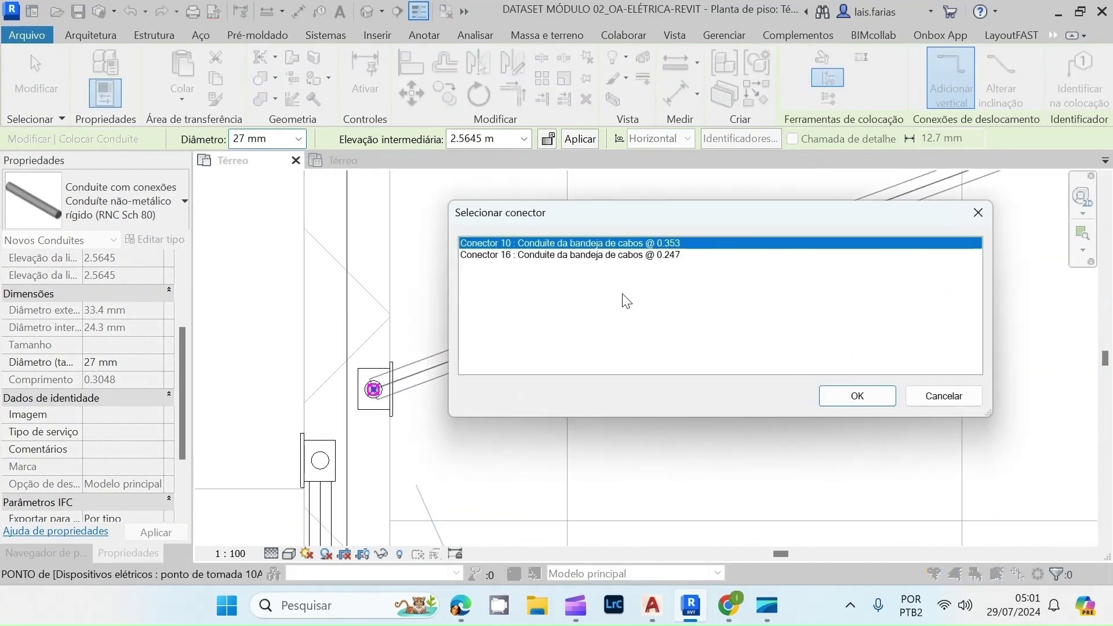
pyautogui.click(857, 396)
pyautogui.scroll(-4, 719, 377)
pyautogui.scroll(-5, 643, 351)
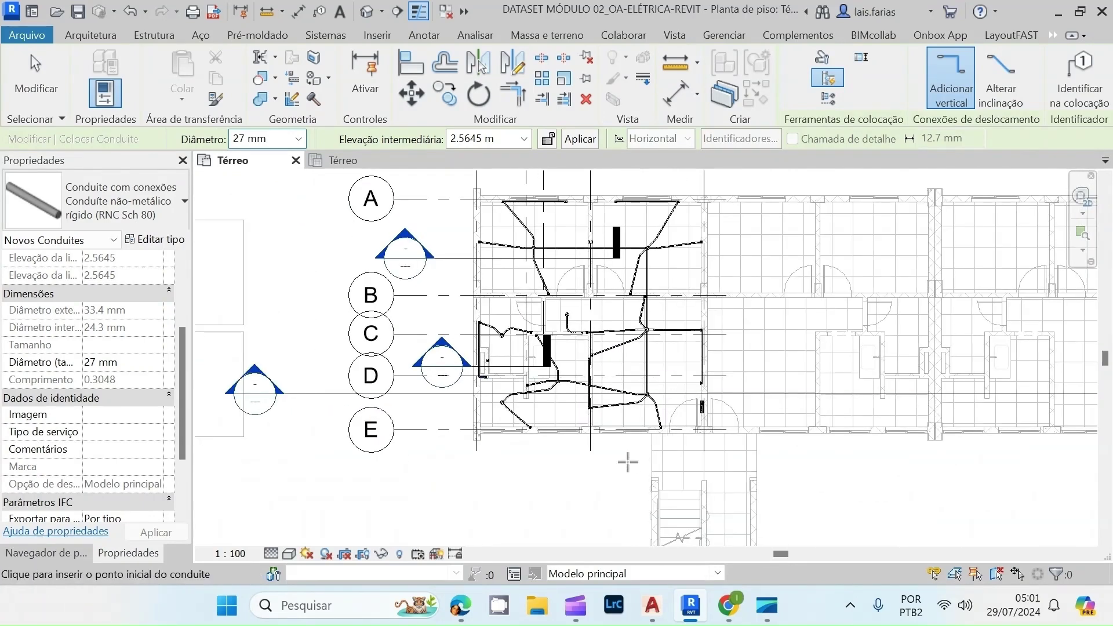
pyautogui.scroll(3, 584, 376)
pyautogui.press('Escape')
pyautogui.press('Escape')
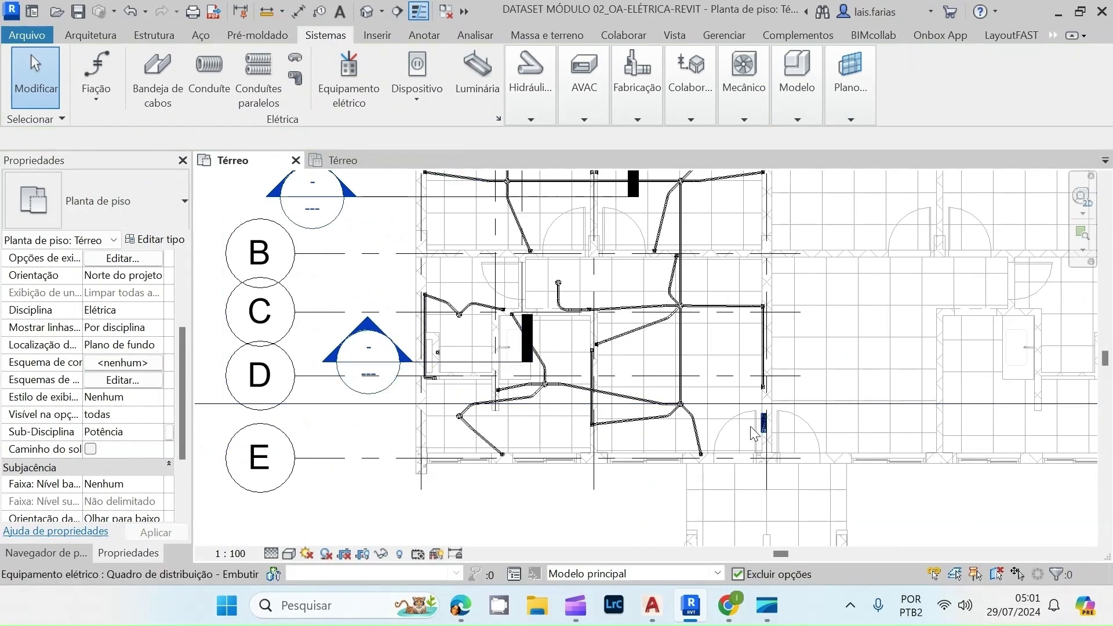
# - Draw a 27 mm conduit from the same octagonal box's southeast side to the north end of the distribution board, using Conector 48 @ 1.690
pyautogui.scroll(3, 696, 450)
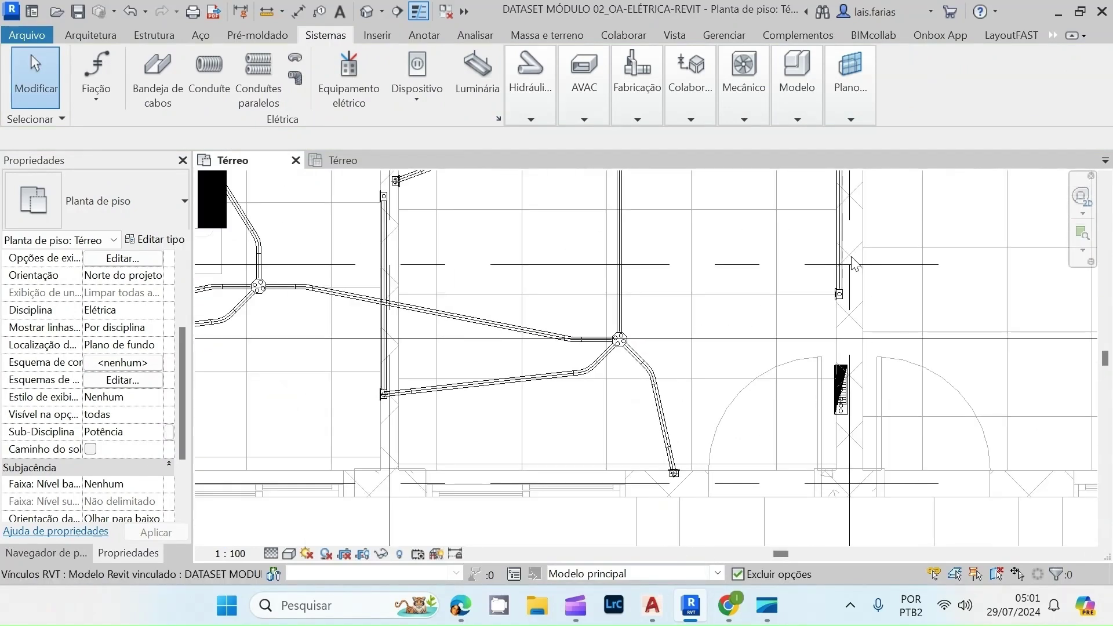
pyautogui.scroll(1, 851, 255)
pyautogui.scroll(-3, 582, 352)
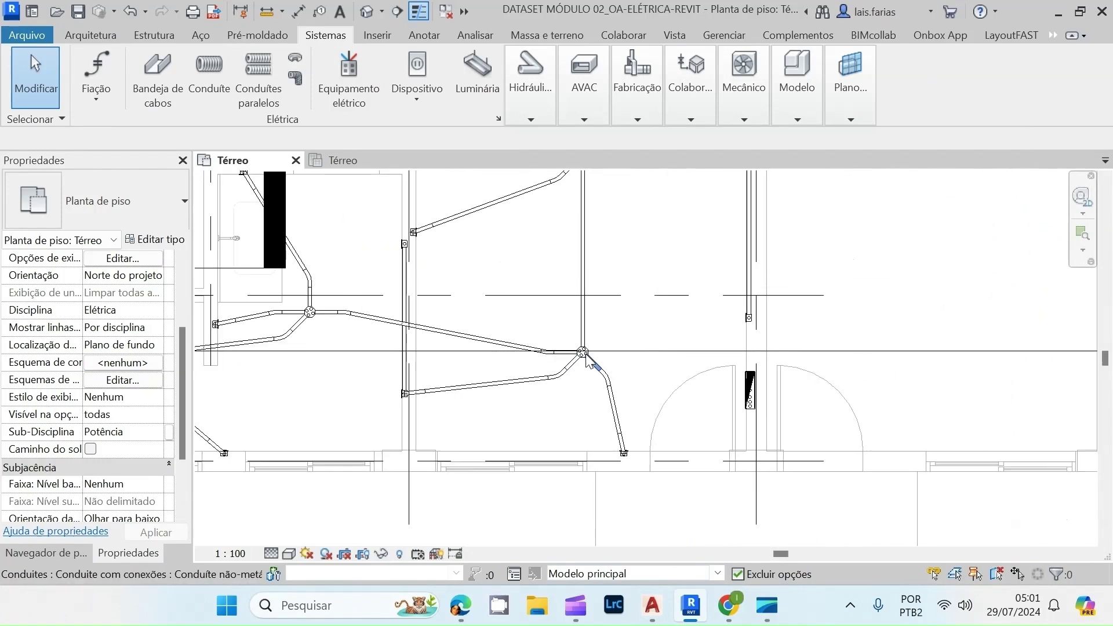
pyautogui.scroll(-2, 582, 353)
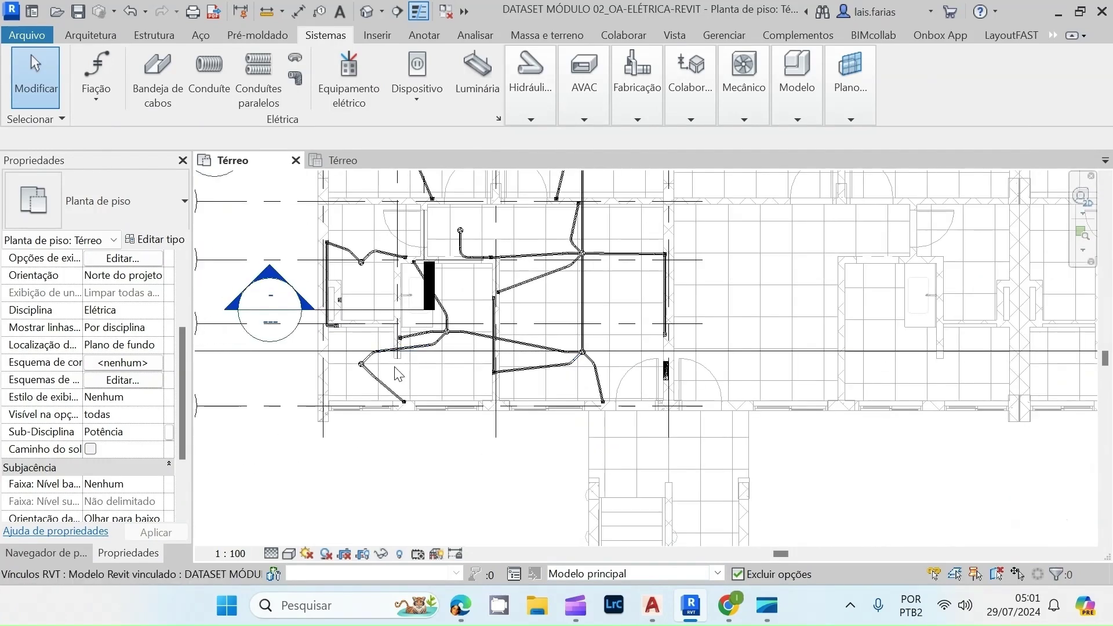
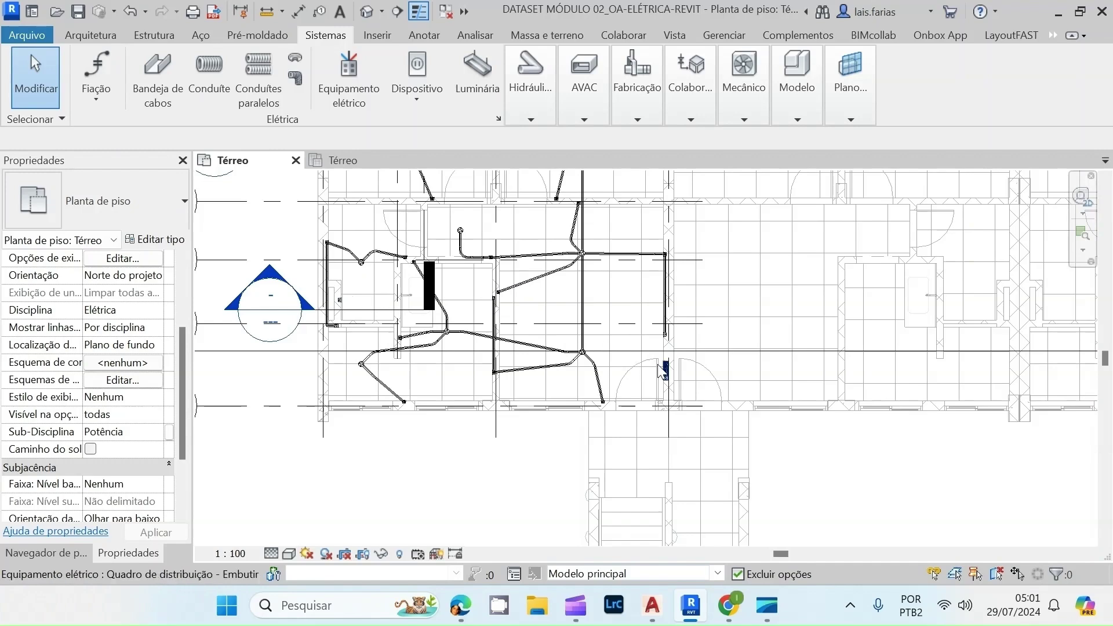
pyautogui.scroll(2, 620, 328)
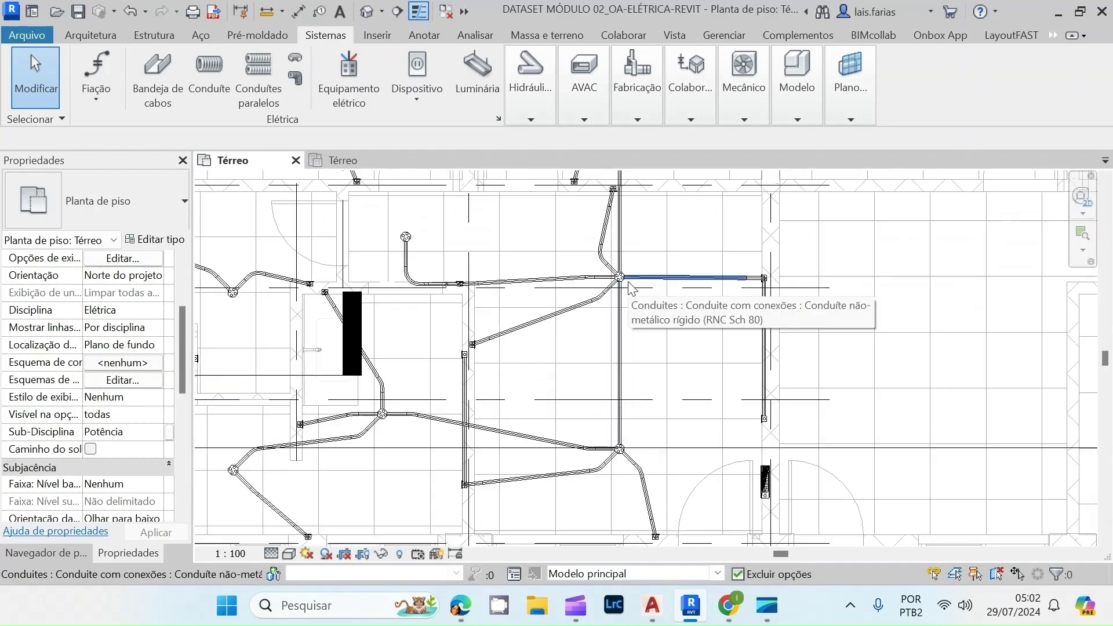
pyautogui.scroll(6, 617, 287)
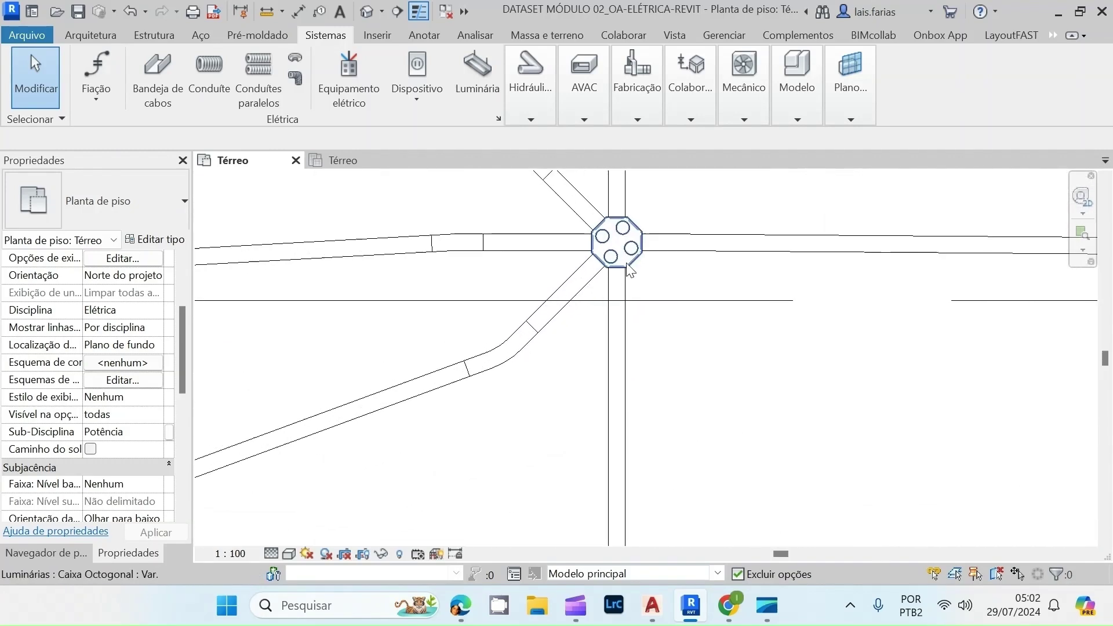
pyautogui.click(643, 259)
pyautogui.rightClick(646, 264)
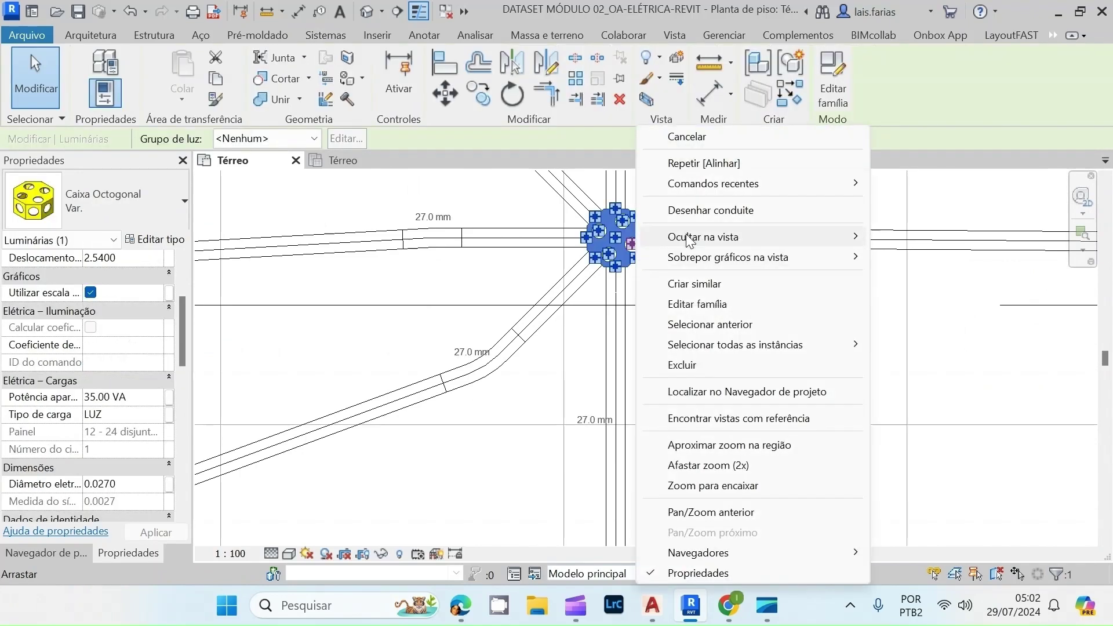
pyautogui.click(704, 210)
pyautogui.scroll(-3, 617, 241)
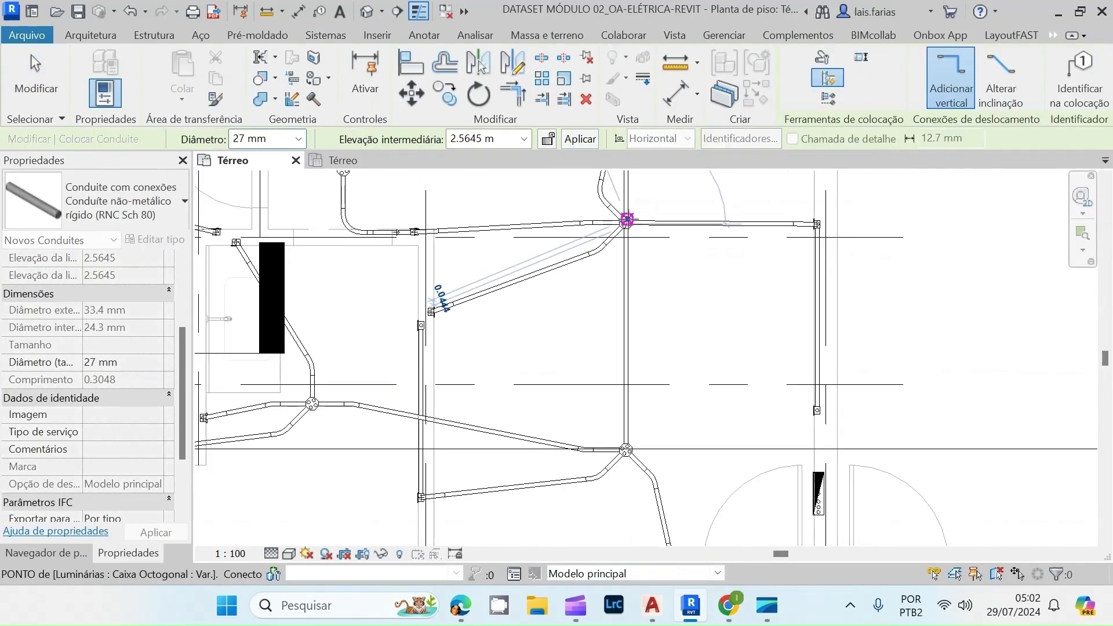
pyautogui.scroll(3, 712, 513)
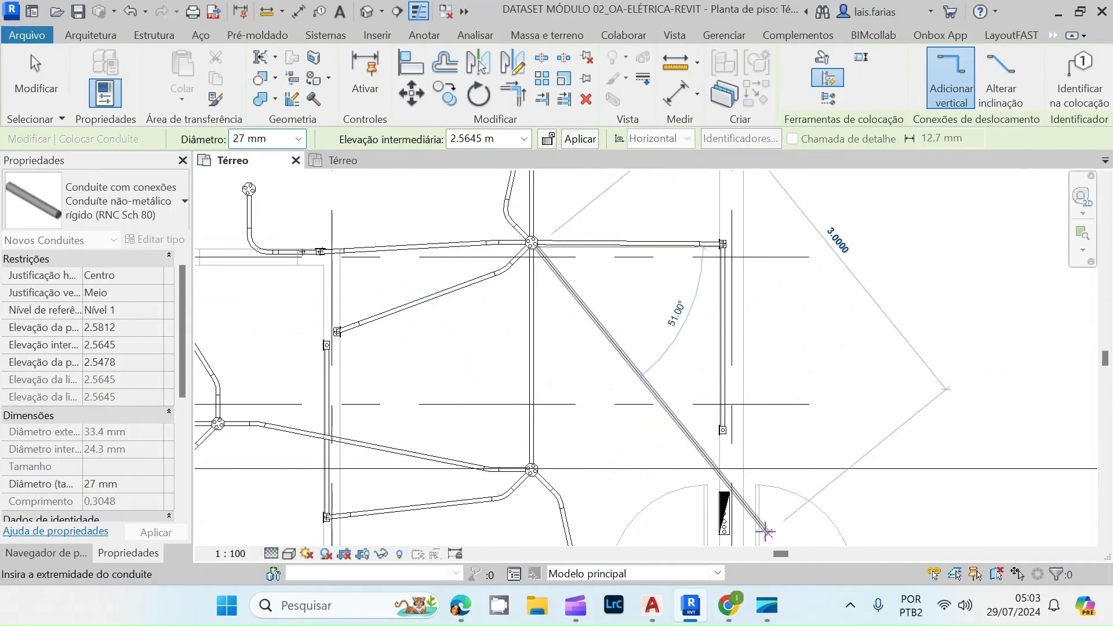
pyautogui.scroll(2, 753, 522)
pyautogui.scroll(8, 733, 510)
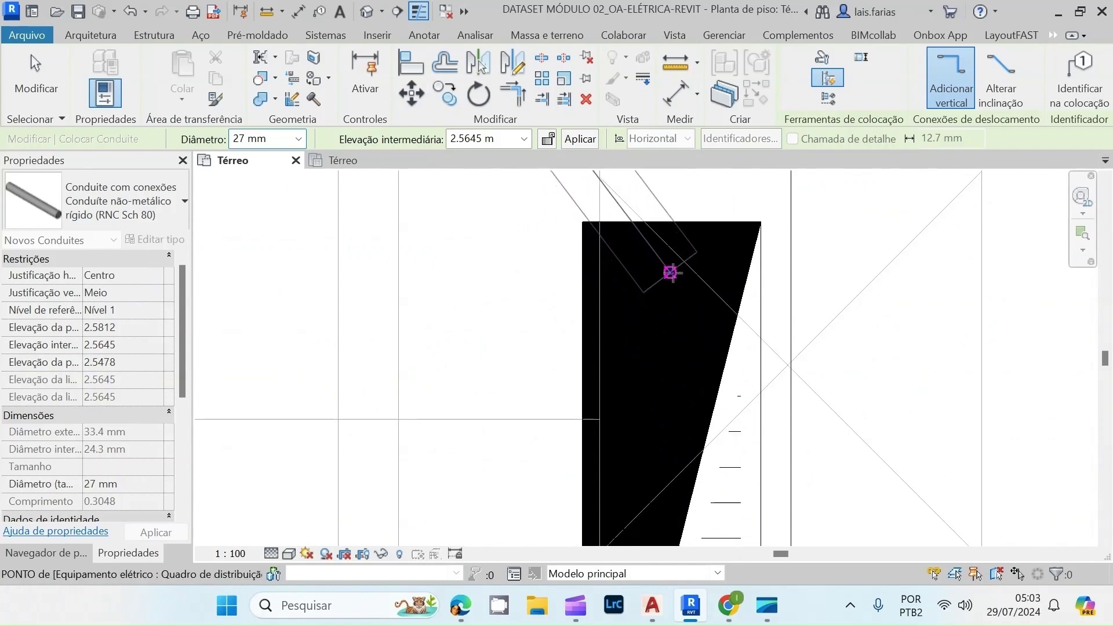
pyautogui.click(671, 271)
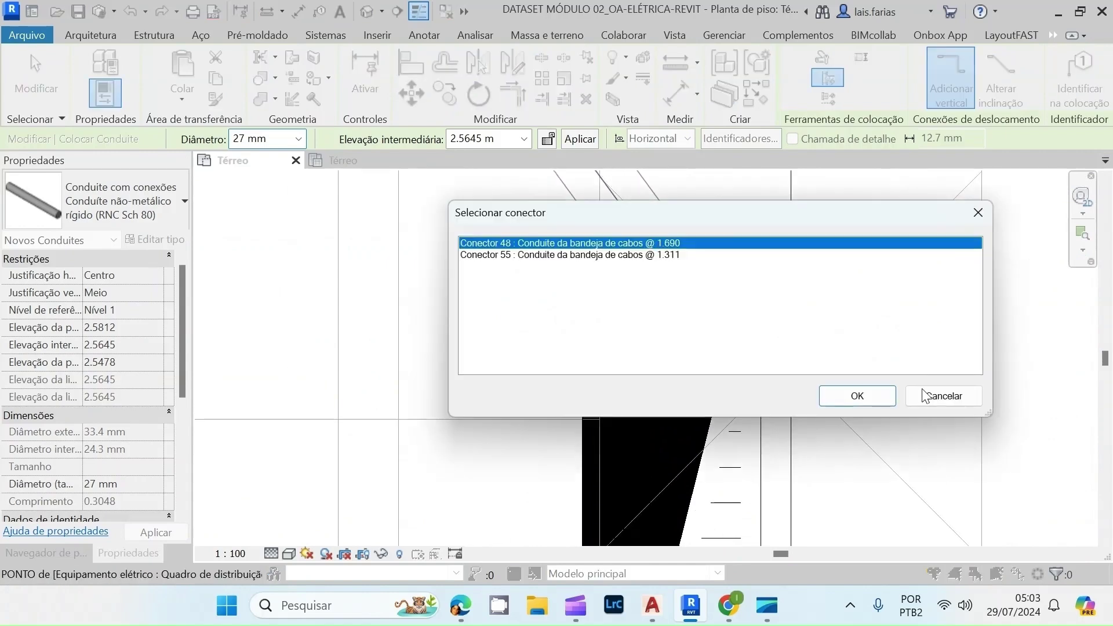
pyautogui.click(870, 394)
pyautogui.scroll(-5, 664, 354)
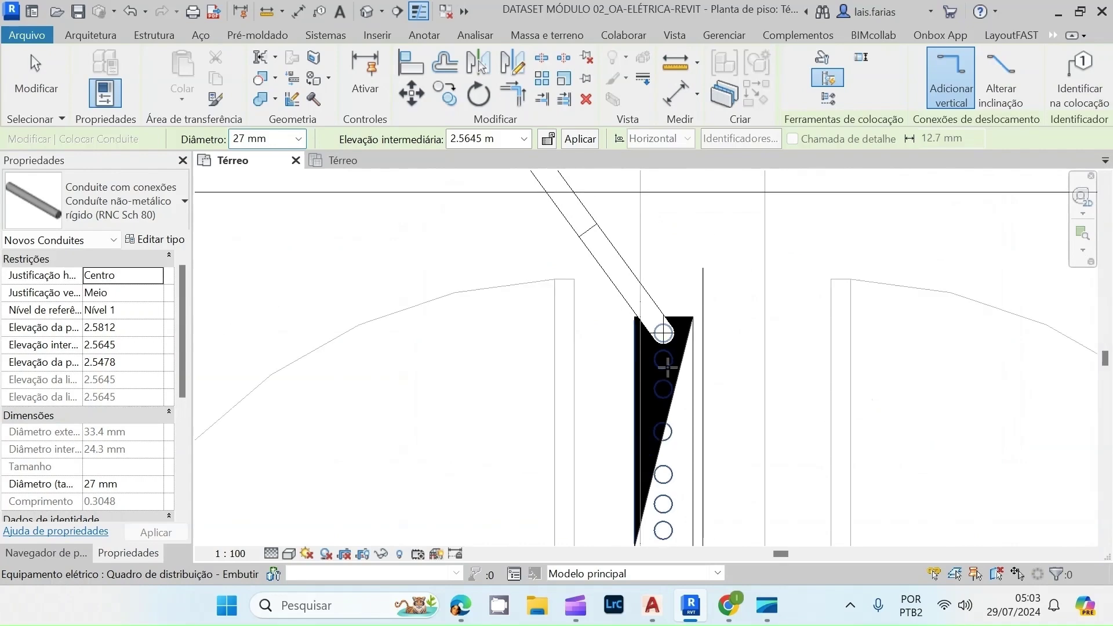
pyautogui.scroll(-3, 664, 354)
pyautogui.scroll(5, 542, 331)
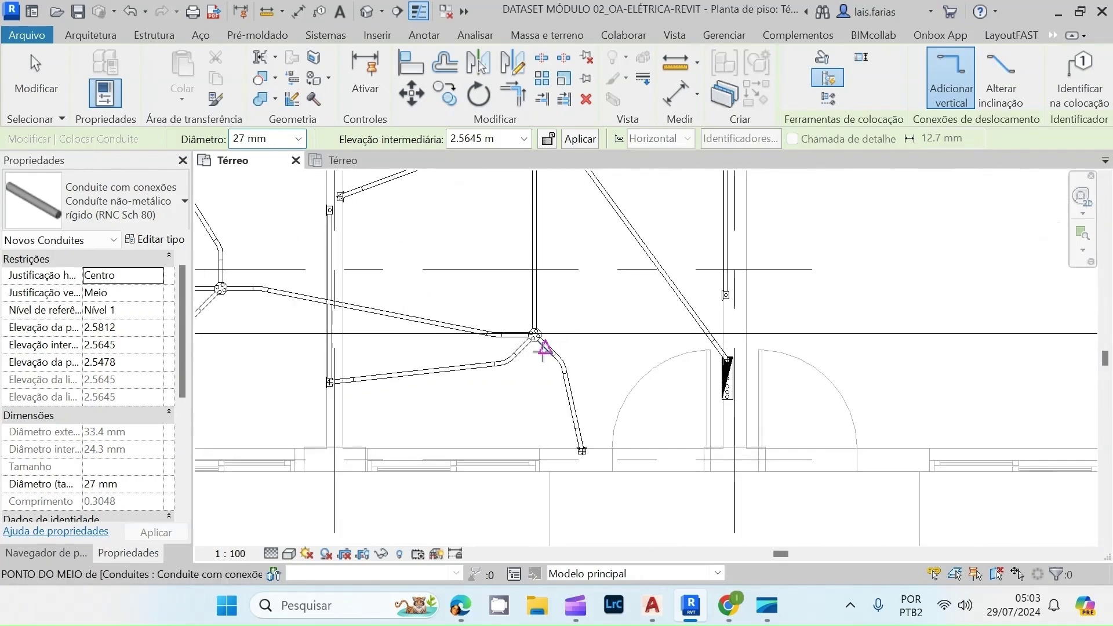
pyautogui.press('Escape')
pyautogui.press('Escape')
pyautogui.scroll(3, 534, 336)
pyautogui.click(551, 325)
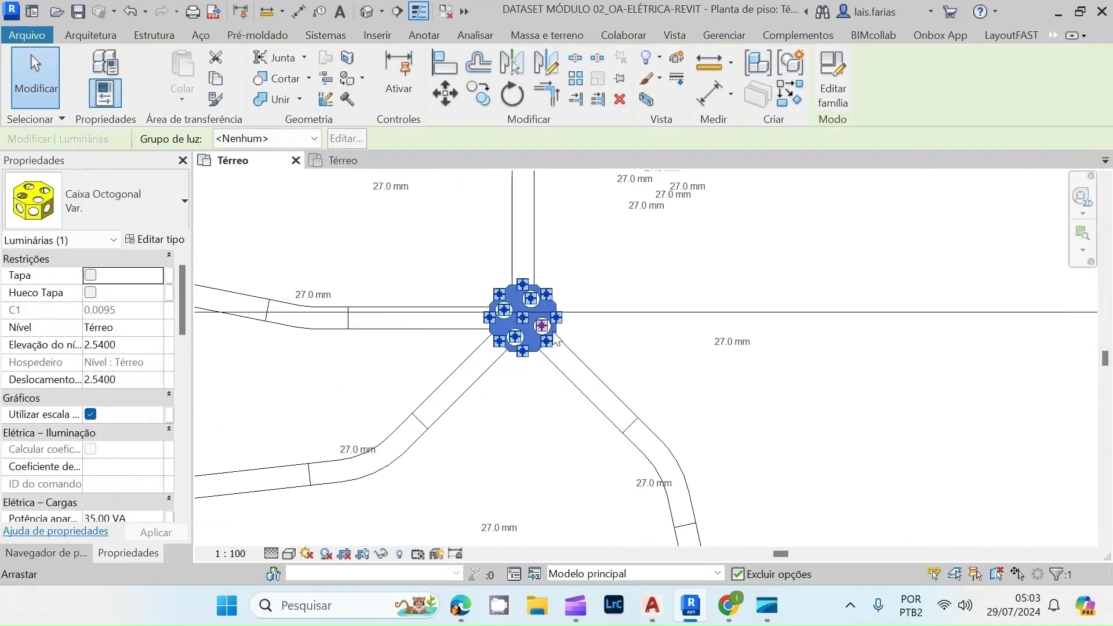
pyautogui.rightClick(558, 326)
pyautogui.click(614, 214)
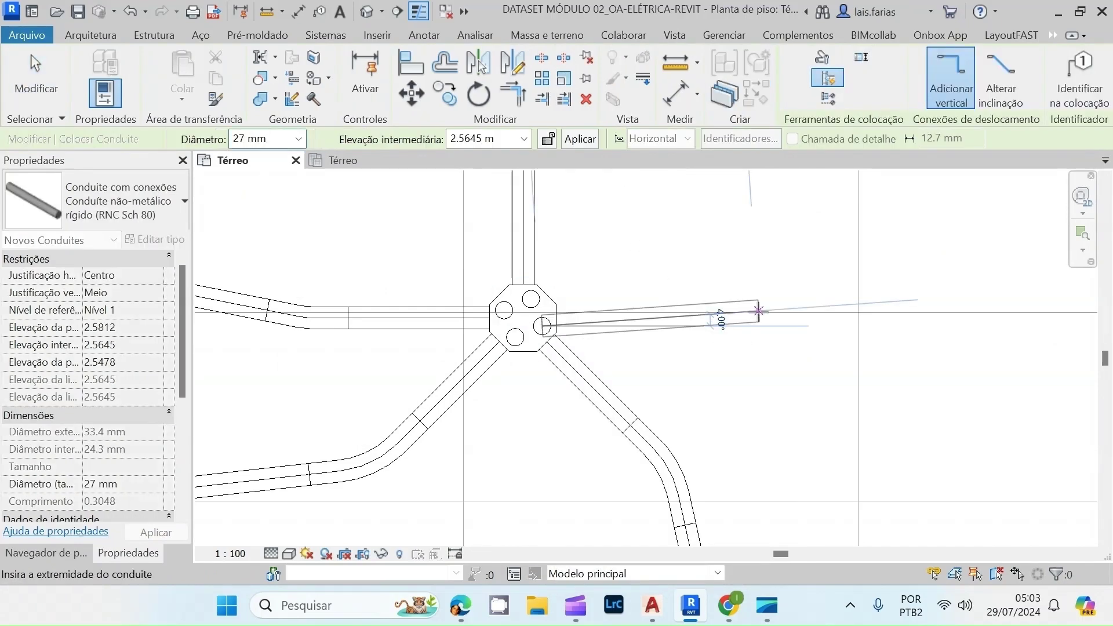
pyautogui.press('Escape')
pyautogui.press('Escape')
# - Draw a 27 mm conduit from the east connector of the octagonal box west of the distribution board to that board, using Conector 44 @ 1.690
pyautogui.scroll(5, 552, 328)
pyautogui.click(555, 321)
pyautogui.rightClick(555, 317)
pyautogui.click(650, 211)
pyautogui.scroll(-2, 740, 377)
pyautogui.scroll(5, 924, 378)
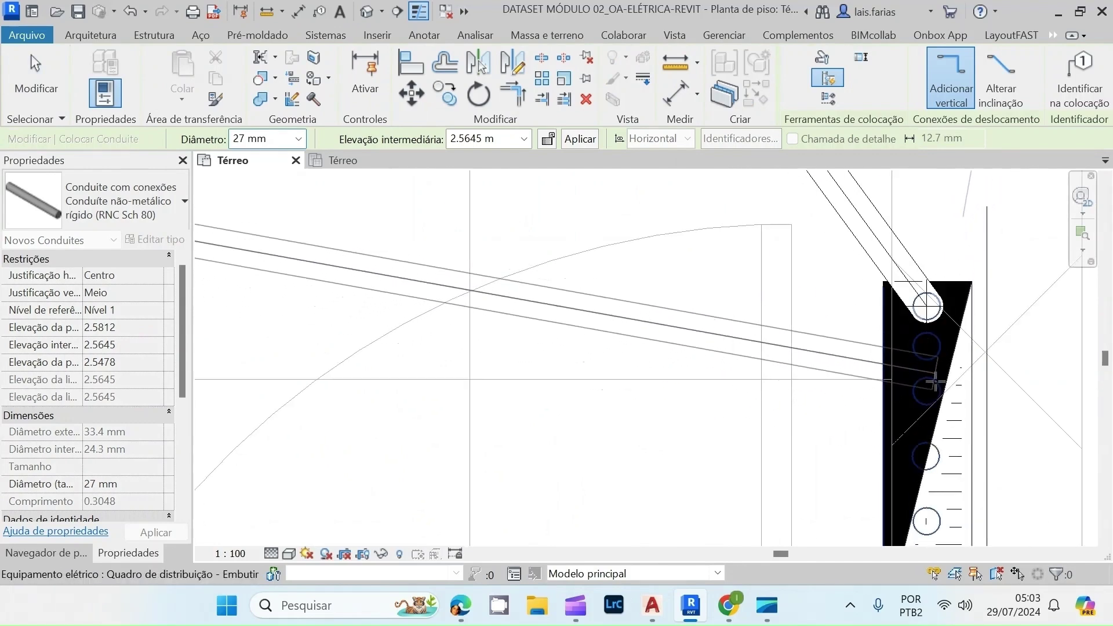
pyautogui.click(926, 456)
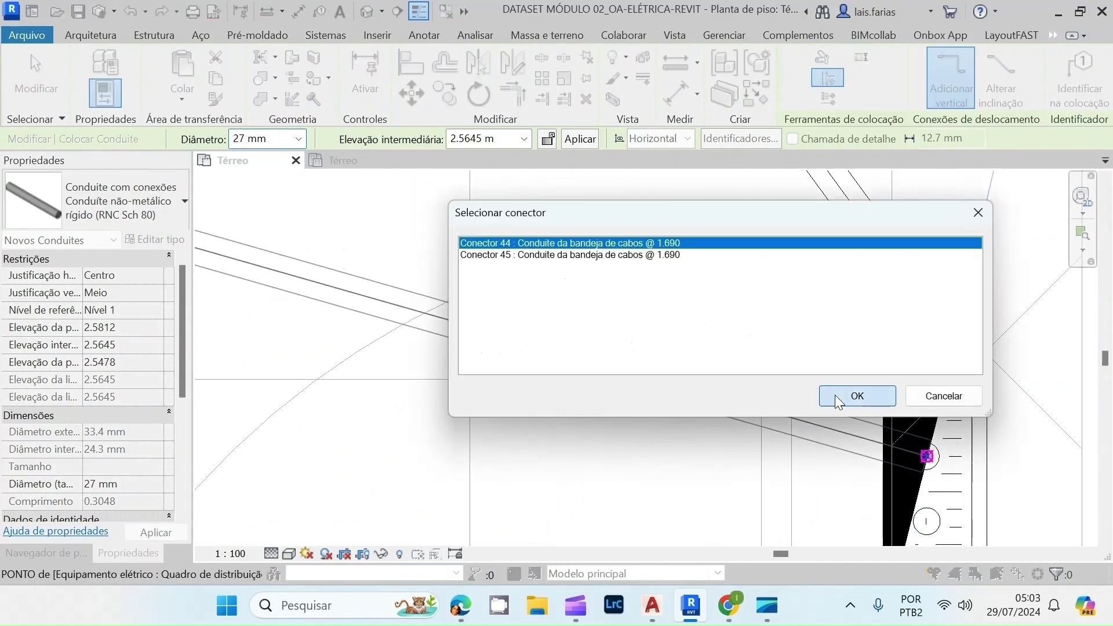
pyautogui.click(837, 400)
pyautogui.scroll(-5, 812, 464)
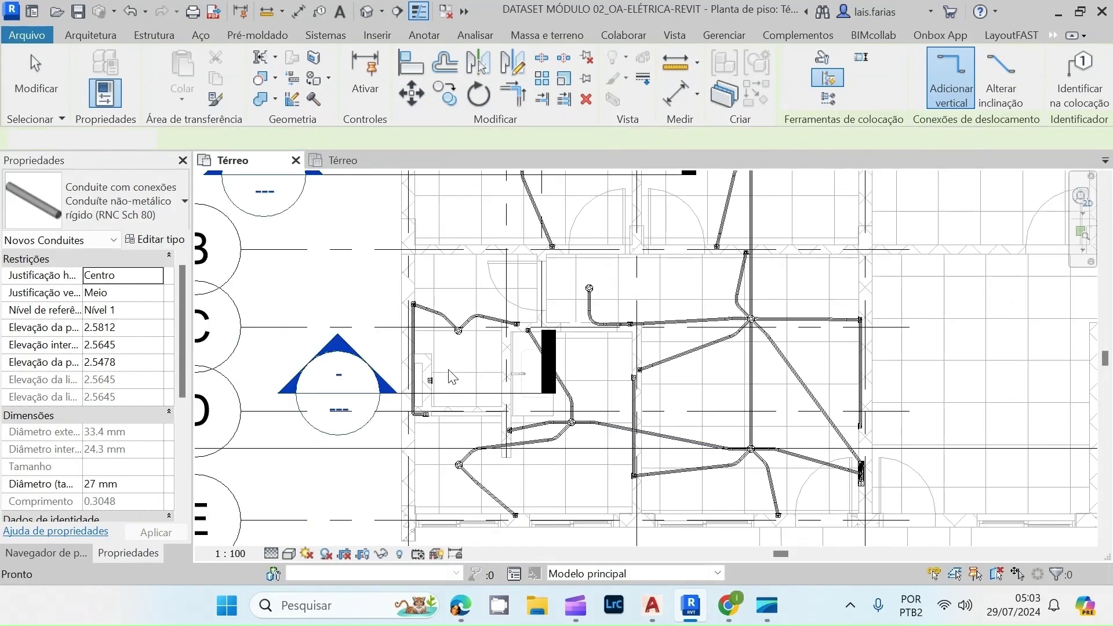
# - Draw a 27 mm conduit from the southeast connector of the small western room's octagonal box to the distribution board's second connector from the north
pyautogui.press('Escape')
pyautogui.scroll(5, 455, 331)
pyautogui.click(456, 339)
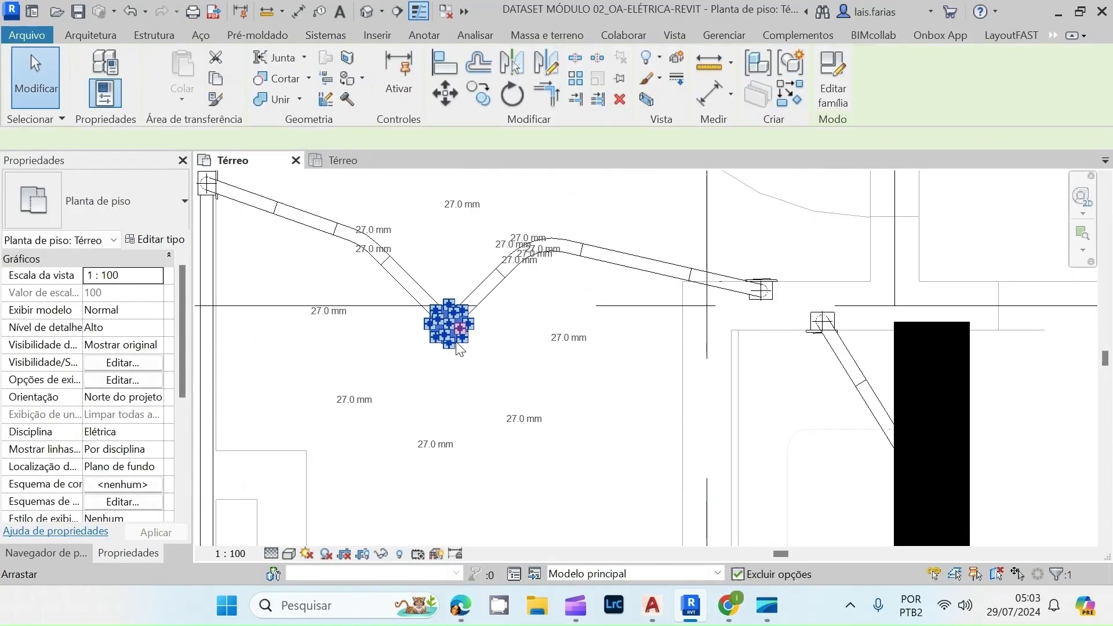
pyautogui.scroll(3, 458, 339)
pyautogui.rightClick(470, 313)
pyautogui.click(542, 210)
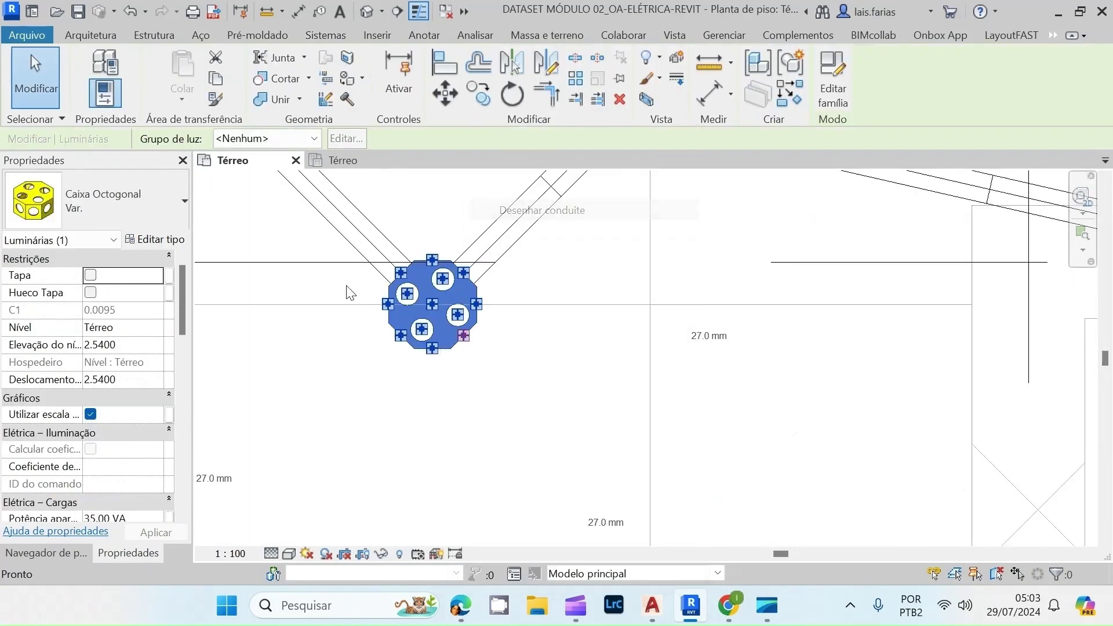
pyautogui.scroll(-5, 406, 301)
pyautogui.scroll(4, 748, 458)
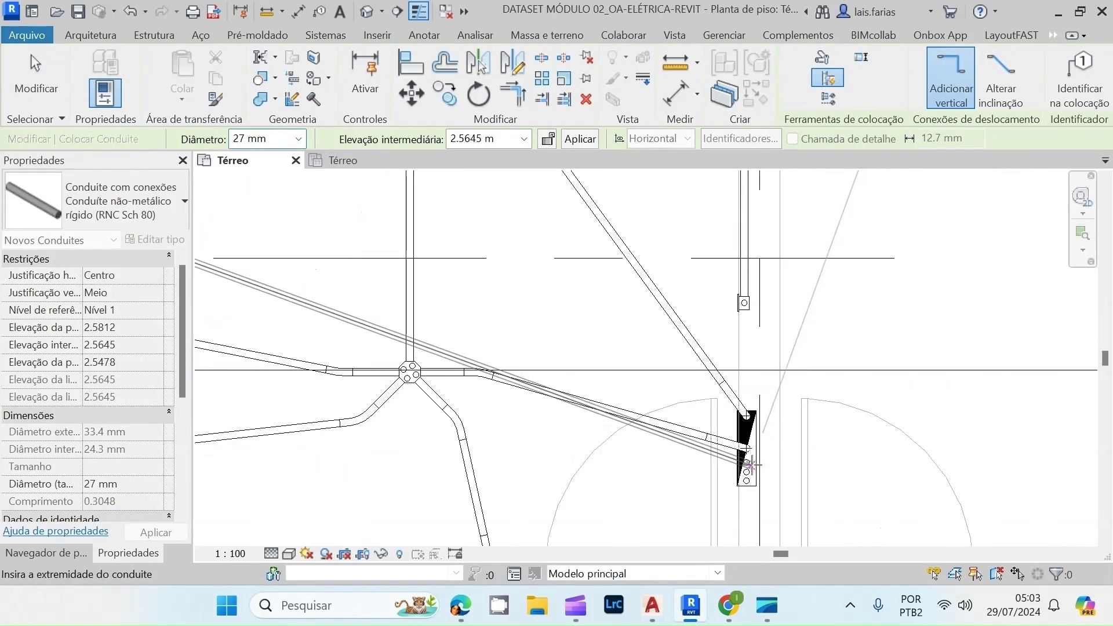
pyautogui.scroll(5, 752, 464)
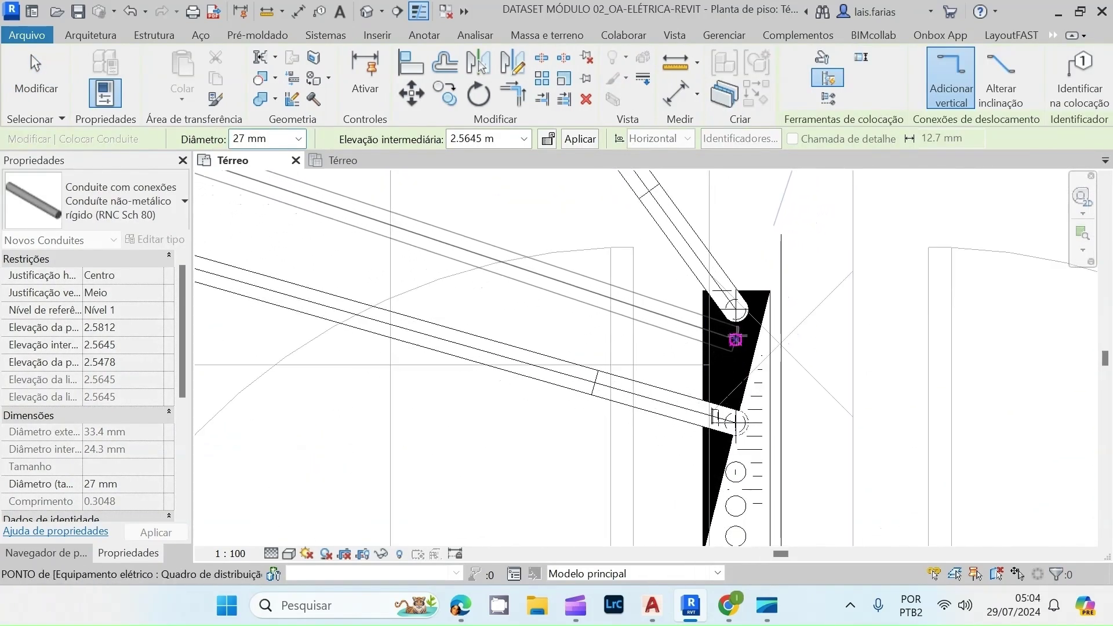
pyautogui.click(735, 339)
pyautogui.click(847, 394)
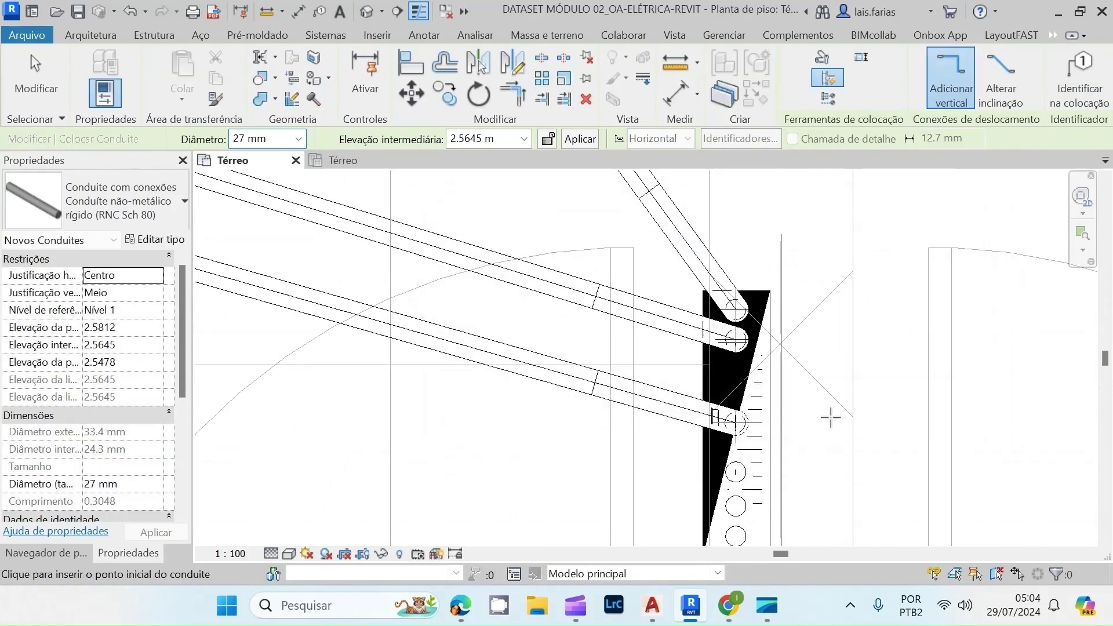
pyautogui.scroll(-5, 830, 417)
pyautogui.press('Escape')
pyautogui.press('Escape')
# - Start a 27 mm conduit at 2.5645 m from the CH 10A outlet's centre connector to a bend point just east of the middle wall
pyautogui.scroll(5, 249, 313)
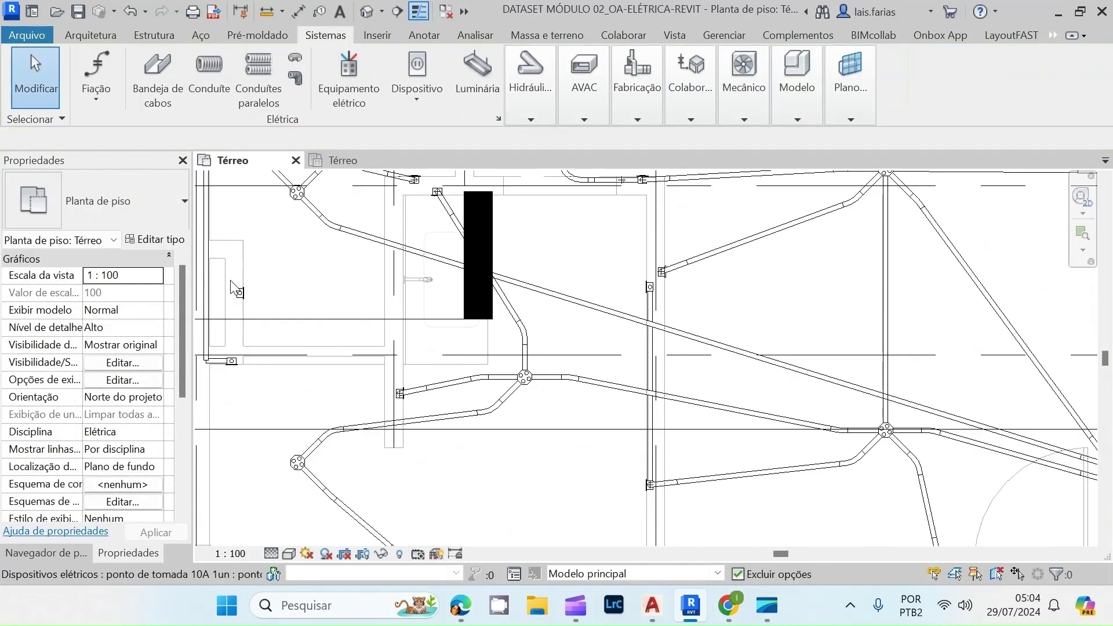
pyautogui.click(251, 310)
pyautogui.scroll(2, 247, 331)
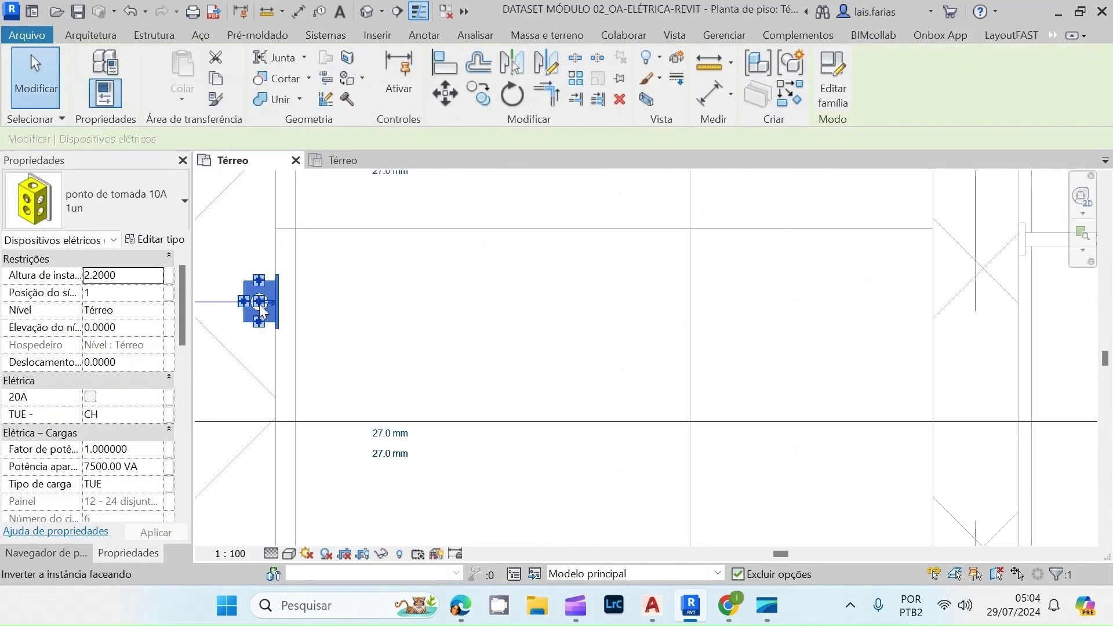
pyautogui.scroll(3, 258, 302)
pyautogui.rightClick(264, 307)
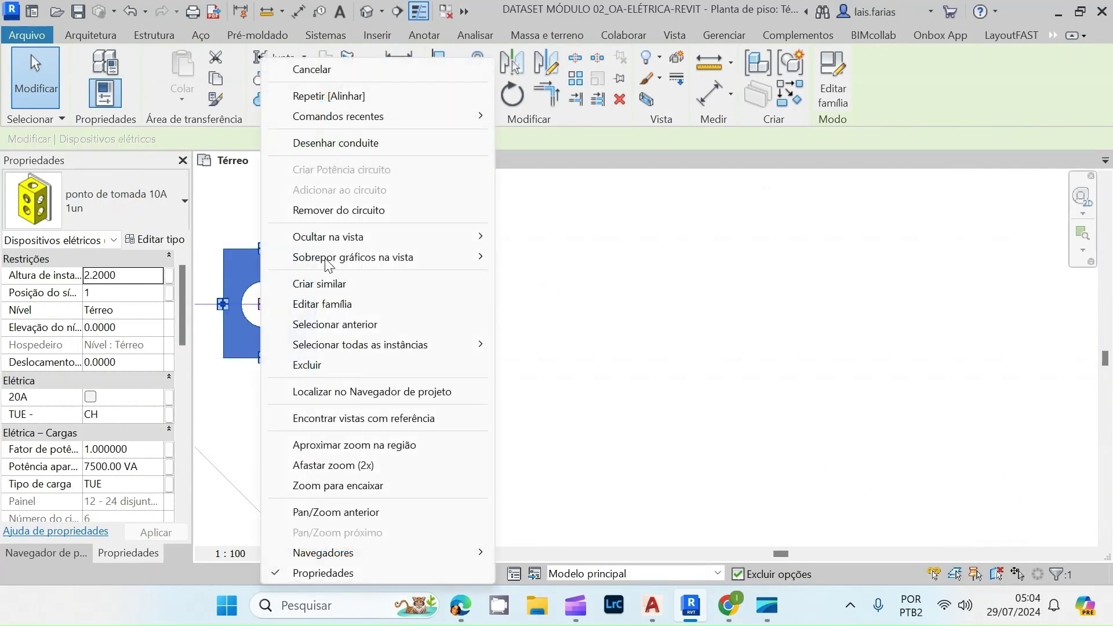
pyautogui.click(315, 143)
pyautogui.click(857, 397)
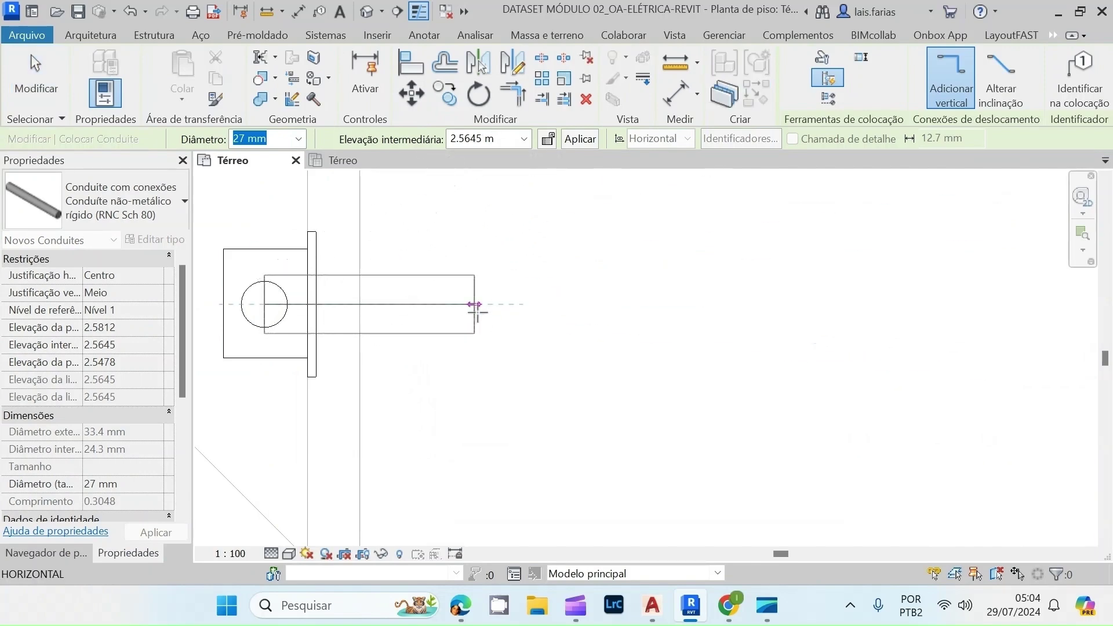
pyautogui.scroll(-9, 382, 307)
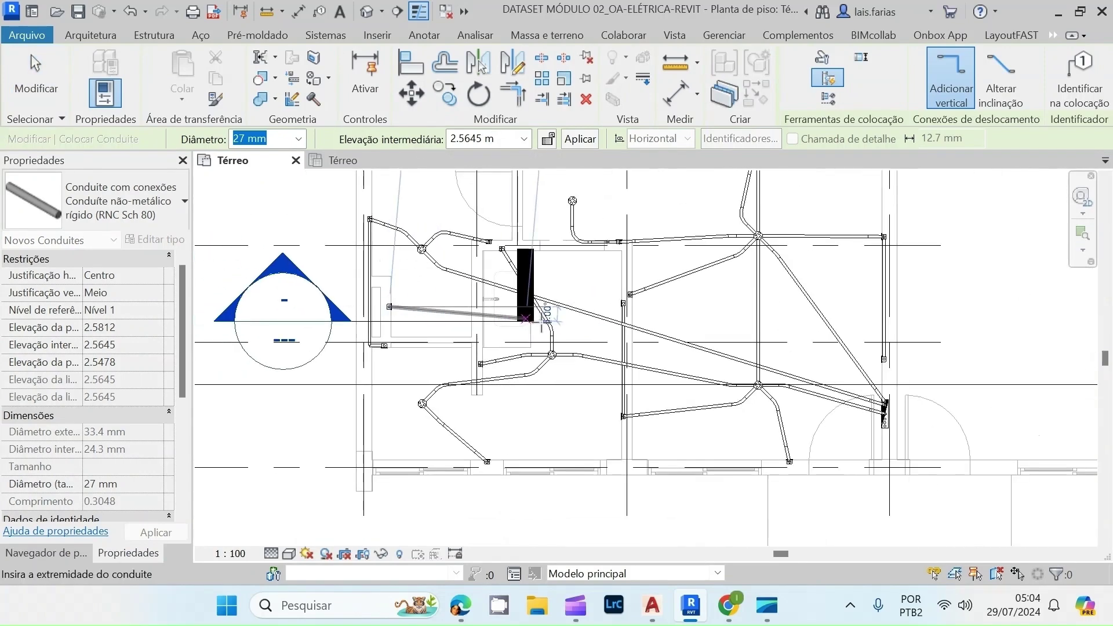
pyautogui.scroll(2, 690, 362)
pyautogui.scroll(3, 597, 324)
pyautogui.click(644, 339)
# - Continue the outlet's 27 mm conduit from the bend point to the distribution board, connecting it to Conector 46 @ 1.690
pyautogui.scroll(-4, 637, 338)
pyautogui.scroll(-1, 933, 415)
pyautogui.scroll(5, 921, 403)
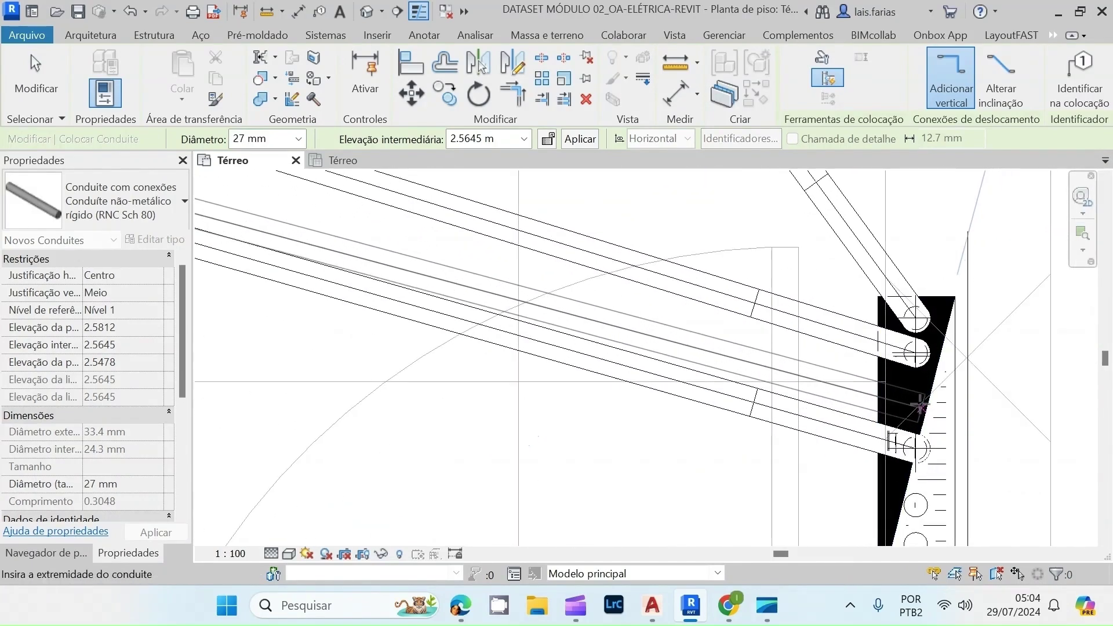
pyautogui.scroll(3, 917, 394)
pyautogui.click(916, 391)
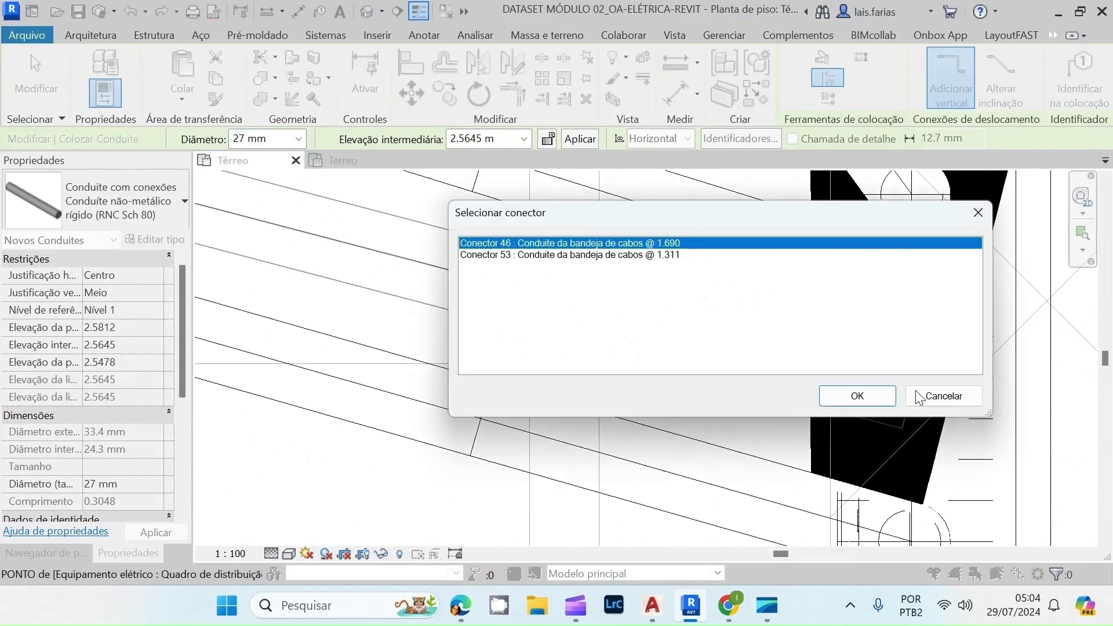
pyautogui.click(857, 396)
pyautogui.scroll(-5, 863, 398)
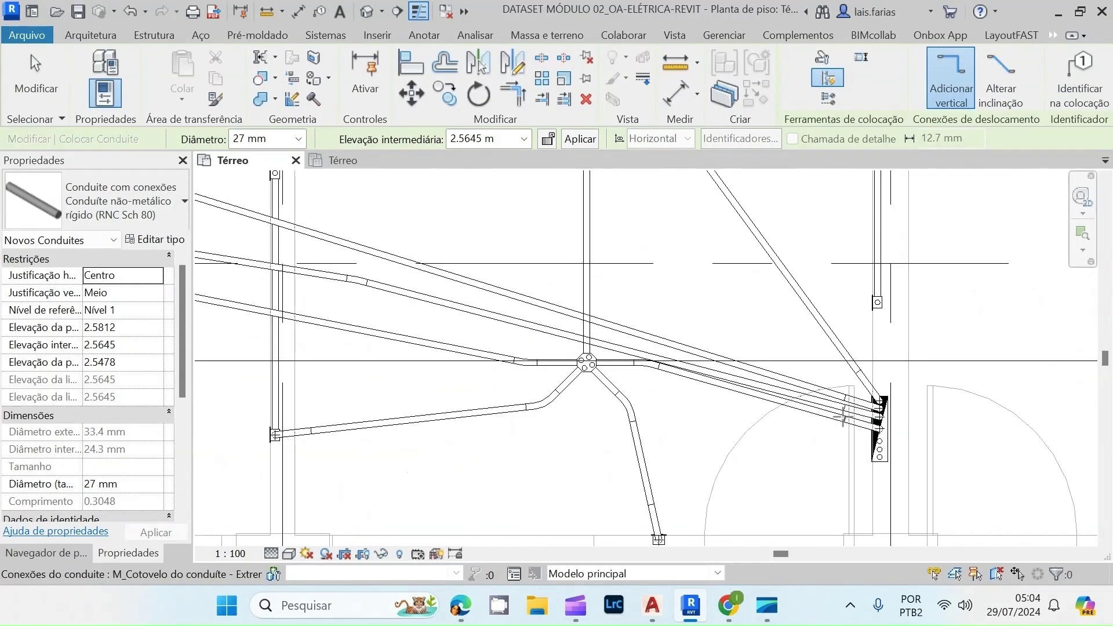
pyautogui.scroll(4, 707, 384)
pyautogui.scroll(-7, 724, 380)
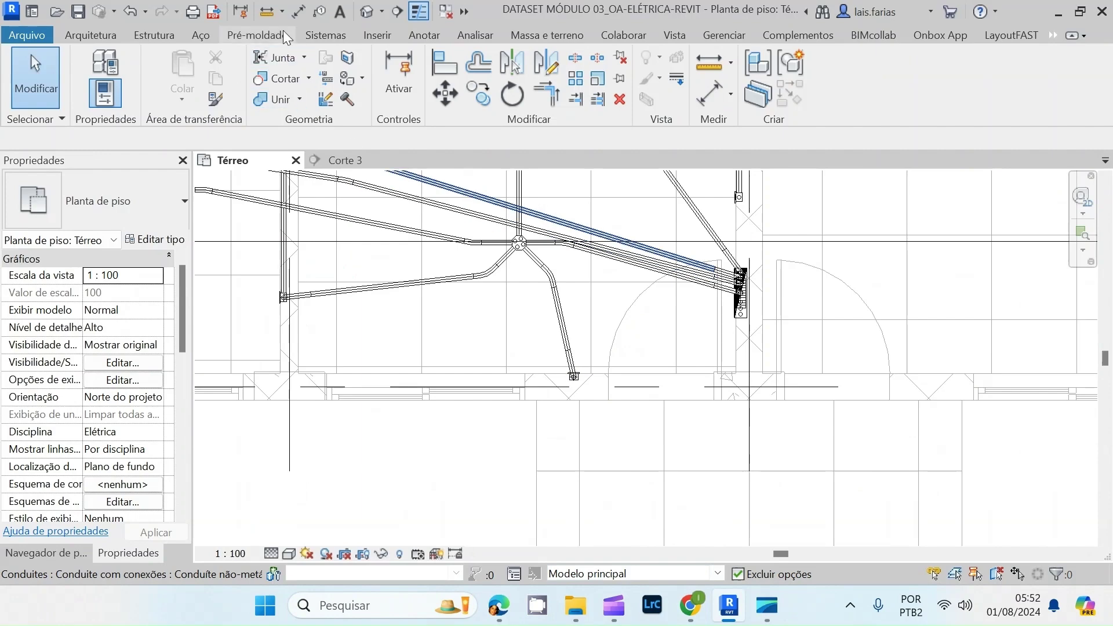
# - Place an a.Pulsador para Campainha lighting device at 1.2000 elevation, turned outward on the exterior wall face beside the entrance door
pyautogui.click(325, 36)
pyautogui.click(405, 96)
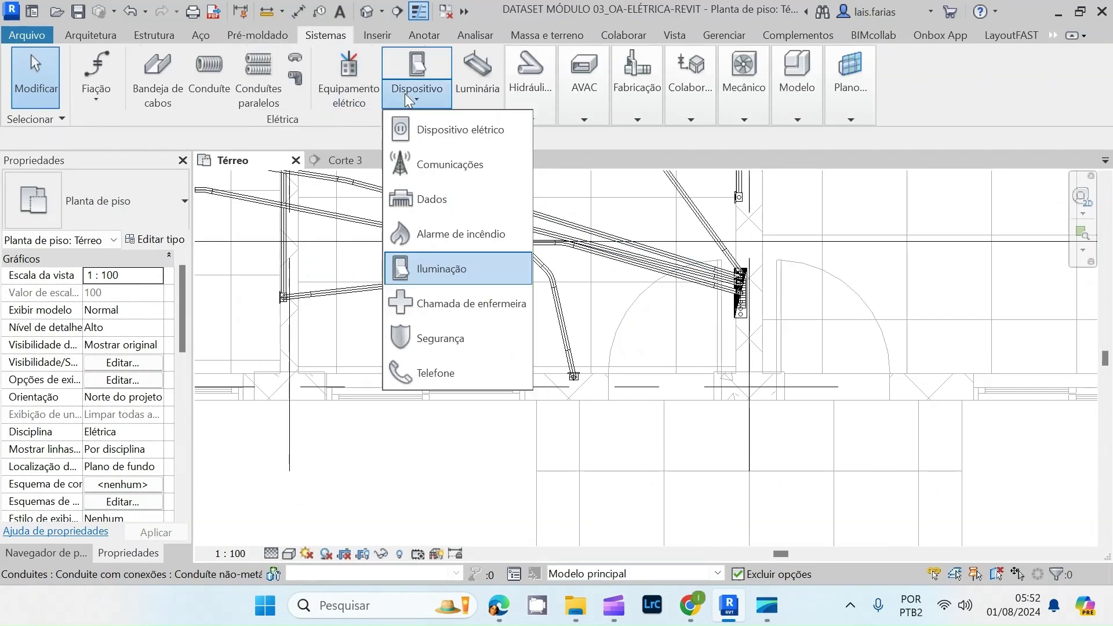
pyautogui.click(436, 265)
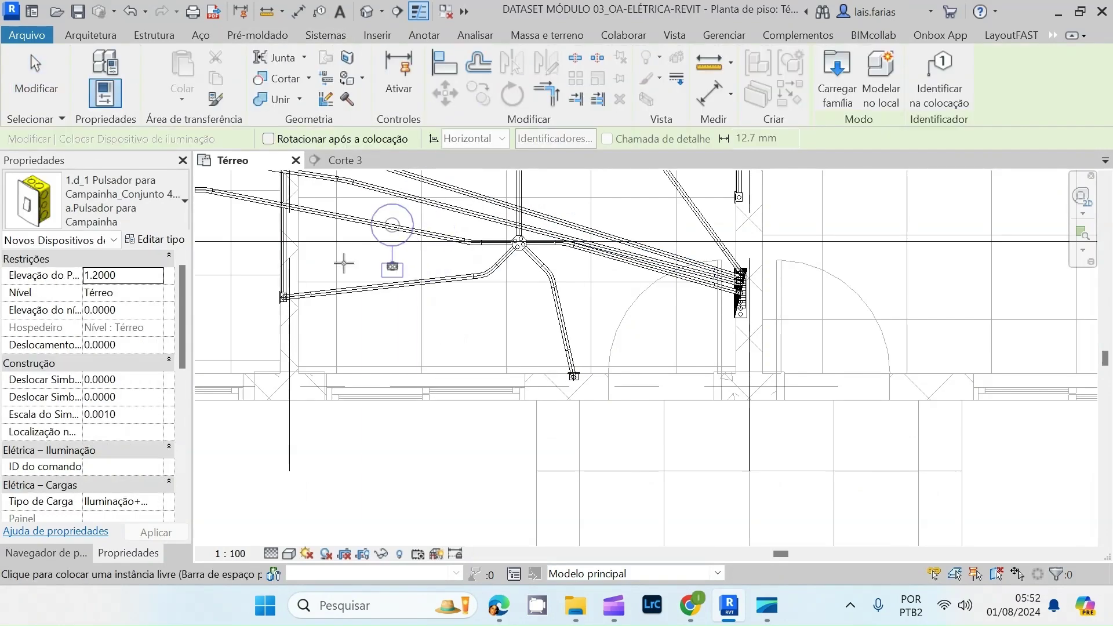
pyautogui.click(58, 203)
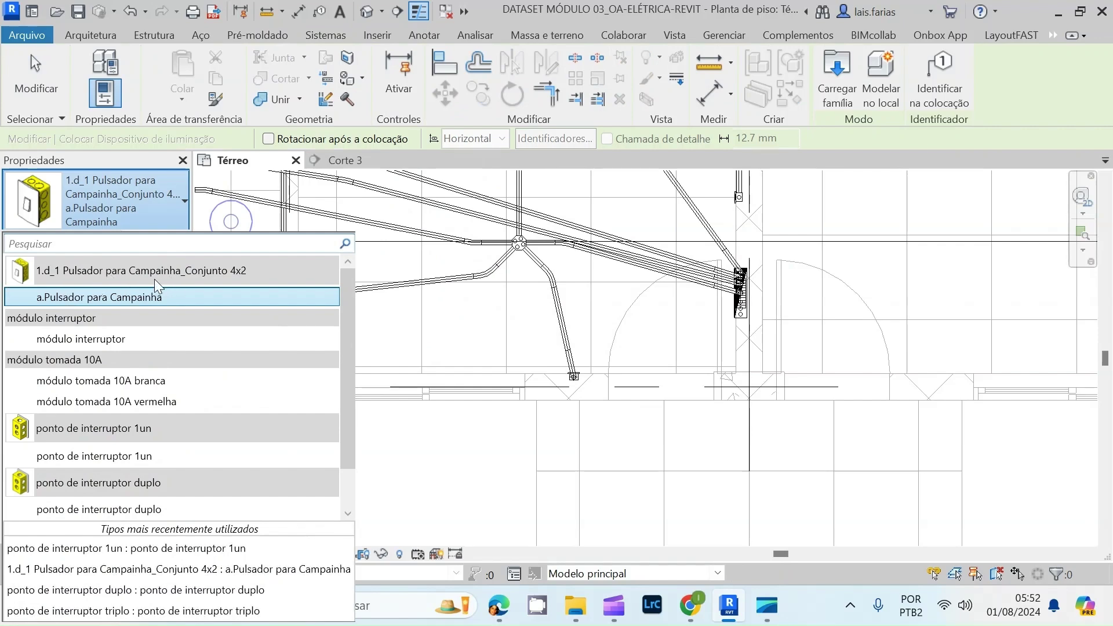
pyautogui.click(169, 296)
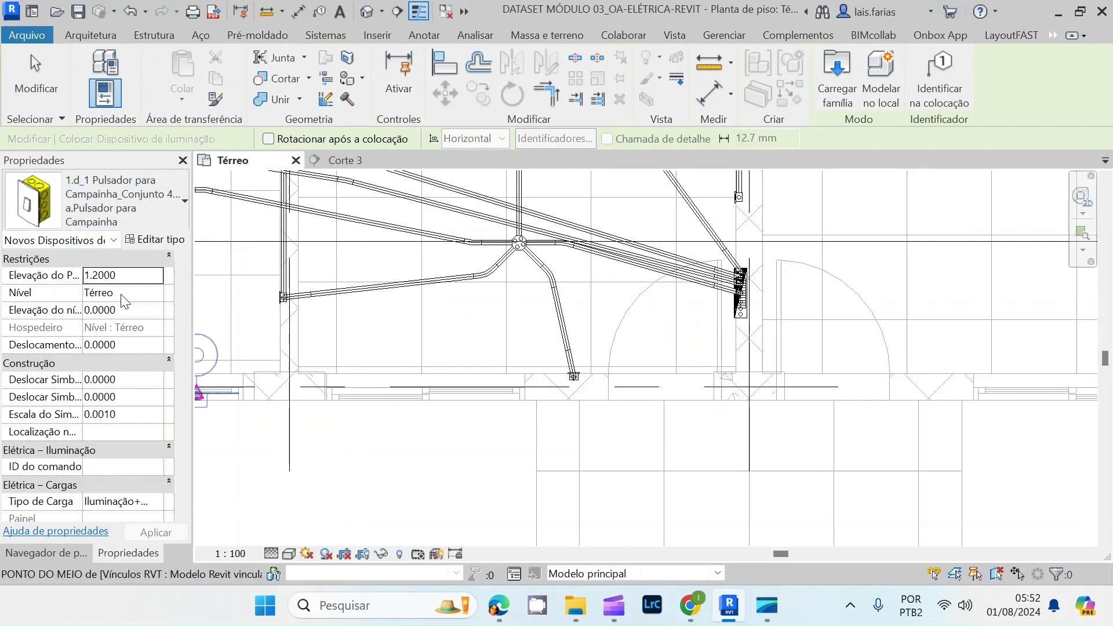
pyautogui.scroll(5, 646, 400)
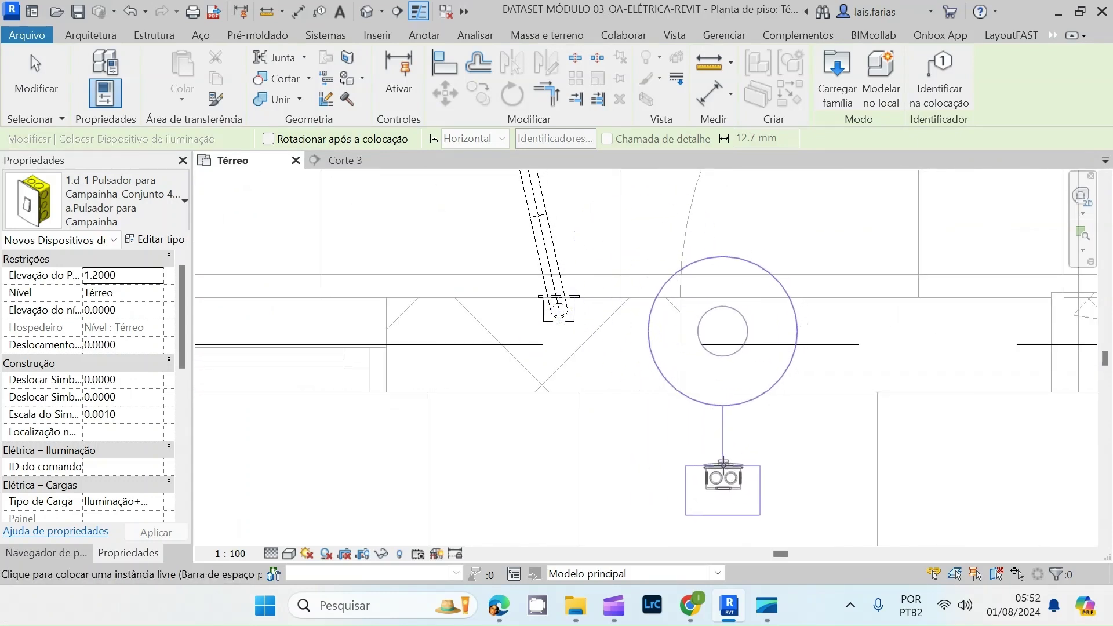
pyautogui.press('space')
pyautogui.press('space')
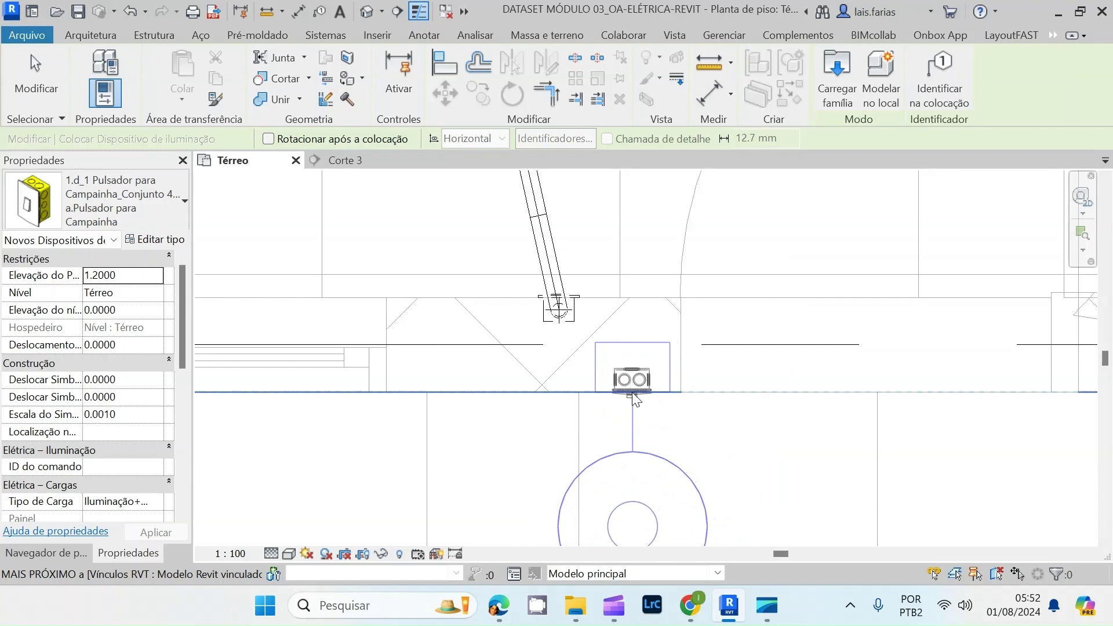
pyautogui.click(635, 399)
pyautogui.press('Escape')
pyautogui.press('Escape')
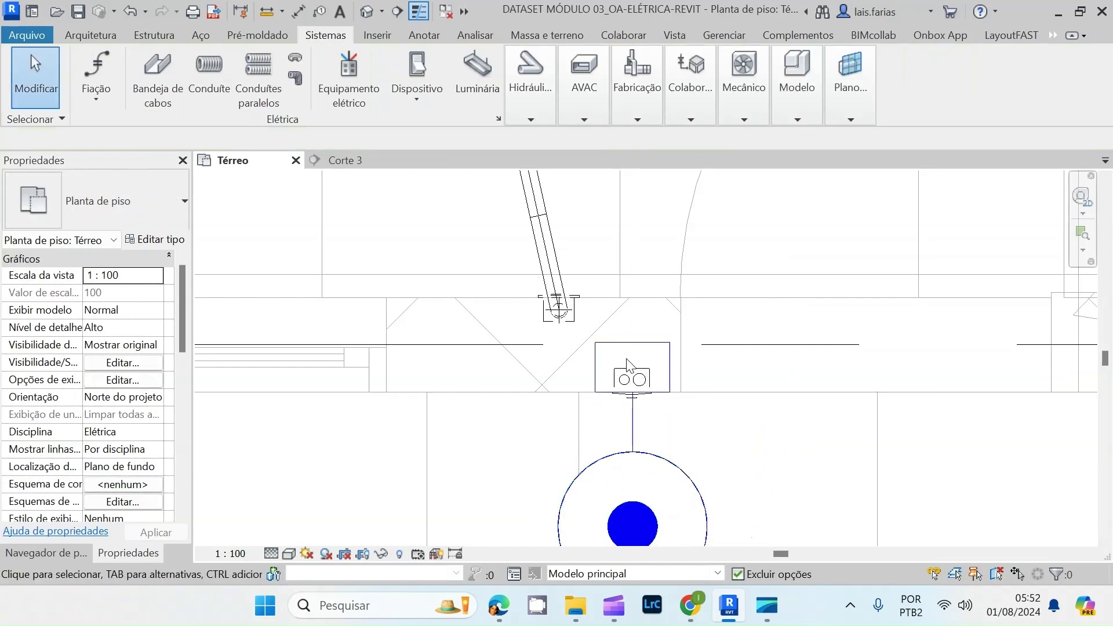
# - Place an a.Campainha Tipo Cigarra 2 luminaire at 2.2000 elevation on the same wall's interior face, opposite the doorbell push button
pyautogui.click(479, 68)
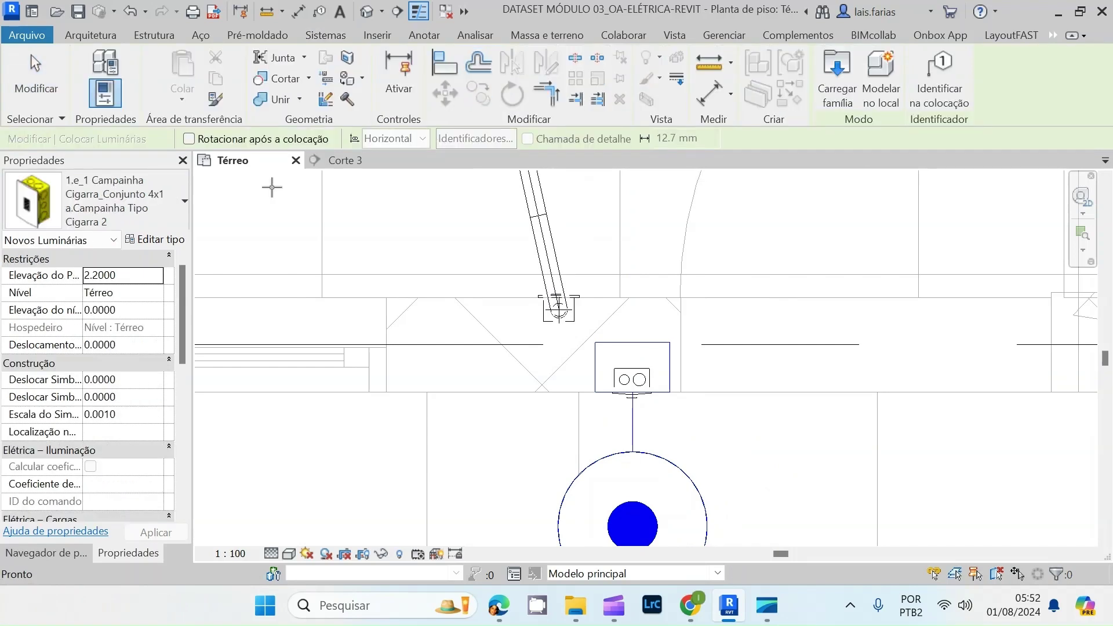
pyautogui.click(130, 204)
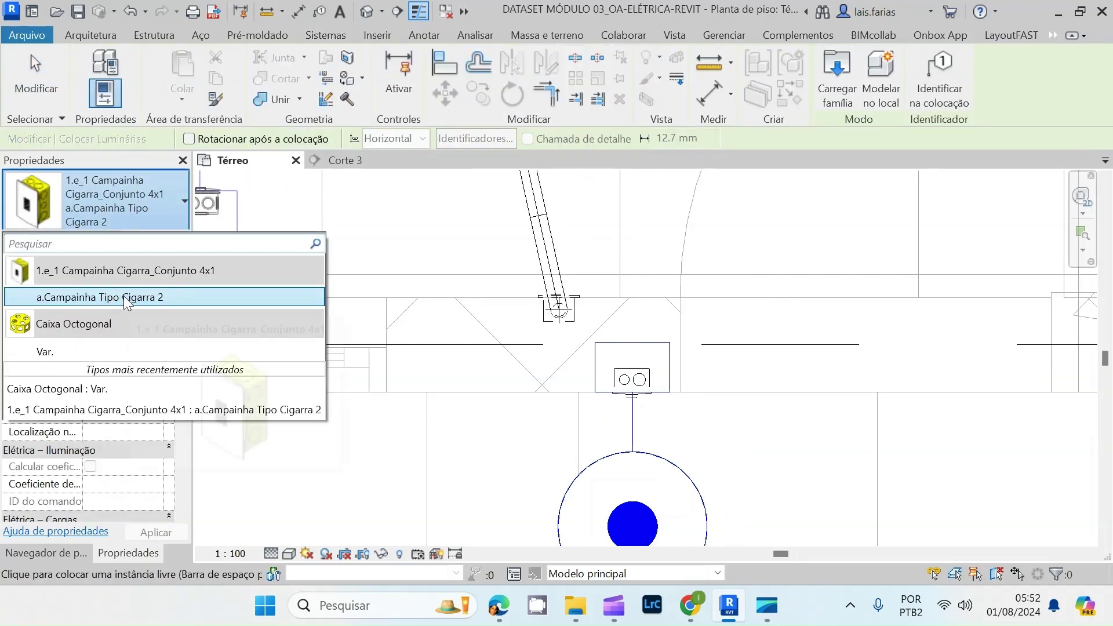
pyautogui.click(160, 299)
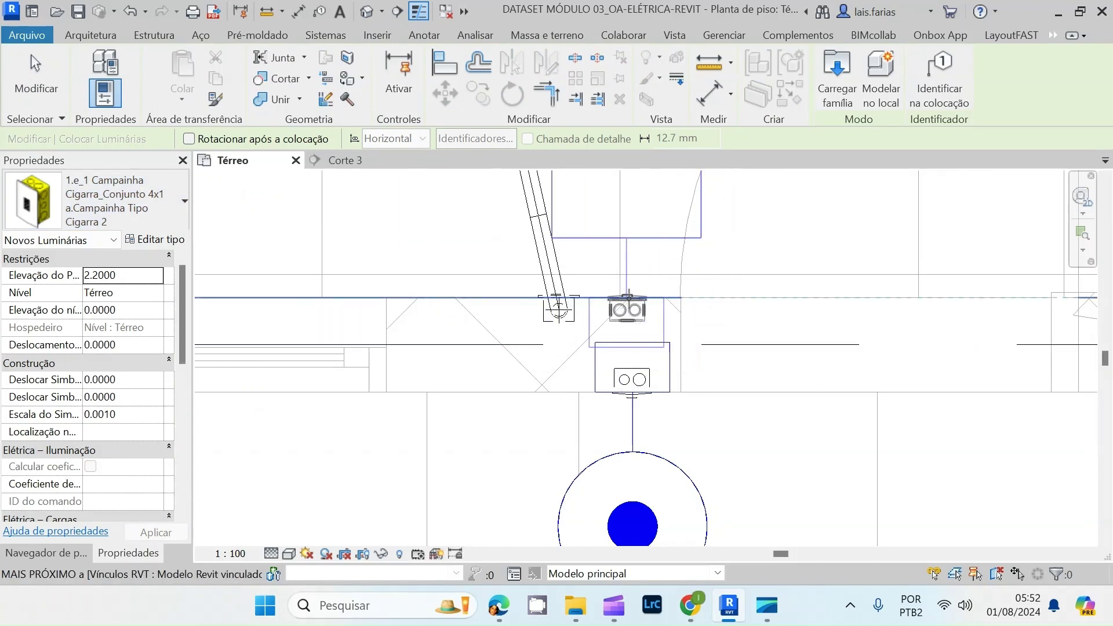
pyautogui.click(651, 299)
pyautogui.scroll(2, 633, 319)
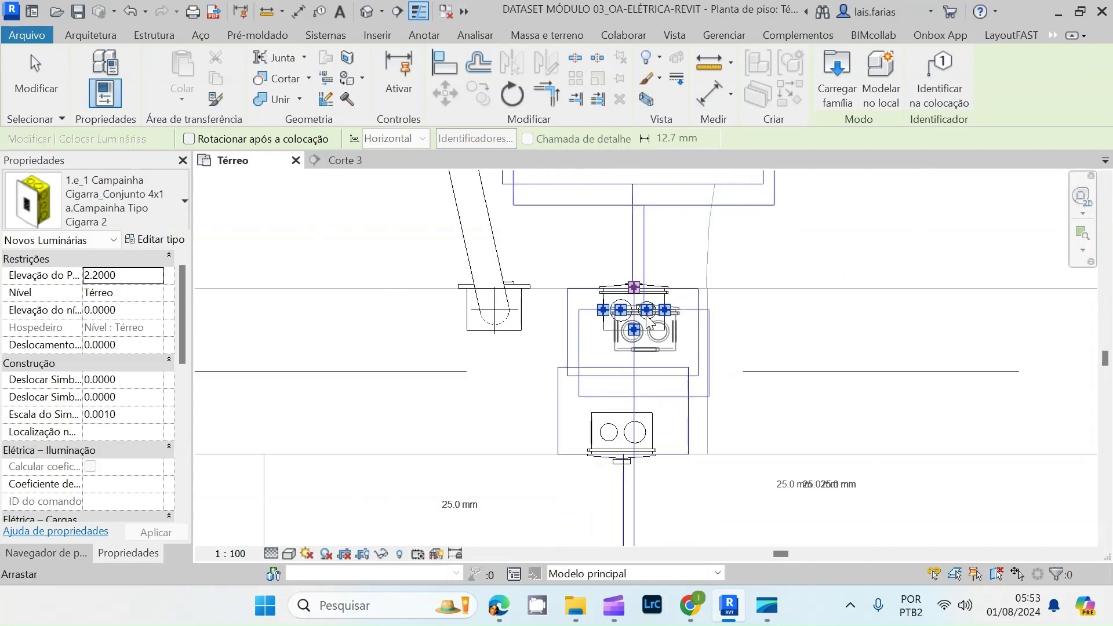
pyautogui.press('Escape')
pyautogui.press('Escape')
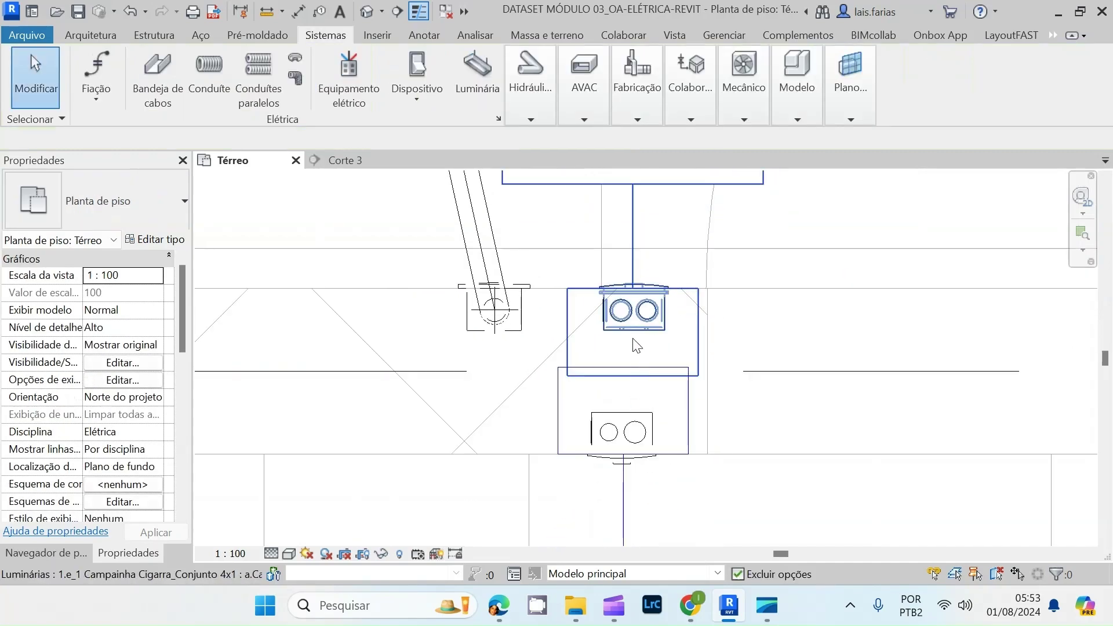
# - Try to align the doorbell buzzer with the centre of the push button's box on the entrance wall
pyautogui.click(632, 329)
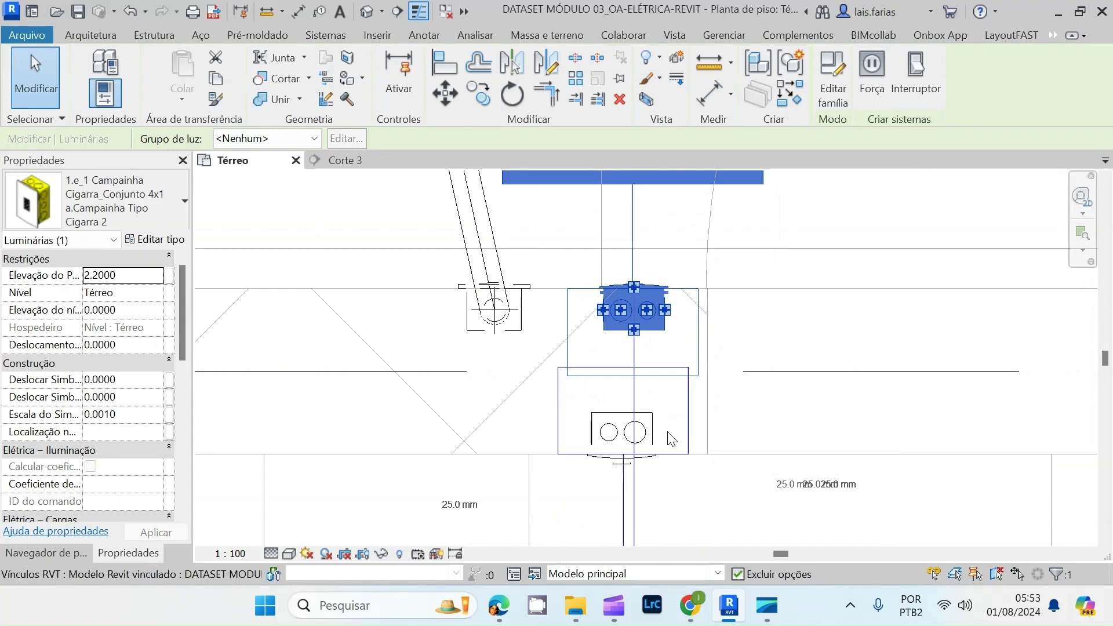
pyautogui.press('Escape')
pyautogui.press('l')
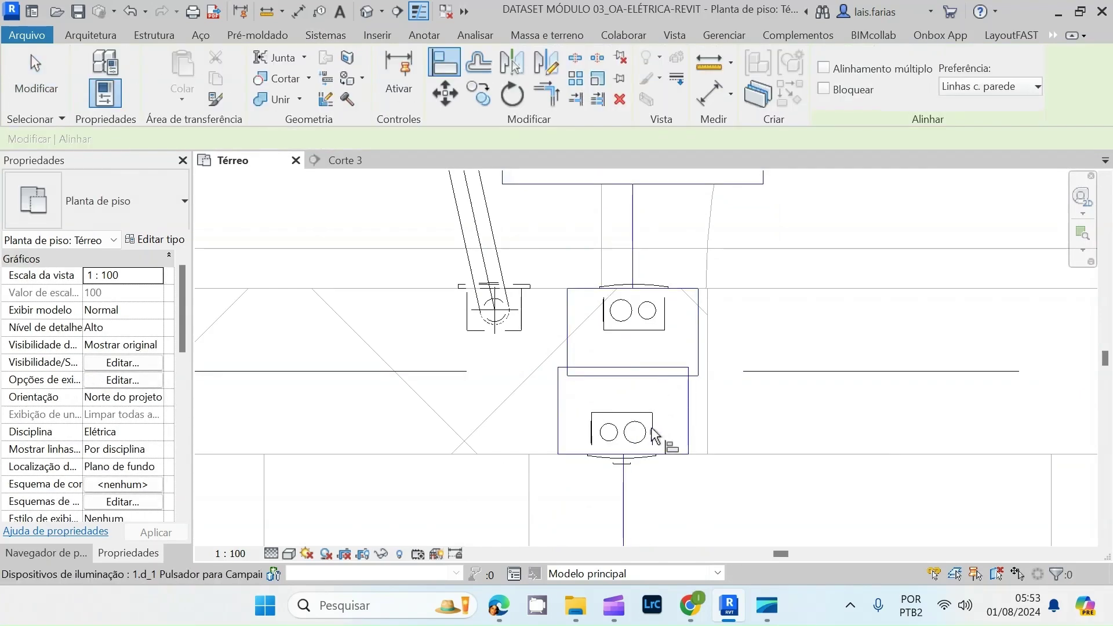
pyautogui.click(636, 432)
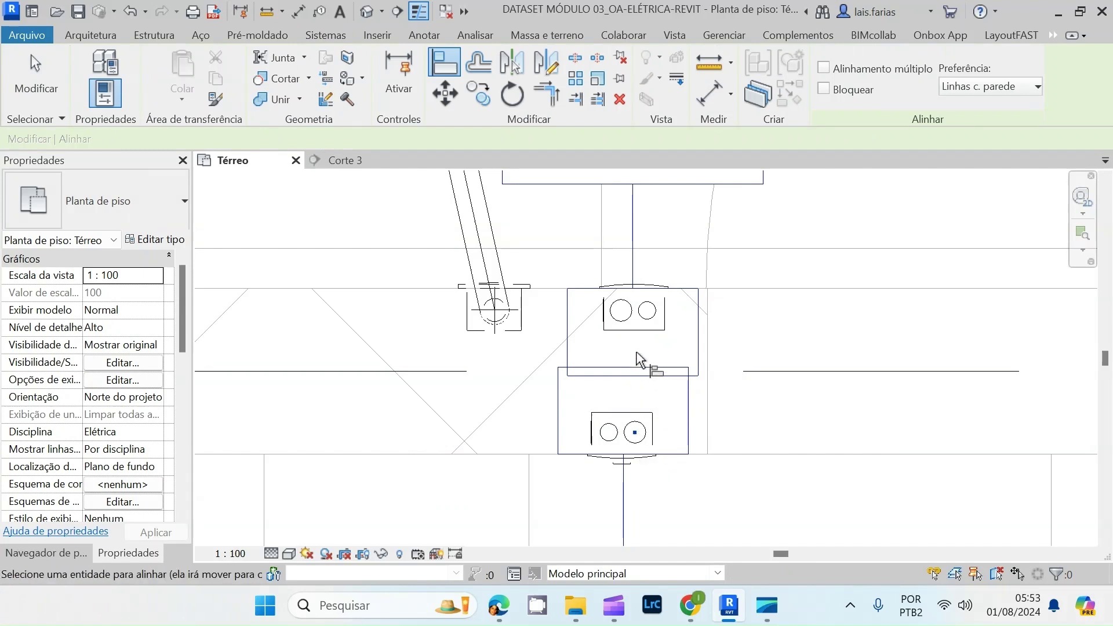
pyautogui.click(634, 331)
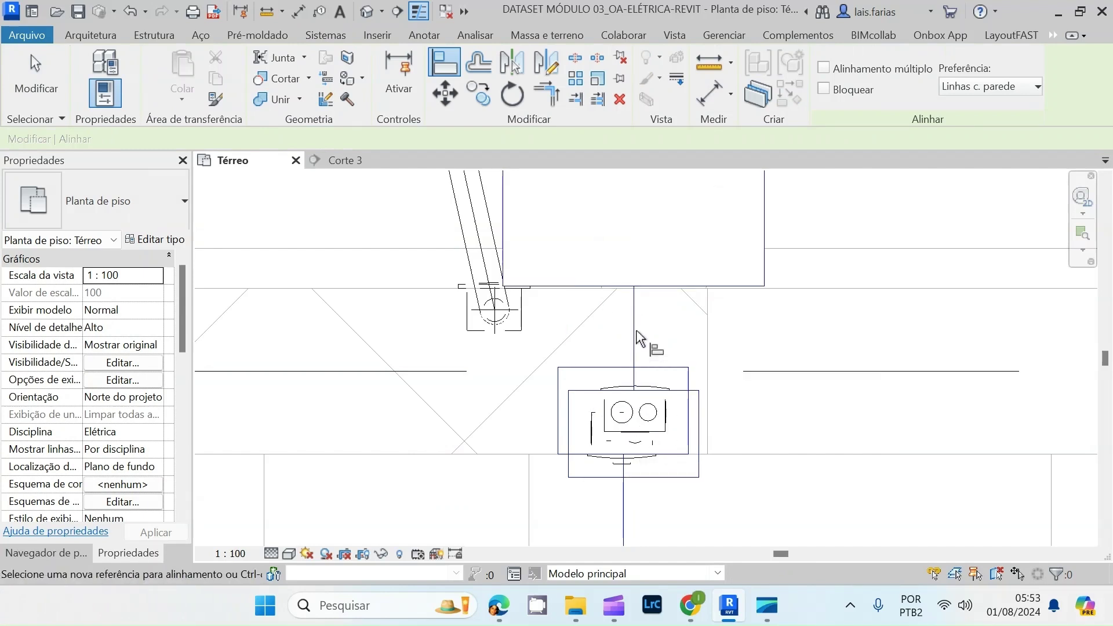
pyautogui.press('Escape')
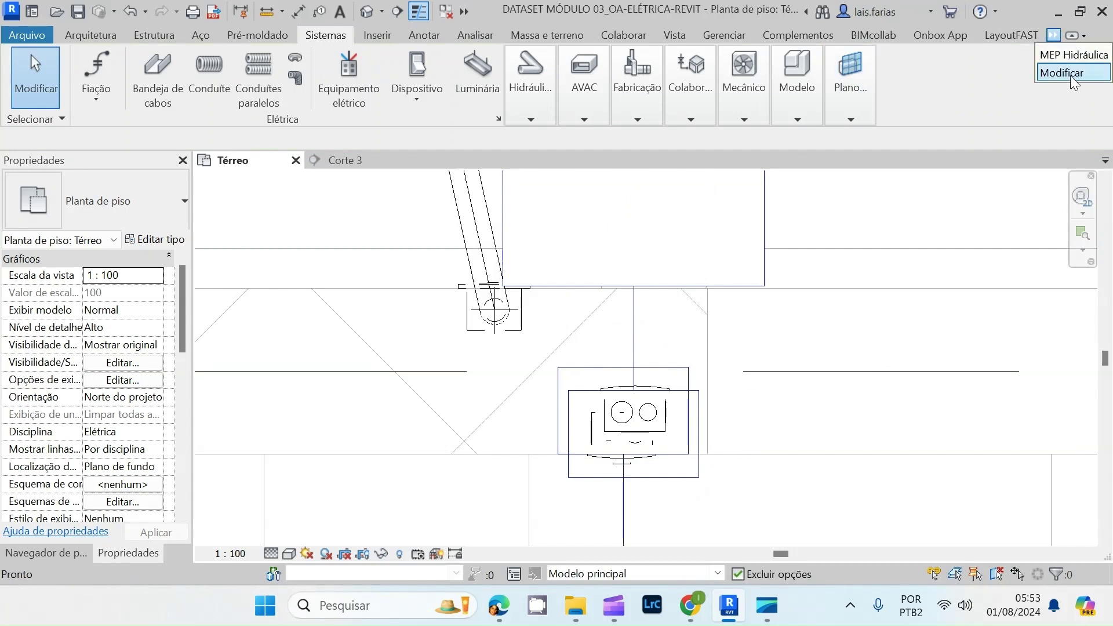
# - Undo the buzzer's alignment with the push button and leave the Align command
pyautogui.click(1071, 74)
pyautogui.click(447, 68)
pyautogui.click(414, 301)
pyautogui.scroll(5, 638, 441)
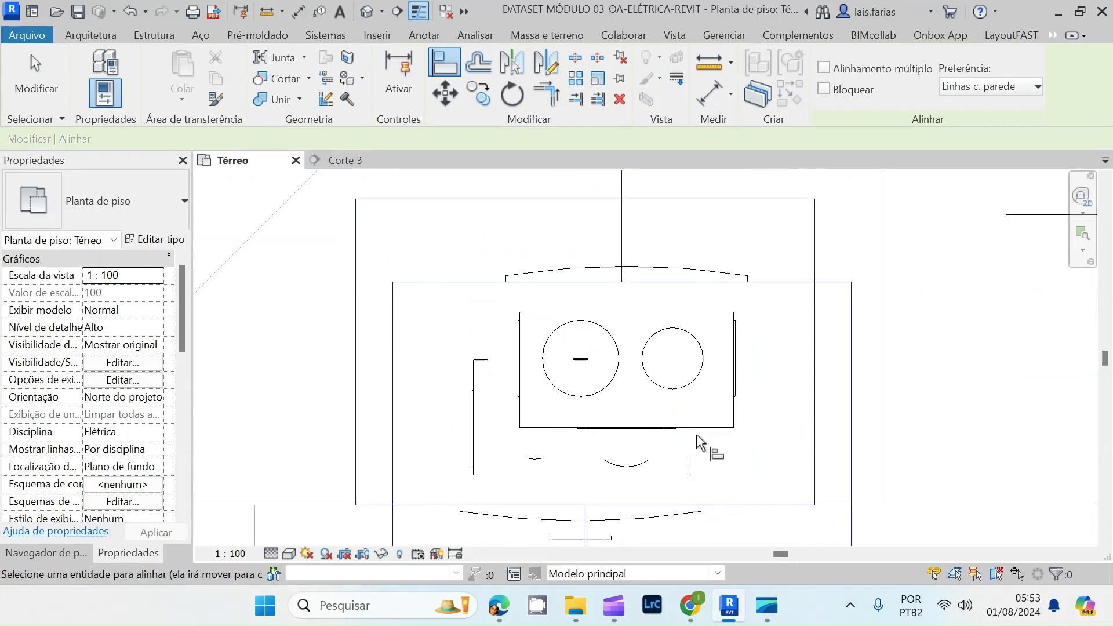
pyautogui.scroll(-5, 777, 440)
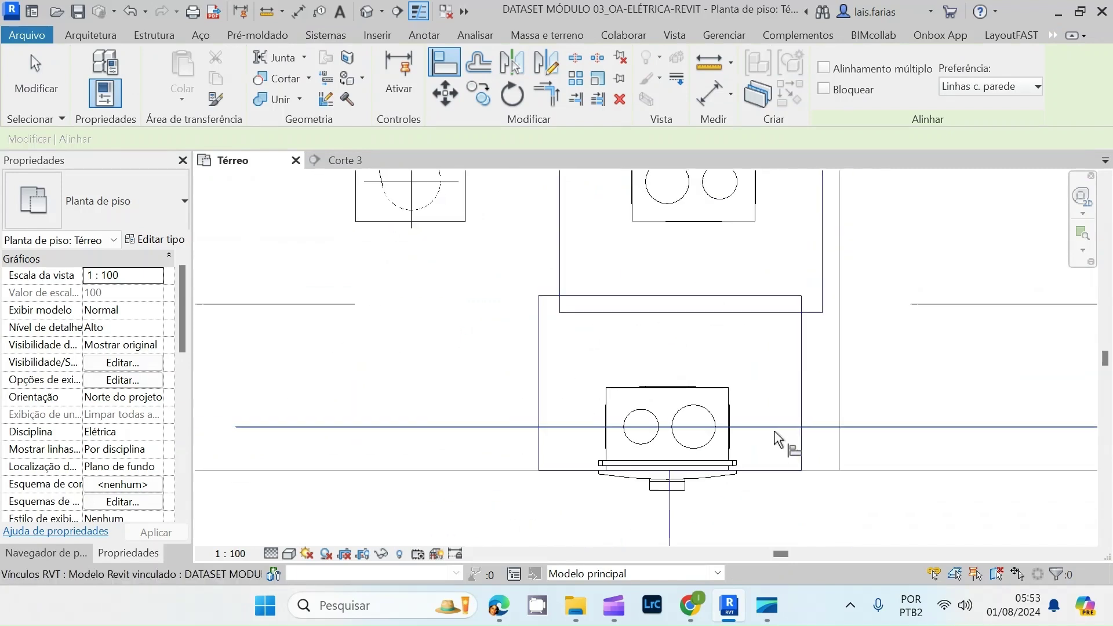
pyautogui.click(737, 432)
pyautogui.scroll(-2, 771, 472)
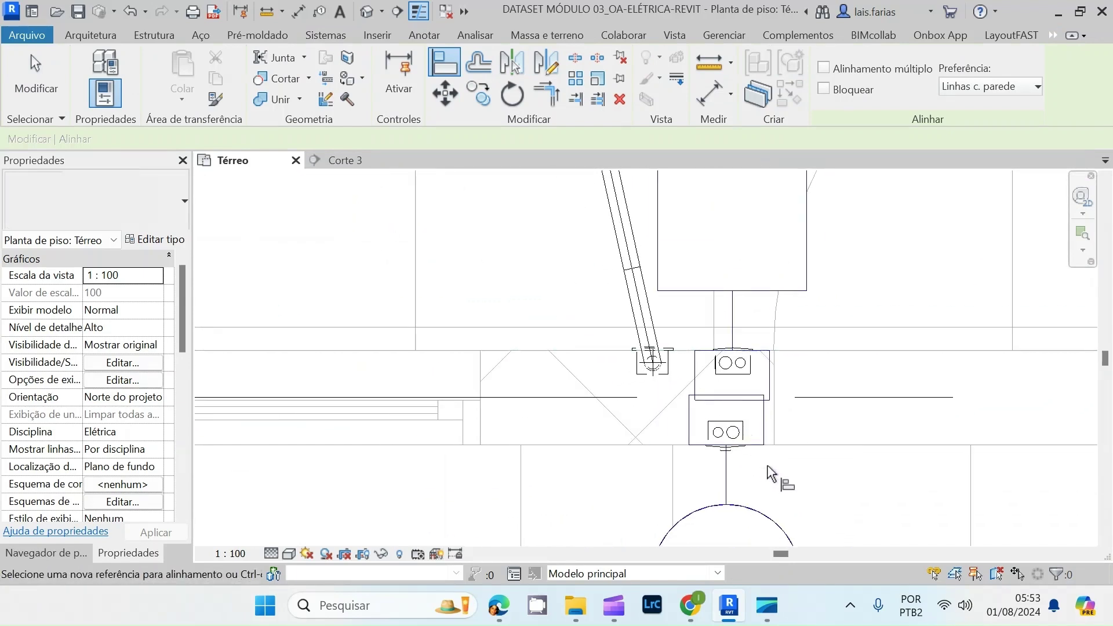
pyautogui.press('Escape')
# - Create a switch system for the doorbell buzzer and assign the doorbell push button as its controlling switch
pyautogui.scroll(-3, 696, 416)
pyautogui.scroll(2, 710, 400)
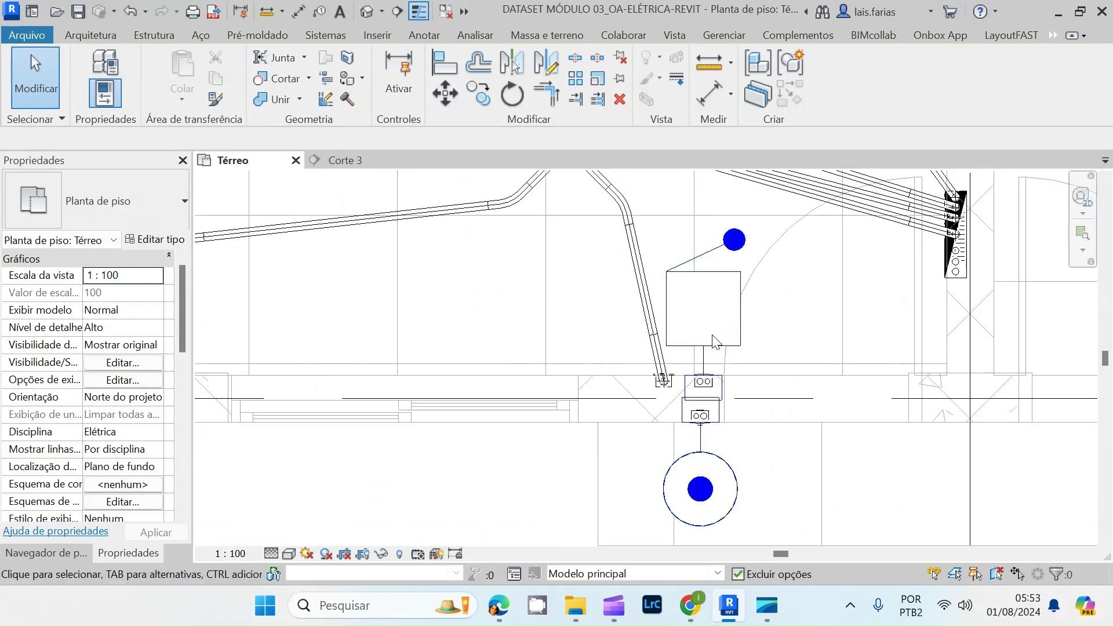
pyautogui.click(717, 350)
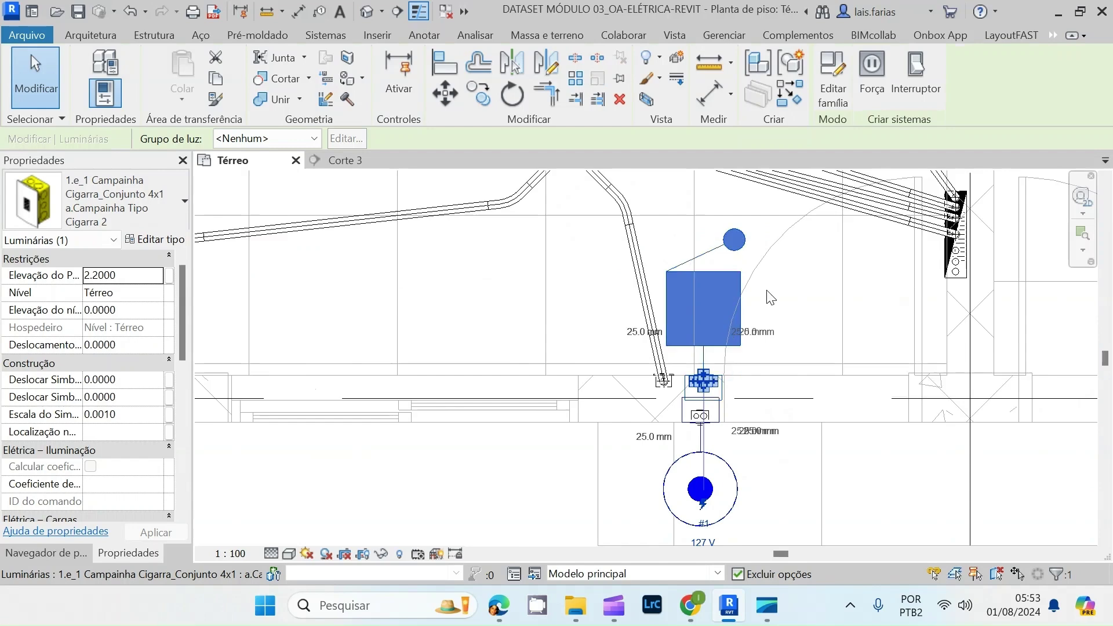
pyautogui.click(915, 78)
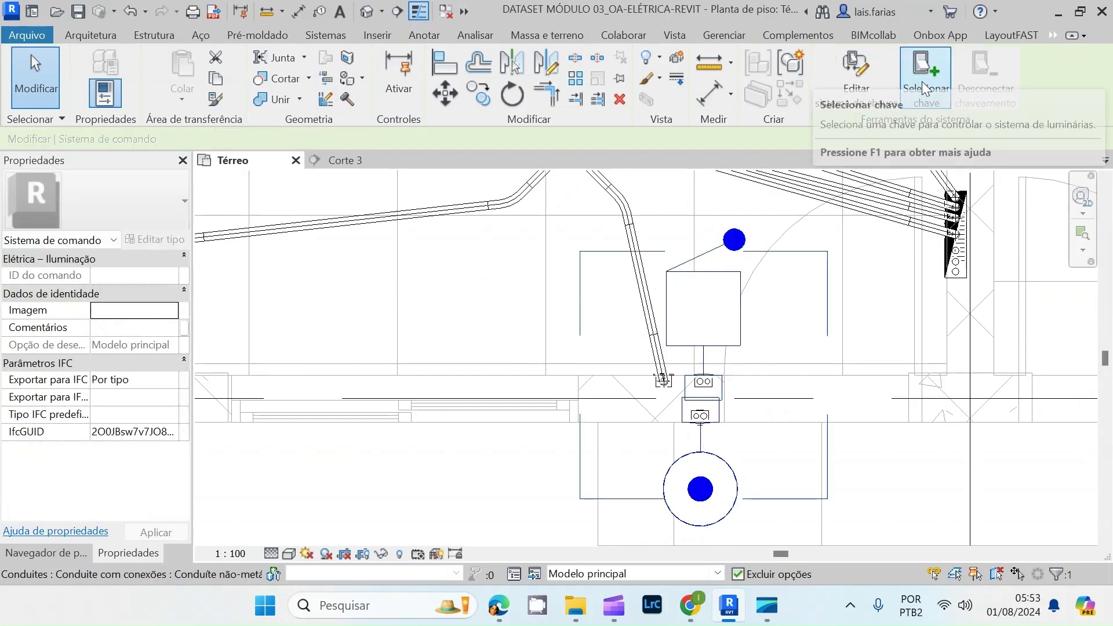
pyautogui.click(916, 78)
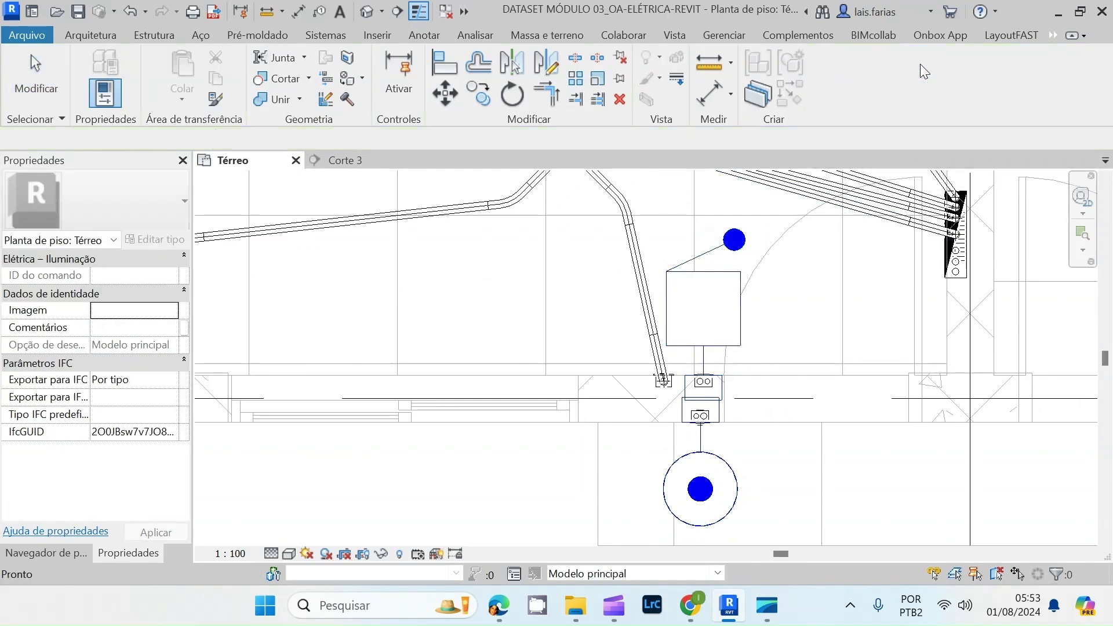
pyautogui.click(702, 432)
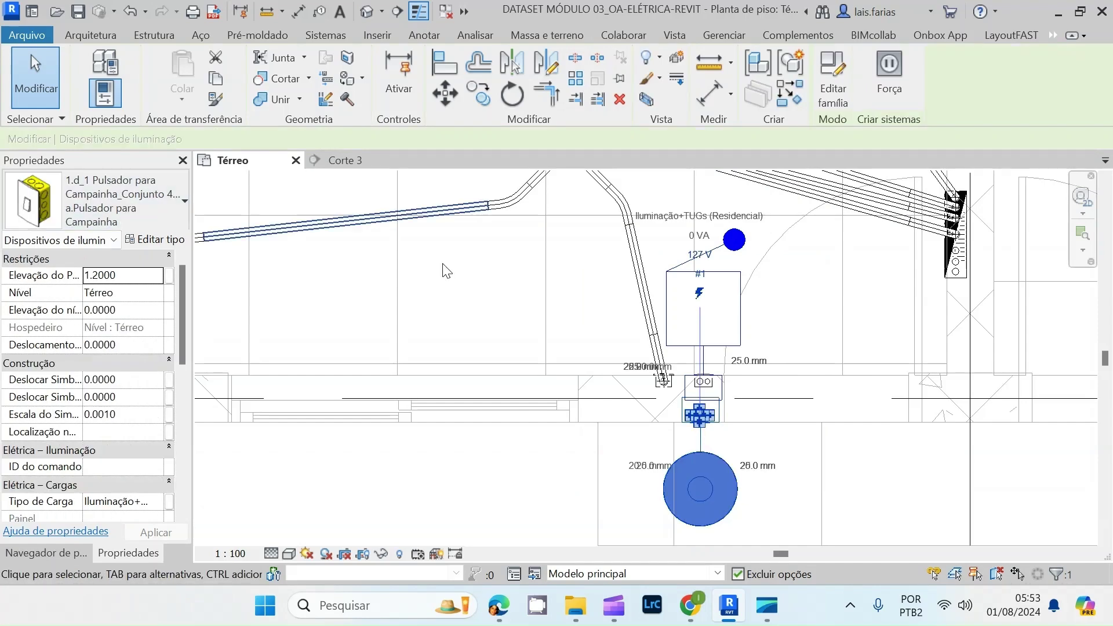
pyautogui.click(729, 444)
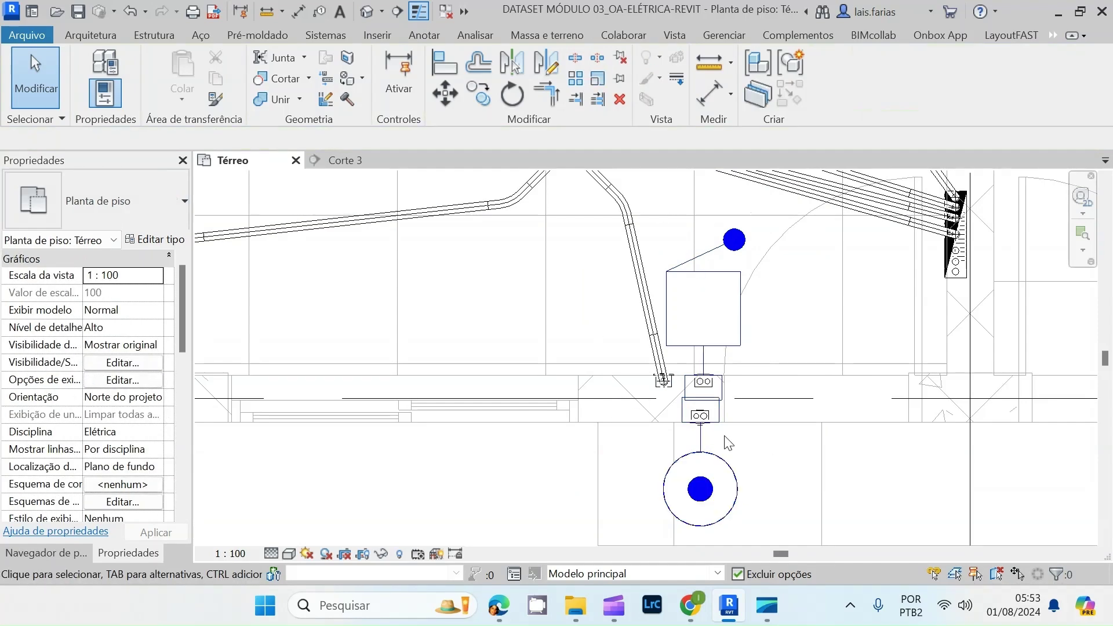
# - Cut a building section across the entrance wall just west of the doorbell devices, looking east towards them
pyautogui.click(397, 11)
pyautogui.click(619, 328)
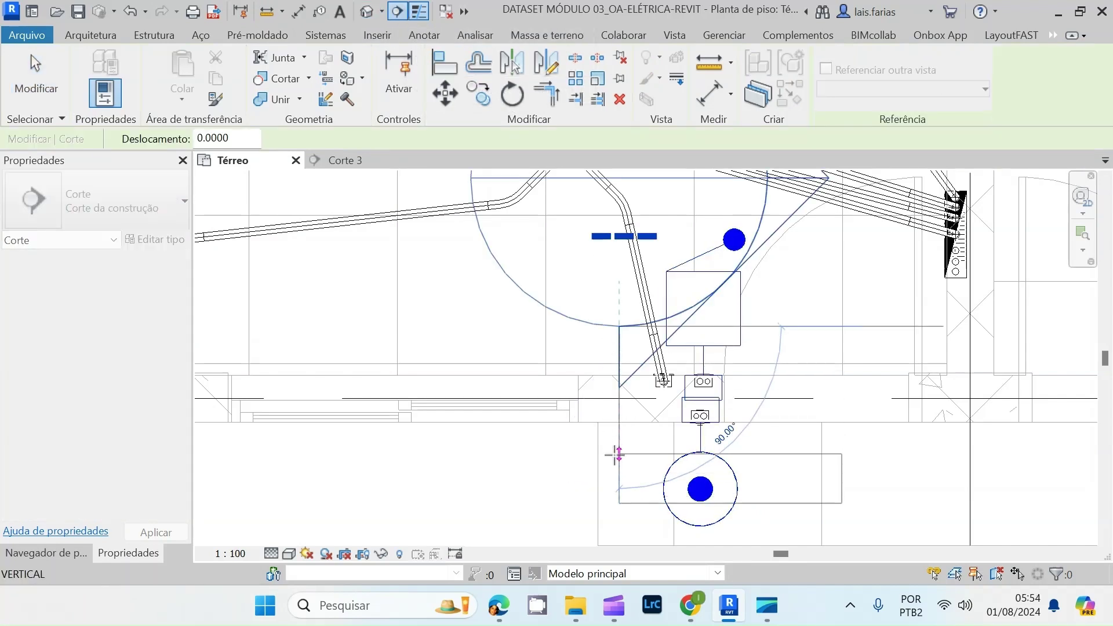
pyautogui.click(616, 462)
pyautogui.scroll(-2, 617, 462)
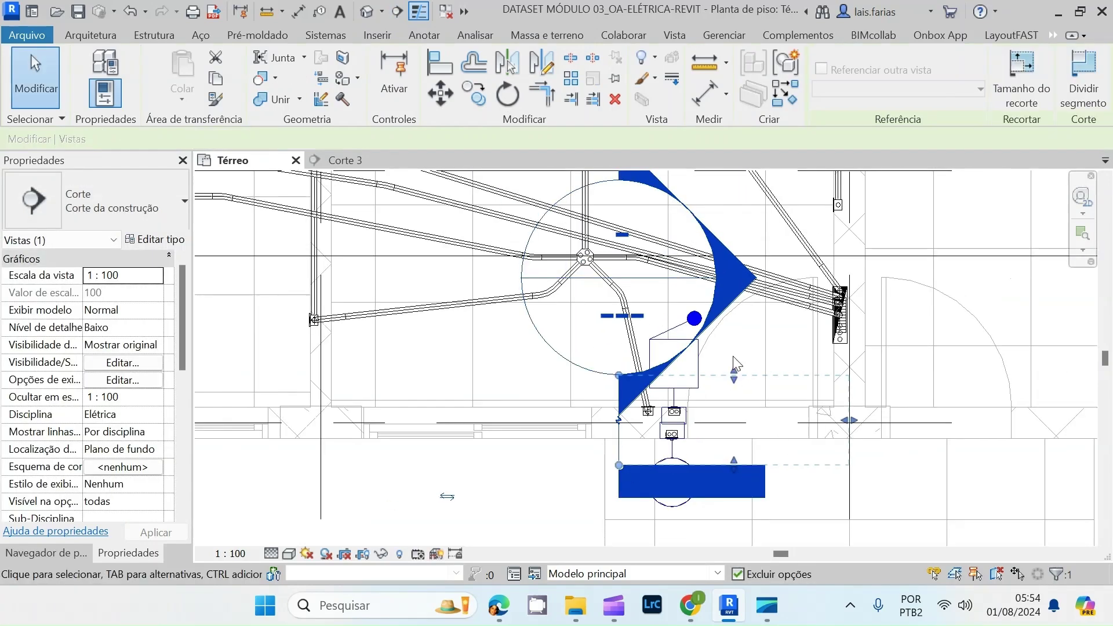
pyautogui.press('Escape')
pyautogui.press('Escape')
# - Open the new section view and set its detail level to Alto
pyautogui.doubleClick(750, 281)
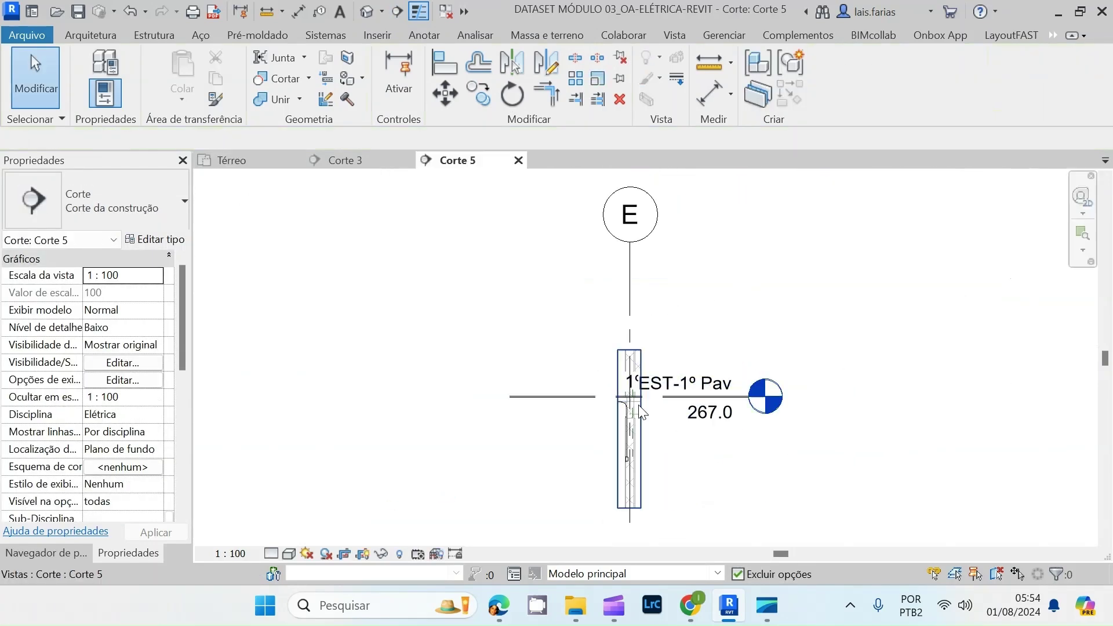
pyautogui.click(271, 554)
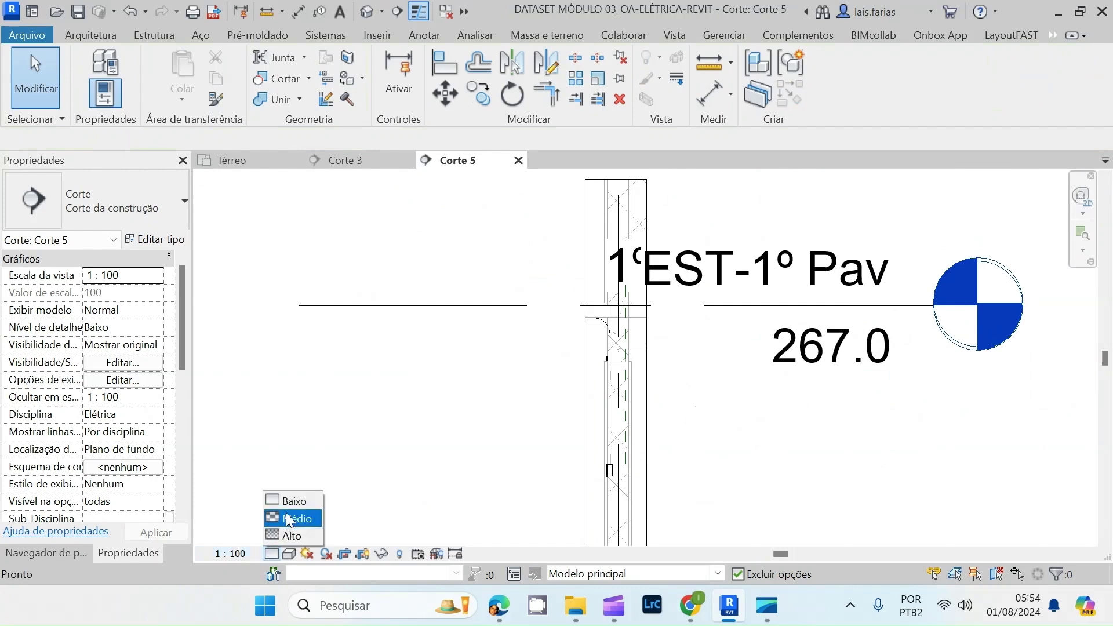
pyautogui.click(291, 535)
# - Draw a short horizontal 27 mm conduit from the buzzer's rear middle connector towards the exterior side of the wall
pyautogui.scroll(2, 657, 429)
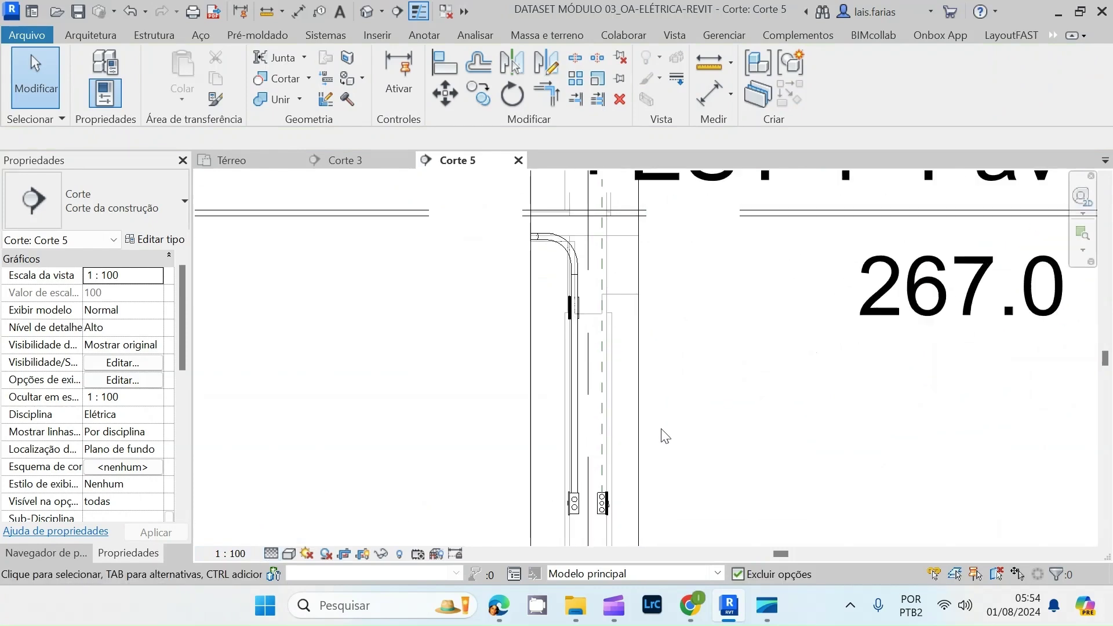
pyautogui.scroll(4, 589, 383)
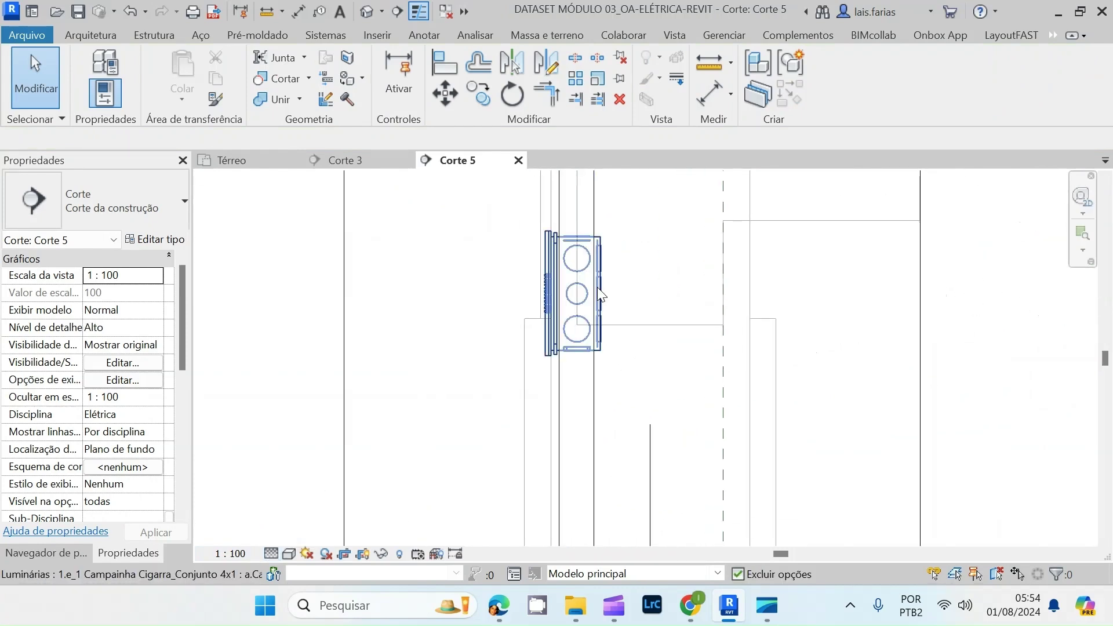
pyautogui.click(601, 287)
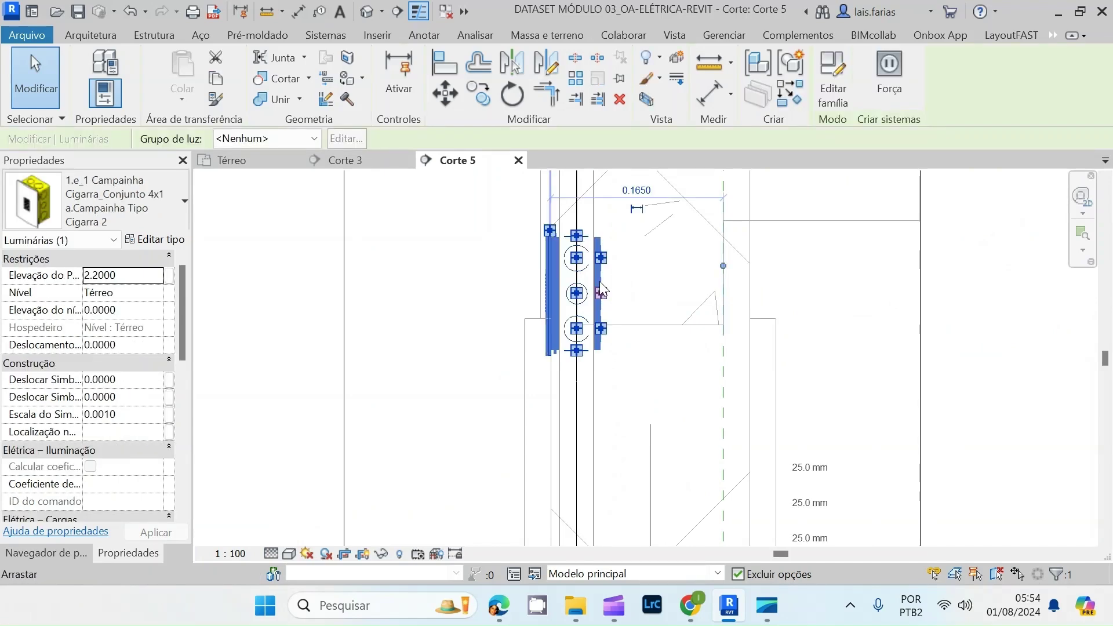
pyautogui.rightClick(606, 299)
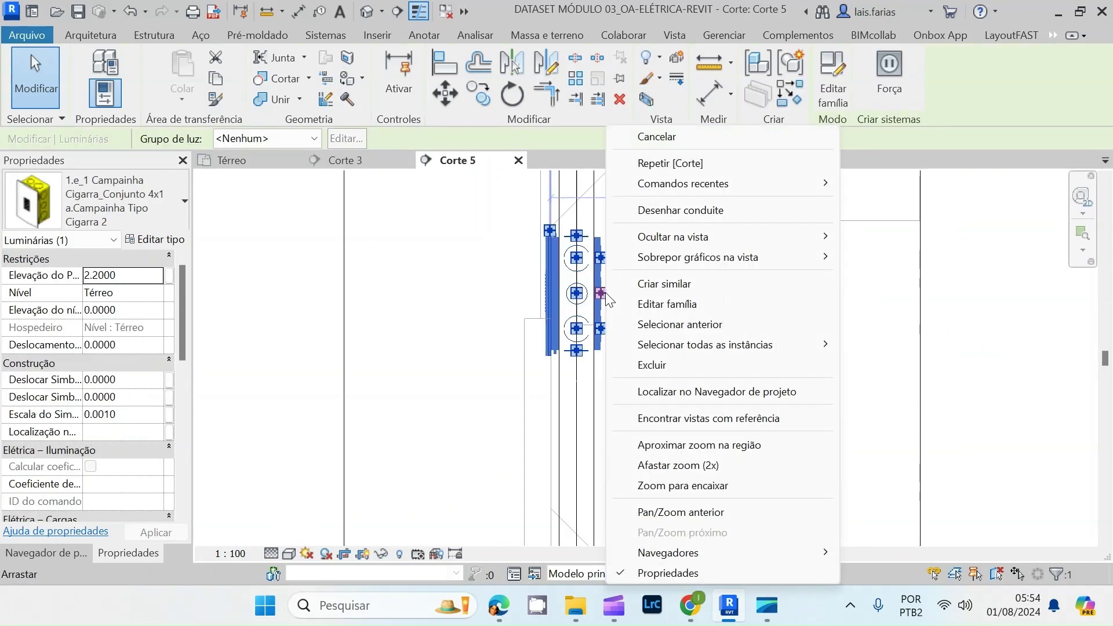
pyautogui.click(697, 212)
pyautogui.scroll(-2, 608, 298)
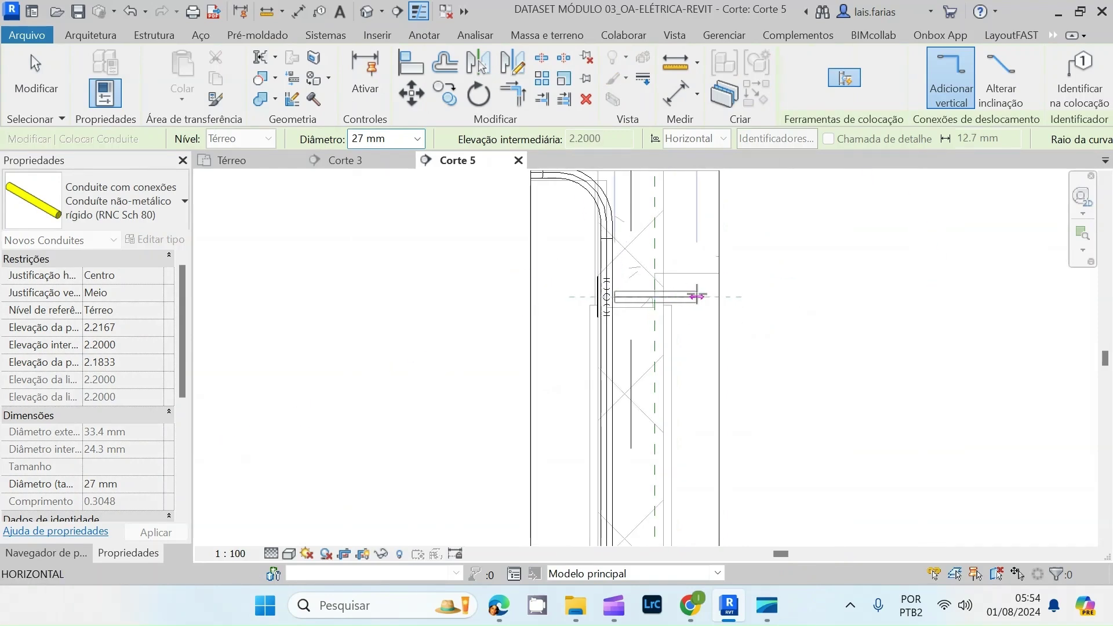
pyautogui.press('Escape')
pyautogui.press('Escape')
# - Extend the section view's crop boundary outward on the exterior side of the wall
pyautogui.click(720, 327)
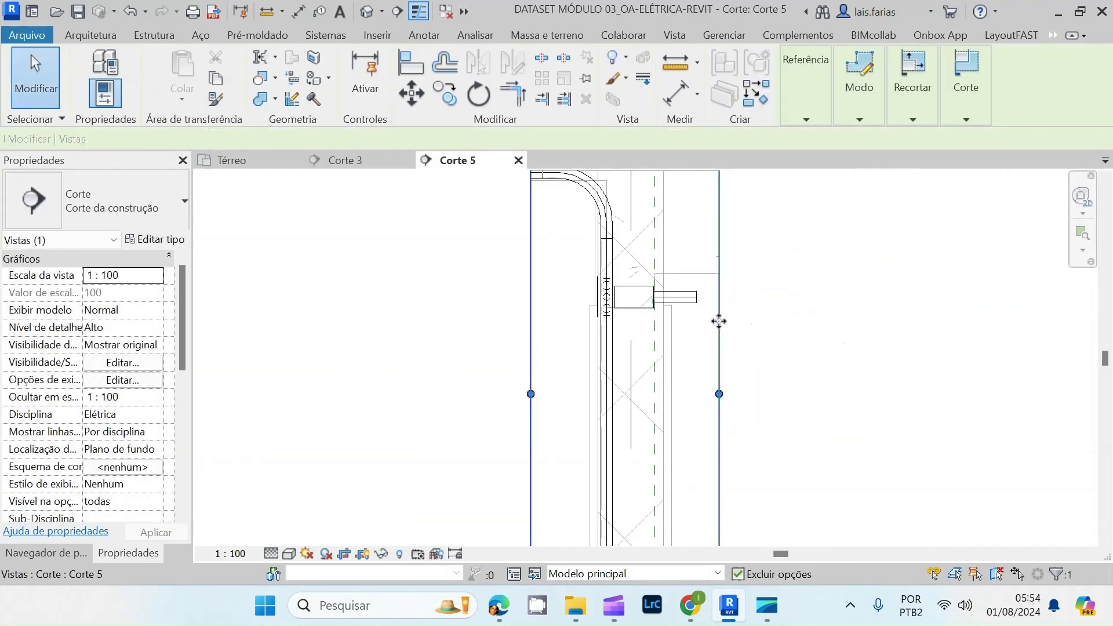
pyautogui.scroll(-2, 721, 327)
pyautogui.moveTo(718, 361); pyautogui.dragTo(1012, 371)
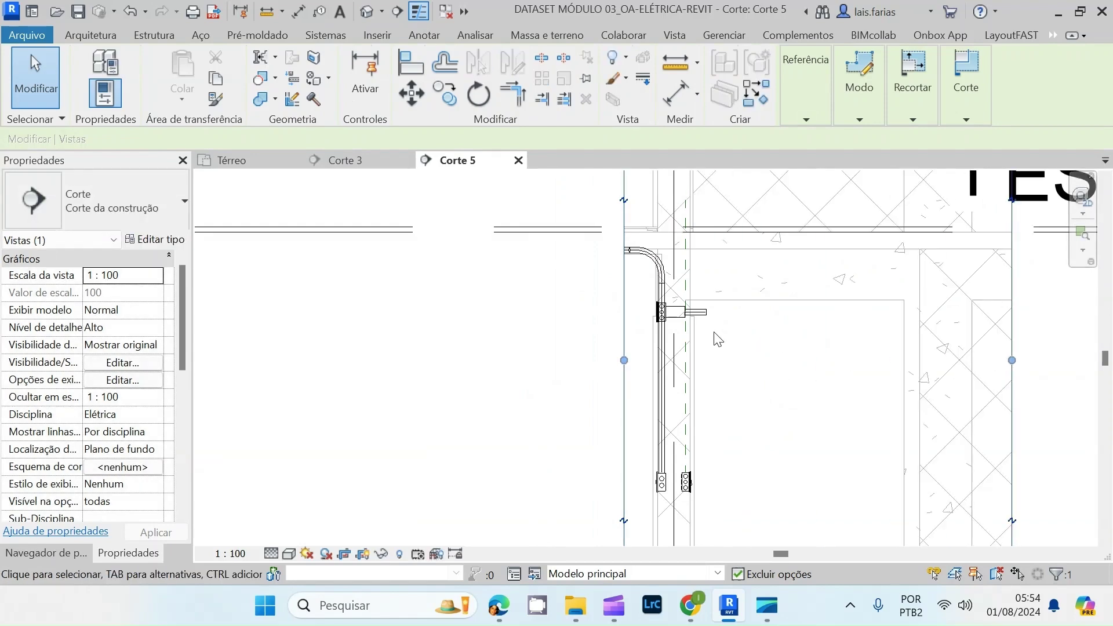
pyautogui.scroll(2, 714, 331)
pyautogui.press('Escape')
# - Delete the transition junction box between the buzzer and the short horizontal conduit
pyautogui.click(693, 297)
pyautogui.scroll(2, 652, 312)
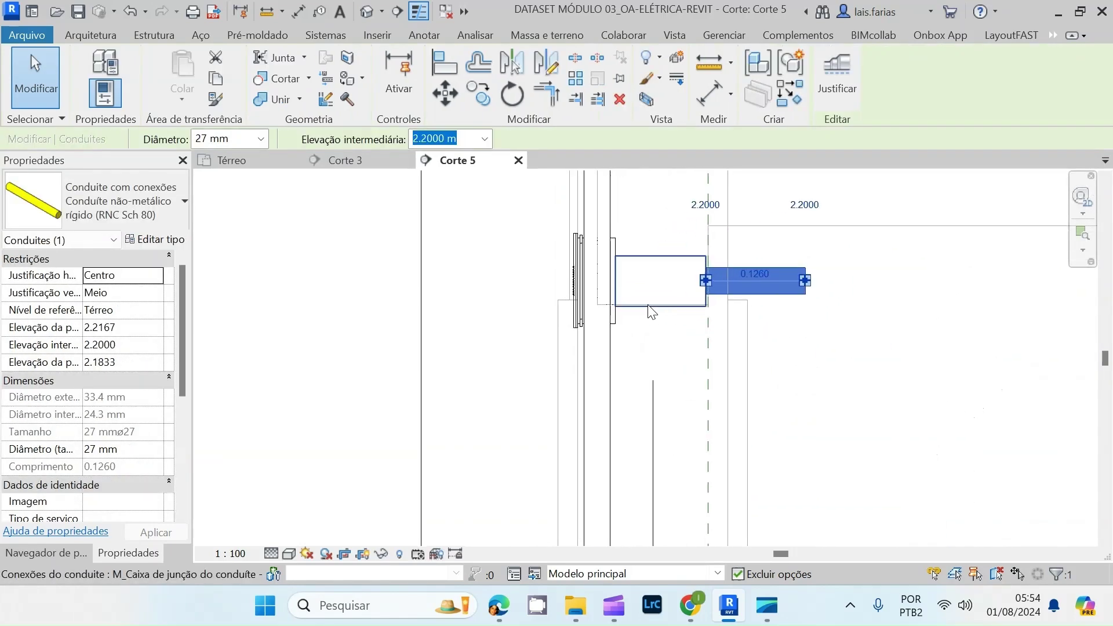
pyautogui.click(657, 311)
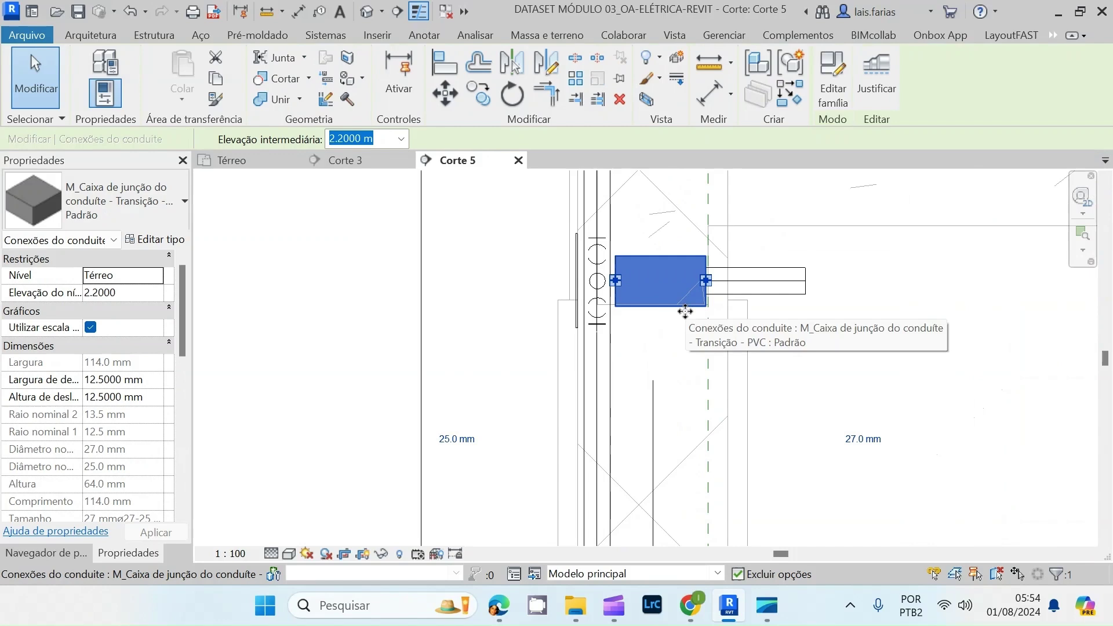
pyautogui.press('Delete')
pyautogui.click(731, 285)
pyautogui.press('Escape')
# - Extend the 27 mm conduit further outward from its free end, turning it 90° down to about elevation 1.24 m
pyautogui.scroll(-2, 726, 236)
pyautogui.click(764, 265)
pyautogui.rightClick(770, 265)
pyautogui.click(829, 211)
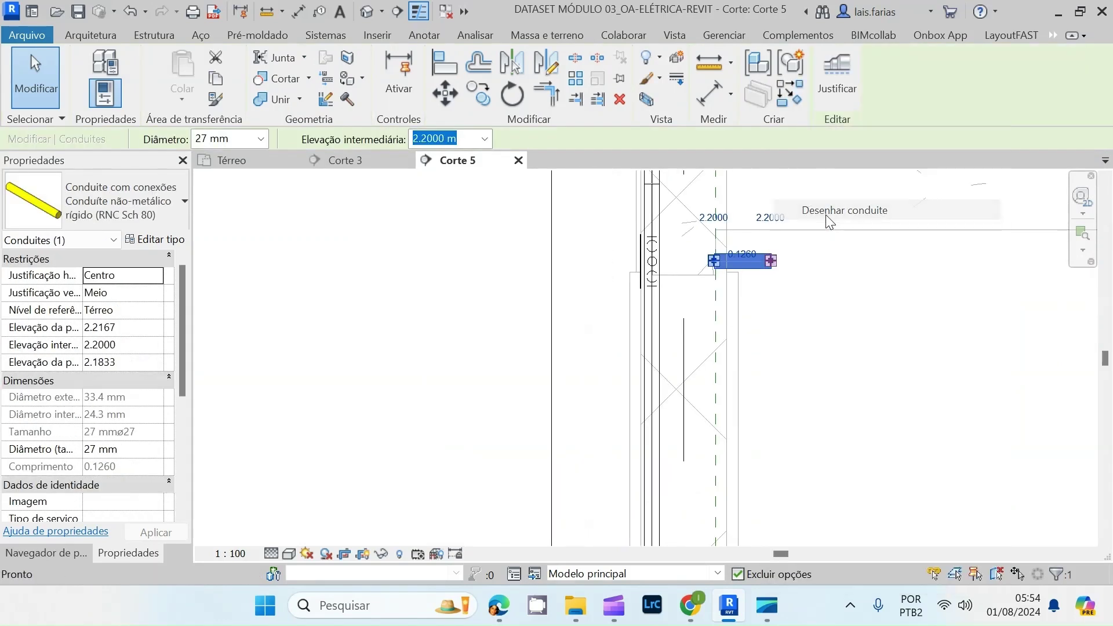
pyautogui.click(880, 261)
pyautogui.scroll(-2, 872, 252)
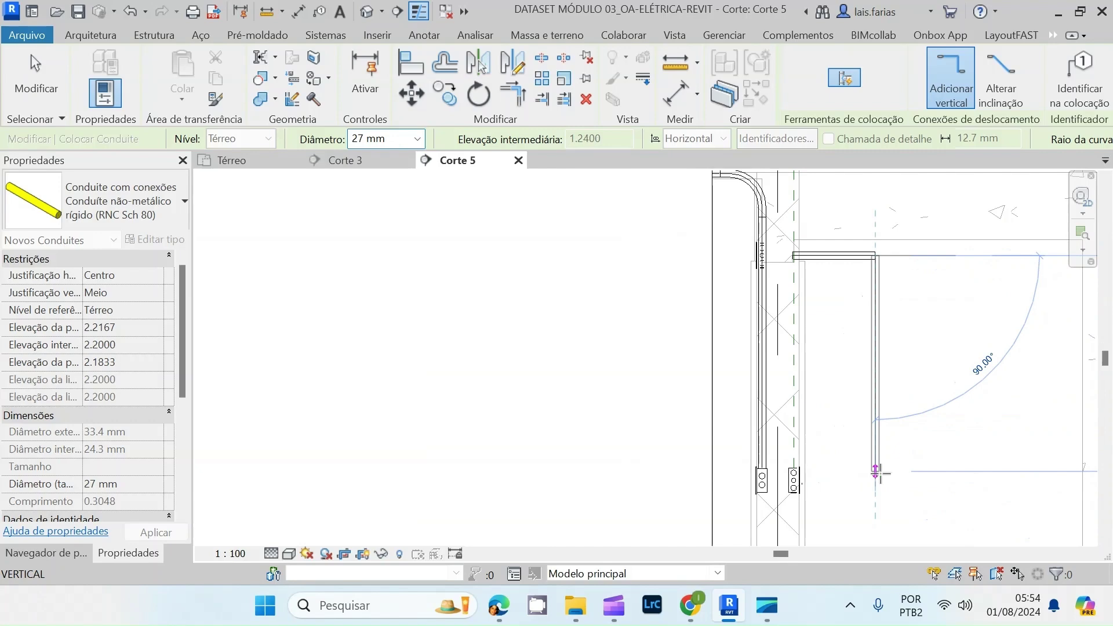
pyautogui.click(877, 472)
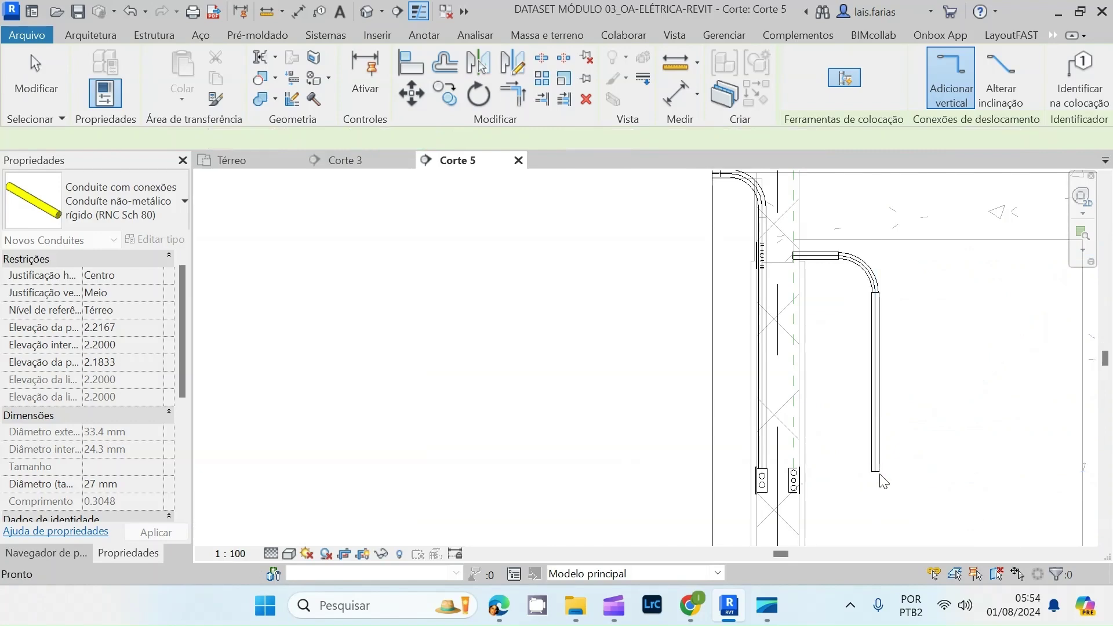
pyautogui.press('Escape')
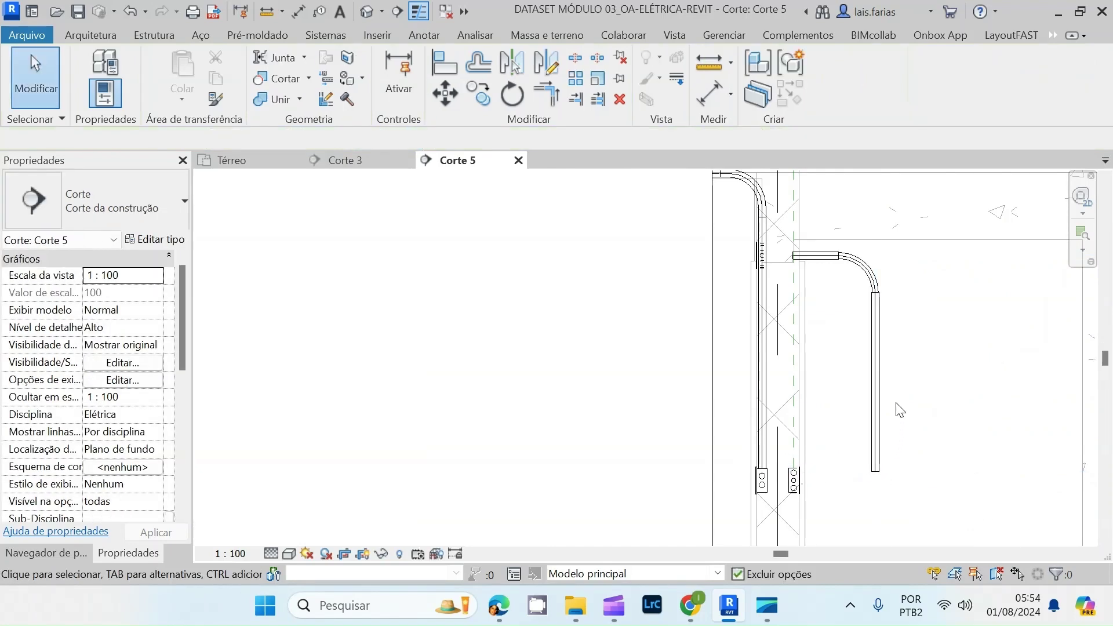
# - Change the conduit bend's type to Cotovelo do conduíte - Extremidade rosqueada - PVC, Padrão
pyautogui.click(868, 296)
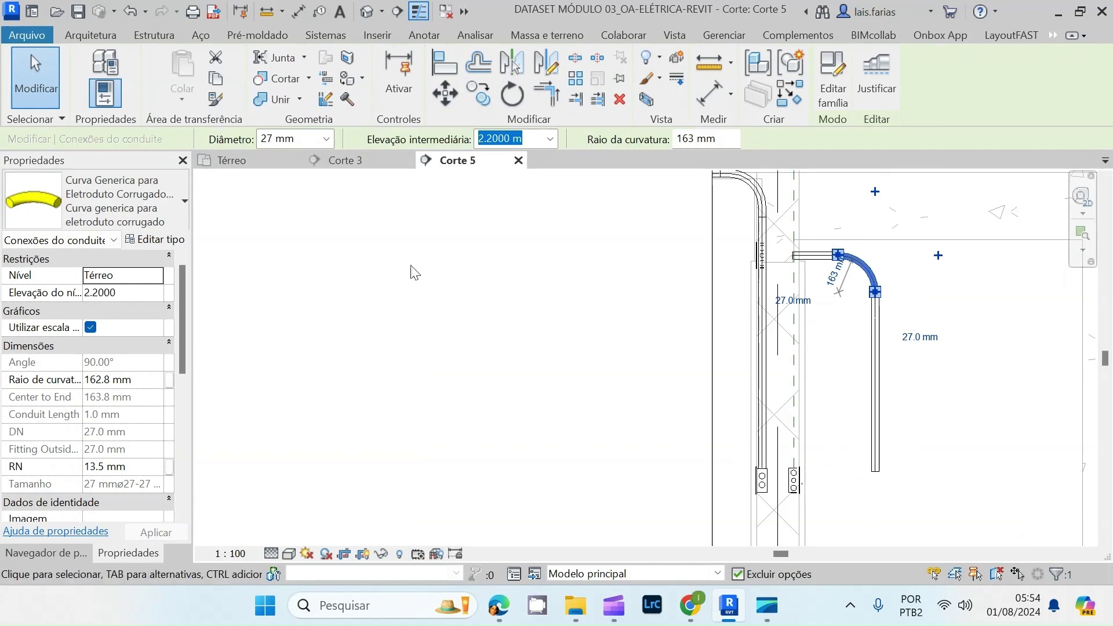
pyautogui.click(128, 184)
pyautogui.scroll(1, 130, 318)
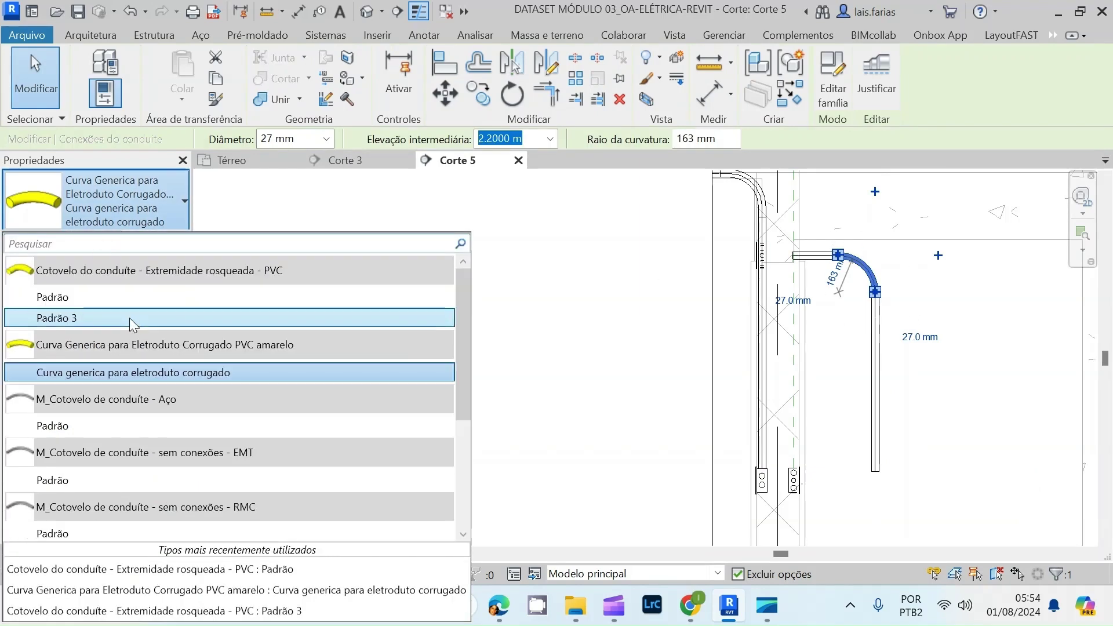
pyautogui.click(52, 297)
pyautogui.click(865, 280)
pyautogui.scroll(3, 843, 255)
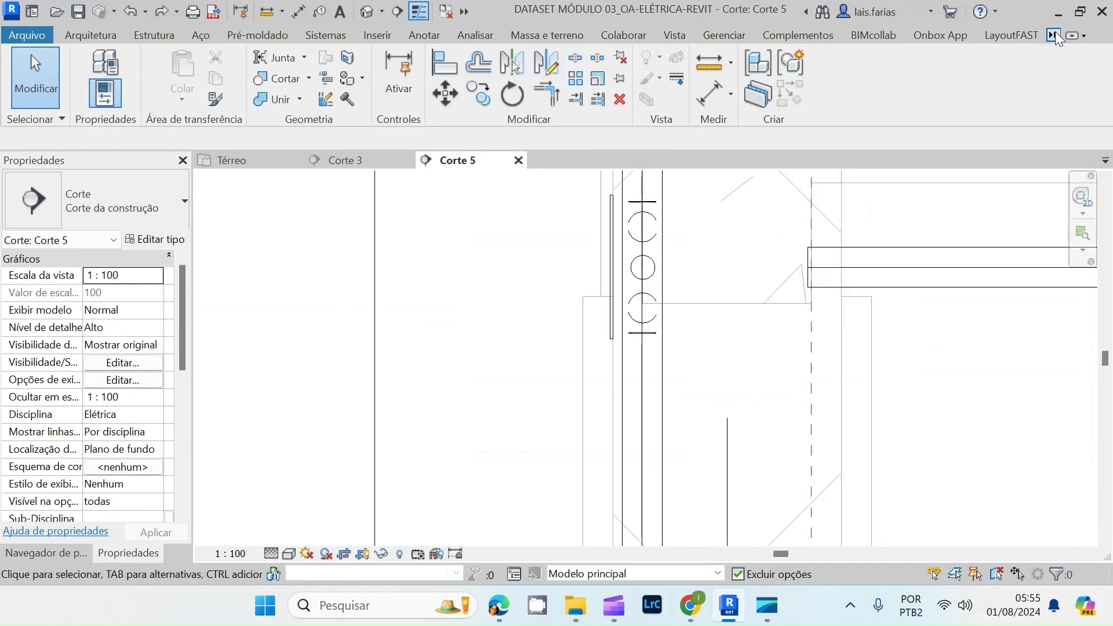
pyautogui.click(1054, 35)
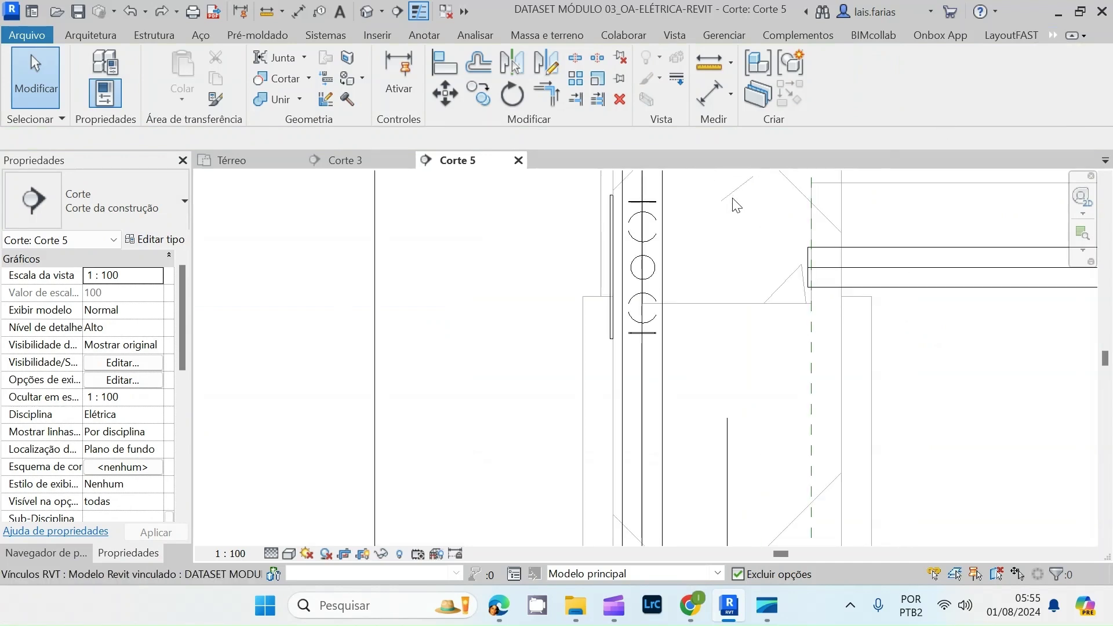
# - Align the free end of the short horizontal 27 mm conduit with the vertical edge line beside the buzzer box
pyautogui.click(446, 65)
pyautogui.scroll(3, 619, 200)
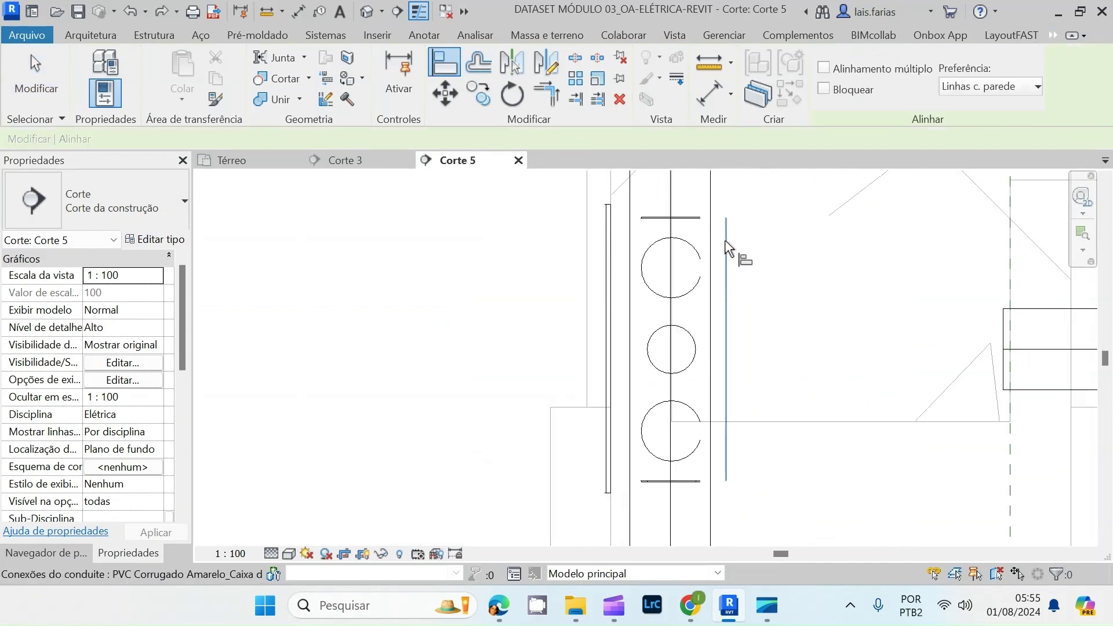
pyautogui.click(1014, 341)
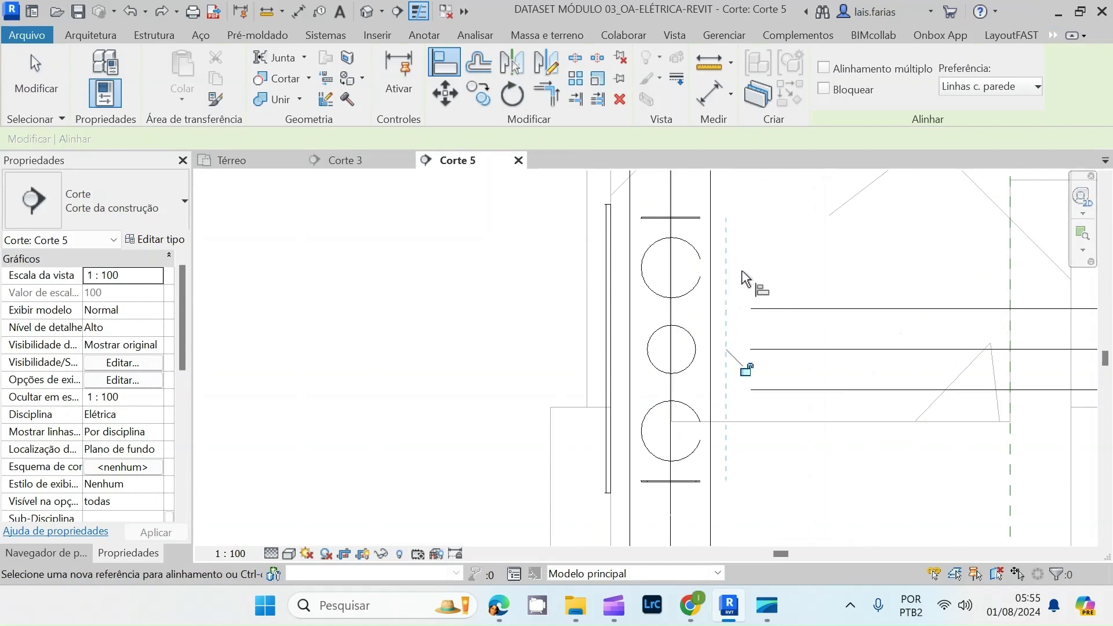
pyautogui.scroll(-3, 751, 302)
pyautogui.press('Escape')
# - Try to align the vertical 27 mm conduit with the dashed reference plane running through the push button box
pyautogui.click(829, 313)
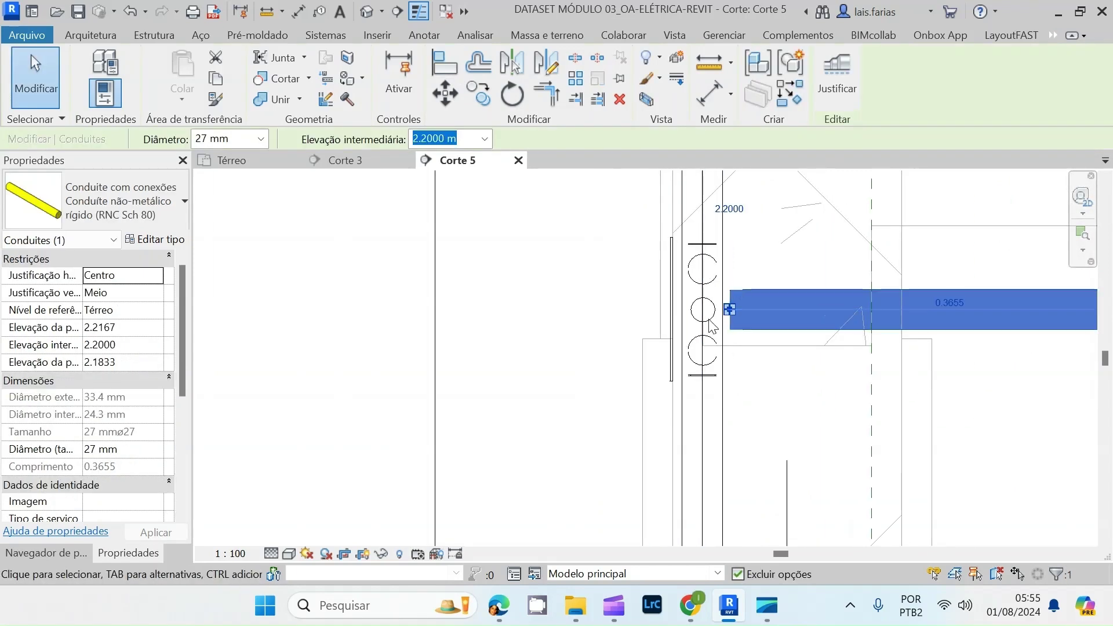
pyautogui.scroll(-3, 382, 193)
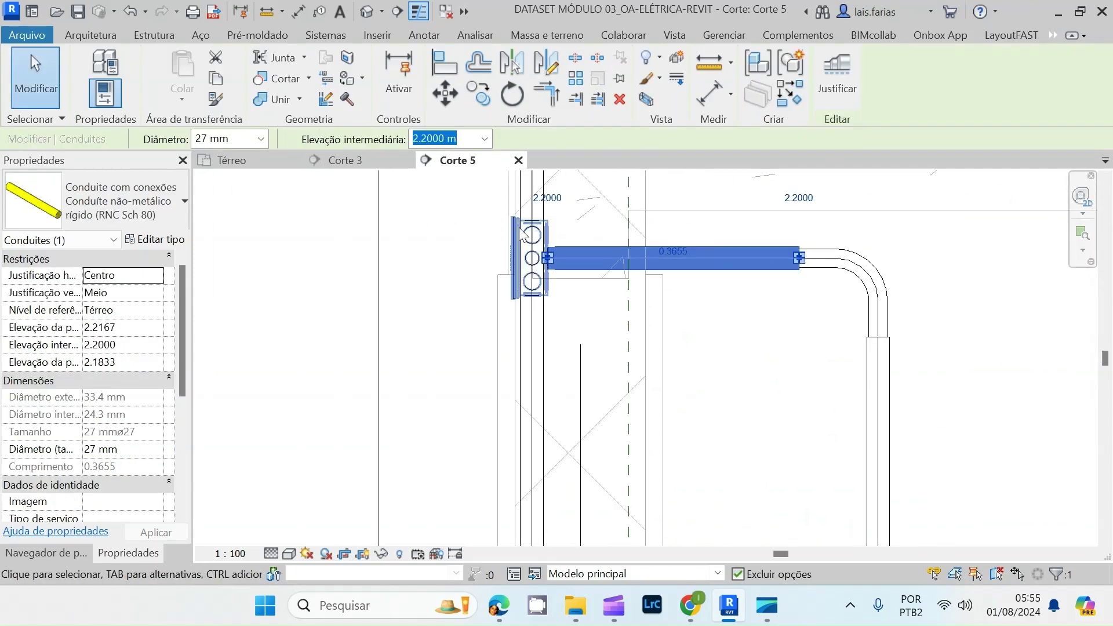
pyautogui.scroll(-2, 496, 215)
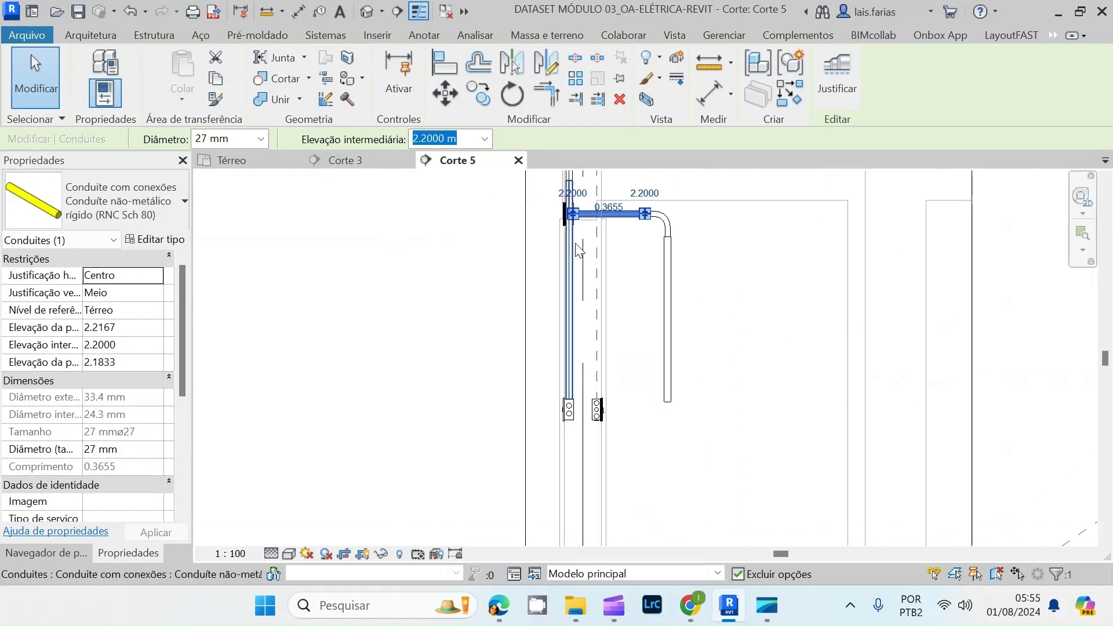
pyautogui.scroll(2, 578, 423)
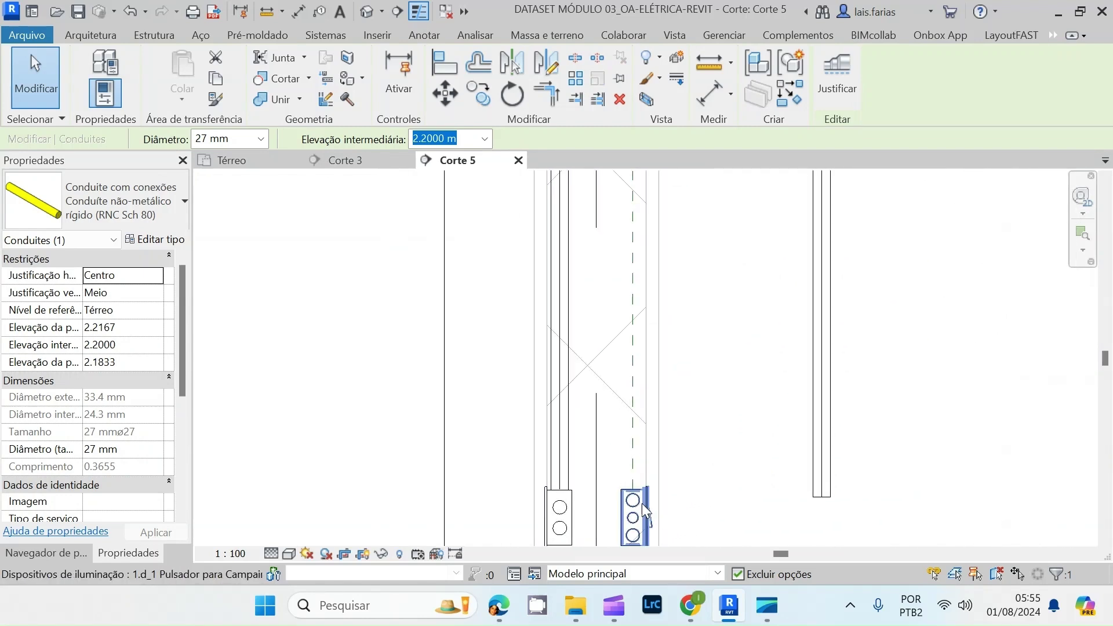
pyautogui.scroll(-2, 743, 481)
pyautogui.click(745, 480)
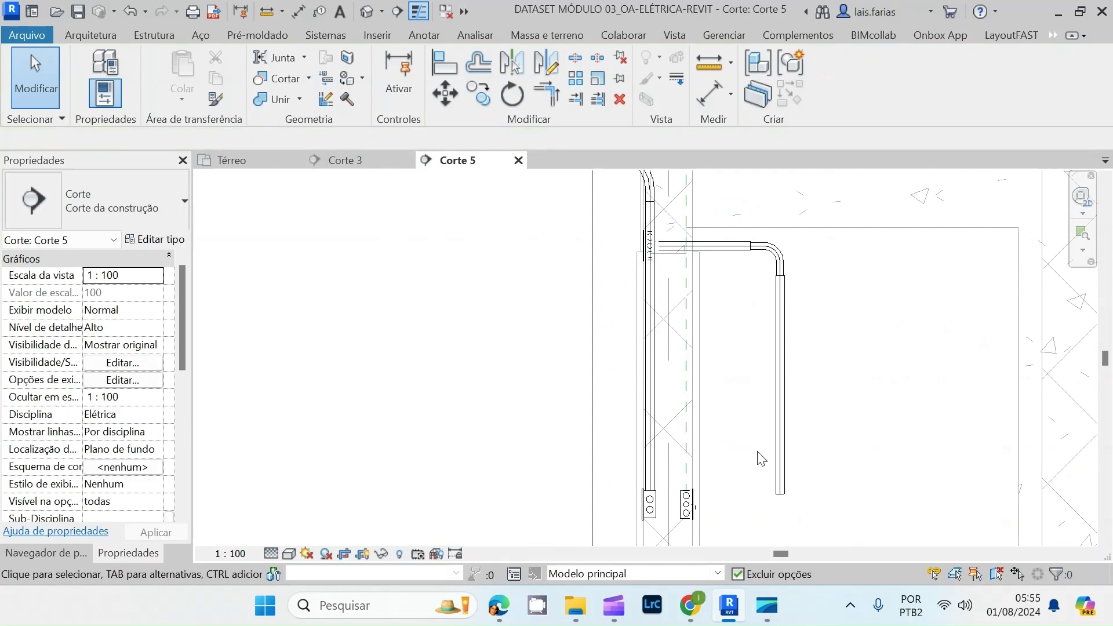
pyautogui.click(456, 65)
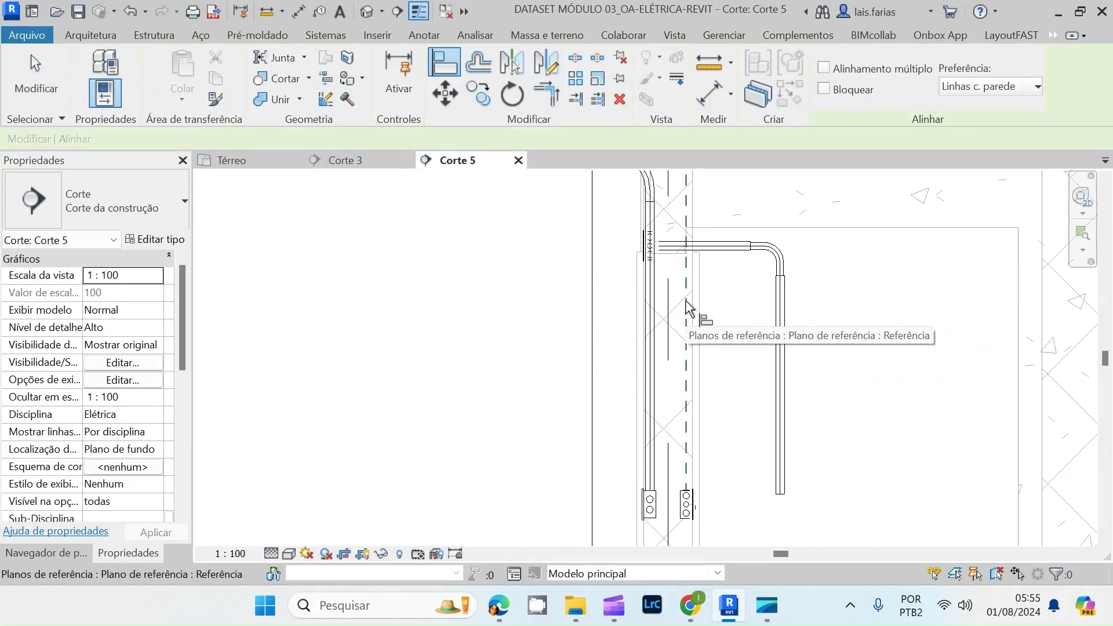
pyautogui.click(780, 325)
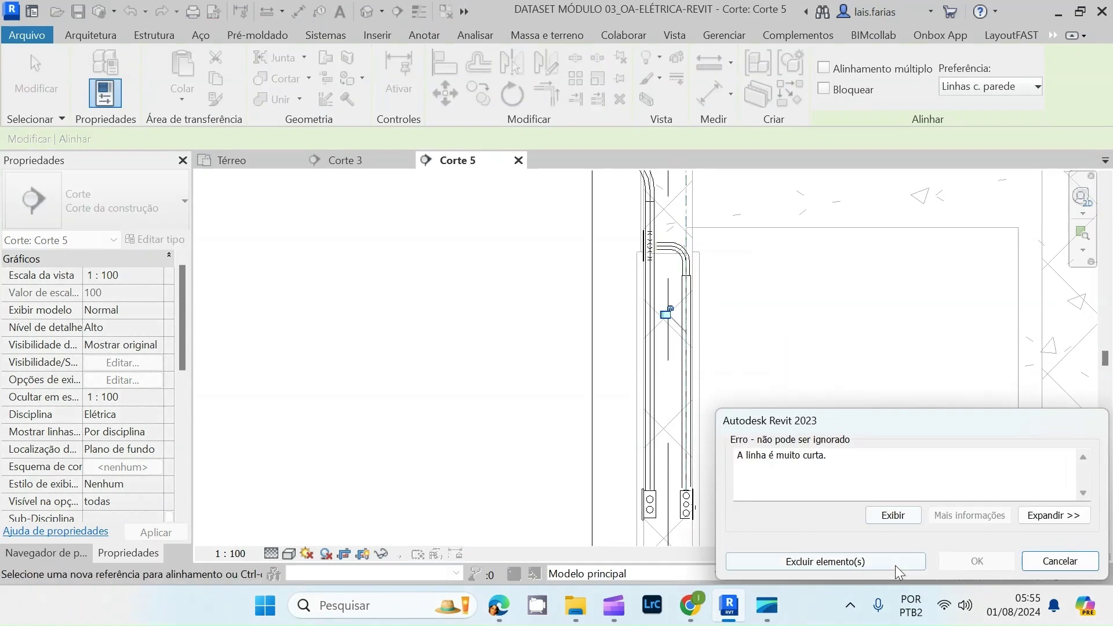
pyautogui.click(1059, 561)
pyautogui.press('Escape')
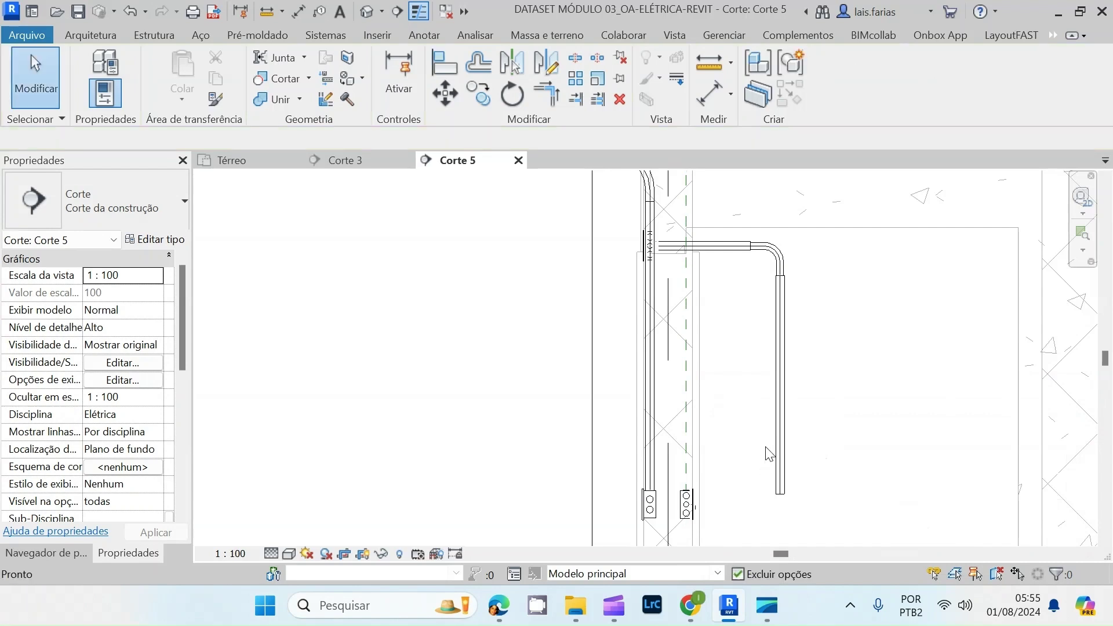
# - Align the vertical conduit's centreline with the wall face line just outside the push button box
pyautogui.scroll(1, 704, 446)
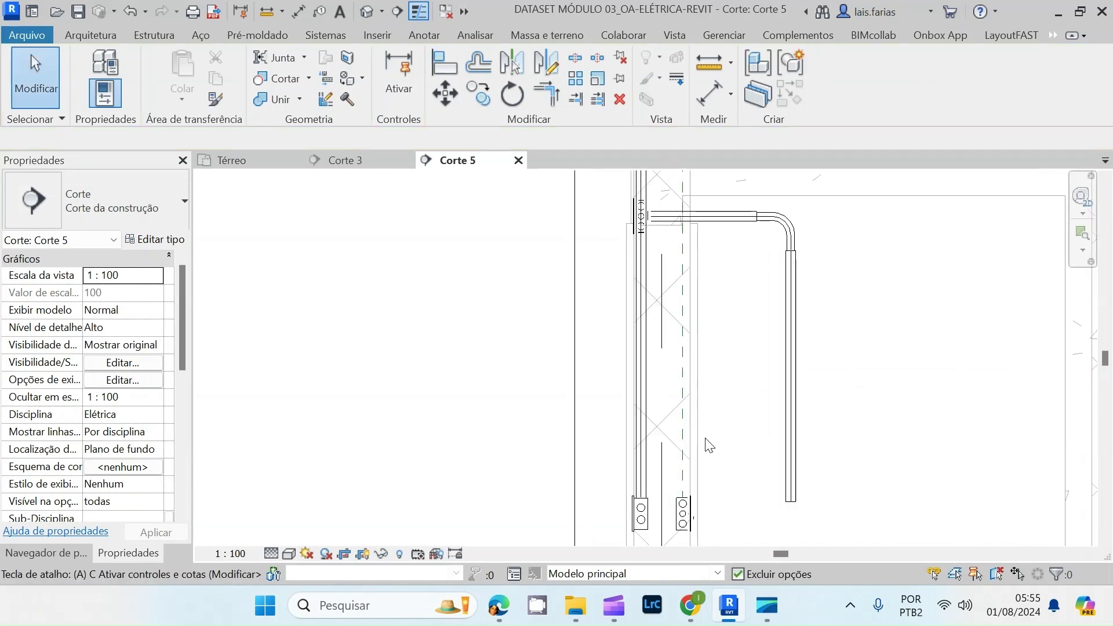
pyautogui.press('a')
pyautogui.press('l')
pyautogui.click(700, 426)
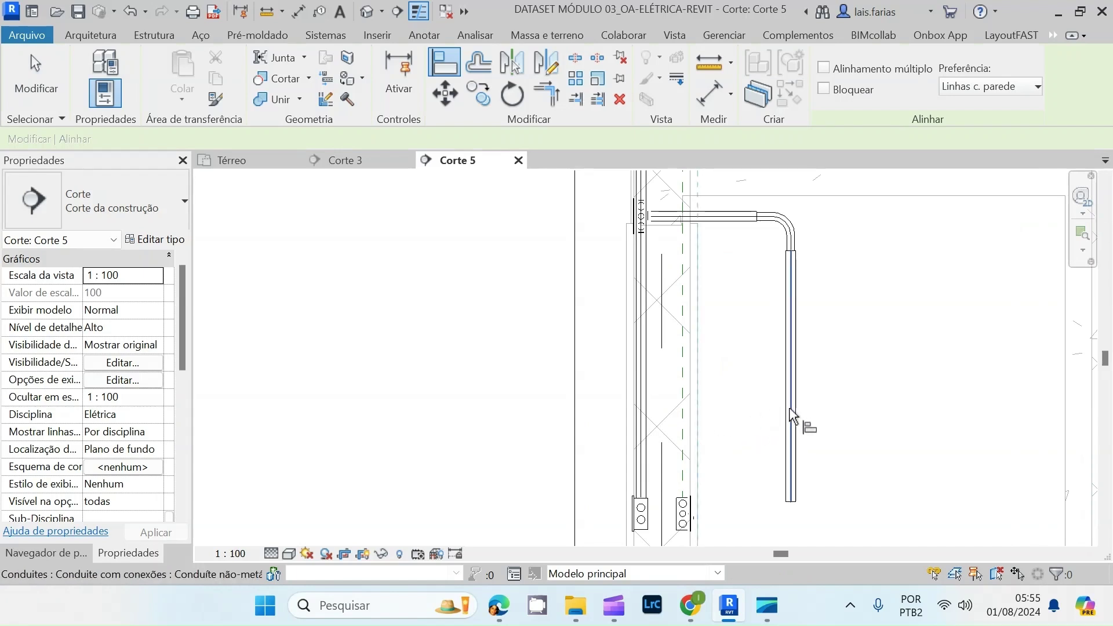
pyautogui.click(791, 414)
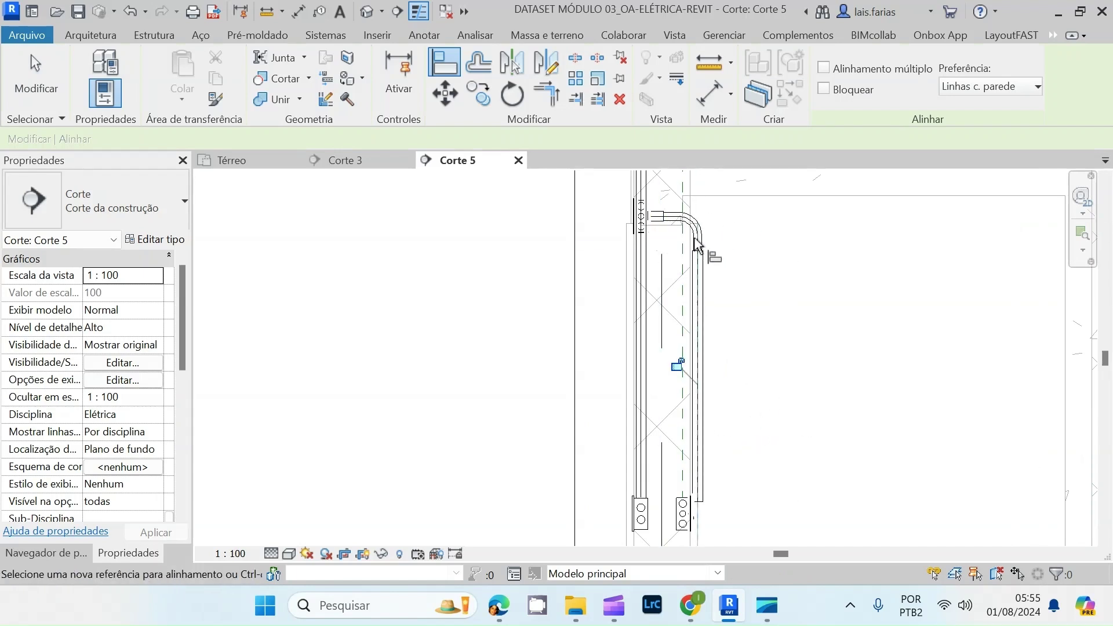
pyautogui.press('Escape')
pyautogui.press('Escape')
# - Delete the short horizontal conduit segment between the buzzer box and the bend
pyautogui.click(698, 362)
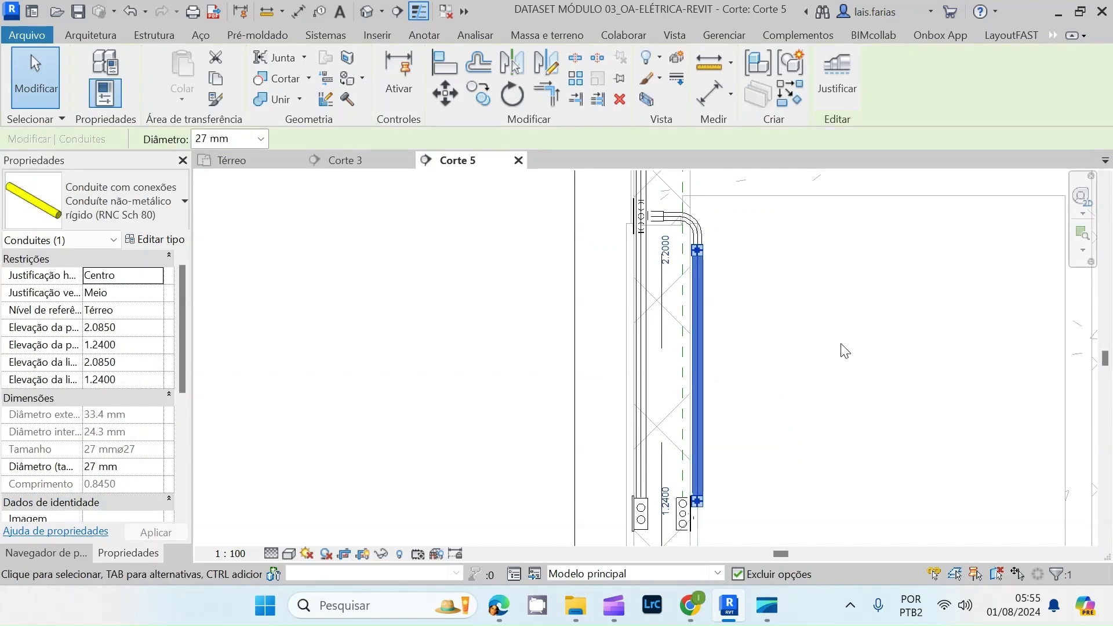
pyautogui.scroll(4, 683, 186)
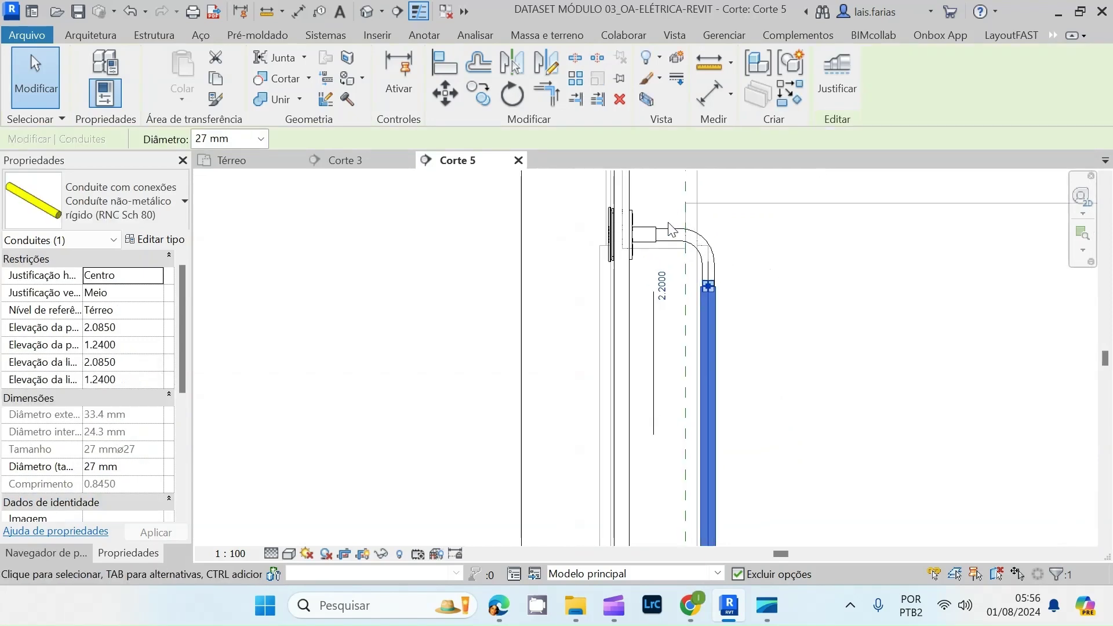
pyautogui.press('Escape')
pyautogui.click(646, 242)
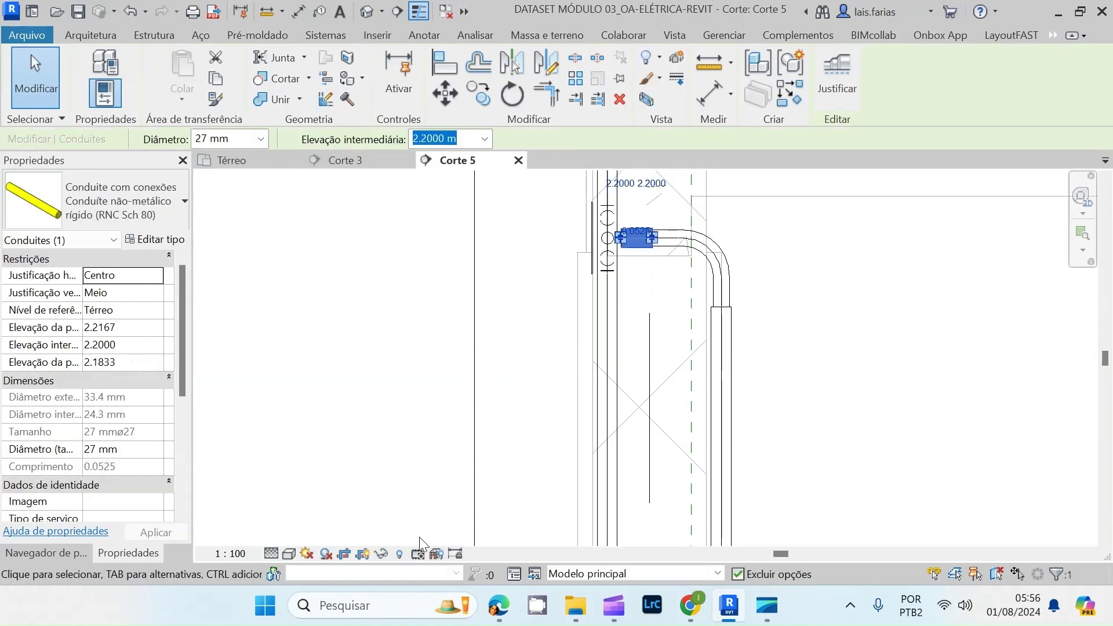
pyautogui.press('Delete')
pyautogui.scroll(-3, 630, 232)
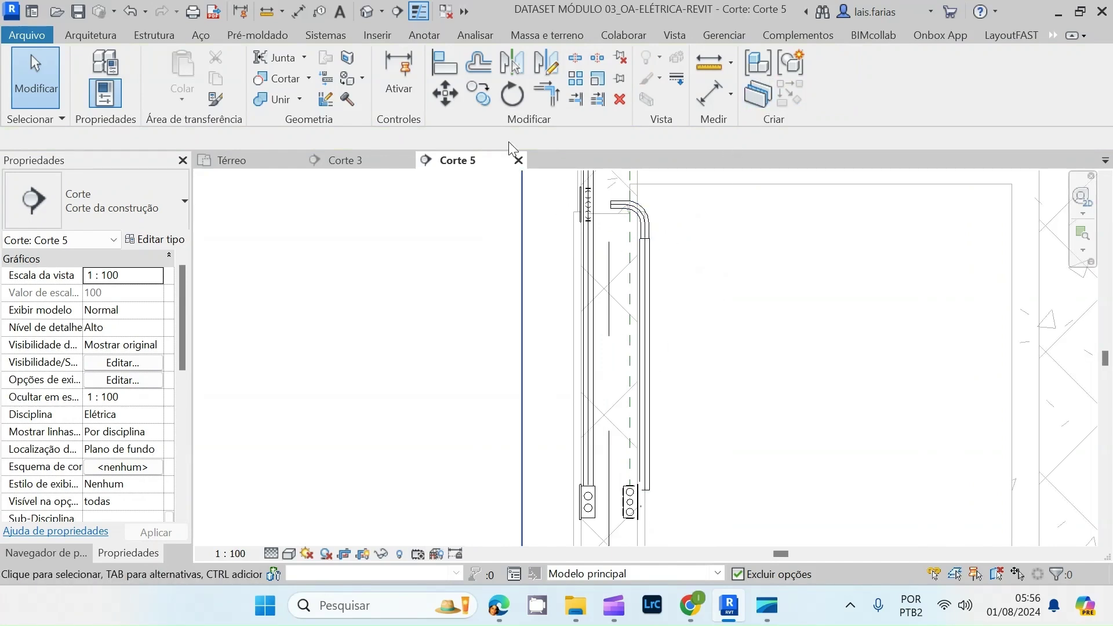
# - Align the vertical conduit with the reference plane through the push button, bringing its bend up to the buzzer box
pyautogui.click(1054, 36)
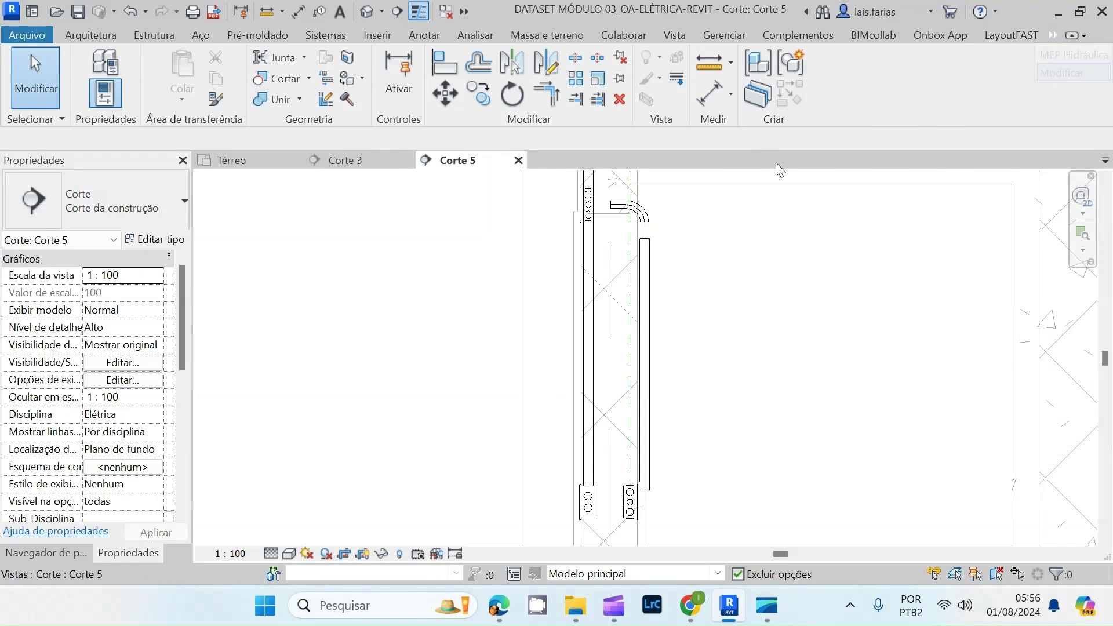
pyautogui.click(446, 64)
pyautogui.click(630, 287)
pyautogui.click(649, 305)
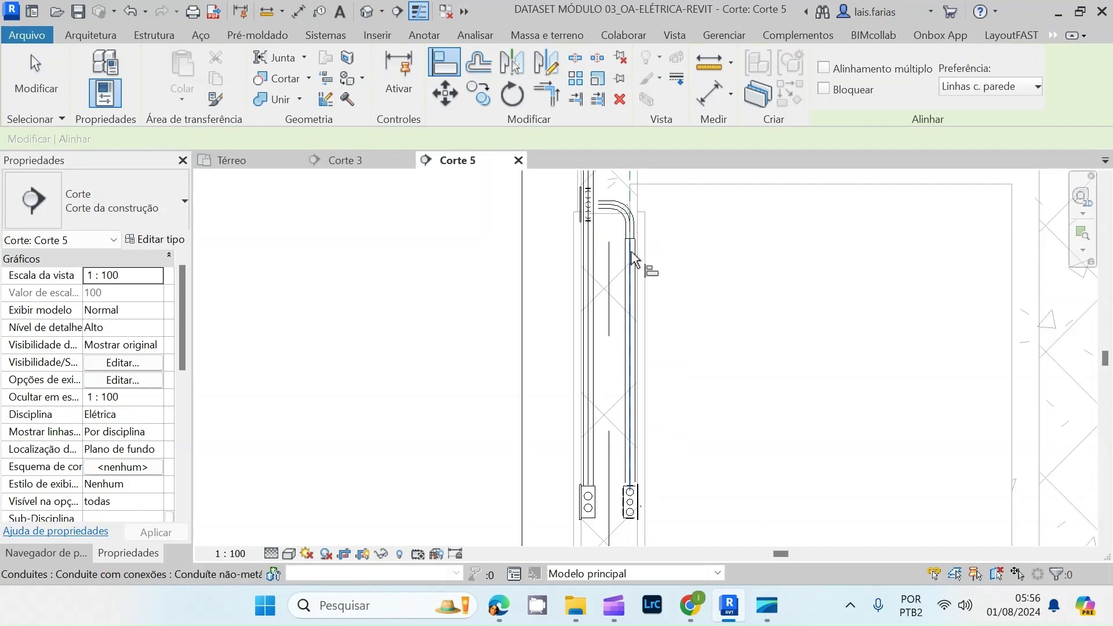
pyautogui.press('Escape')
pyautogui.scroll(5, 603, 203)
pyautogui.click(606, 215)
pyautogui.press('Escape')
# - Delete the vertical reference plane used to align the push button's conduit
pyautogui.scroll(-6, 615, 232)
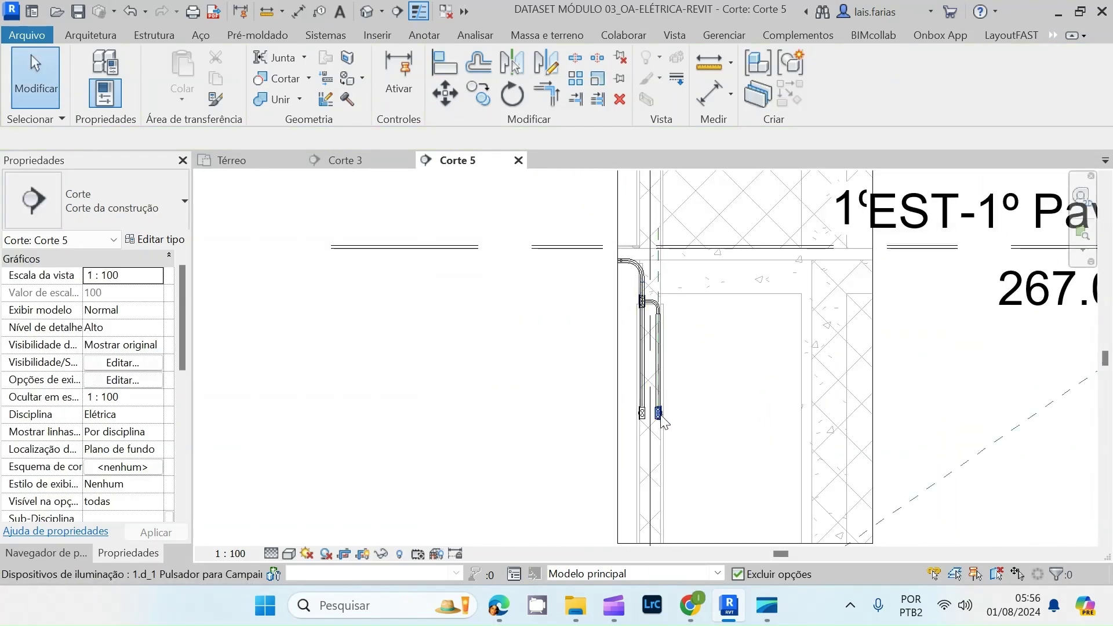
pyautogui.scroll(4, 667, 426)
pyautogui.scroll(-6, 728, 440)
pyautogui.scroll(3, 692, 322)
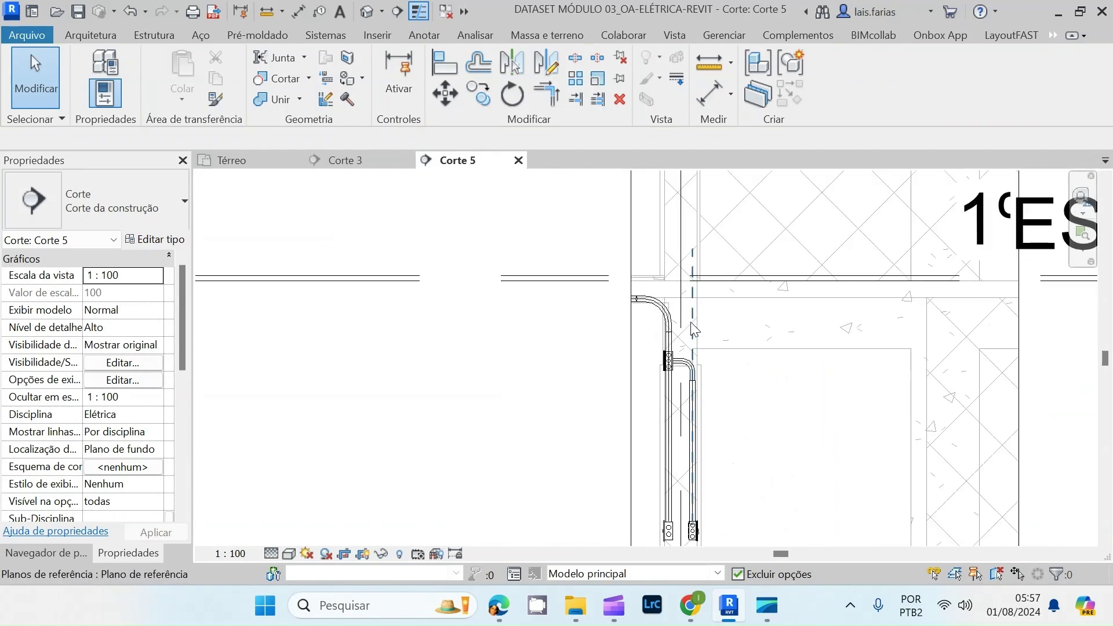
pyautogui.click(693, 329)
pyautogui.press('Escape')
pyautogui.scroll(-3, 690, 438)
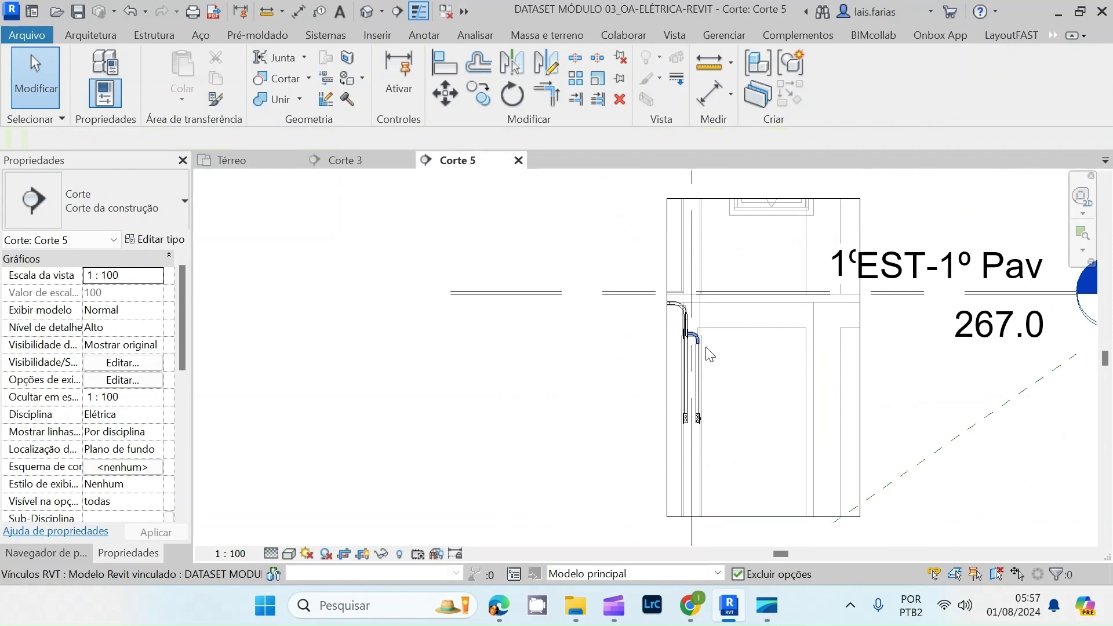
pyautogui.scroll(2, 698, 368)
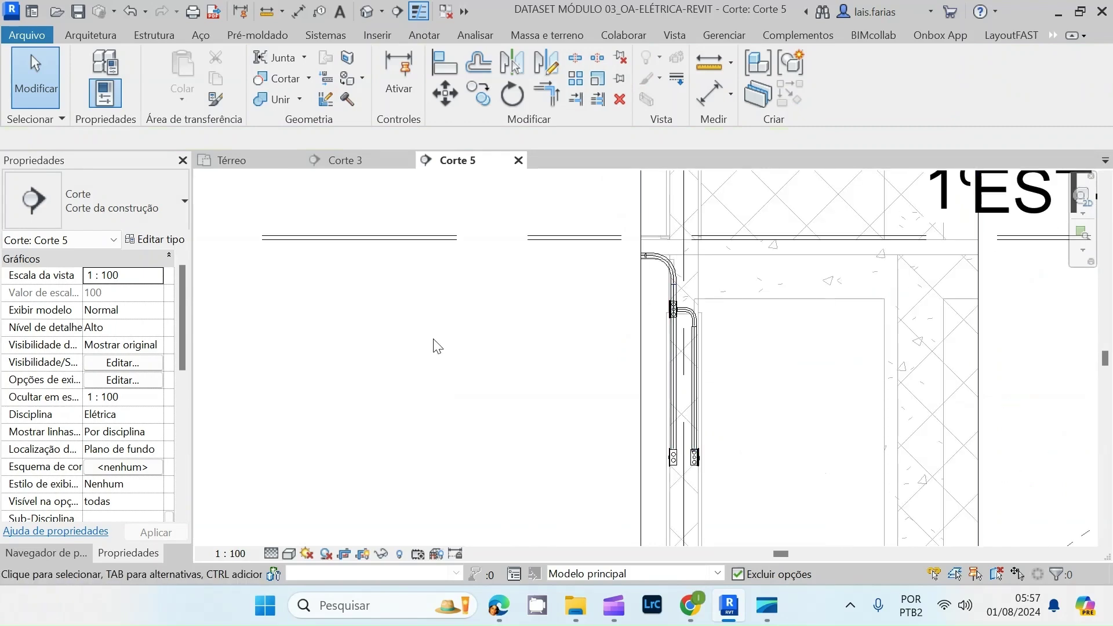
# - Return to the Térreo floor plan and delete the Corte 5 section mark across the doorbell
pyautogui.click(240, 164)
pyautogui.scroll(4, 650, 458)
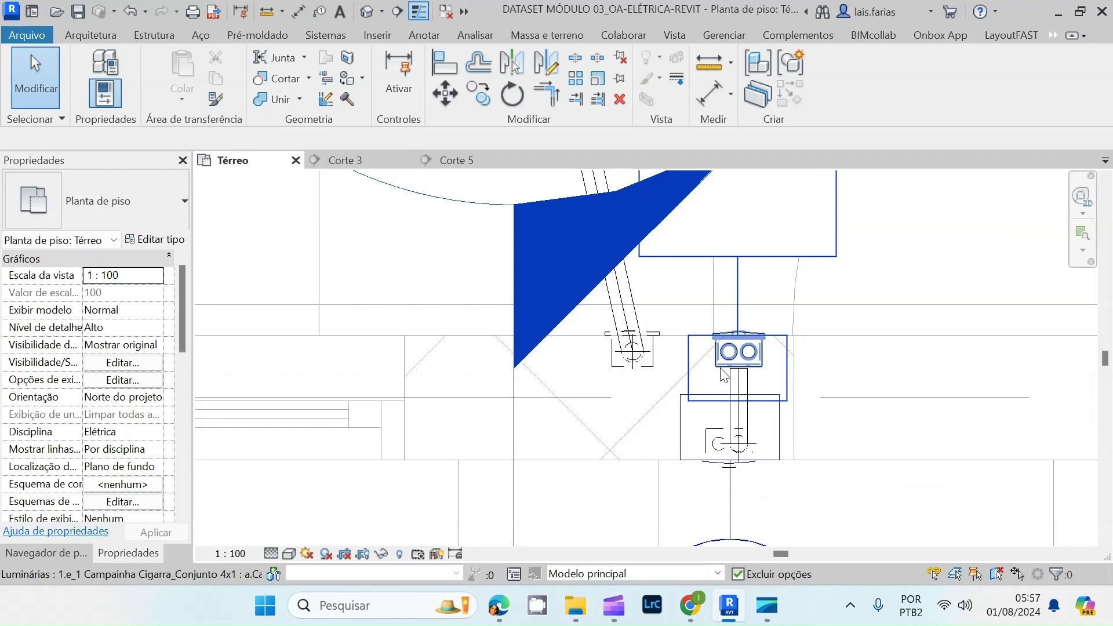
pyautogui.scroll(-4, 706, 358)
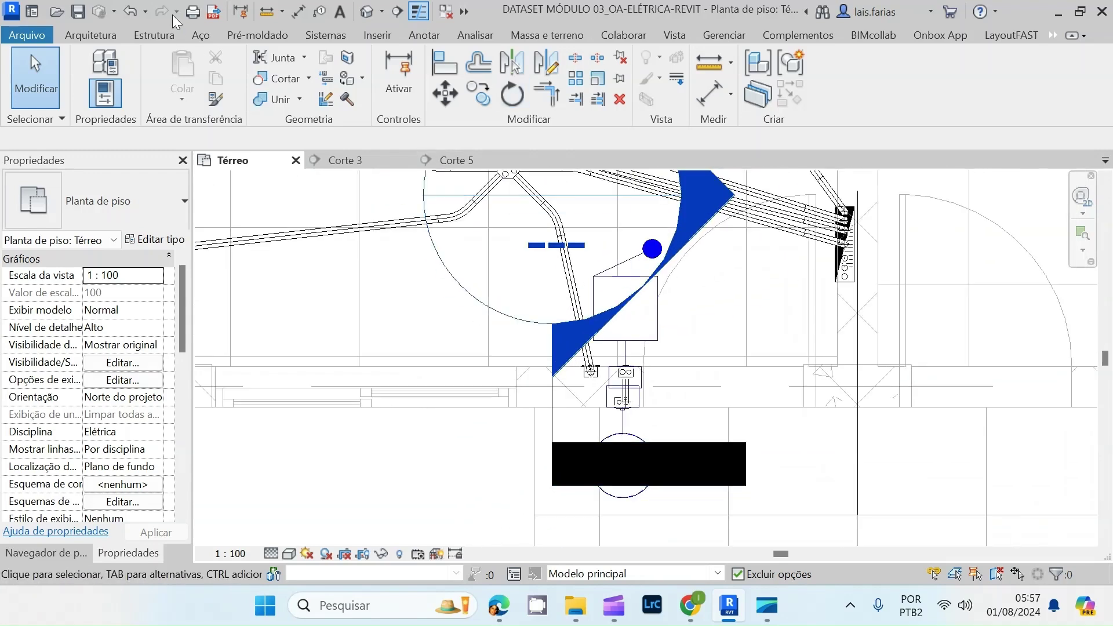
pyautogui.click(558, 416)
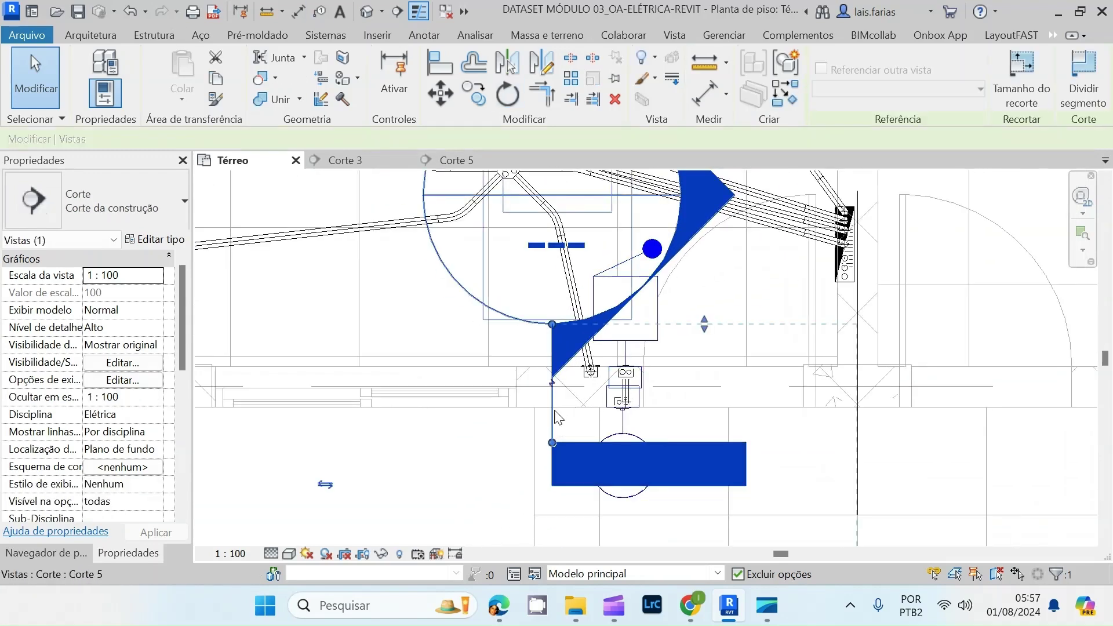
pyautogui.press('Delete')
pyautogui.click(624, 354)
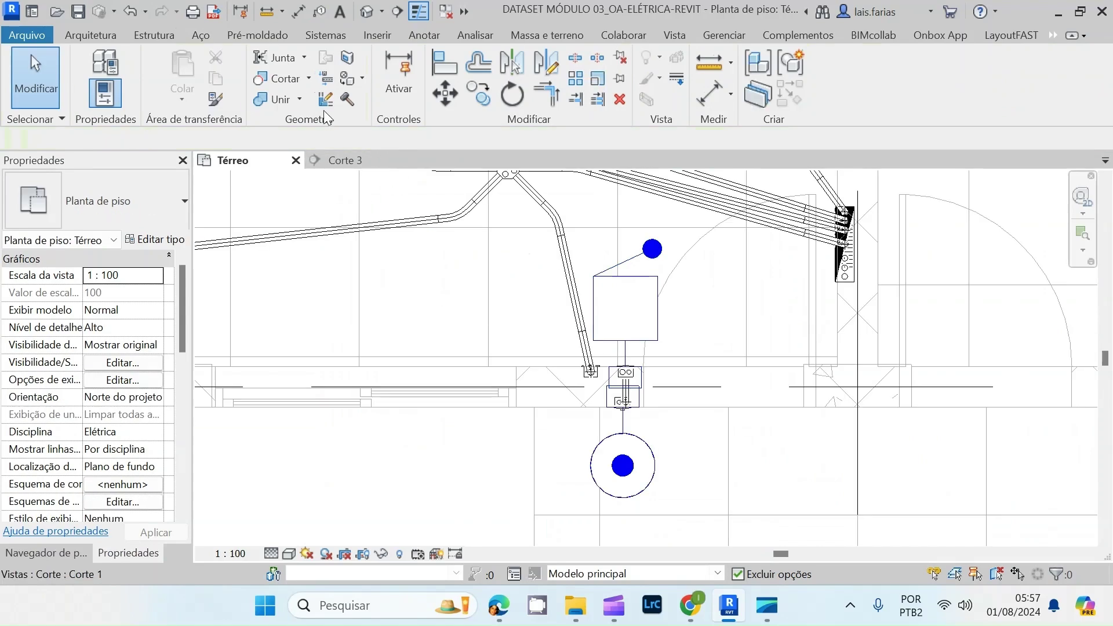
# - Draw a new section lengthwise along the wall, passing through the switch and buzzer boxes
pyautogui.click(396, 11)
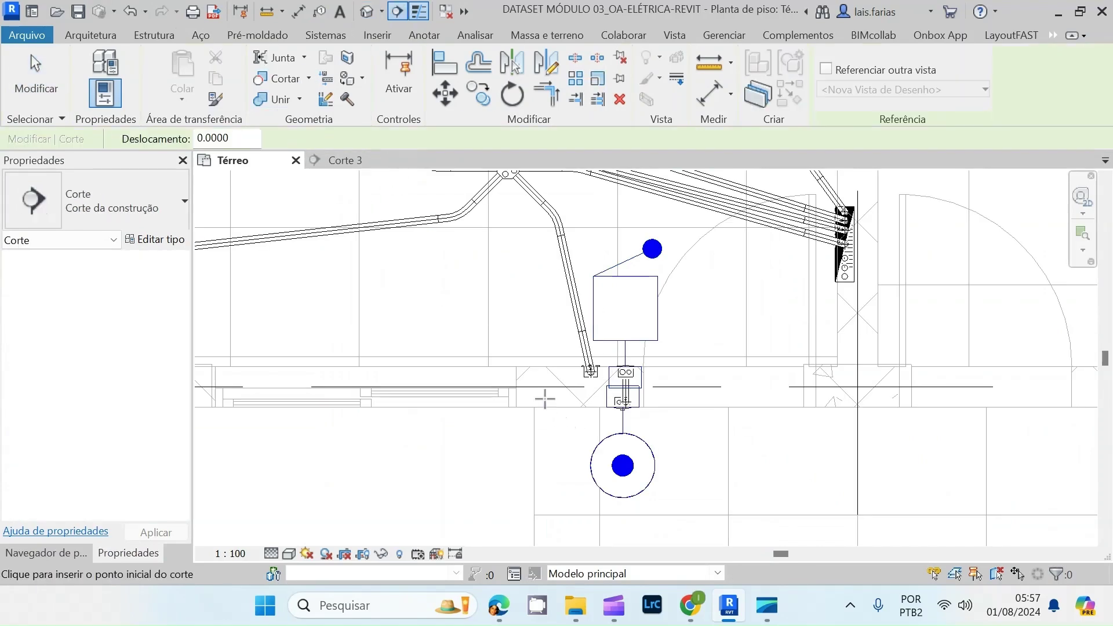
pyautogui.scroll(4, 545, 400)
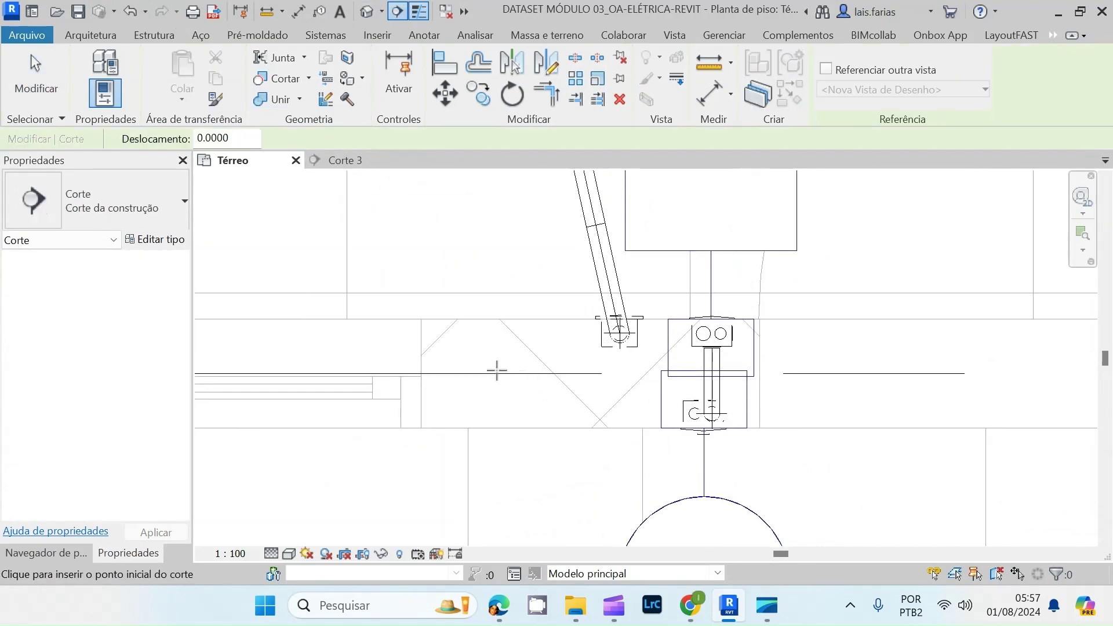
pyautogui.click(497, 369)
pyautogui.click(853, 371)
pyautogui.scroll(-2, 784, 416)
pyautogui.scroll(-5, 758, 410)
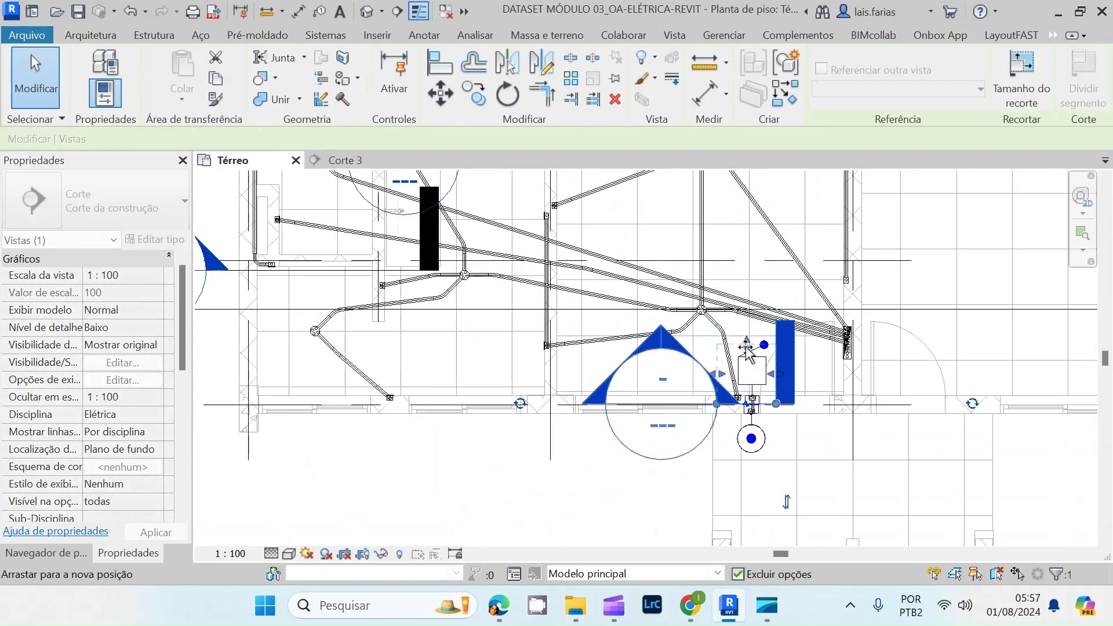
pyautogui.press('Escape')
# - Open the new section view and set its detail level to Alto
pyautogui.doubleClick(665, 347)
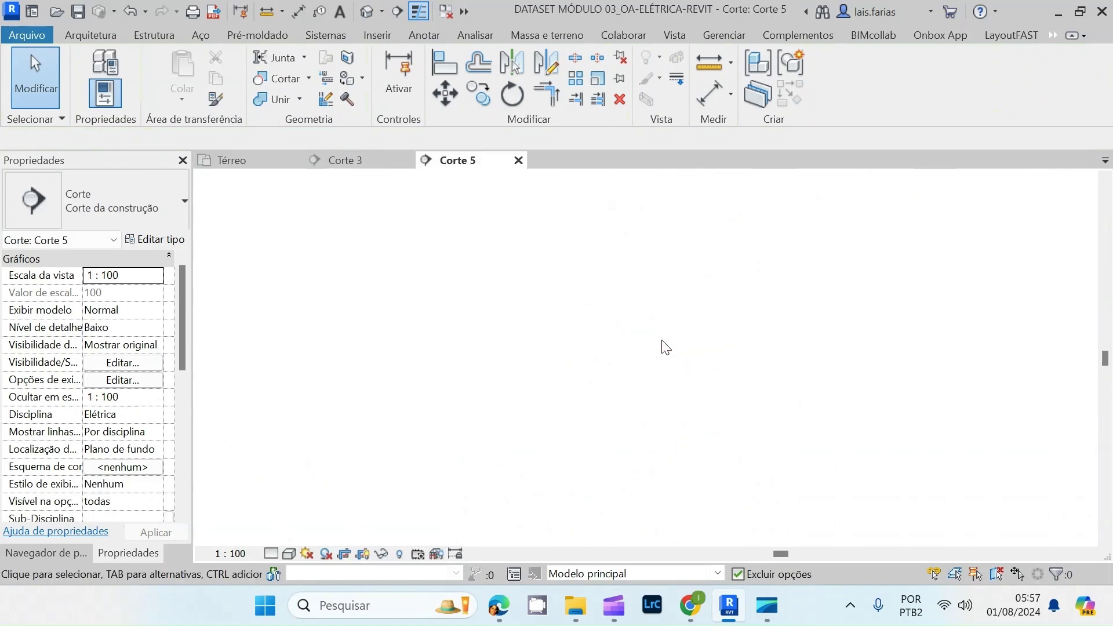
pyautogui.click(271, 553)
pyautogui.click(293, 536)
pyautogui.scroll(3, 599, 390)
pyautogui.scroll(5, 627, 473)
pyautogui.scroll(-3, 561, 488)
pyautogui.scroll(2, 608, 489)
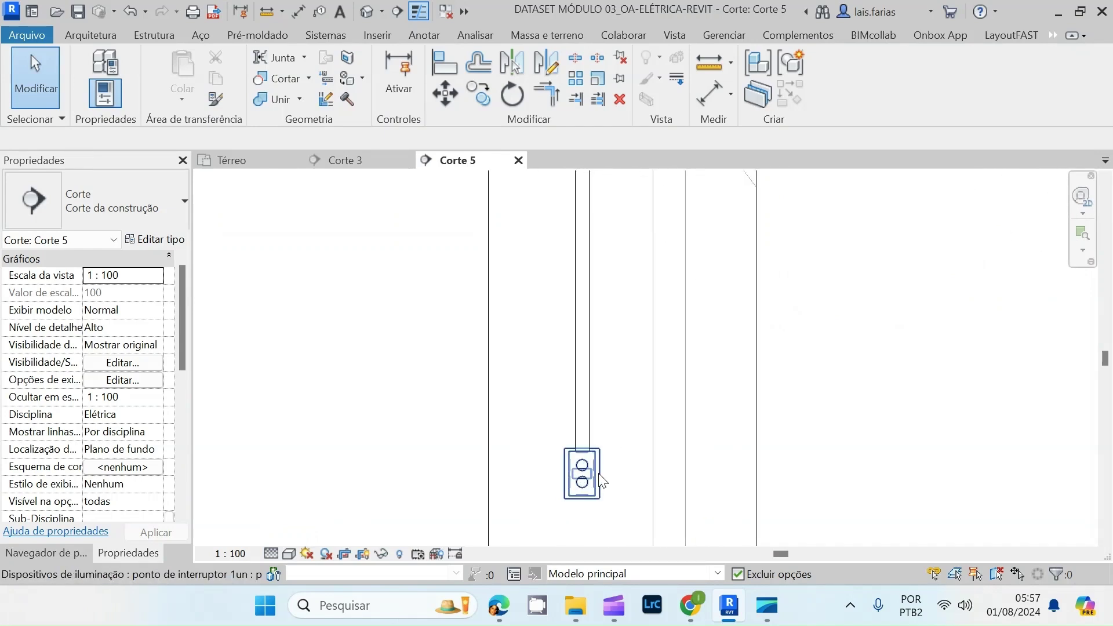
# - Draw a horizontal 27 mm conduit from the switch box's lower side connector towards the wall's edge
pyautogui.click(582, 470)
pyautogui.scroll(5, 609, 499)
pyautogui.scroll(3, 608, 497)
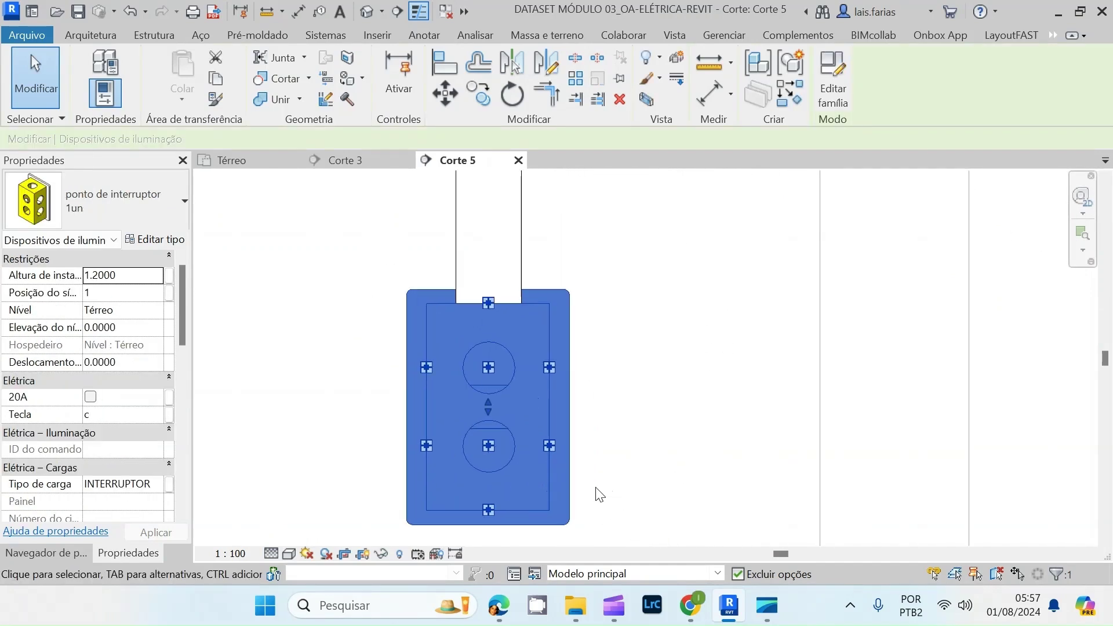
pyautogui.rightClick(550, 445)
pyautogui.click(636, 216)
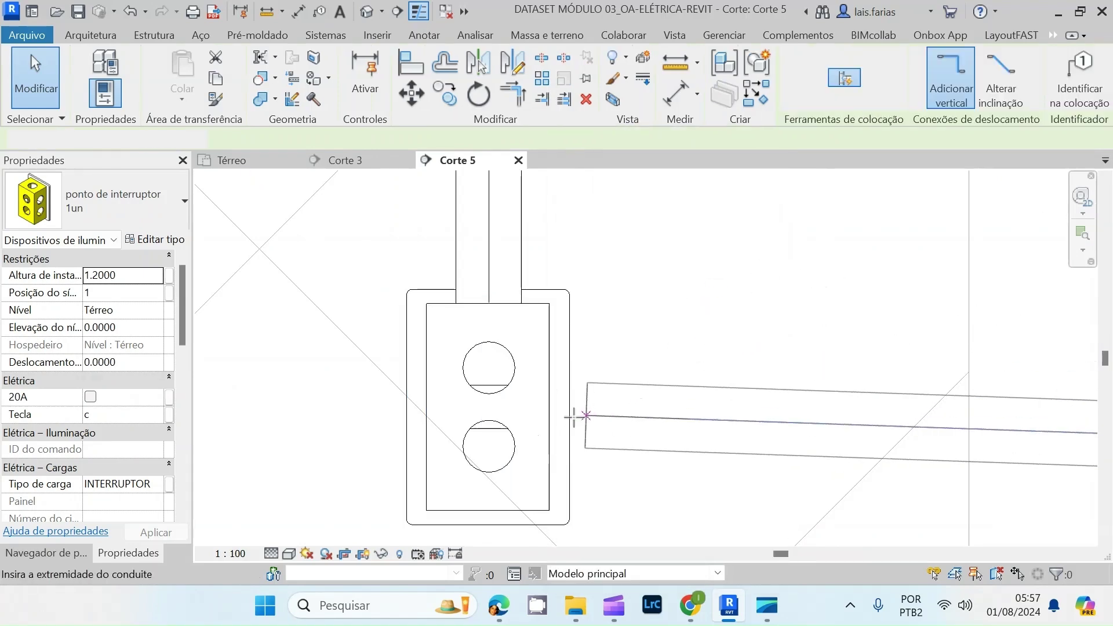
pyautogui.scroll(-5, 510, 447)
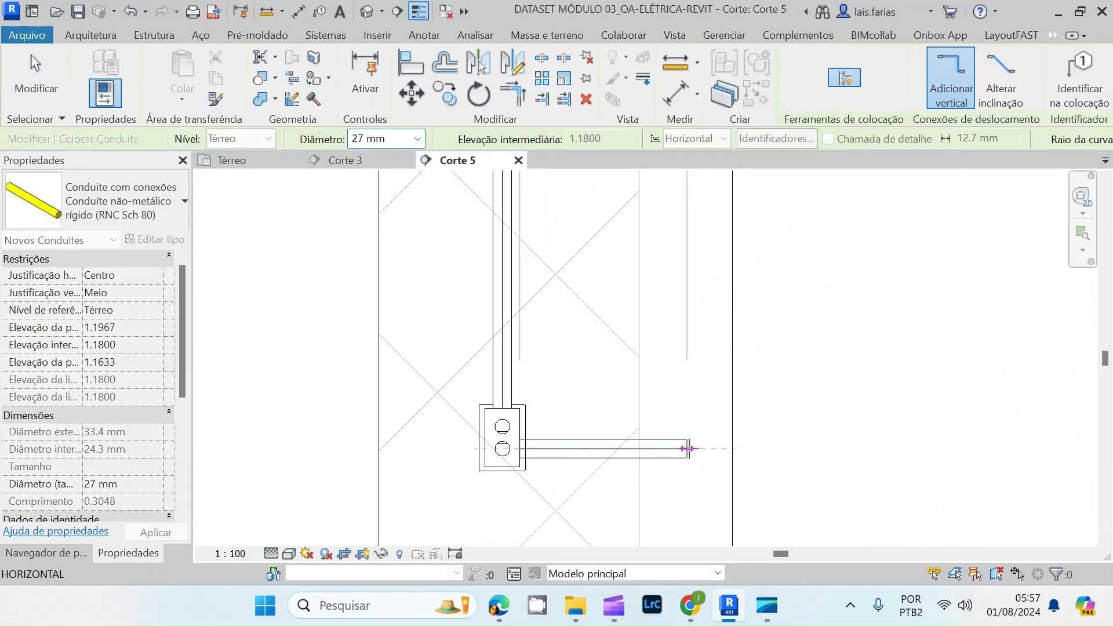
pyautogui.scroll(-2, 686, 448)
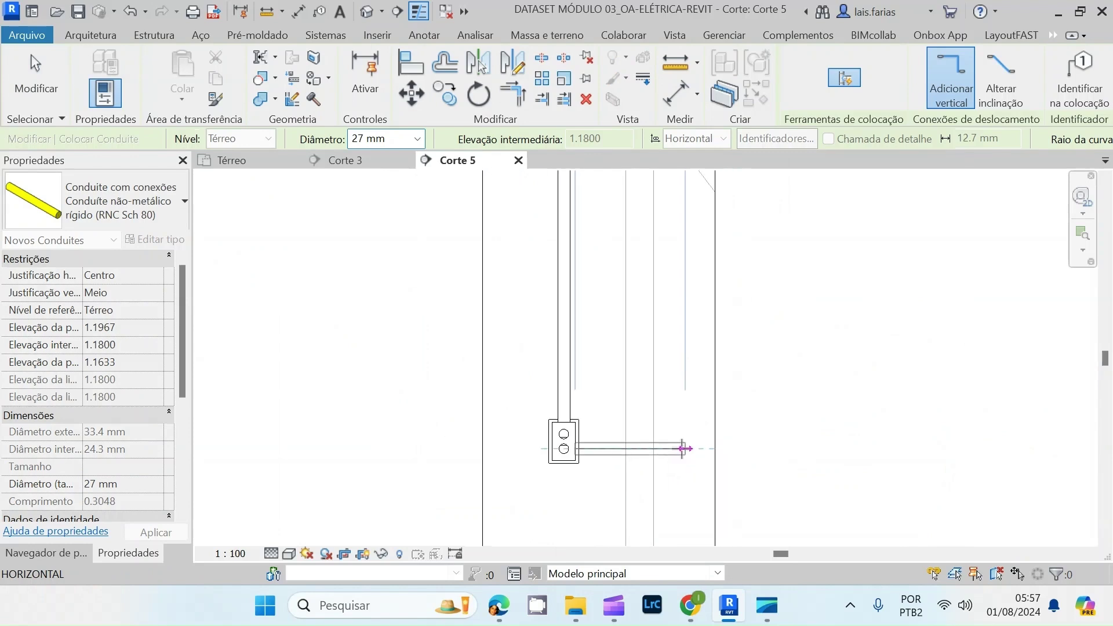
pyautogui.click(683, 448)
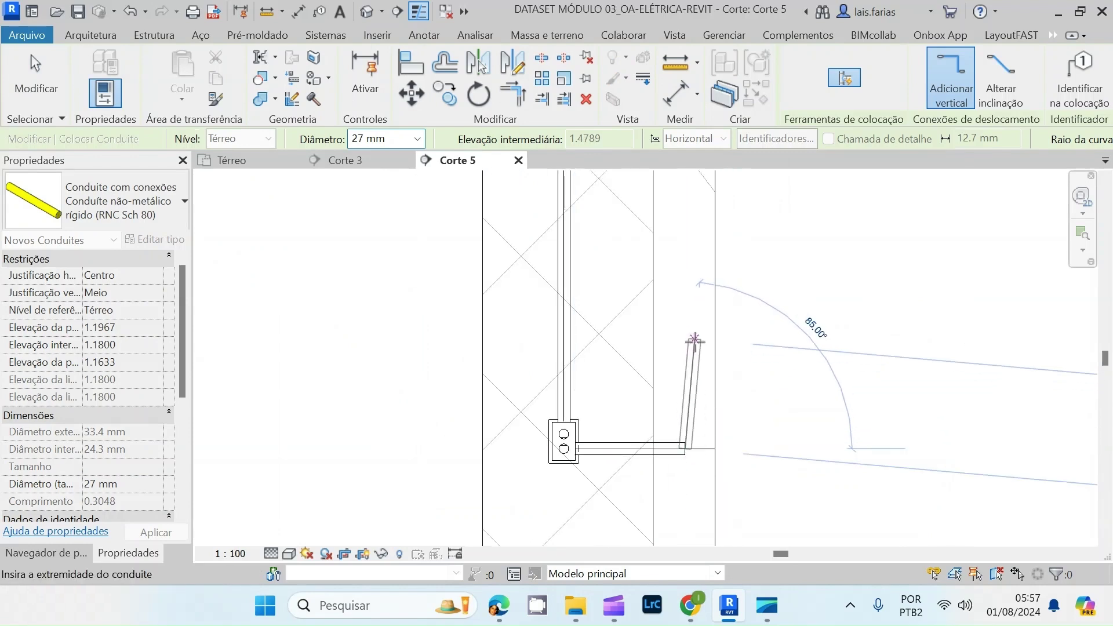
# - Continue the conduit vertically upward towards the buzzer box and finish the run
pyautogui.scroll(-2, 677, 417)
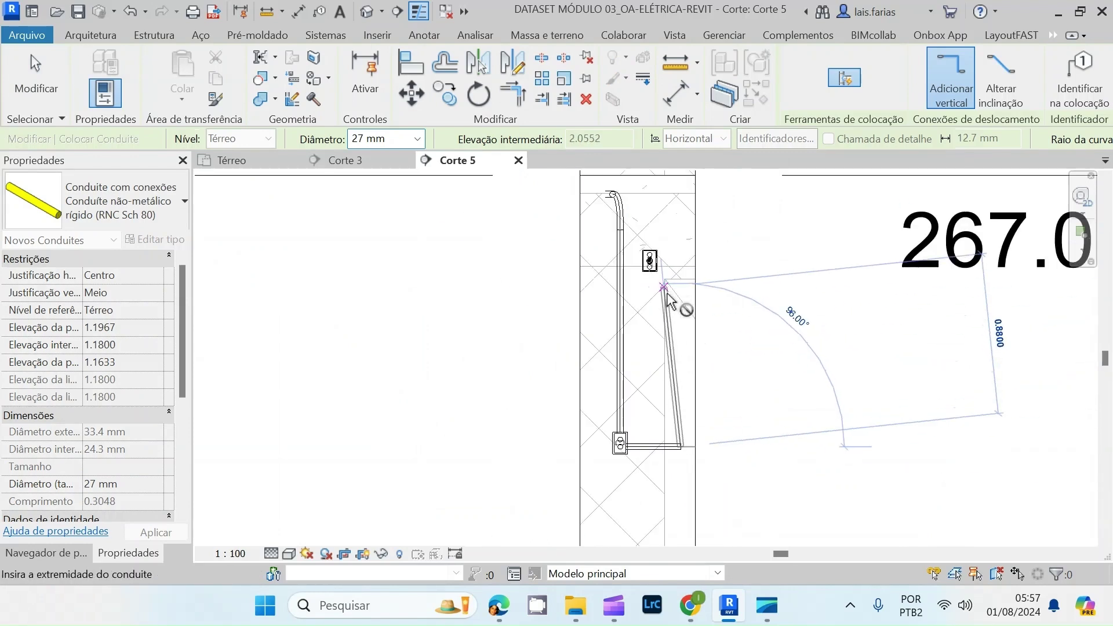
pyautogui.click(685, 335)
pyautogui.press('Escape')
pyautogui.press('Escape')
pyautogui.scroll(1, 681, 440)
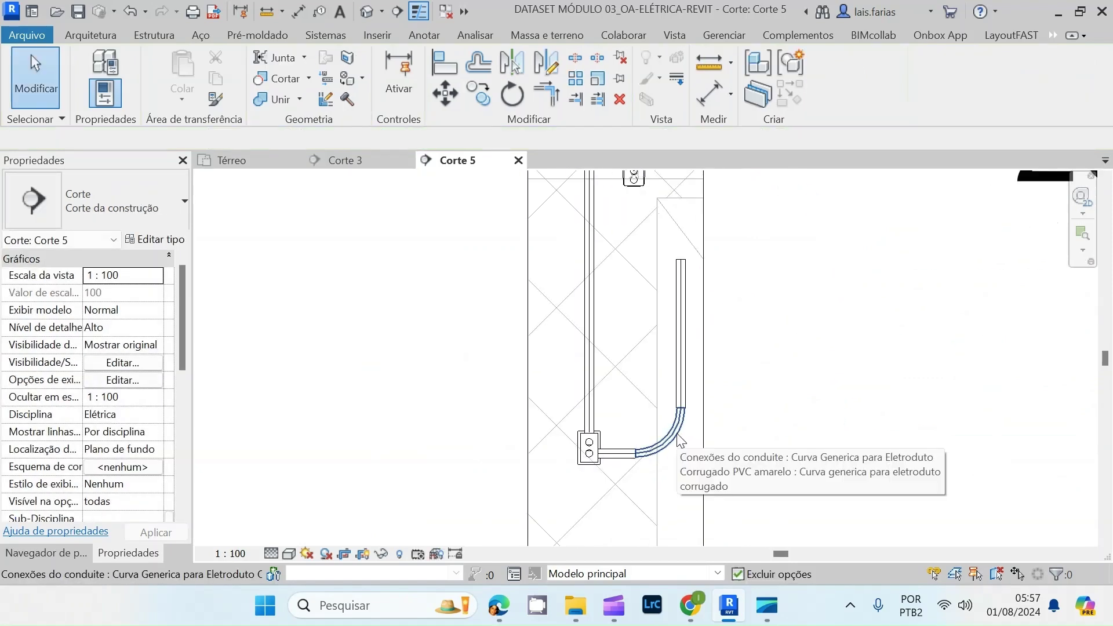
# - Change the conduit bend's type to Padrão of Cotovelo do conduíte - Extremidade rosqueada - PVC
pyautogui.click(677, 441)
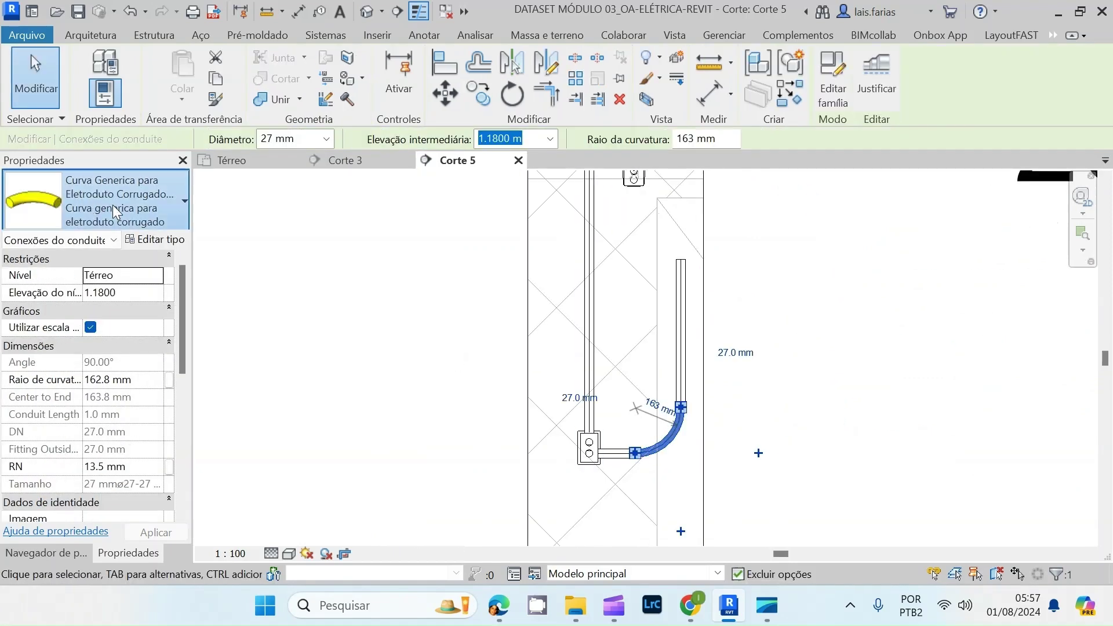
pyautogui.click(113, 204)
pyautogui.scroll(2, 133, 346)
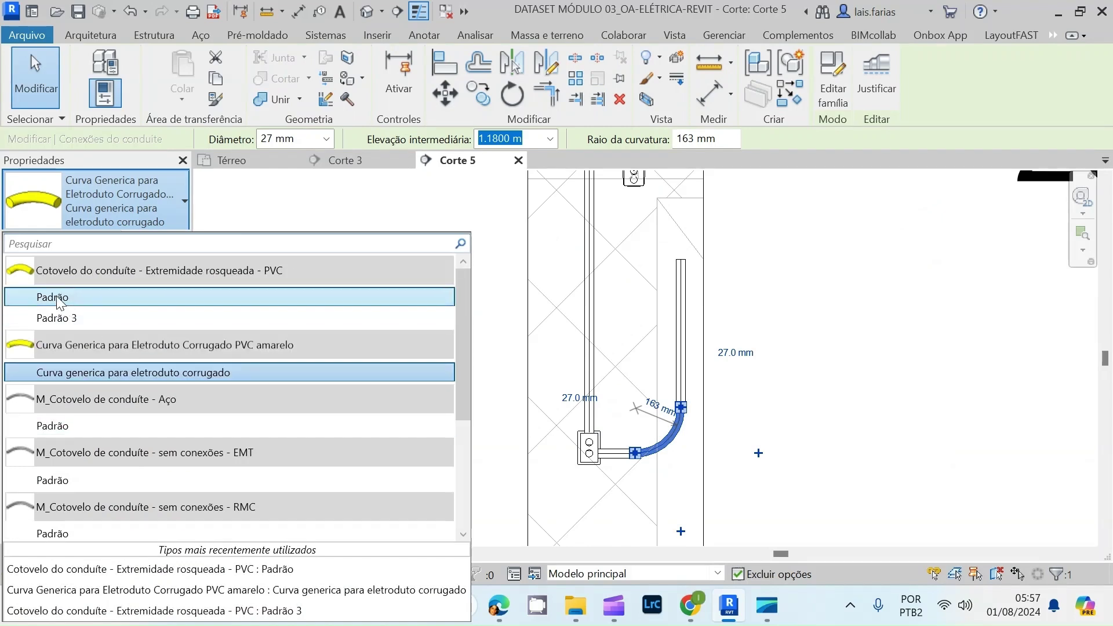
pyautogui.click(81, 293)
pyautogui.press('Escape')
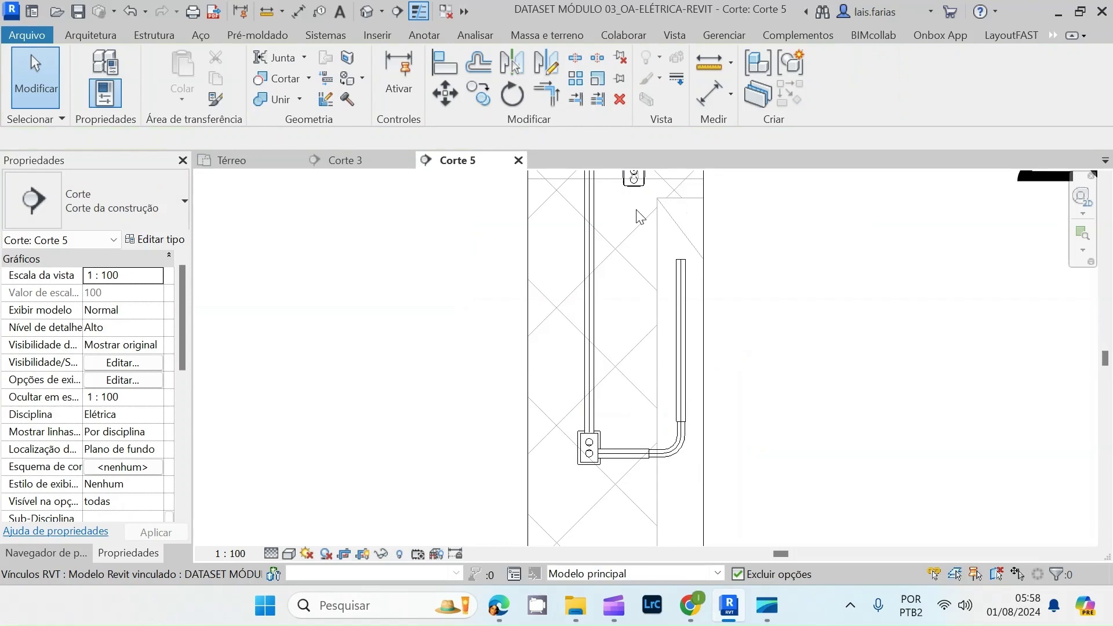
# - Align the vertical conduit with the buzzer box's vertical centre line
pyautogui.click(1053, 37)
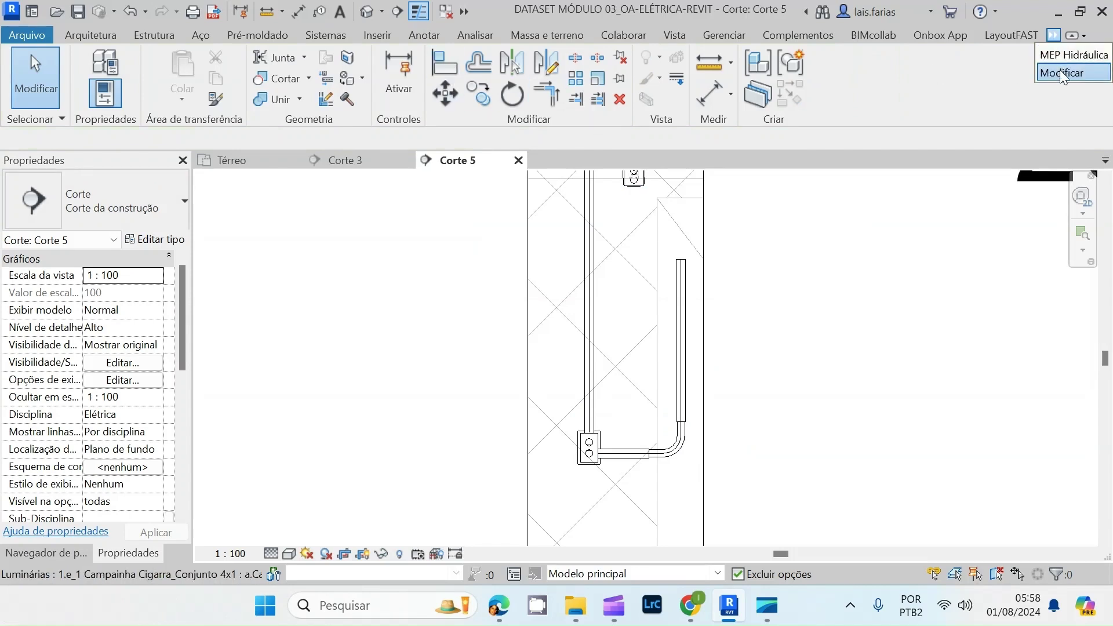
pyautogui.click(1060, 73)
pyautogui.click(444, 63)
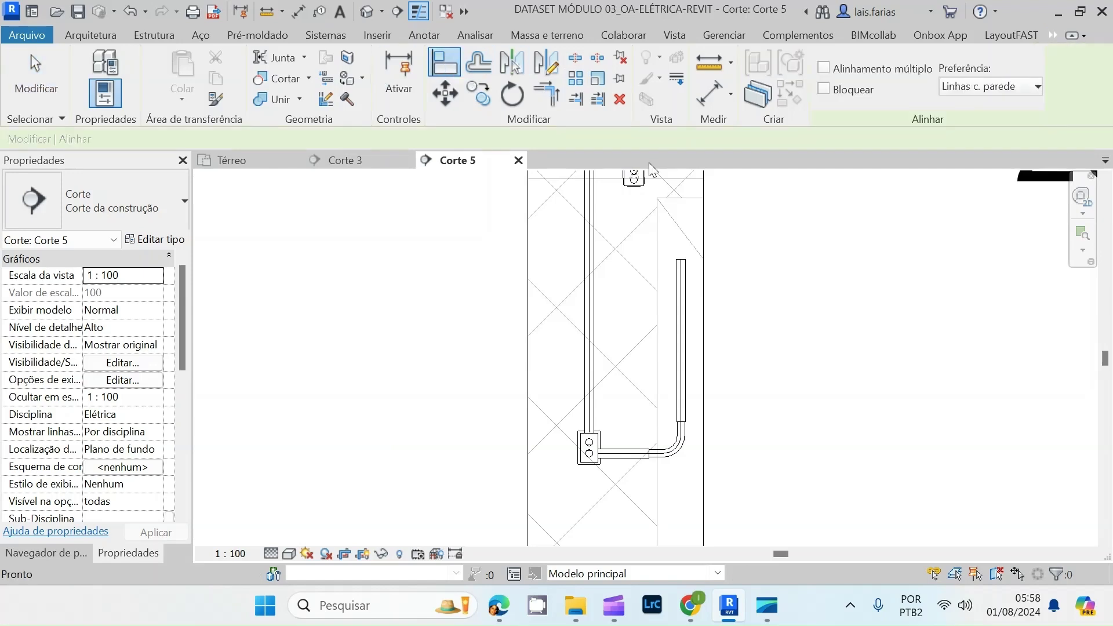
pyautogui.scroll(3, 647, 168)
pyautogui.scroll(5, 637, 206)
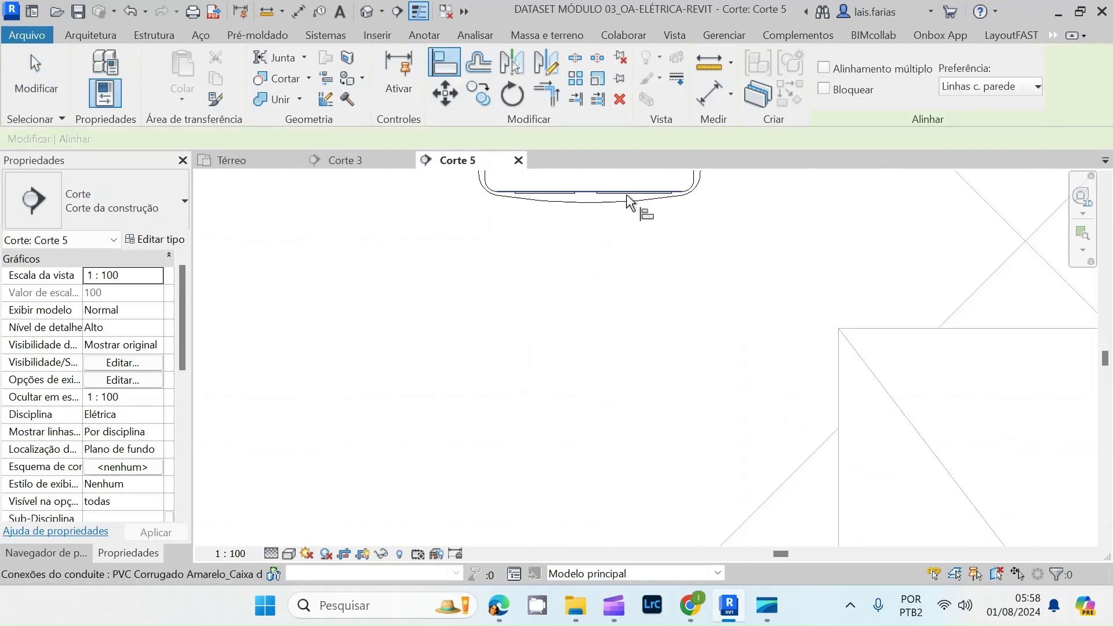
pyautogui.scroll(-5, 643, 214)
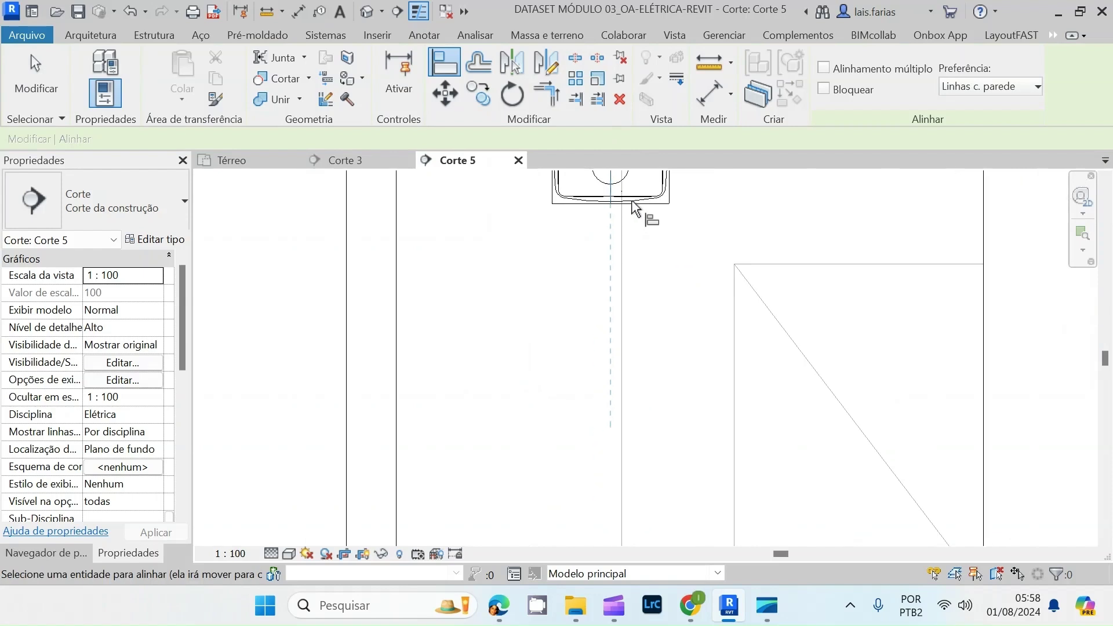
pyautogui.click(670, 296)
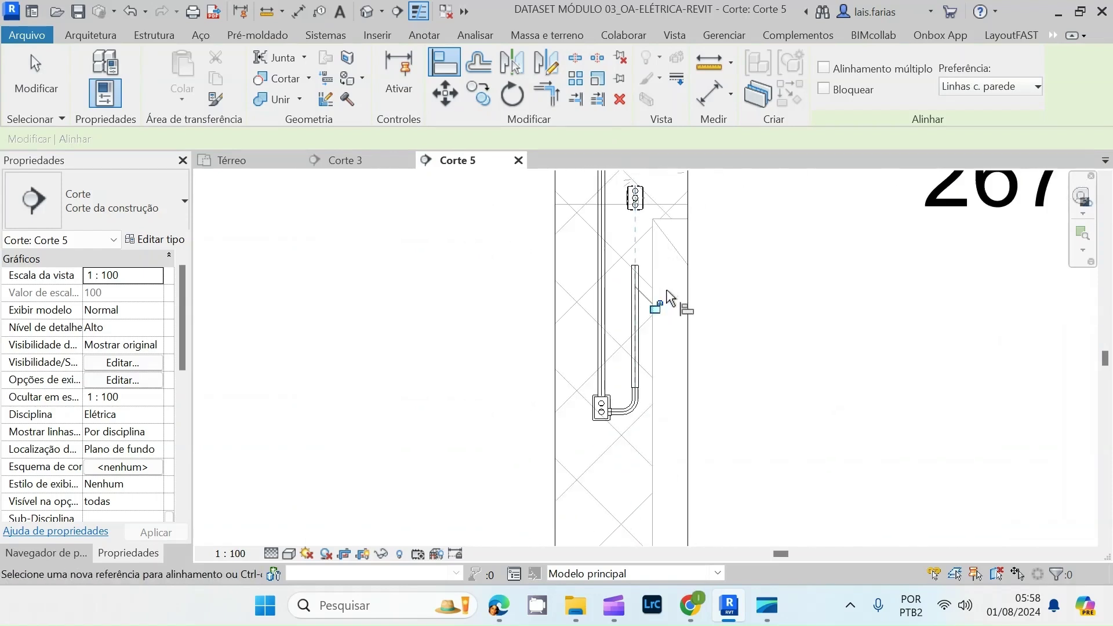
pyautogui.scroll(4, 669, 203)
pyautogui.press('Escape')
pyautogui.press('Escape')
pyautogui.scroll(-3, 571, 373)
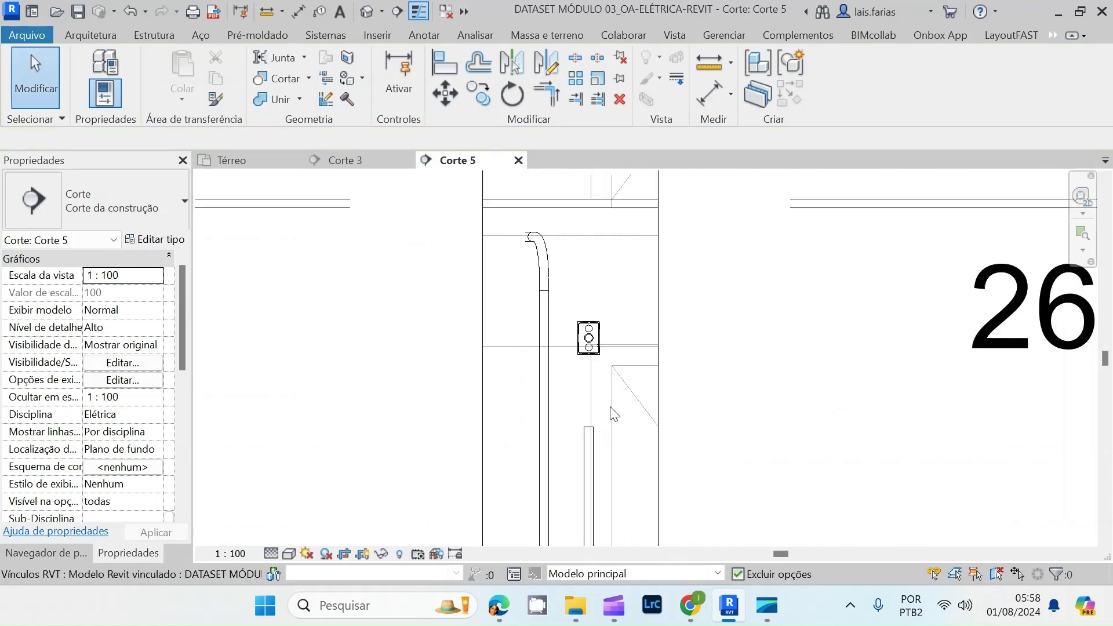
# - Extend the vertical conduit's upper end past the buzzer box
pyautogui.click(595, 442)
pyautogui.moveTo(589, 429); pyautogui.dragTo(588, 290)
pyautogui.press('Escape')
pyautogui.scroll(4, 615, 269)
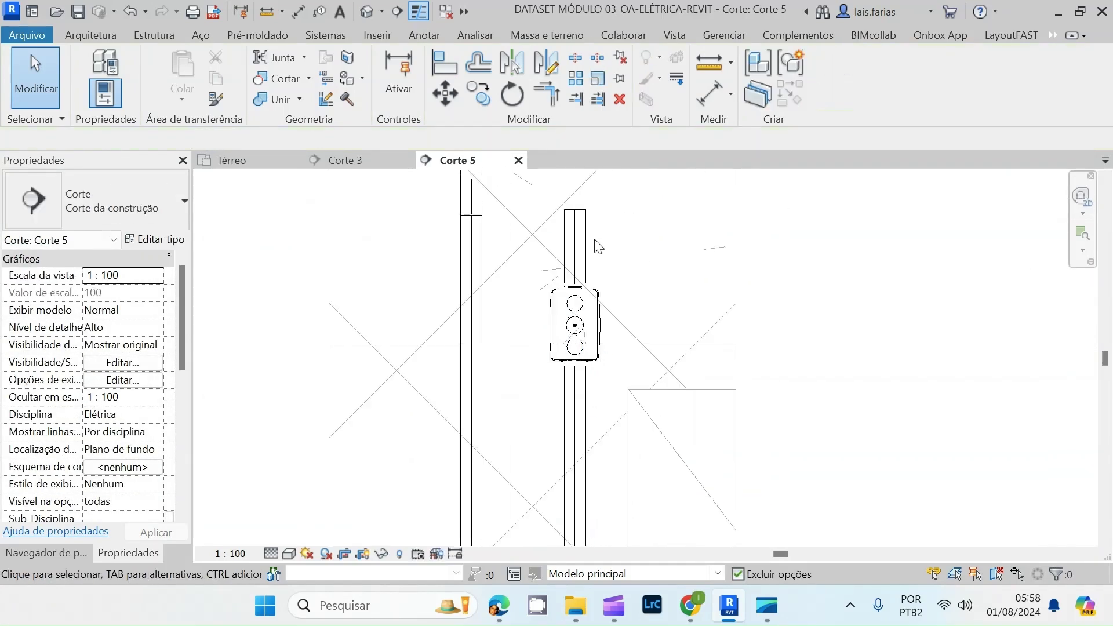
# - Align the vertical conduit's upper end with the buzzer box's lower edge
pyautogui.press('a')
pyautogui.press('l')
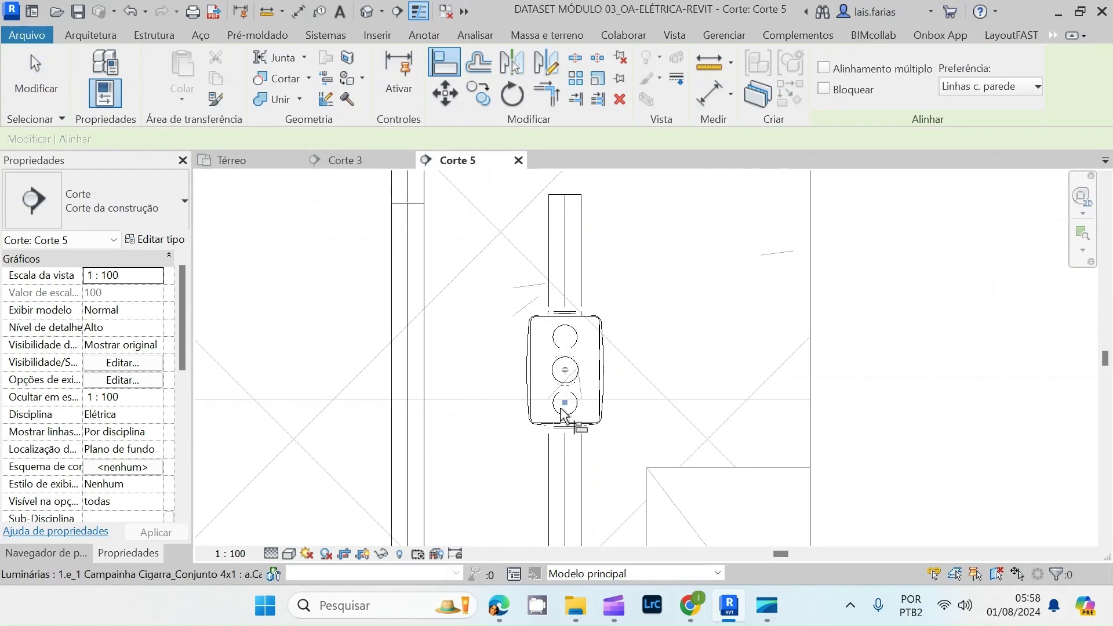
pyautogui.scroll(5, 541, 409)
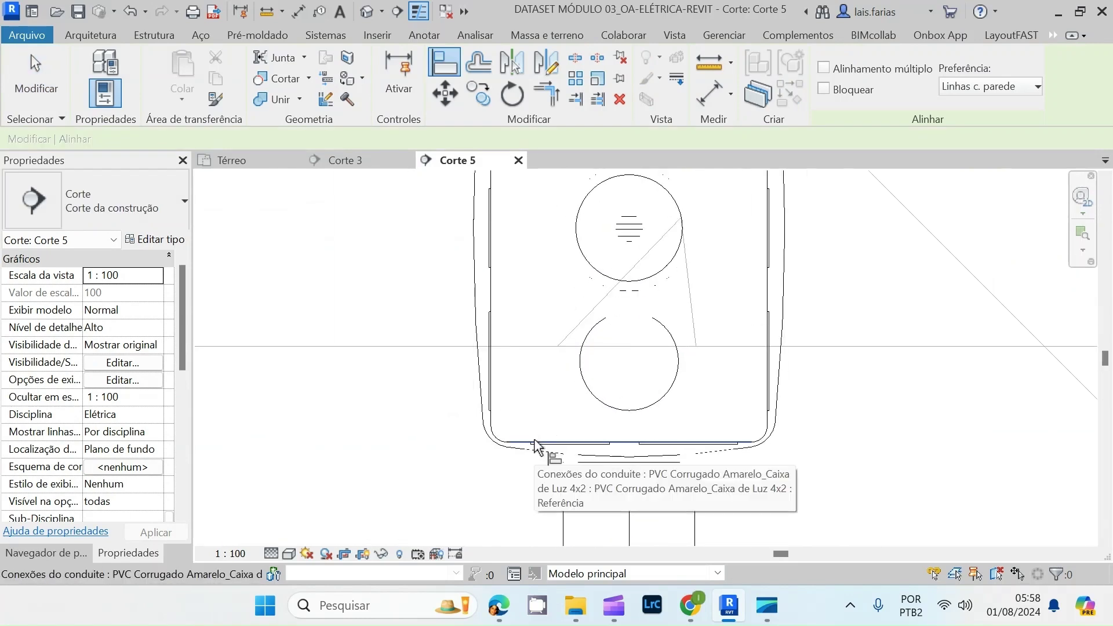
pyautogui.scroll(-6, 615, 458)
pyautogui.click(617, 274)
pyautogui.press('Escape')
pyautogui.scroll(-4, 603, 288)
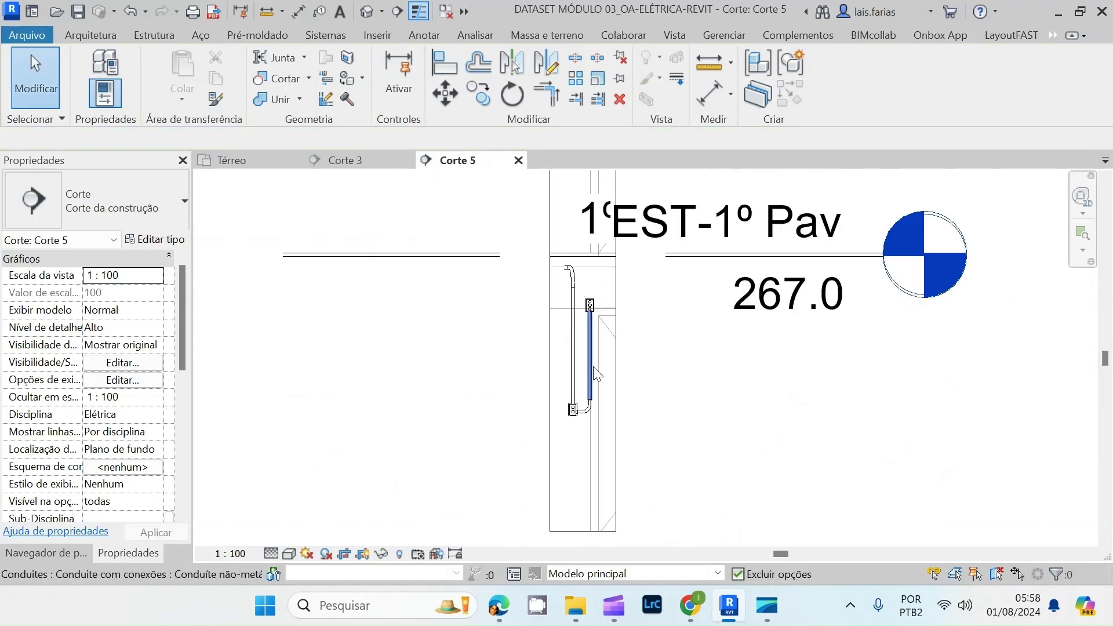
# - Select the buzzer and the switch box and show them in a 3D view cropped around the selection
pyautogui.scroll(2, 586, 304)
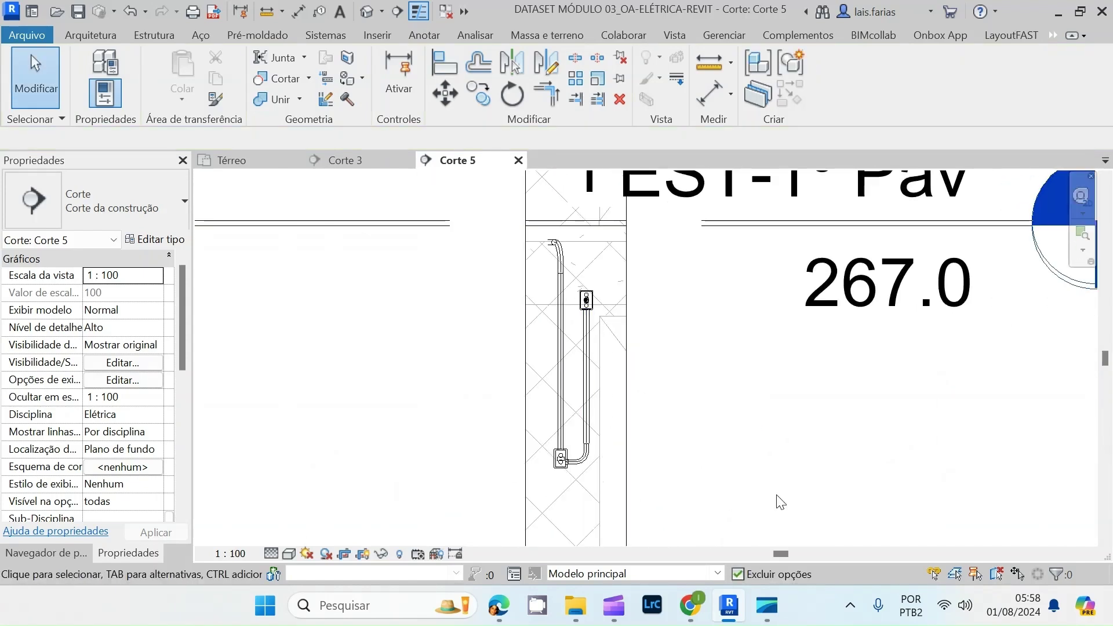
pyautogui.scroll(2, 558, 249)
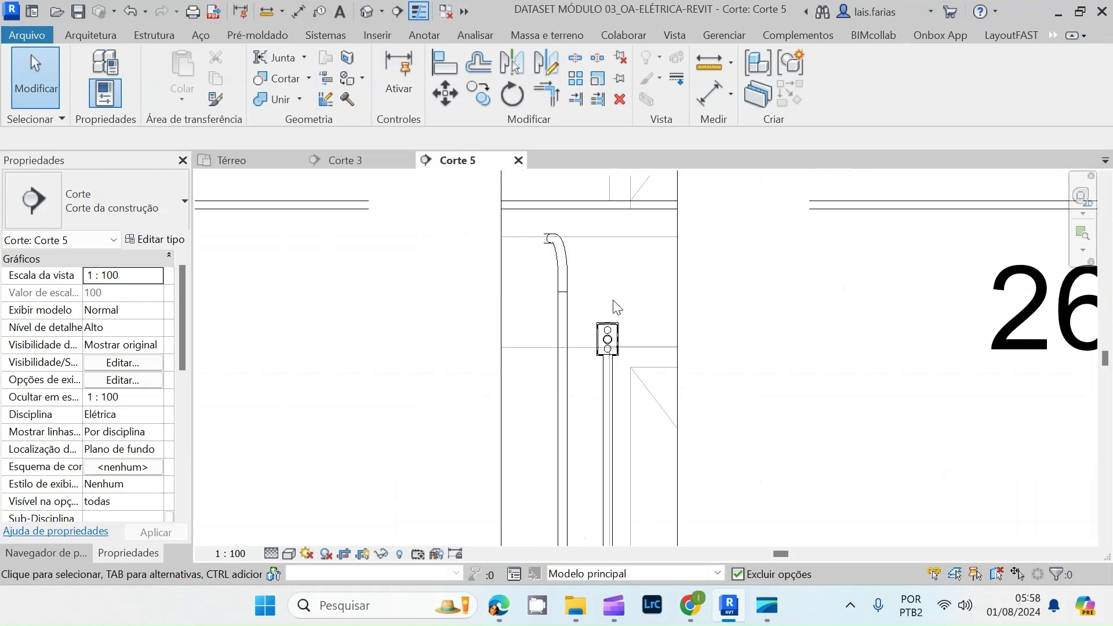
pyautogui.scroll(-2, 559, 250)
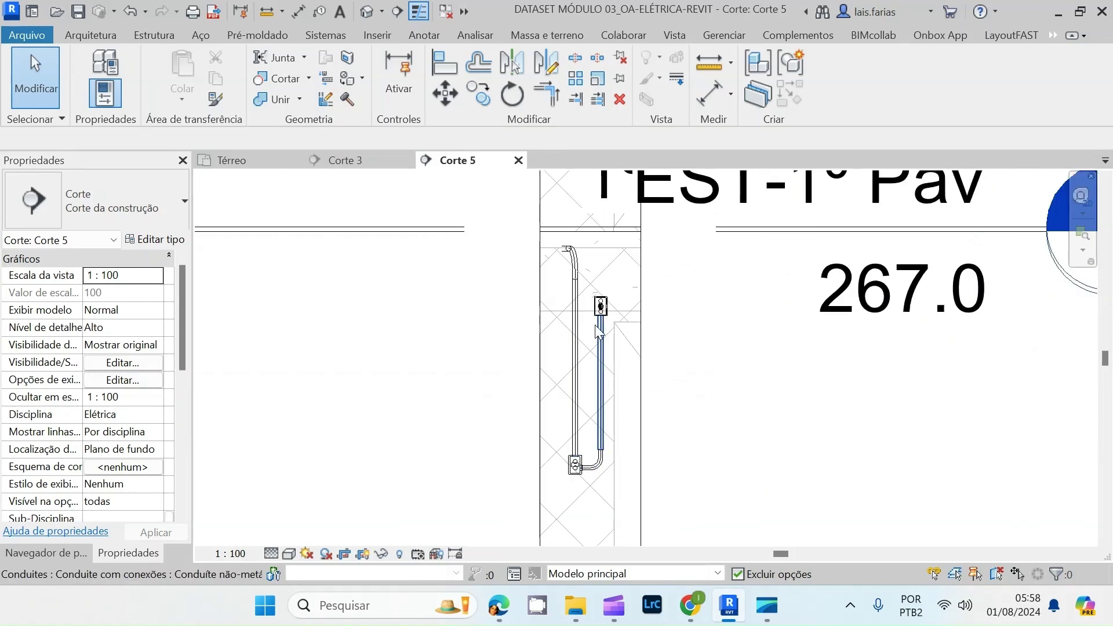
pyautogui.scroll(2, 604, 301)
pyautogui.click(600, 306)
pyautogui.scroll(-2, 600, 305)
pyautogui.keyDown('ctrl'); pyautogui.click(567, 495); pyautogui.keyUp('ctrl')
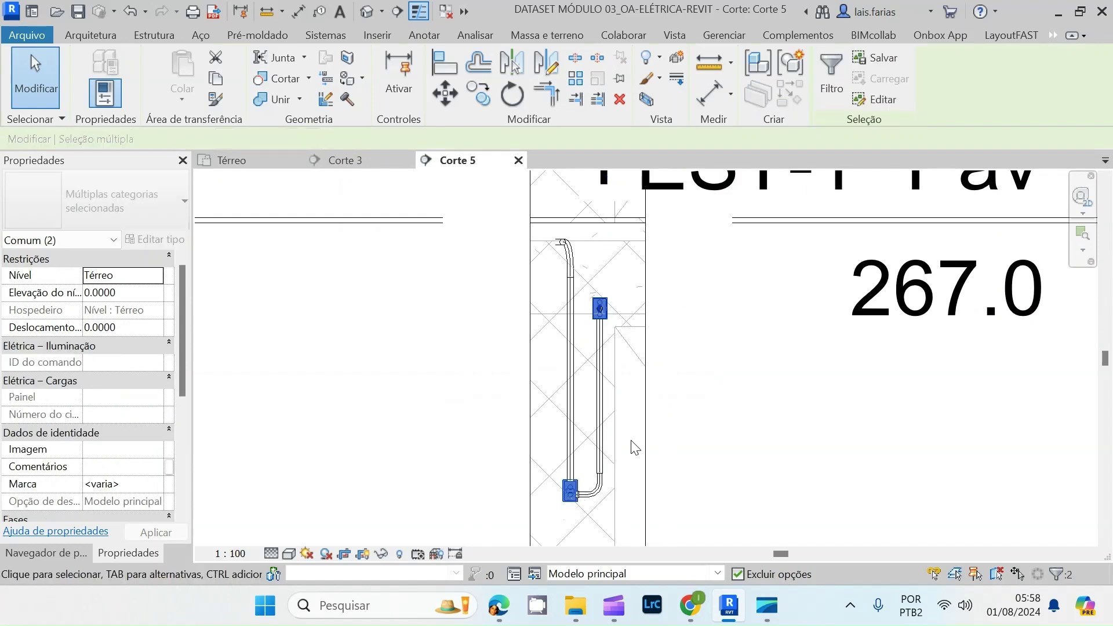
pyautogui.click(647, 100)
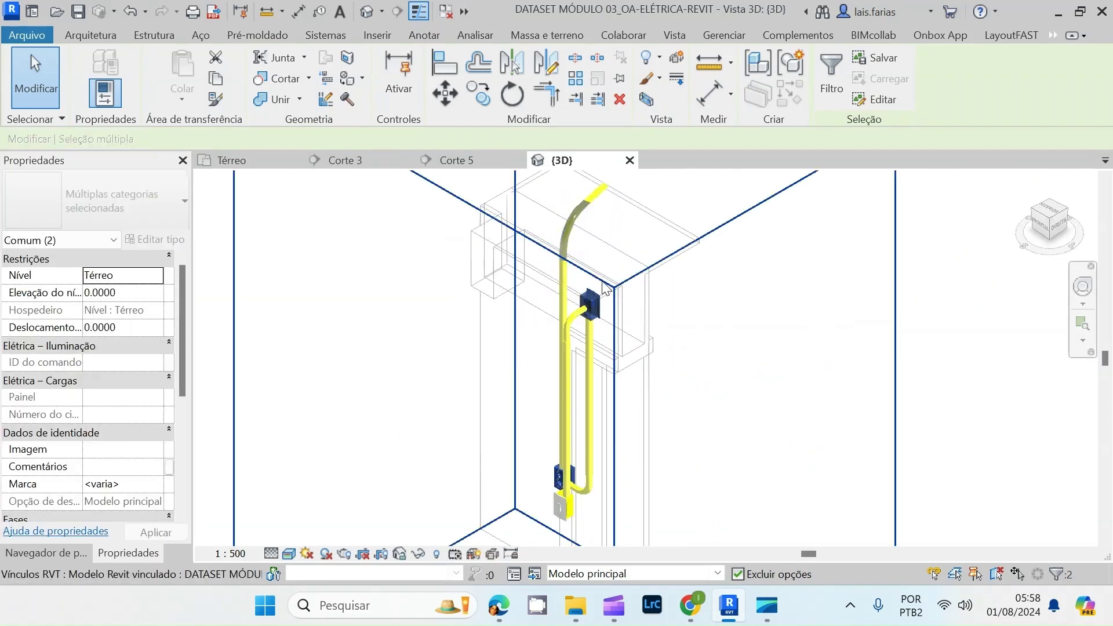
pyautogui.press('Escape')
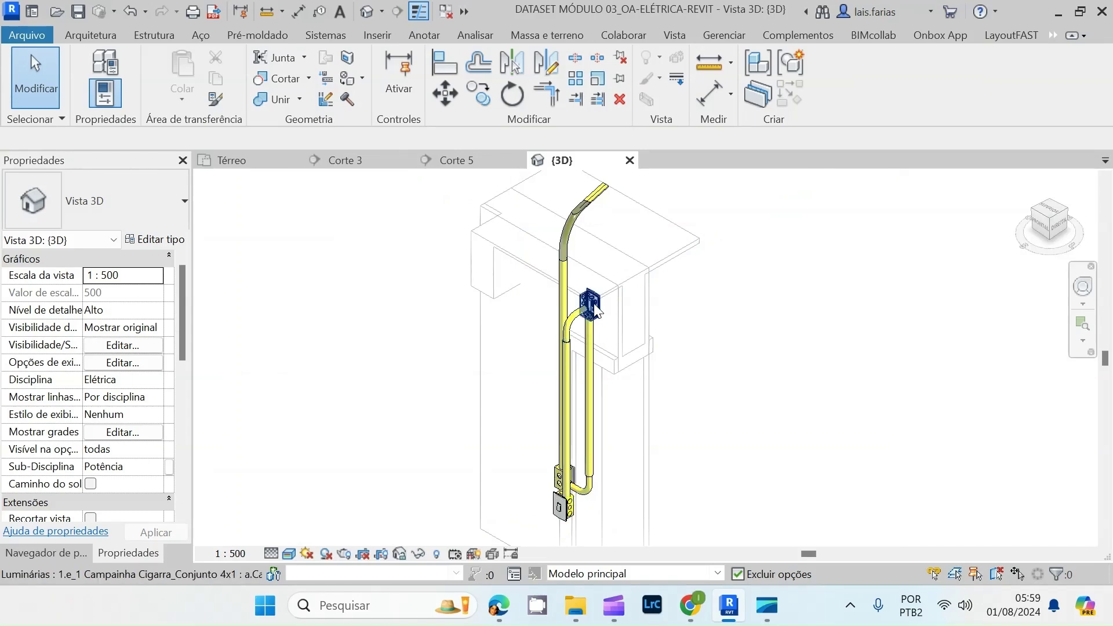
# - Examine the conduit connections between the buzzer, push button and switch boxes in 3D, and close the 3D view
pyautogui.keyDown('shift'); pyautogui.moveTo(611, 408); pyautogui.dragTo(593, 421, button='middle'); pyautogui.keyUp('shift')
pyautogui.scroll(-2, 473, 339)
pyautogui.scroll(-1, 473, 344)
pyautogui.click(757, 349)
pyautogui.keyDown('shift'); pyautogui.moveTo(749, 389); pyautogui.dragTo(568, 375, button='middle'); pyautogui.keyUp('shift')
pyautogui.scroll(2, 812, 354)
pyautogui.scroll(2, 729, 374)
pyautogui.press('Escape')
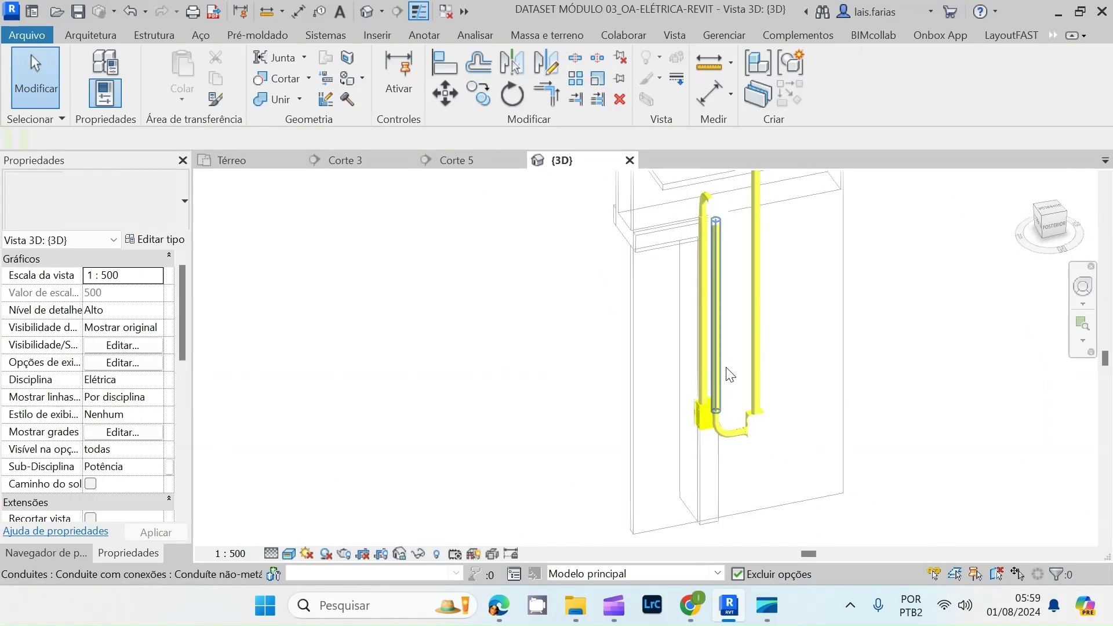
pyautogui.scroll(-5, 623, 354)
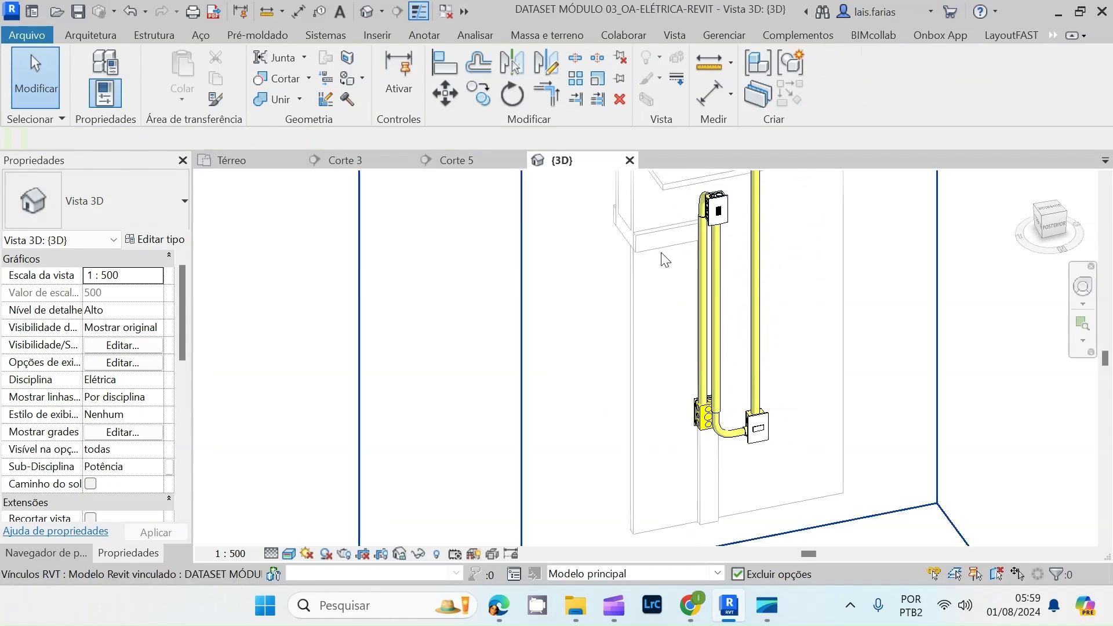
pyautogui.click(629, 160)
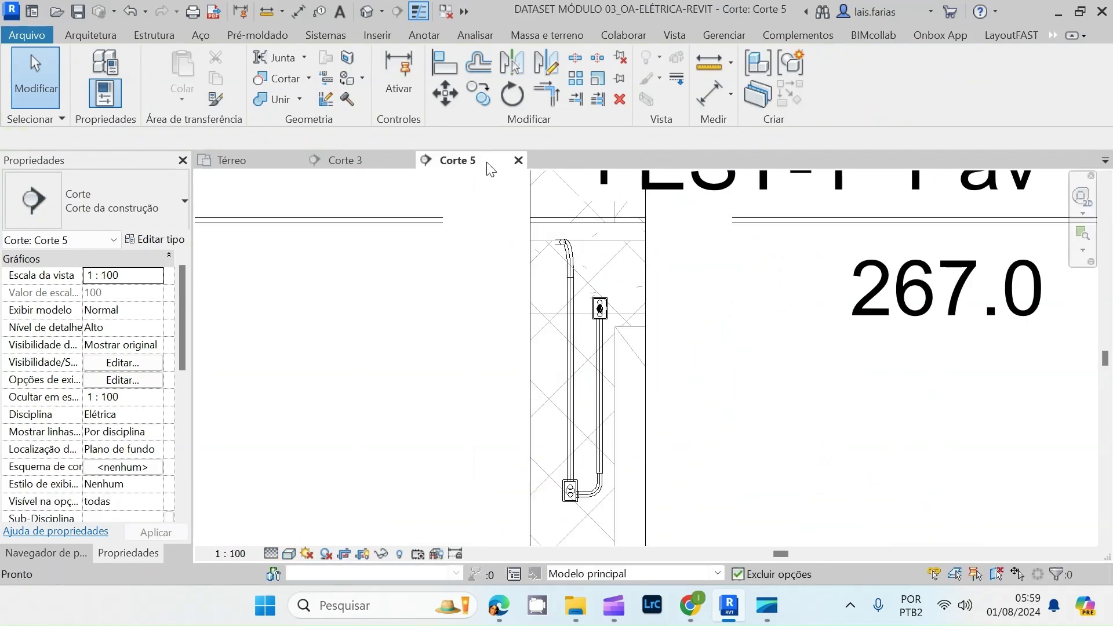